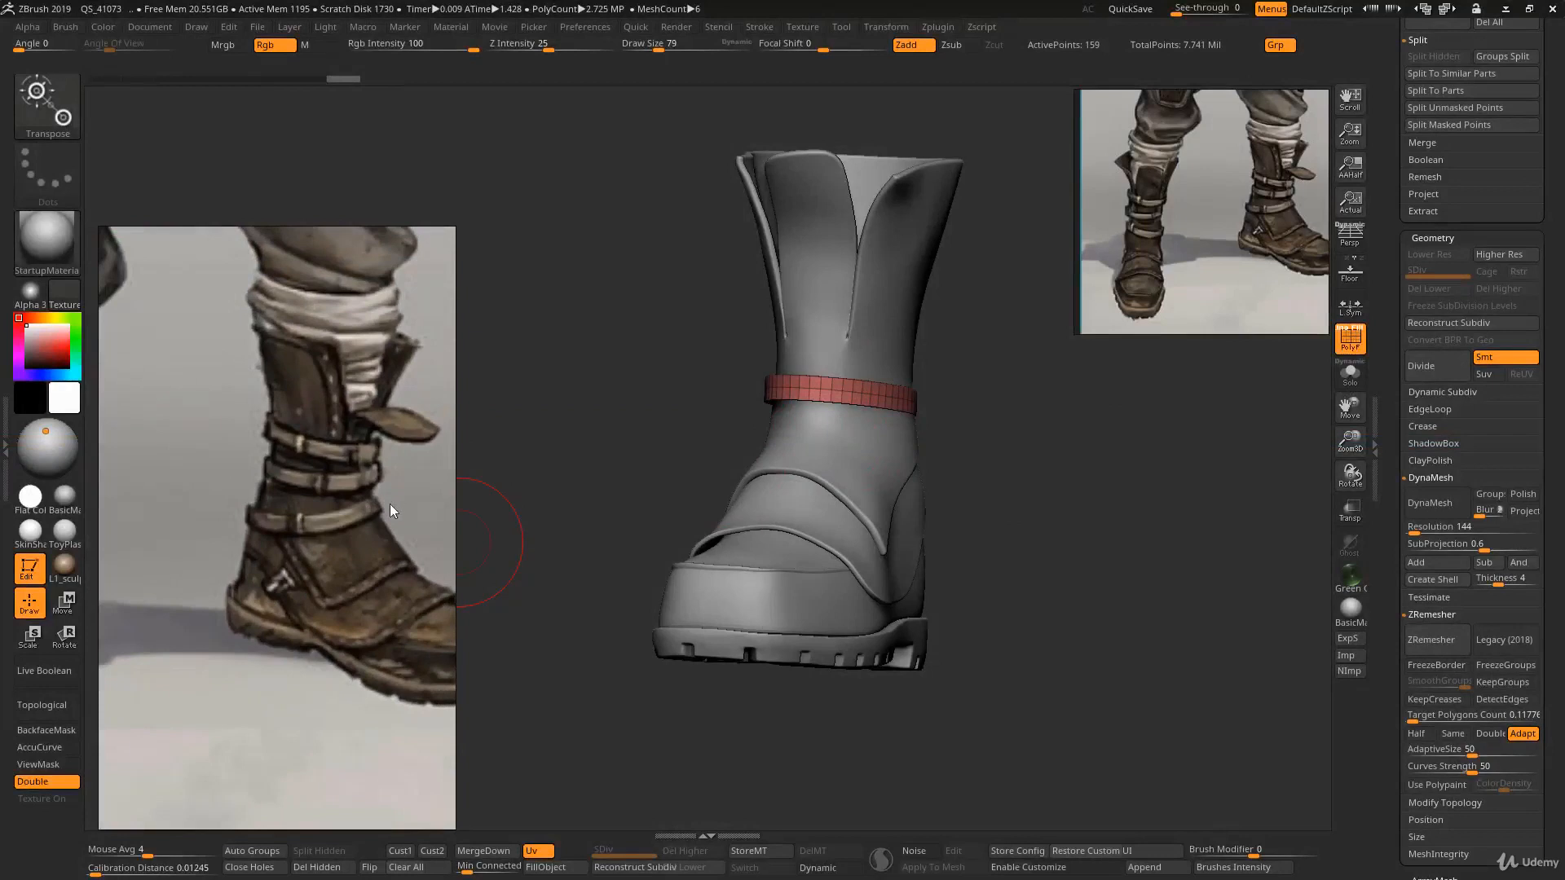
- Study the boot reference images and view the ankle strap up close with the move gizmo active
drag(380, 502, 339, 536)
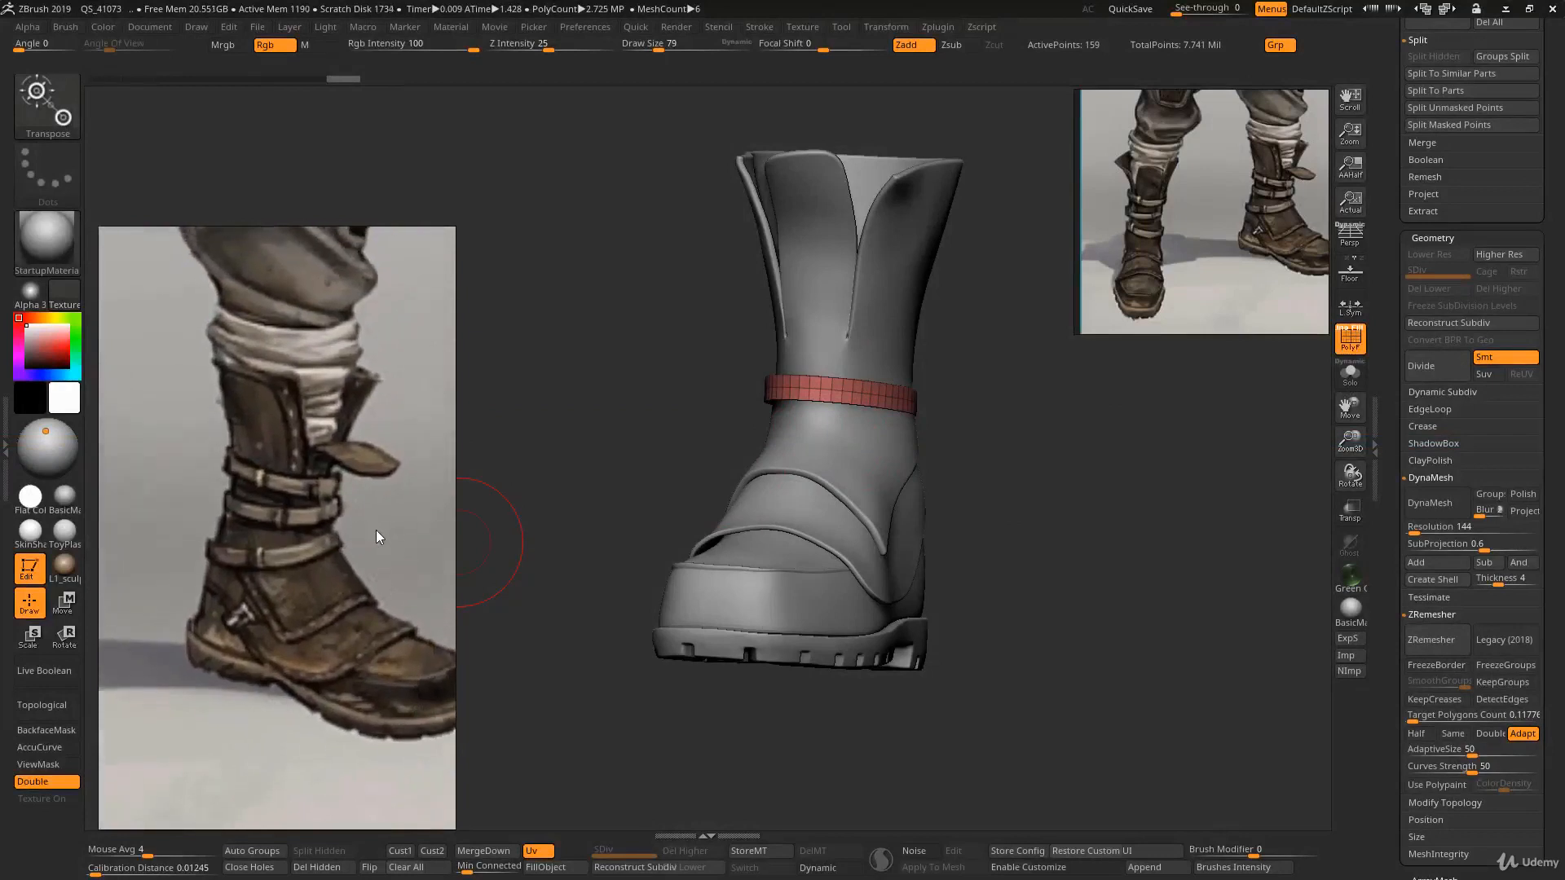
middle_drag(378, 524, 381, 550)
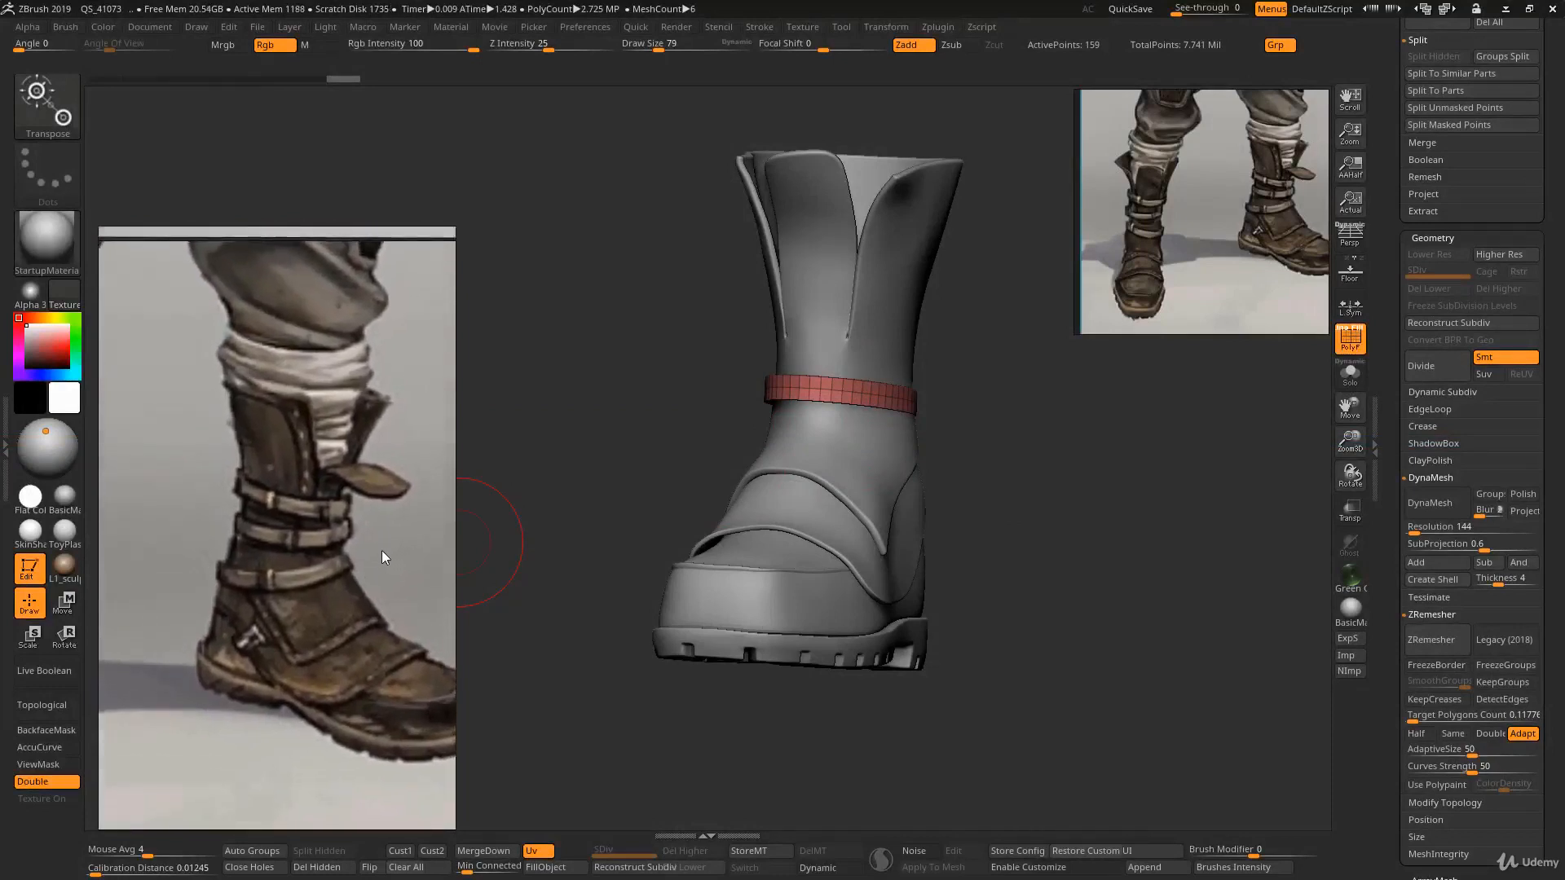
mouse_move(116, 598)
middle_down()
mouse_move(428, 579)
mouse_move(305, 514)
middle_up()
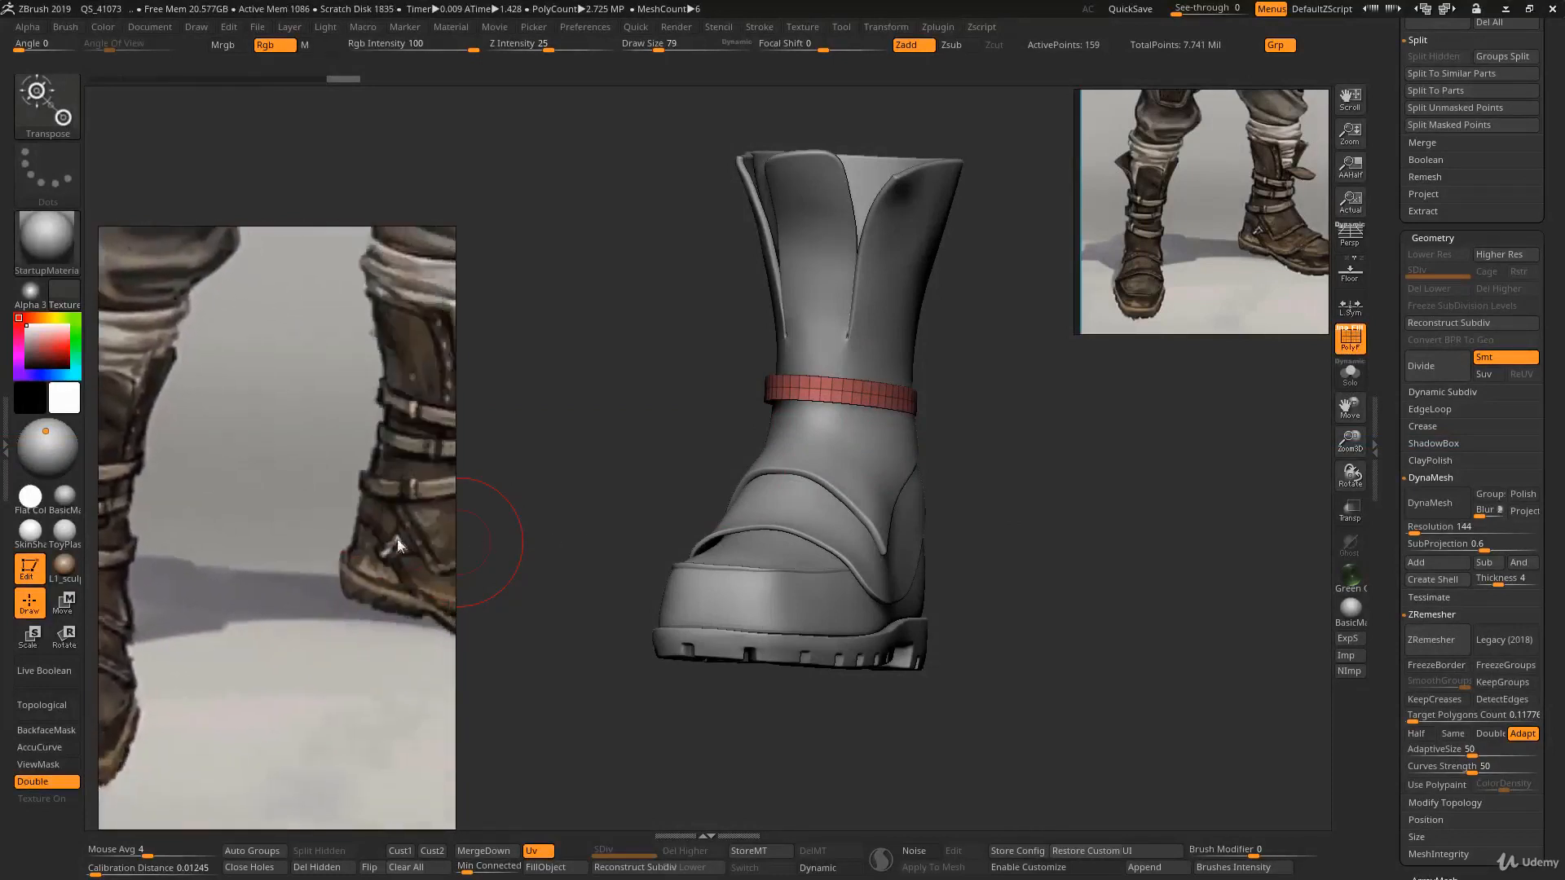
mouse_move(448, 557)
middle_down()
mouse_move(357, 566)
mouse_move(311, 545)
mouse_move(401, 575)
mouse_move(335, 593)
mouse_move(347, 580)
middle_up()
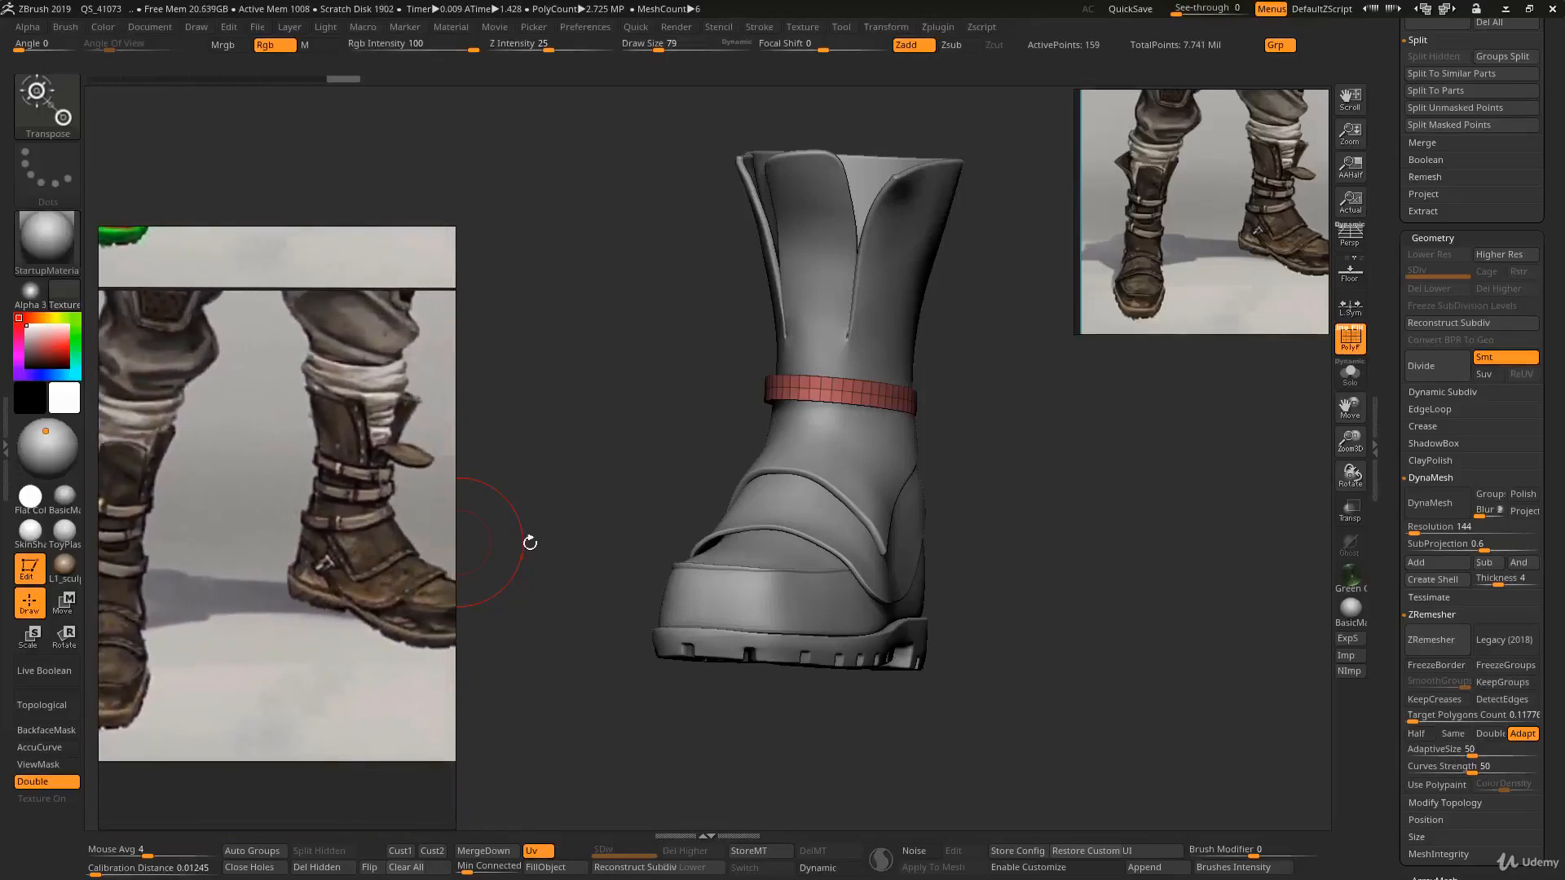
mouse_move(379, 525)
middle_down()
mouse_move(467, 494)
mouse_move(280, 517)
middle_up()
right_drag(693, 465, 817, 445)
key(w)
right_drag(818, 363, 790, 394)
scroll(361, 518, down, 2)
scroll(360, 512, down, 1)
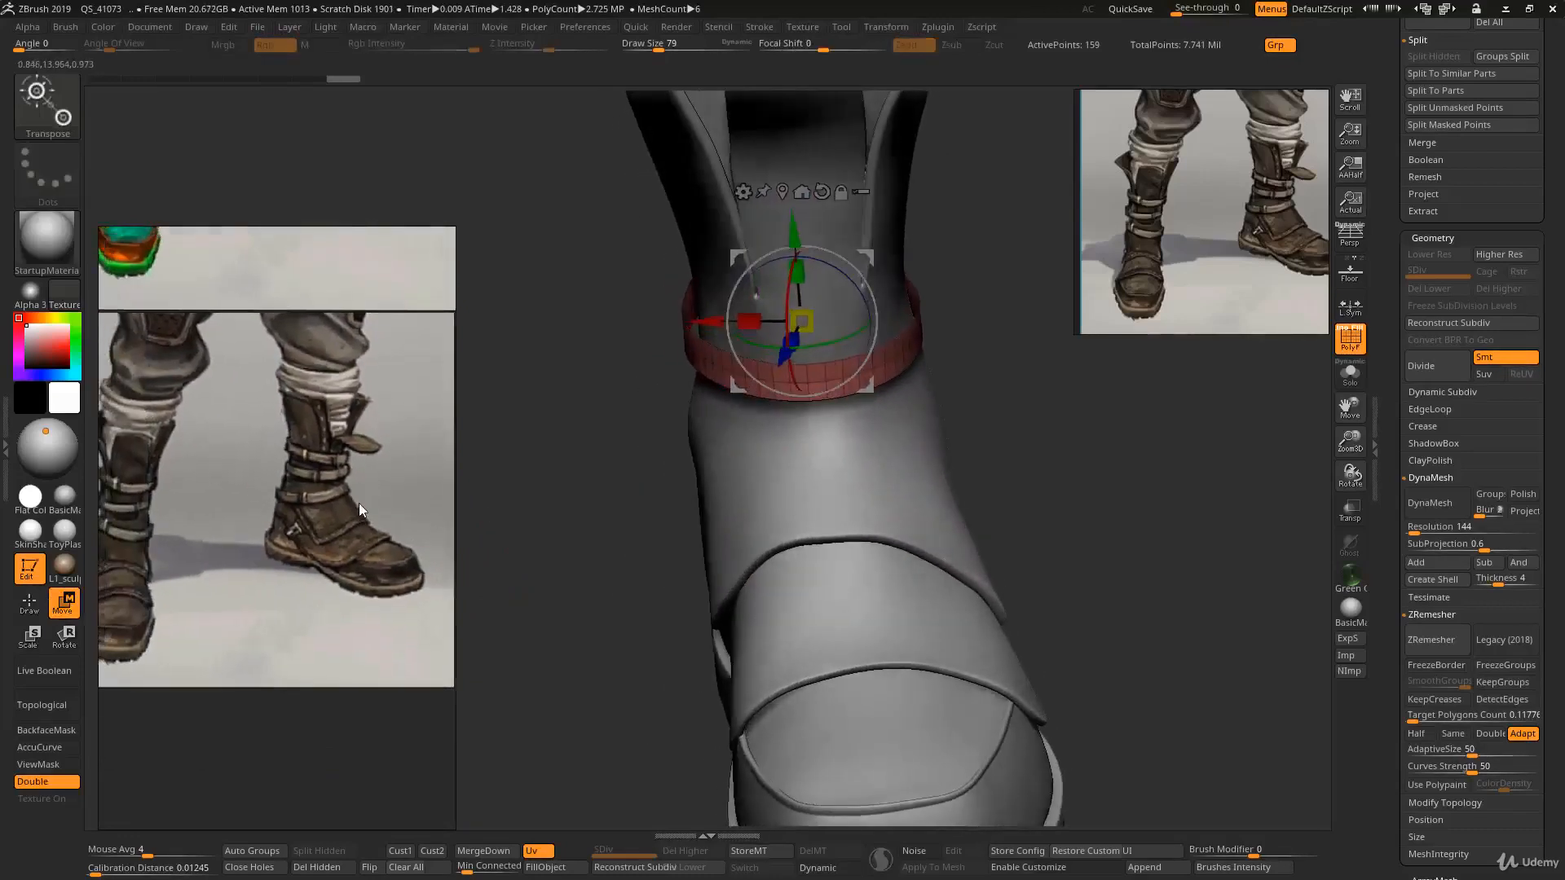
- Paste two new black strapped-boot reference images into the reference board
middle_drag(402, 517, 424, 481)
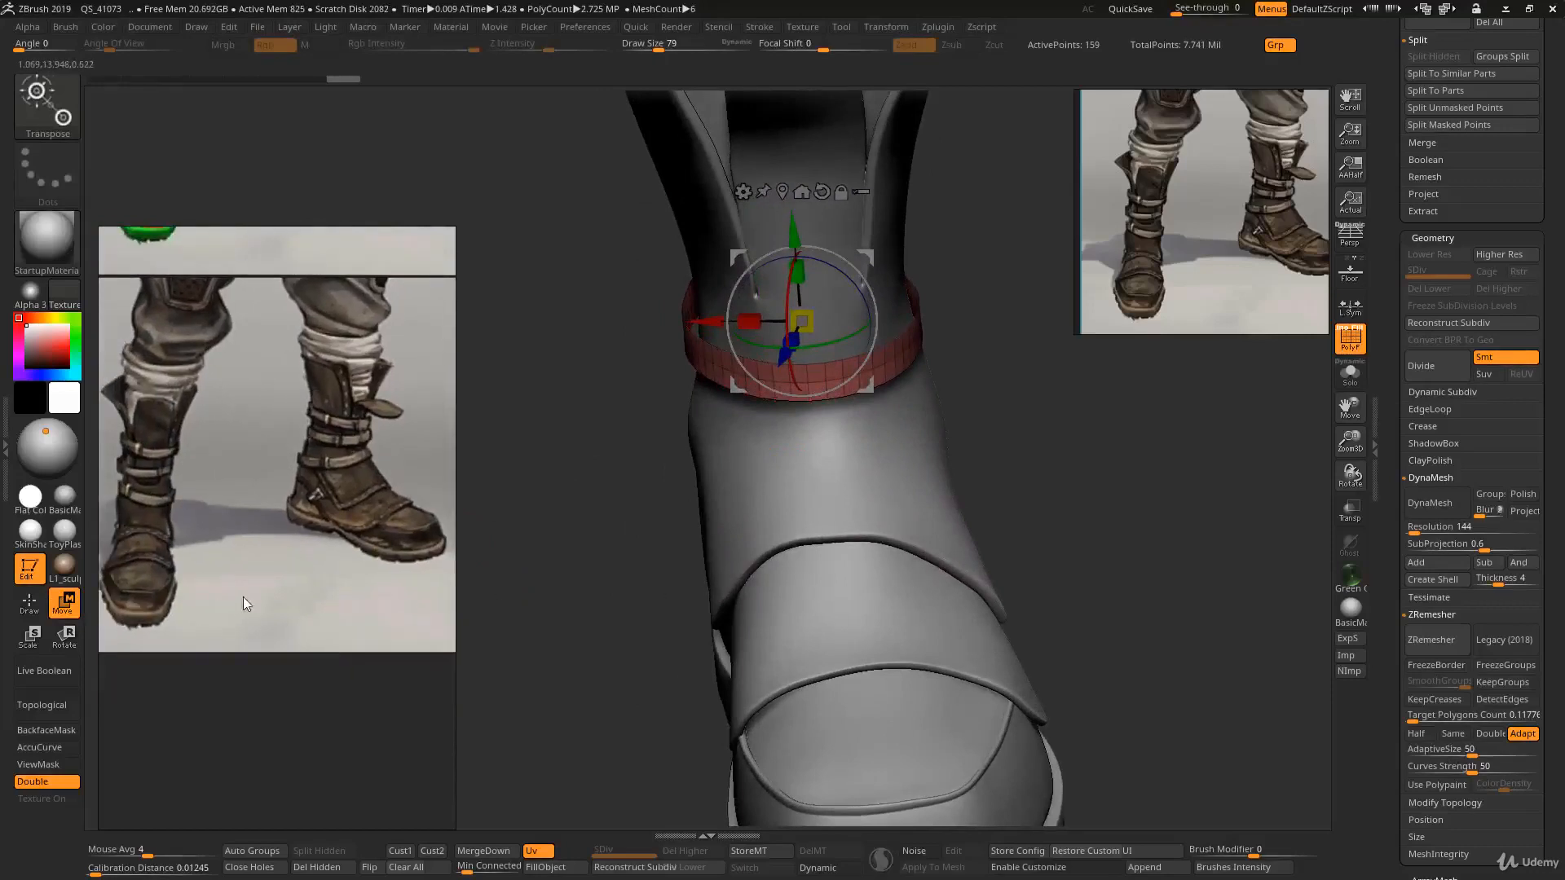
scroll(291, 590, down, 5)
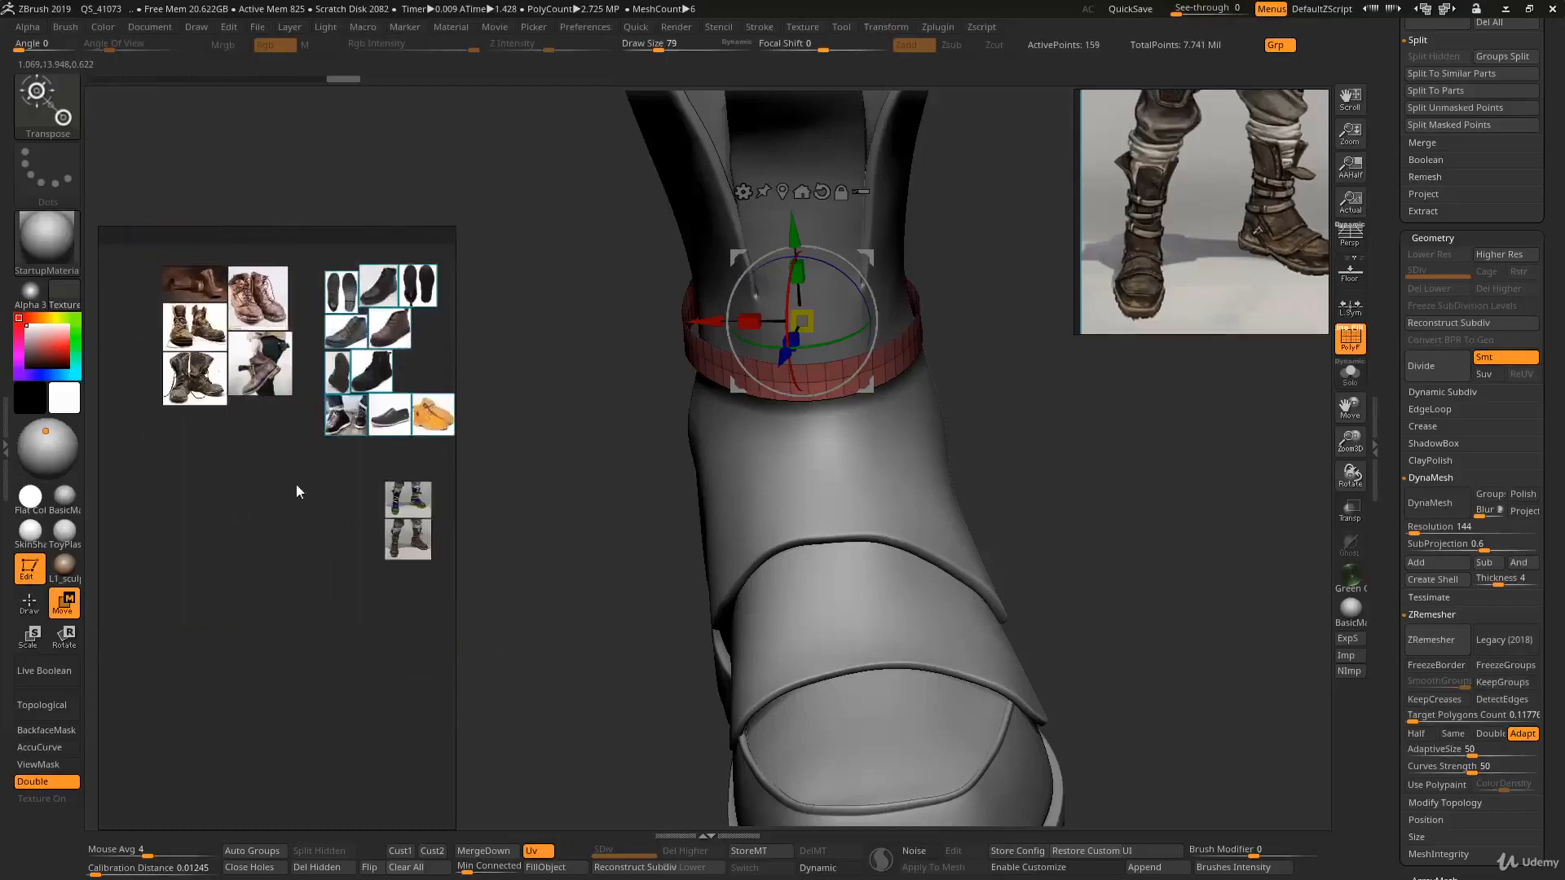
scroll(318, 516, up, 4)
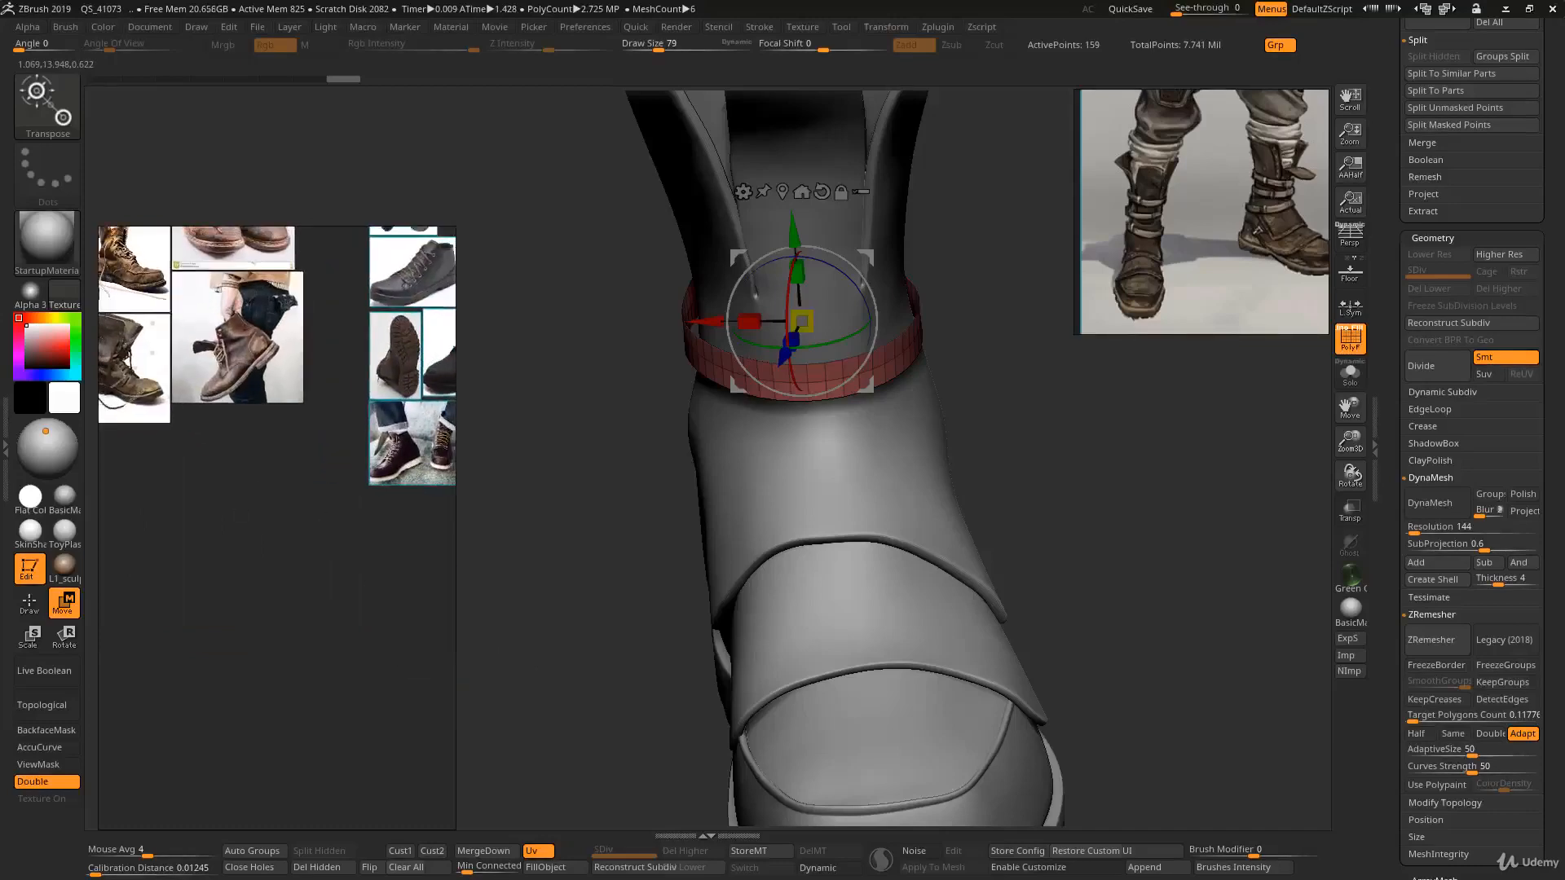
click(209, 650)
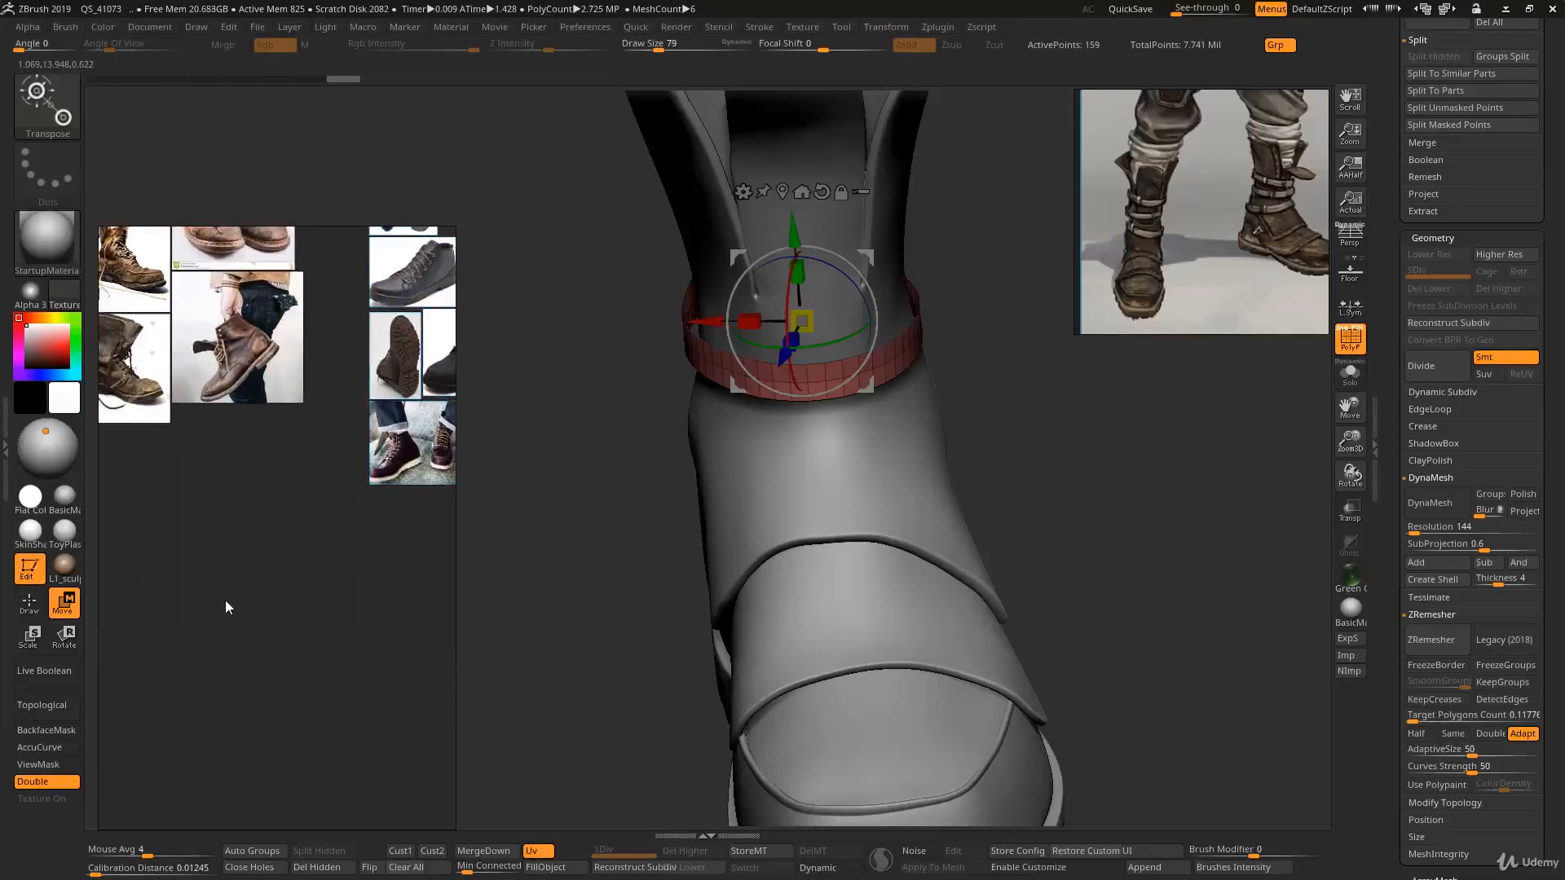
key(ctrl+v)
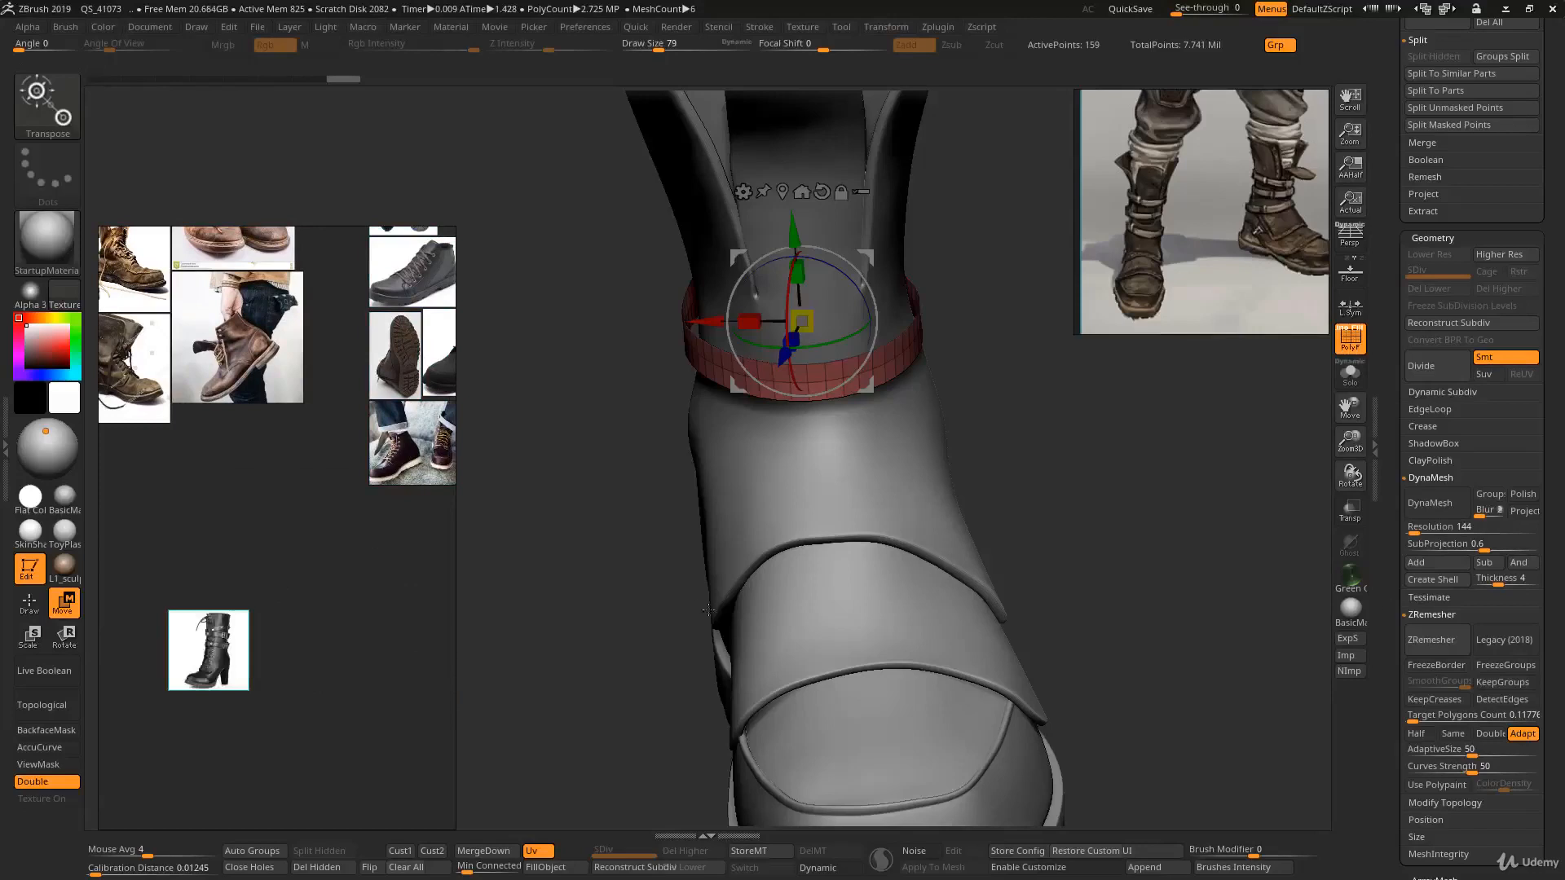
key(ctrl+v)
drag(225, 572, 207, 551)
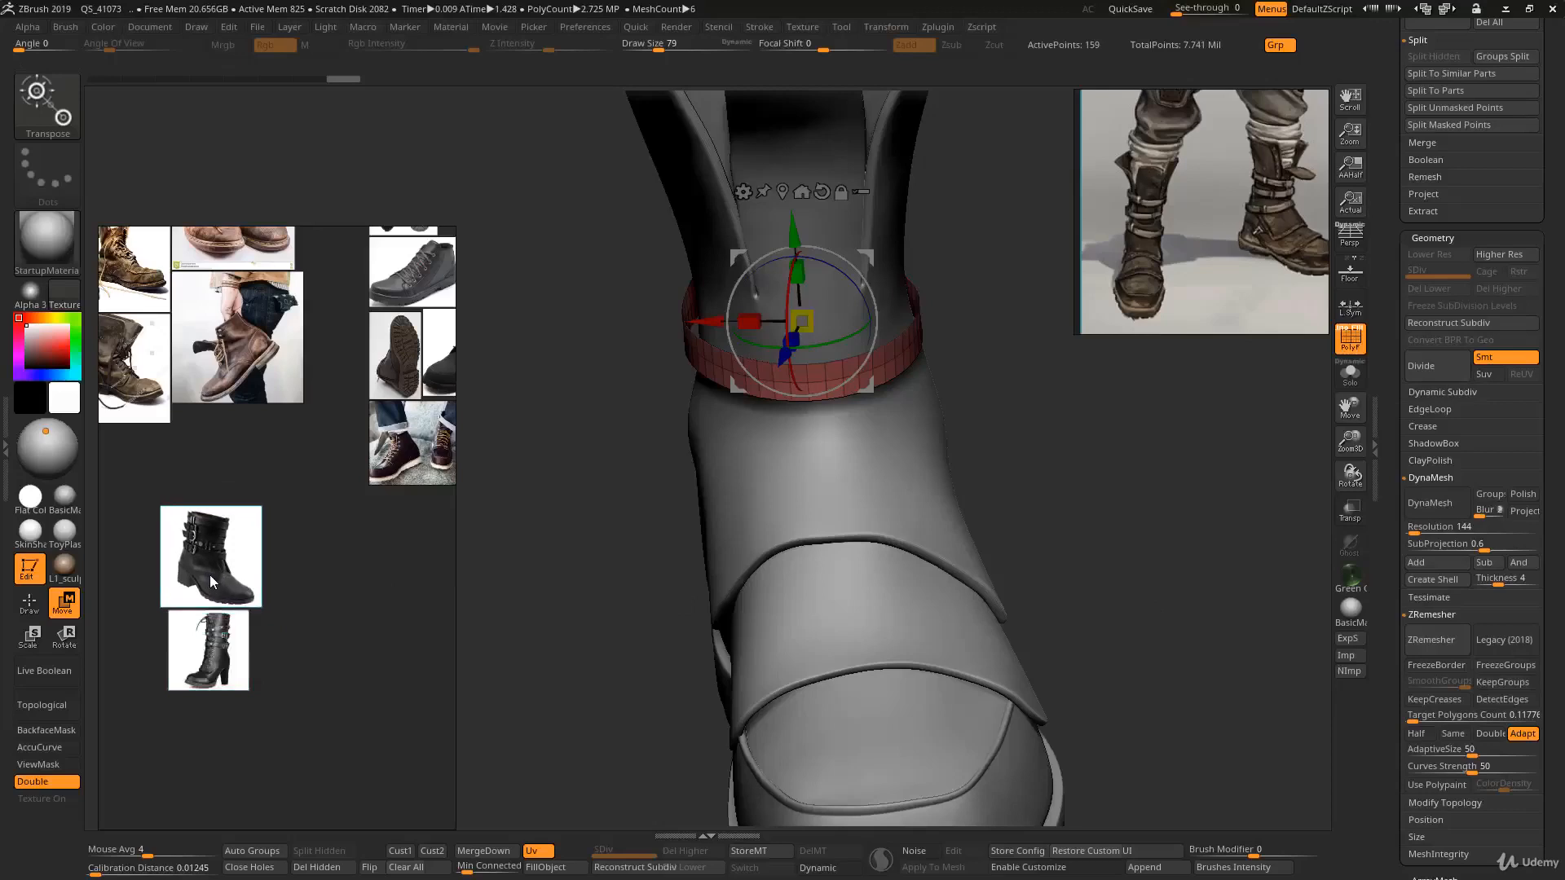
- Zoom in on the pasted boot references to inspect their strap and buckle details
scroll(204, 574, up, 4)
scroll(253, 633, up, 3)
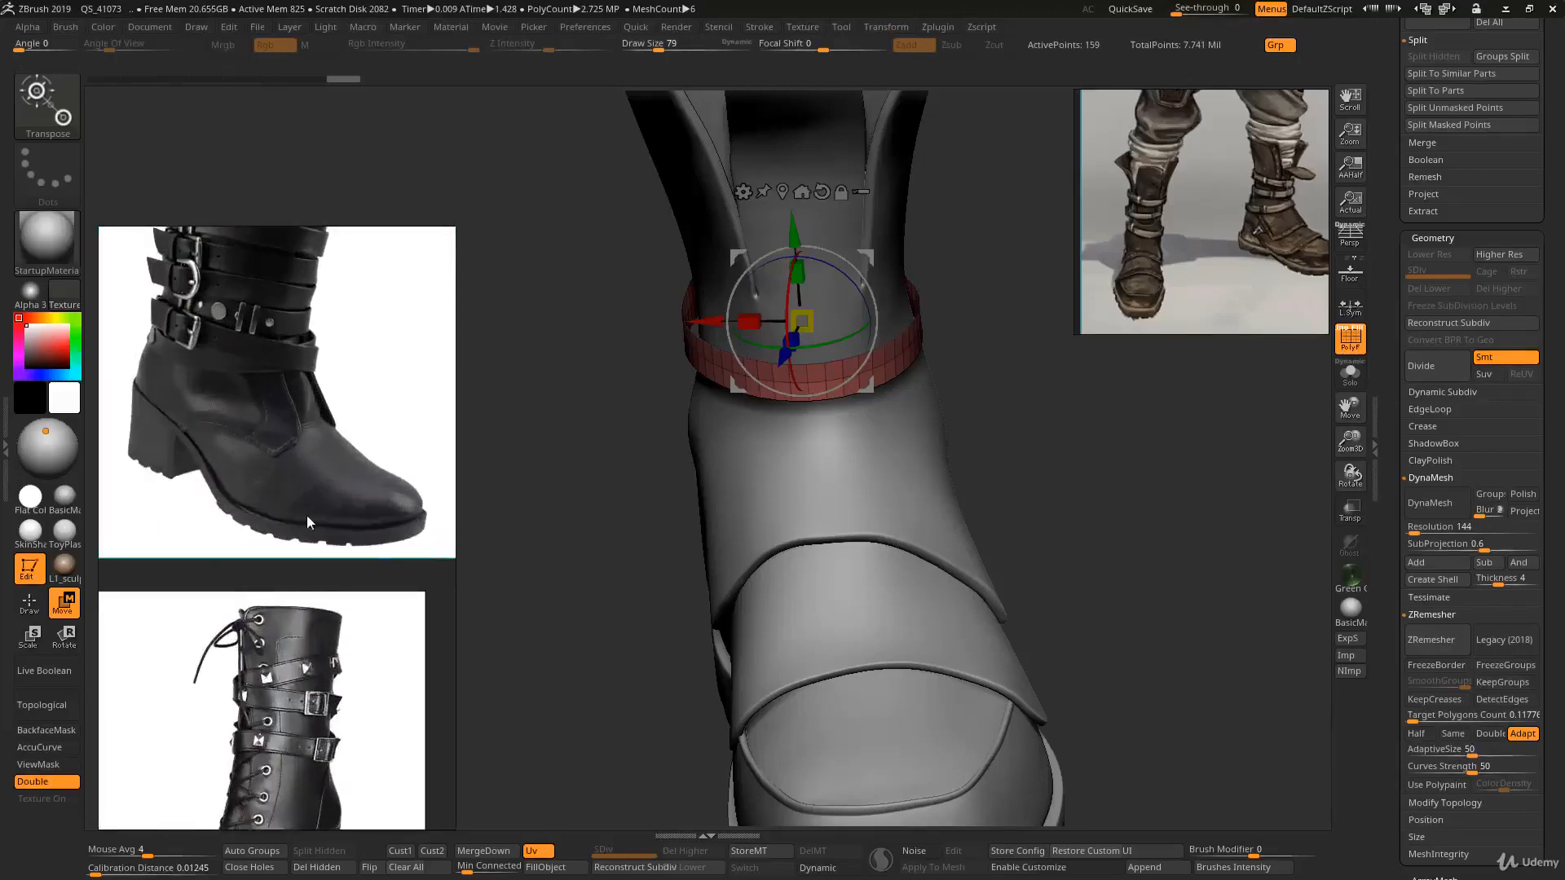
scroll(349, 393, up, 2)
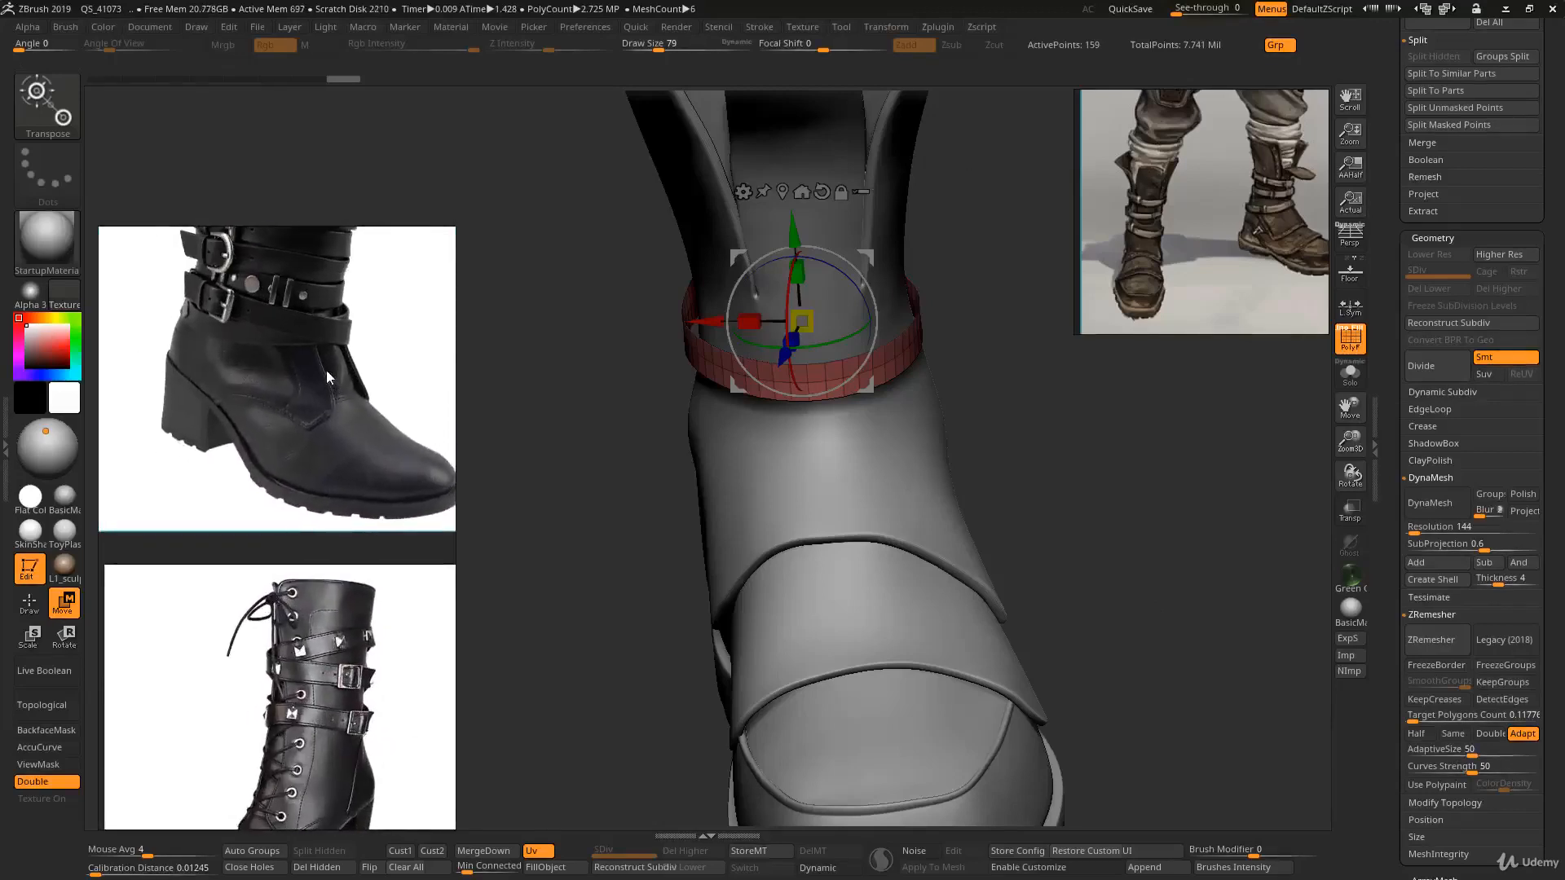
middle_drag(296, 638, 291, 535)
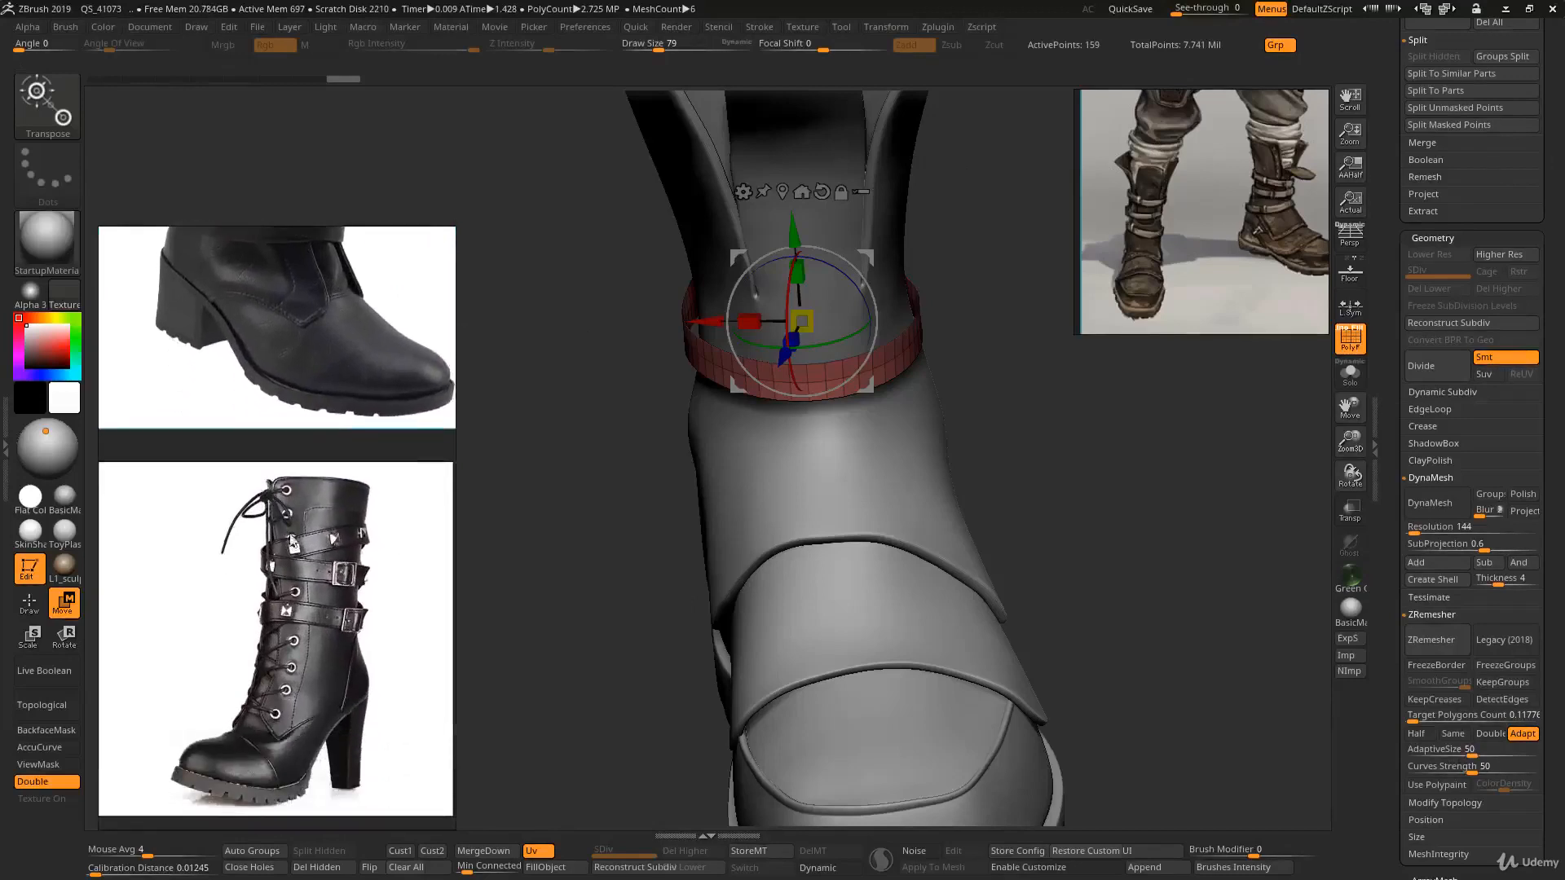
middle_drag(316, 589, 326, 709)
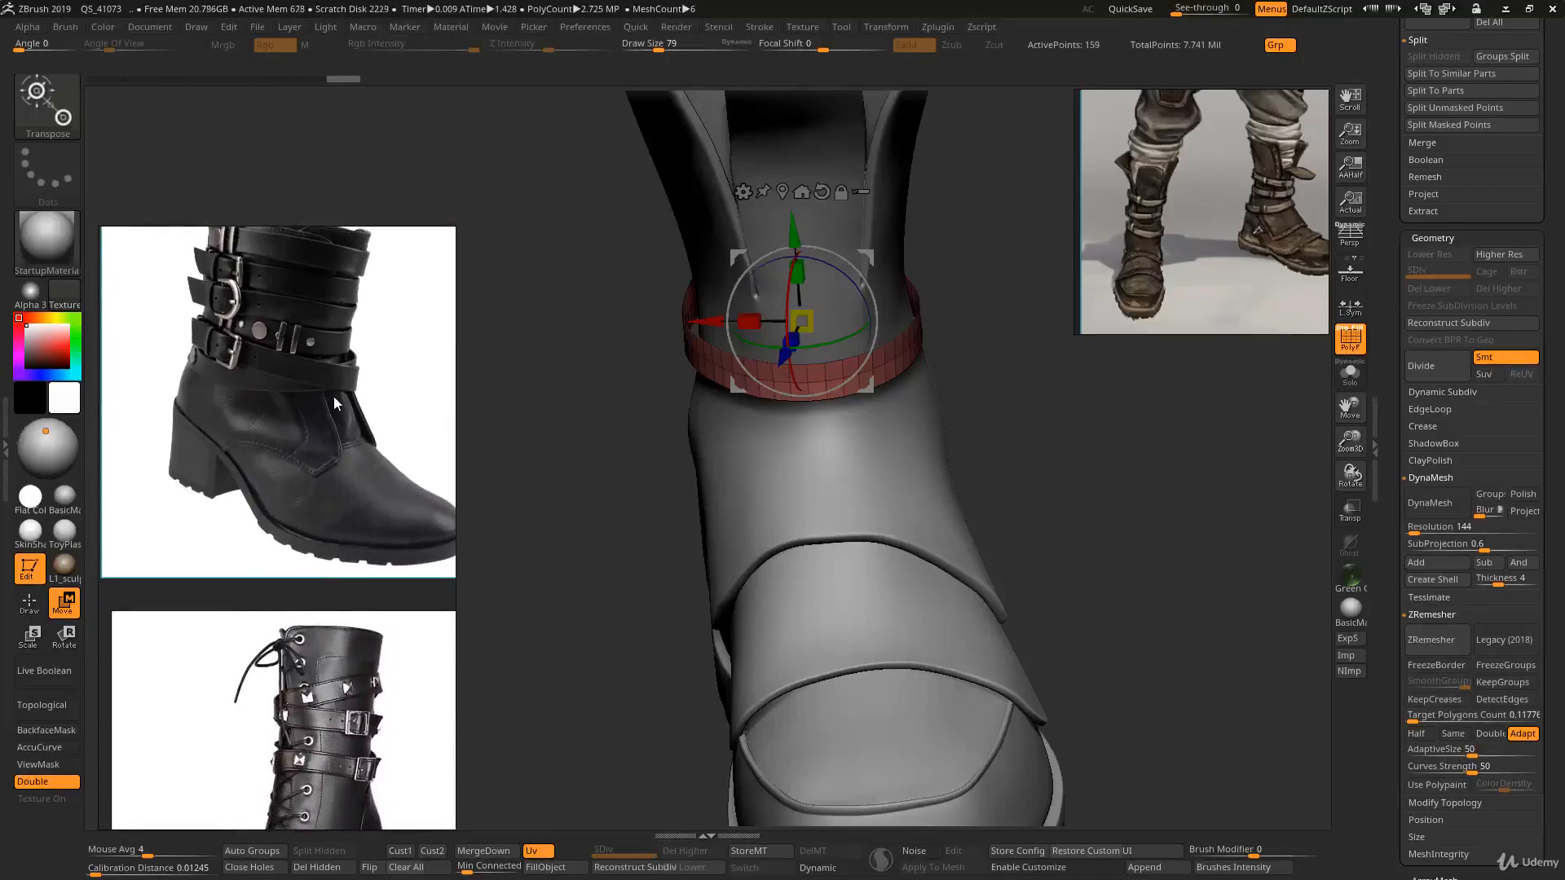
- Insert a Cube3D primitive as a new subtool and frame it in the view
right_drag(759, 388, 803, 401)
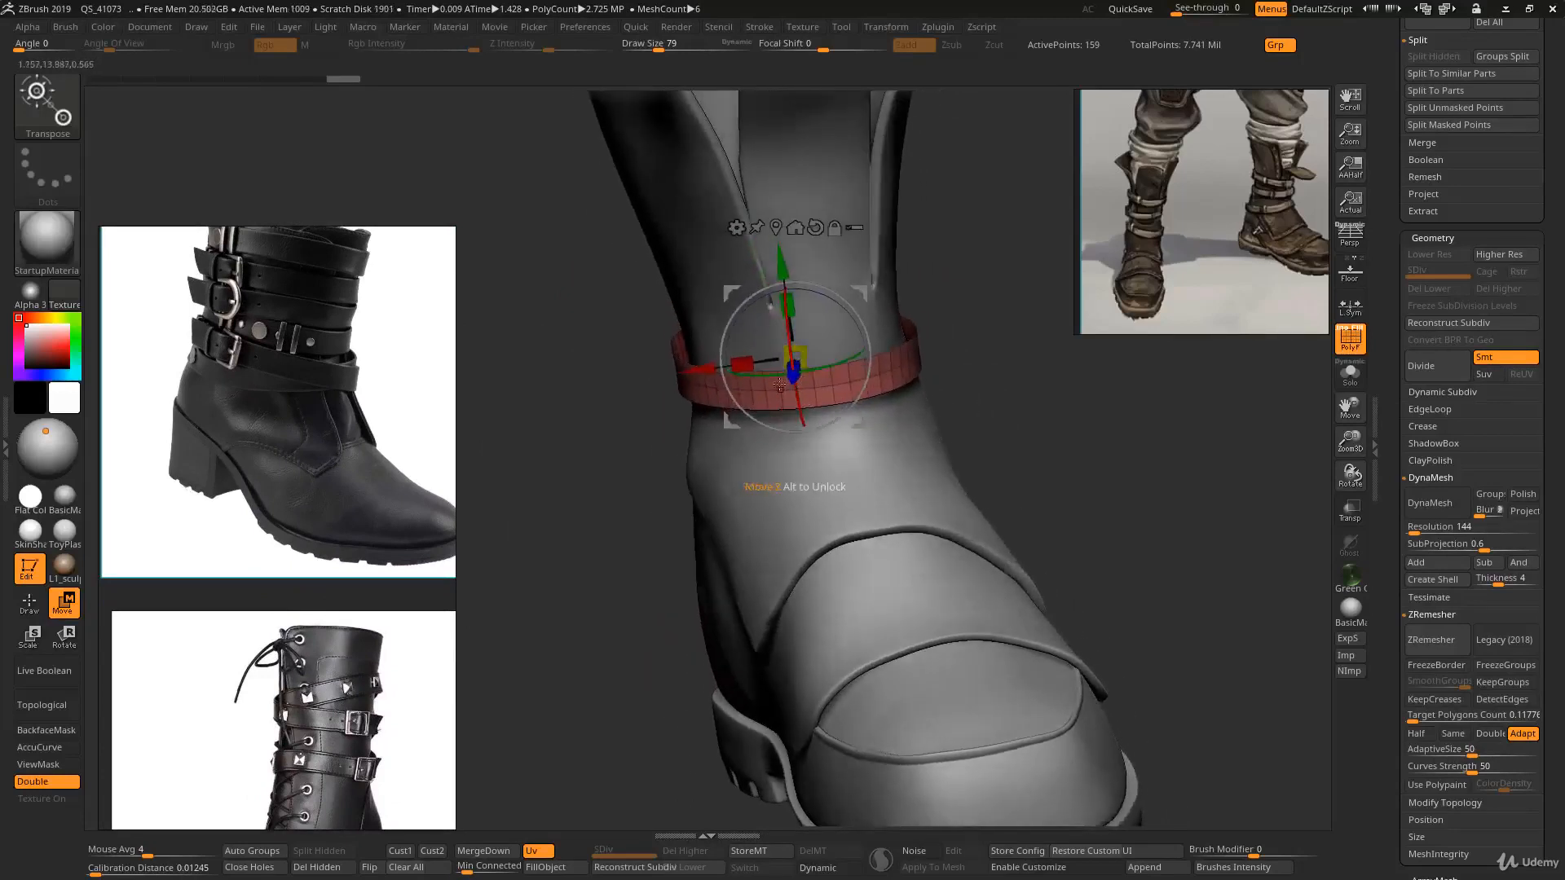
key(q)
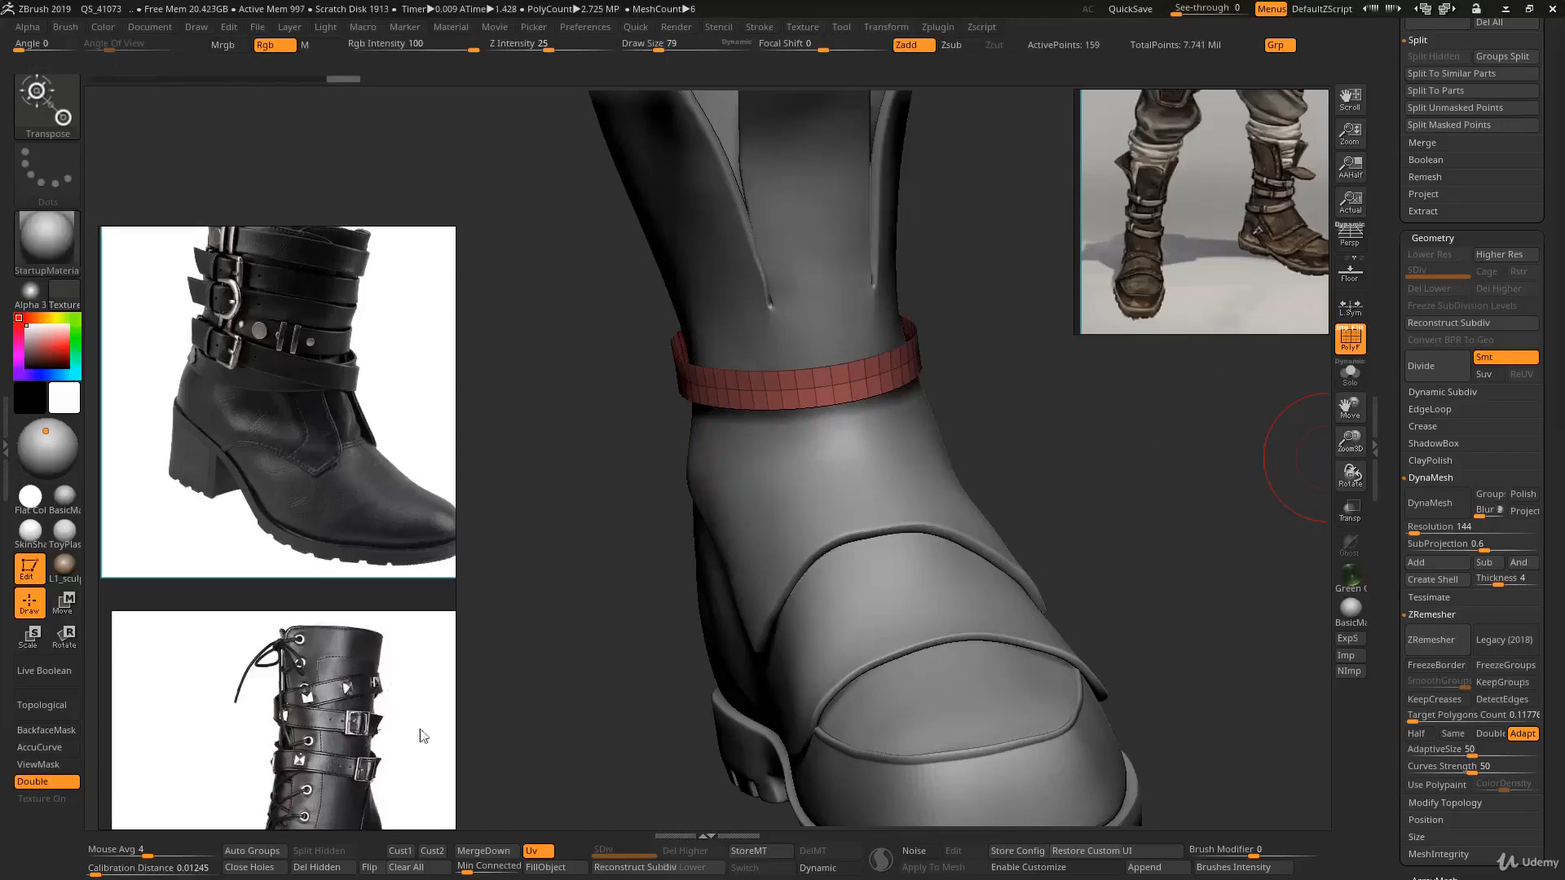
middle_drag(393, 673, 358, 506)
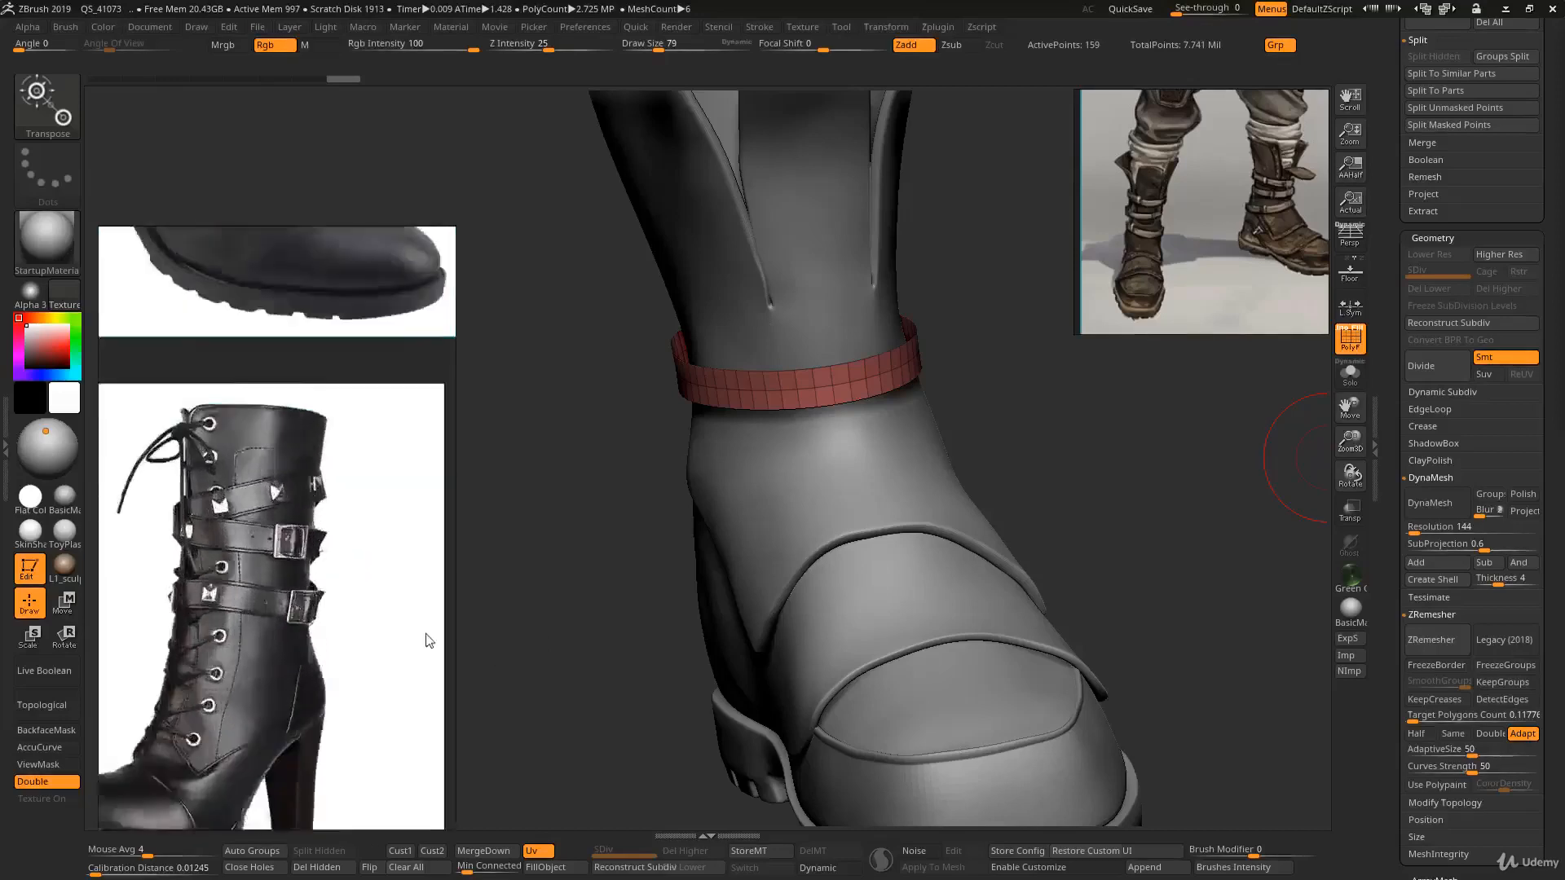
scroll(281, 534, up, 5)
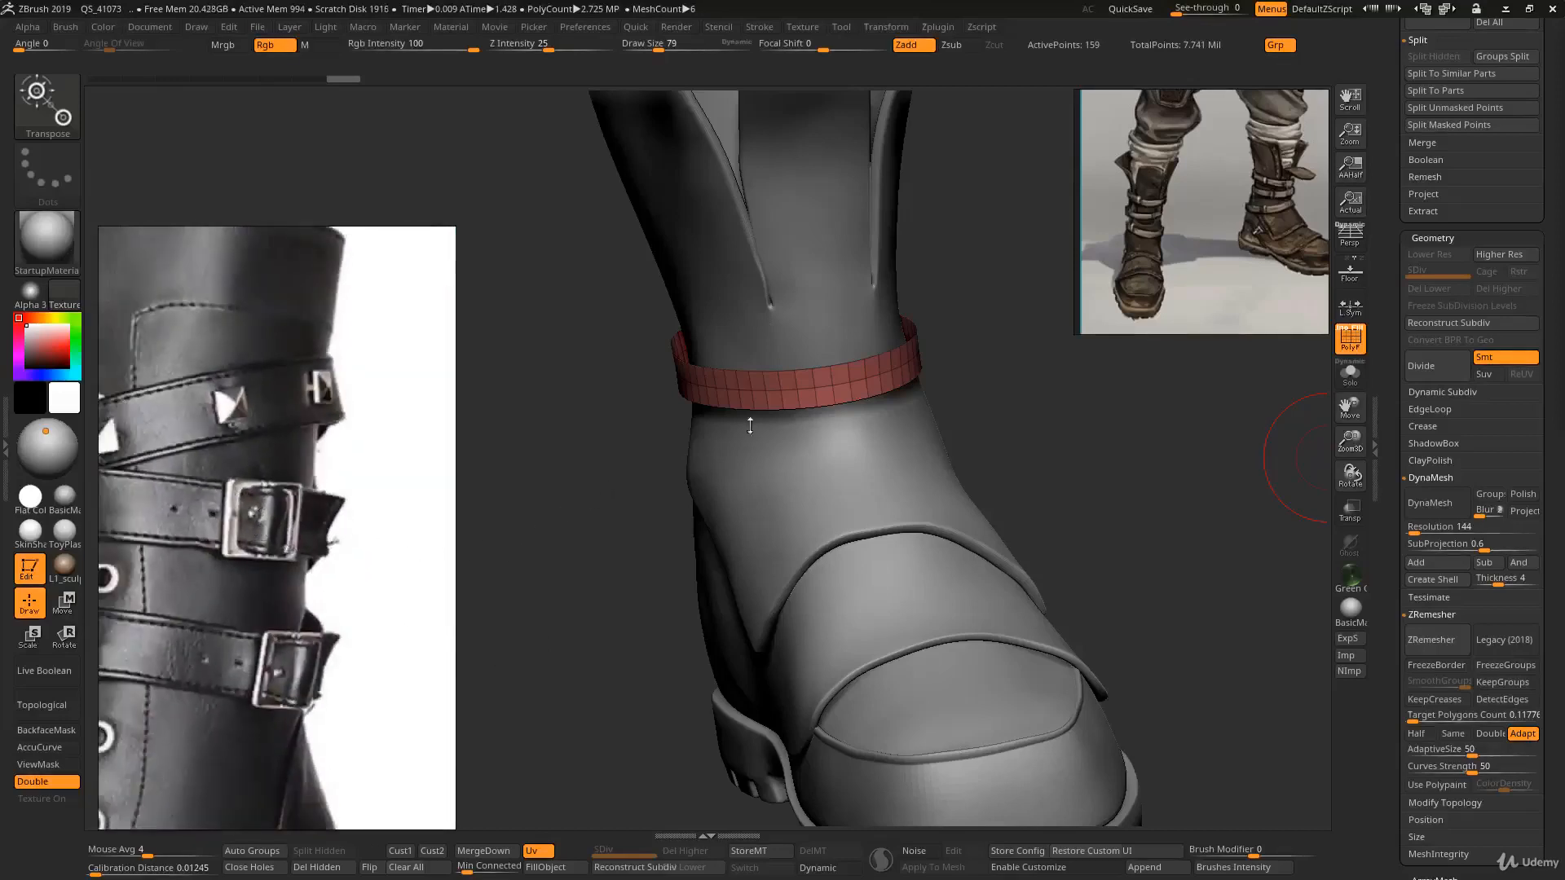
mouse_move(750, 426)
right_down()
mouse_move(727, 441)
mouse_move(746, 391)
mouse_move(800, 392)
right_up()
key(w)
scroll(1467, 489, up, 10)
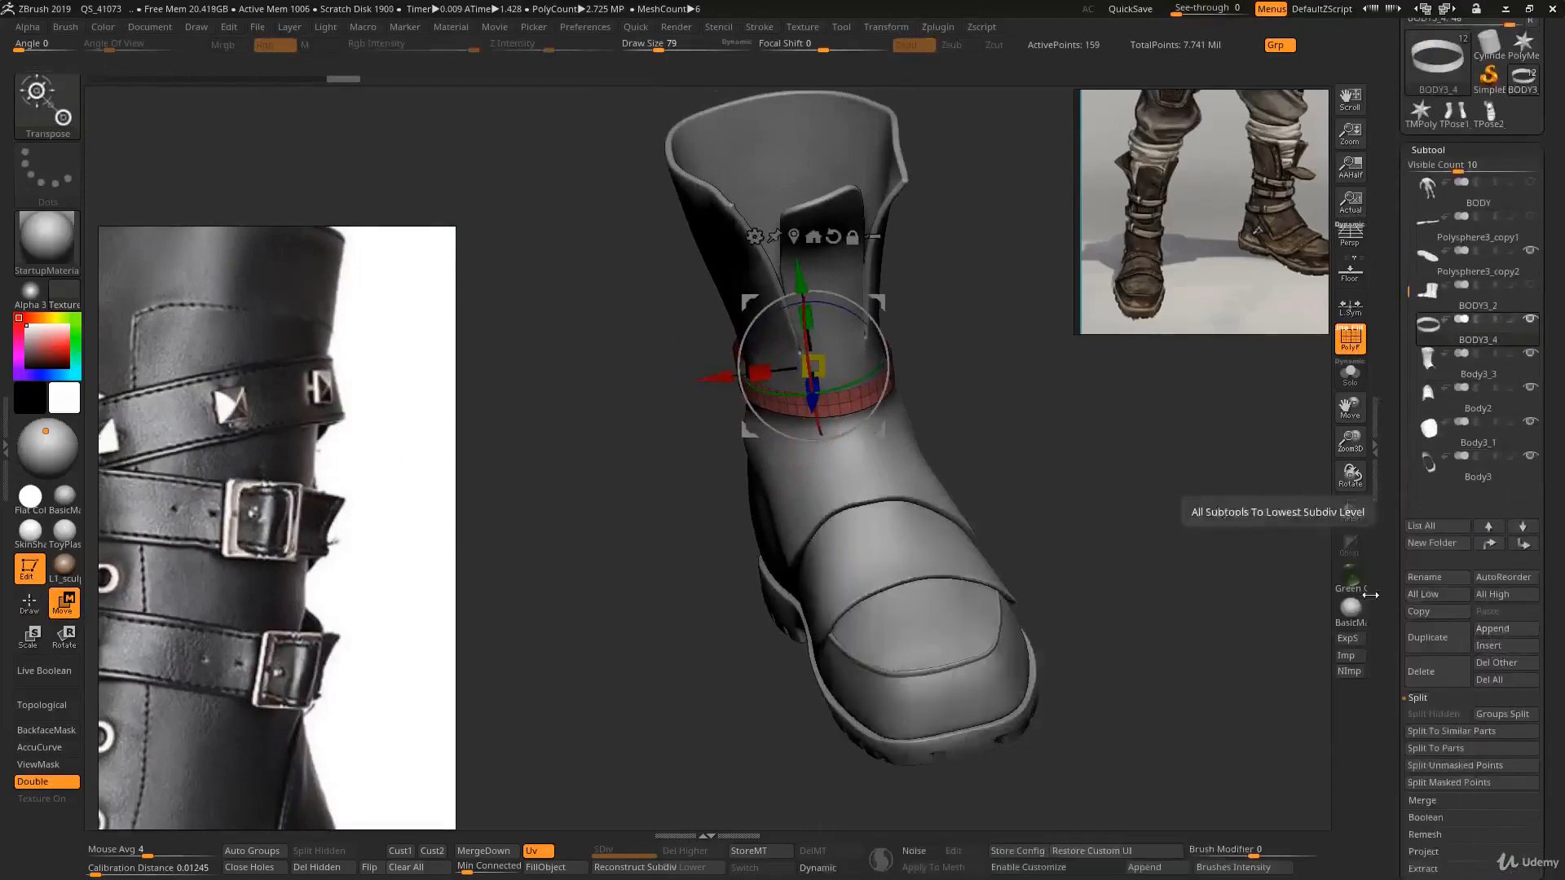
click(1523, 636)
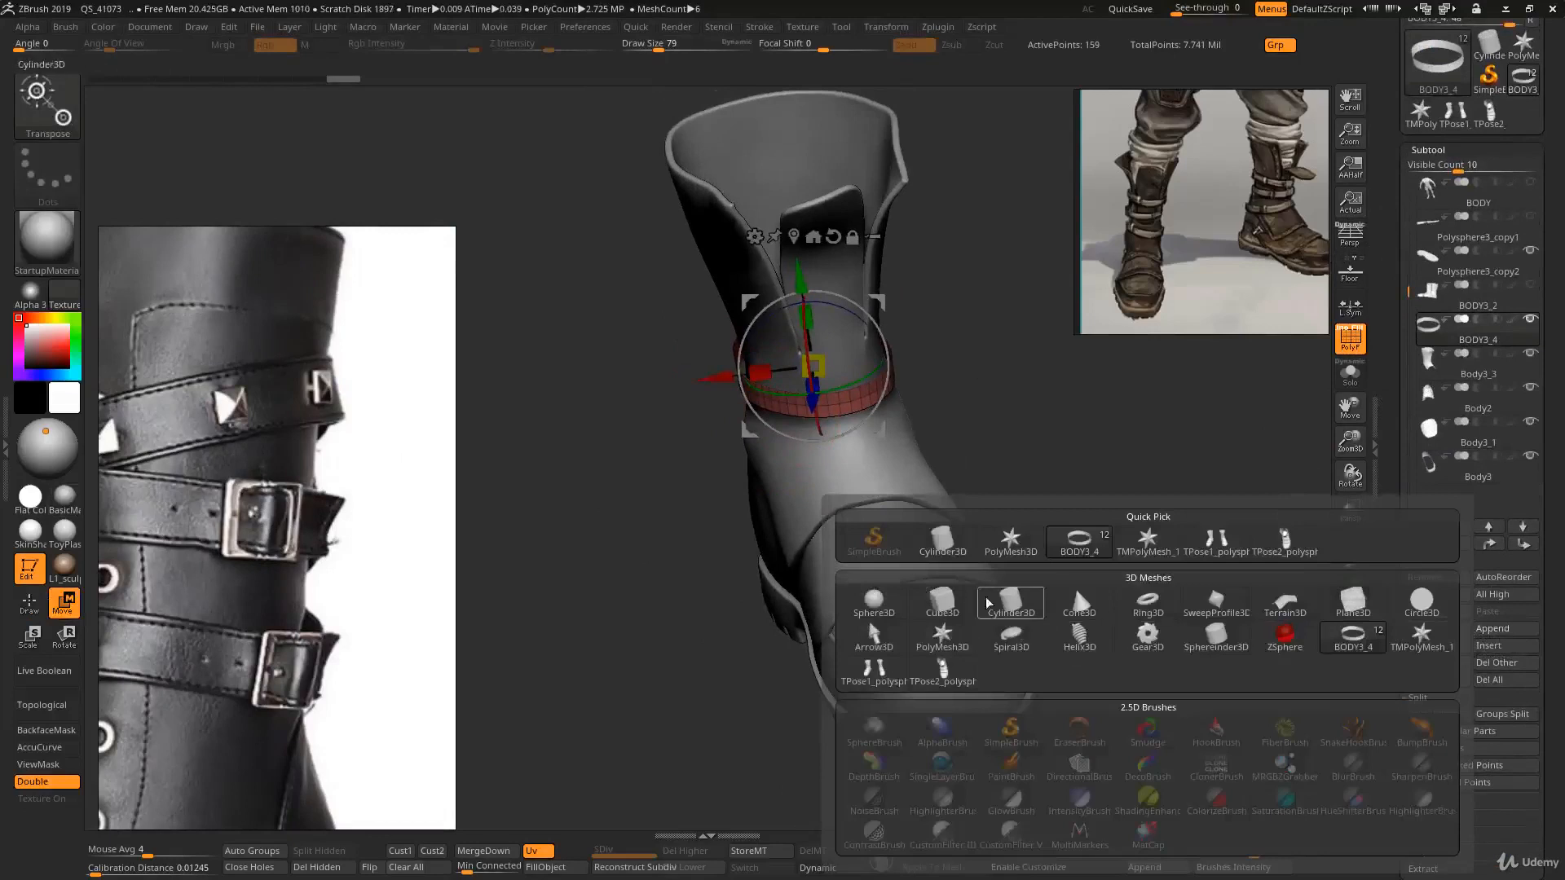
click(965, 603)
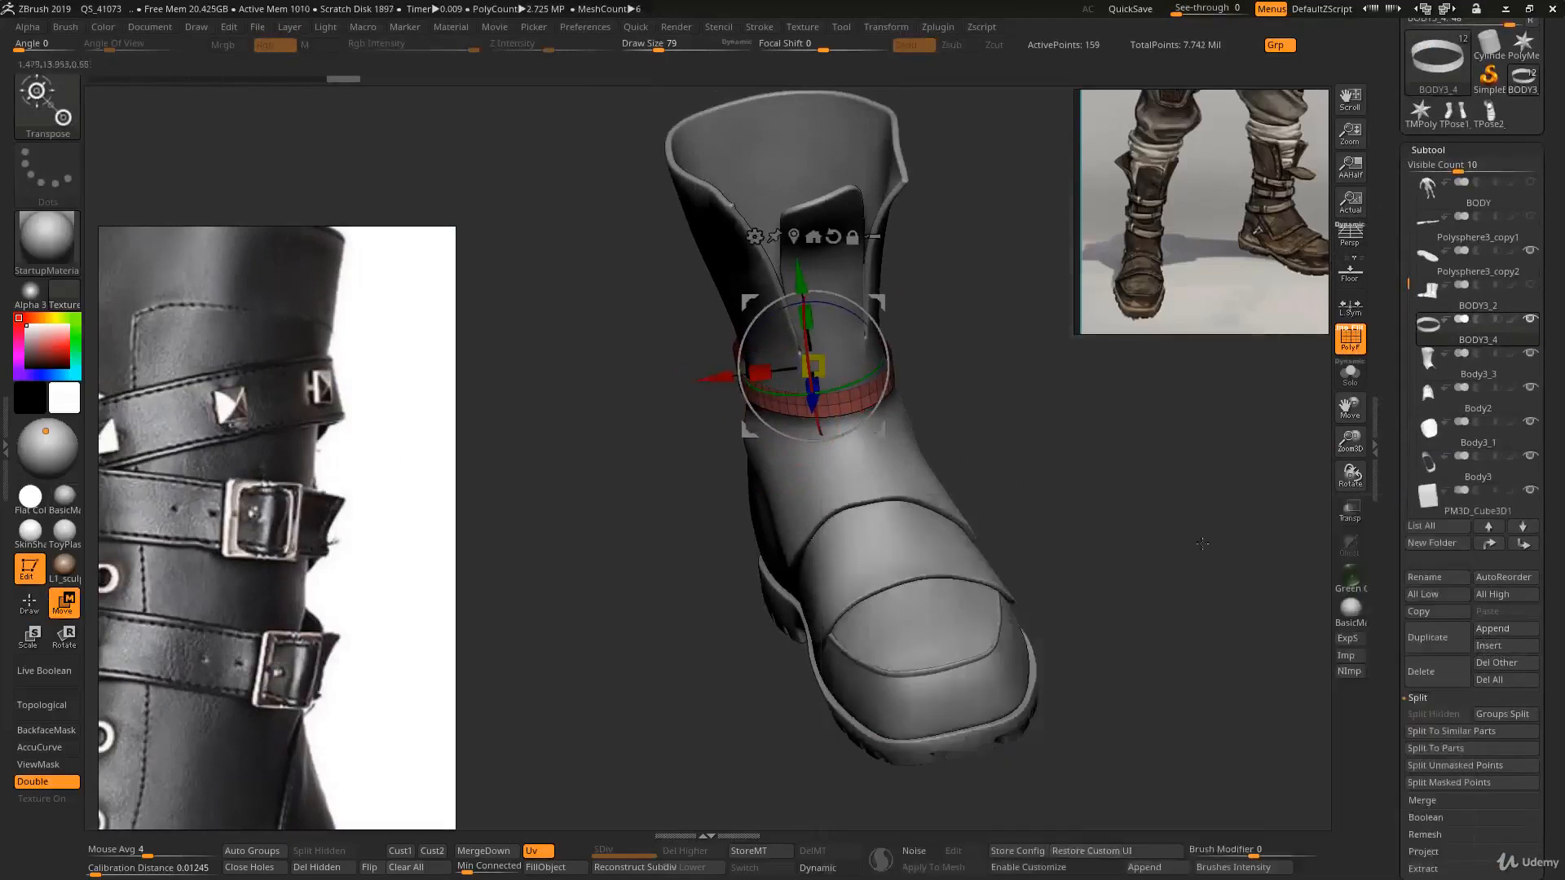
key(f)
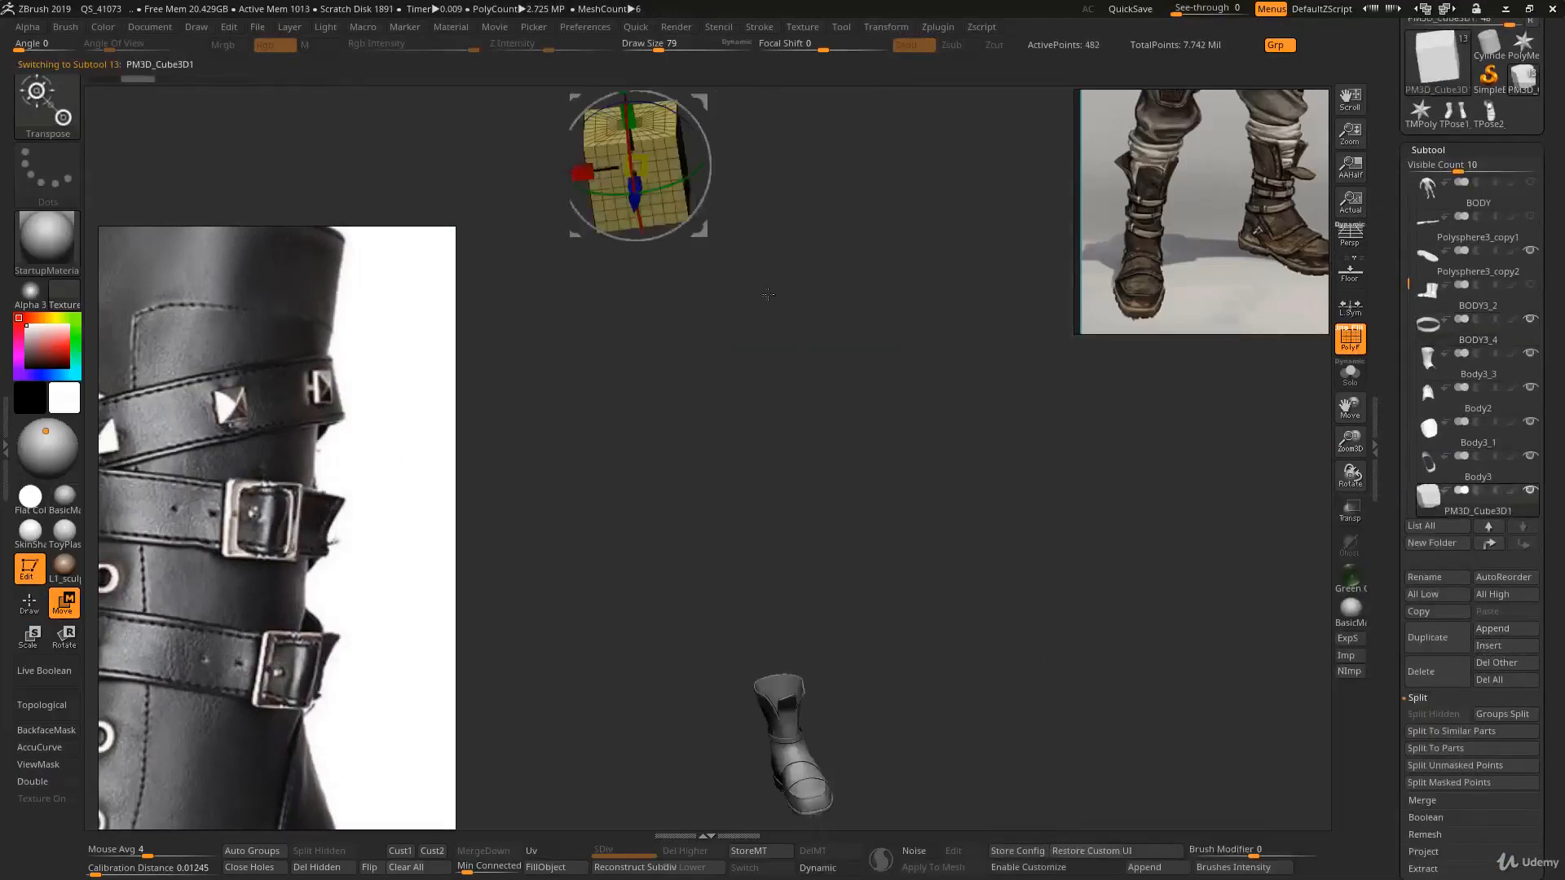
- Convert the cube into a PolyCube through the gizmo's Customize options and reduce its divisions to 1
alt+right_drag(767, 294, 794, 390)
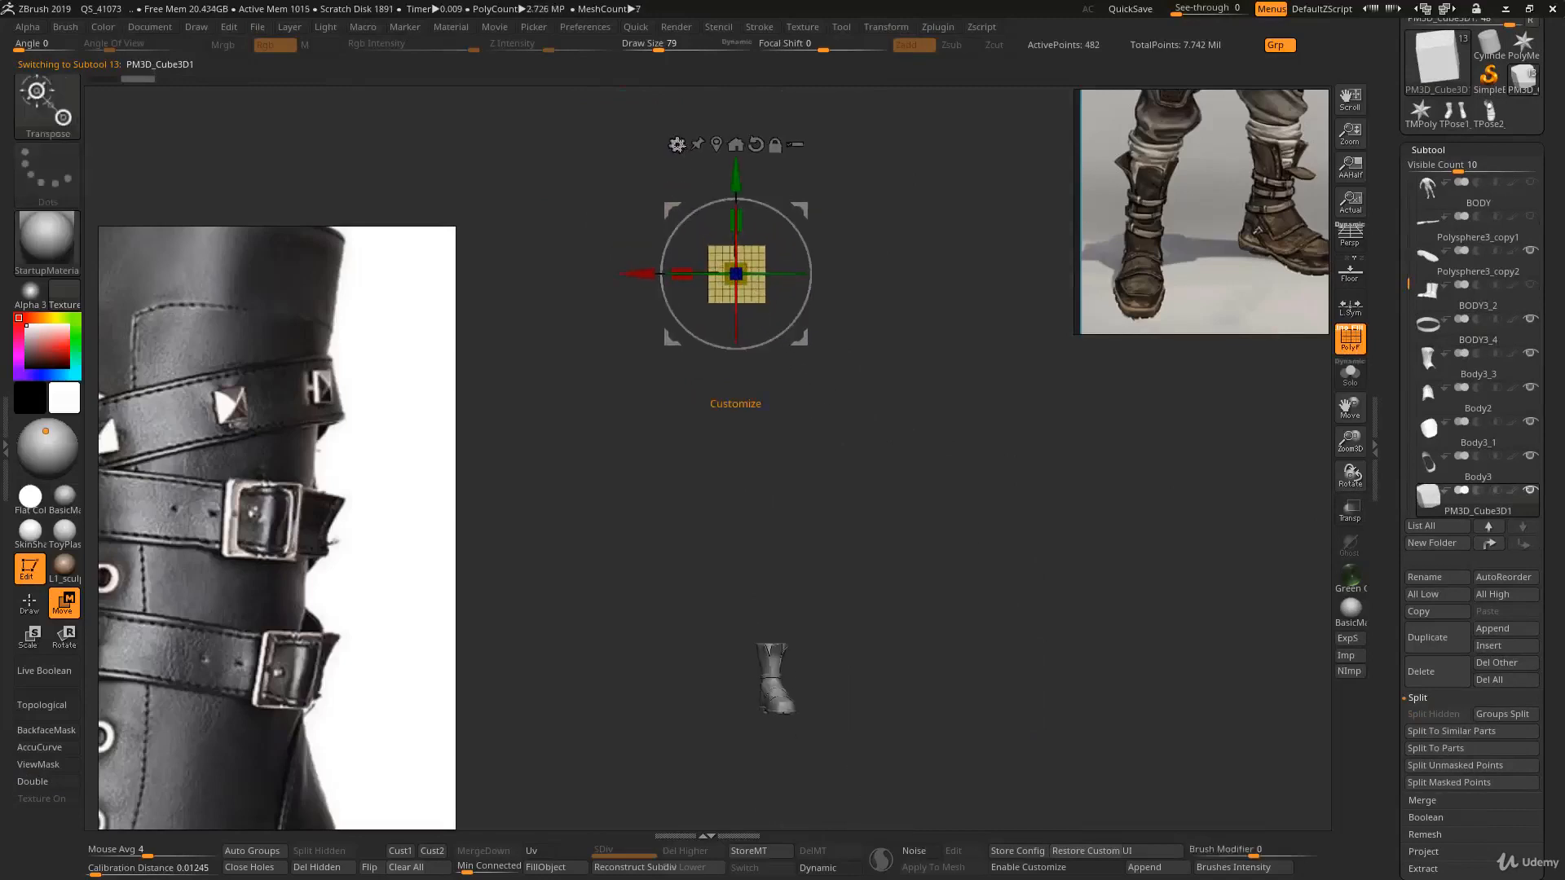
click(677, 144)
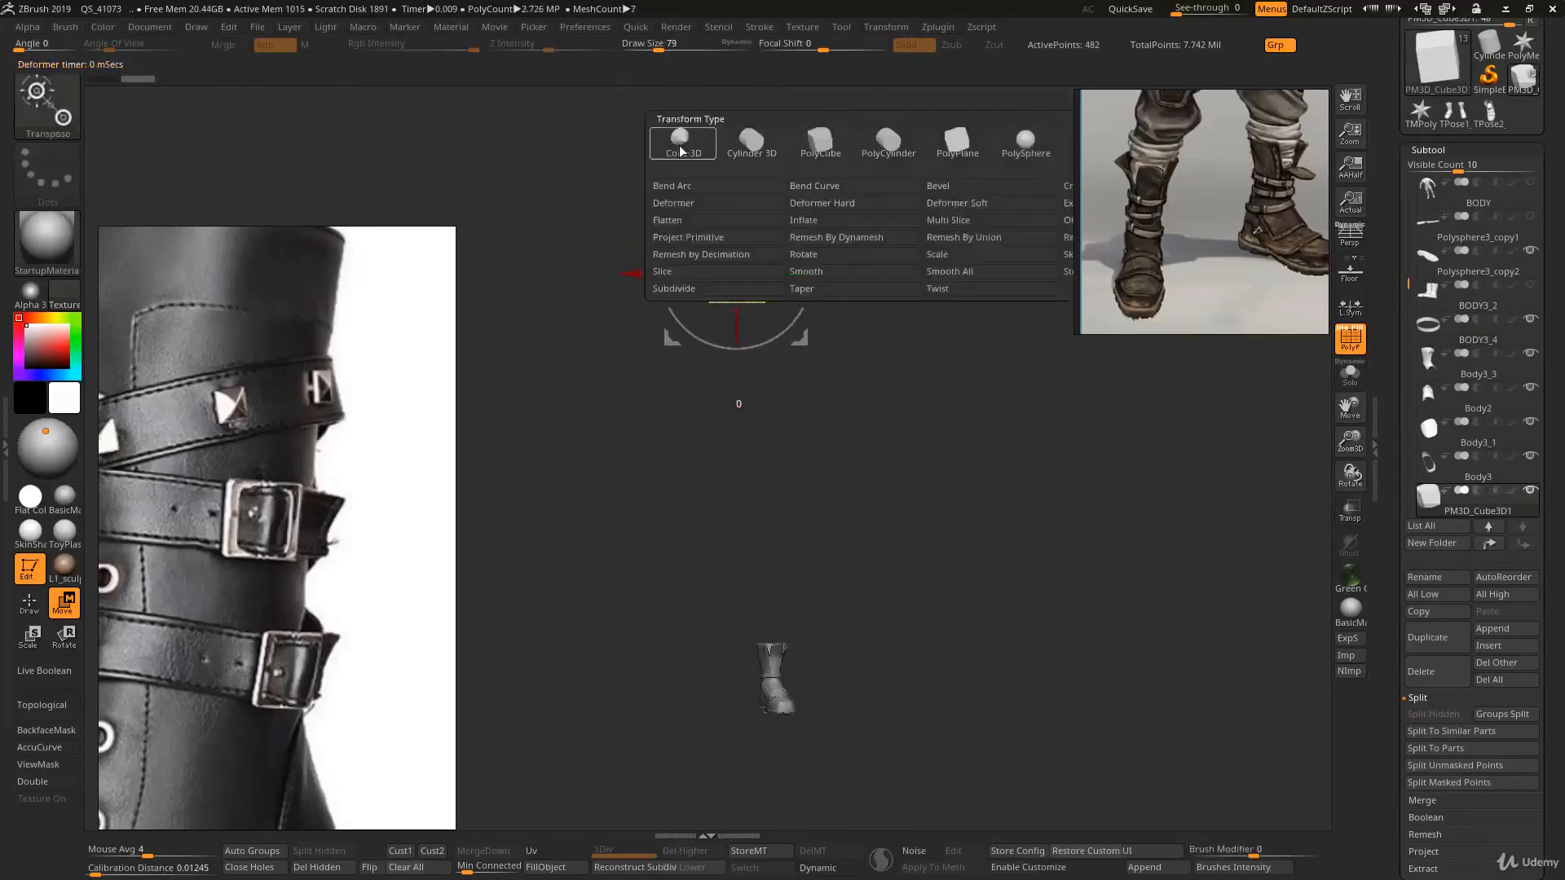
click(820, 143)
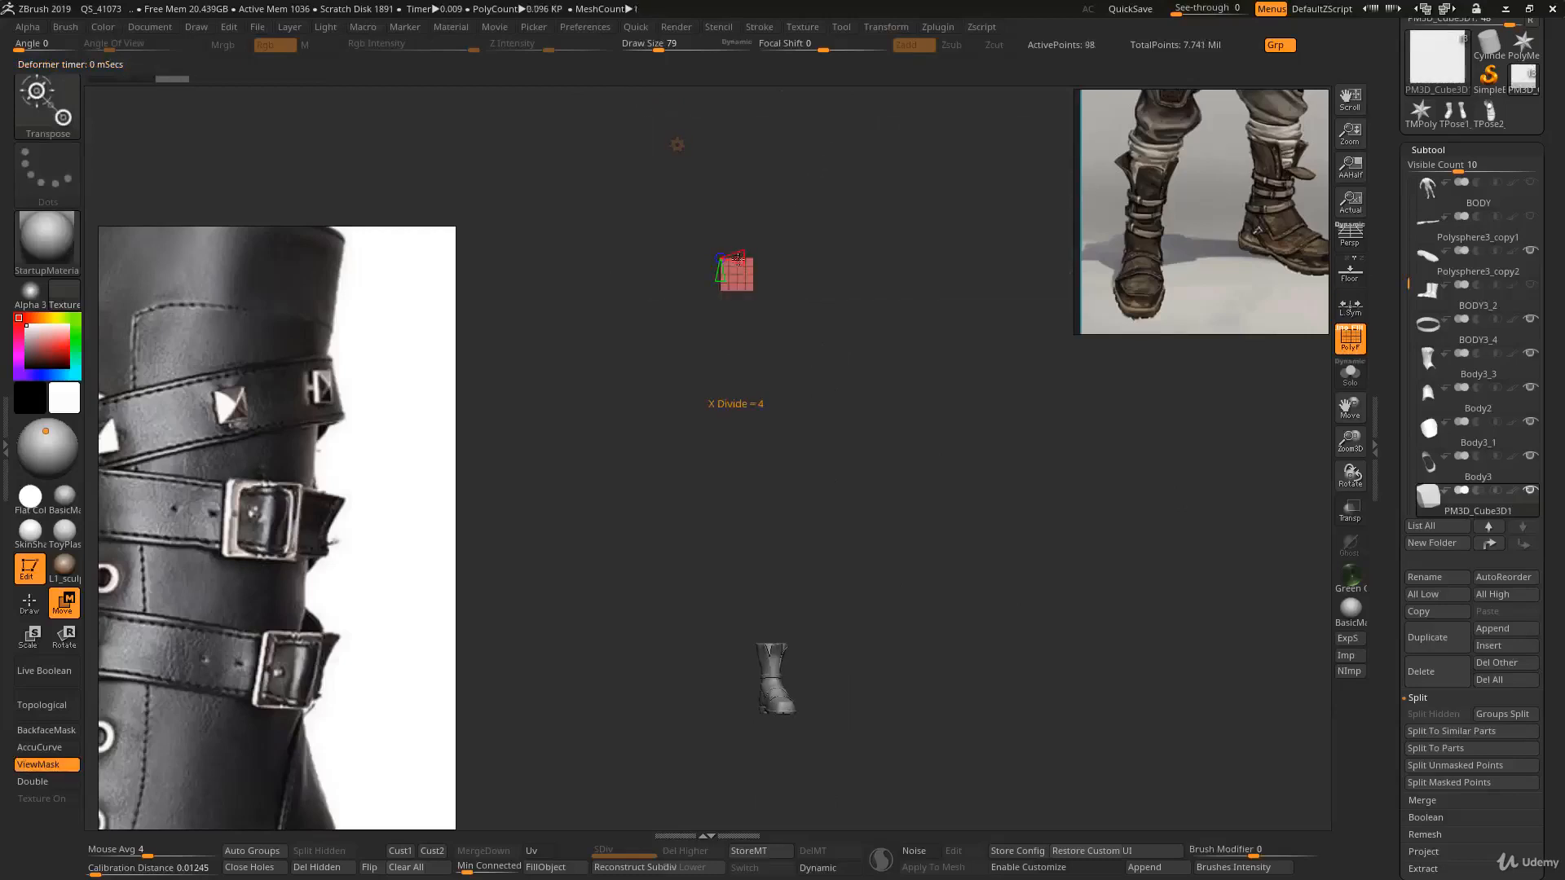
right_drag(738, 326, 714, 262)
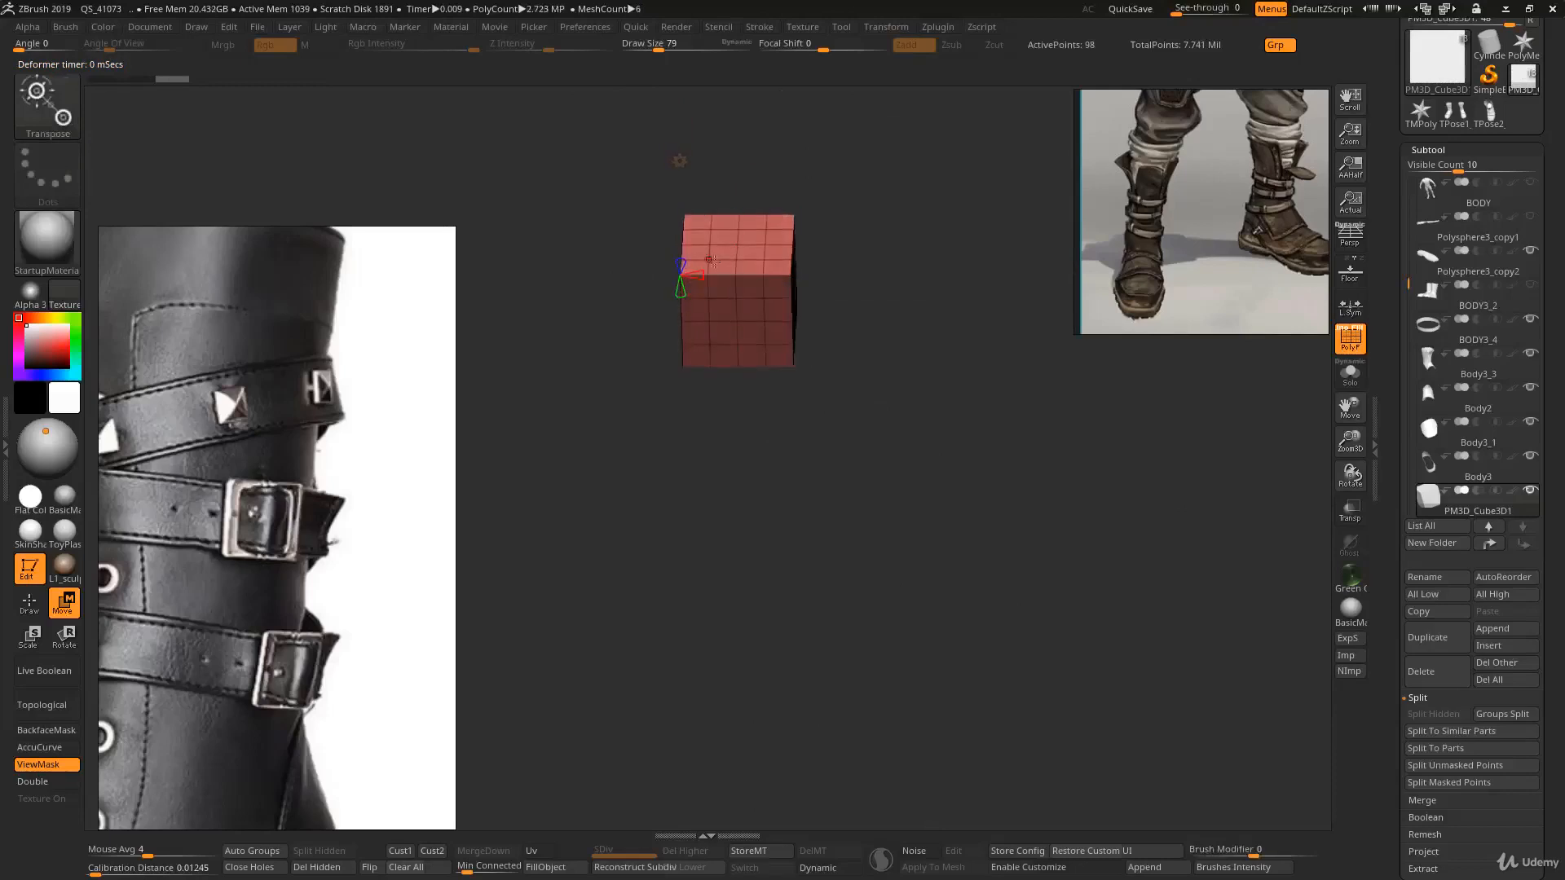
drag(673, 275, 673, 275)
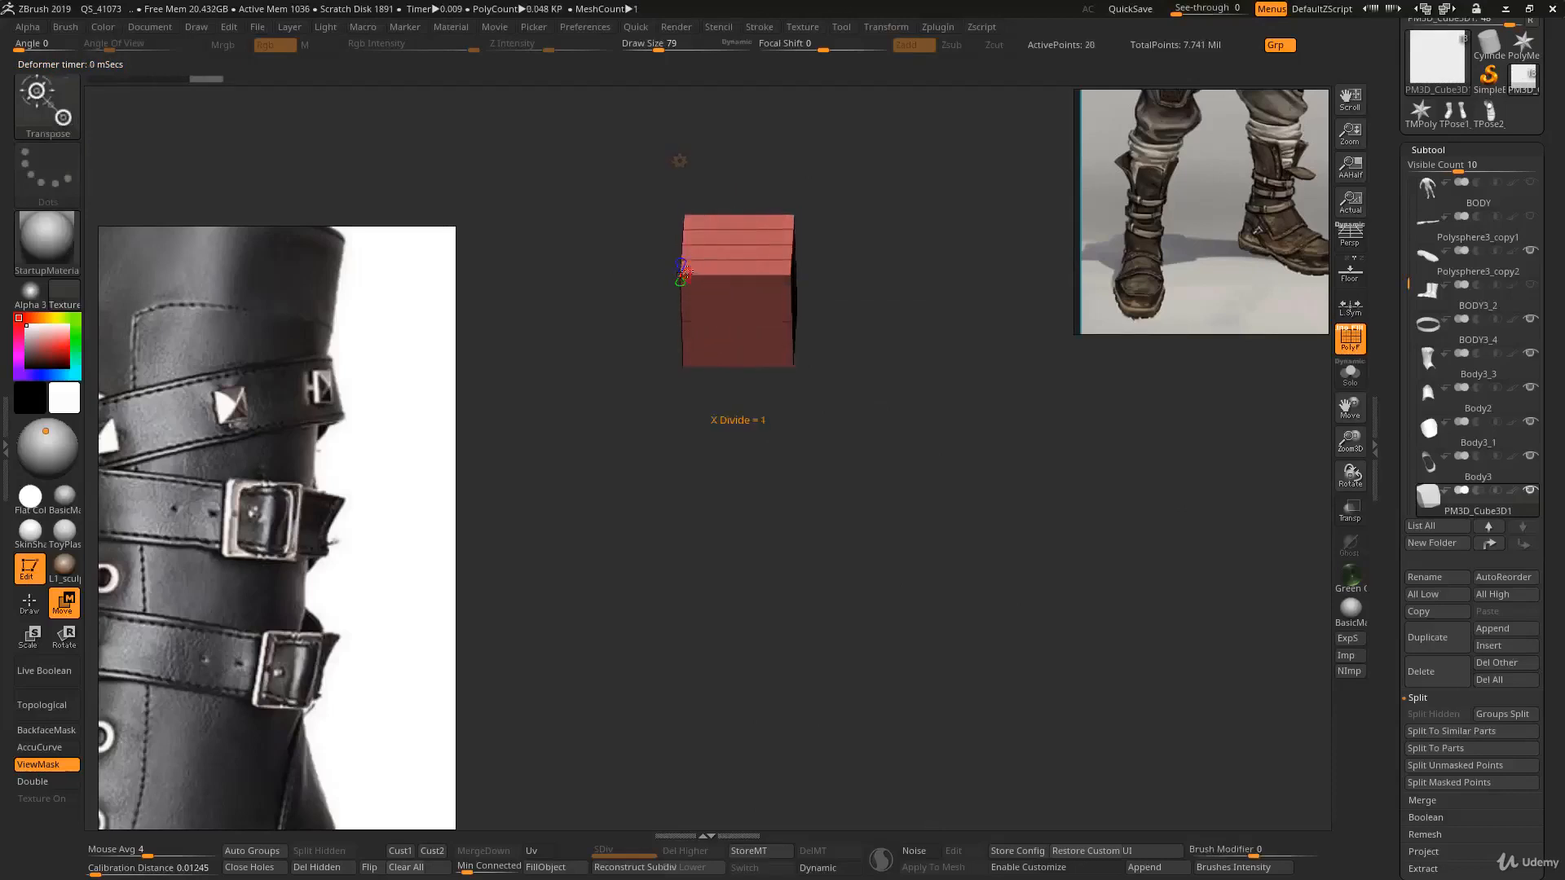
right_drag(683, 273, 714, 279)
drag(673, 264, 676, 266)
- Move the cube beside the boot, rotate it and scale it flat into a thin plate
ctrl+right_drag(701, 325, 735, 273)
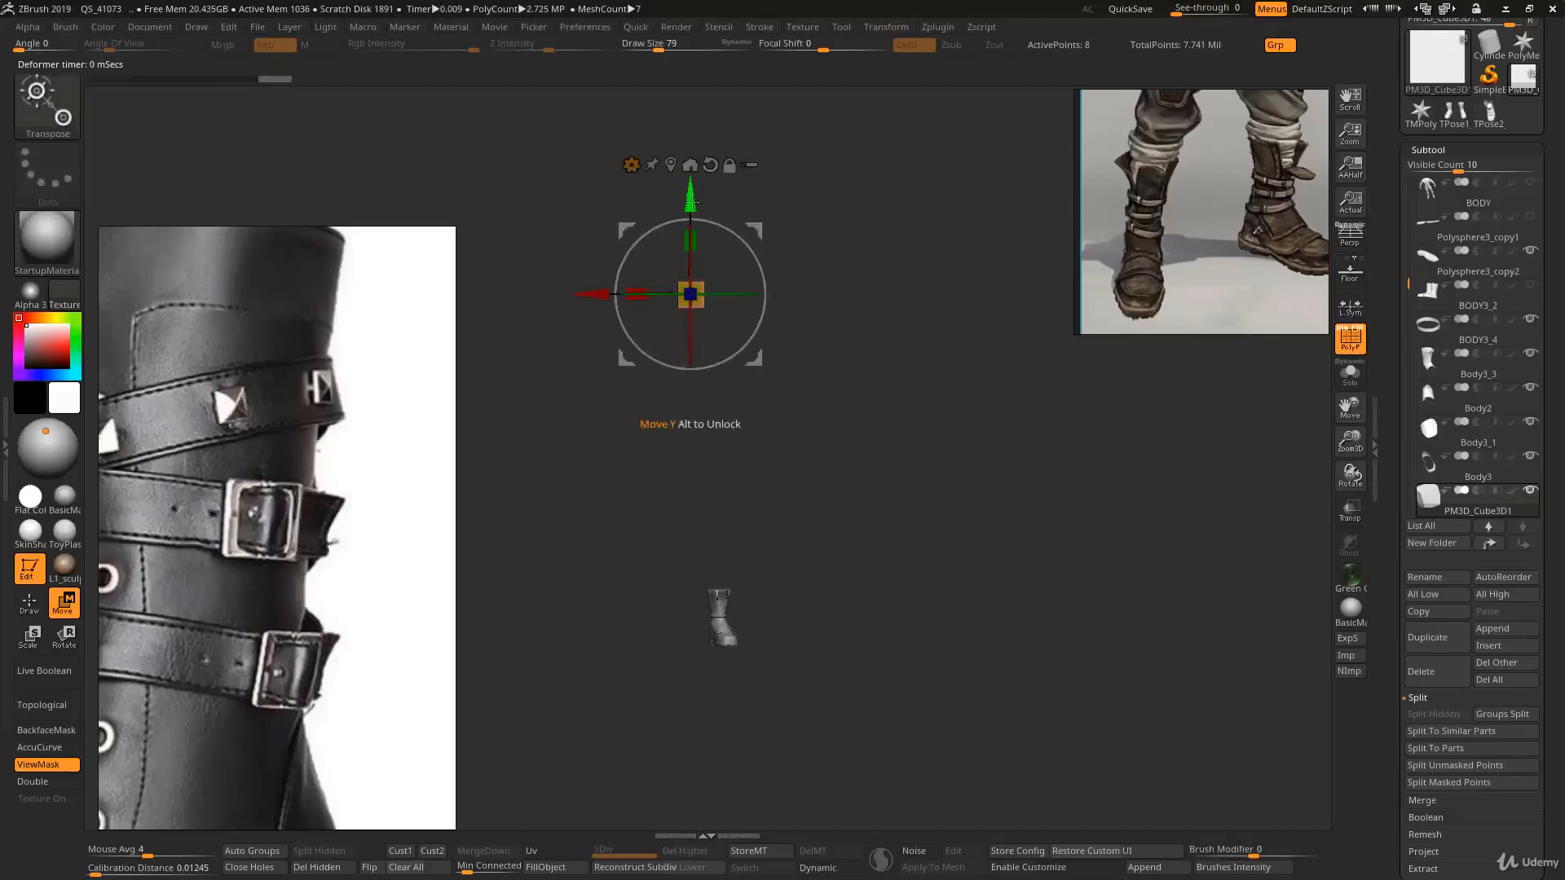
drag(691, 198, 739, 551)
ctrl+right_drag(739, 551, 823, 397)
alt+right_drag(823, 397, 695, 211)
right_drag(695, 210, 832, 489)
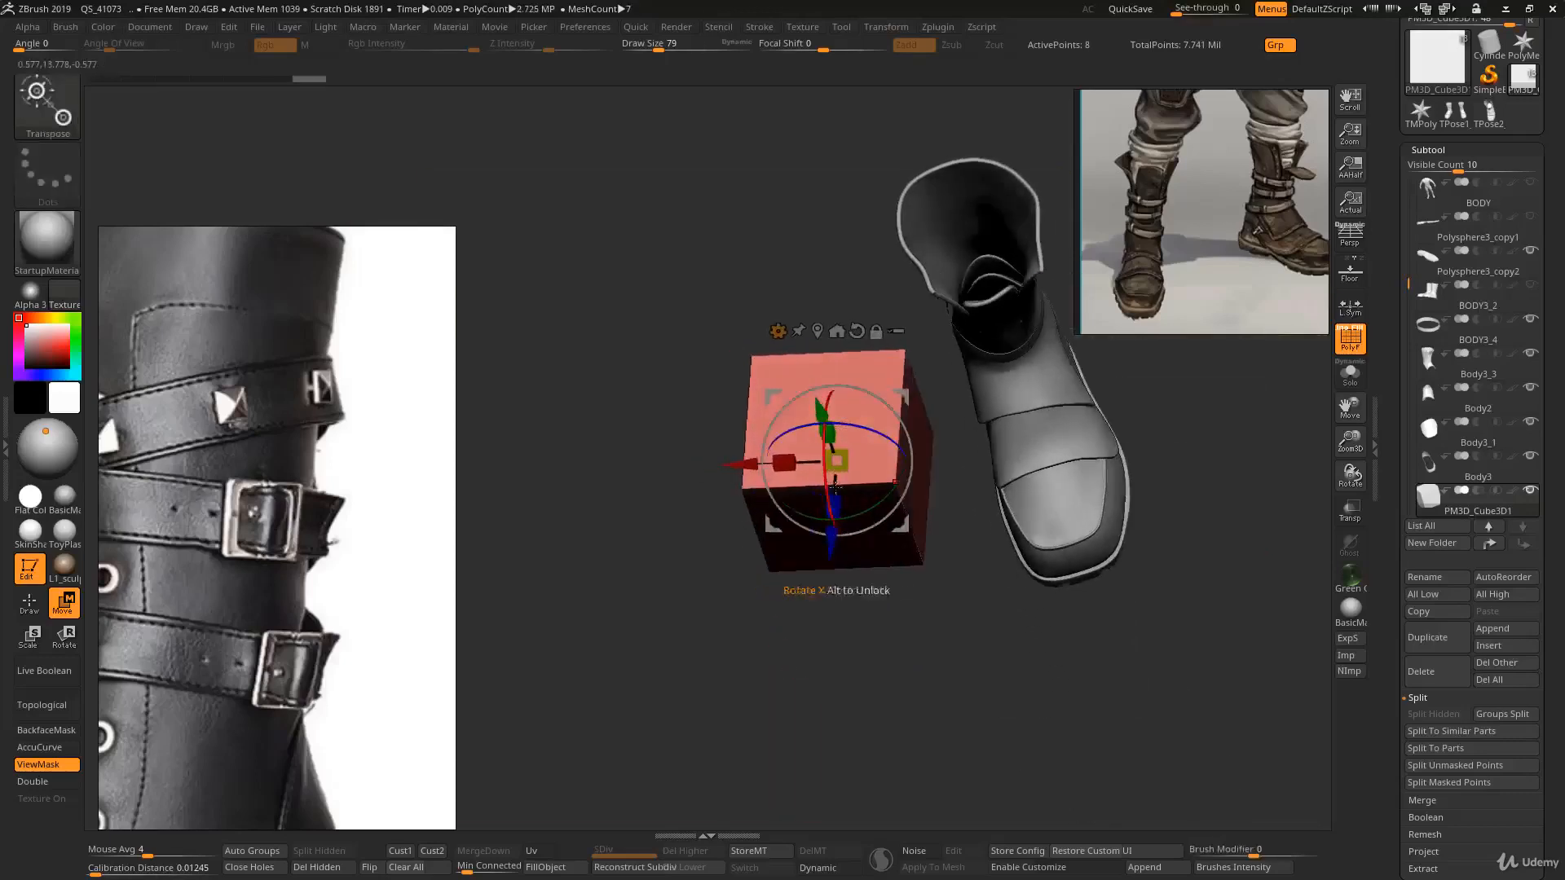
drag(836, 498, 839, 440)
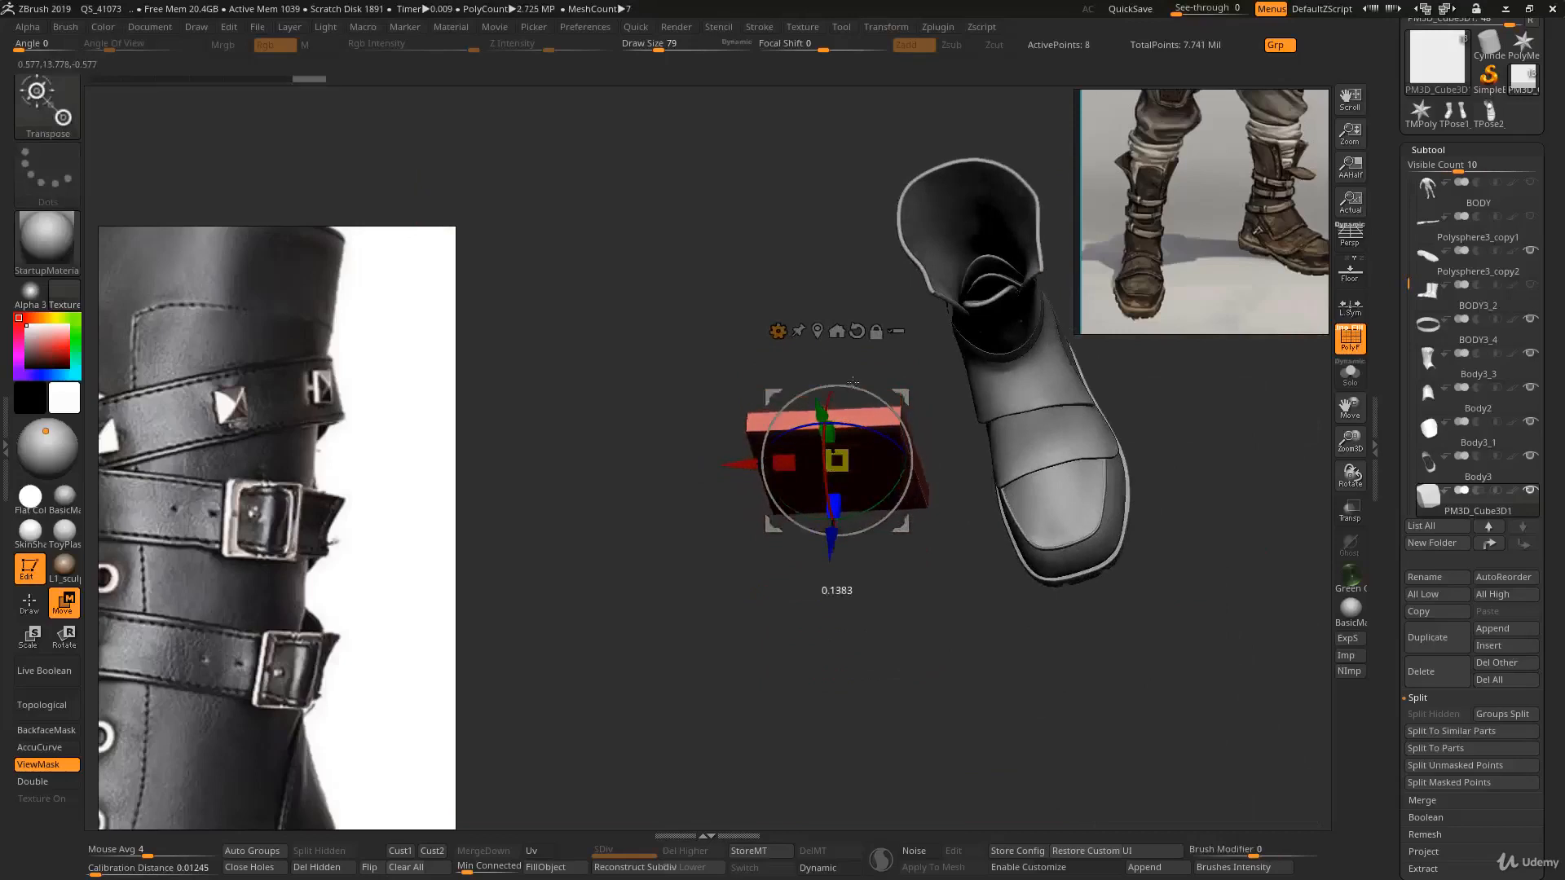
right_drag(861, 344, 775, 381)
- Switch to the ZModeler brush and set its polygon action to Inset
key(q)
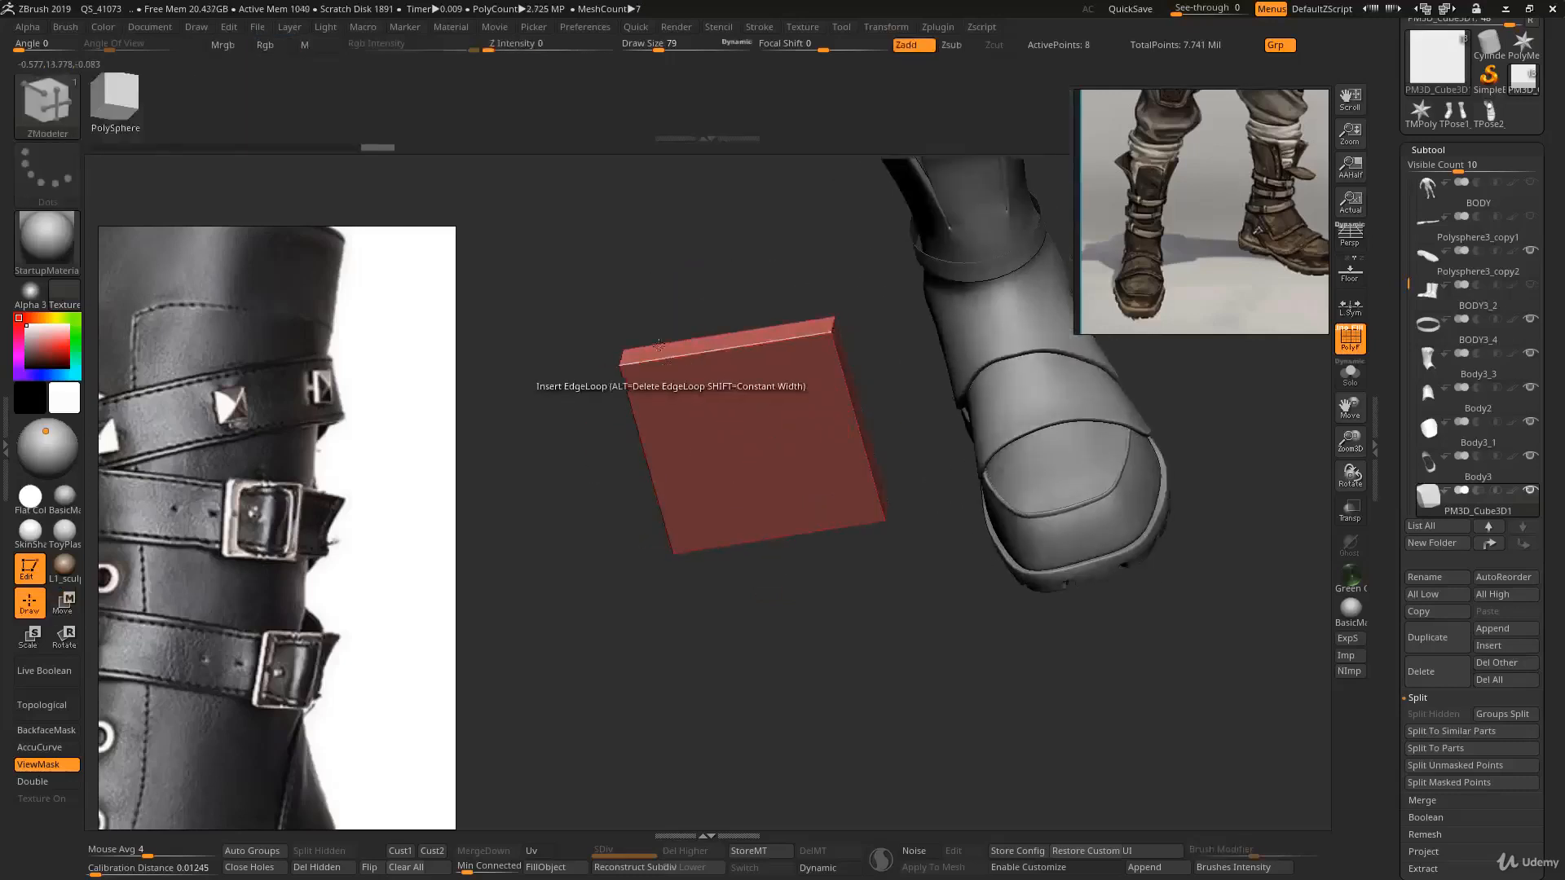
mouse_move(641, 396)
right_down()
mouse_move(711, 380)
mouse_move(718, 462)
mouse_move(737, 424)
mouse_move(701, 379)
right_up()
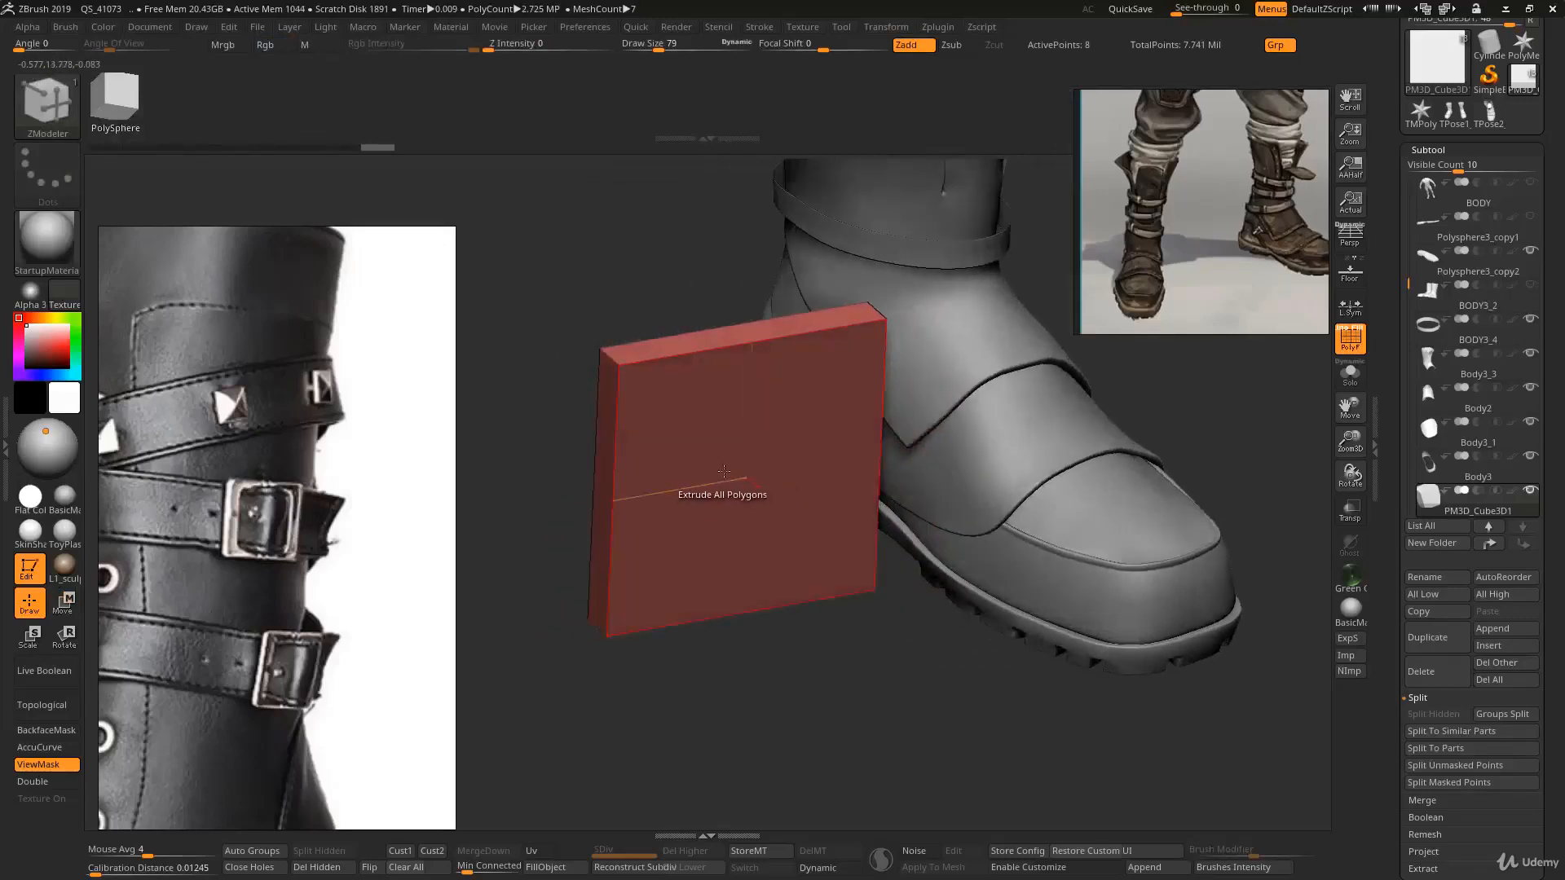
key(space)
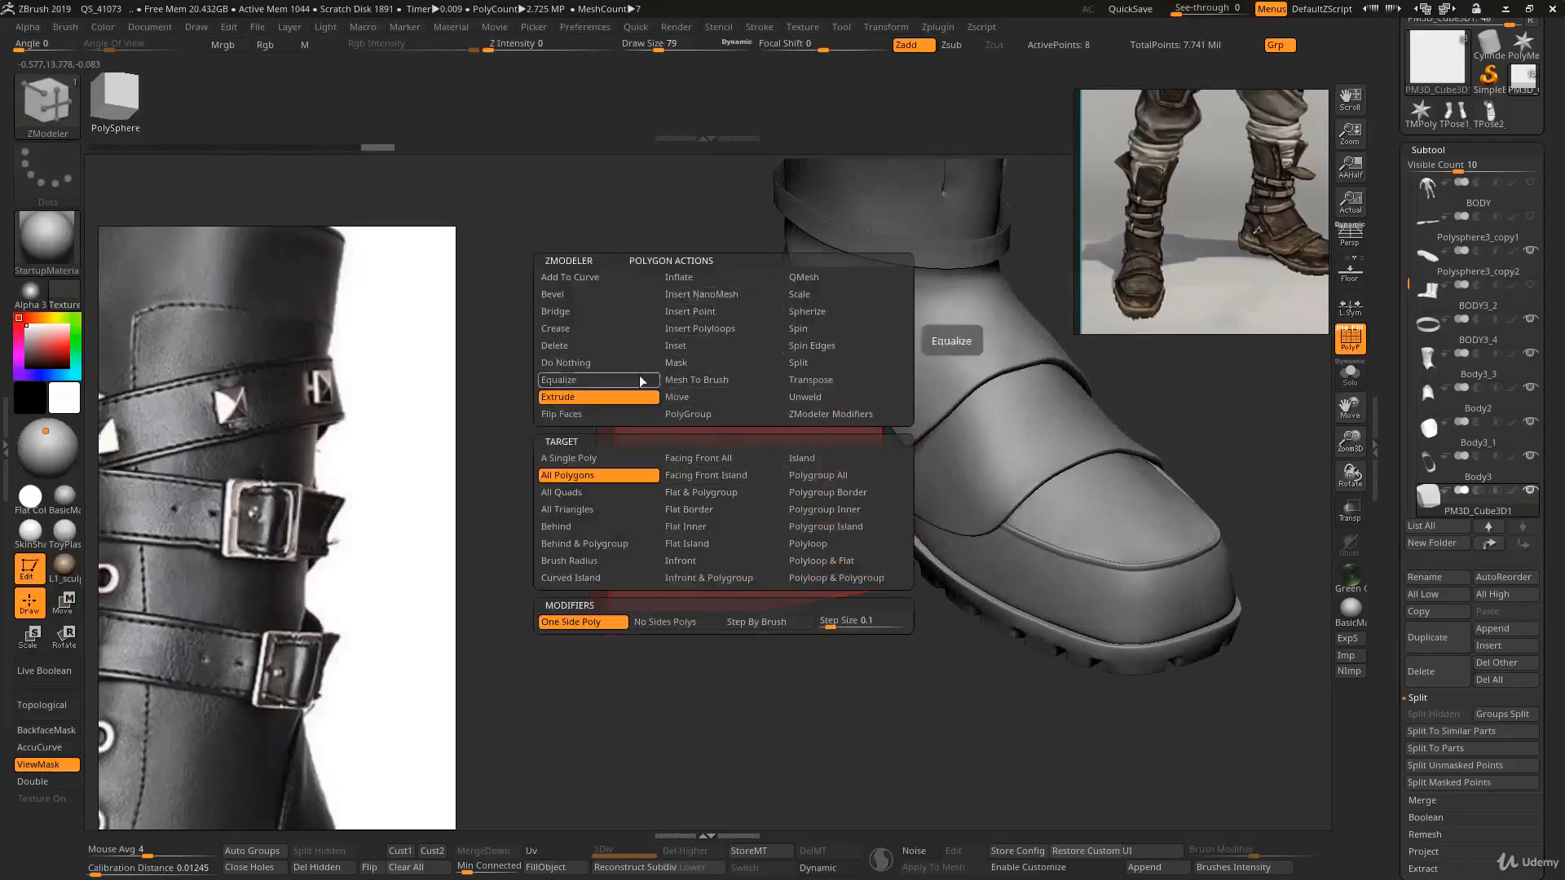
click(697, 346)
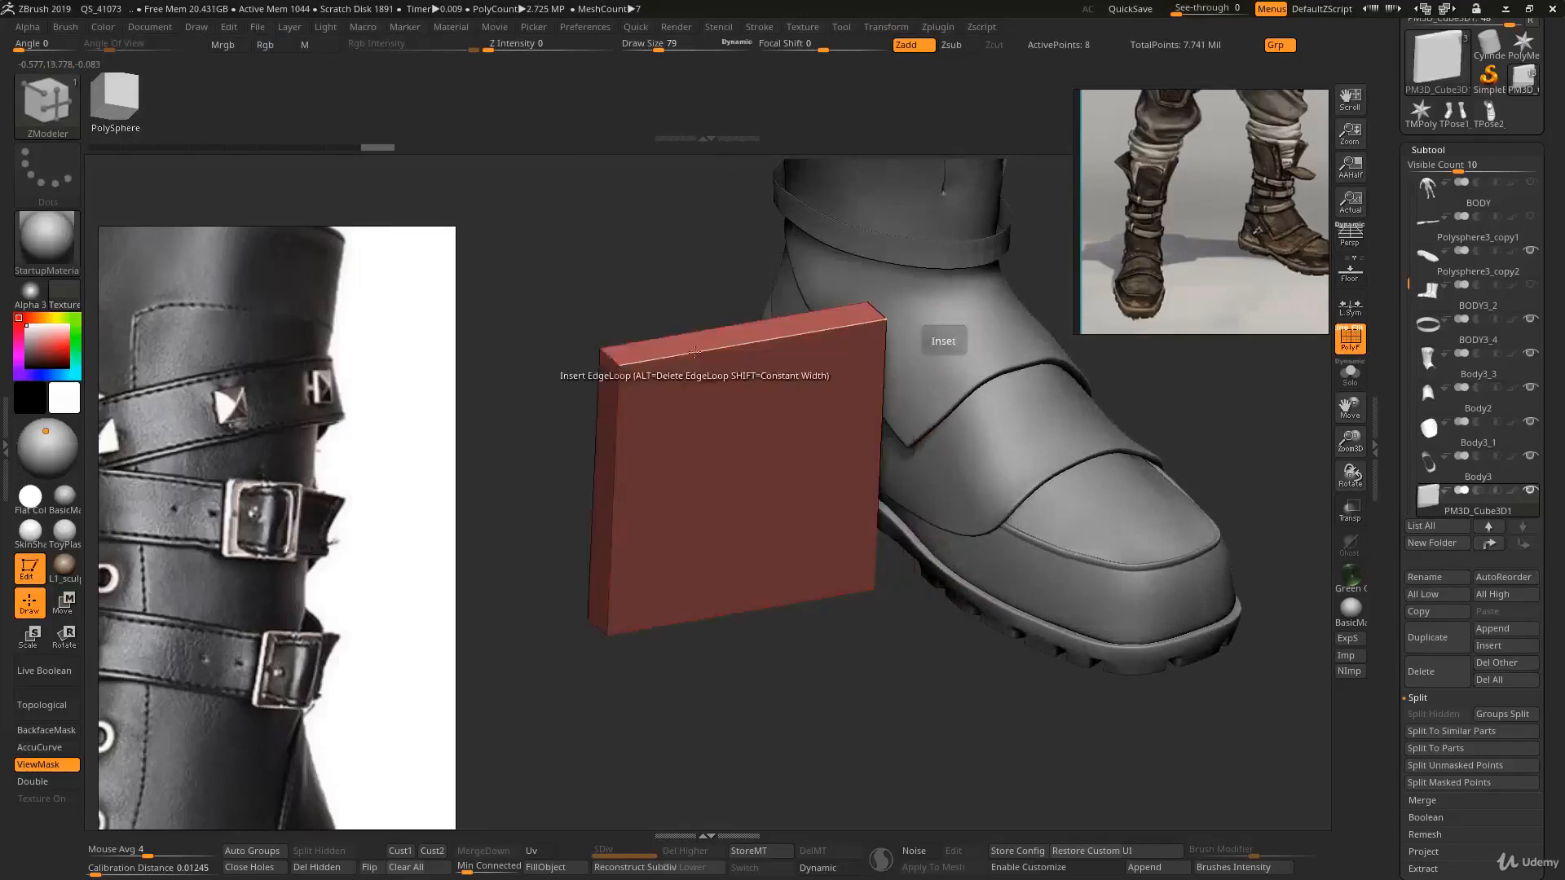
key(space)
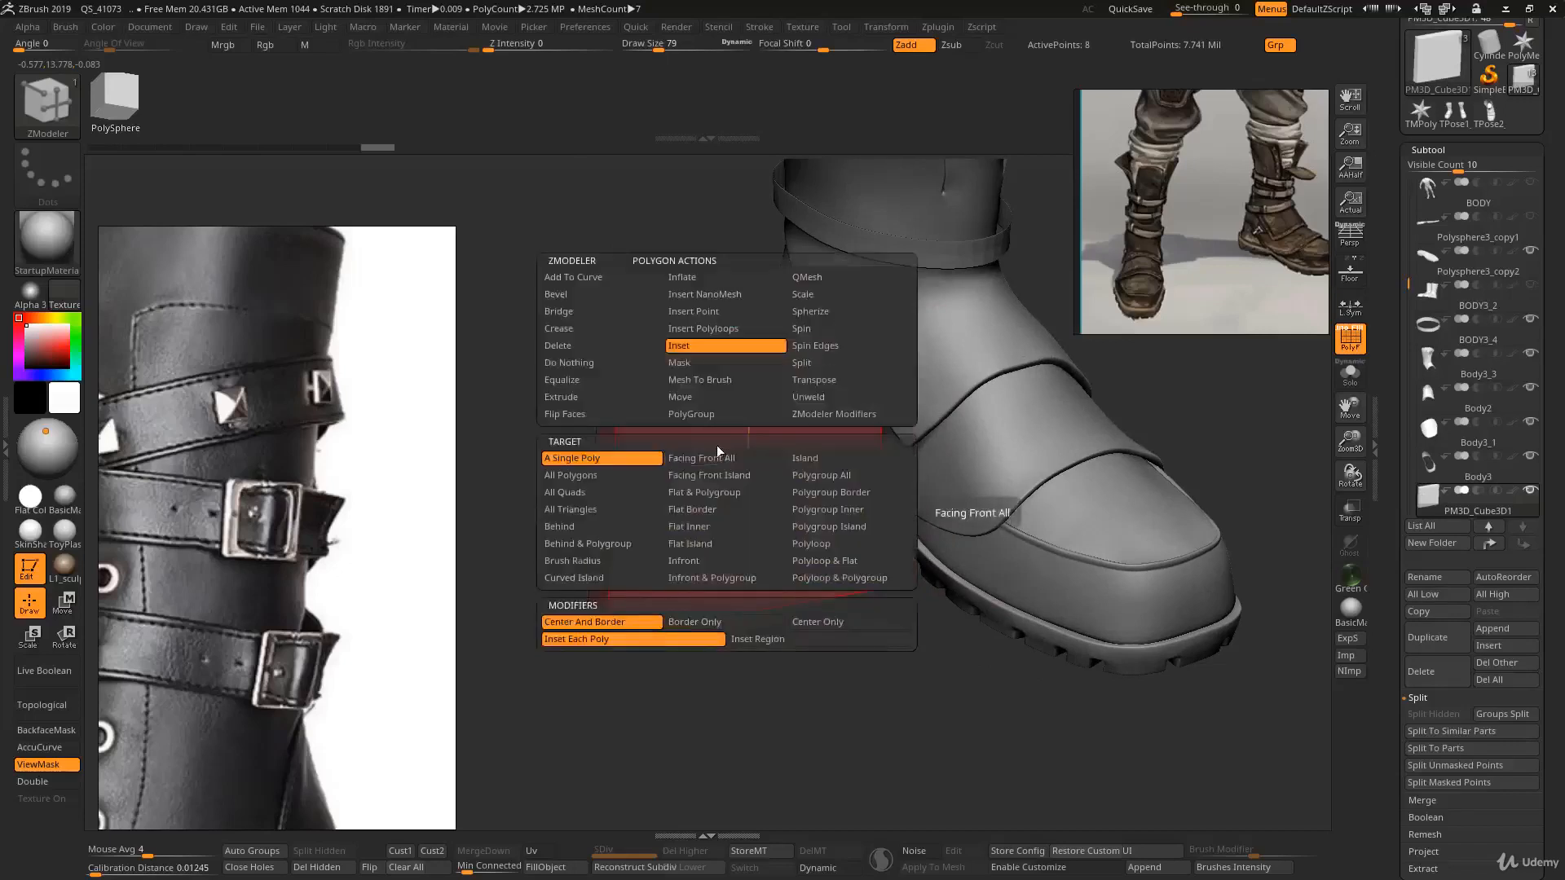
click(615, 461)
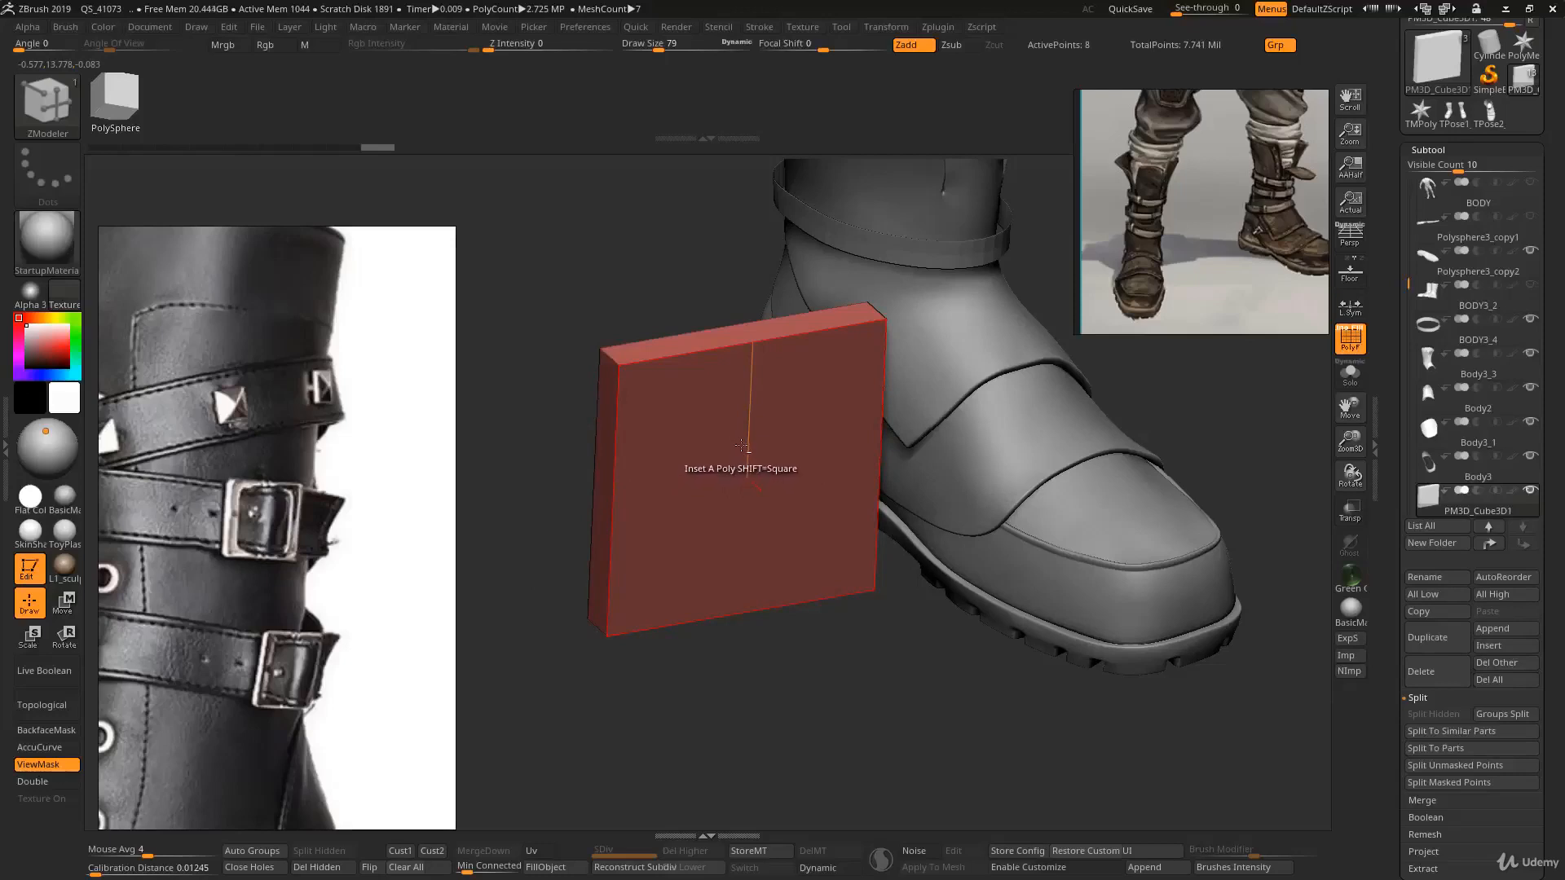
alt+click(742, 442)
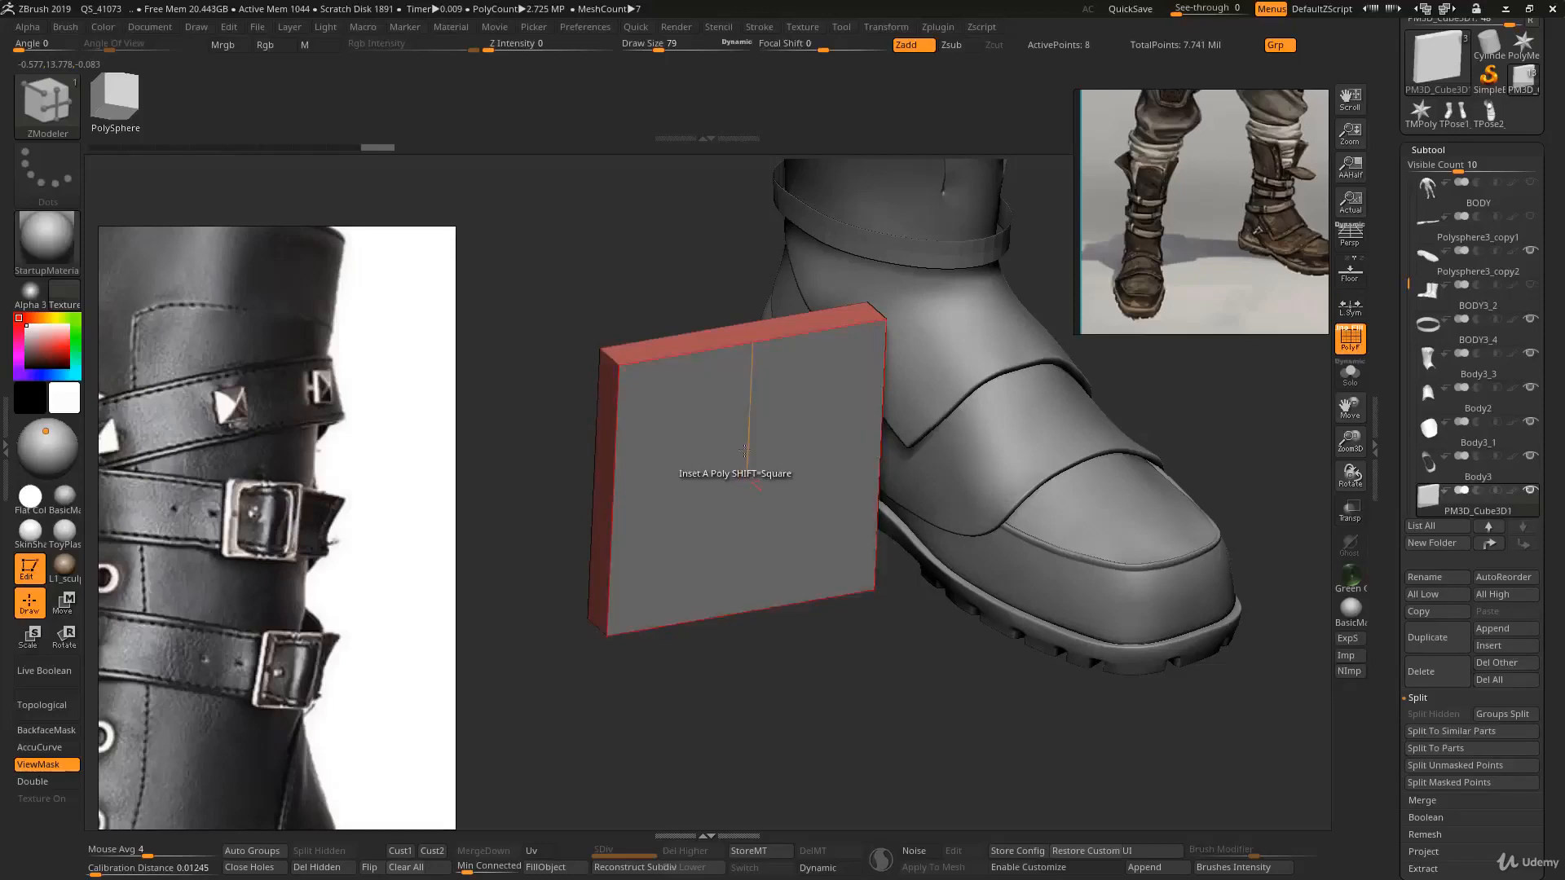
right_drag(737, 452, 878, 603)
key(f)
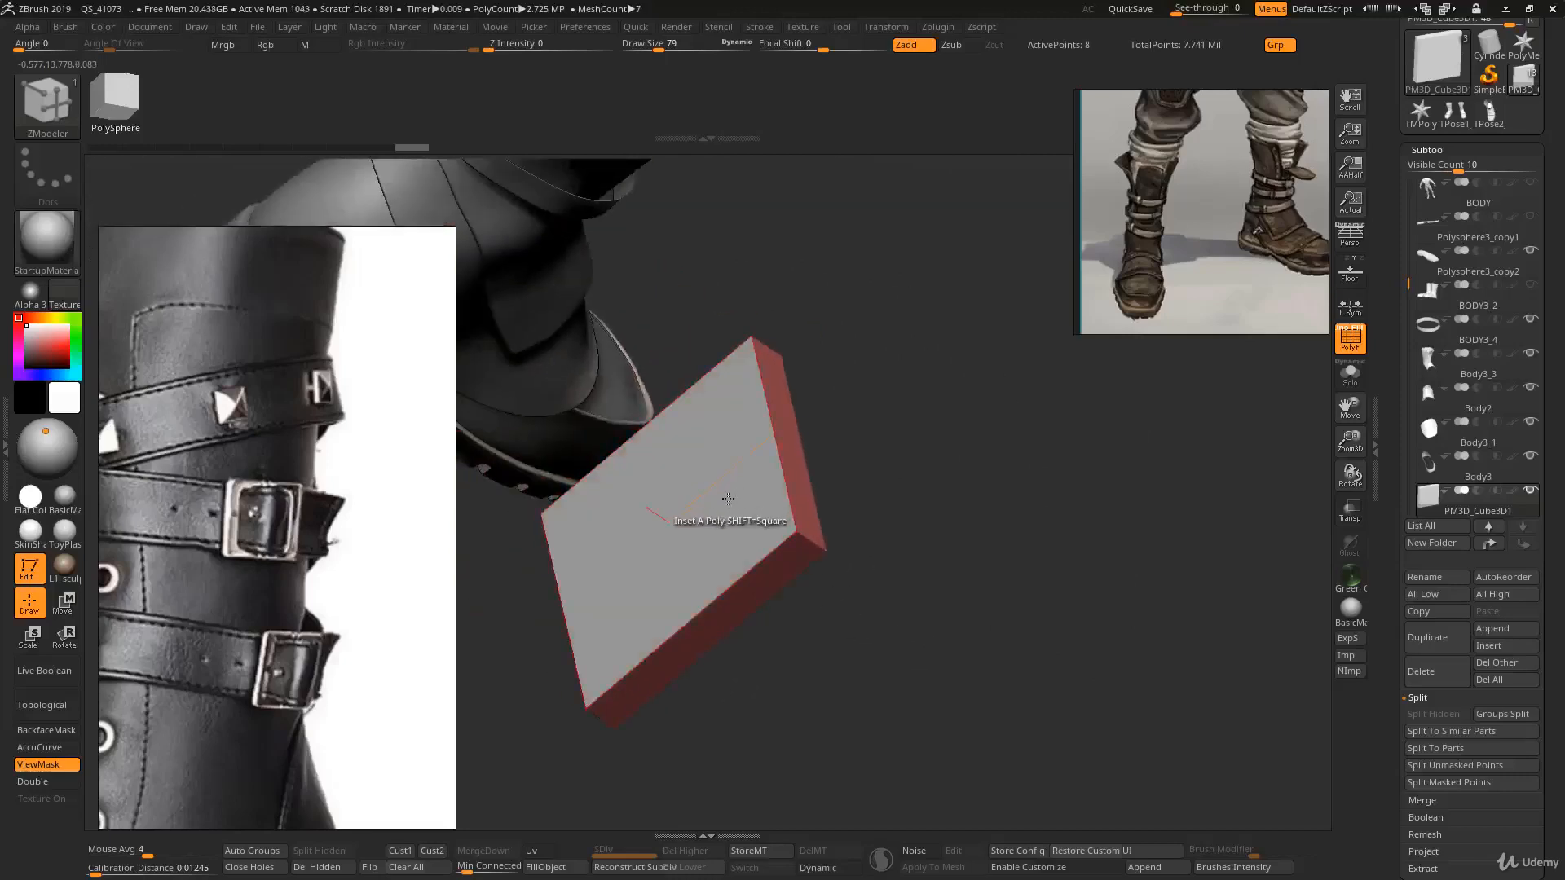
right_drag(725, 476, 809, 487)
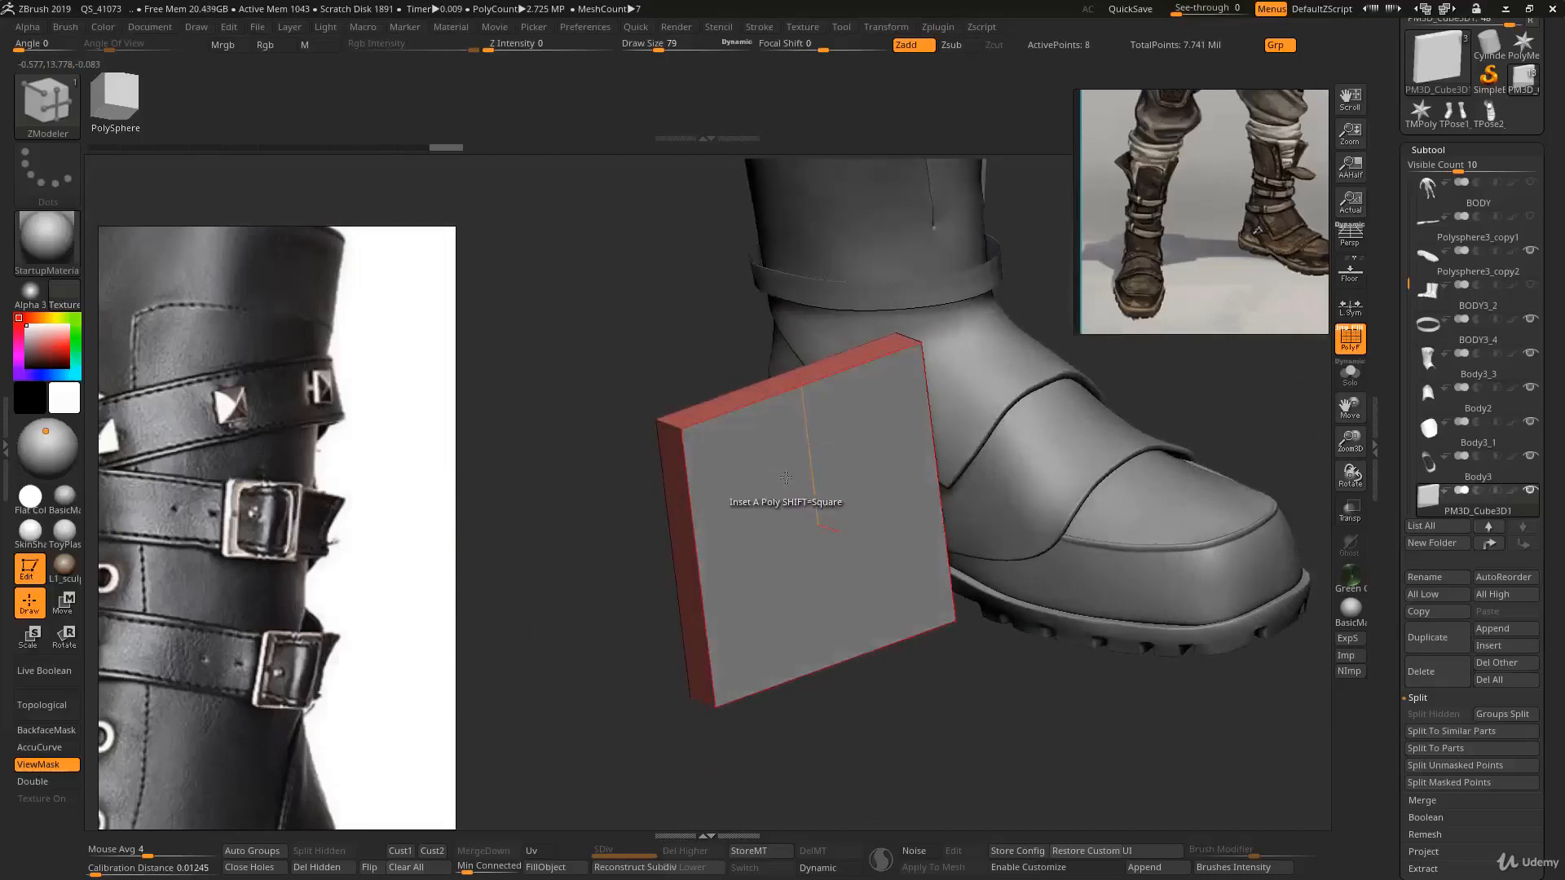
key(space)
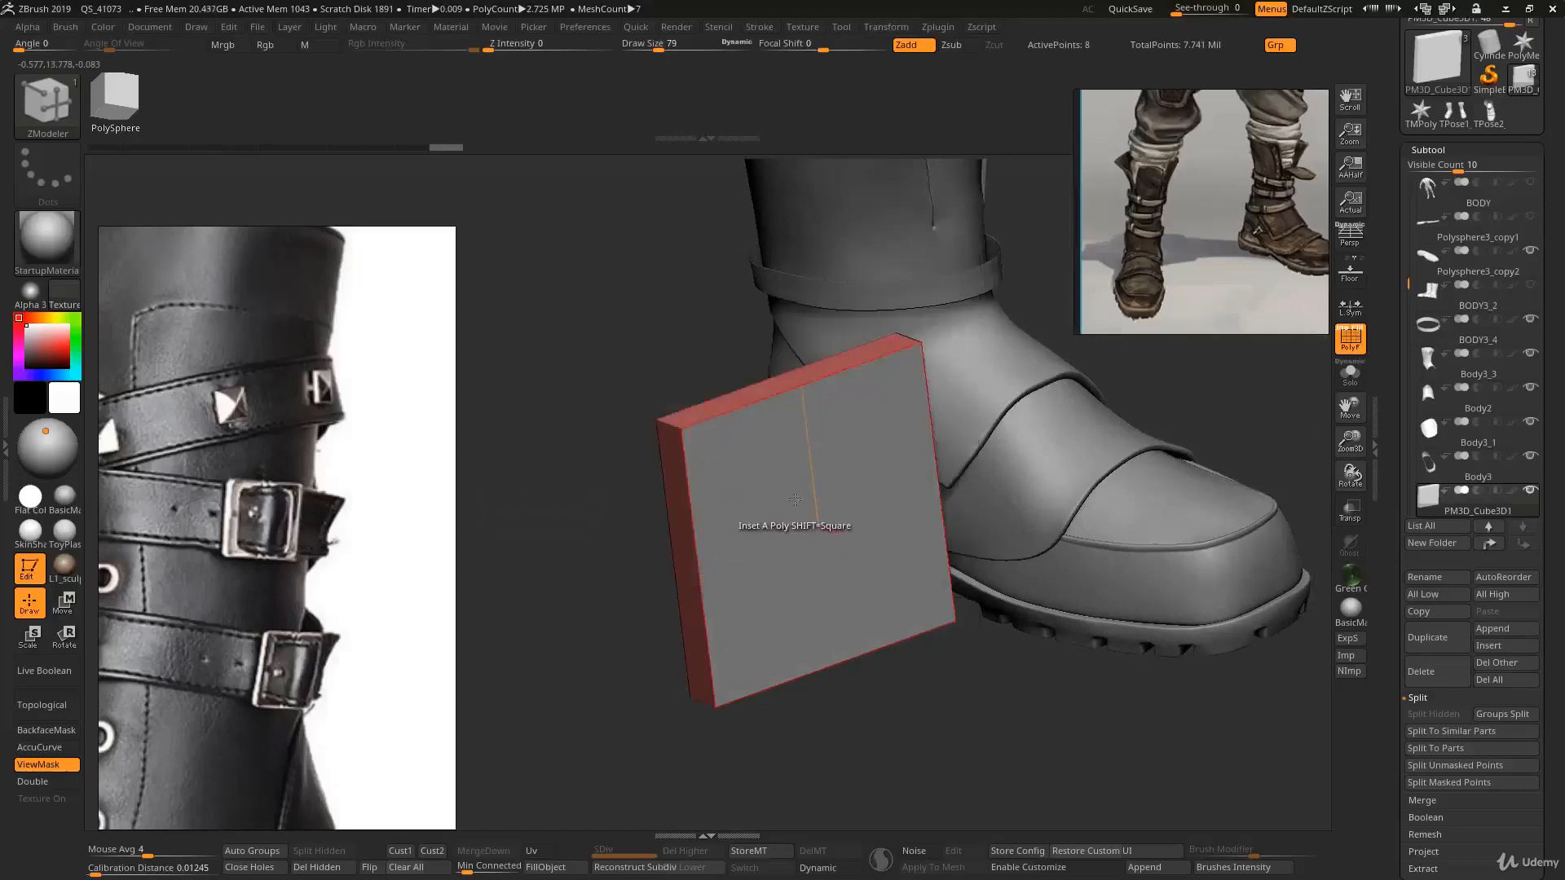
- Inset the plate's faces with the Polygroup All target and Inset Region modifier to form a border frame
key(space)
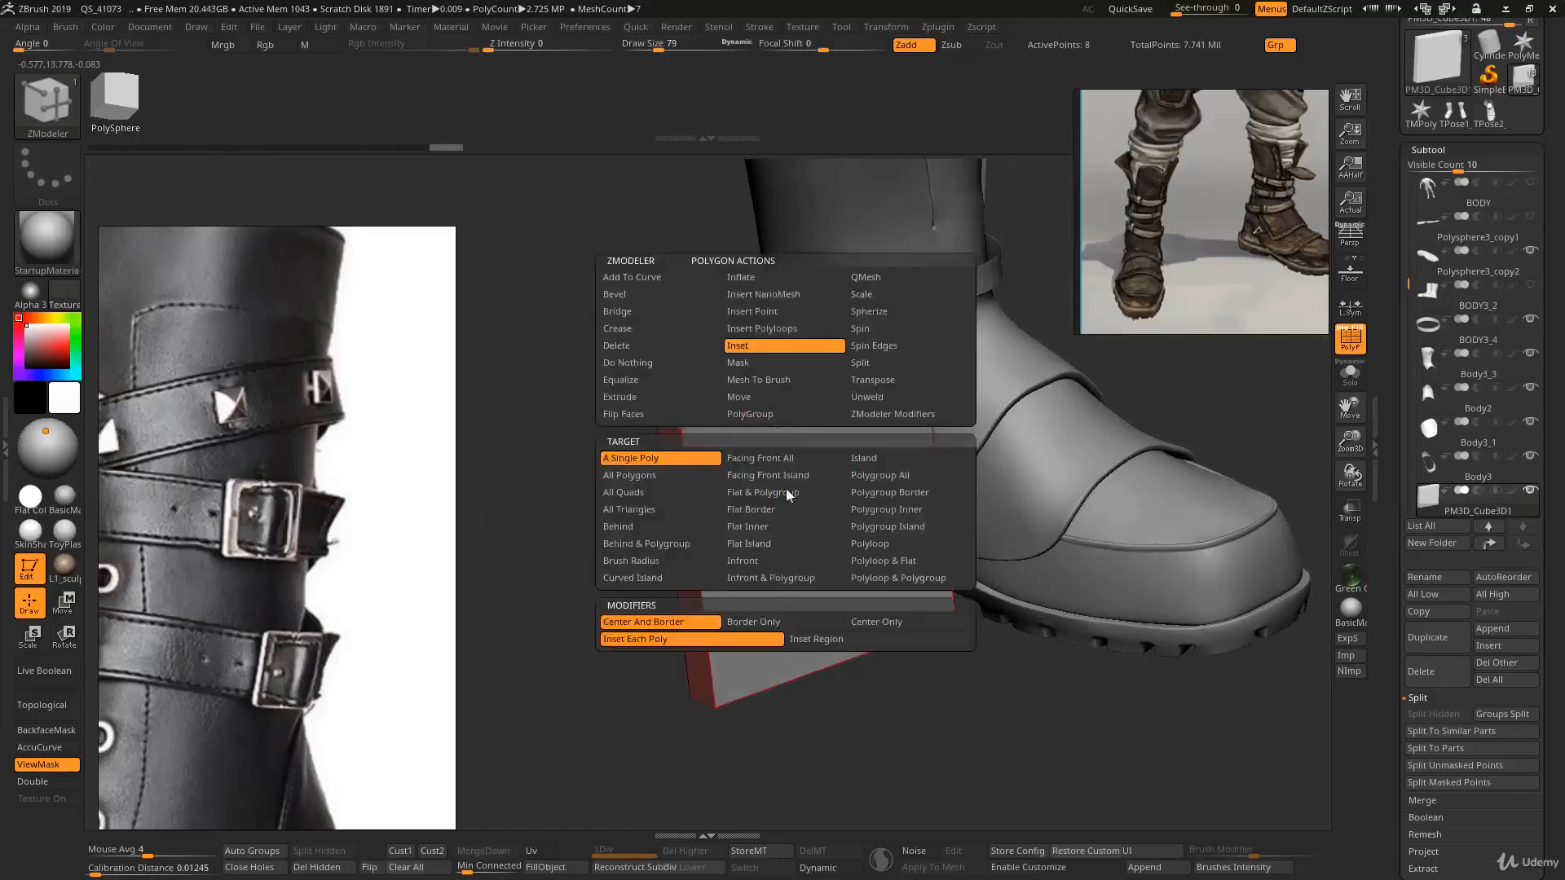
click(879, 477)
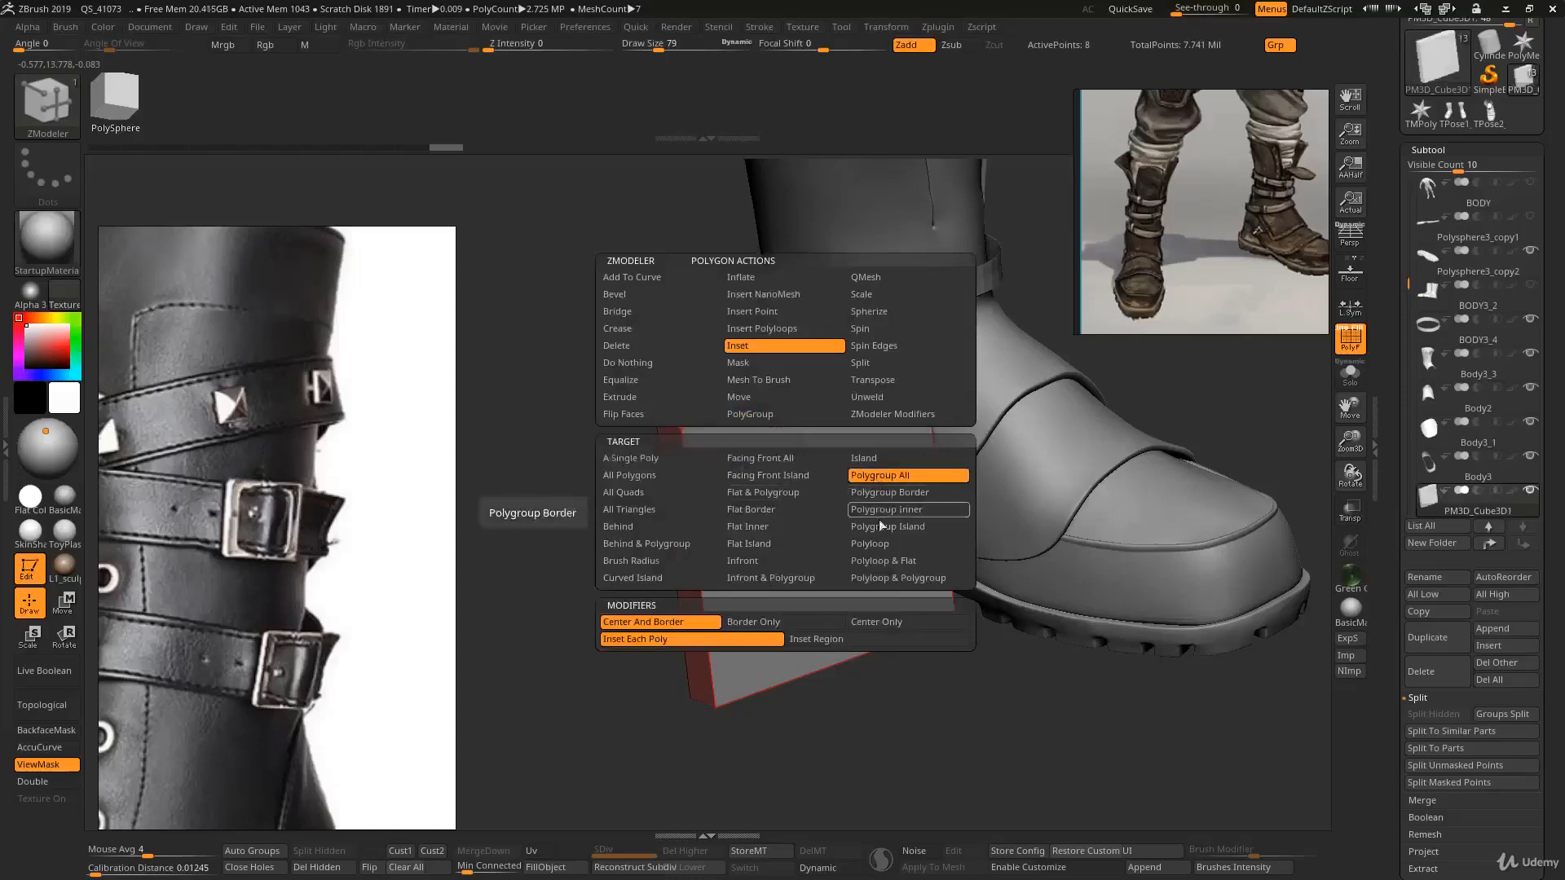
click(832, 641)
drag(778, 538, 798, 519)
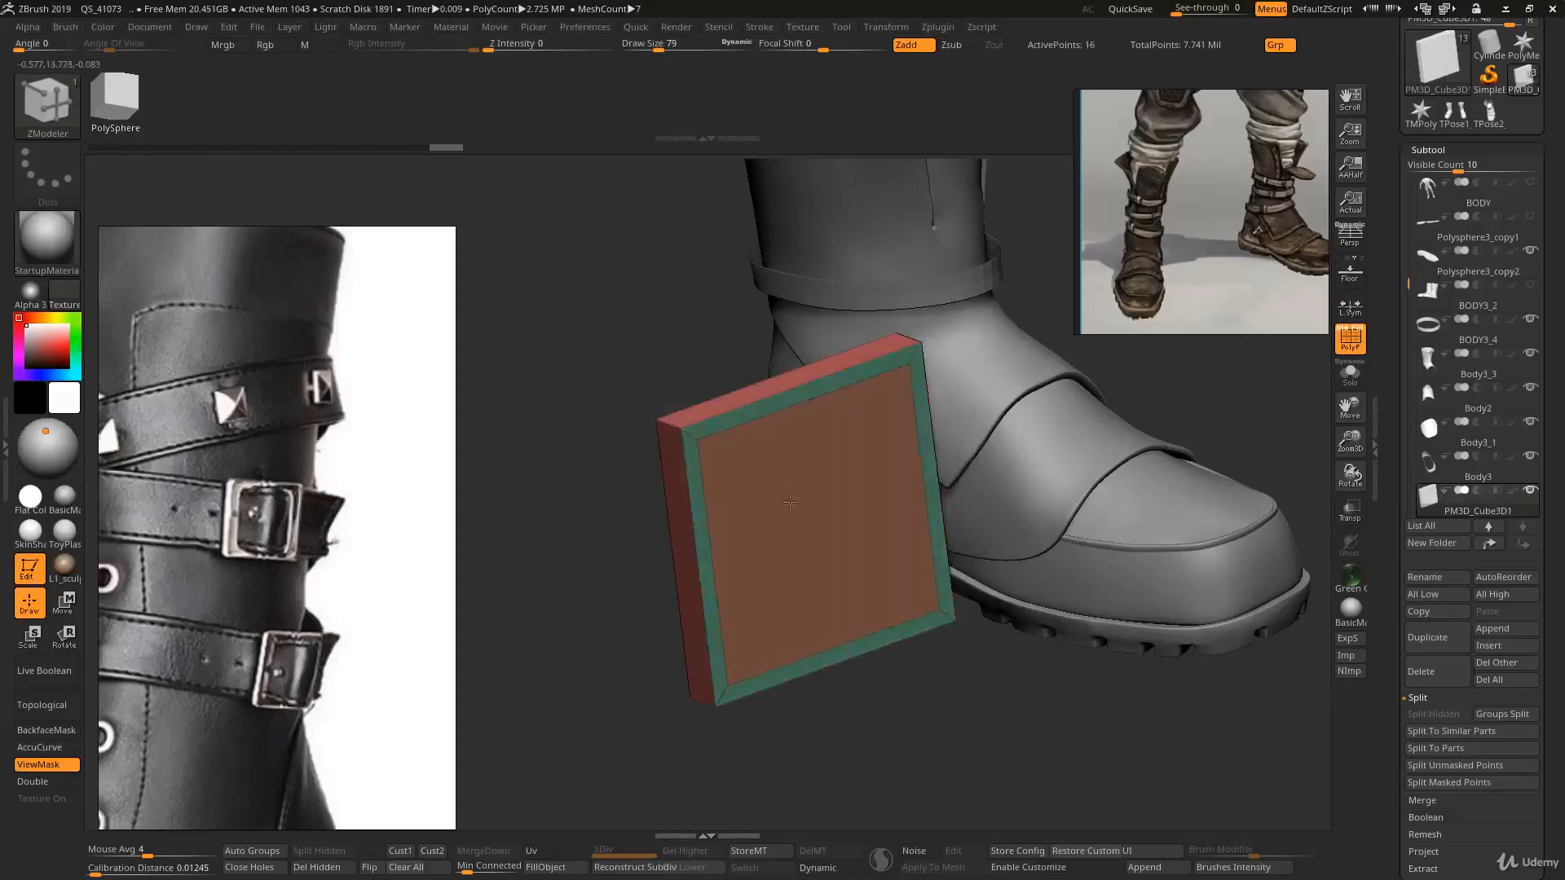
right_drag(797, 520, 758, 461)
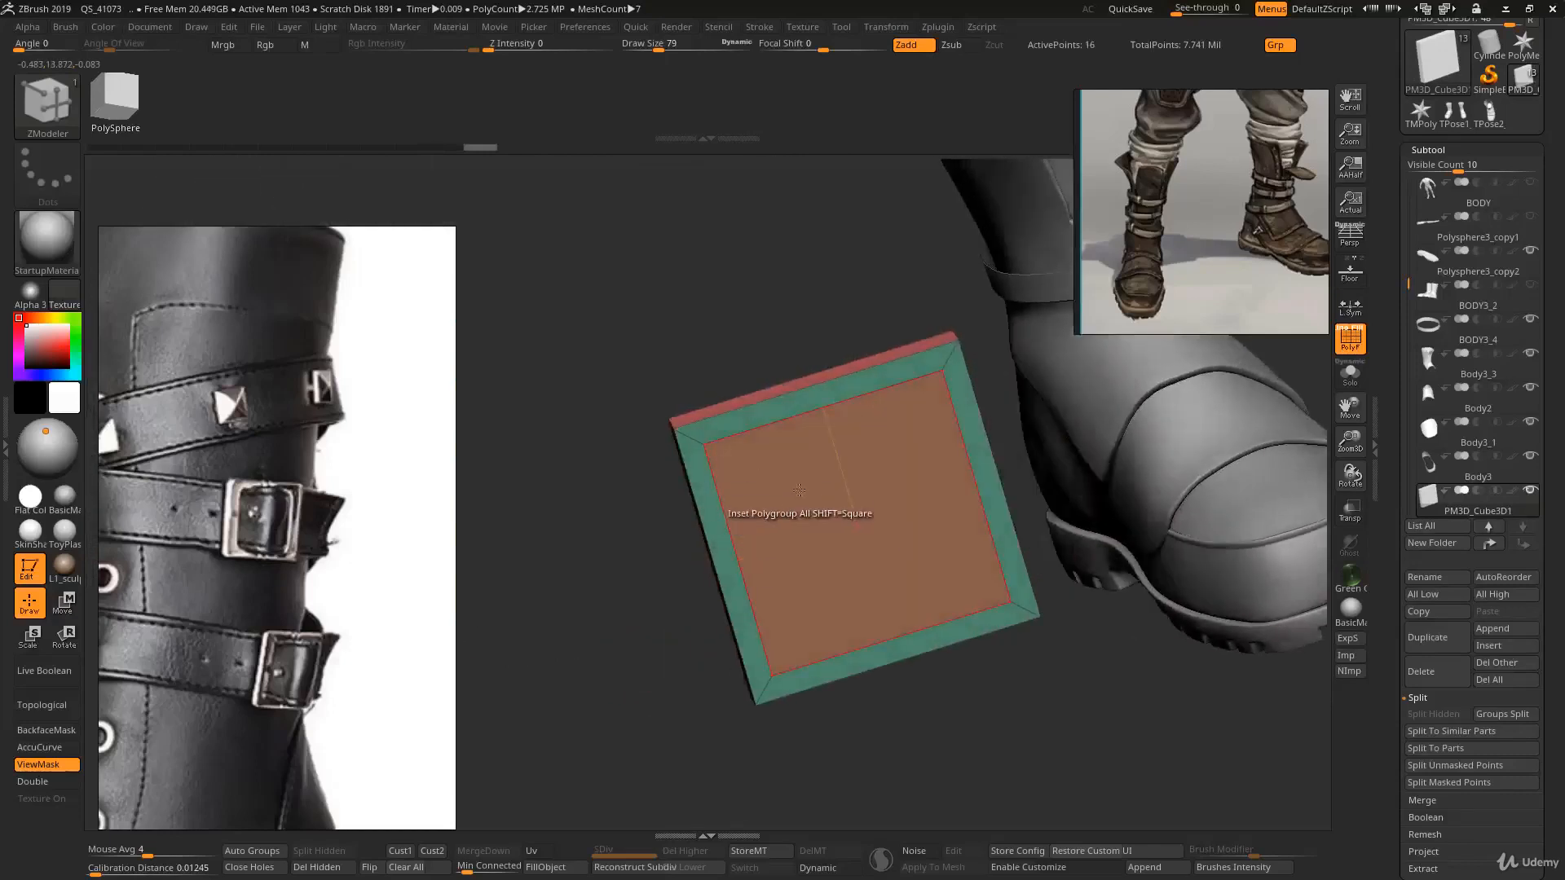
mouse_move(794, 510)
right_down()
mouse_move(823, 501)
mouse_move(774, 464)
mouse_move(800, 510)
mouse_move(792, 484)
right_up()
key(ctrl+z)
drag(826, 489, 880, 558)
right_drag(881, 558, 727, 501)
key(space)
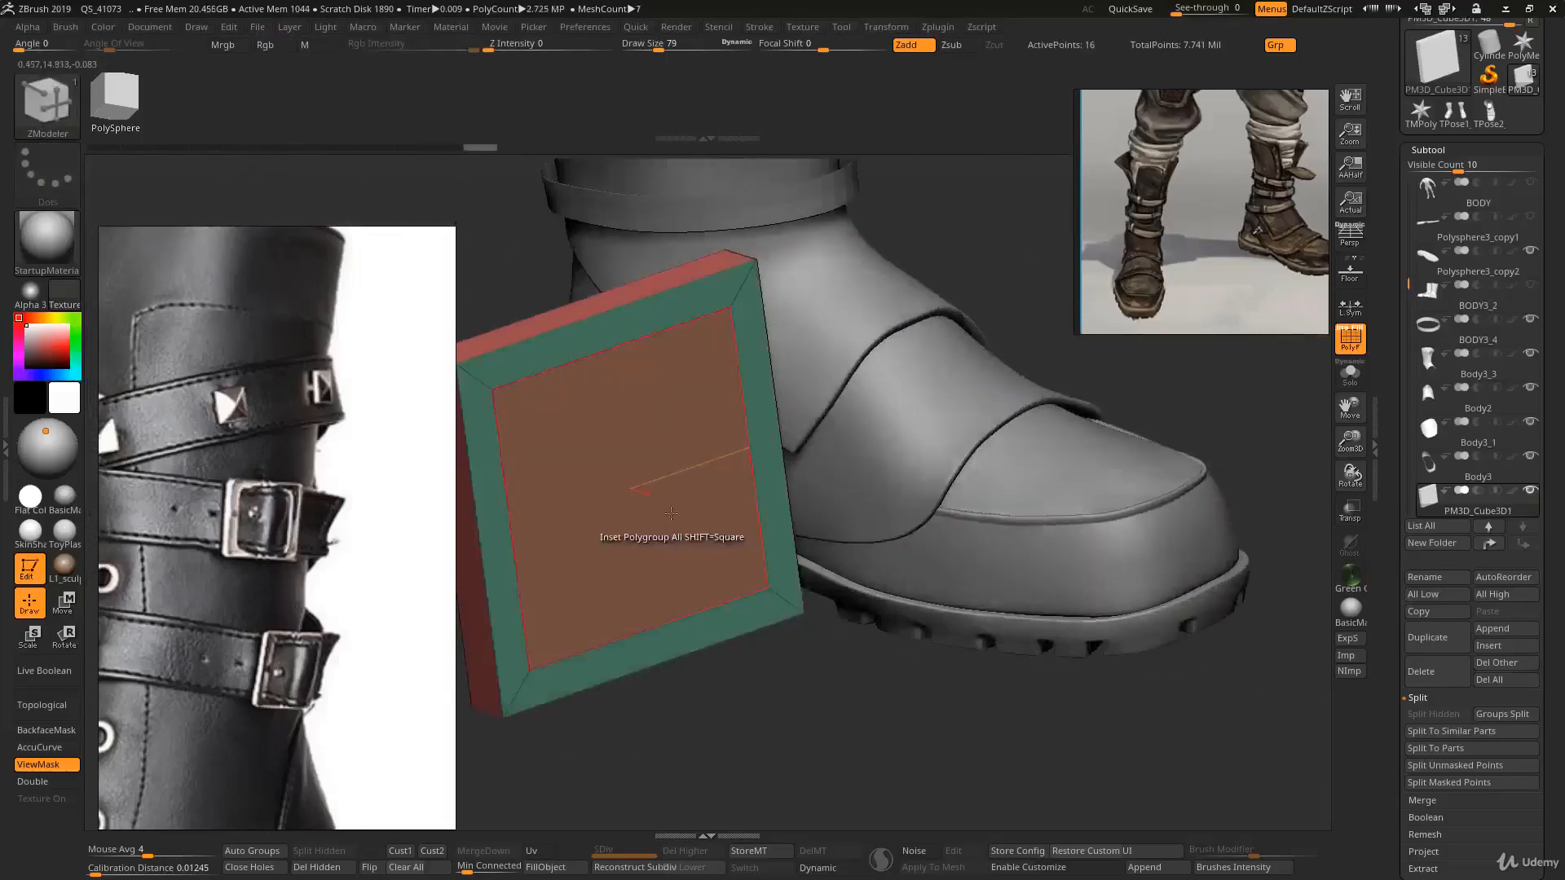
mouse_move(643, 530)
right_down()
mouse_move(745, 514)
mouse_move(795, 448)
mouse_move(789, 483)
right_up()
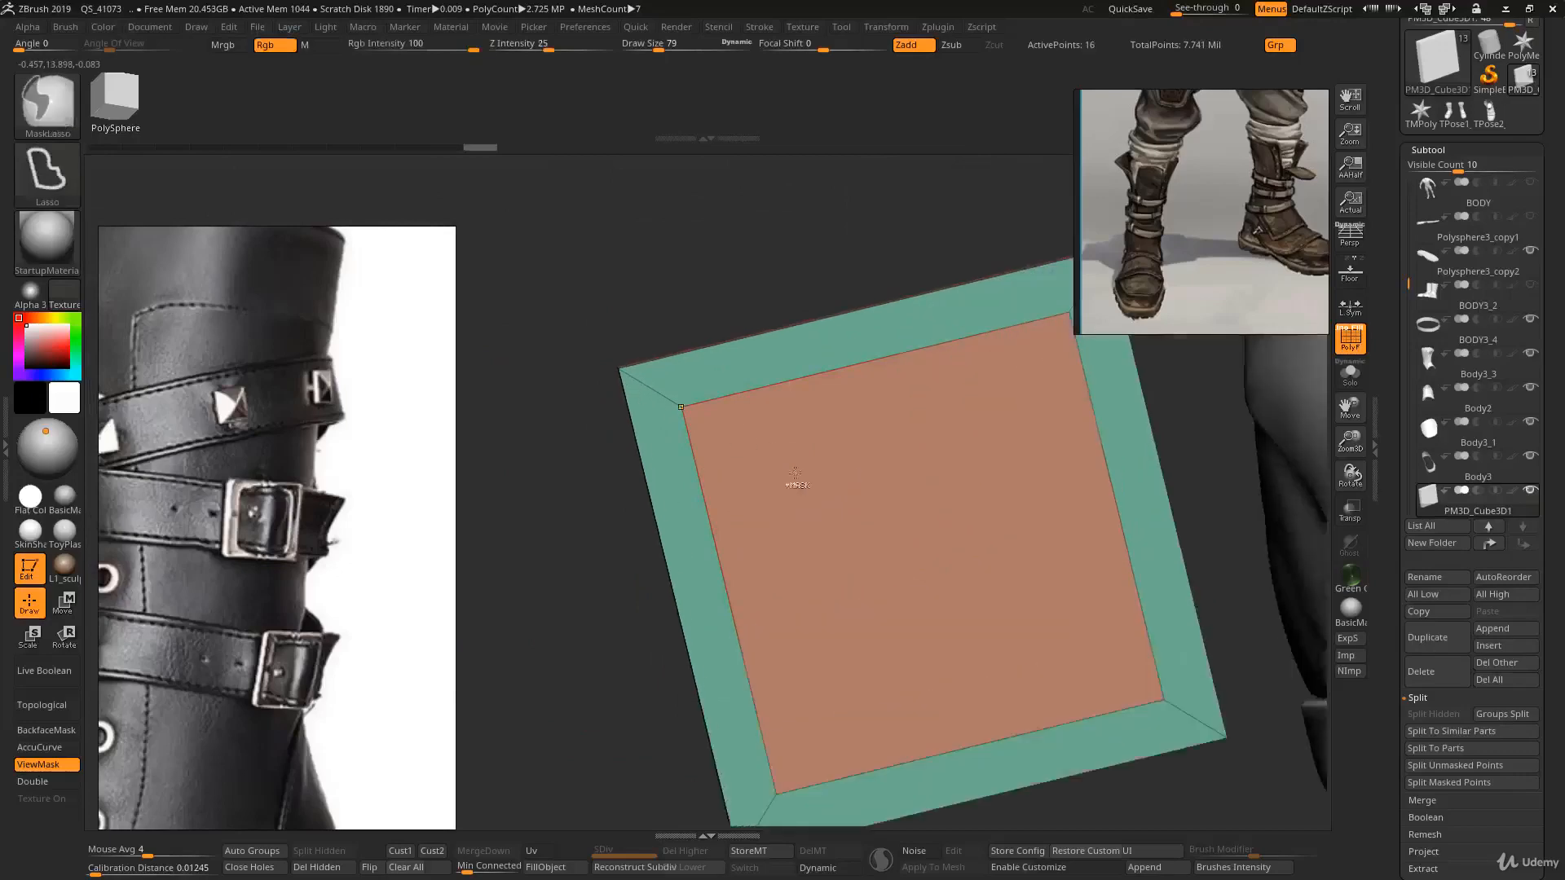
right_drag(873, 452, 878, 491)
- Try bridging the plate's inner faces with the Bridge action's Connected Polys target
key(space)
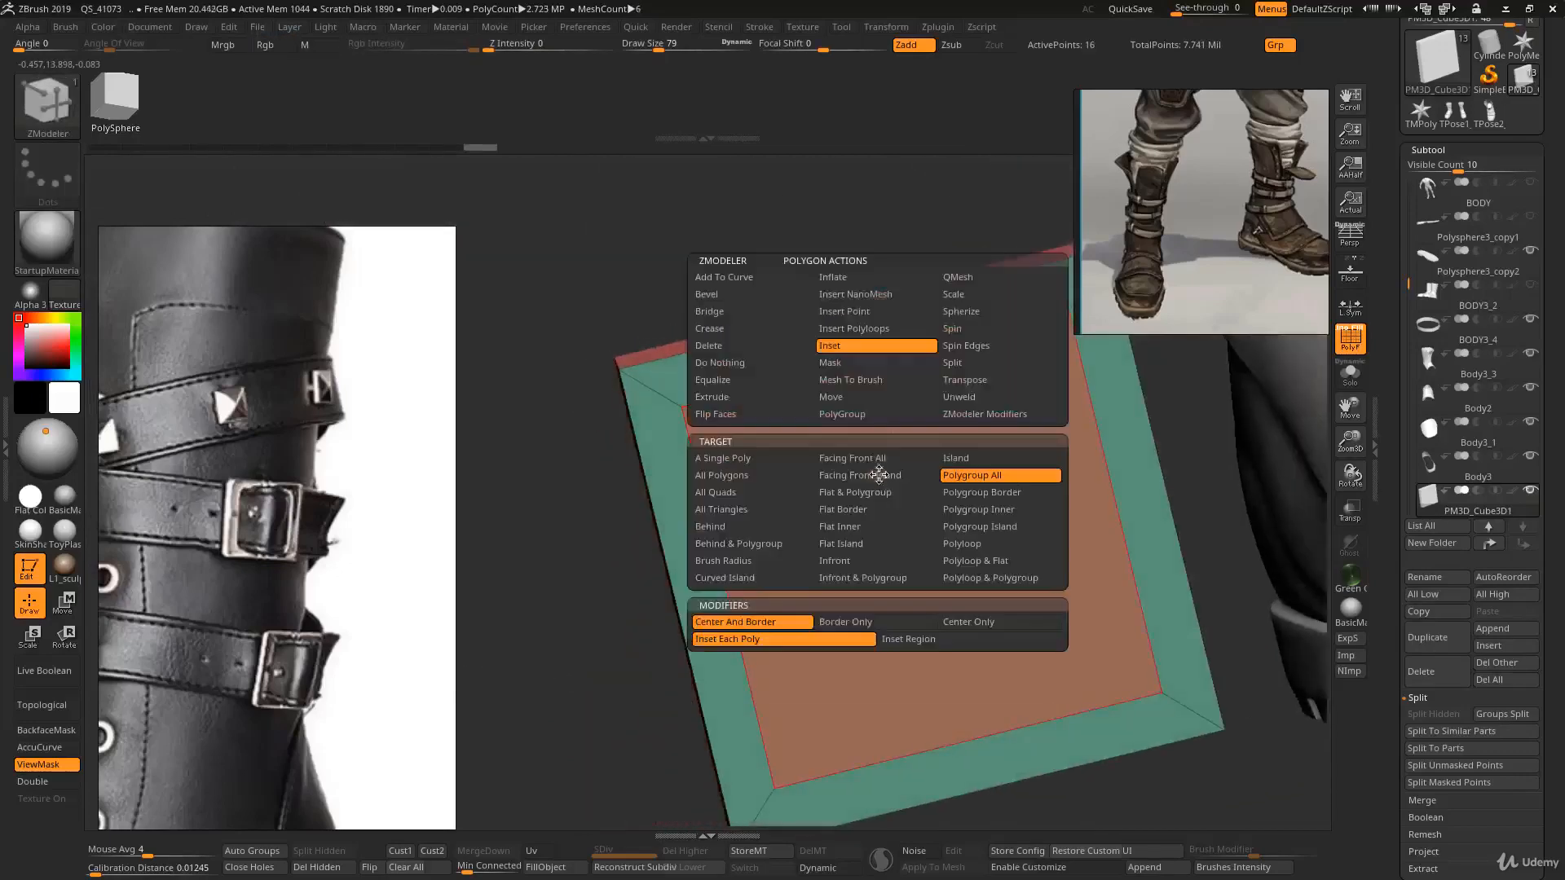
click(749, 313)
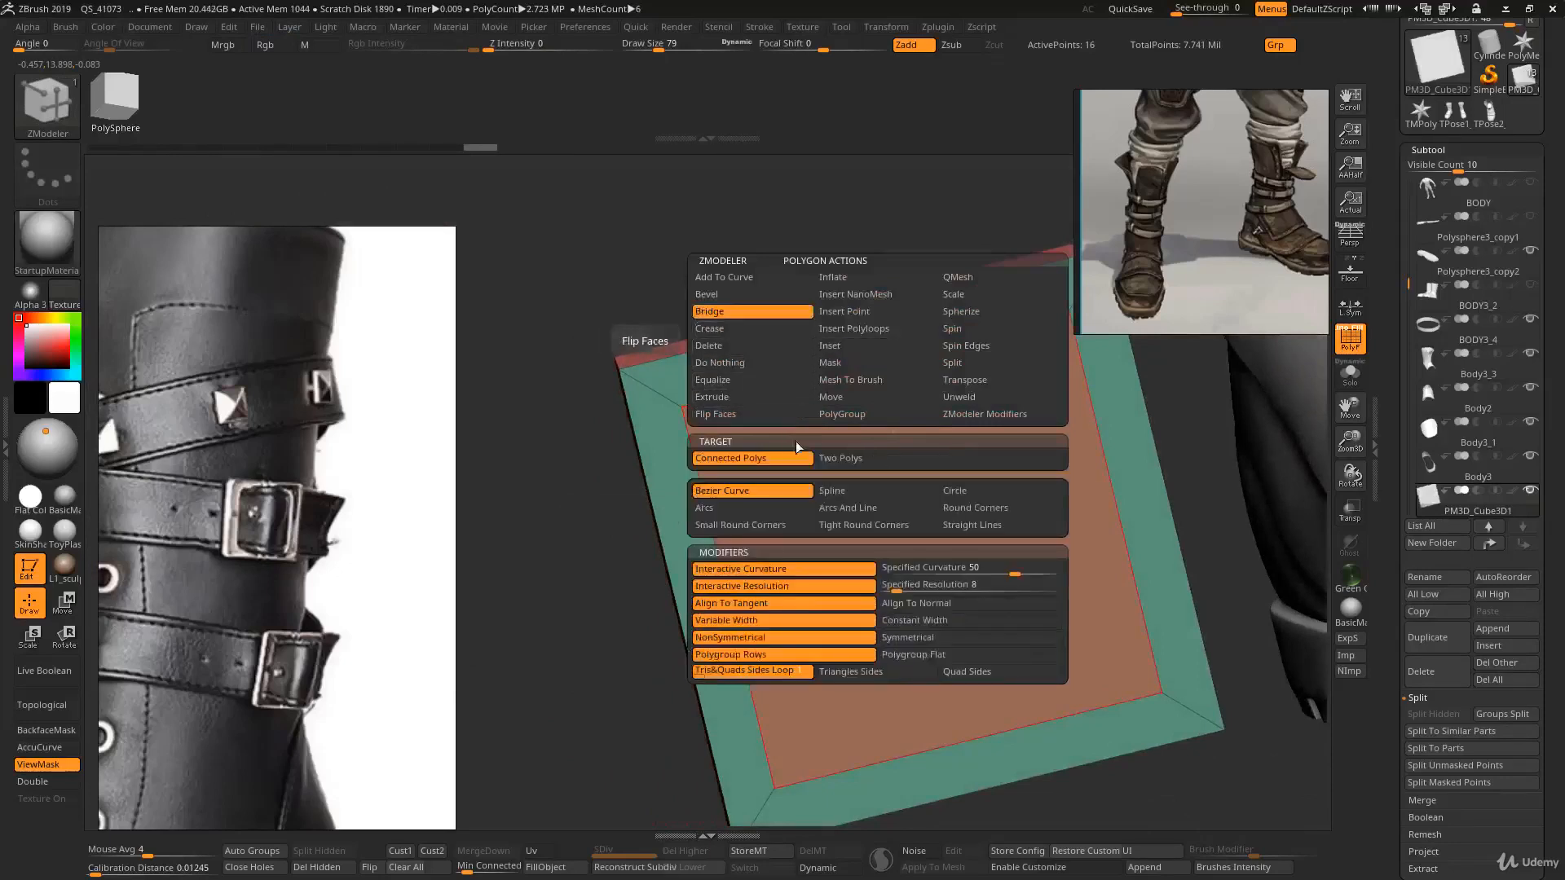
right_drag(796, 447, 856, 467)
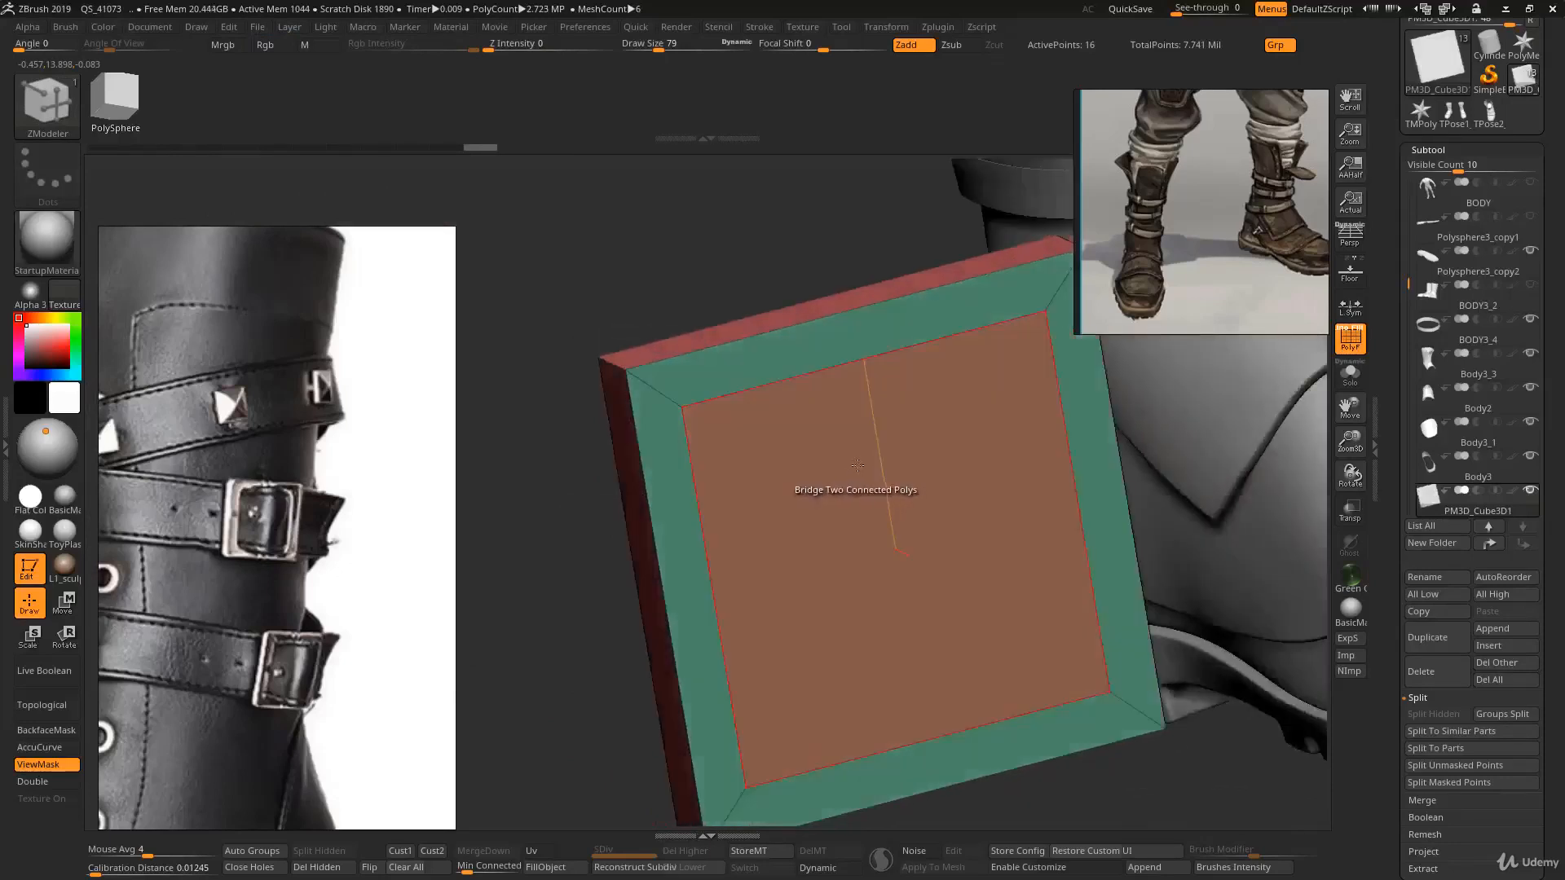
click(857, 465)
key(ctrl+z)
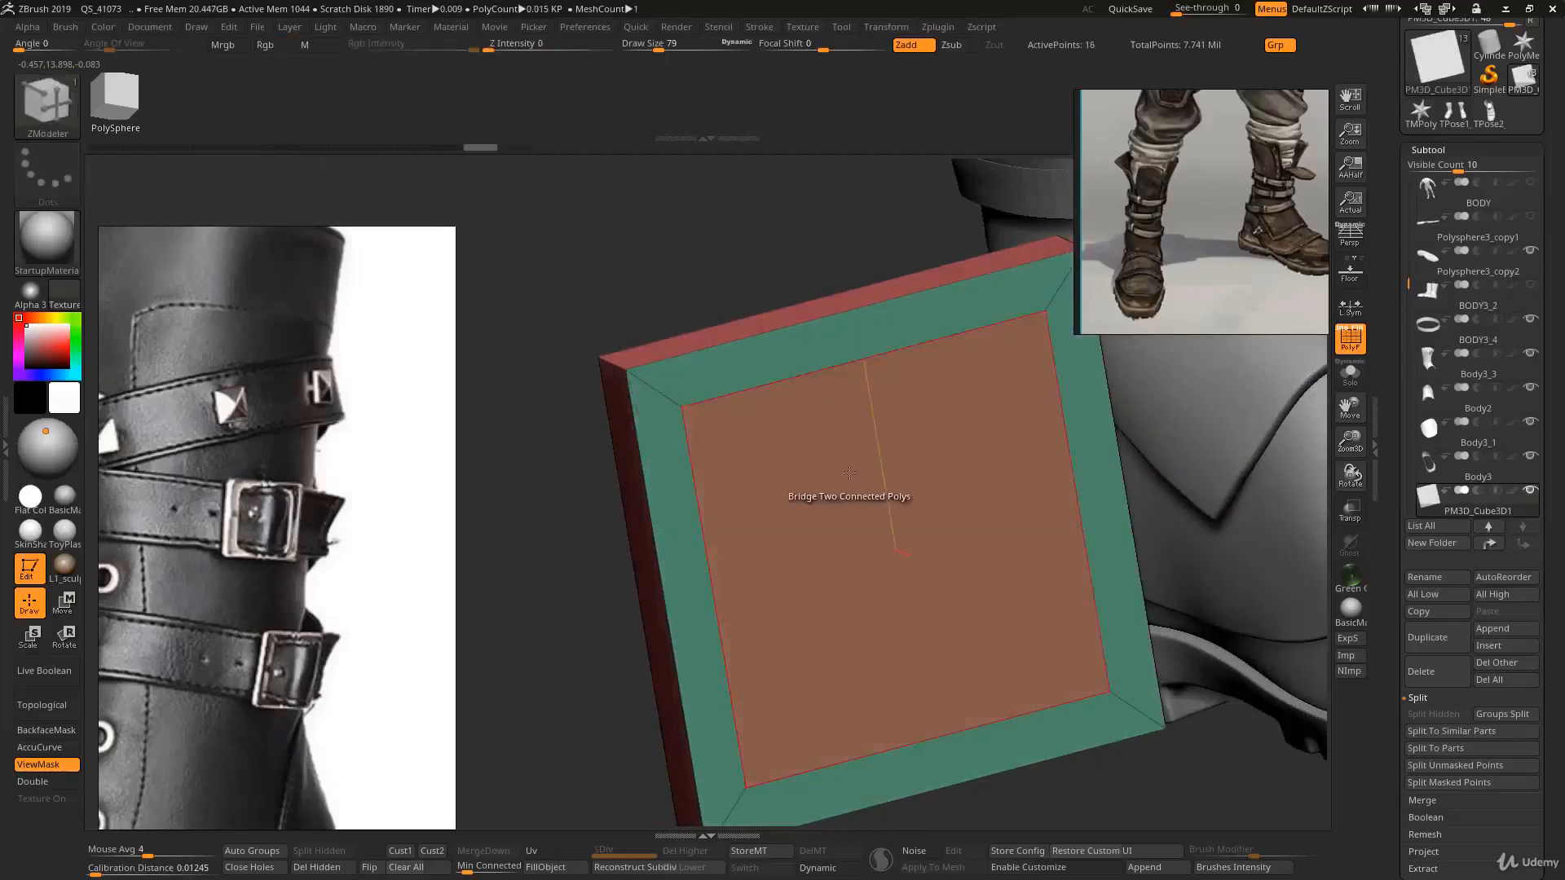
click(849, 473)
key(ctrl+z)
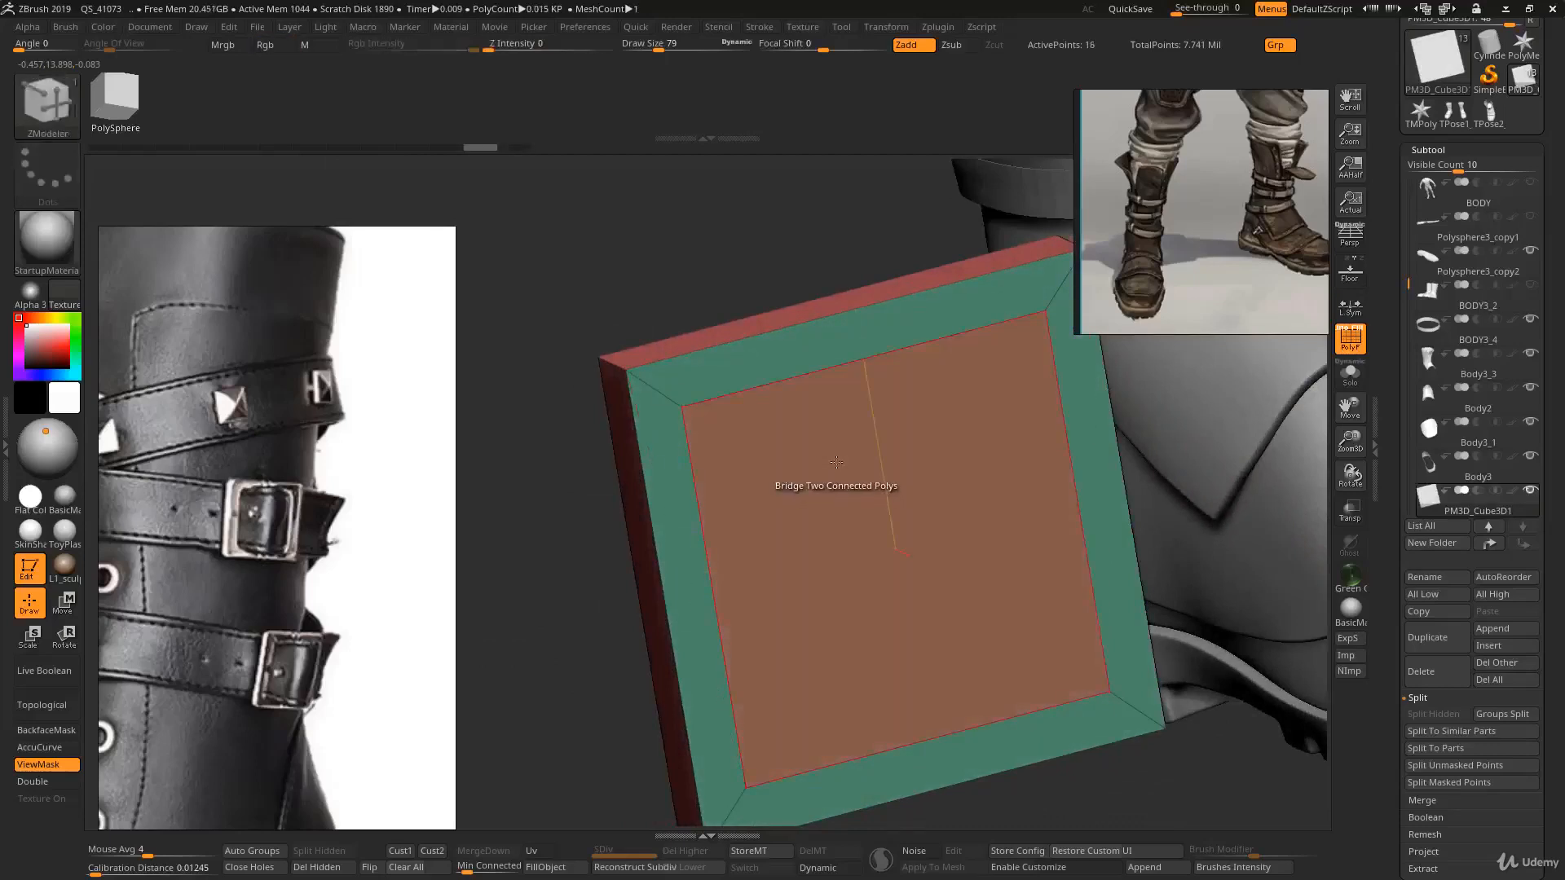
click(815, 503)
key(ctrl+z)
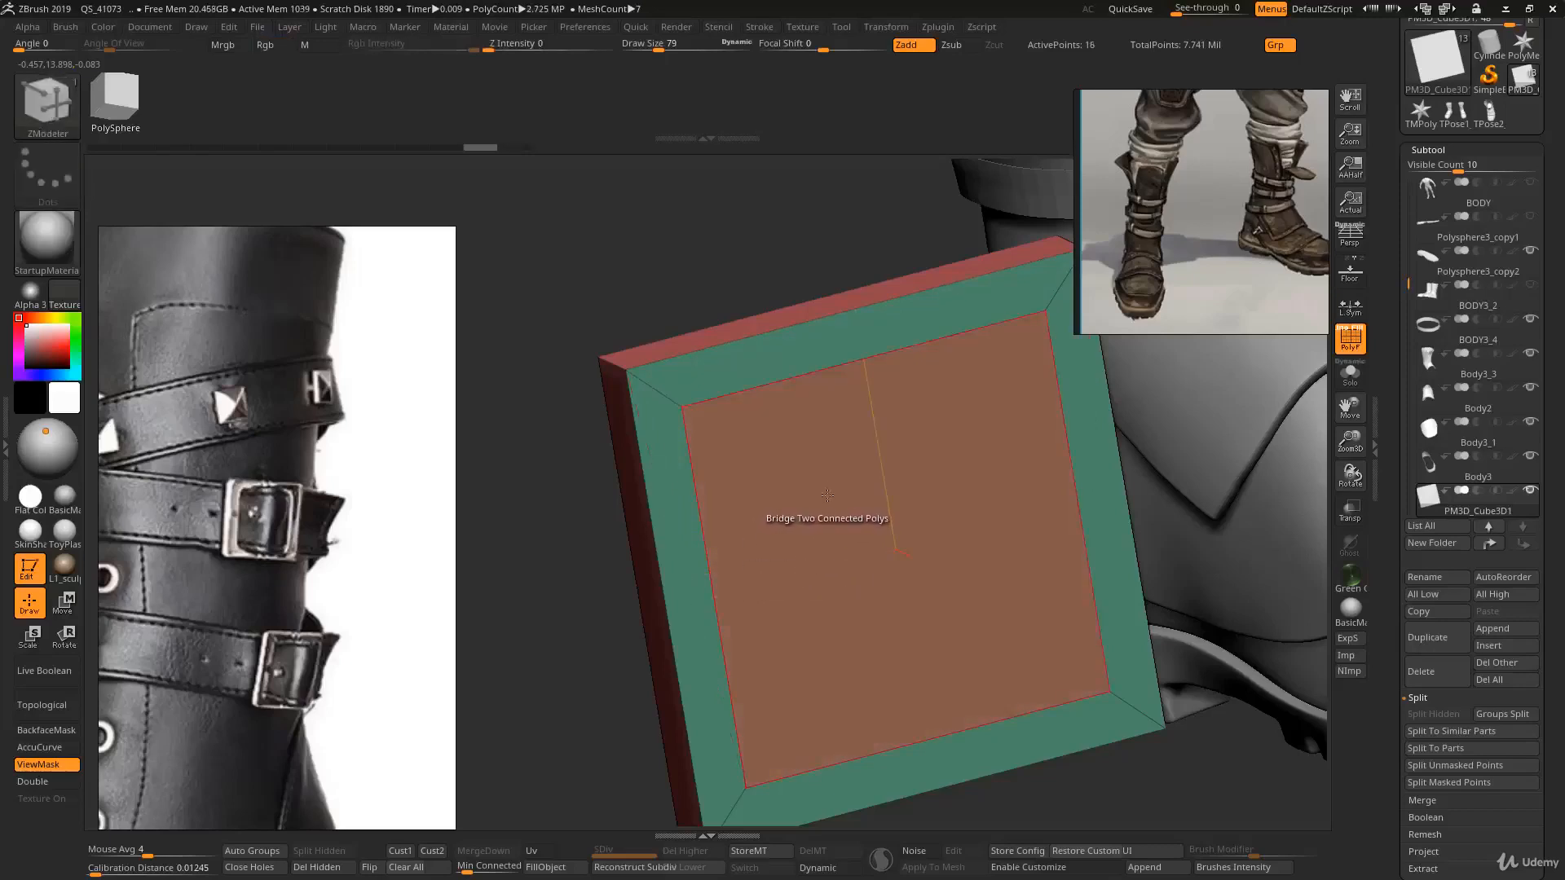
- Bridge the front and back inner faces with the Two Polys target to cut a hole through the plate
key(space)
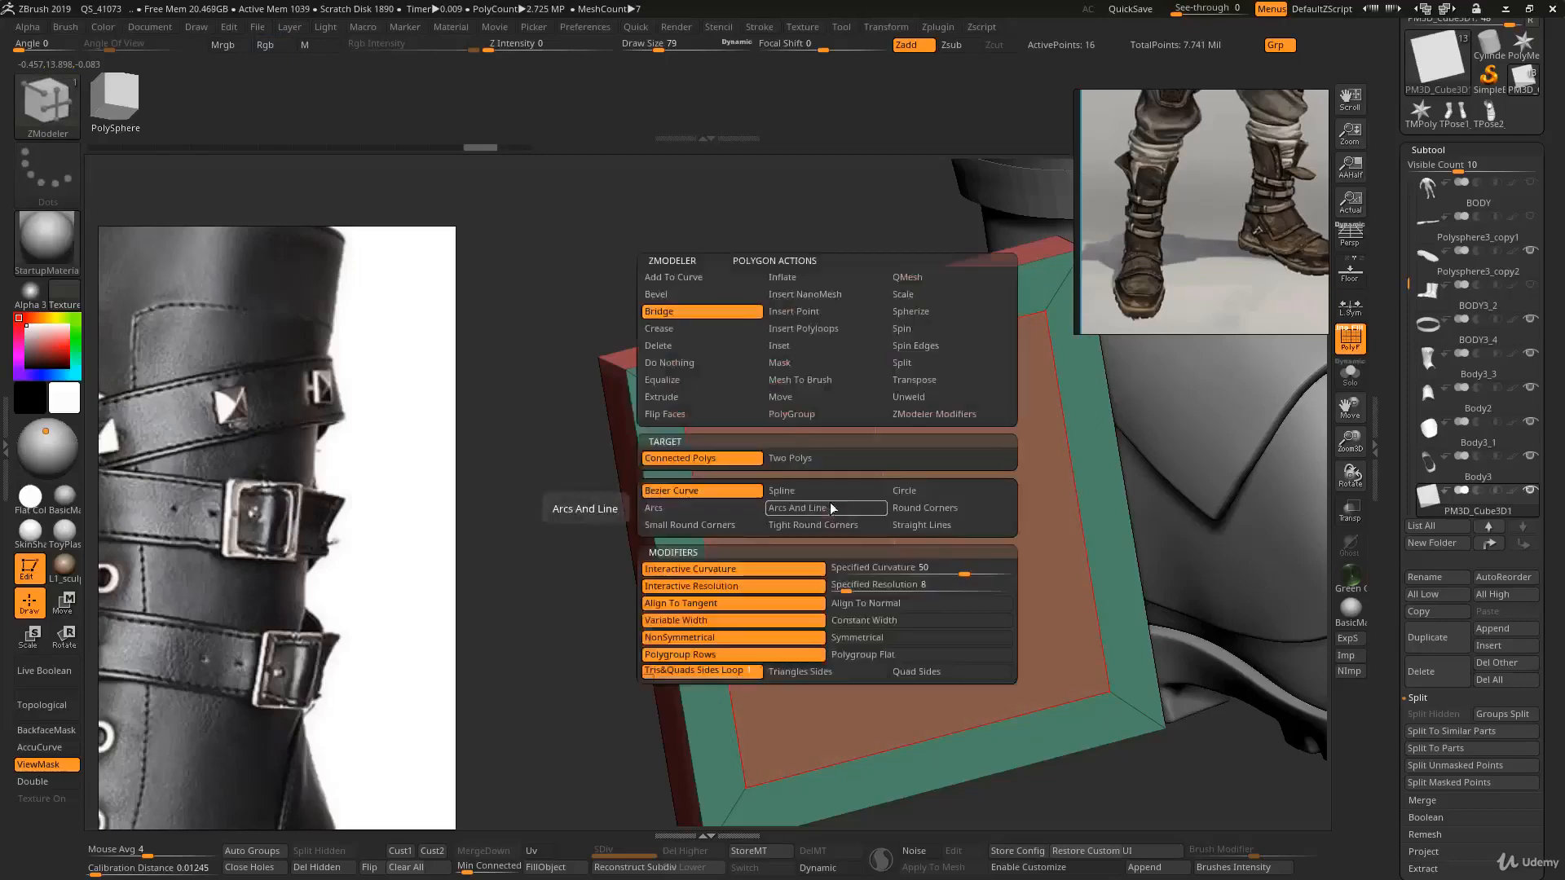
click(801, 463)
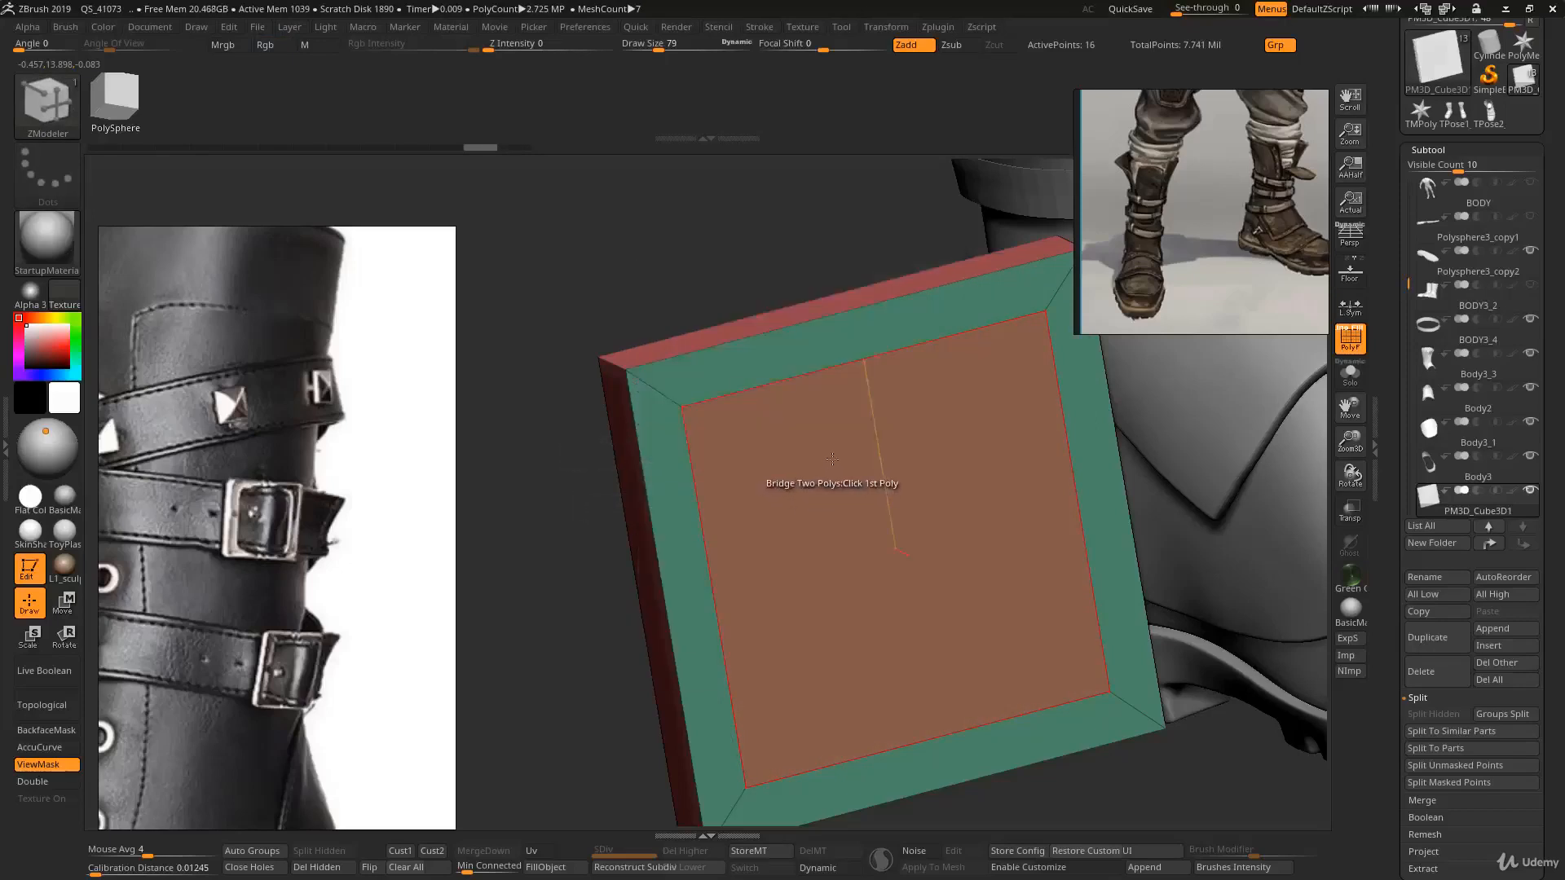
drag(562, 489, 943, 500)
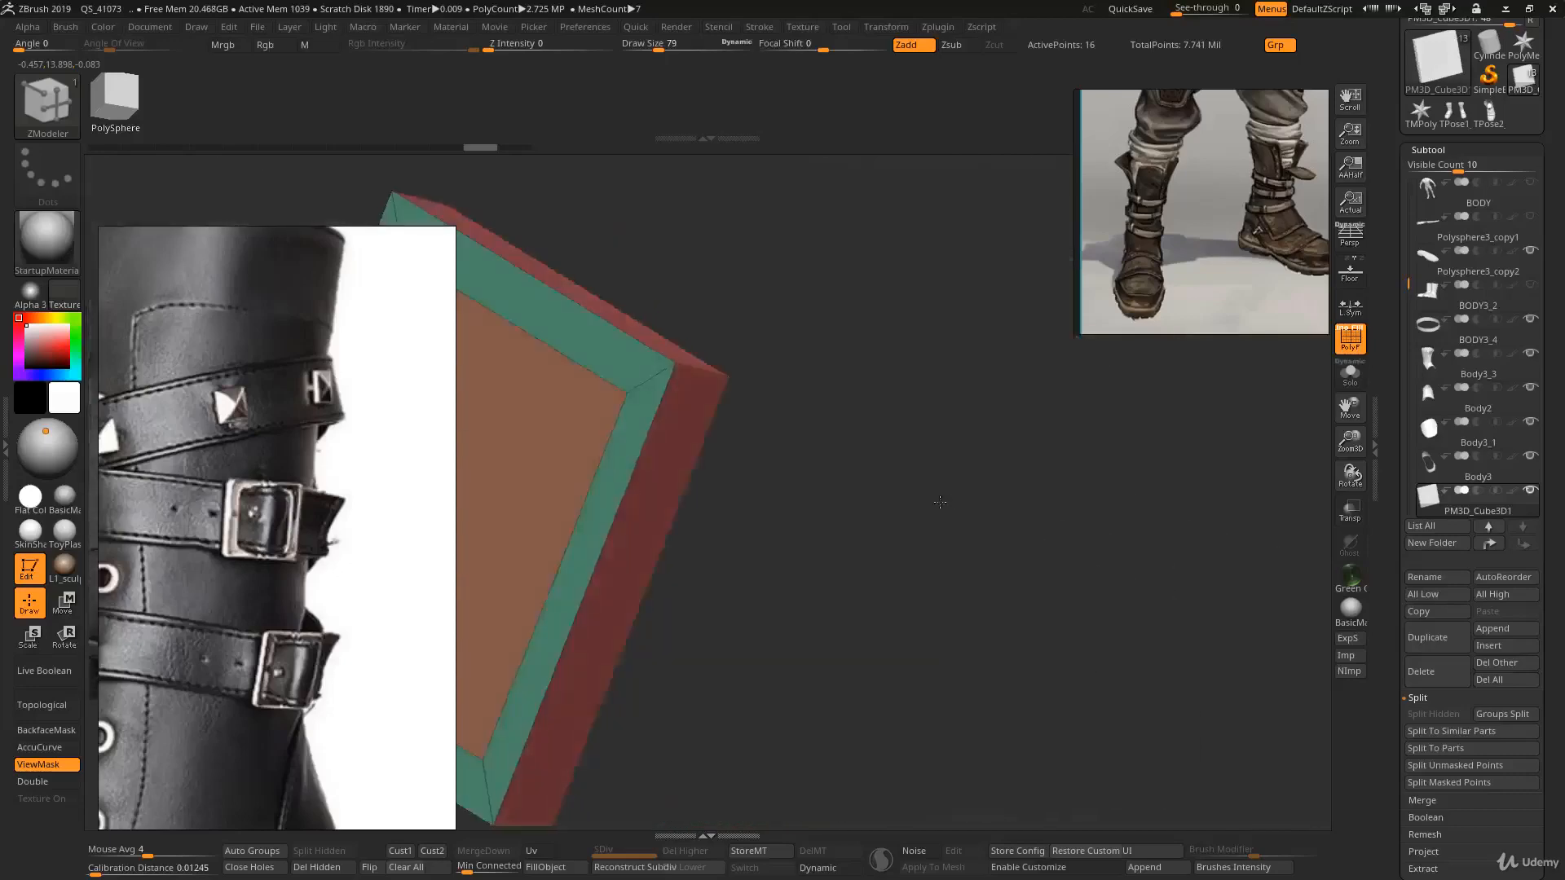
alt+drag(835, 497, 1084, 570)
click(767, 464)
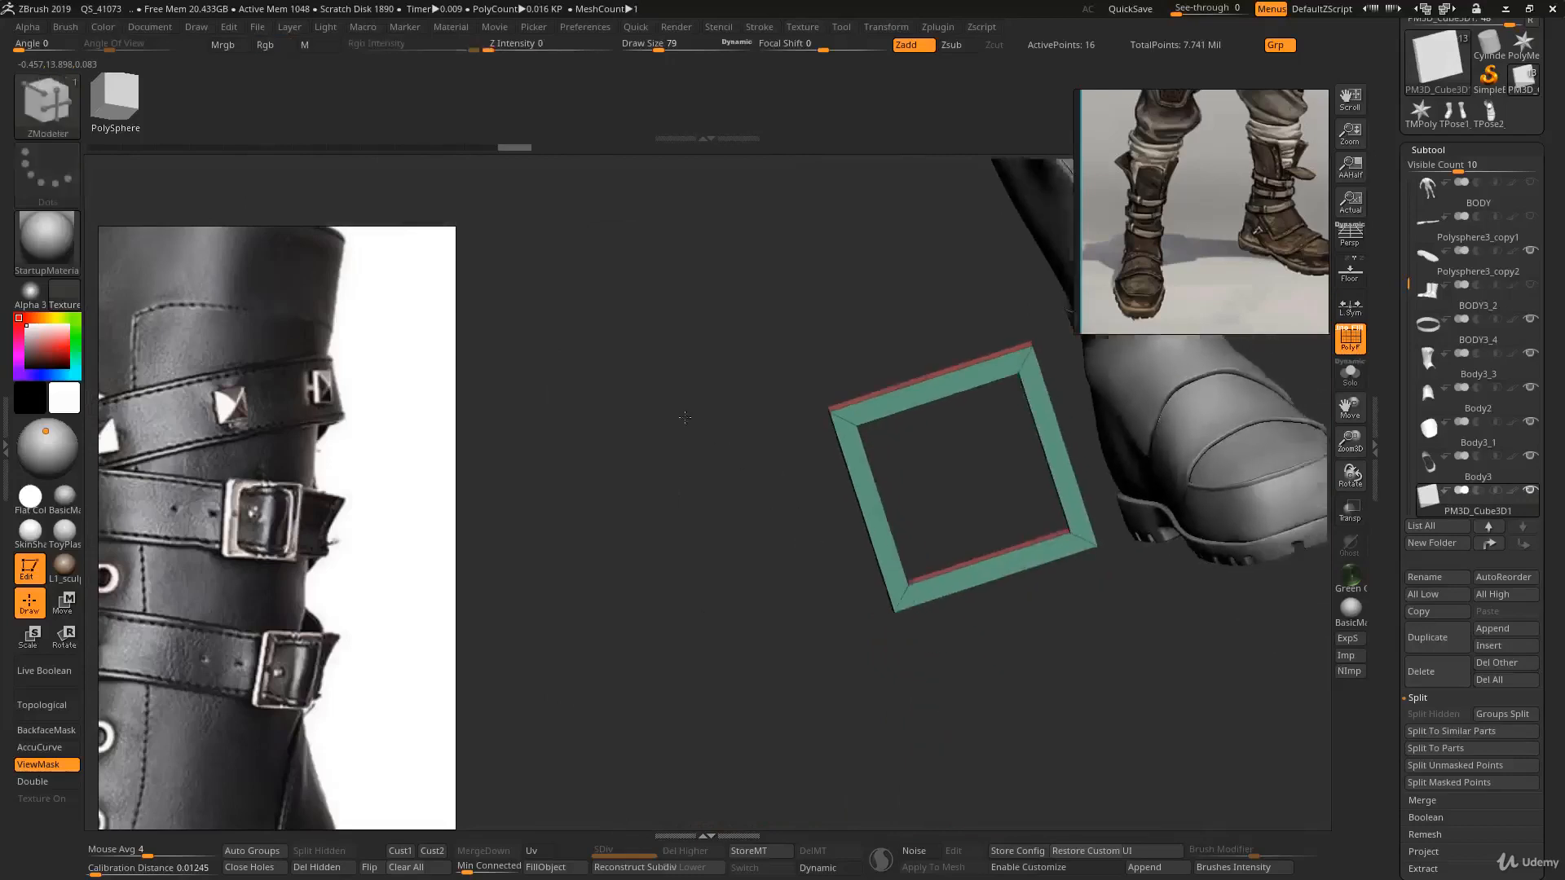
mouse_move(807, 505)
mouse_down()
mouse_move(819, 460)
mouse_move(884, 447)
mouse_up()
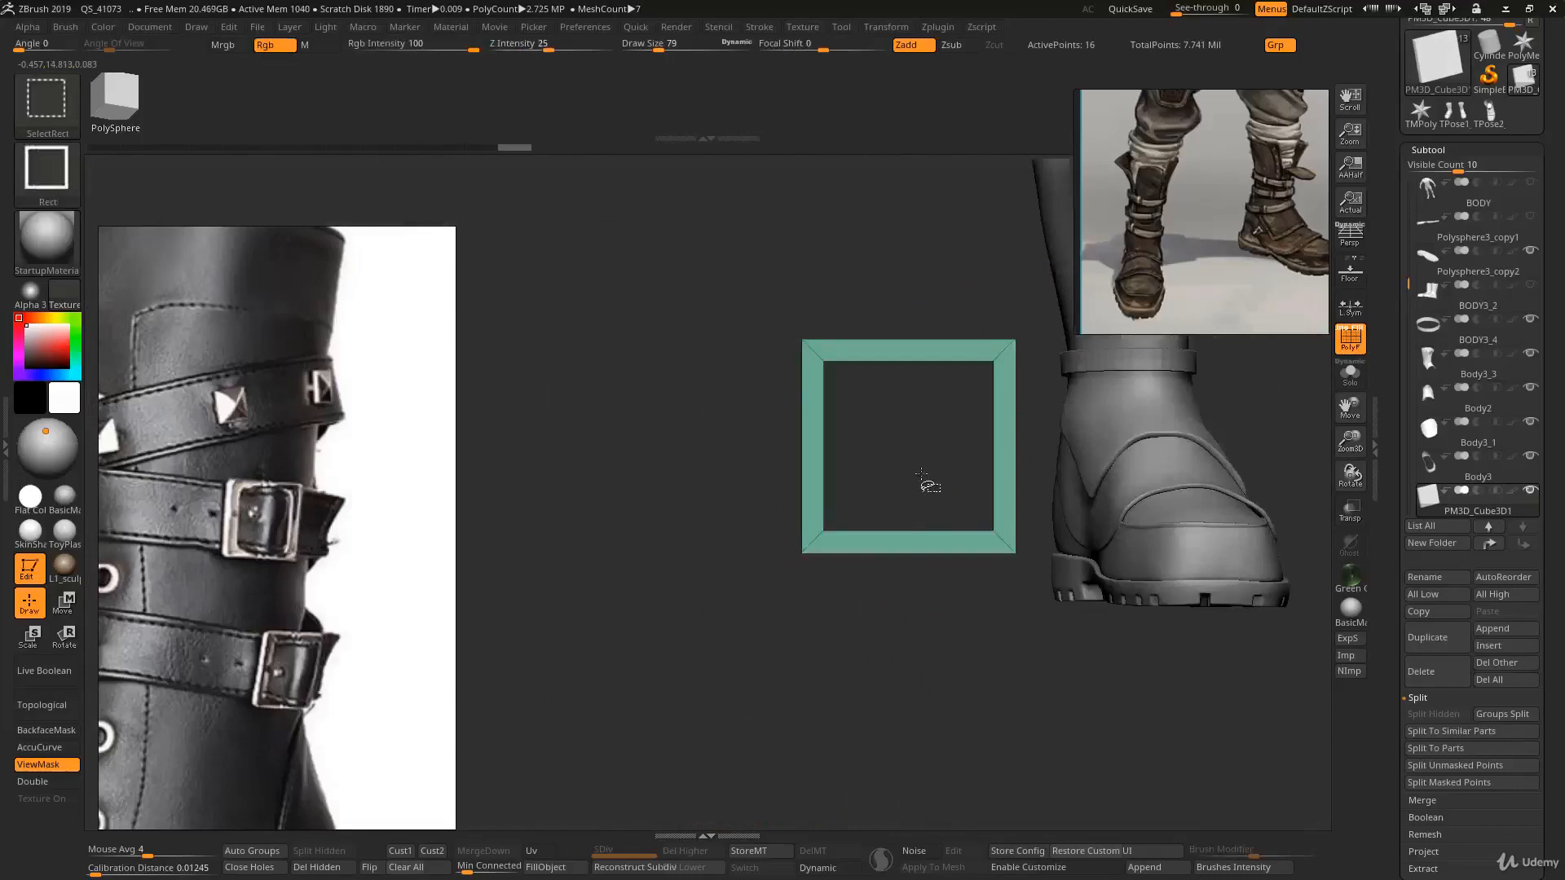
- Duplicate the buckle frame subtool and scale the copy into a thin vertical bar
key(ctrl+shift+d)
key(w)
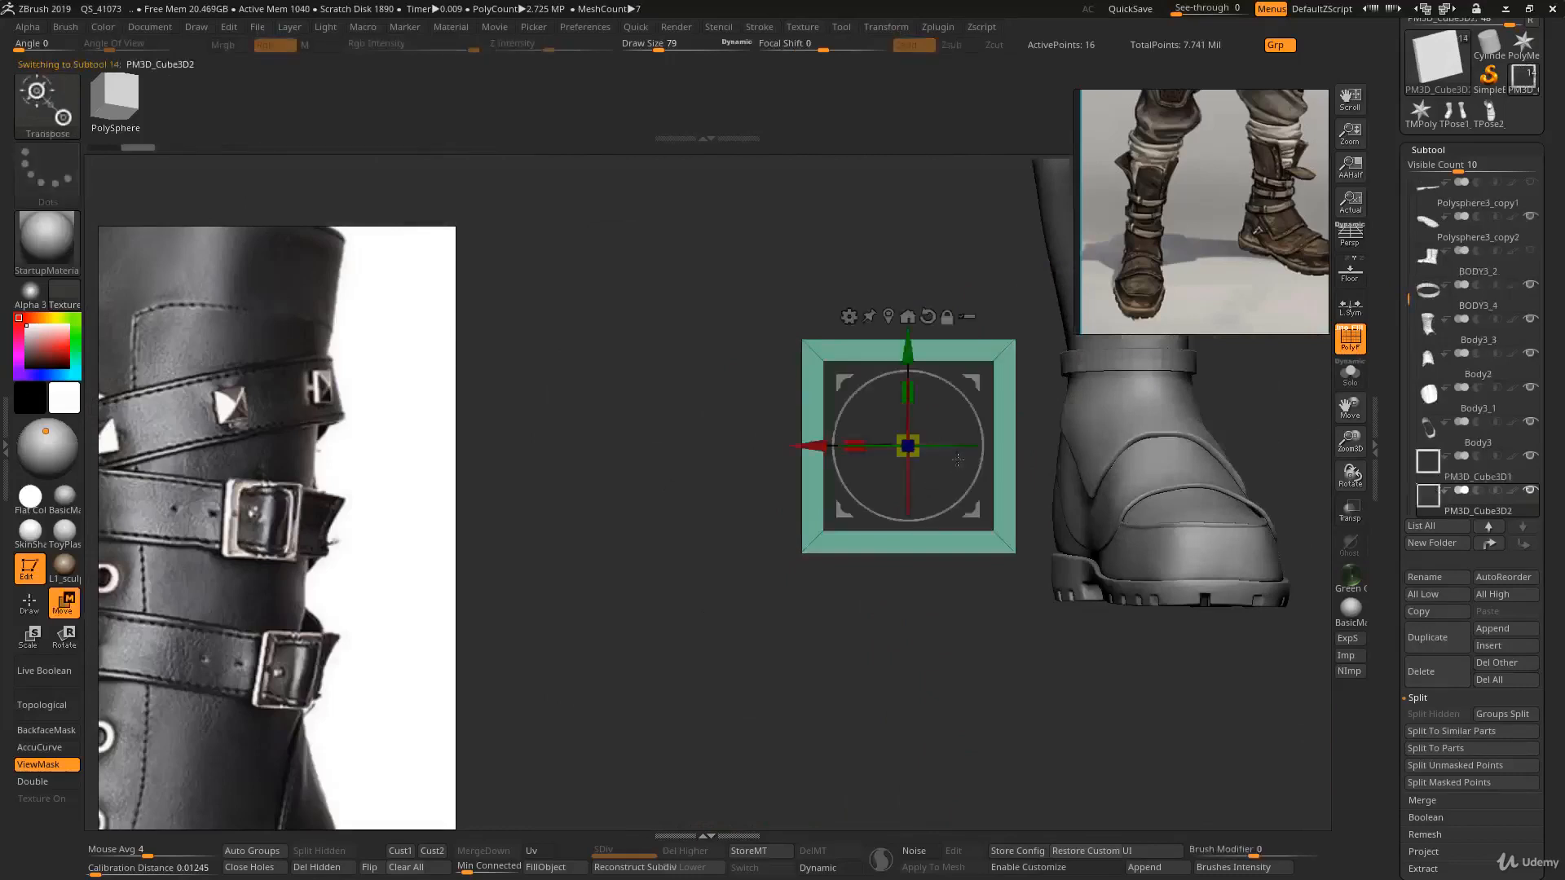
drag(857, 444, 823, 481)
shift+drag(823, 481, 963, 441)
right_drag(948, 424, 952, 415)
ctrl+right_drag(947, 339, 941, 376)
- Rotate the bar copy so it passes through the middle of the buckle frame as a strap
key(ctrl)
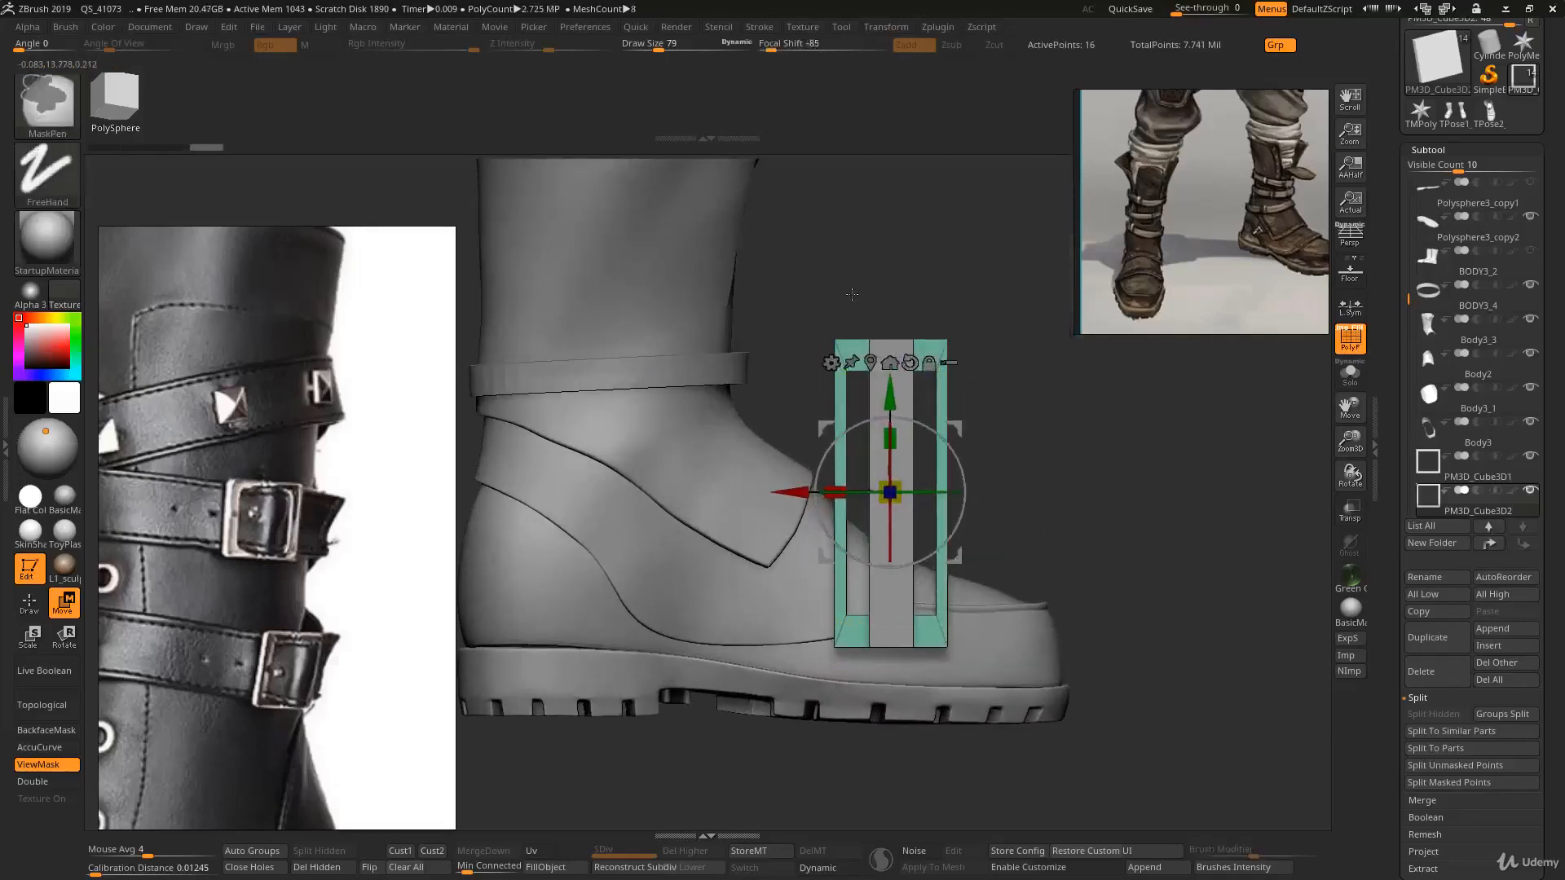
mouse_move(838, 237)
ctrl+mouse_down()
mouse_move(887, 392)
mouse_move(927, 667)
mouse_move(942, 672)
ctrl+mouse_up()
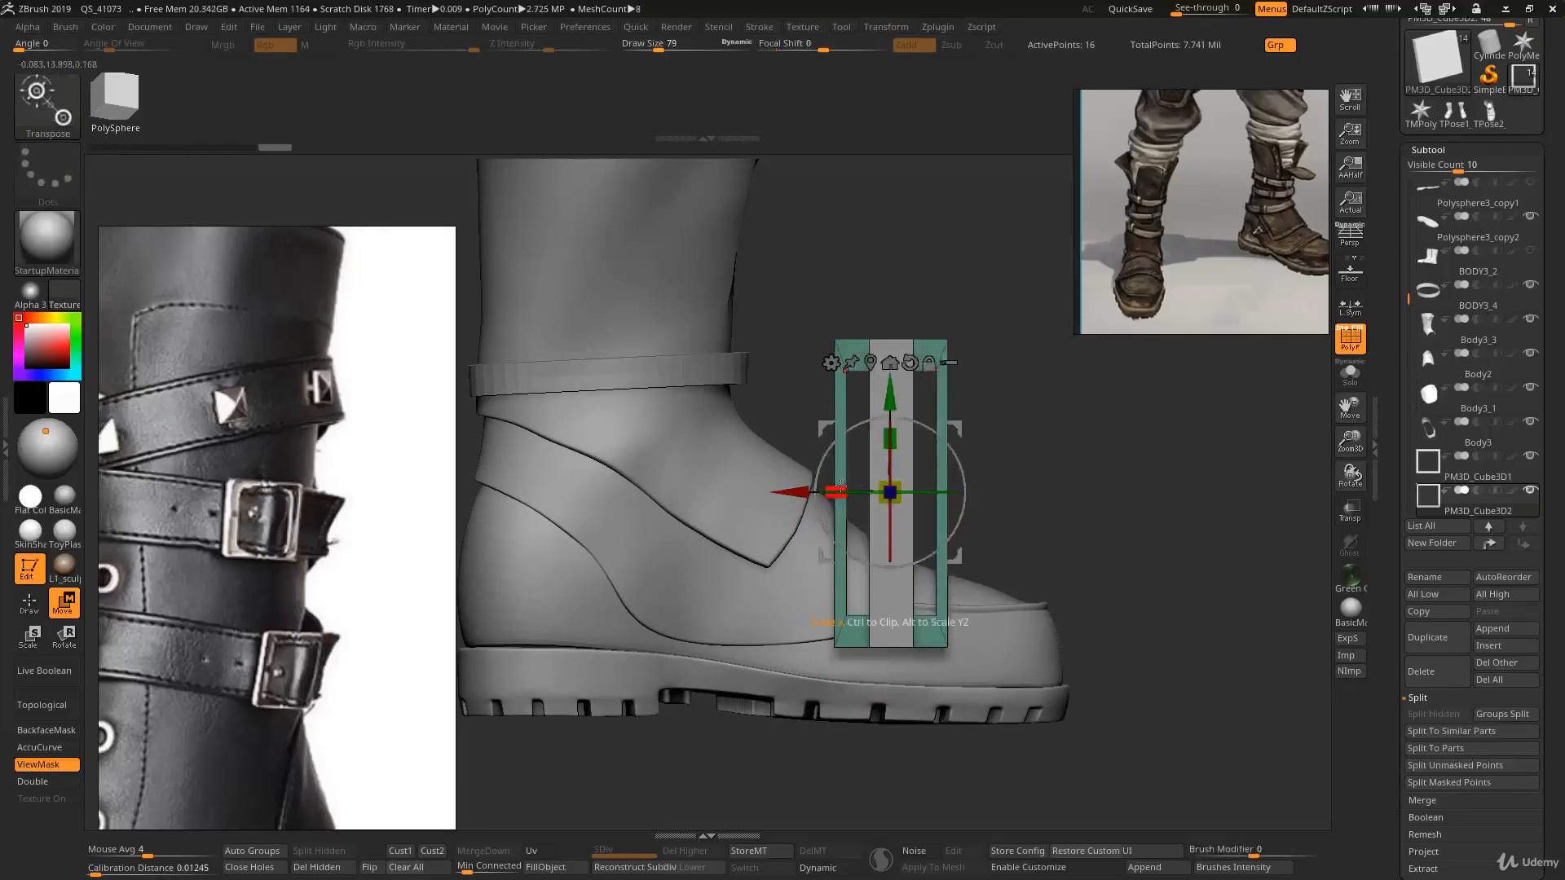
drag(840, 486, 889, 493)
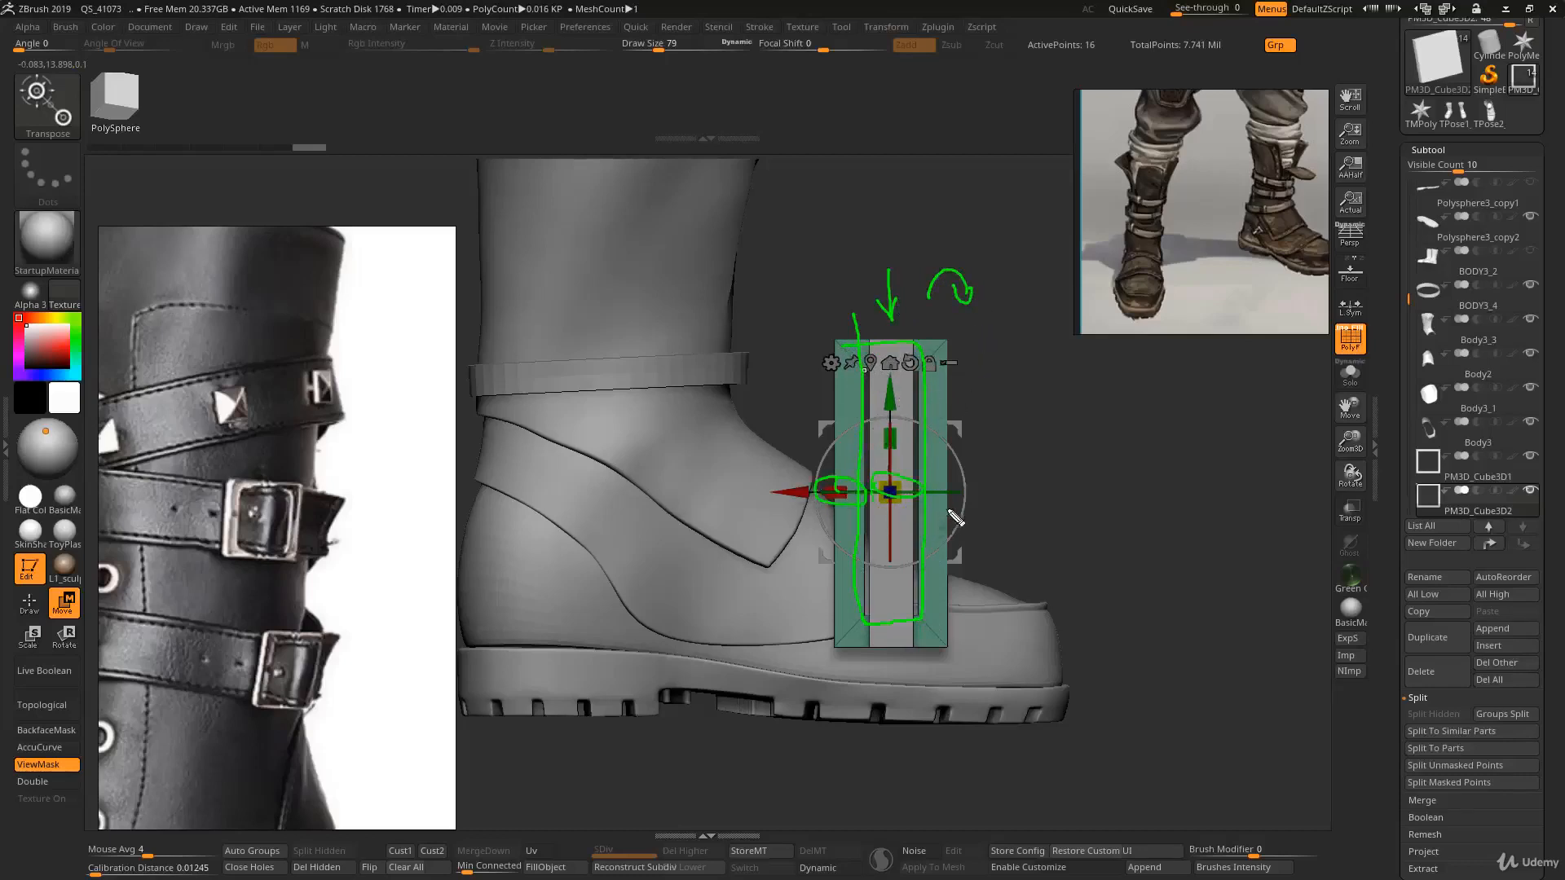
key(Escape)
right_drag(956, 447, 899, 434)
drag(899, 425, 900, 420)
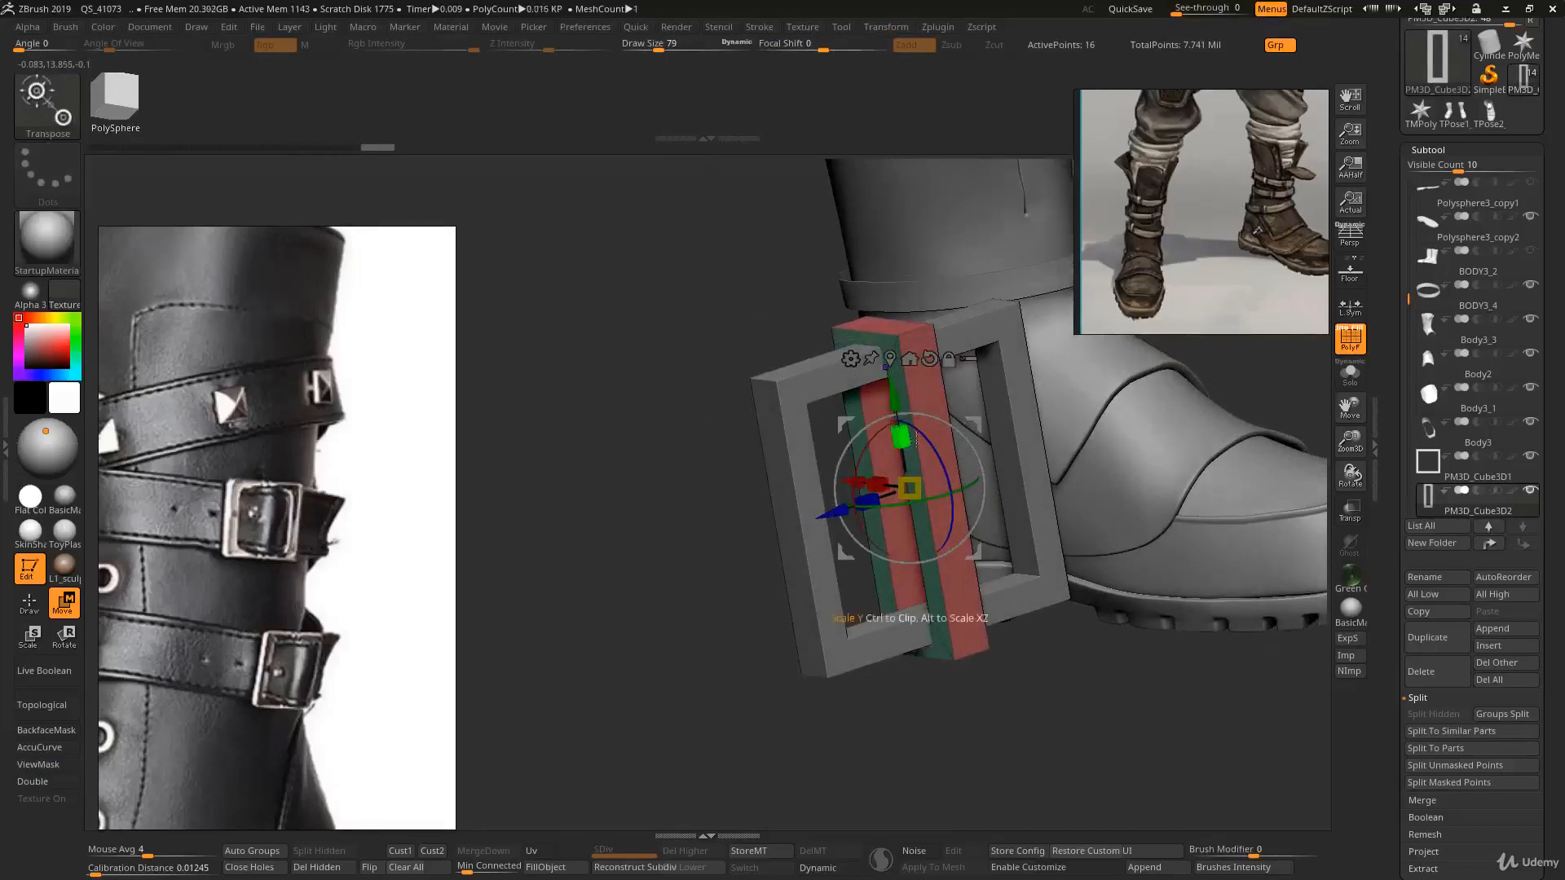
mouse_move(912, 415)
shift+right_down()
mouse_move(936, 414)
mouse_move(939, 485)
mouse_move(855, 374)
shift+right_up()
key(q)
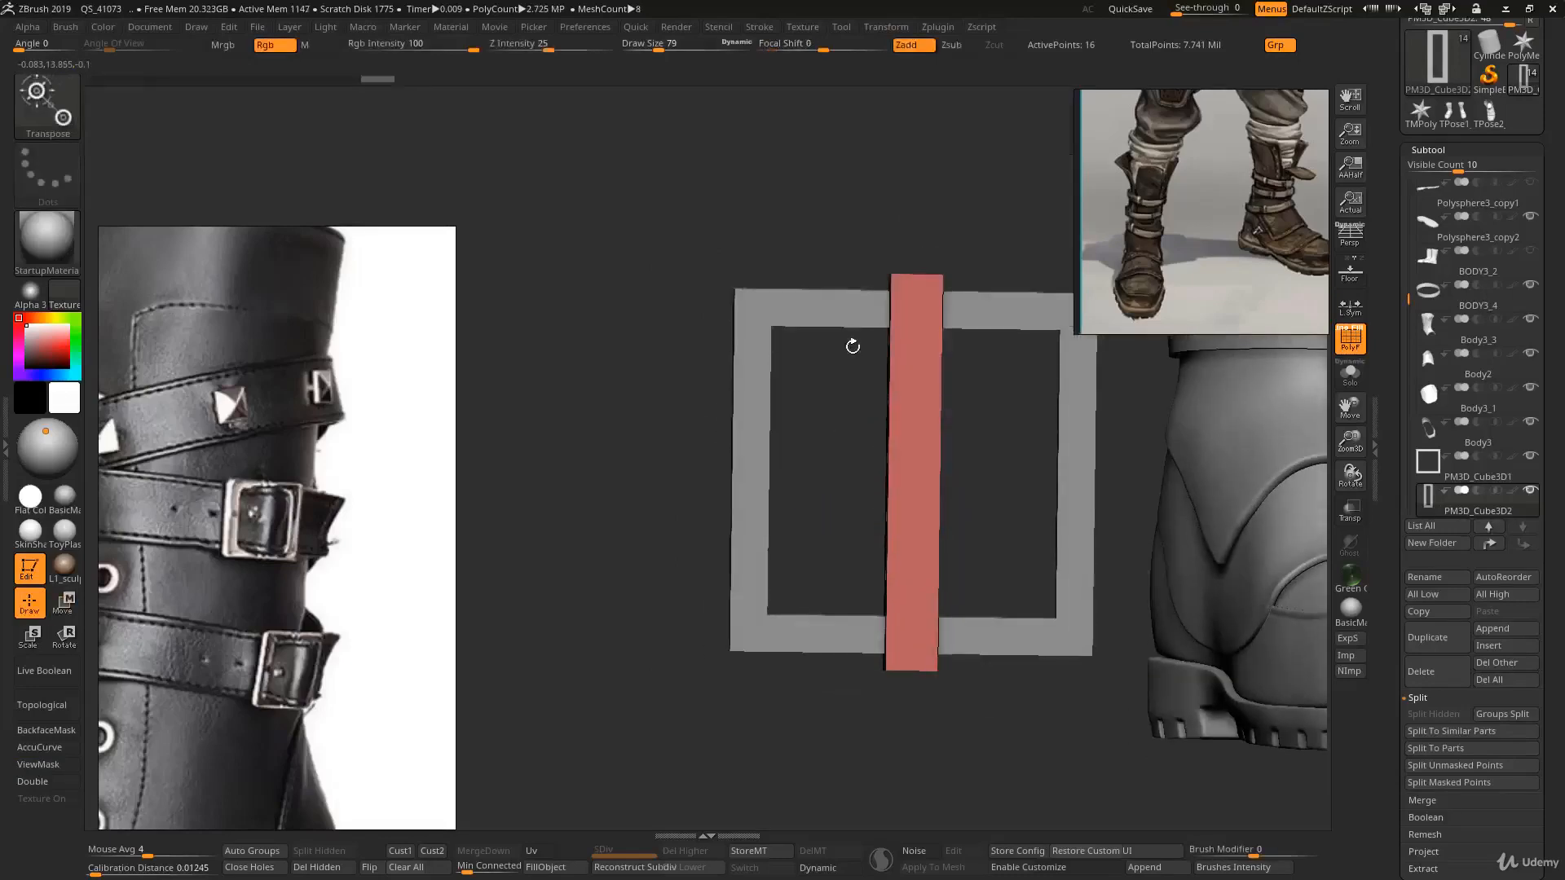
- Select the buckle frame subtool again and switch back to the ZModeler brush
alt+click(854, 319)
key(w)
ctrl+right_drag(854, 319, 853, 285)
right_drag(852, 309, 751, 416)
right_drag(868, 563, 848, 554)
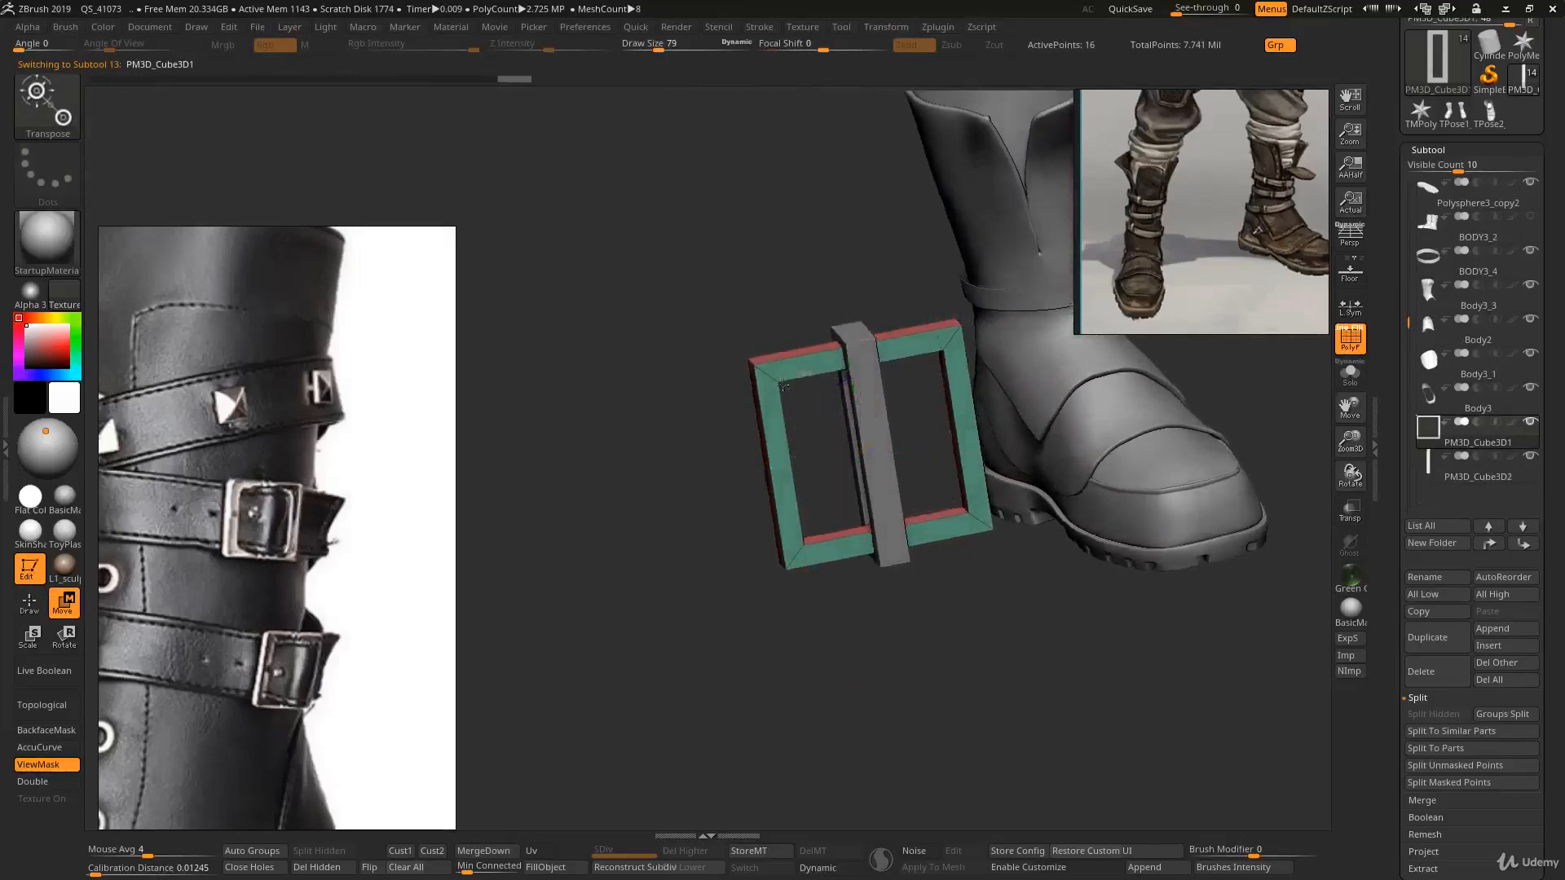
alt+right_drag(811, 376, 789, 352)
mouse_move(789, 352)
ctrl+right_down()
mouse_move(789, 396)
mouse_move(796, 356)
ctrl+right_up()
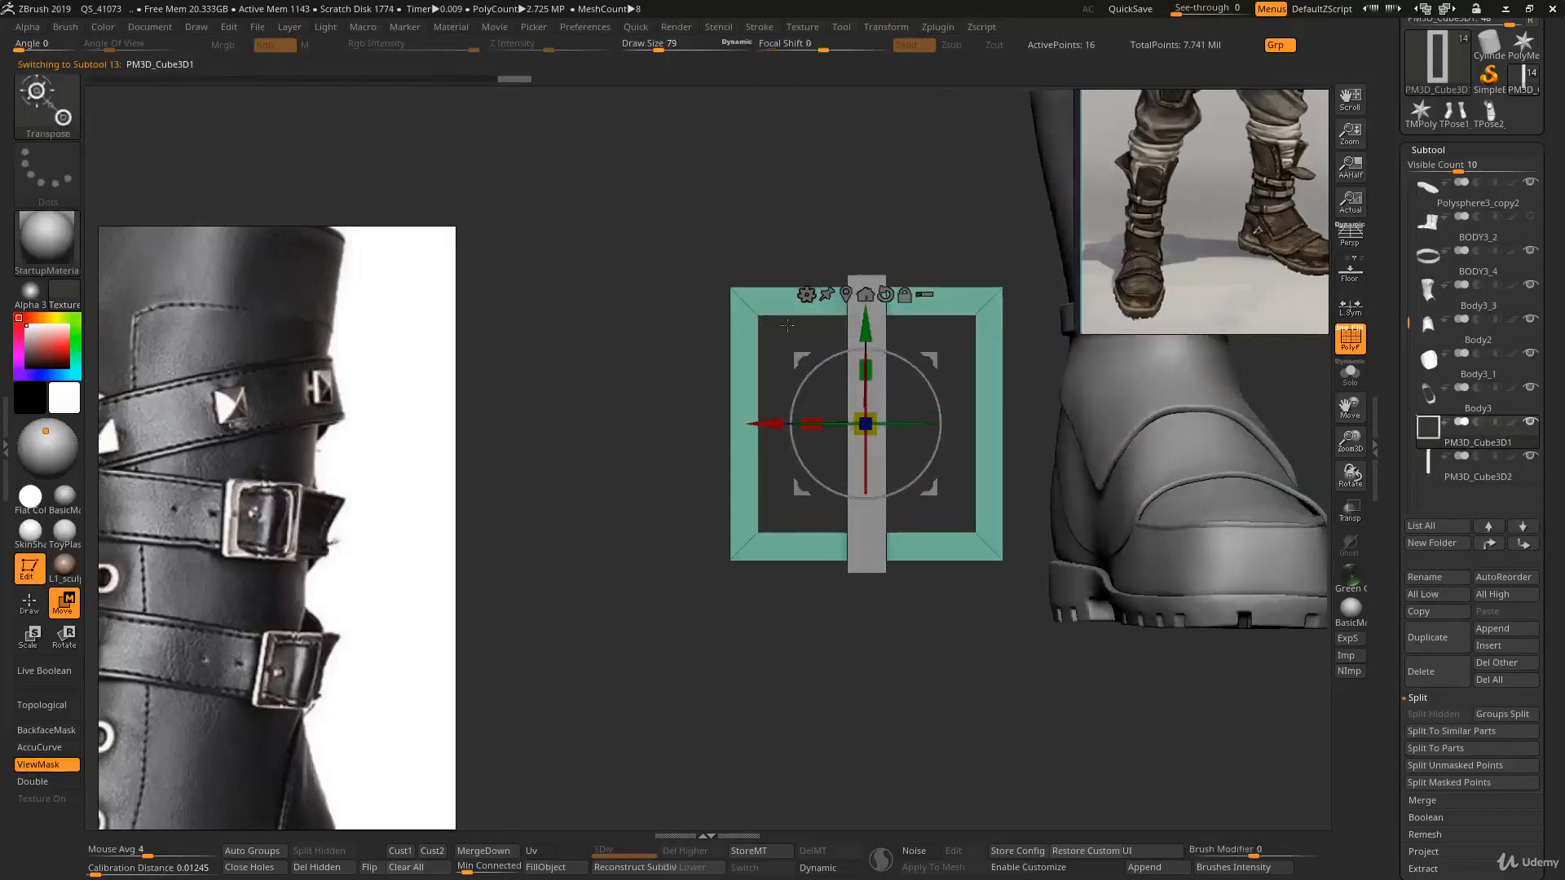
key(q)
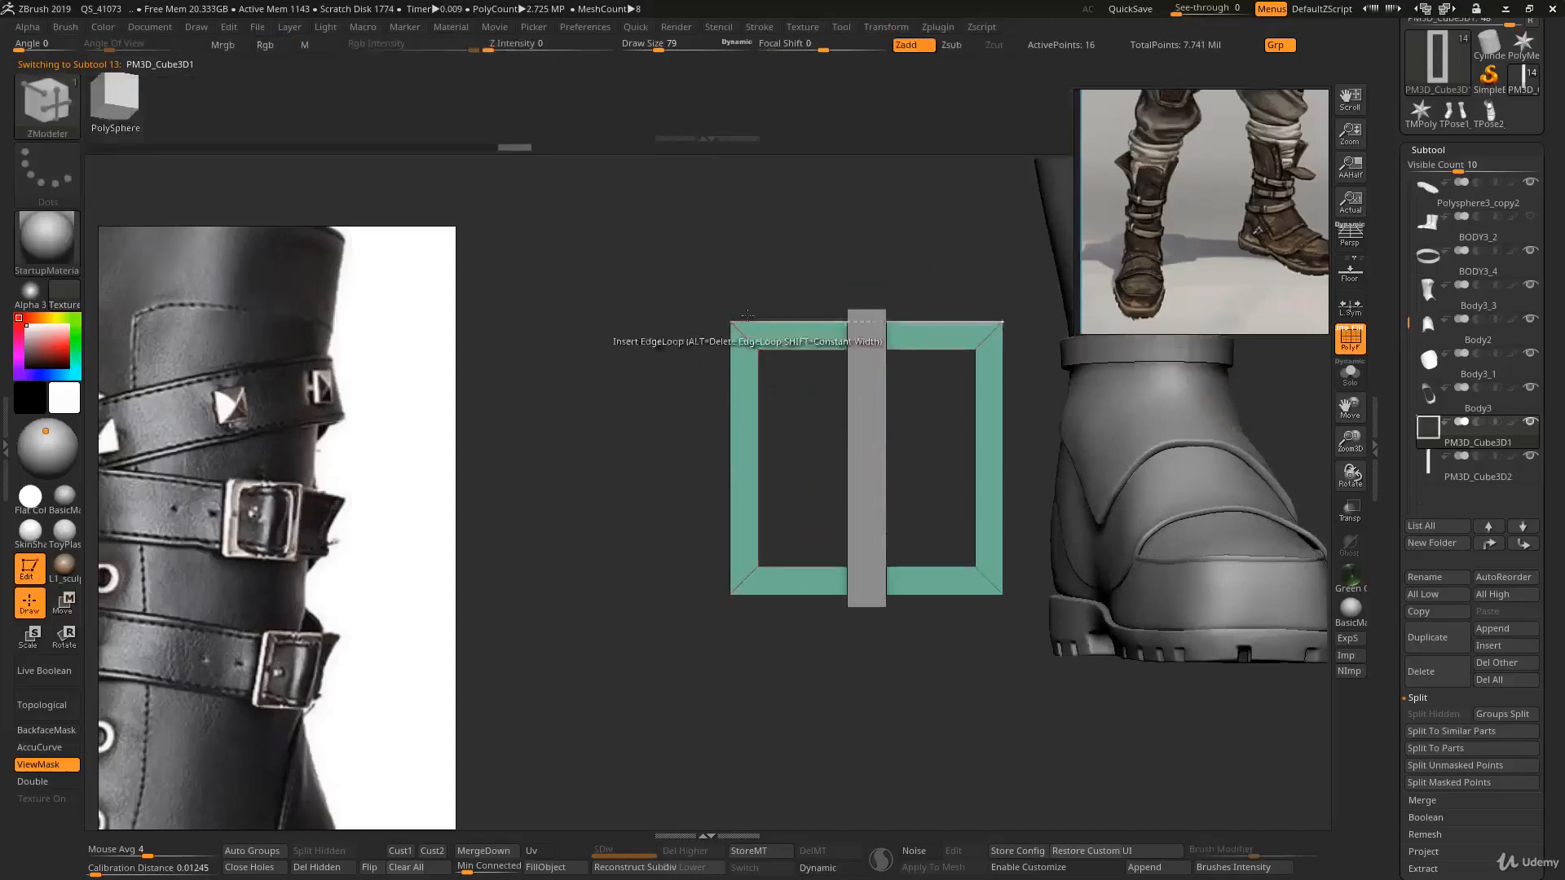
- Try inserting an edge loop near the frame's upper edge
right_drag(749, 341, 768, 334)
mouse_move(767, 334)
ctrl+right_down()
mouse_move(765, 360)
mouse_move(732, 321)
ctrl+right_up()
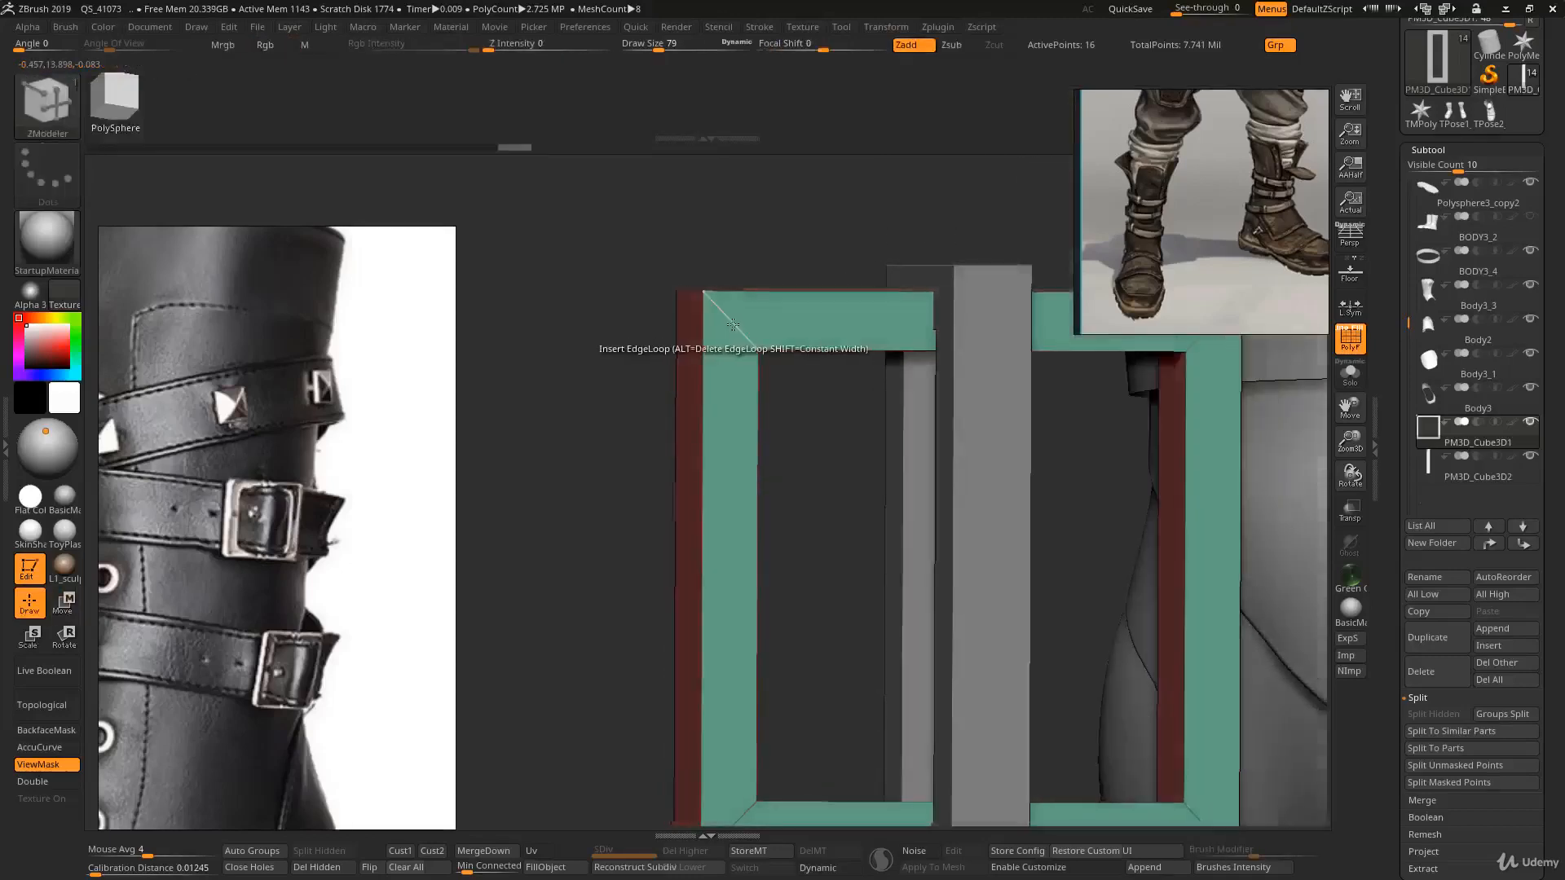
drag(728, 317, 714, 302)
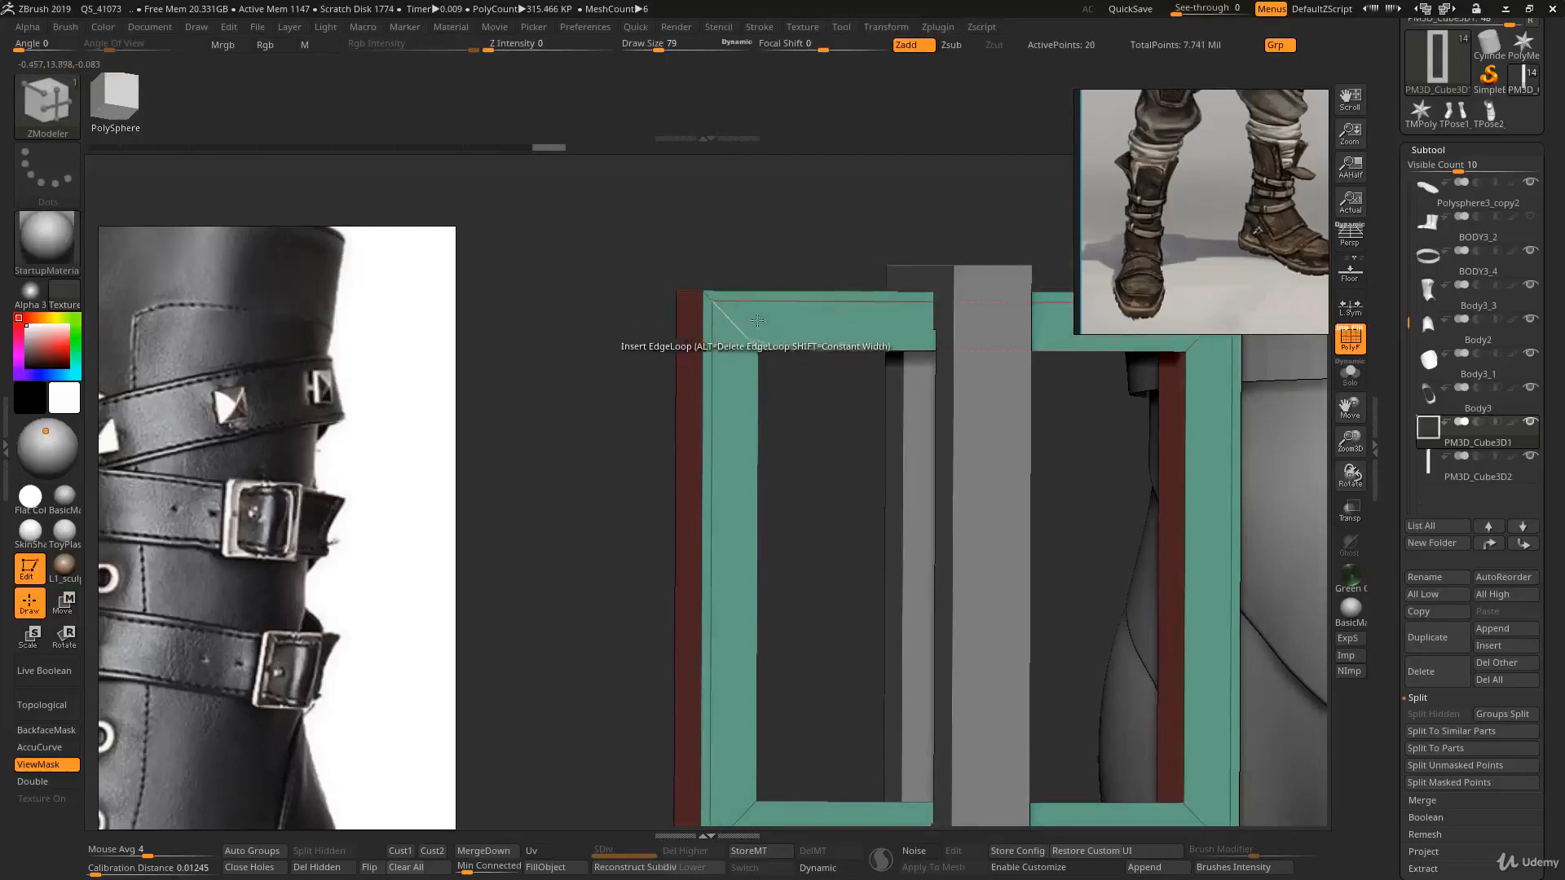
key(ctrl+z)
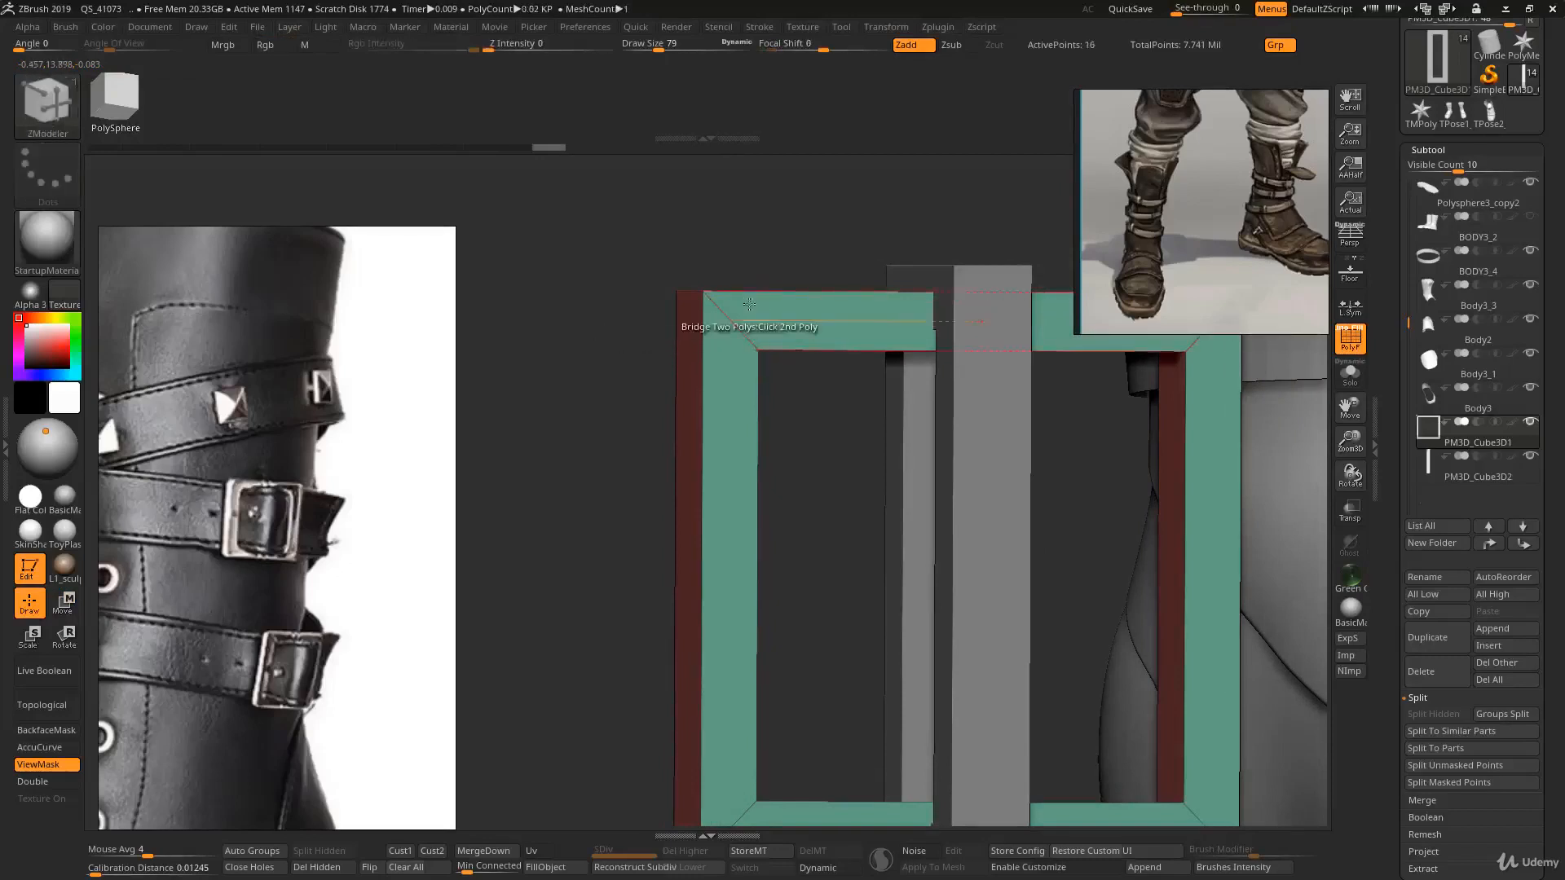
drag(722, 313, 713, 344)
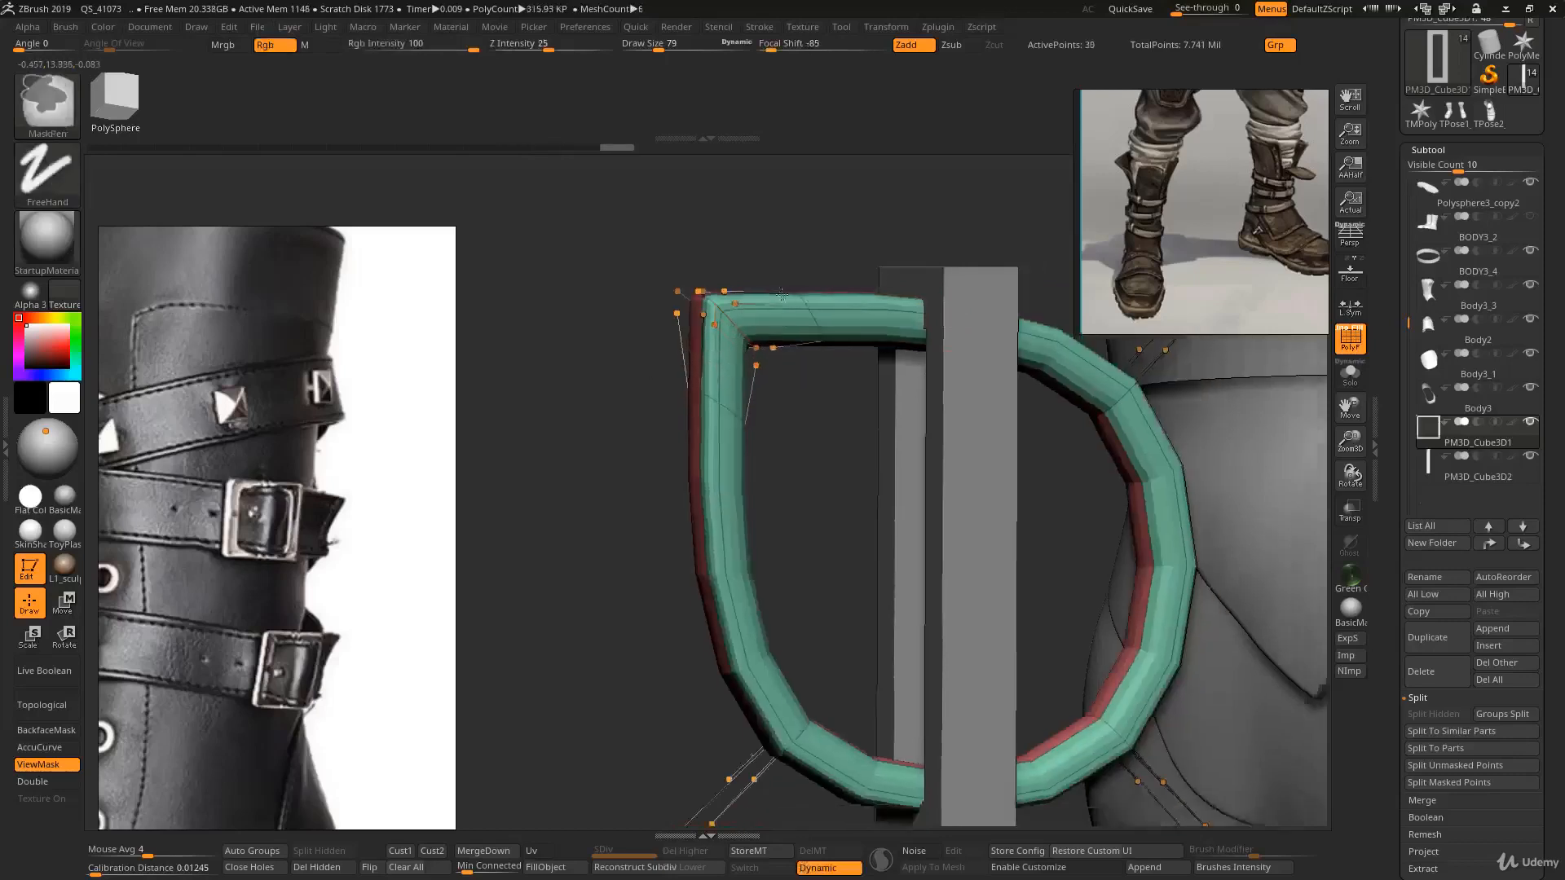
drag(758, 367, 786, 371)
key(ctrl+z)
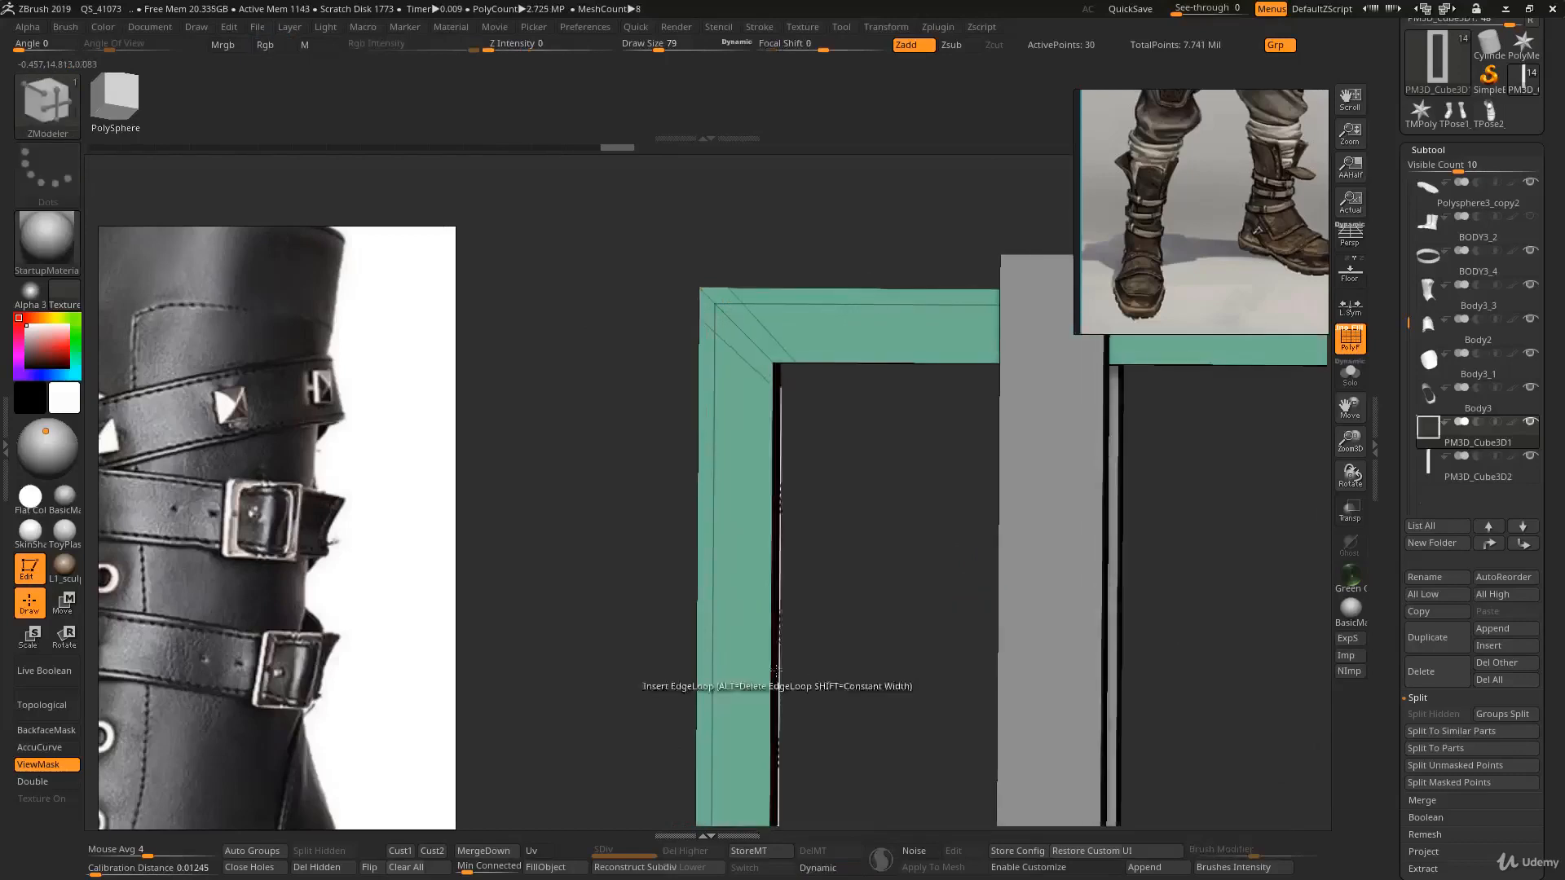
- Insert edge loops close to the buckle frame's lower corners to tighten them
alt+right_drag(775, 670, 815, 432)
mouse_move(815, 432)
ctrl+right_down()
mouse_move(820, 576)
mouse_move(799, 456)
ctrl+right_up()
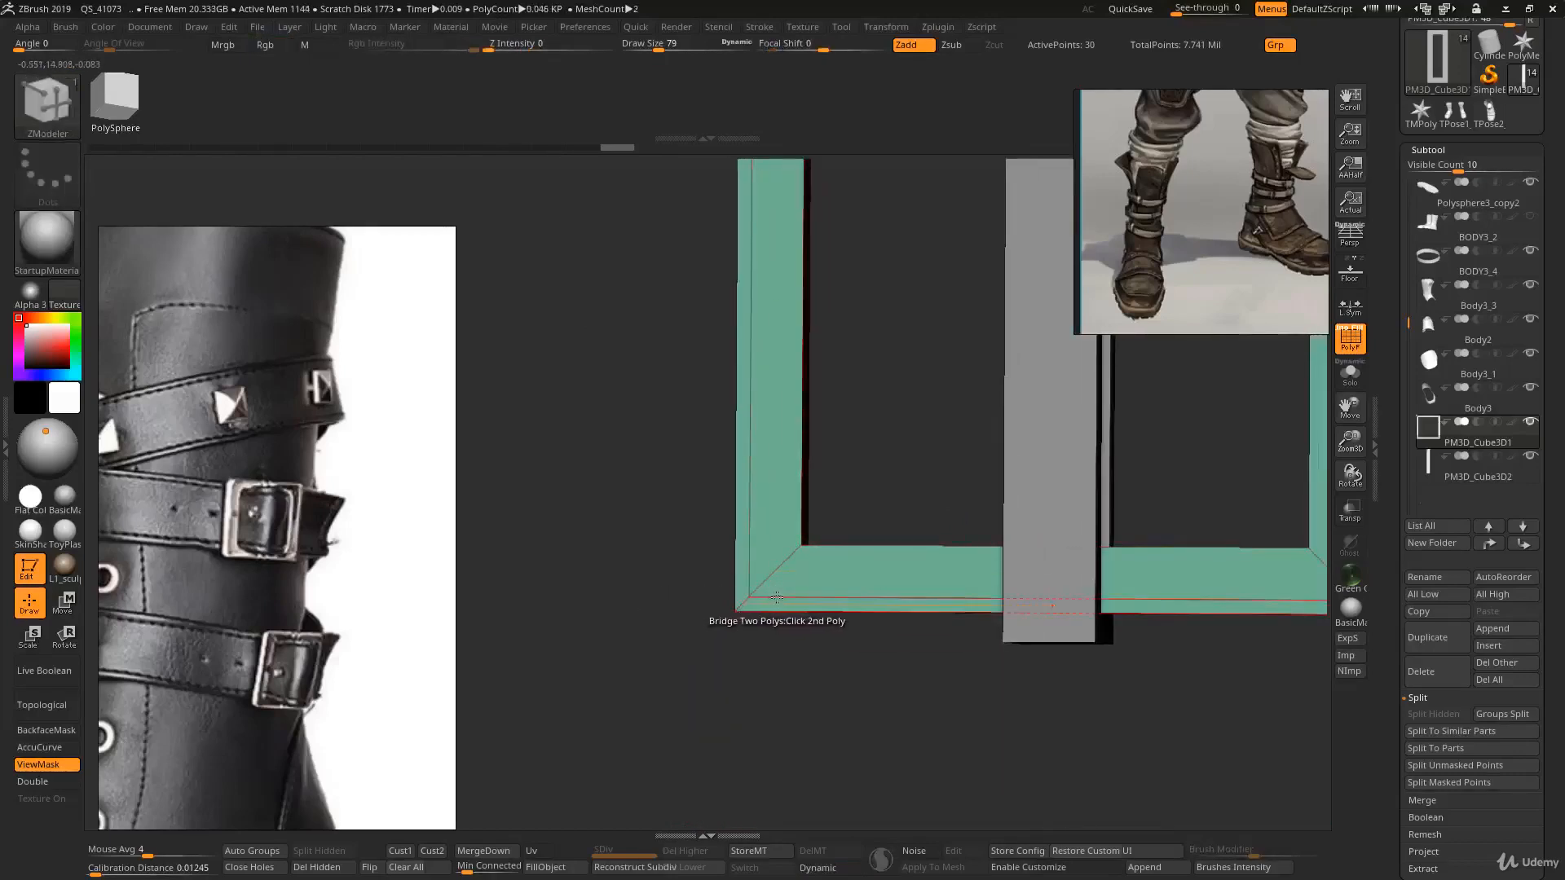
click(750, 574)
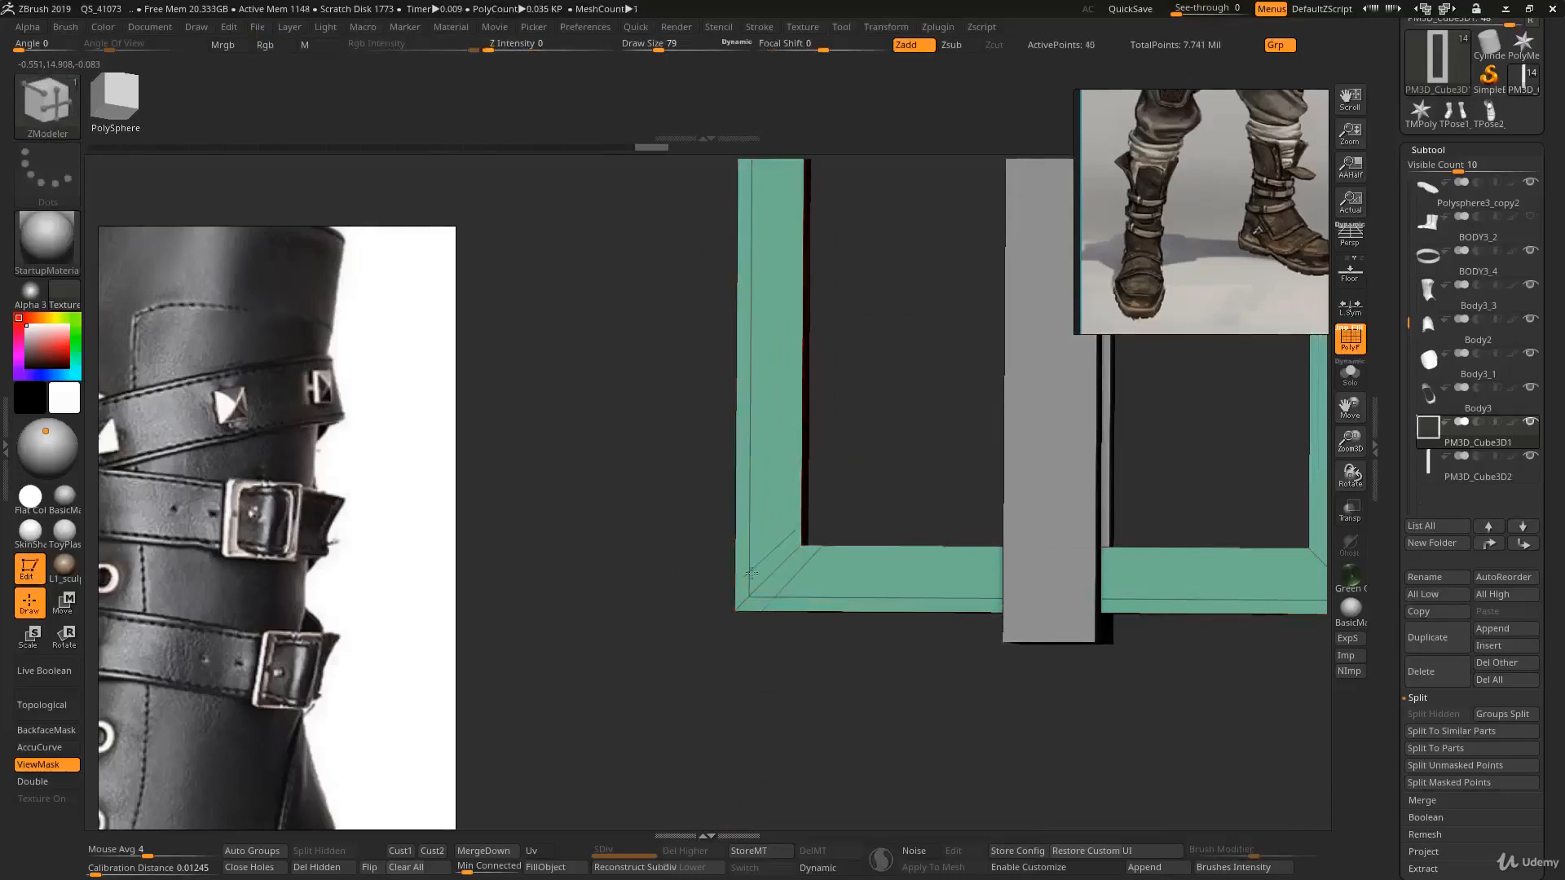
ctrl+right_drag(792, 577, 582, 483)
ctrl+right_drag(798, 383, 375, 486)
click(838, 599)
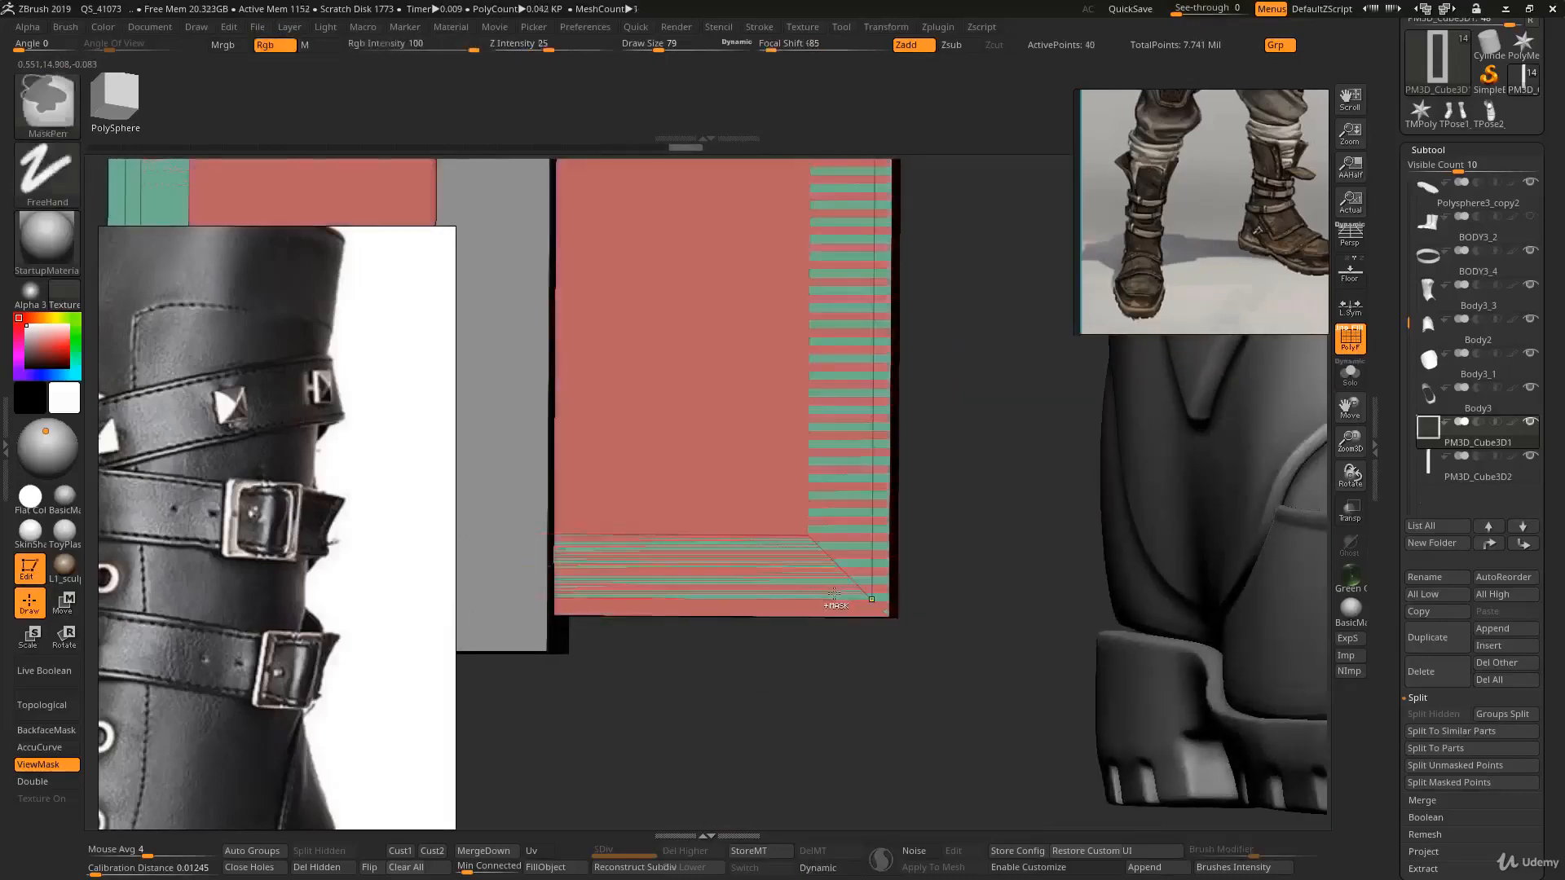
key(ctrl+z)
click(826, 599)
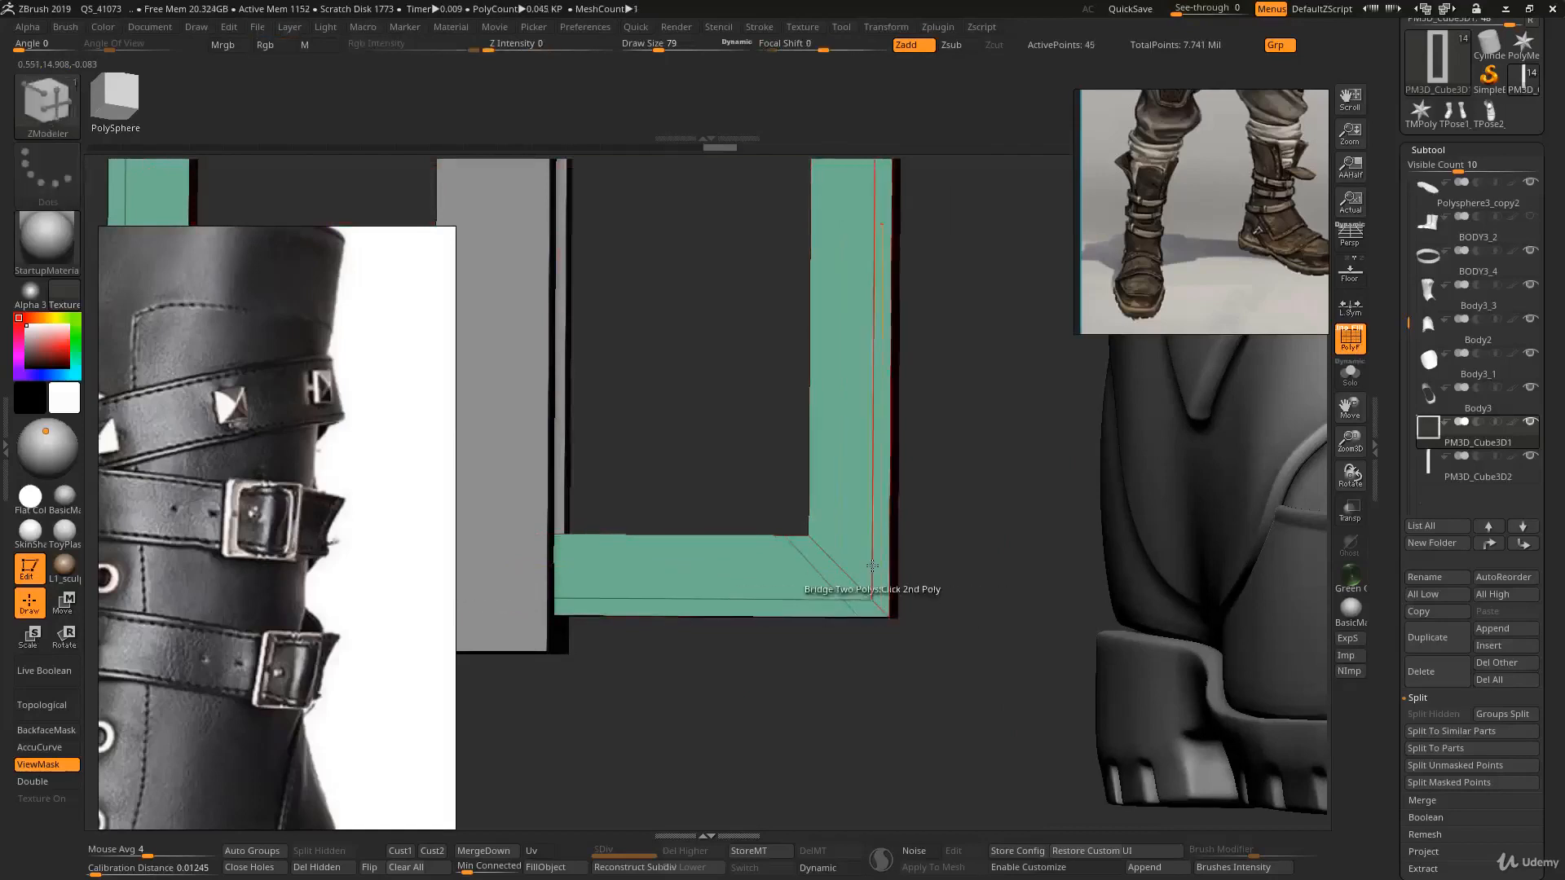
click(871, 564)
click(871, 560)
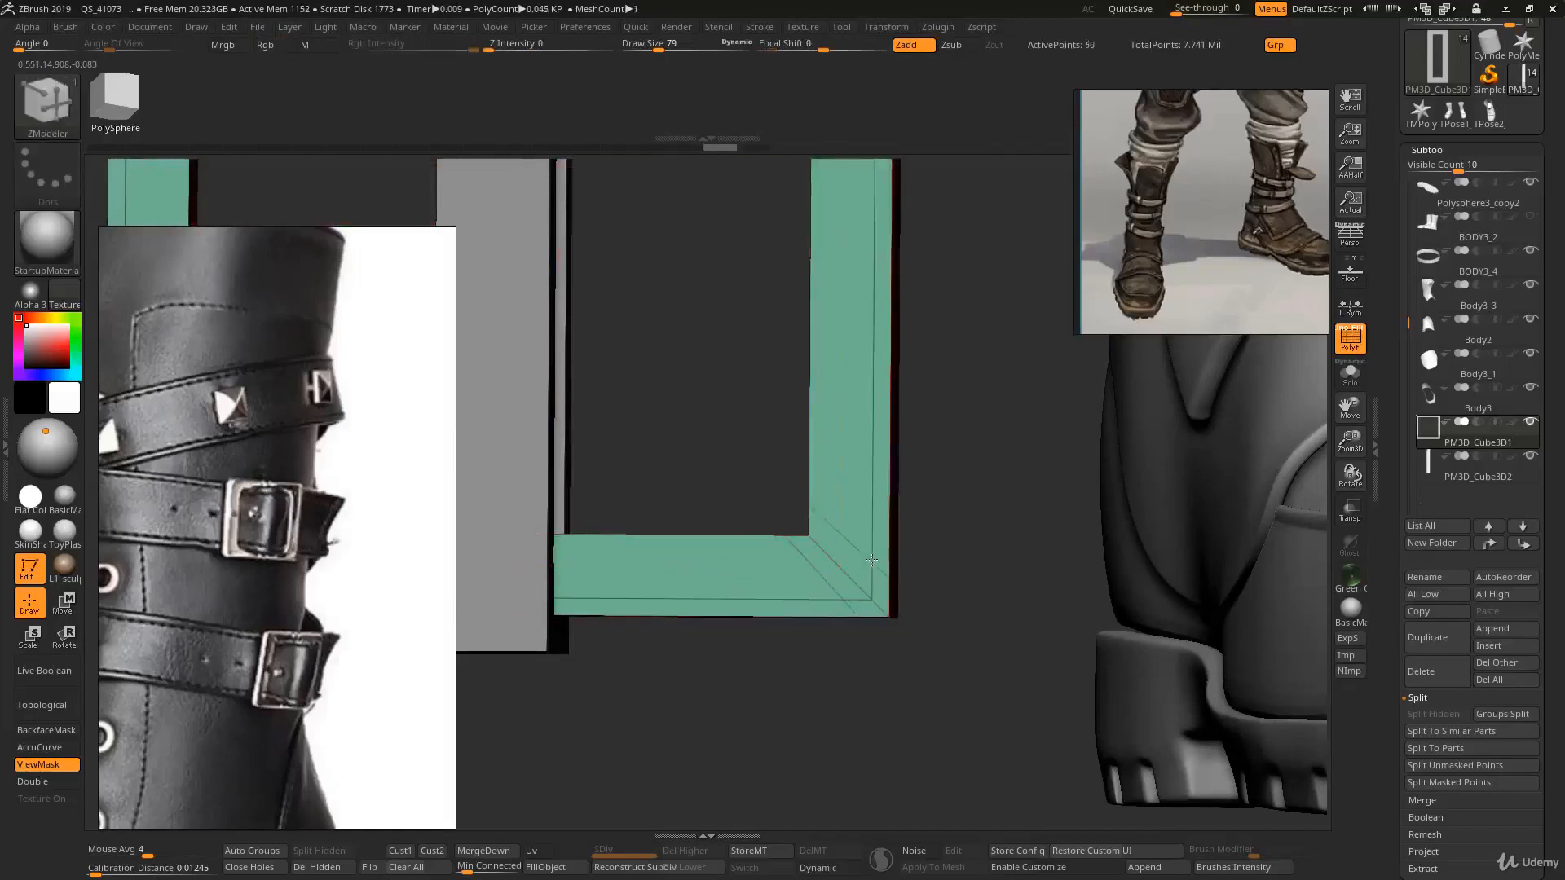
- Insert edge loops close to the buckle frame's upper corners
ctrl+right_drag(845, 565, 842, 269)
alt+right_drag(842, 268, 865, 718)
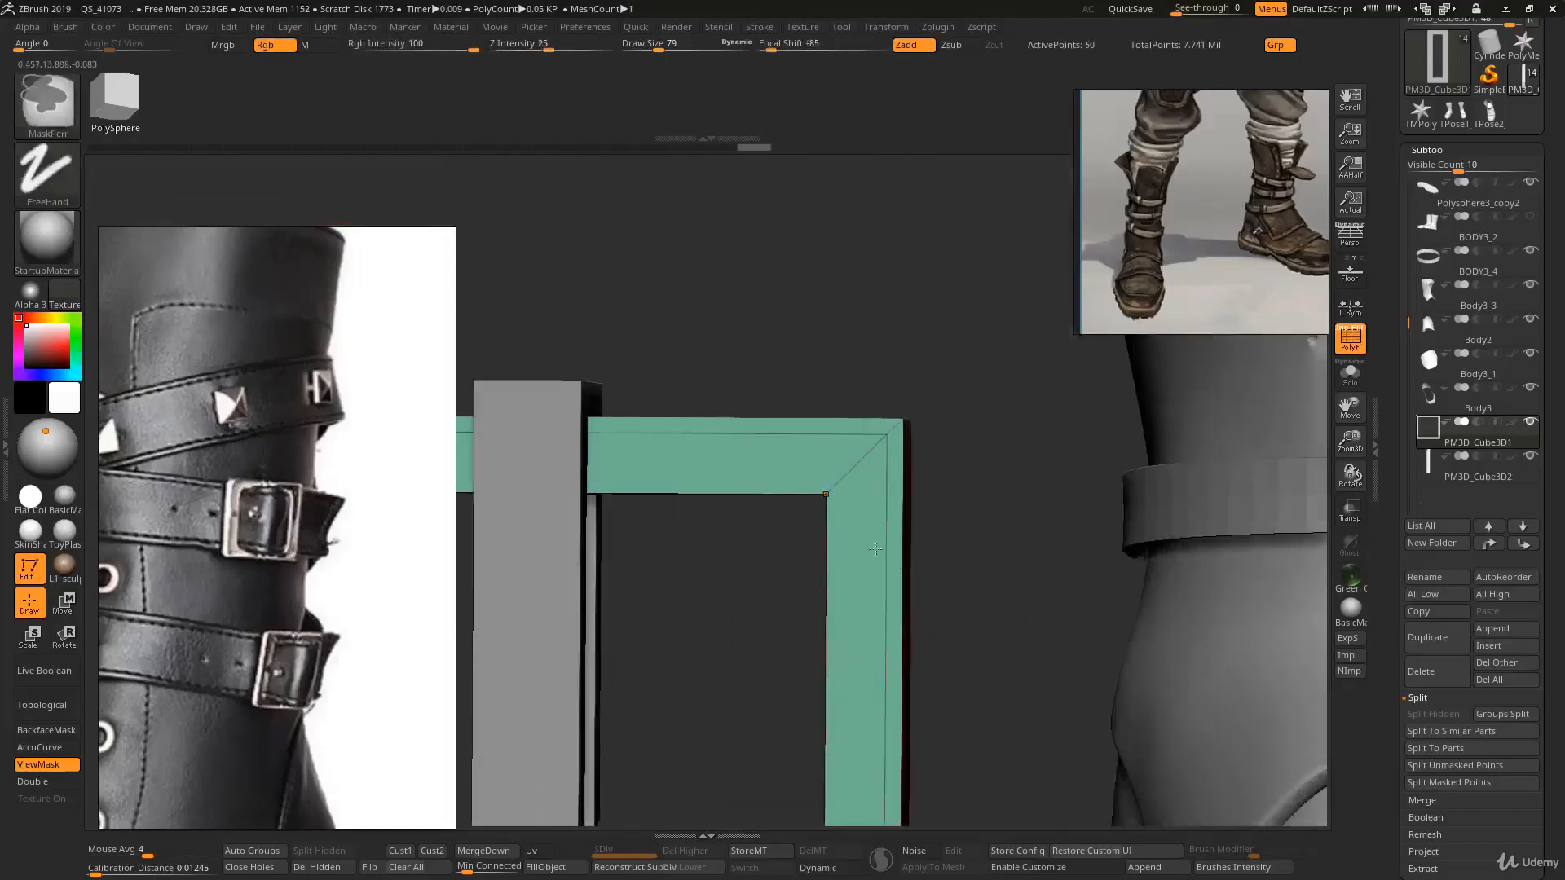
click(886, 471)
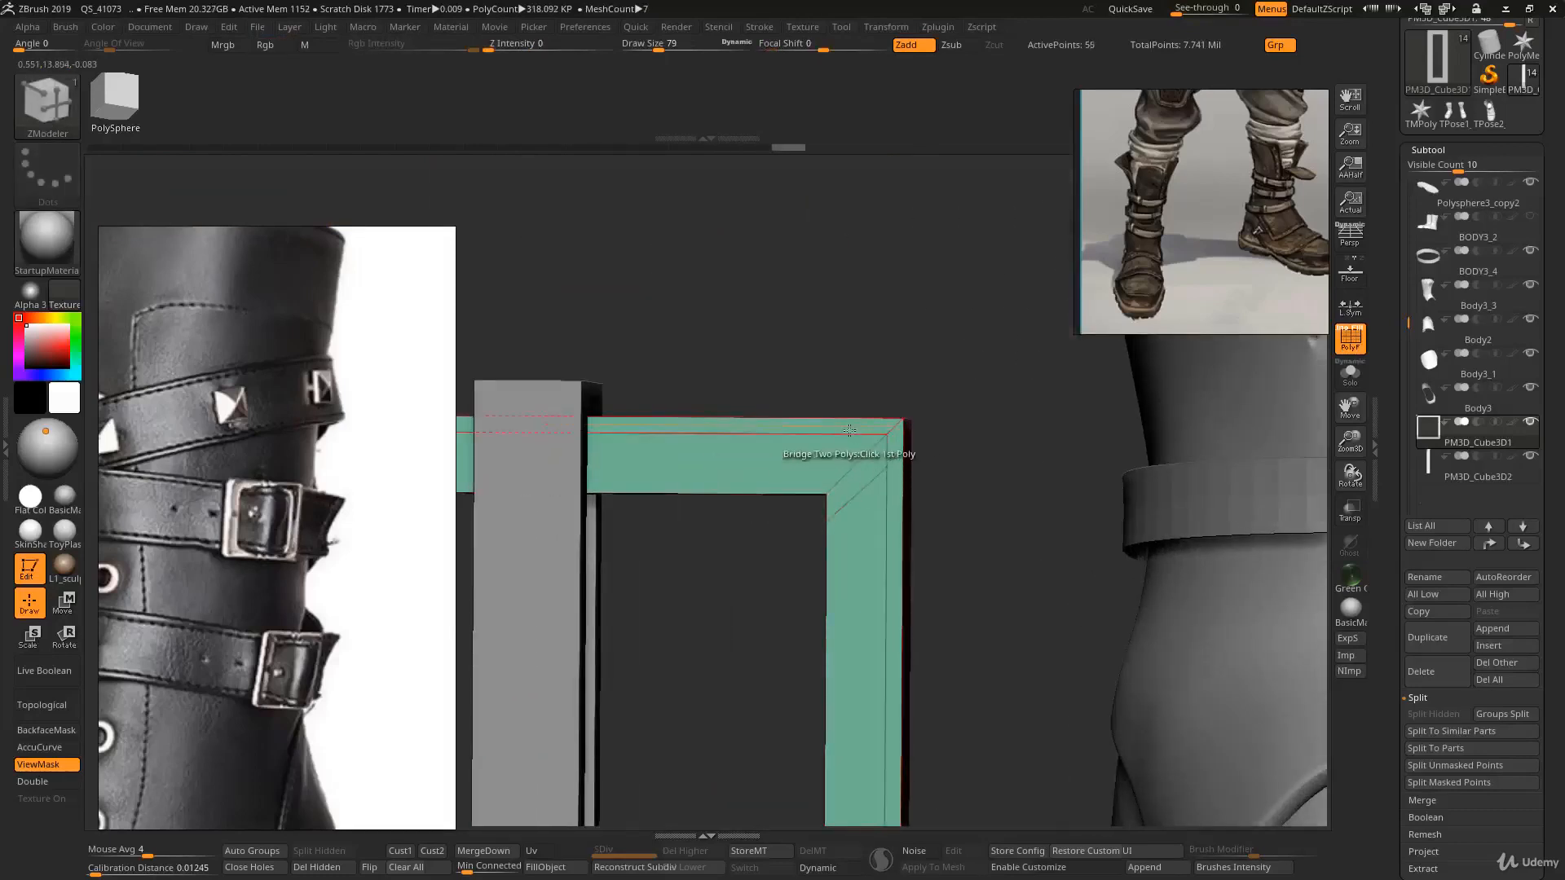
click(849, 436)
ctrl+right_drag(847, 489, 754, 391)
- Preview the buckle frame with dynamic subdivision and polyframe display to check corner sharpness
key(d)
alt+right_drag(789, 509, 990, 499)
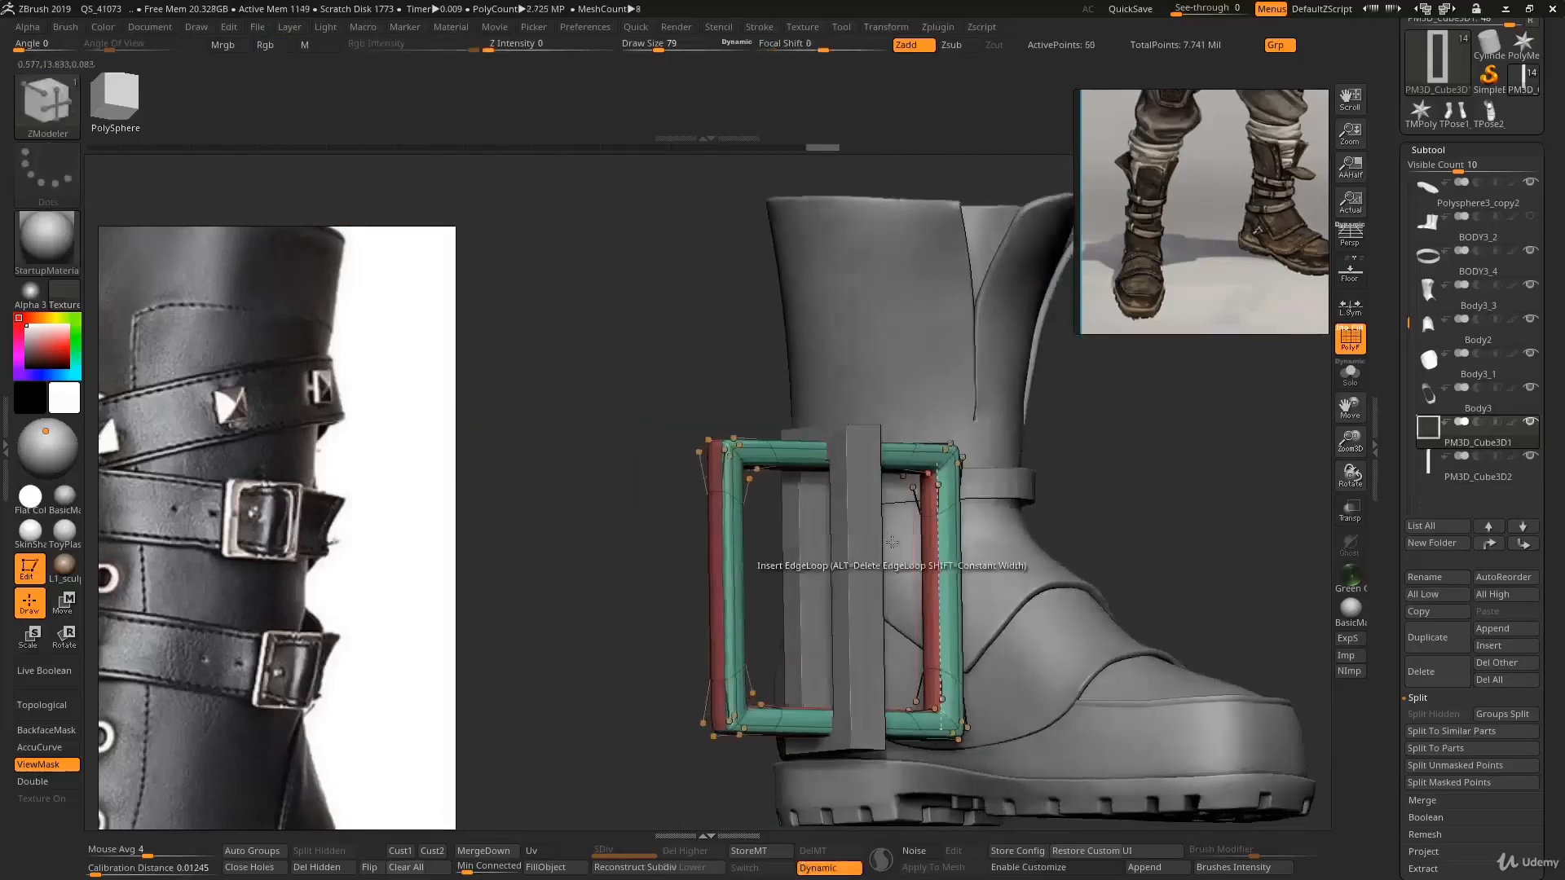
key(shift+f)
mouse_move(730, 561)
ctrl+right_down()
mouse_move(737, 481)
mouse_move(880, 505)
mouse_move(839, 628)
mouse_move(815, 456)
mouse_move(787, 444)
mouse_move(770, 391)
mouse_move(802, 408)
ctrl+right_up()
ctrl+right_drag(856, 489, 935, 712)
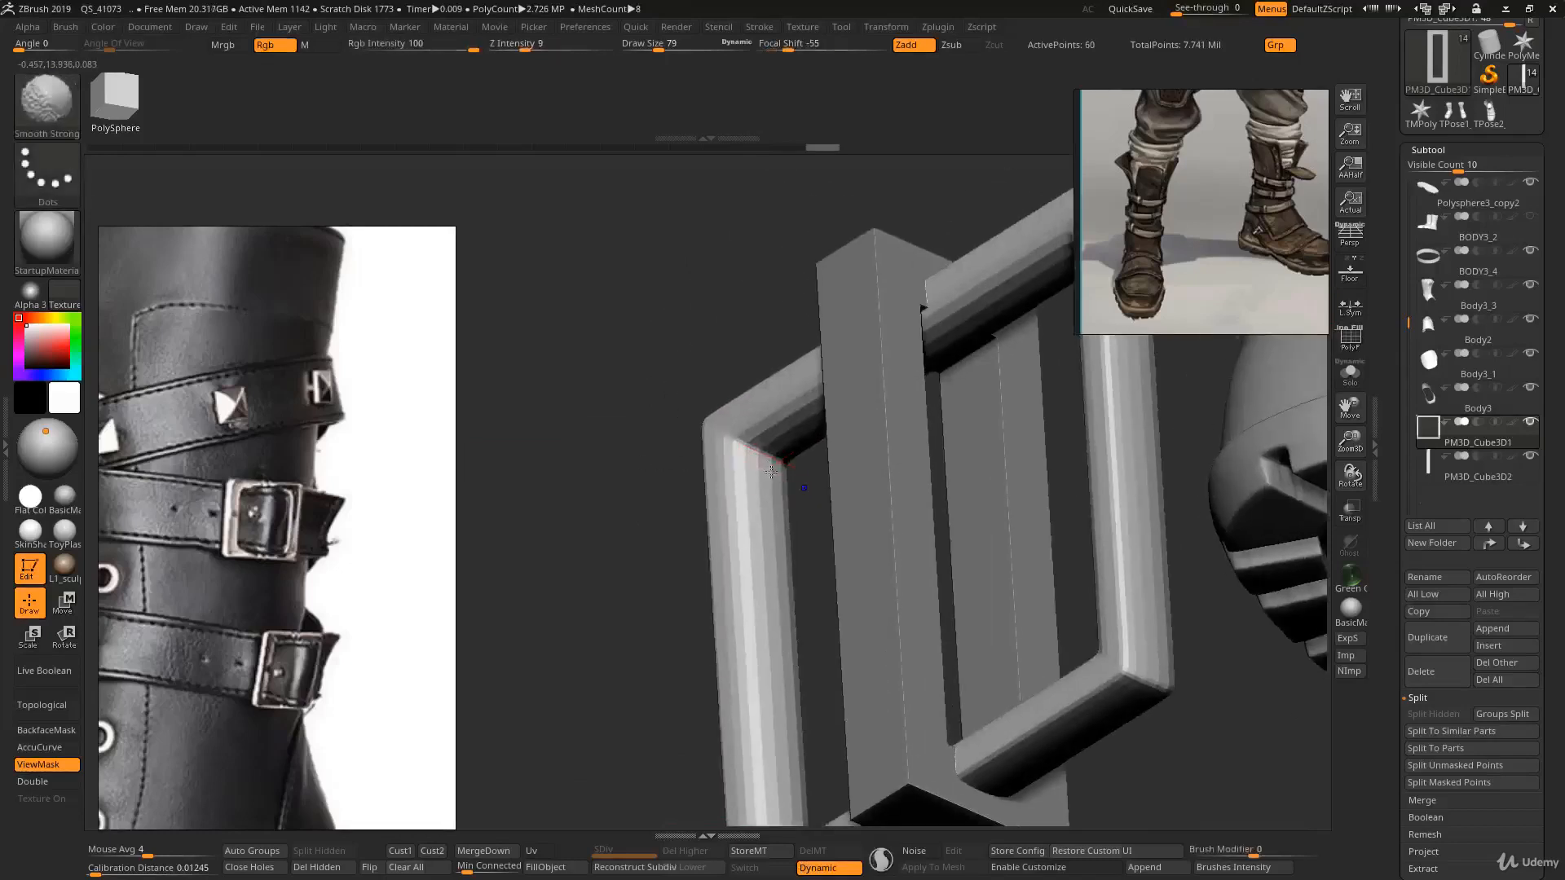
key(shift+d)
key(shift+f)
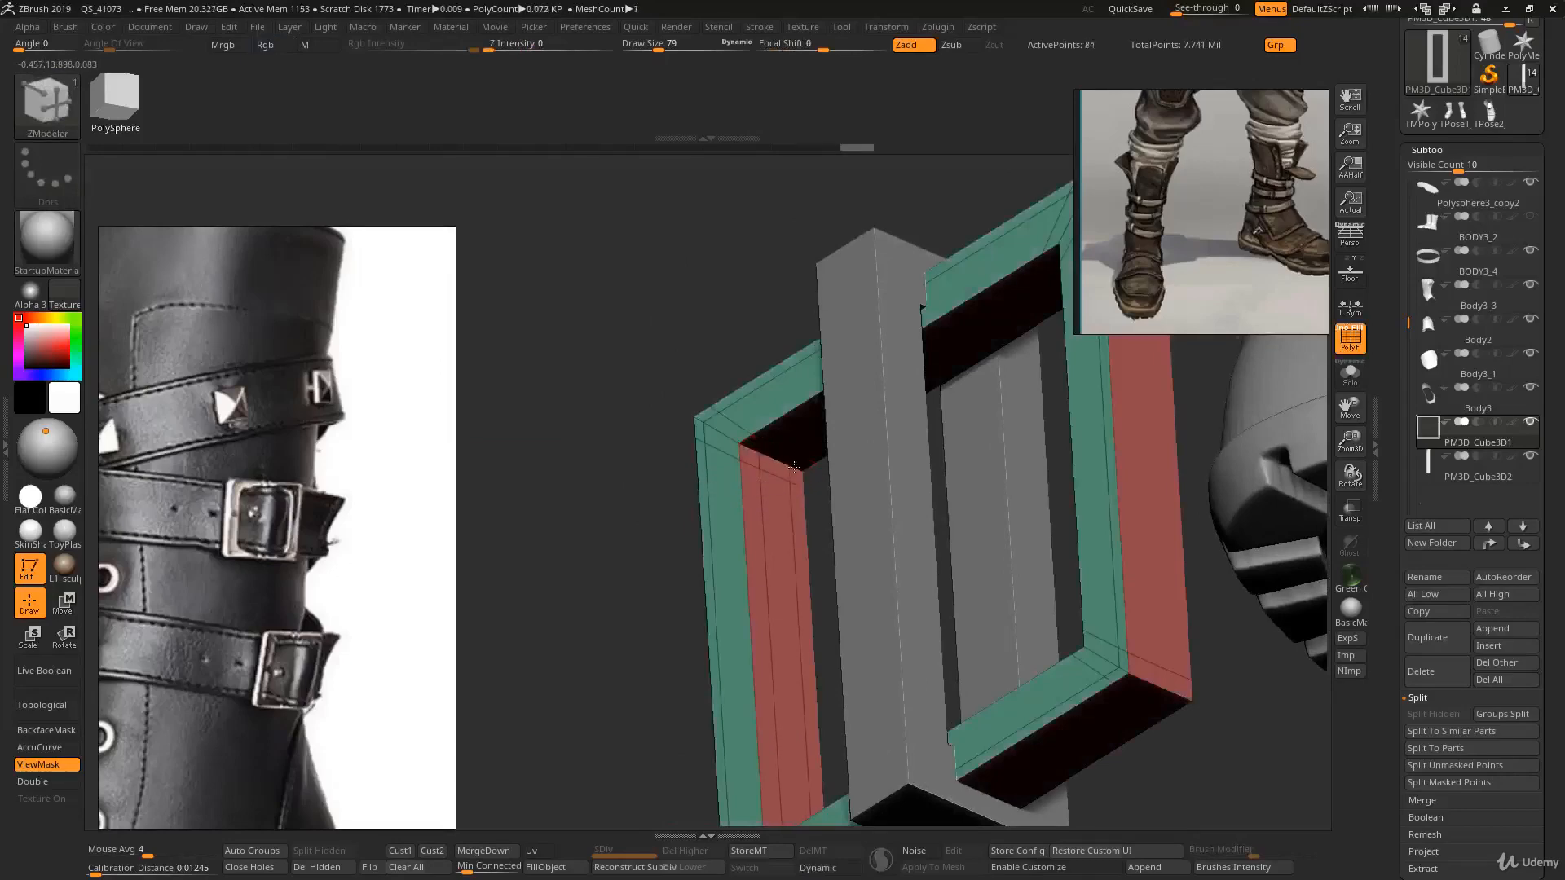
- Insert an edge loop along the frame's inner edge and preview the smoothed result again
click(794, 467)
key(d)
right_drag(797, 468, 897, 482)
key(shift+f)
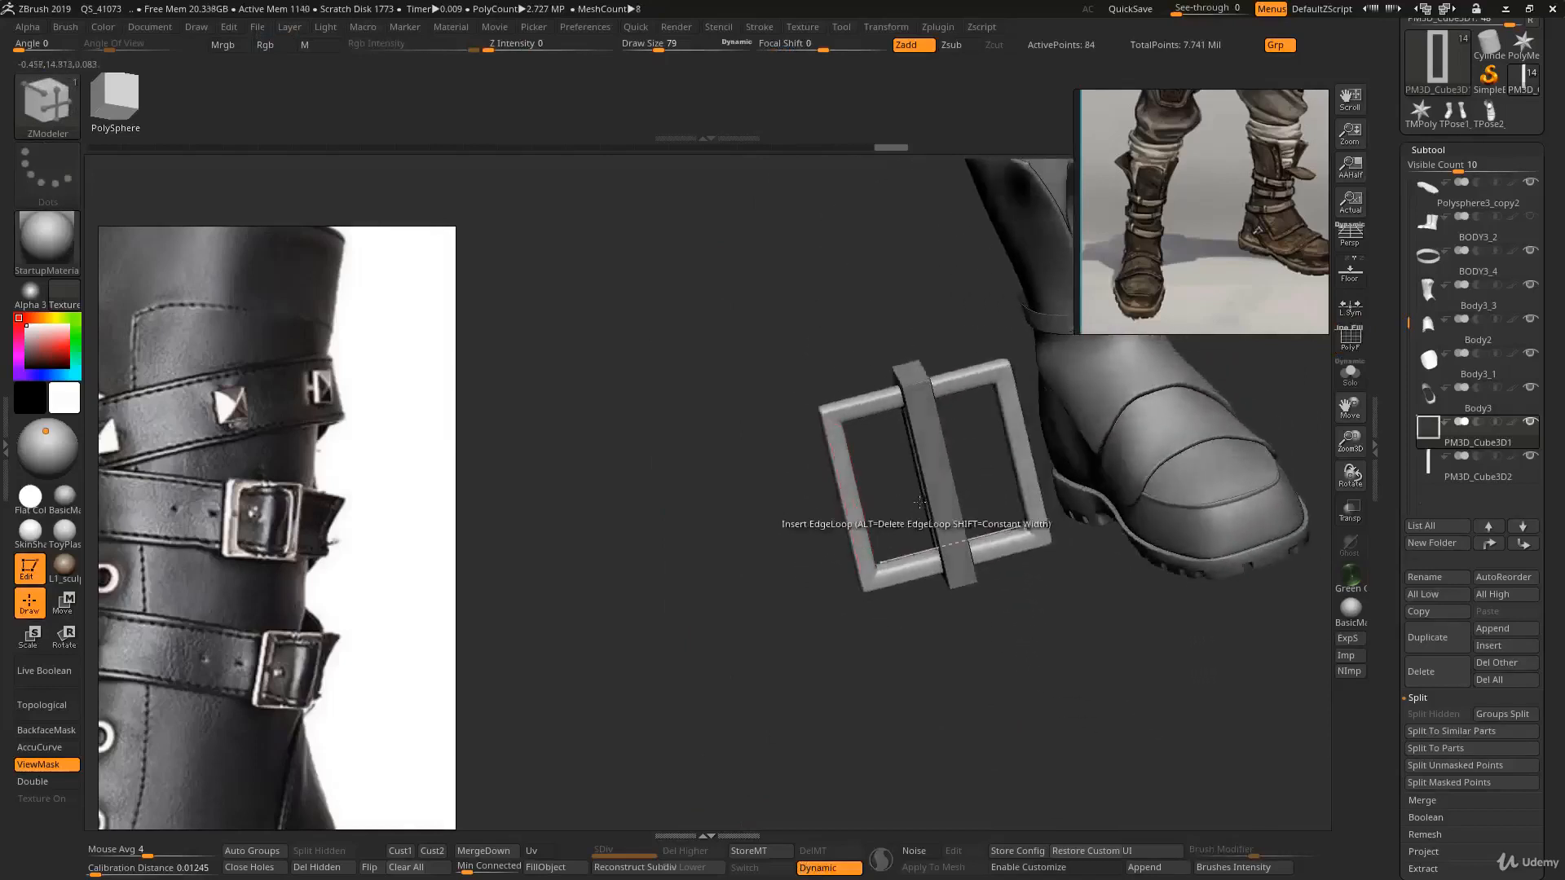
- Select the strap subtool and scale it with the Gizmo to fit through the buckle frame
key(r)
key(q)
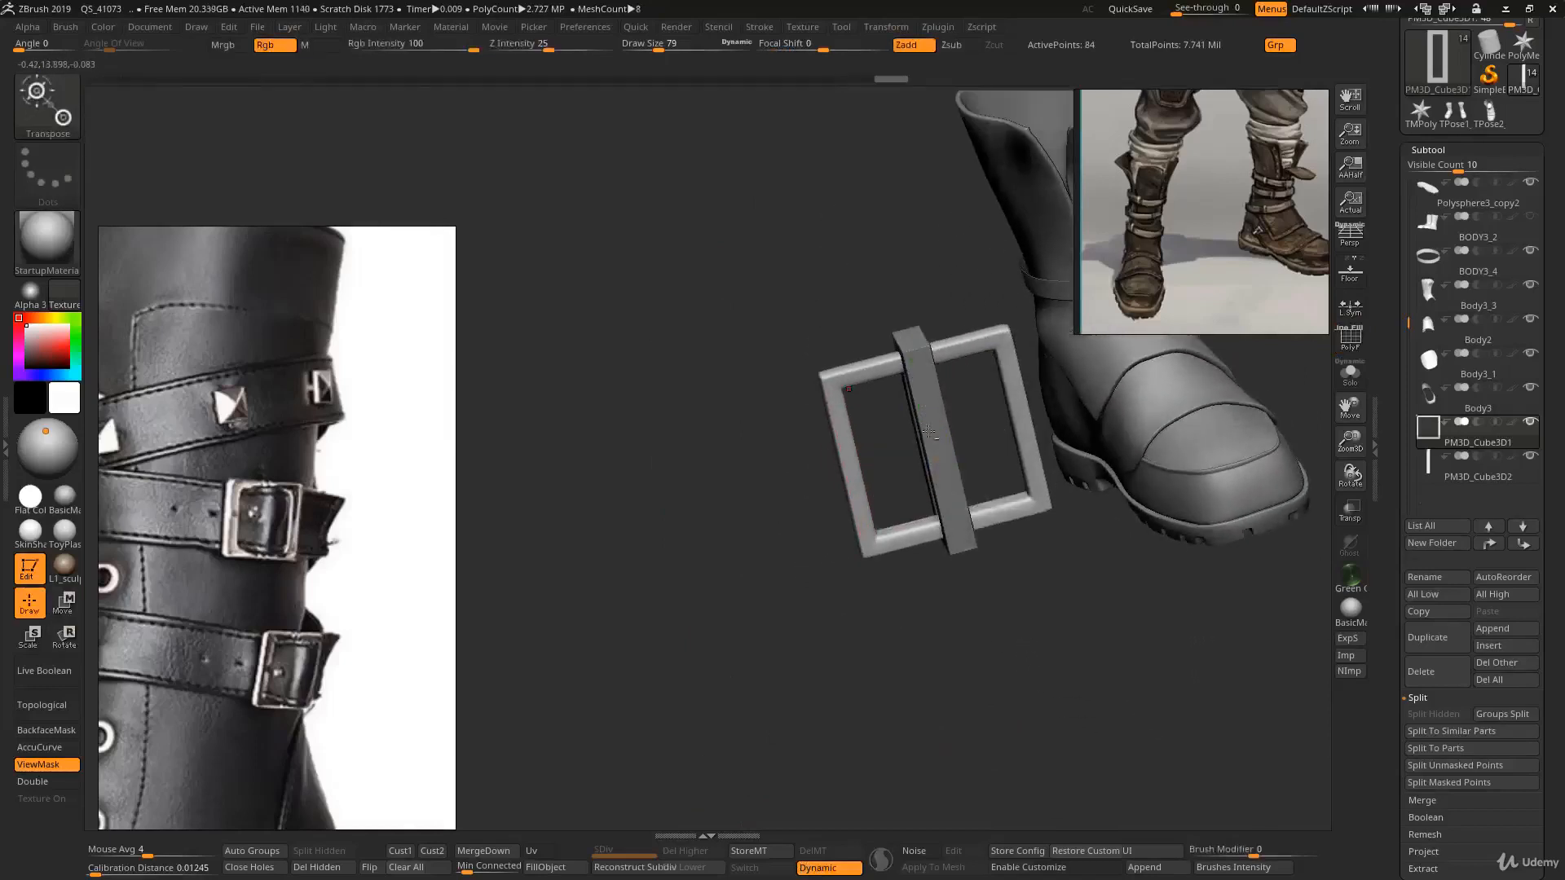
alt+click(929, 419)
mouse_move(929, 419)
right_down()
mouse_move(964, 383)
mouse_move(938, 419)
right_up()
key(w)
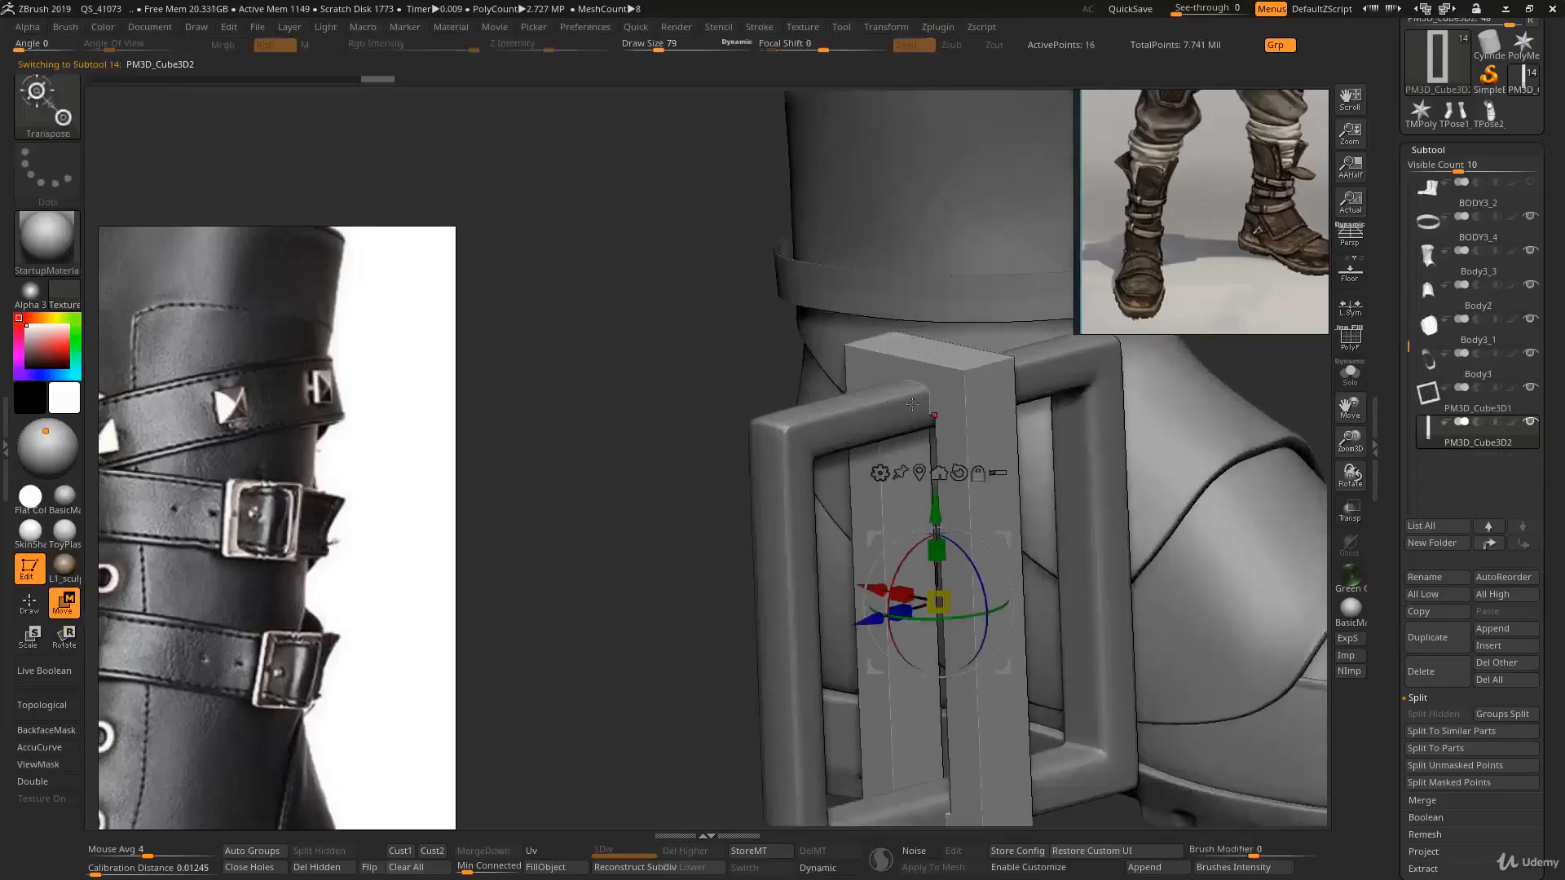
shift+right_drag(903, 420, 895, 347)
key(shift+f)
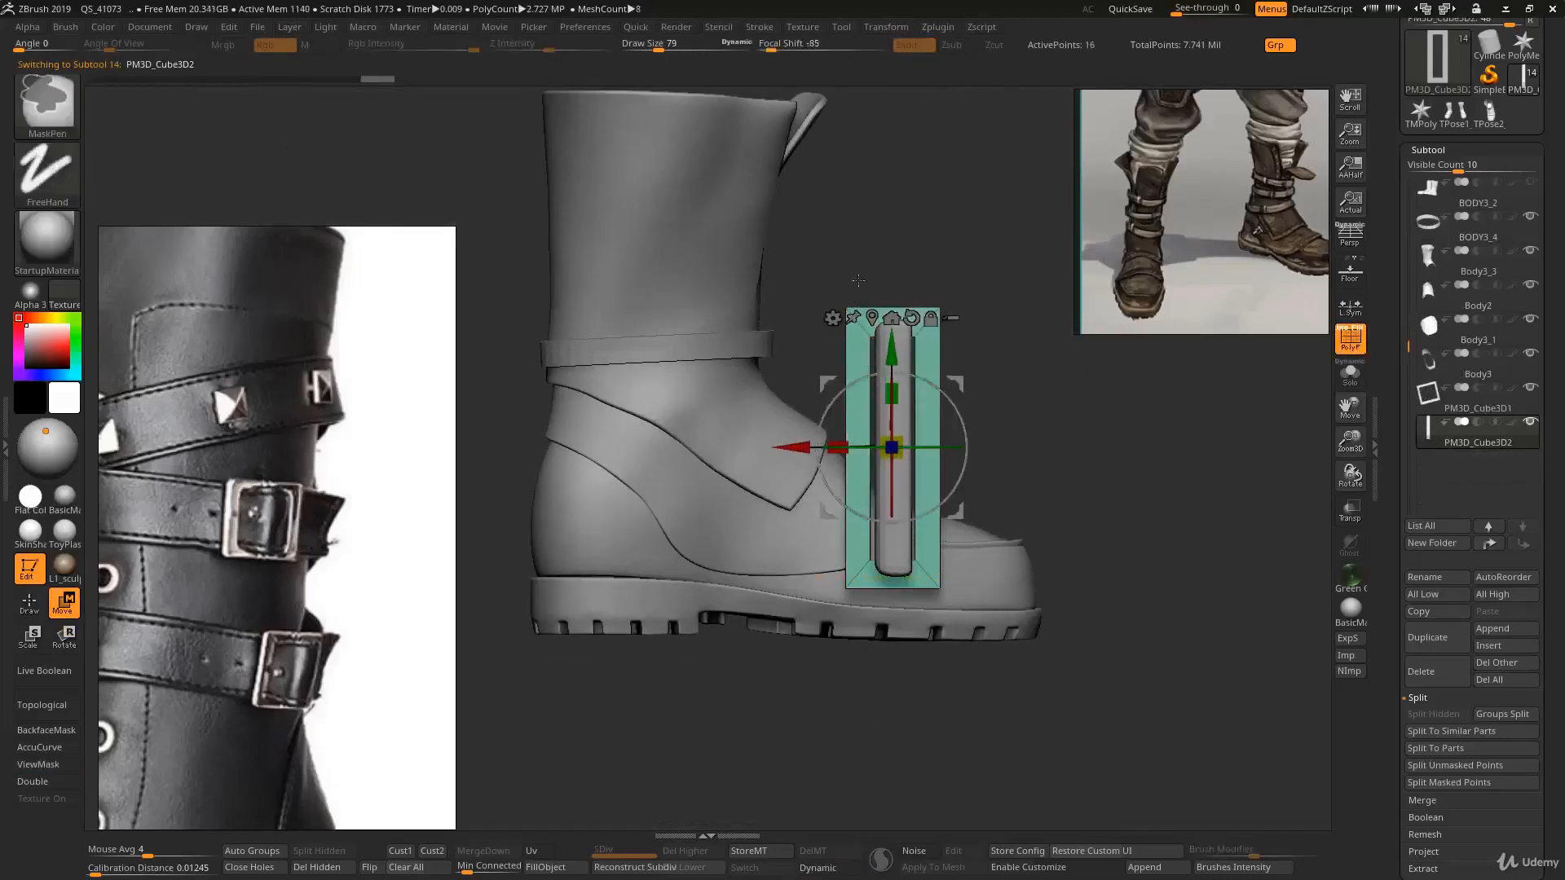
ctrl+drag(867, 406, 931, 607)
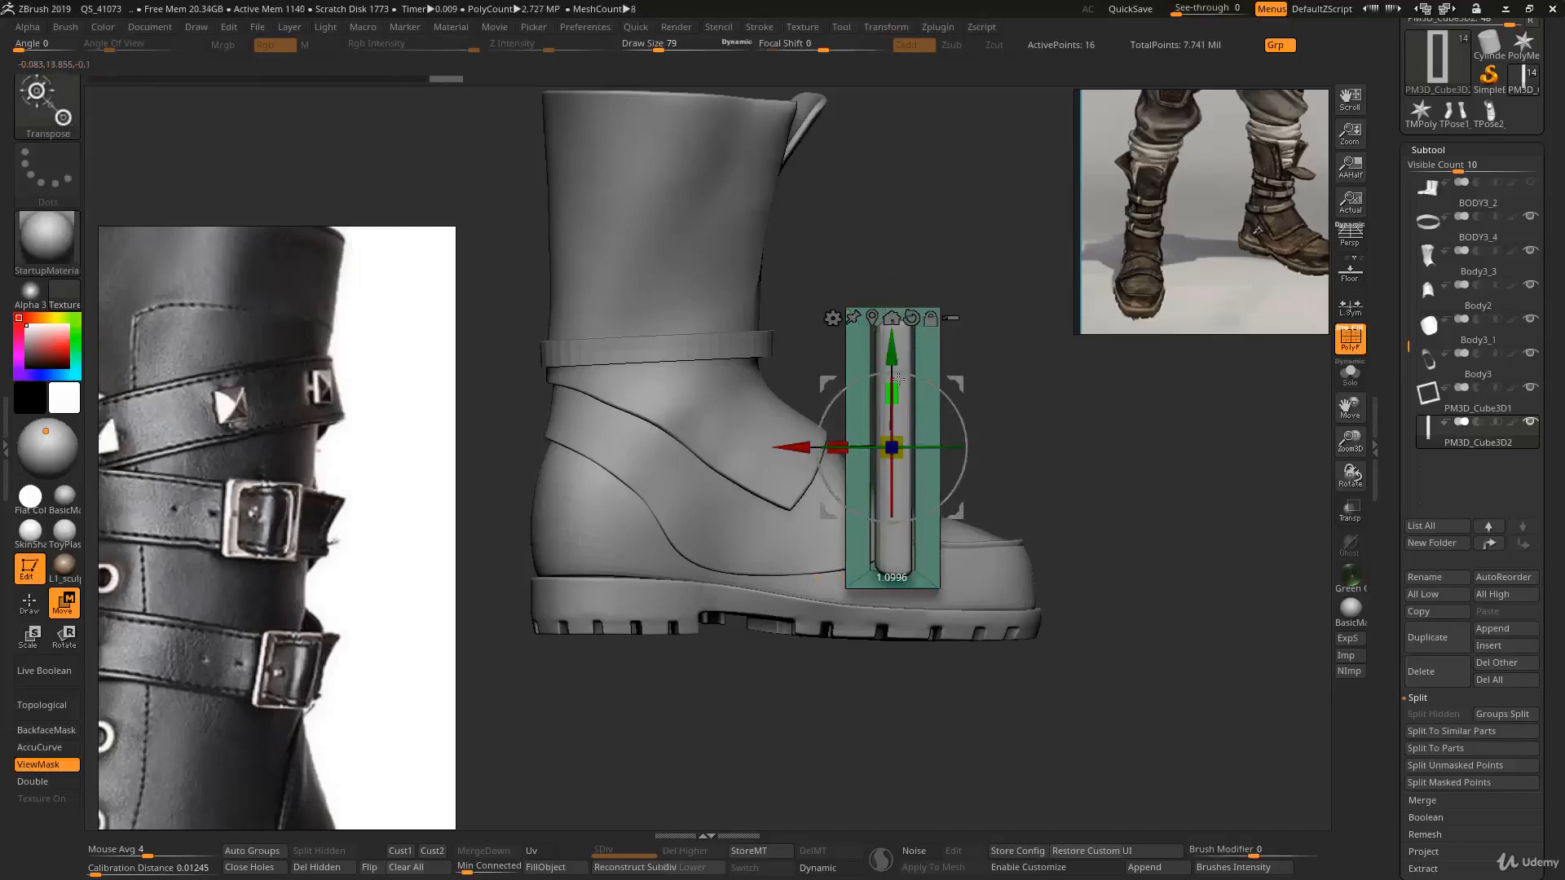
drag(1019, 375, 906, 355)
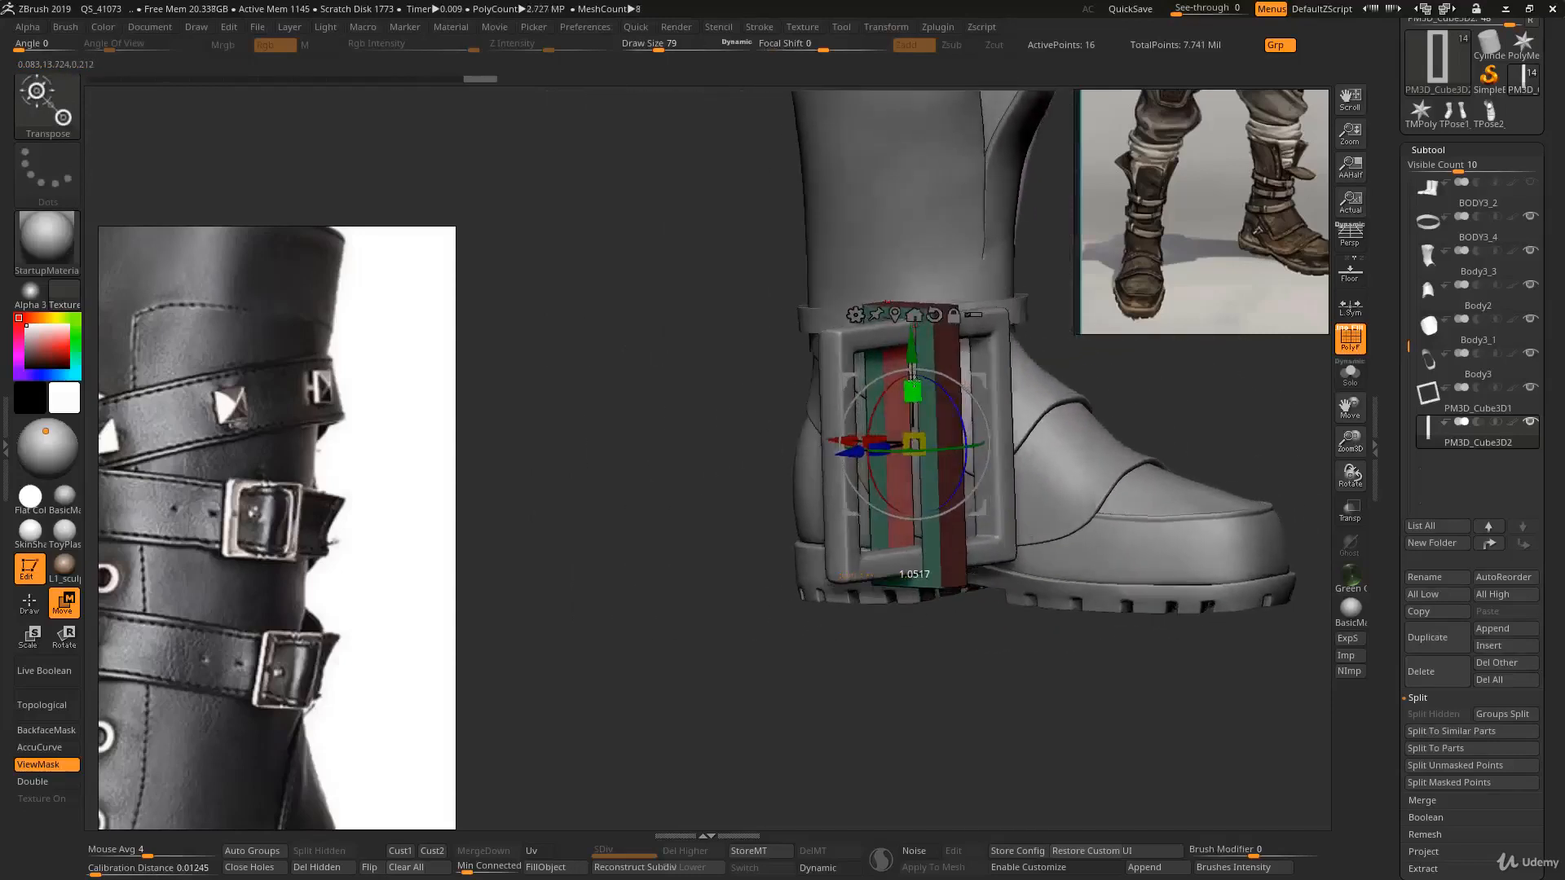
- Scale the strap thinner along its depth with the Gizmo so it sits inside the frame
ctrl+drag(751, 252, 737, 285)
mouse_move(717, 391)
mouse_down()
mouse_move(692, 412)
mouse_move(713, 420)
mouse_up()
key(q)
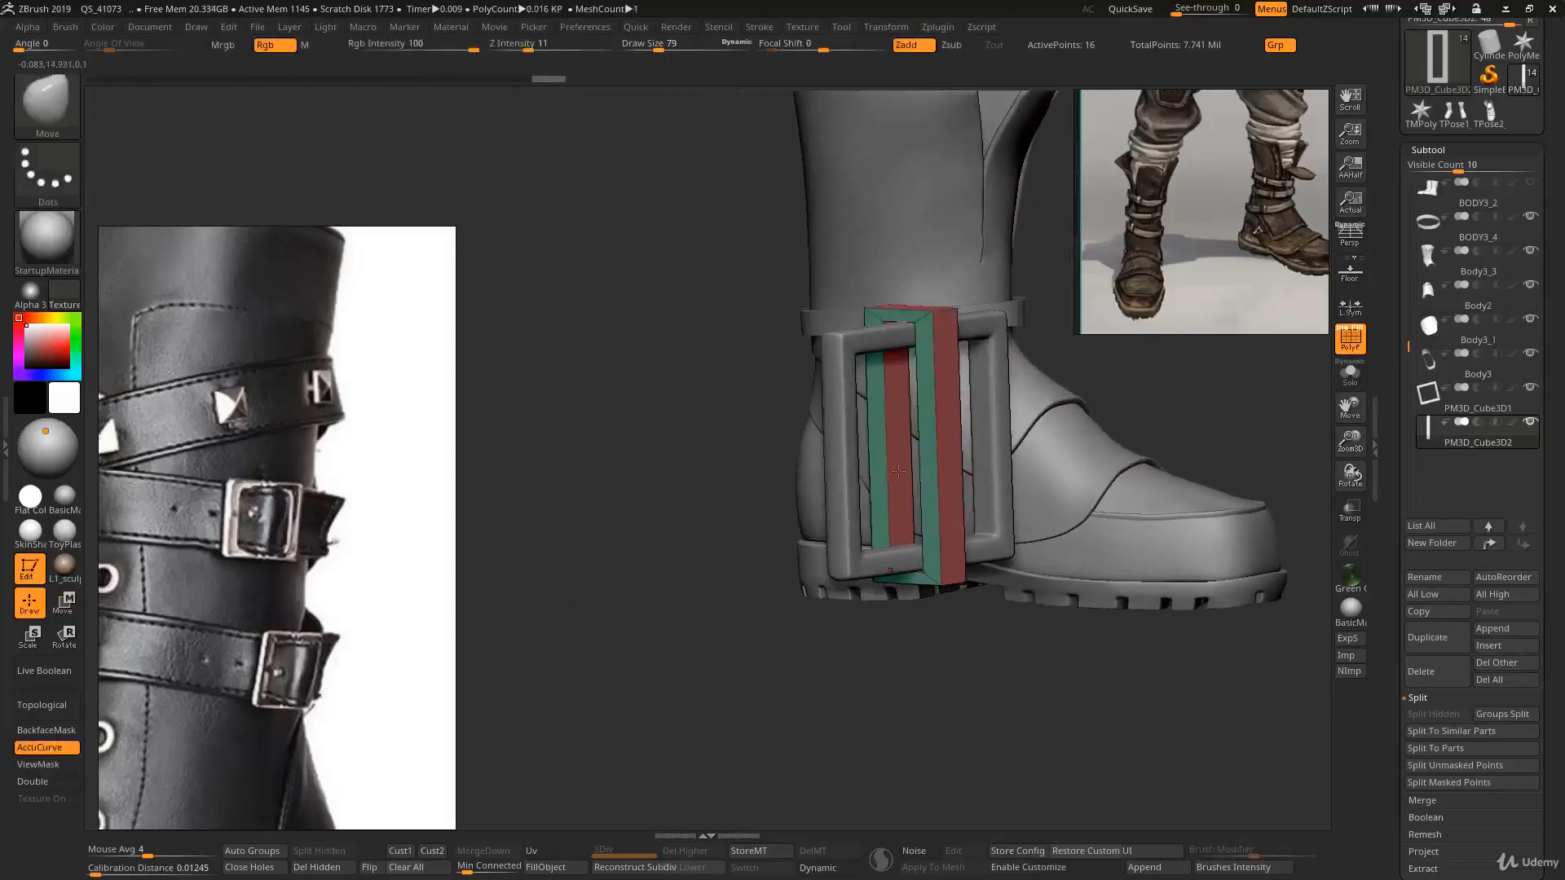
key(w)
ctrl+right_drag(933, 390, 915, 411)
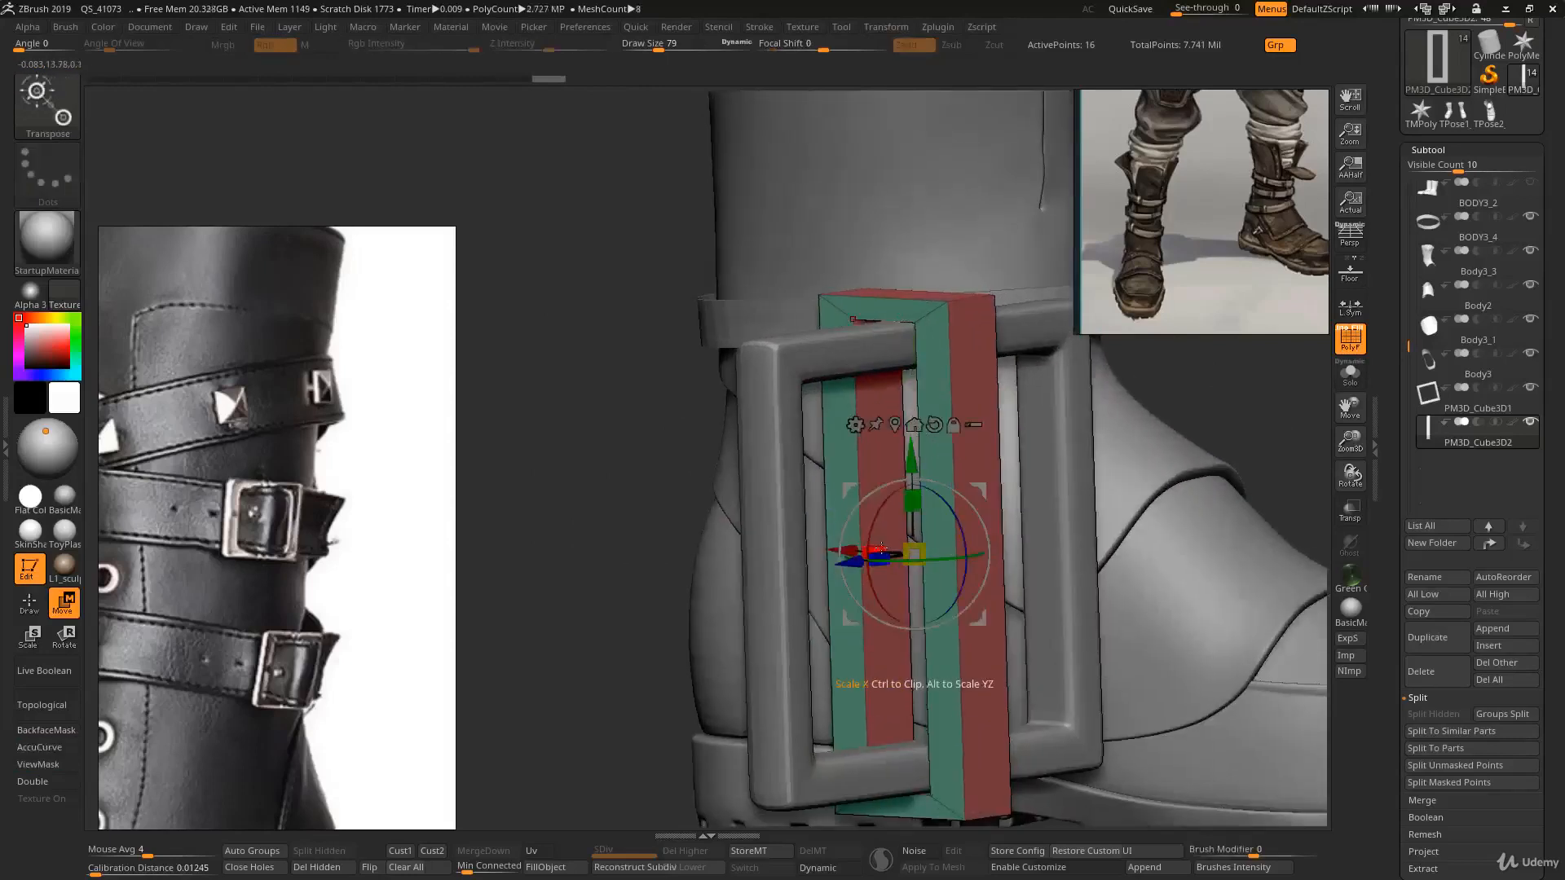
mouse_move(881, 547)
mouse_down()
mouse_move(937, 566)
mouse_move(898, 558)
mouse_up()
ctrl+right_drag(909, 557, 937, 656)
key(q)
- Switch to ZModeler and insert an edge loop near the strap's upper end
alt+right_drag(937, 656, 921, 412)
mouse_move(921, 411)
right_down()
mouse_move(864, 402)
mouse_move(949, 383)
right_up()
key(d)
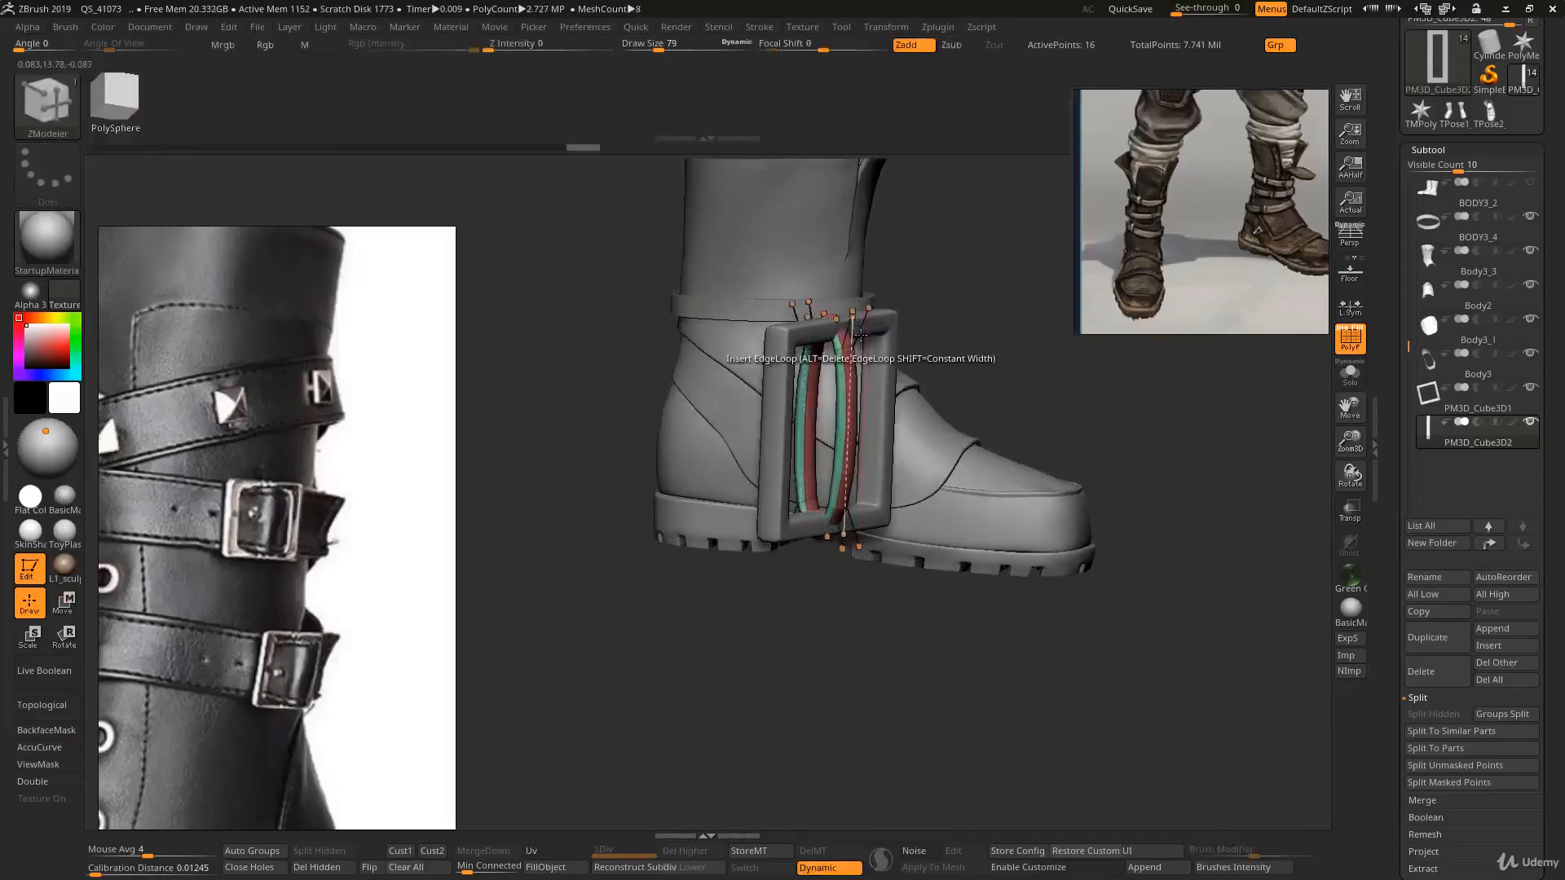
key(shift+d)
ctrl+right_drag(865, 330, 998, 423)
ctrl+right_drag(844, 308, 820, 462)
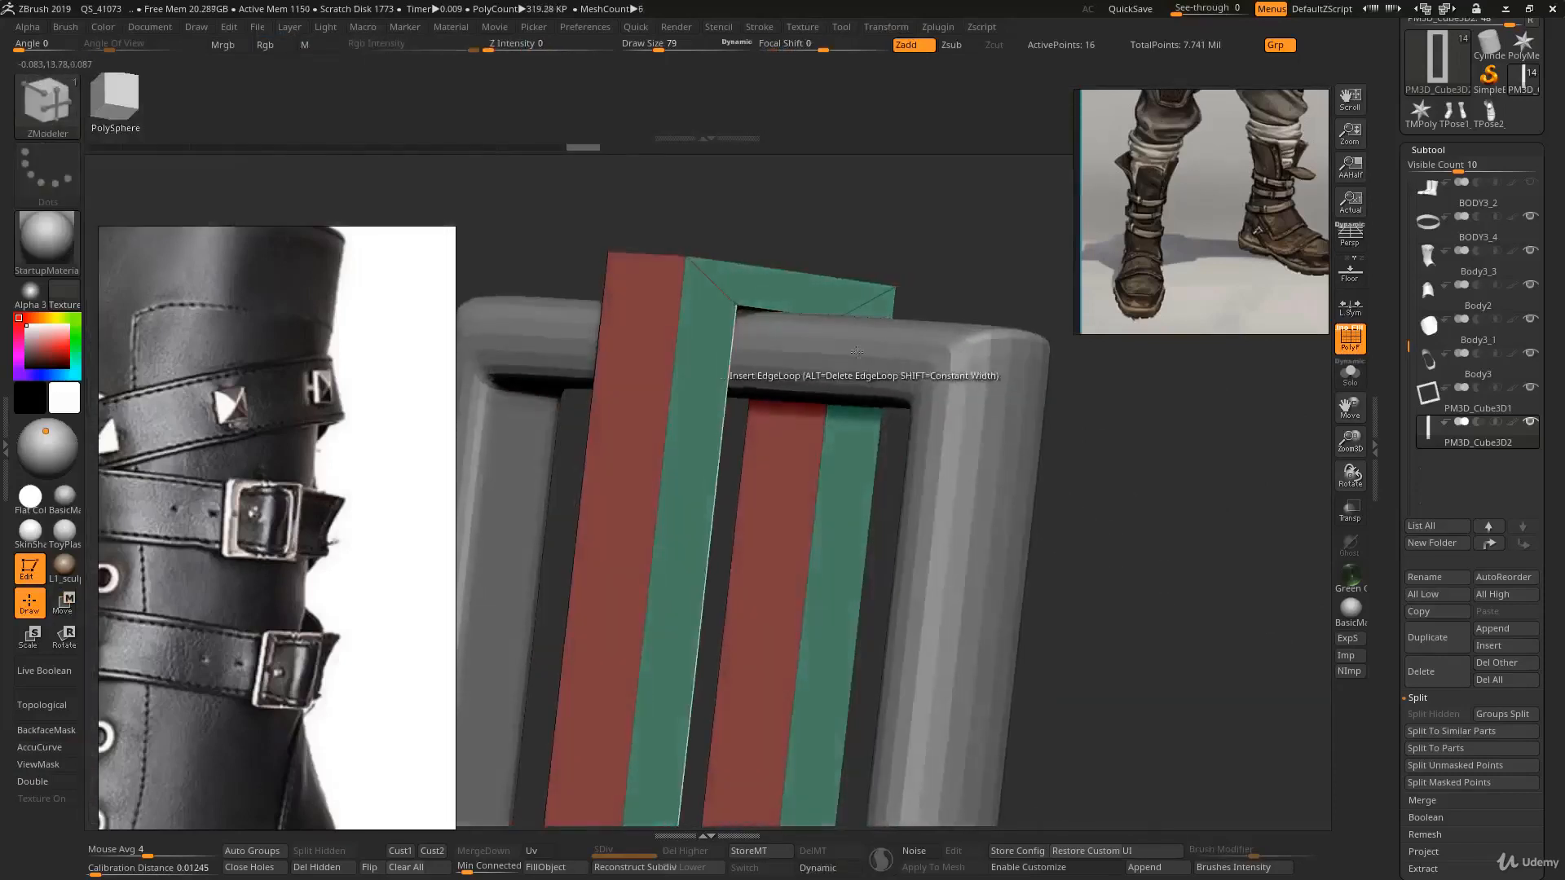
click(820, 461)
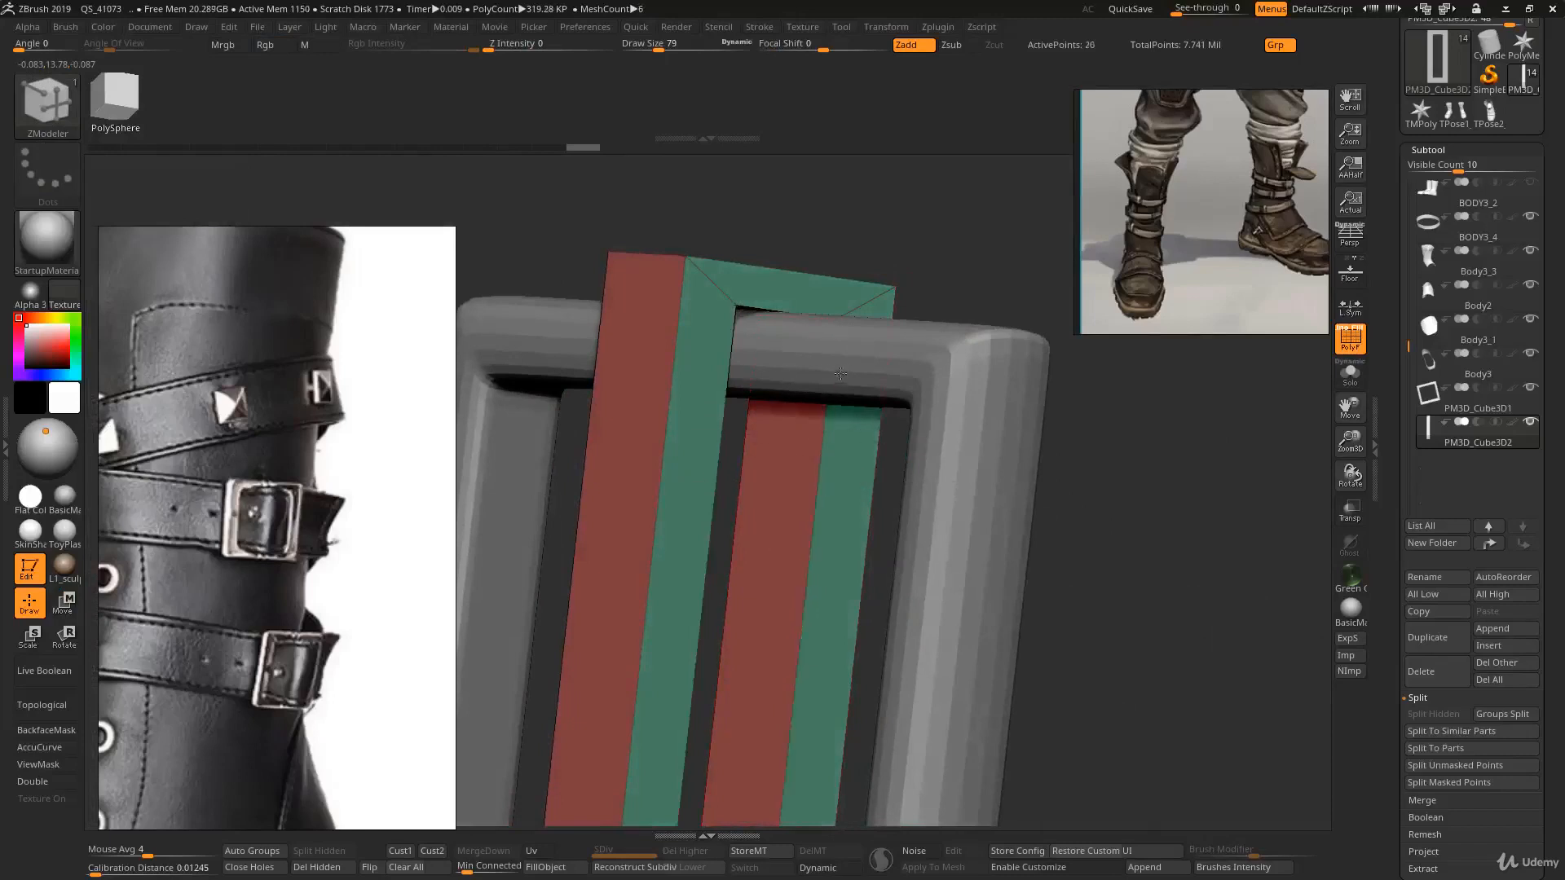
right_drag(806, 310, 762, 308)
click(764, 301)
key(ctrl+z)
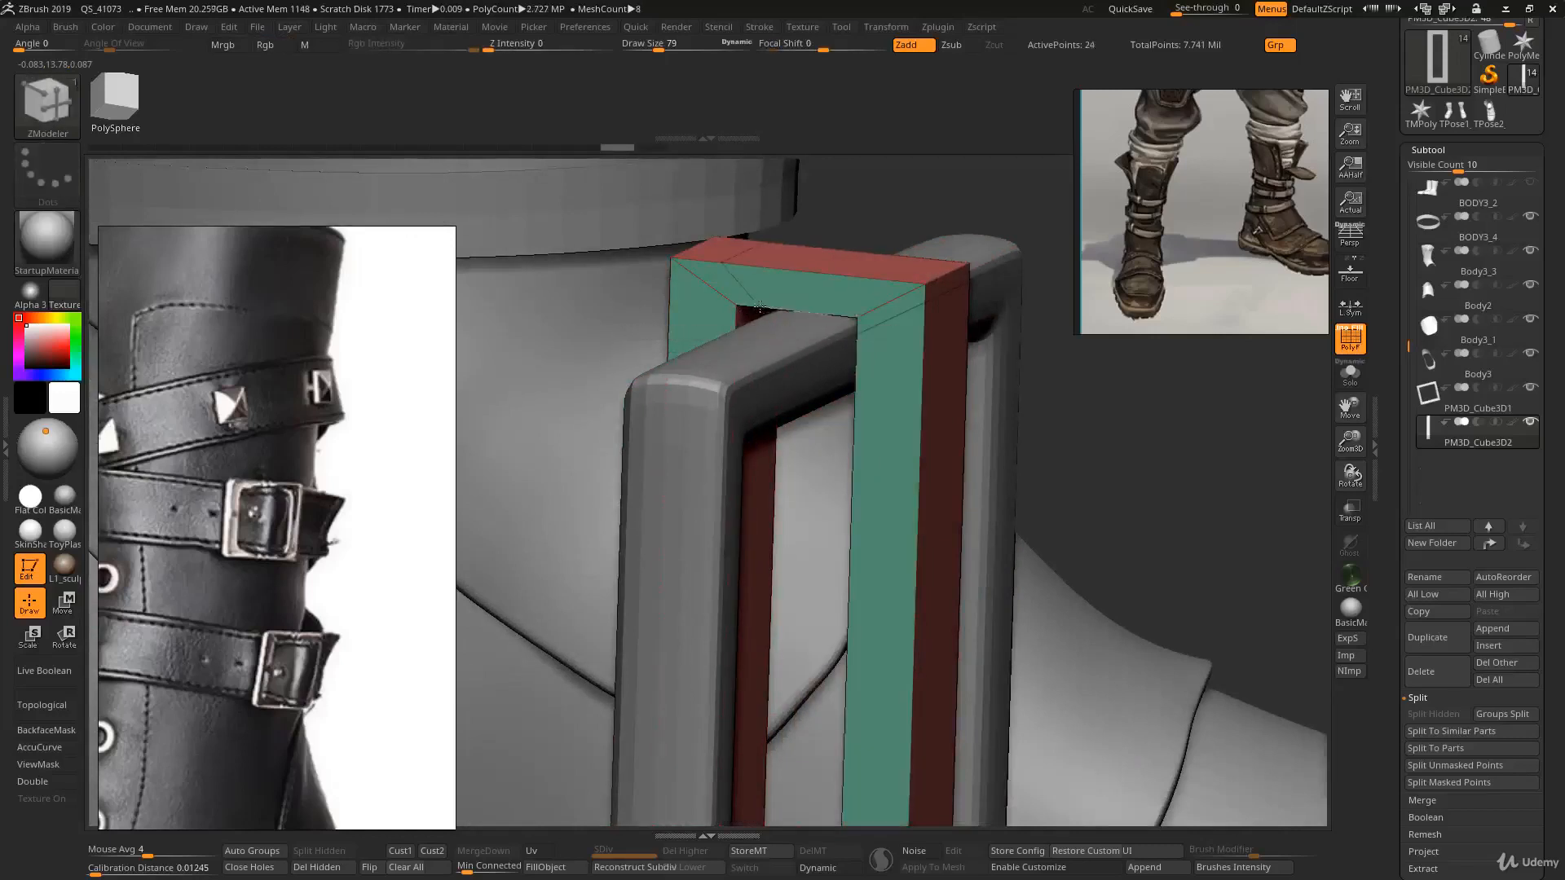
- Insert an edge loop close to the strap's upper corner edge
mouse_move(760, 337)
right_down()
mouse_move(797, 322)
mouse_move(731, 343)
right_up()
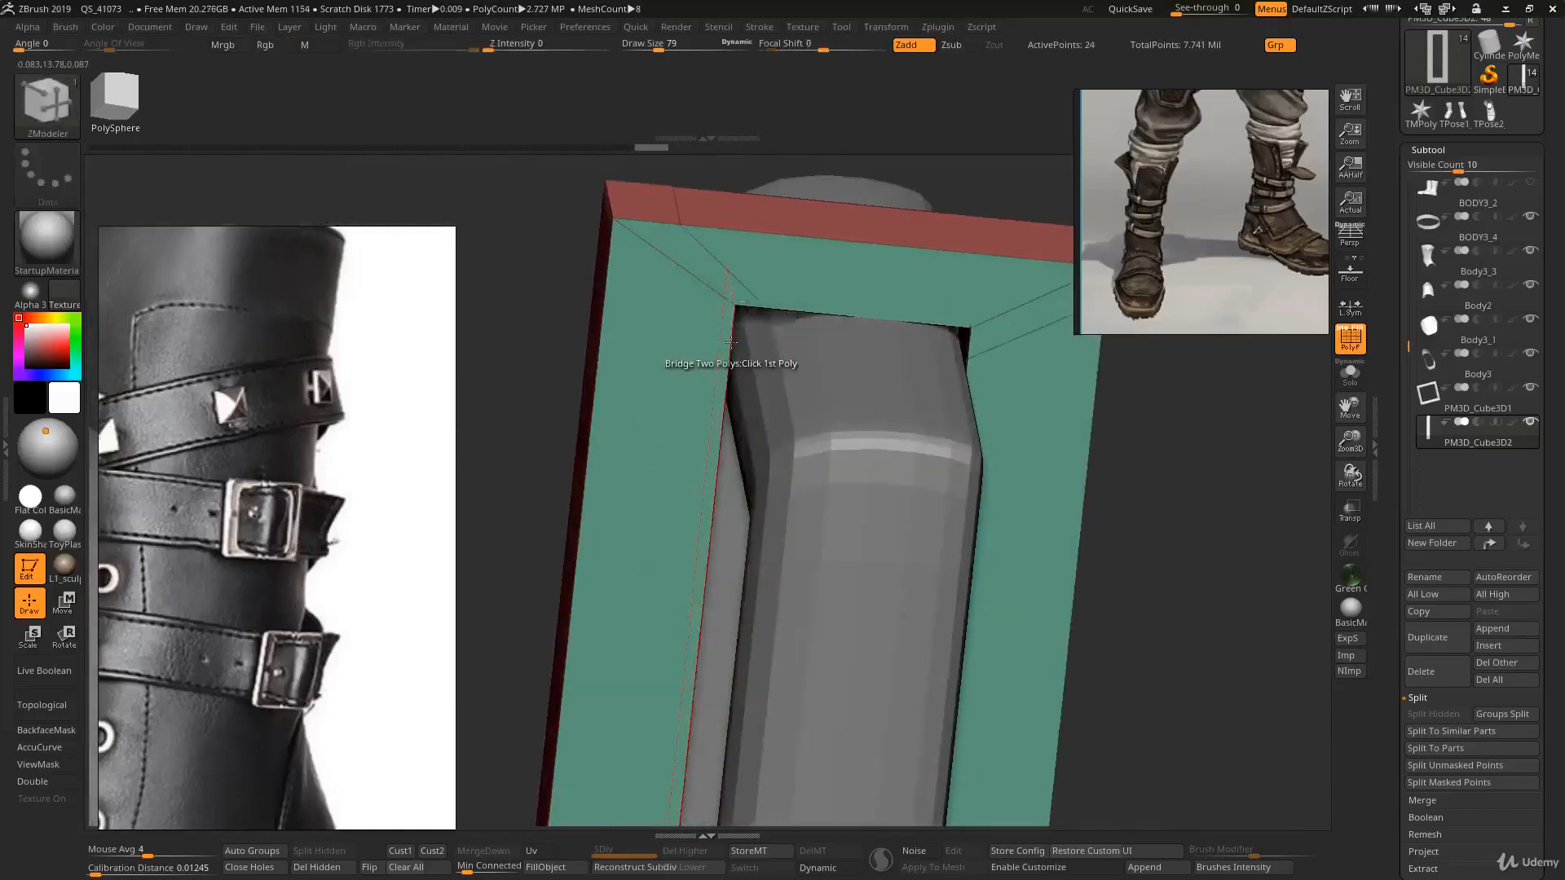
right_drag(610, 327, 617, 312)
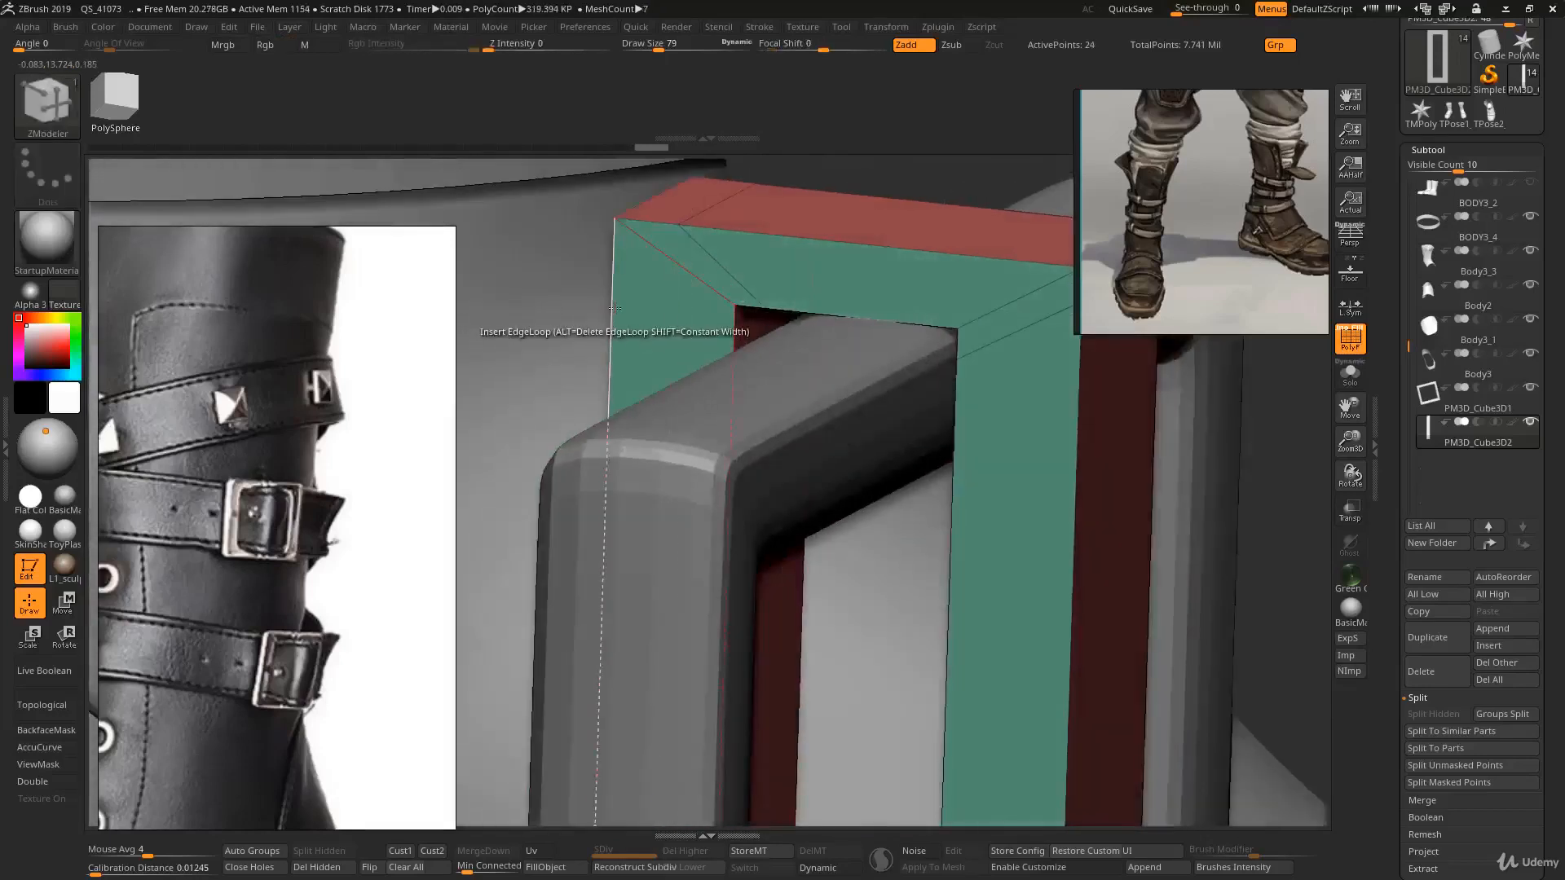
click(612, 306)
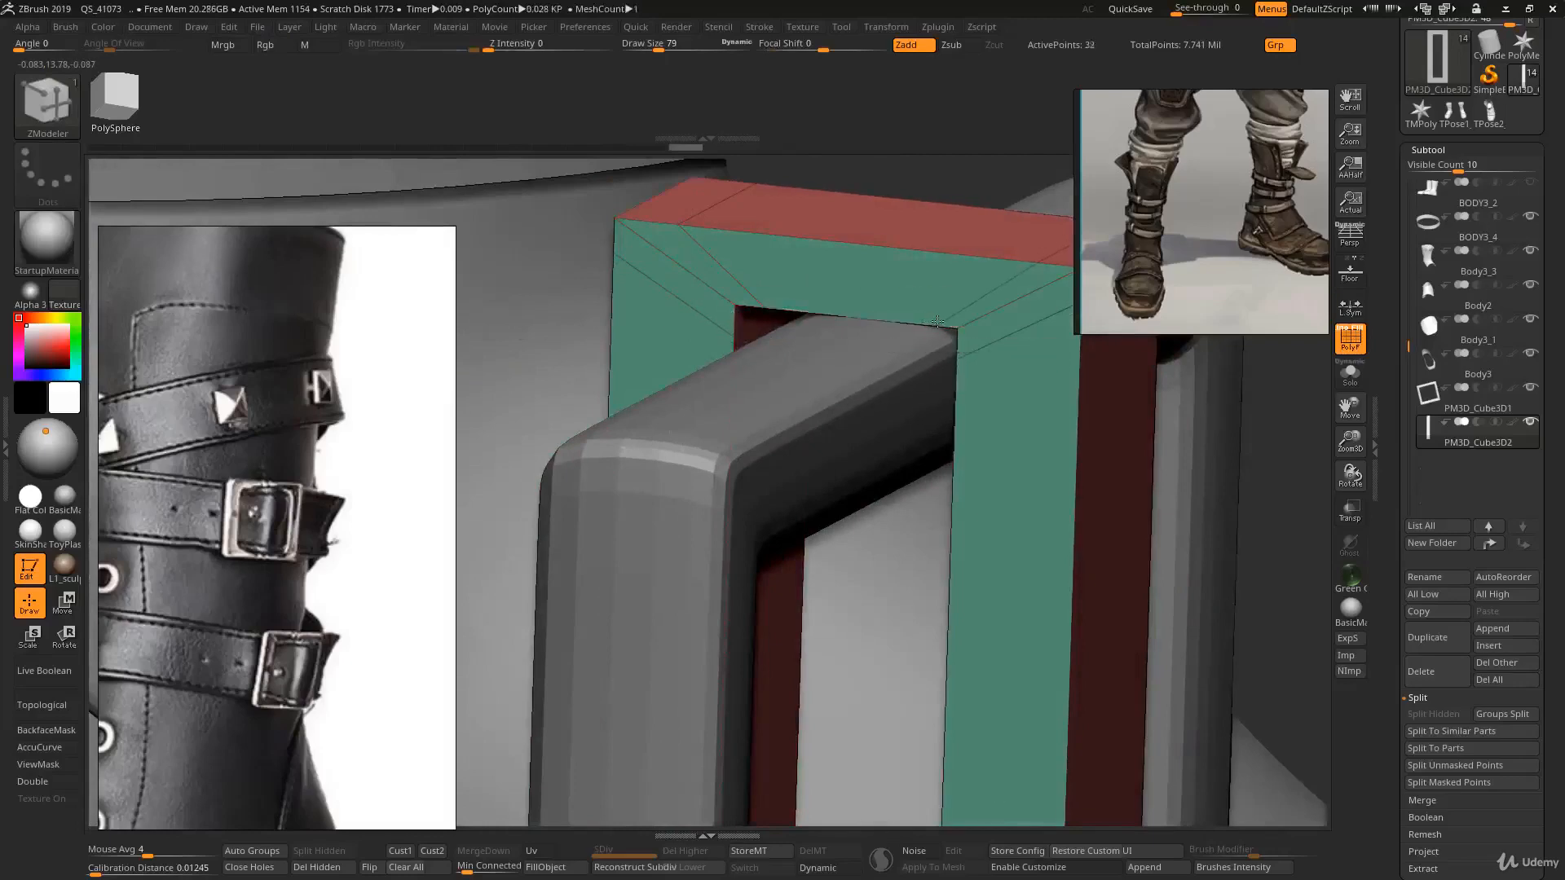
- Insert edge loops close to the strap's lower corners
ctrl+right_drag(933, 346, 858, 346)
ctrl+right_drag(858, 347, 880, 541)
click(907, 524)
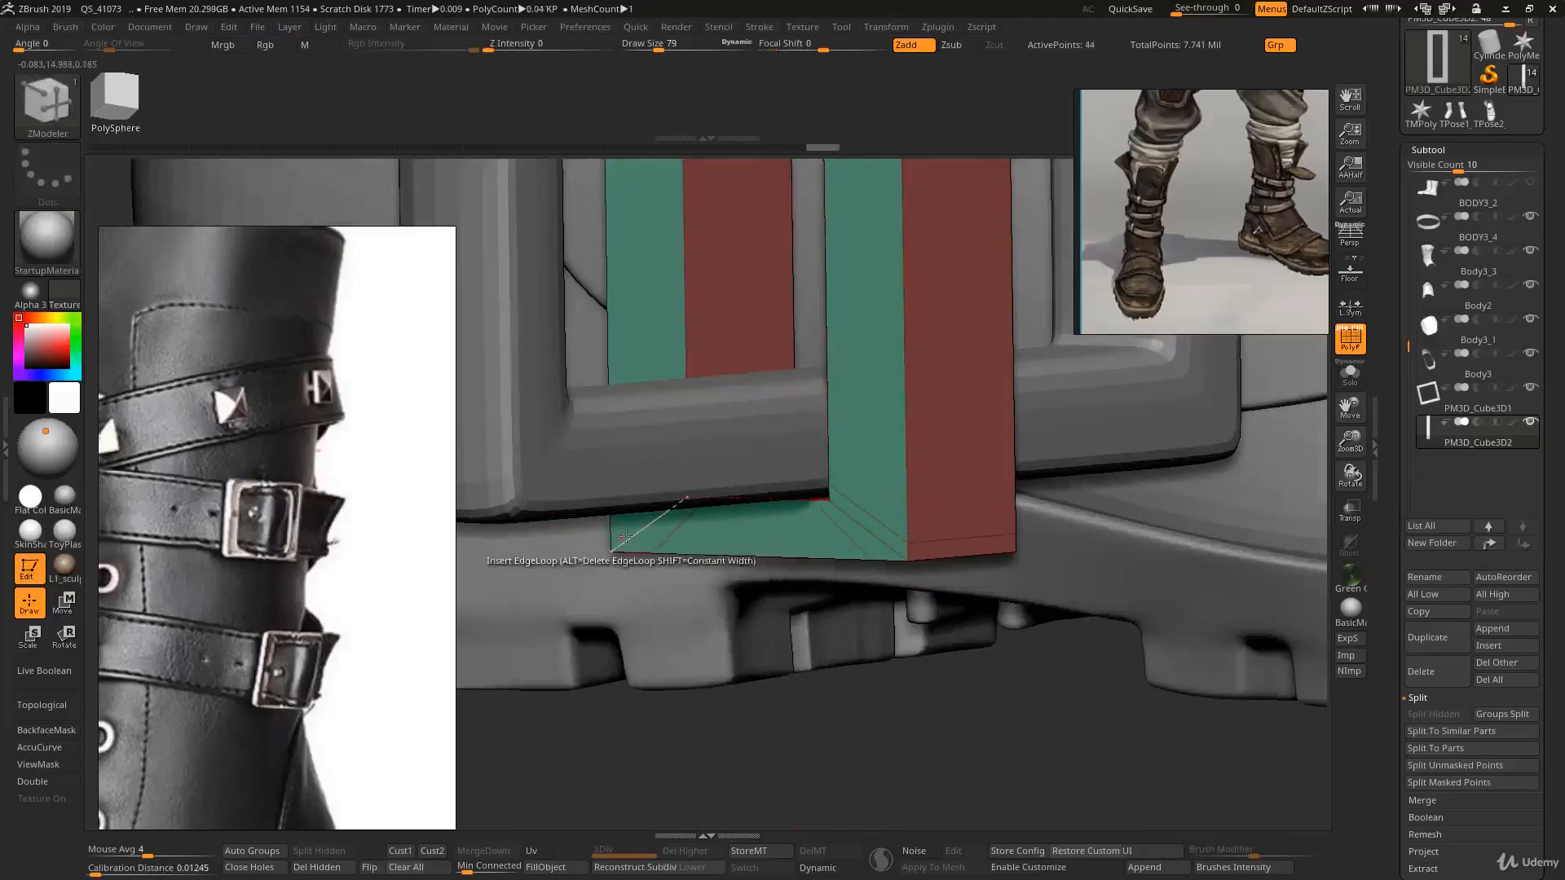
right_drag(606, 540, 675, 460)
click(597, 507)
- Preview the strap with dynamic subdivision and polyframe display to check its edges
key(d)
right_drag(675, 460, 734, 456)
key(shift+f)
mouse_move(734, 457)
ctrl+right_down()
mouse_move(748, 411)
mouse_move(774, 456)
mouse_move(745, 408)
mouse_move(720, 253)
mouse_move(741, 507)
mouse_move(766, 498)
mouse_move(740, 477)
ctrl+right_up()
key(shift+d)
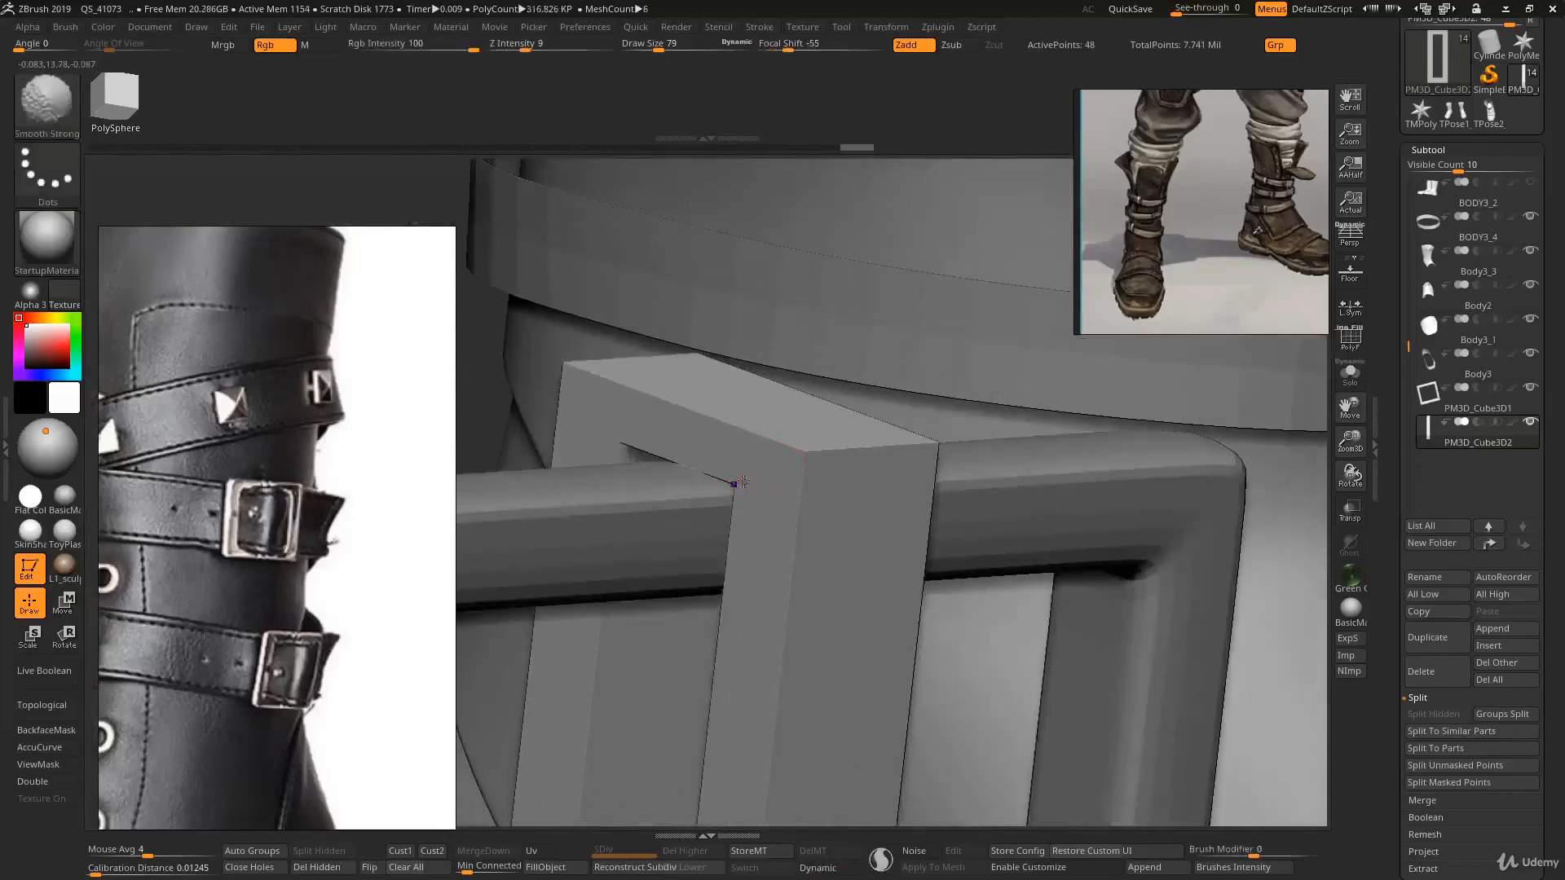
key(shift+f)
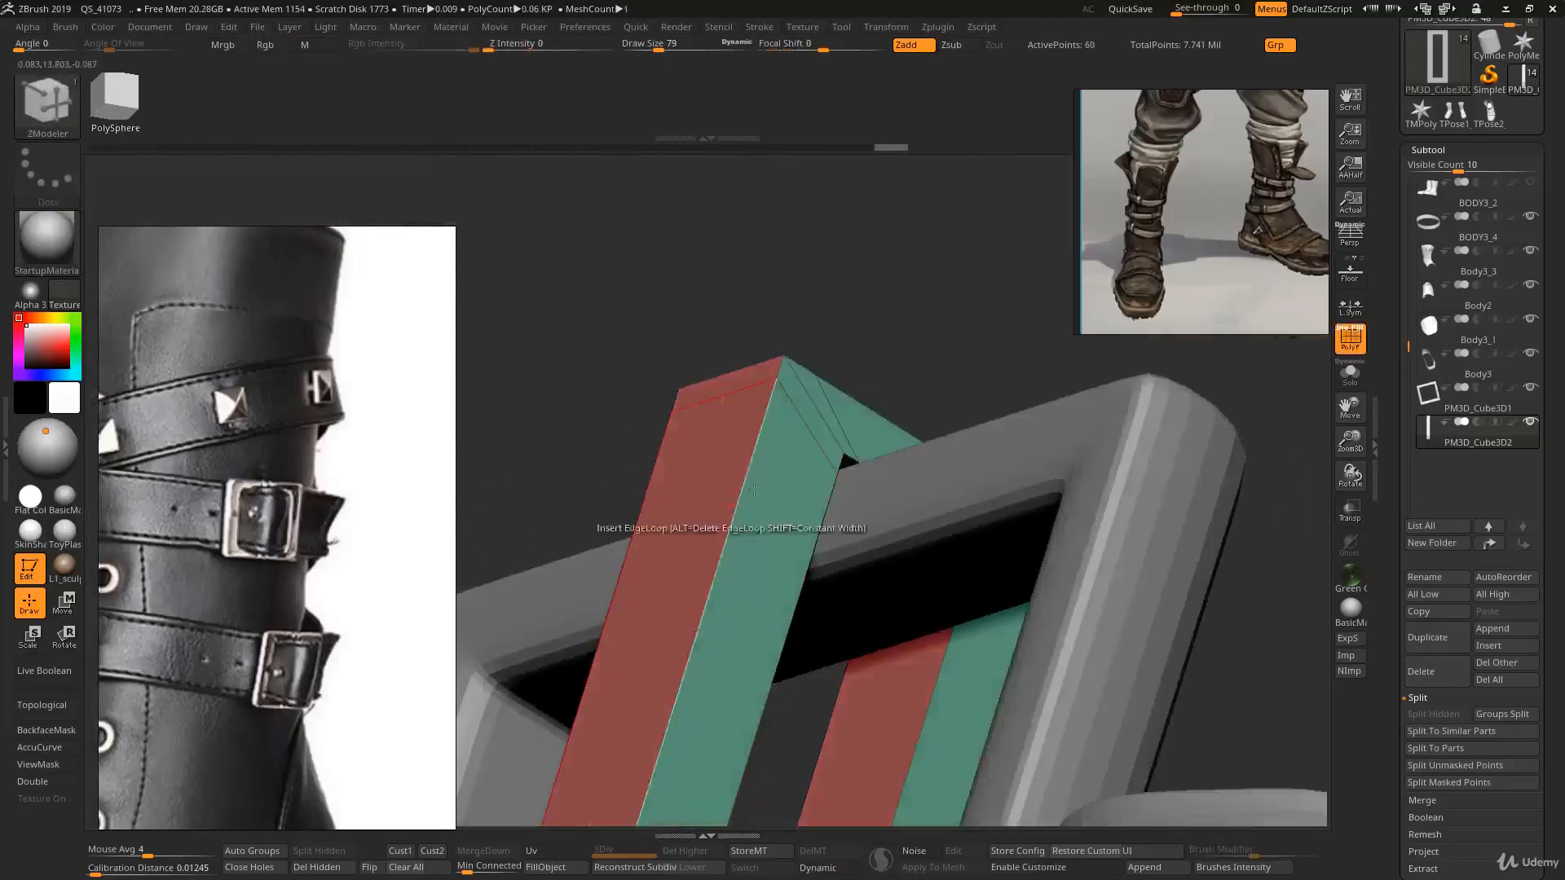
- Insert edge loops along the strap's inner side edges to tighten them
click(839, 446)
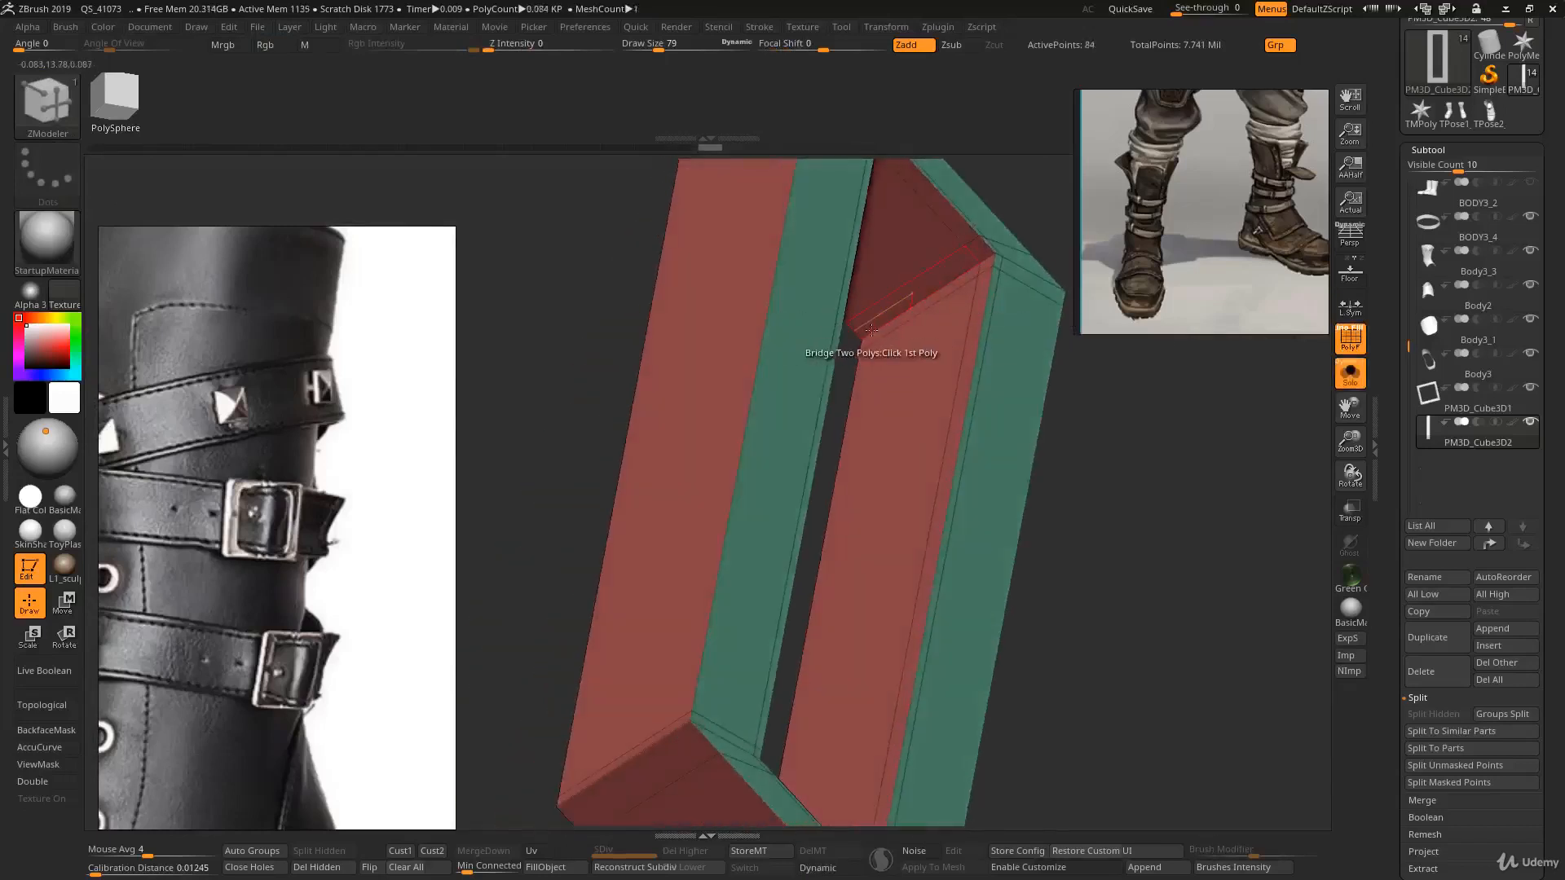
key(ctrl)
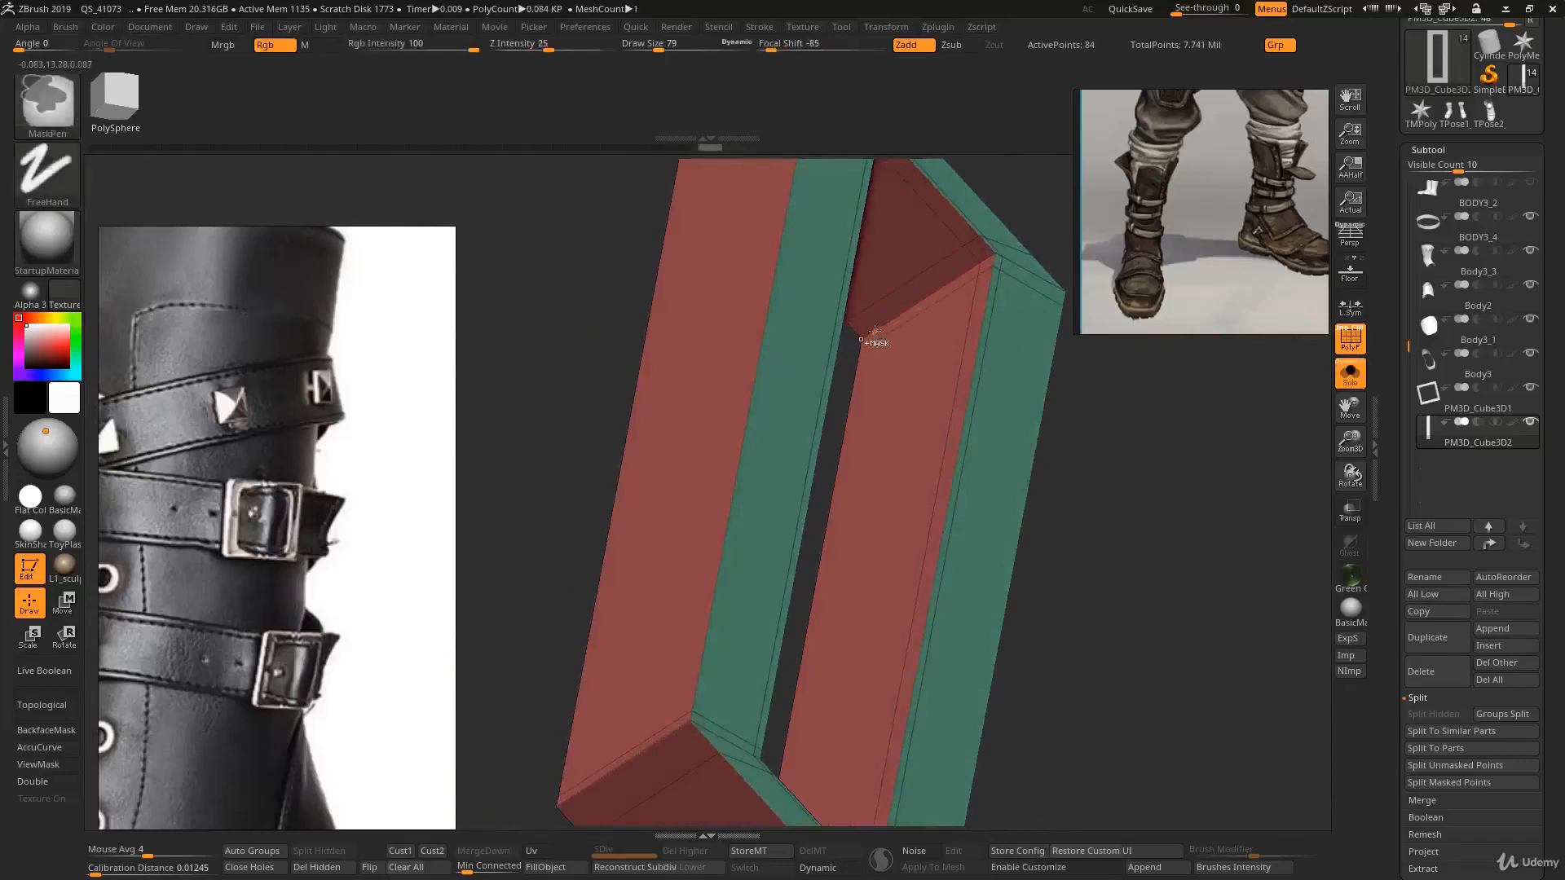
key(ctrl+z)
key(ctrl+shift+z)
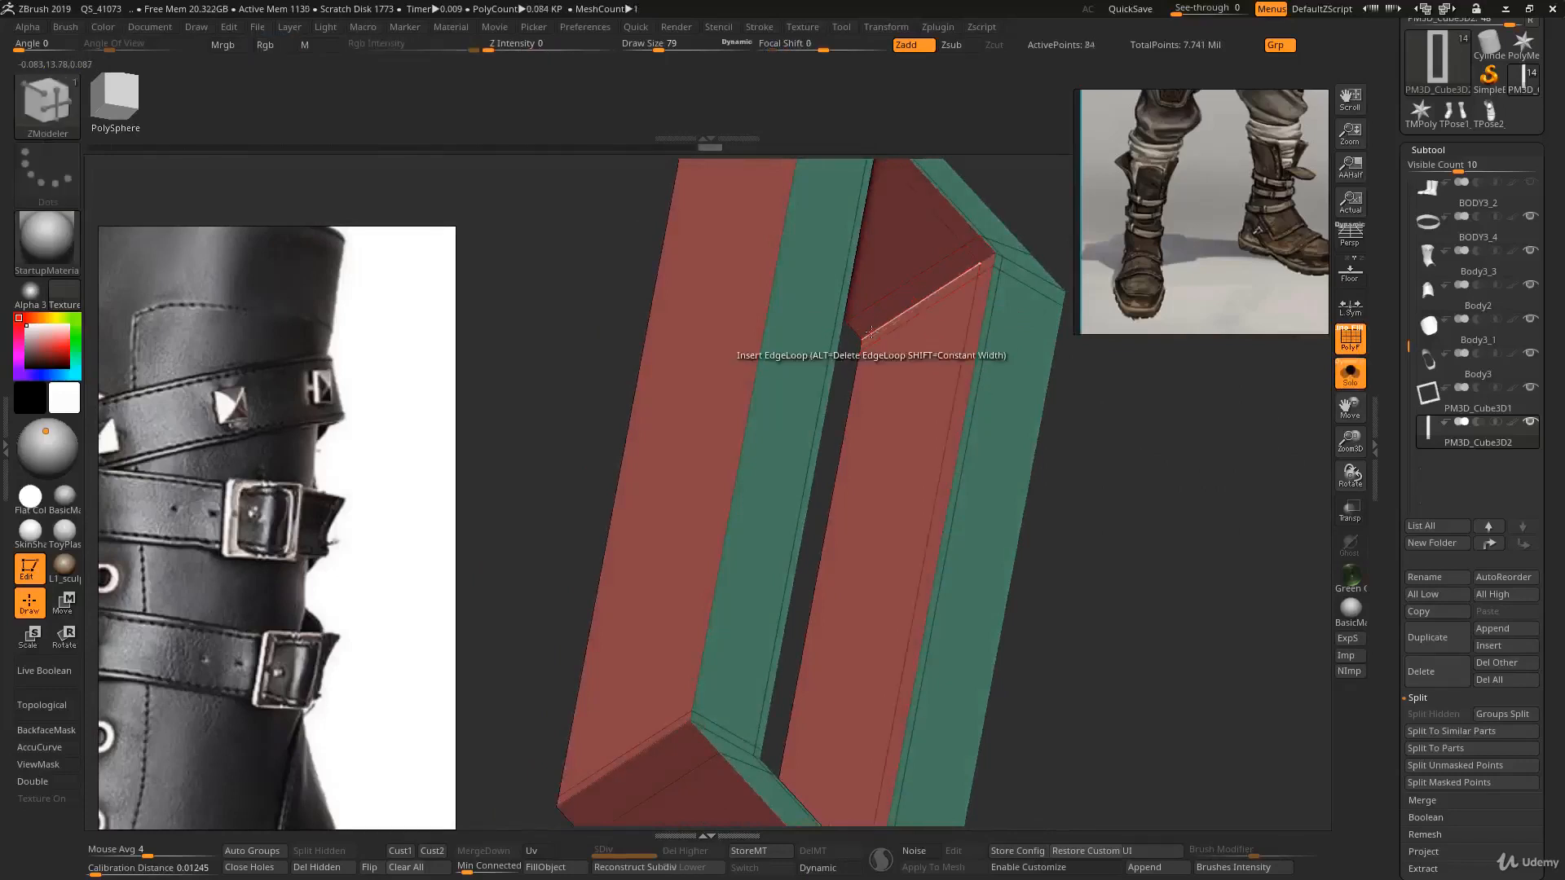
click(871, 331)
ctrl+right_drag(877, 337, 912, 391)
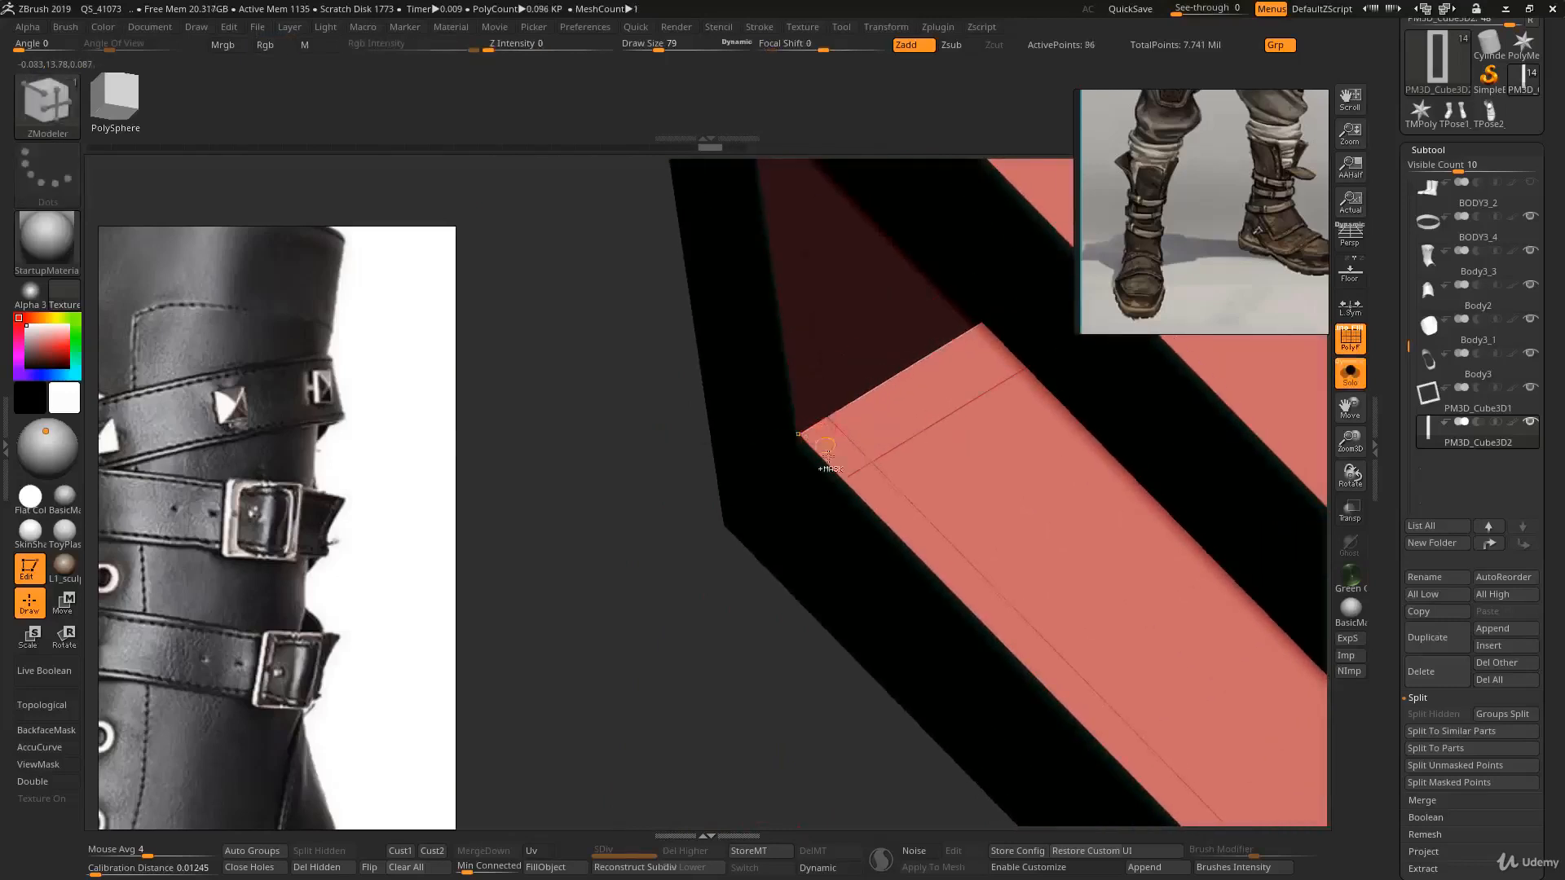
- Preview the smoothed strap and buckle with dynamic subdivision
key(d)
ctrl+right_drag(831, 492, 821, 401)
key(shift+f)
key(alt+s)
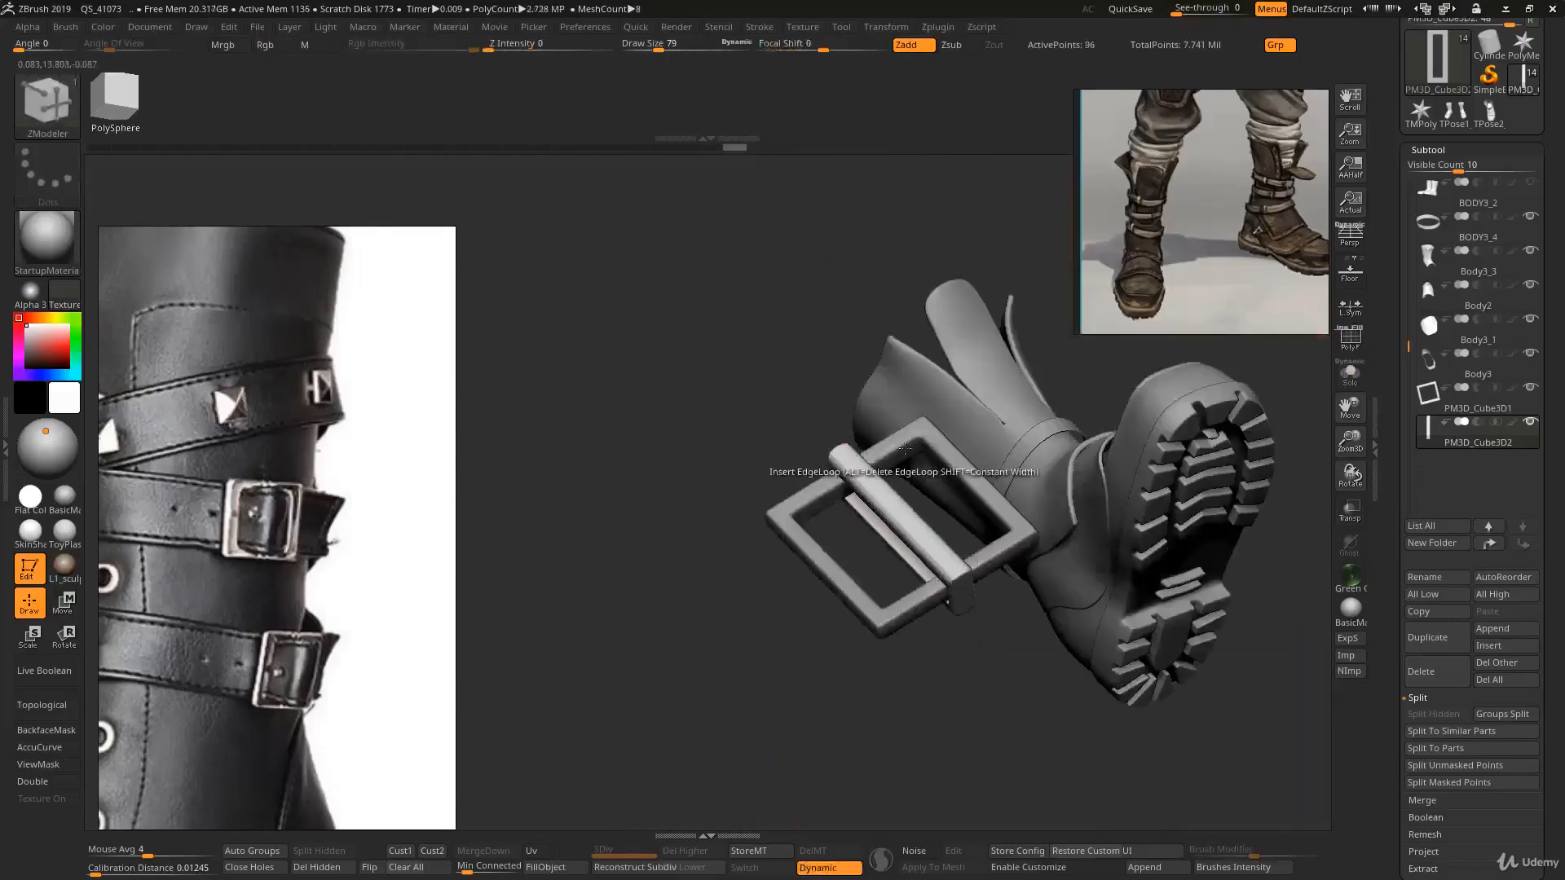
- Insert an edge loop across the middle of the strap and scale it inward to pinch the strap's waist
mouse_move(904, 448)
right_down()
mouse_move(866, 490)
mouse_move(901, 524)
mouse_move(847, 518)
mouse_move(884, 449)
right_up()
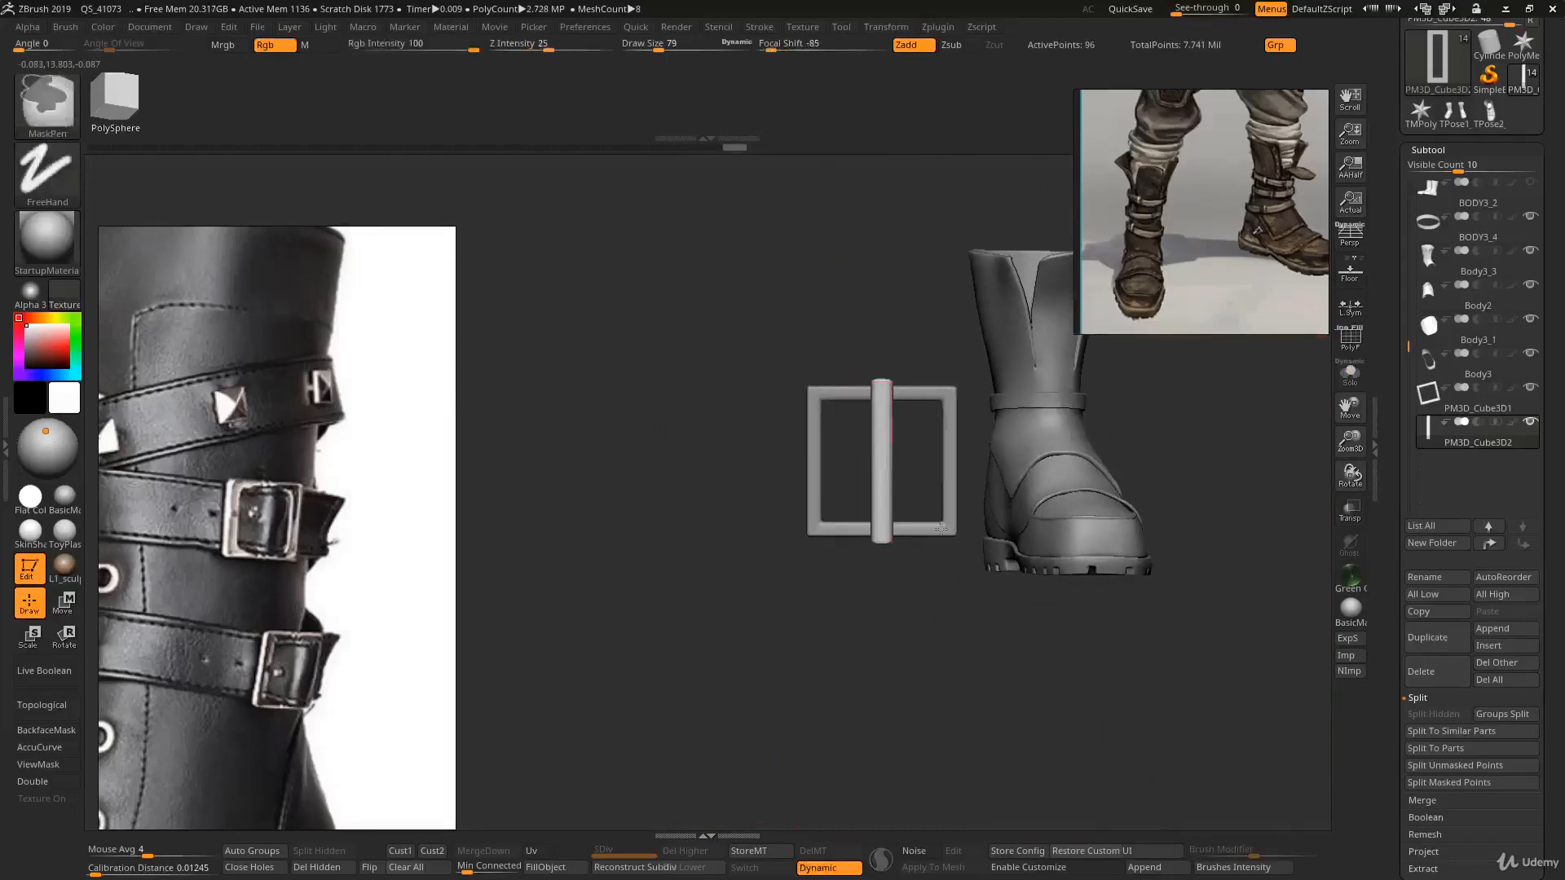
ctrl+right_drag(941, 529, 904, 534)
key(shift+f)
ctrl+right_drag(900, 385, 863, 439)
key(shift+d)
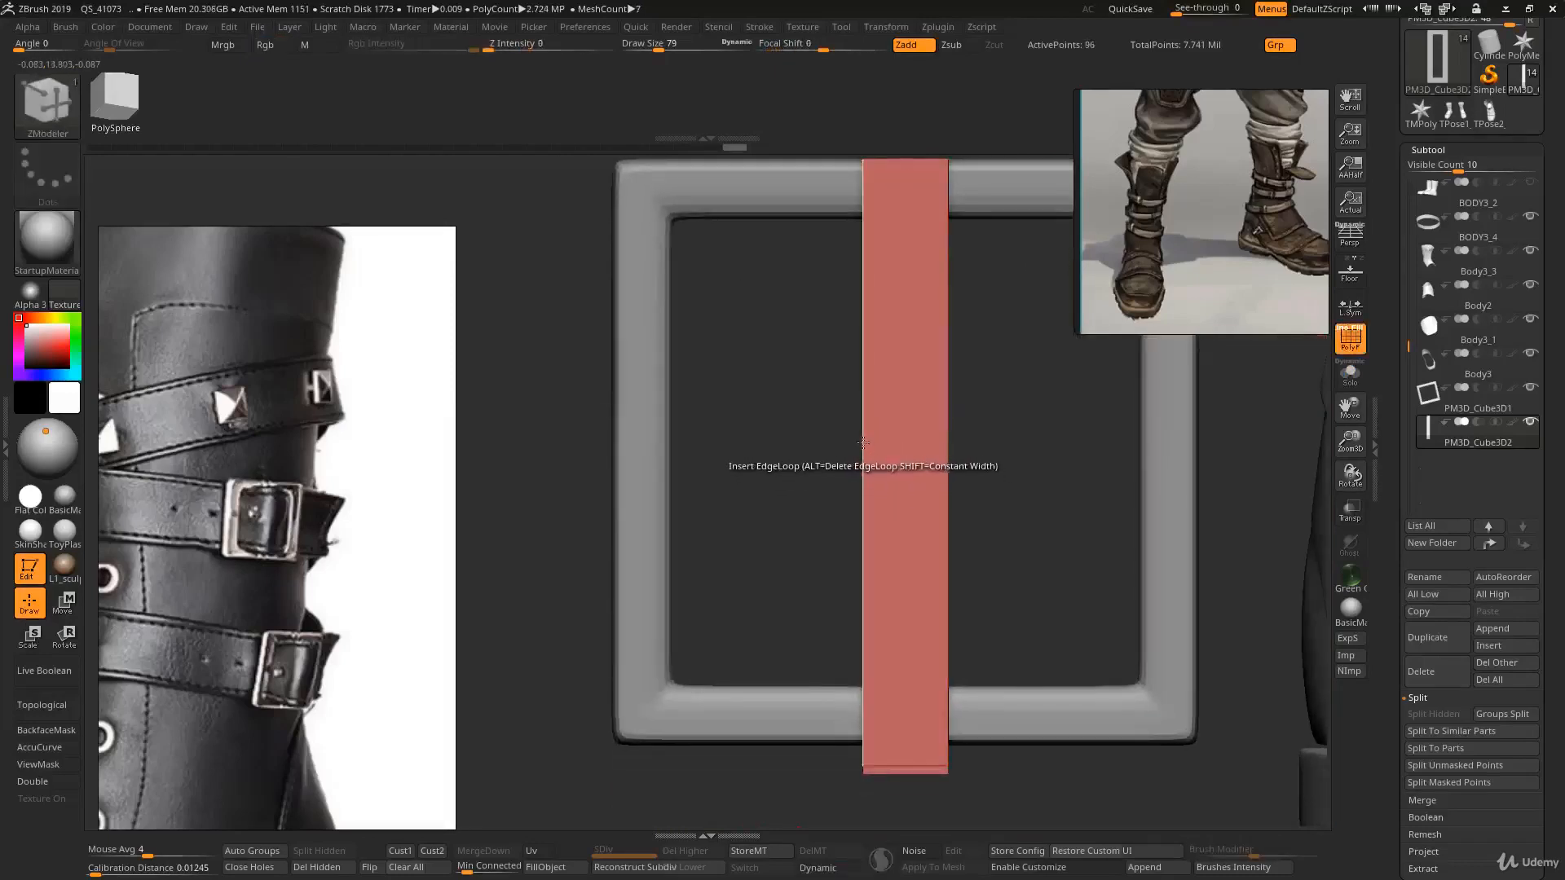
key(space)
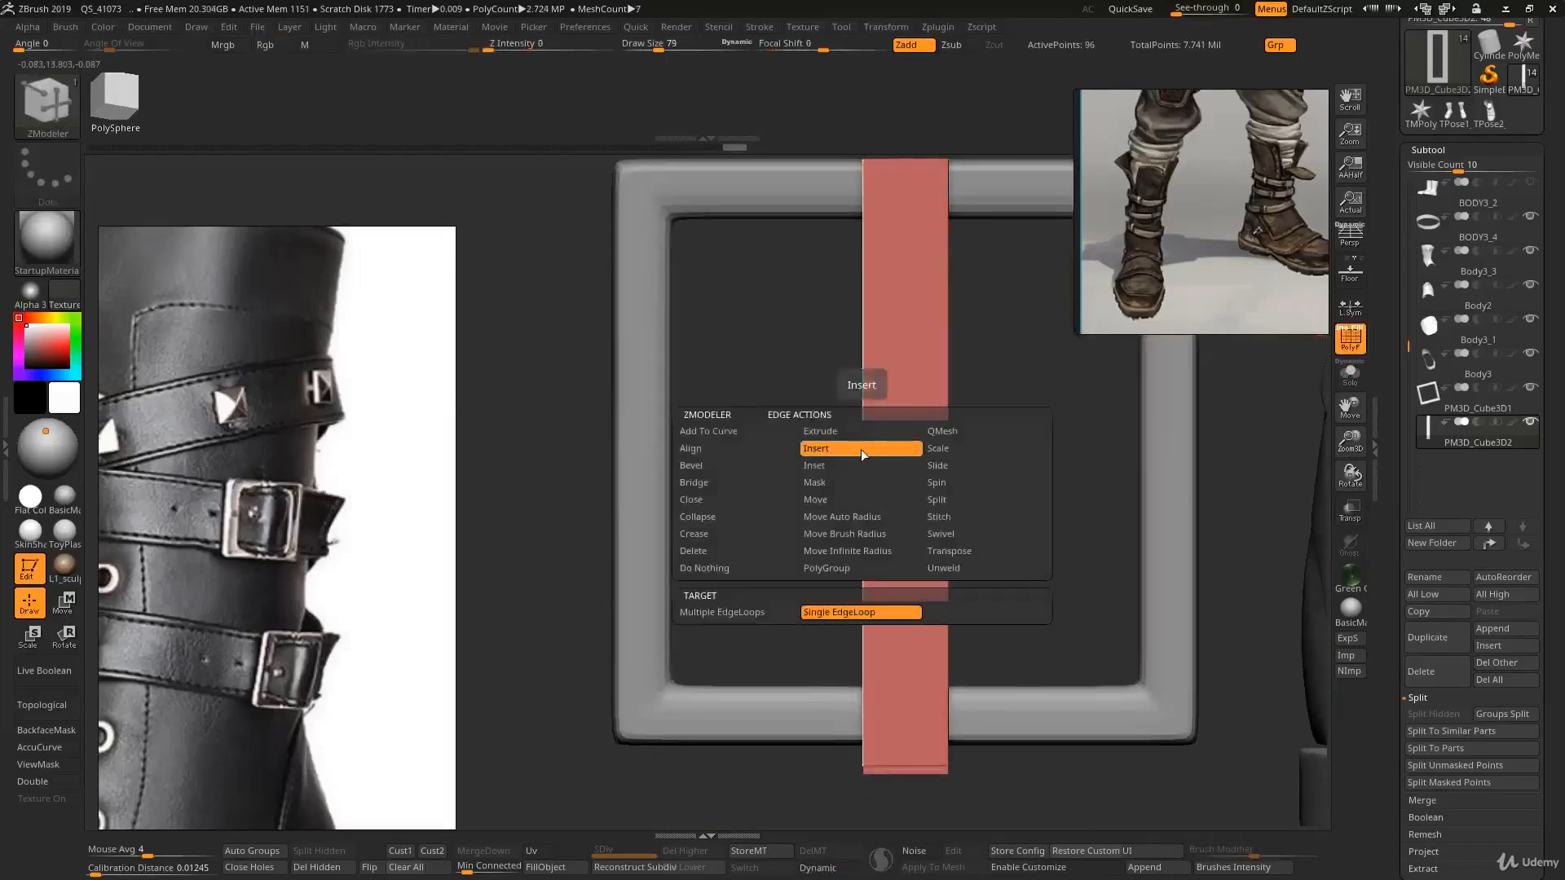
click(769, 612)
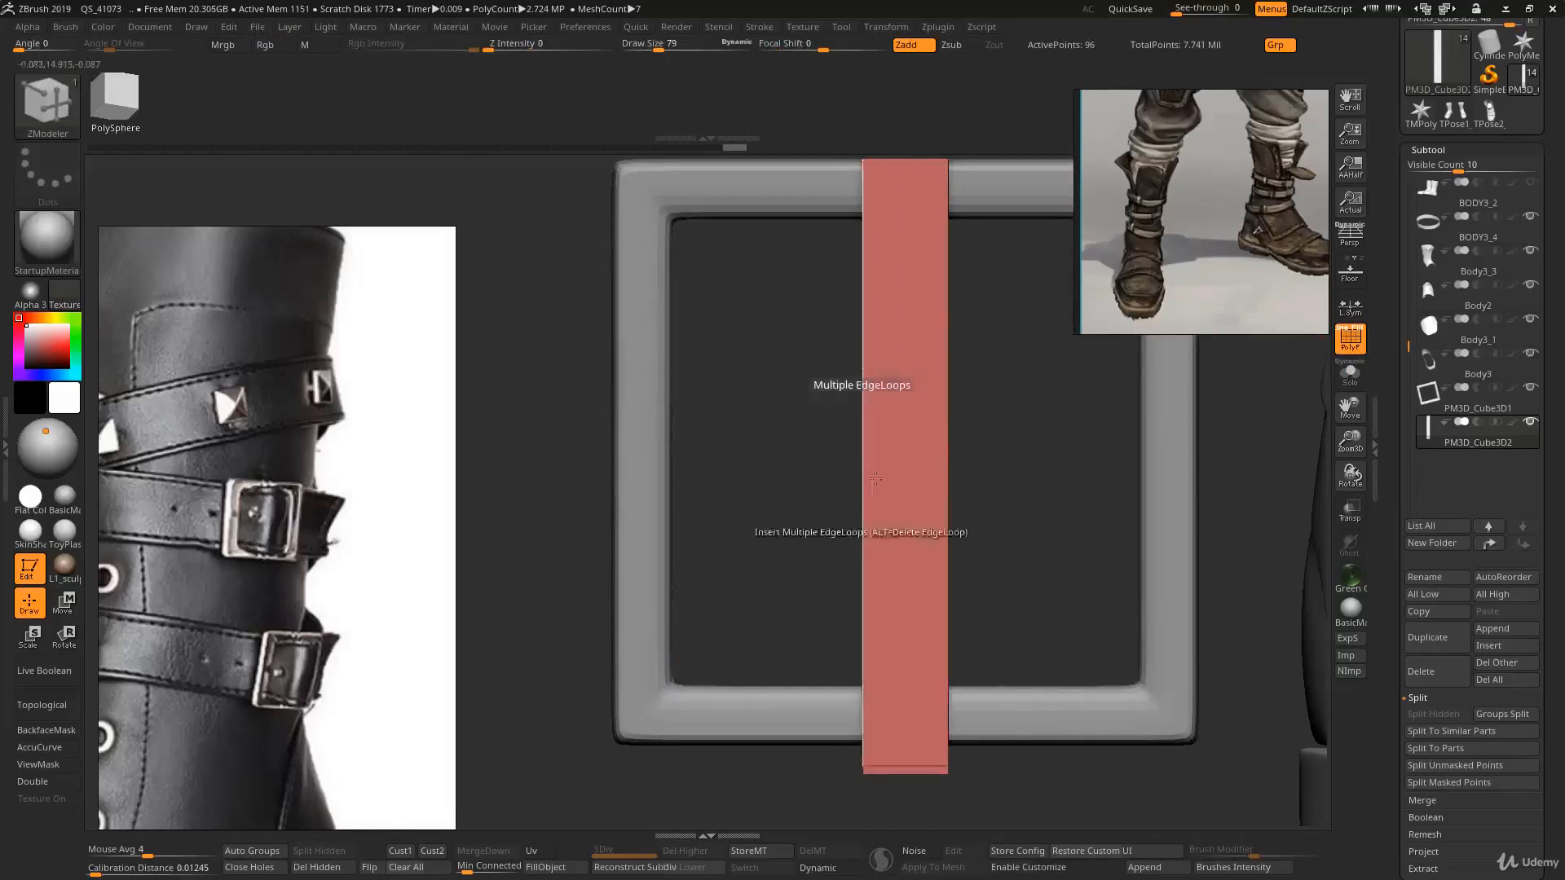
right_drag(916, 443, 939, 443)
click(885, 441)
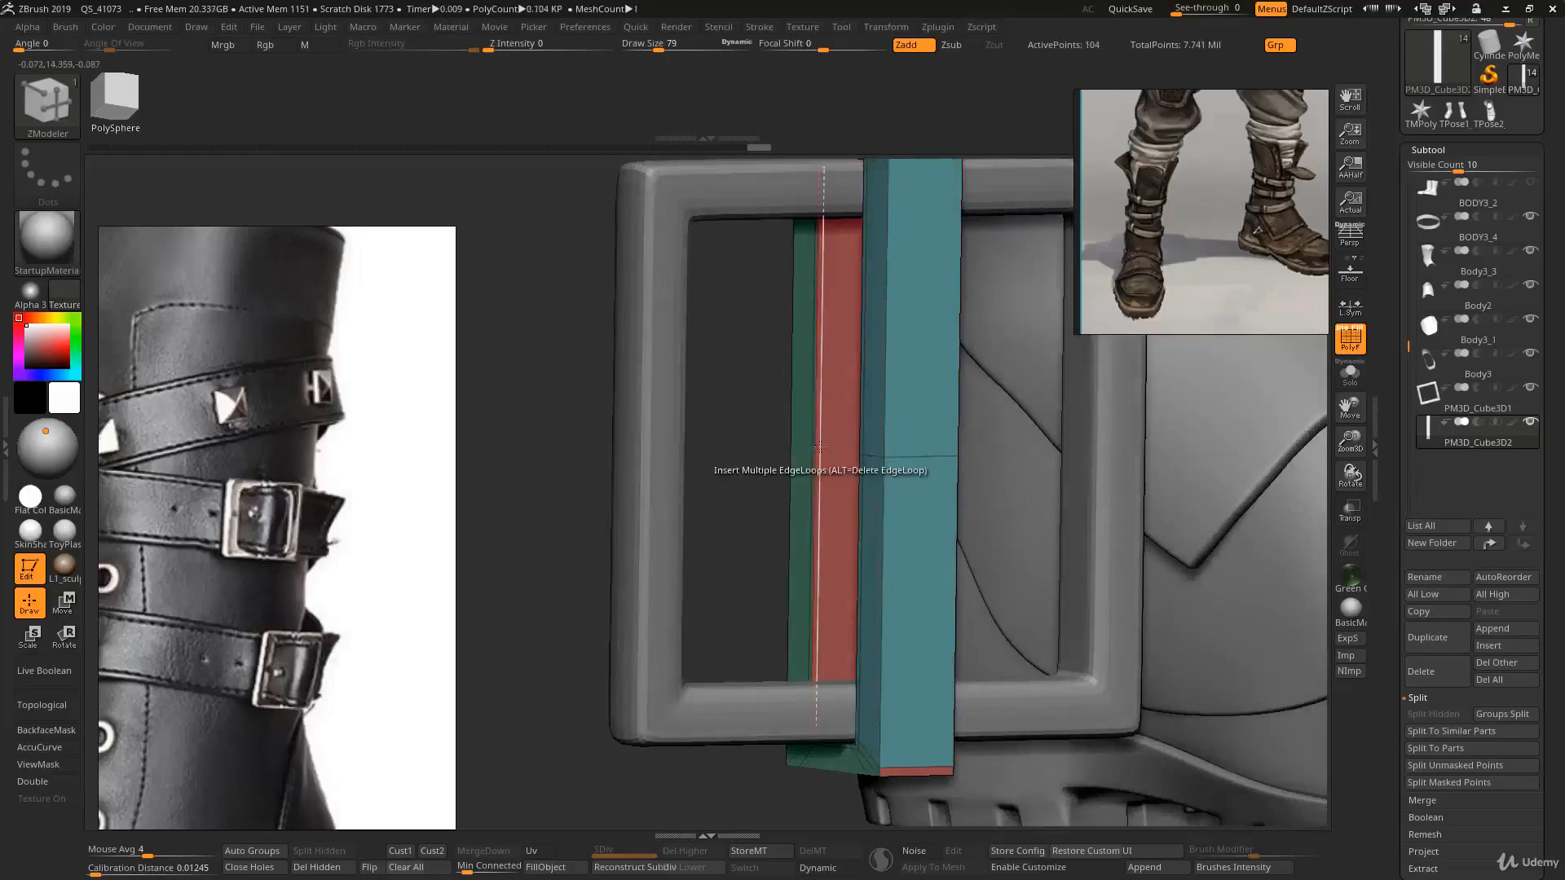
click(820, 447)
right_drag(820, 447, 838, 429)
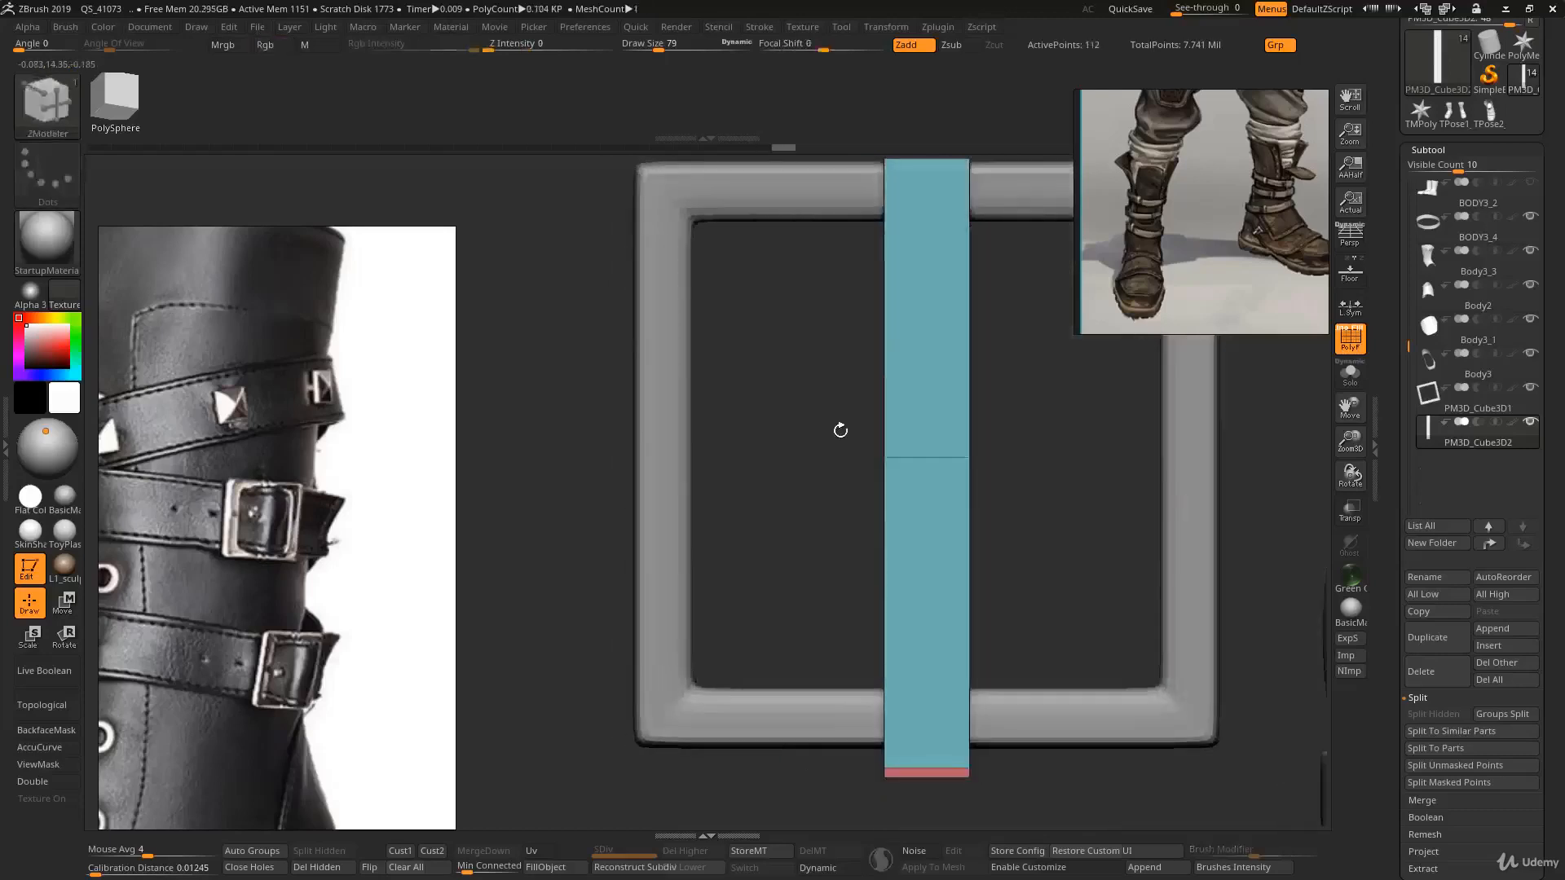
ctrl+drag(823, 380, 1060, 553)
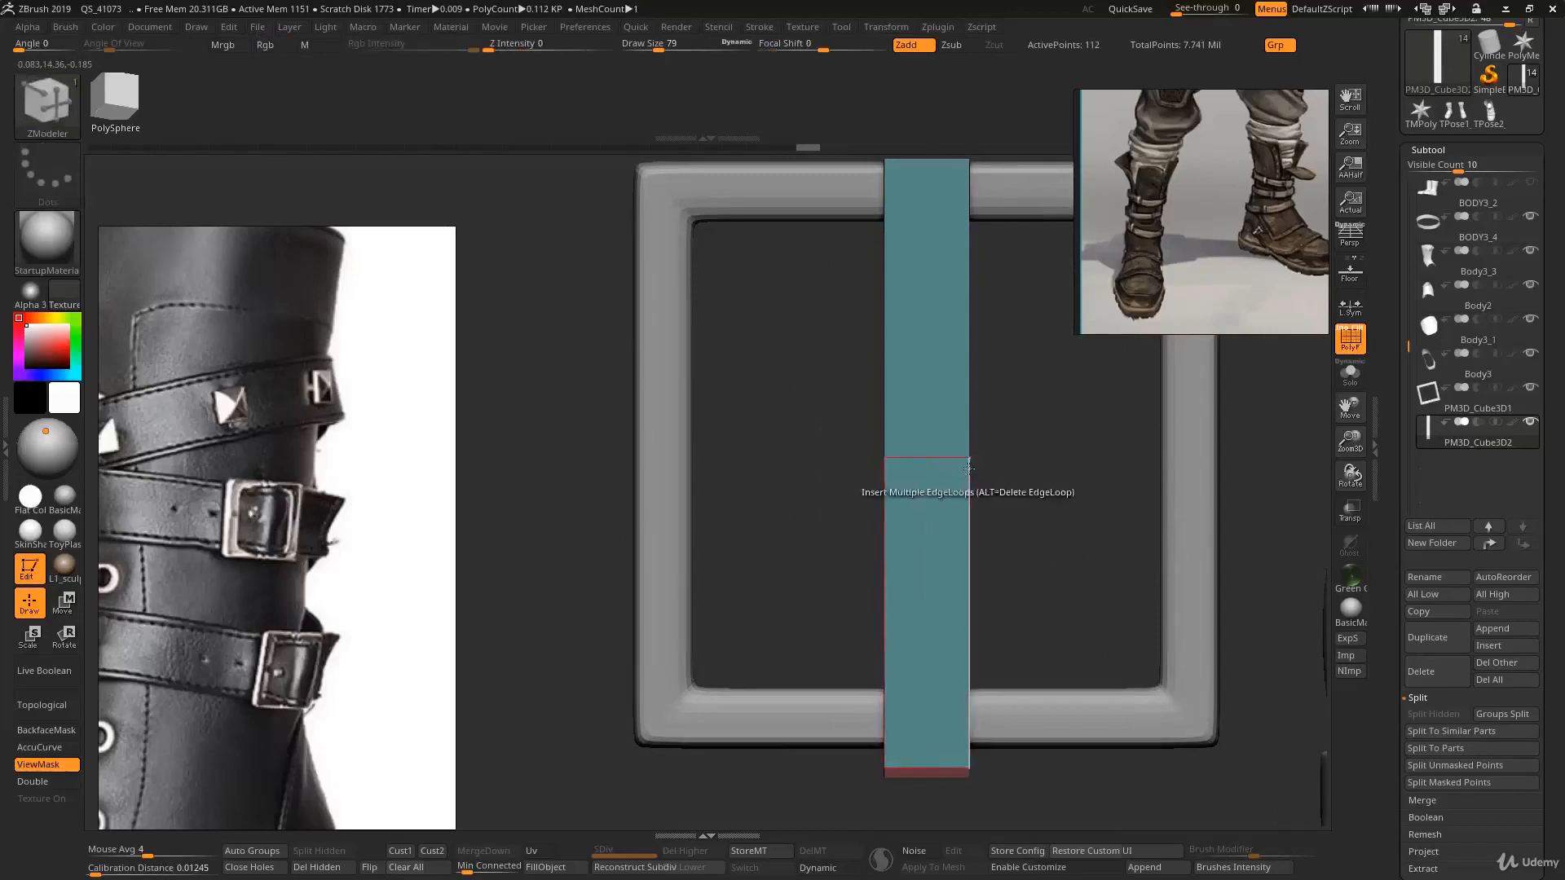
key(w)
drag(870, 450, 919, 453)
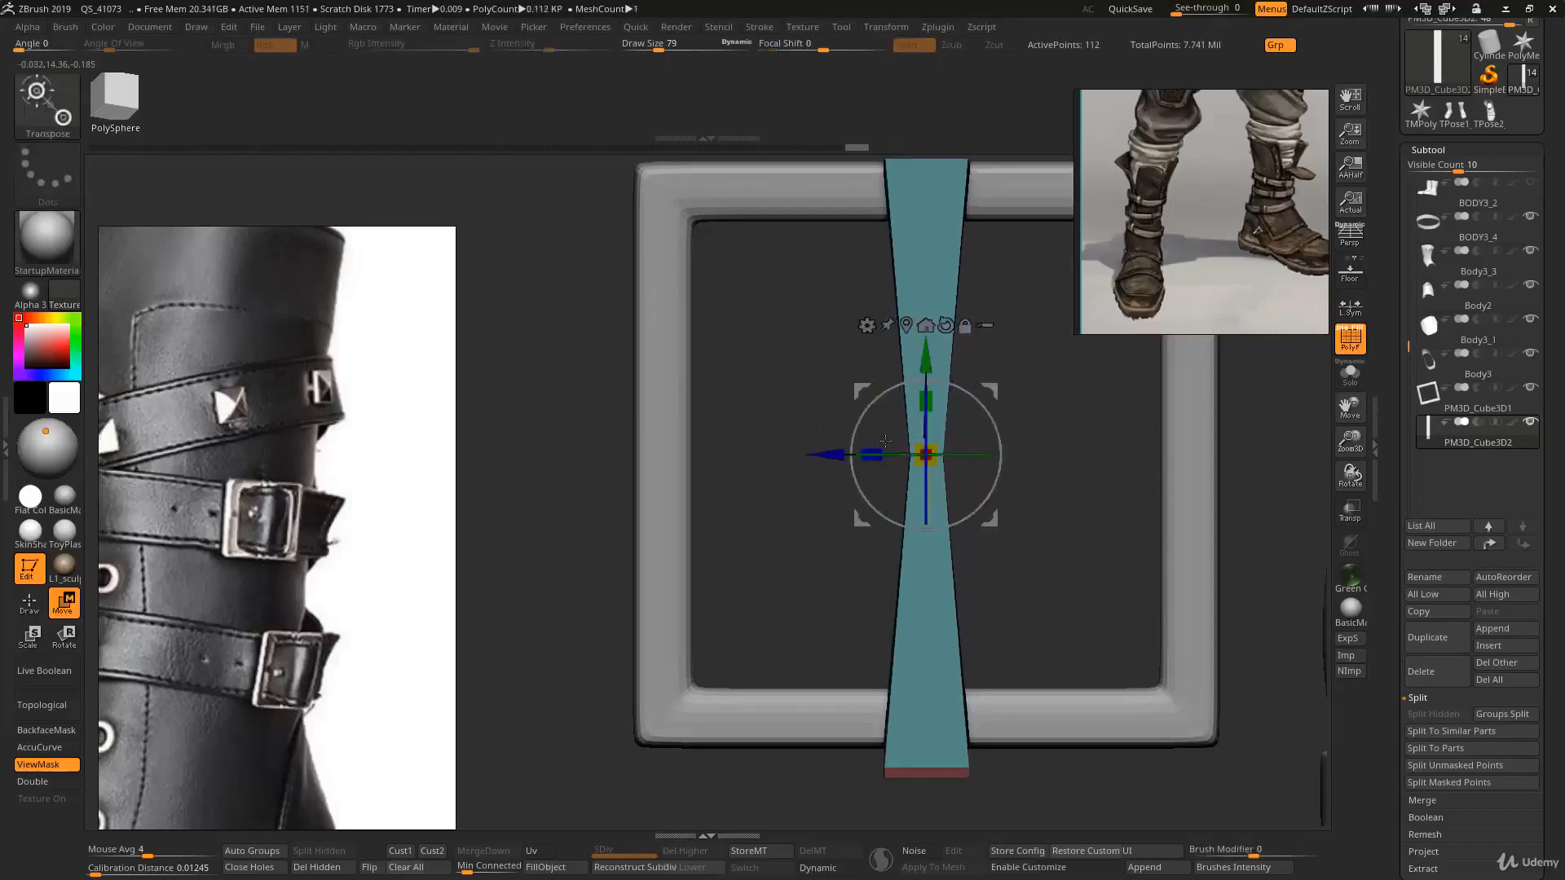
- Preview the pinched strap with dynamic subdivision and polyframe from several angles
key(shift+f)
key(d)
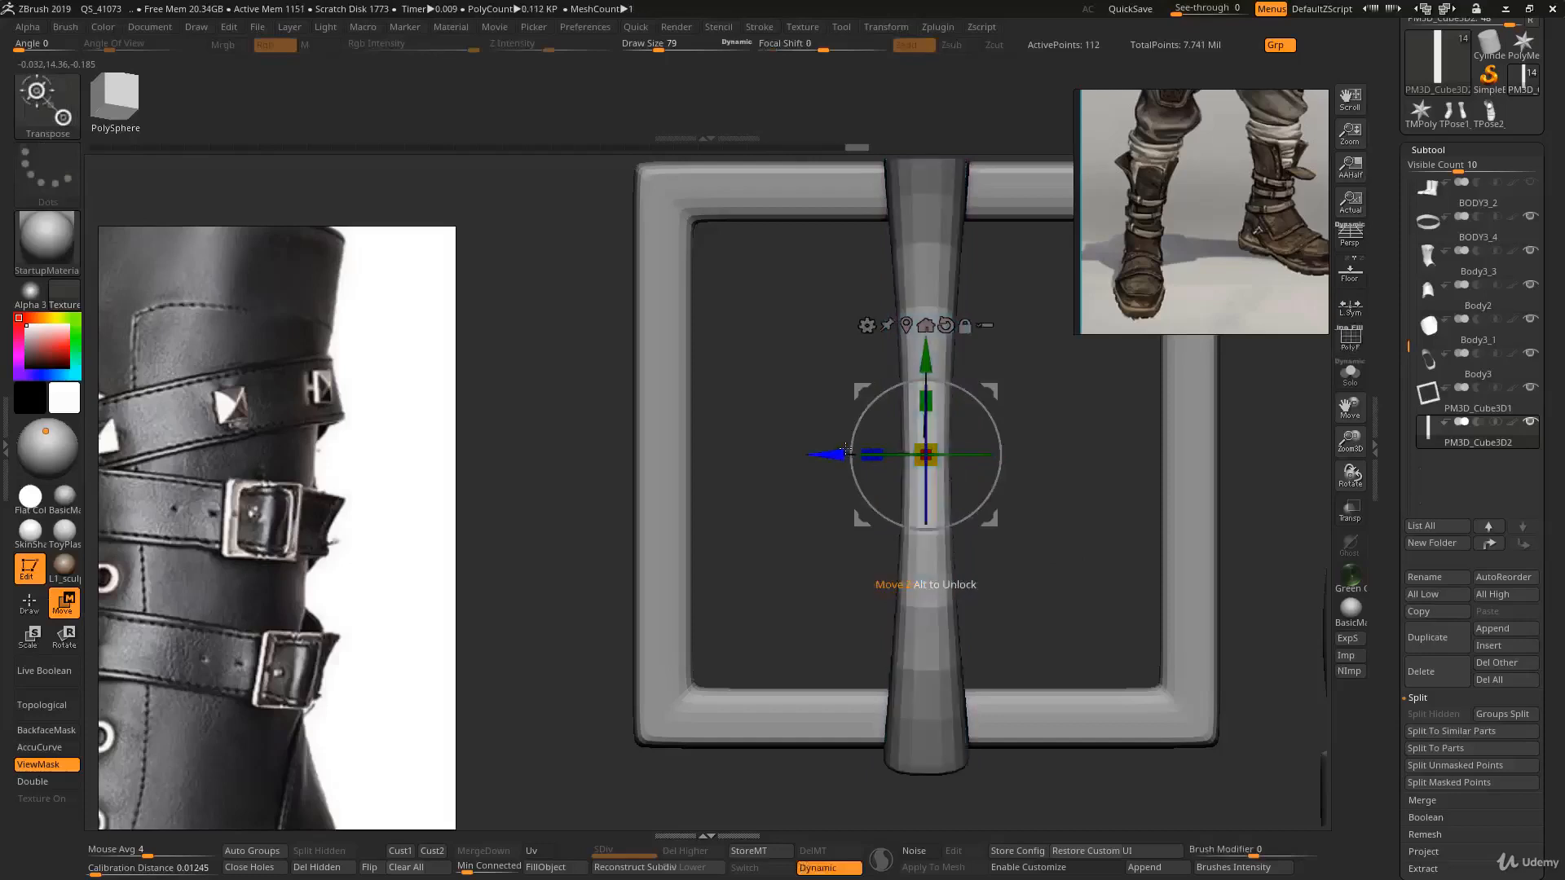
key(shift+f)
ctrl+right_drag(847, 452, 758, 359)
ctrl+drag(695, 353, 734, 433)
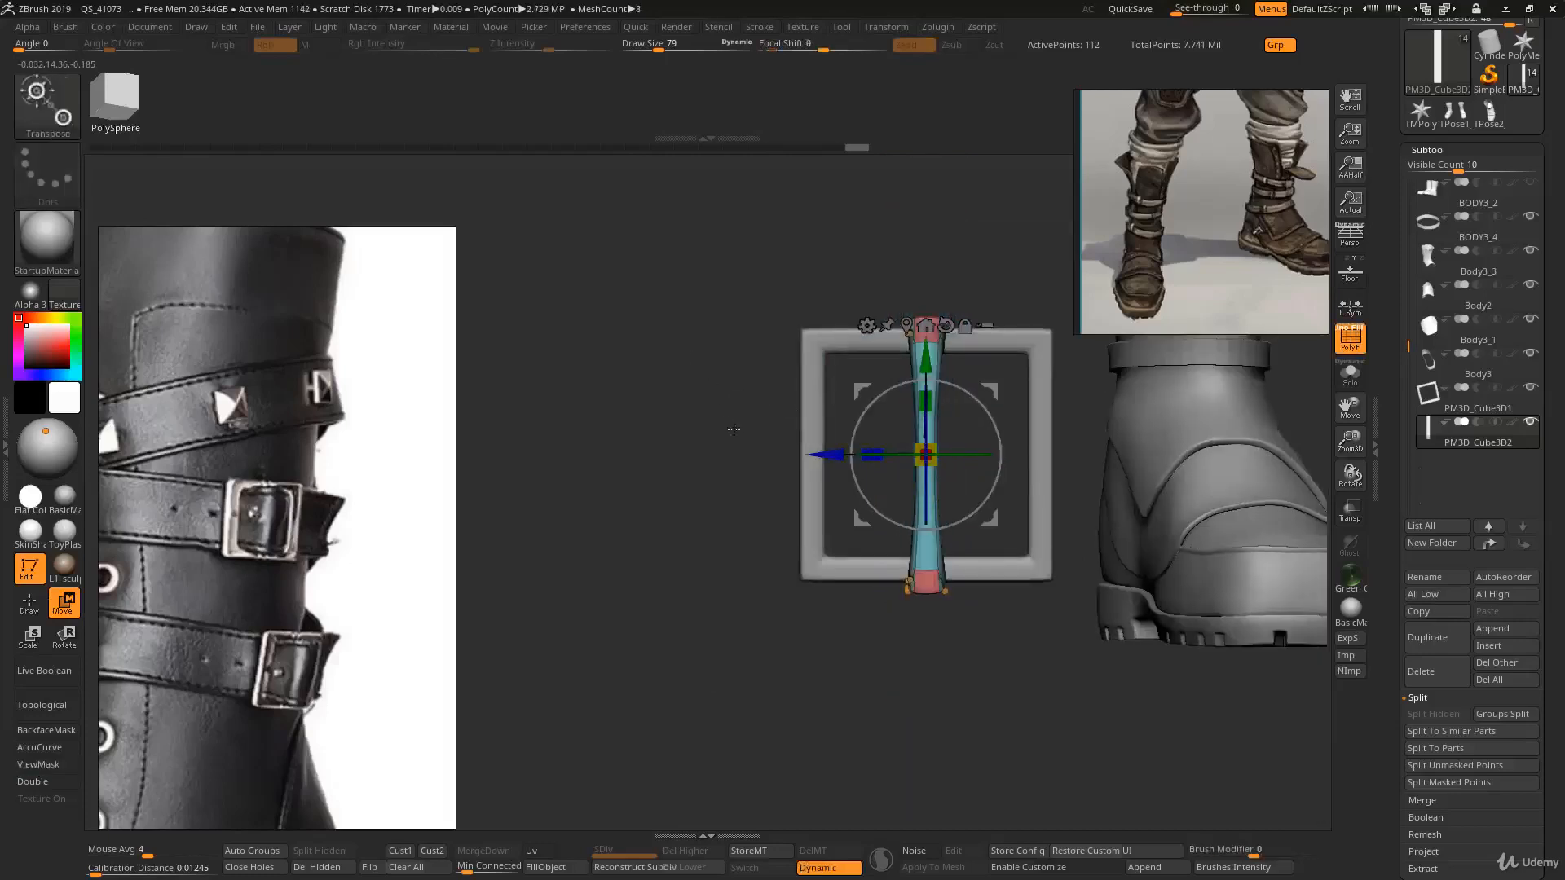
key(q)
right_drag(820, 467, 950, 440)
key(shift+f)
ctrl+right_drag(949, 440, 978, 501)
right_drag(978, 501, 986, 471)
key(shift+d)
key(w)
drag(864, 458, 877, 458)
key(d)
mouse_move(1066, 507)
ctrl+right_down()
mouse_move(1076, 444)
mouse_move(993, 460)
ctrl+right_up()
key(q)
mouse_move(1047, 607)
right_down()
mouse_move(1020, 624)
mouse_move(985, 419)
mouse_move(999, 420)
mouse_move(929, 481)
mouse_move(923, 443)
mouse_move(938, 422)
mouse_move(921, 399)
mouse_move(859, 481)
right_up()
shift+right_drag(860, 481, 835, 487)
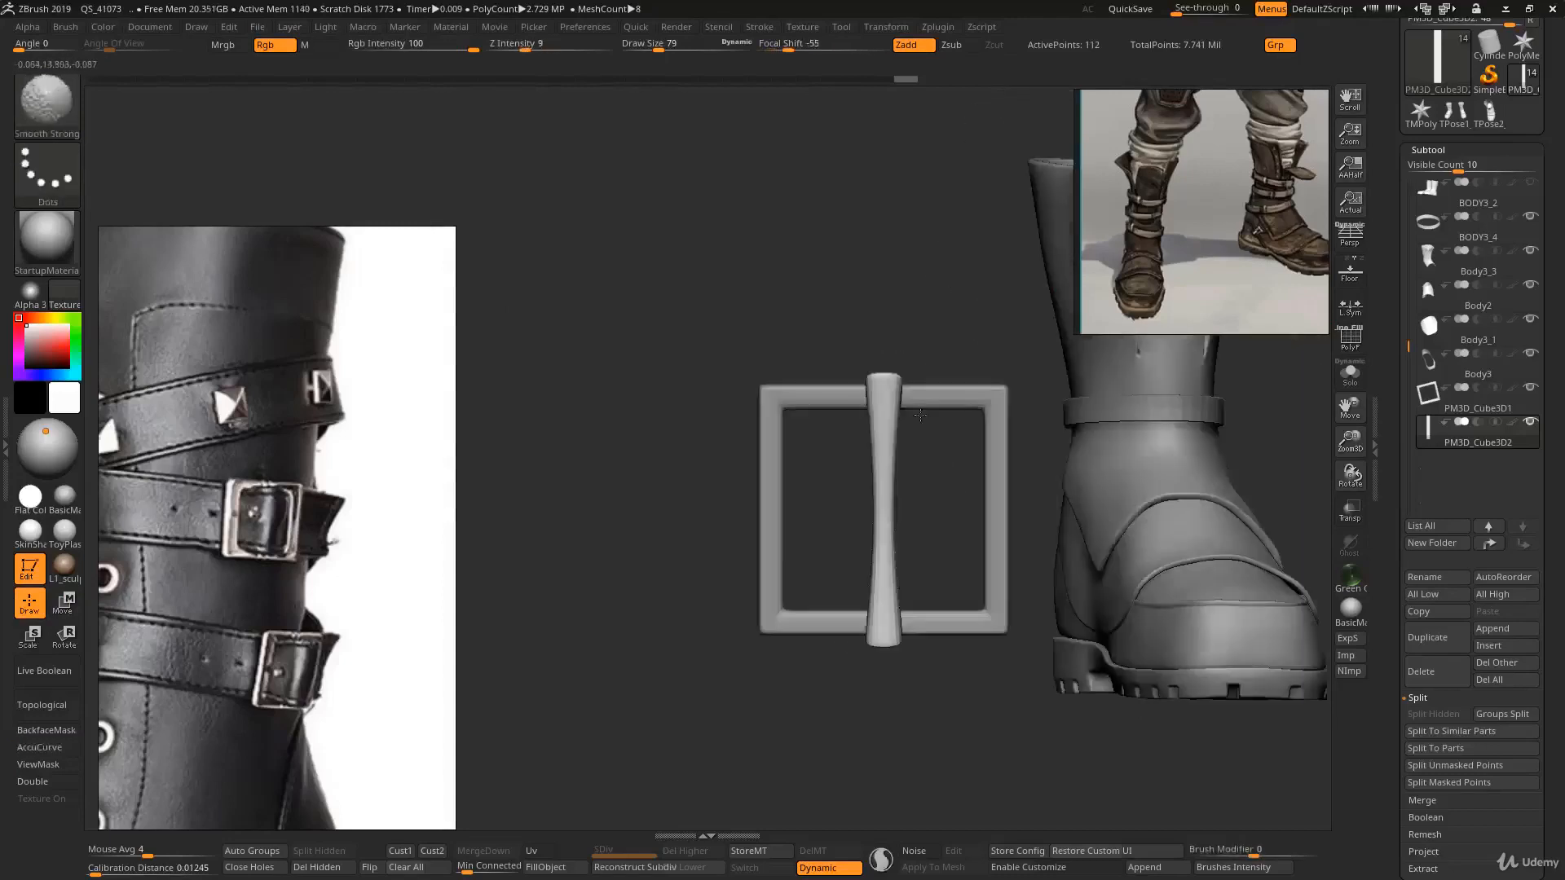
- Select the buckle frame subtool and check its edges with dynamic subdivision and polyframe
key(b)
key(s)
key(t)
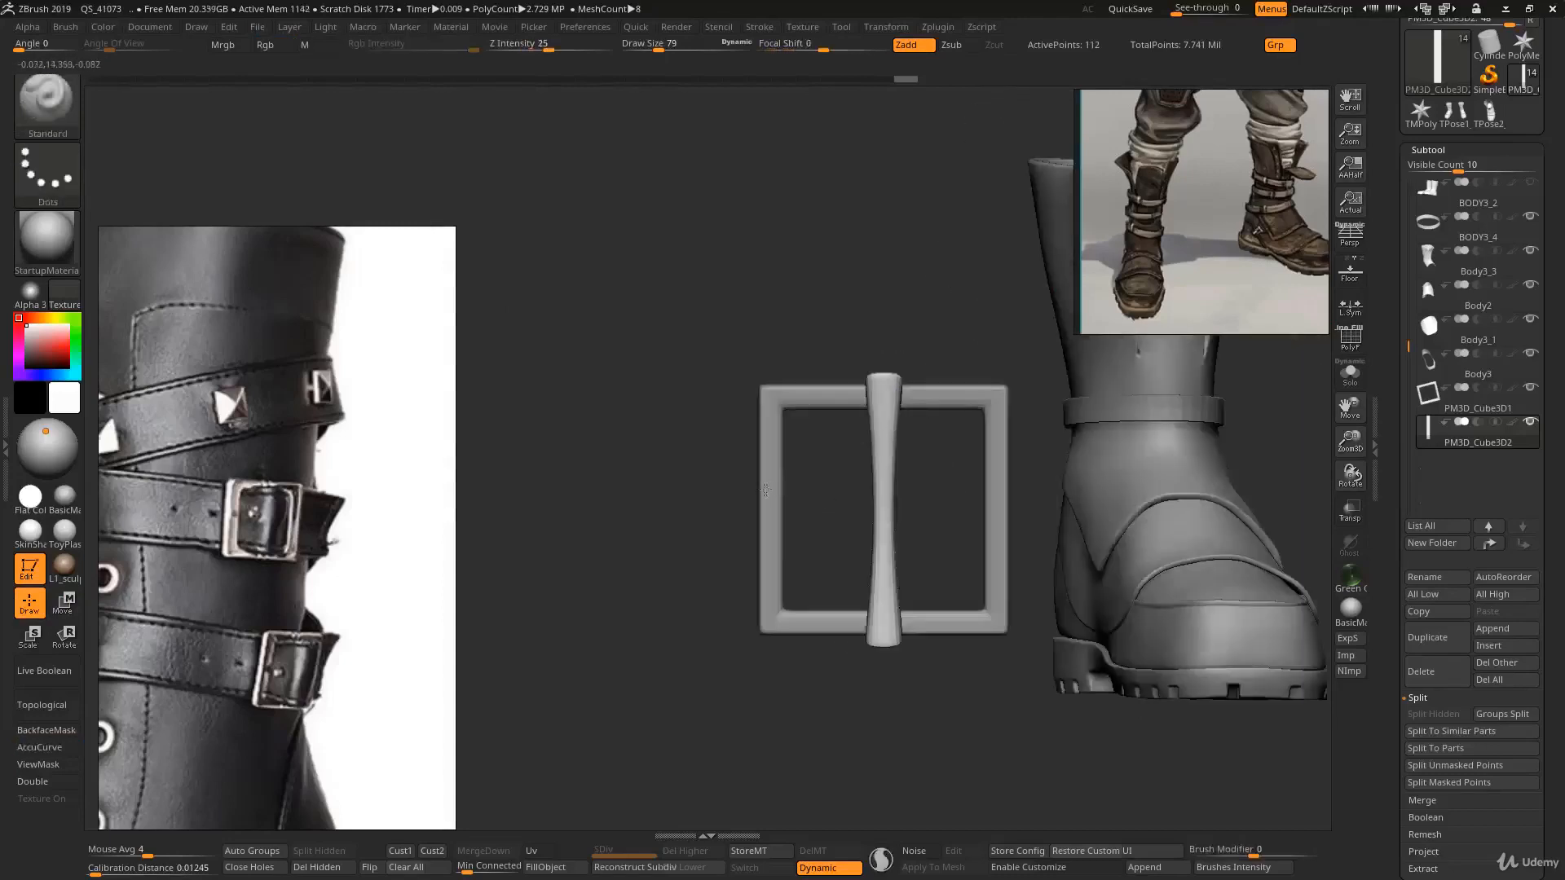
alt+click(765, 490)
key(shift+f)
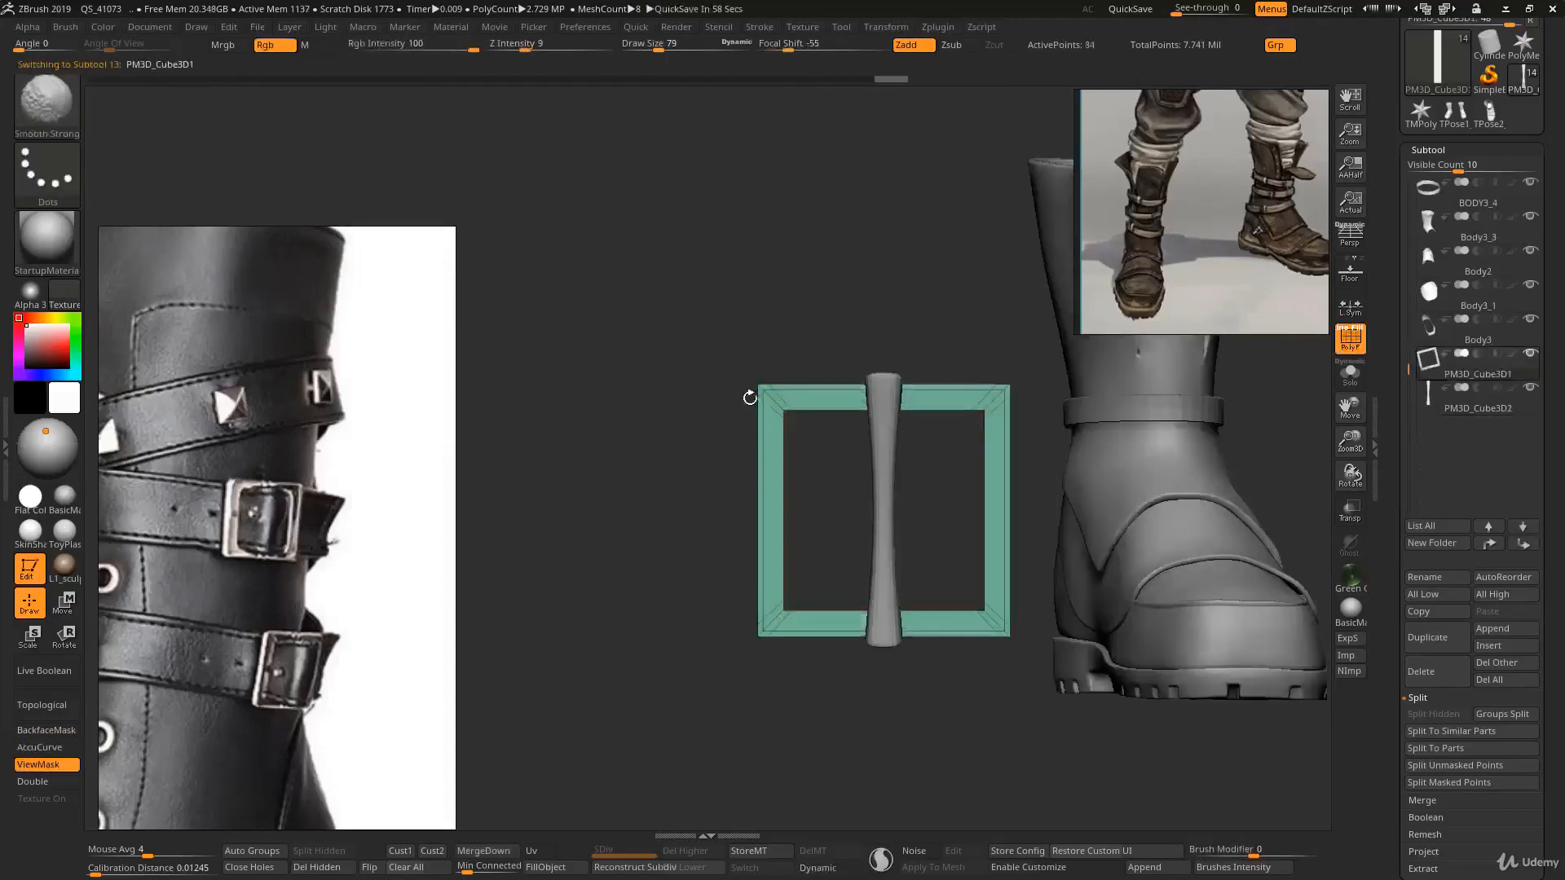
key(ctrl)
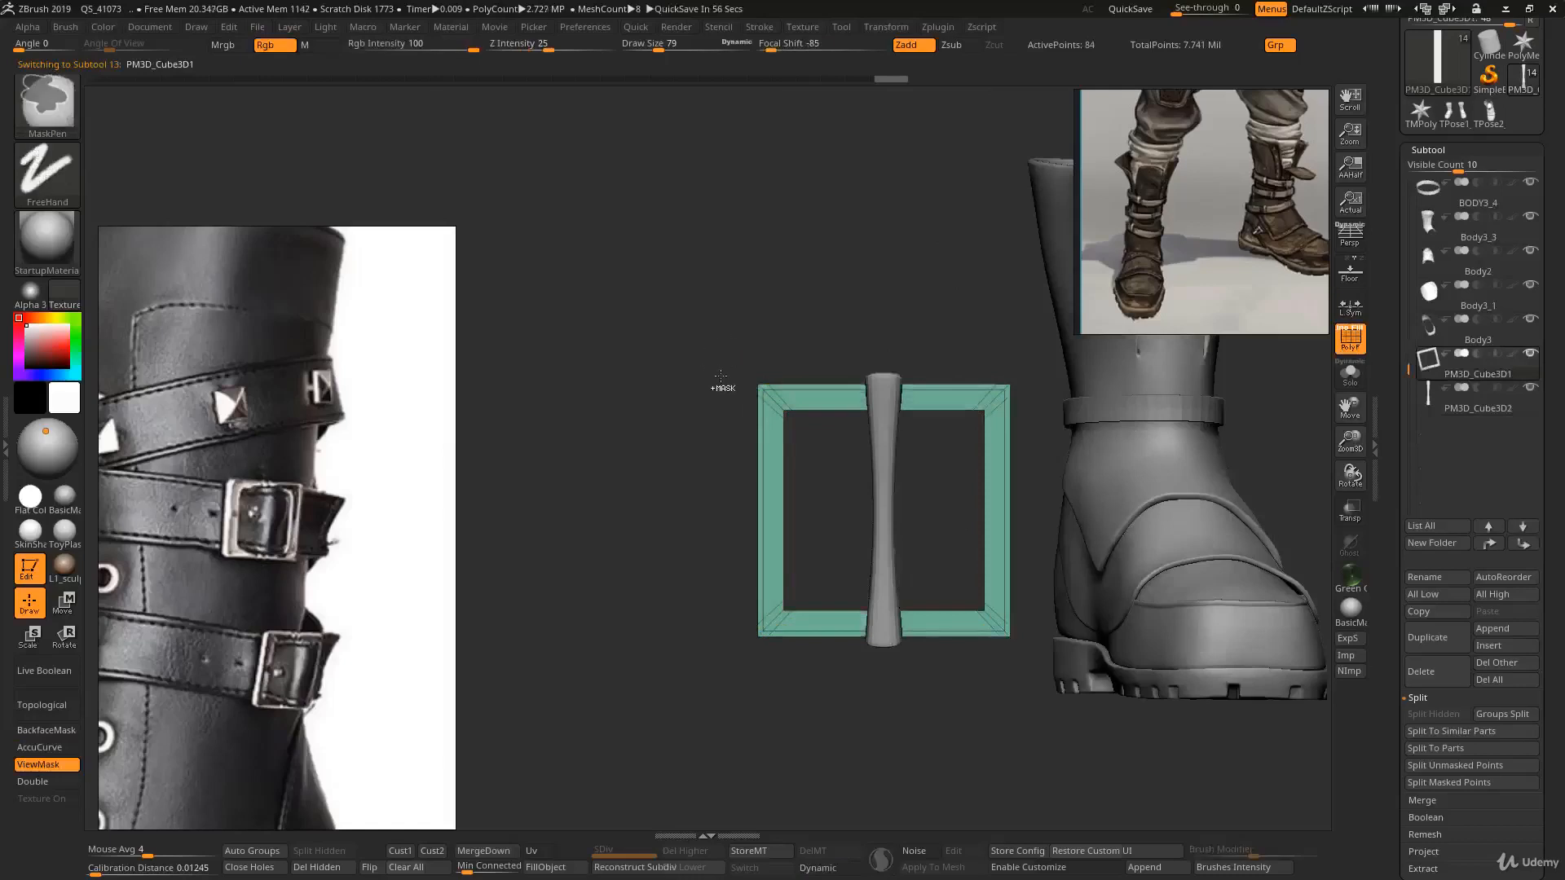
mouse_move(730, 416)
mouse_down()
mouse_move(833, 432)
mouse_move(810, 458)
mouse_move(744, 437)
mouse_up()
key(d)
key(shift+f)
key(ctrl)
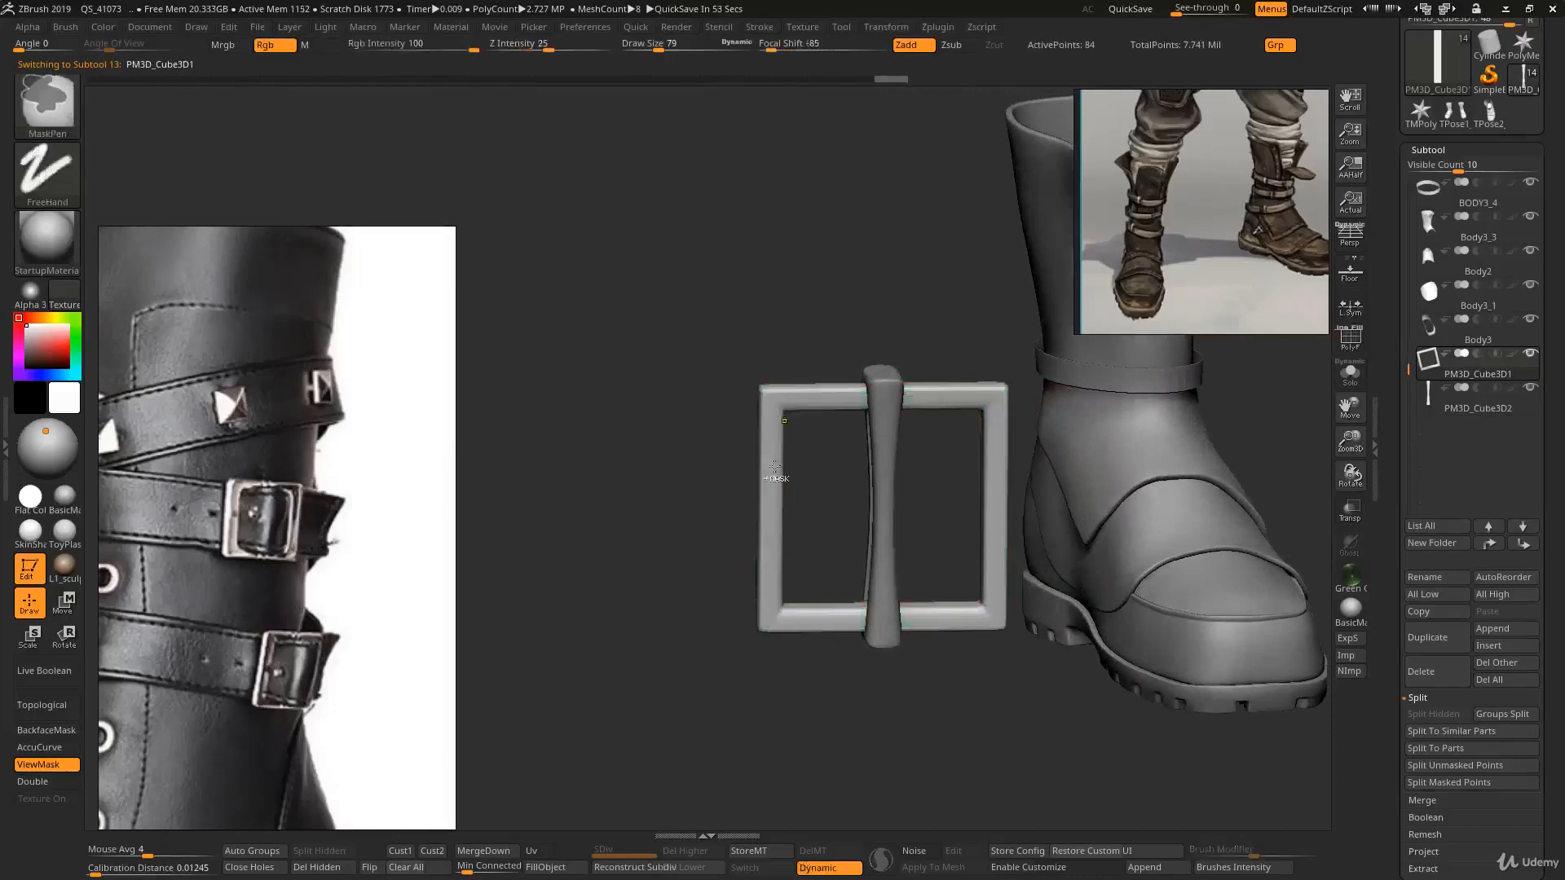
mouse_move(774, 466)
ctrl+right_down()
mouse_move(780, 432)
mouse_move(758, 429)
mouse_move(791, 443)
mouse_move(760, 475)
ctrl+right_up()
key(shift+f)
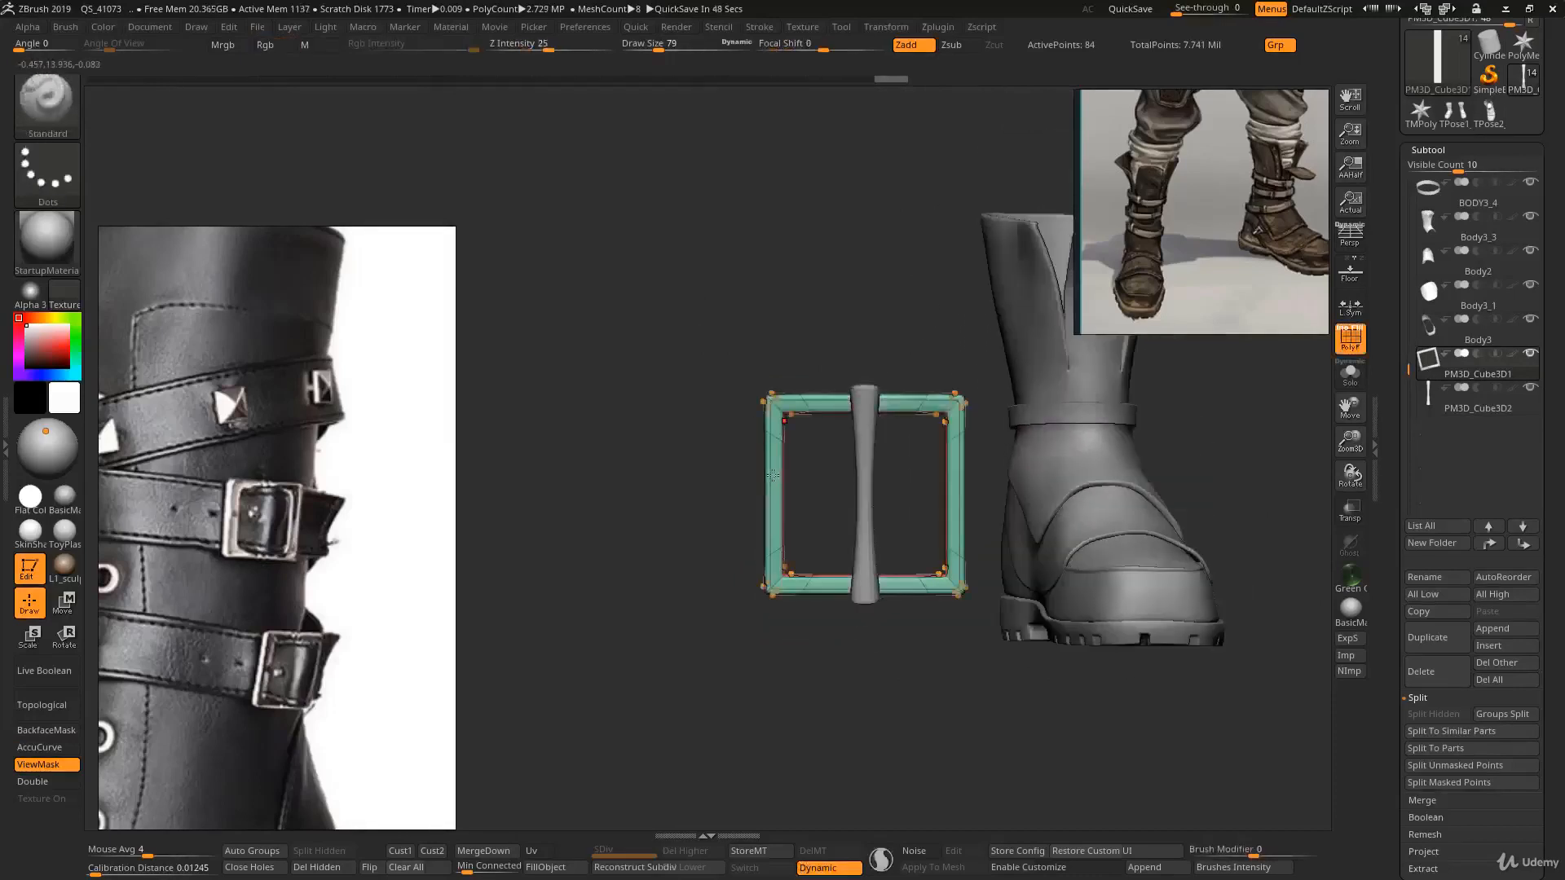
key(r)
drag(823, 487, 799, 489)
key(shift+f)
key(q)
mouse_move(867, 491)
ctrl+right_down()
mouse_move(873, 343)
mouse_move(899, 387)
ctrl+right_up()
- Merge the buckle frame subtool down with the strap subtool into one
key(b)
key(m)
key(v)
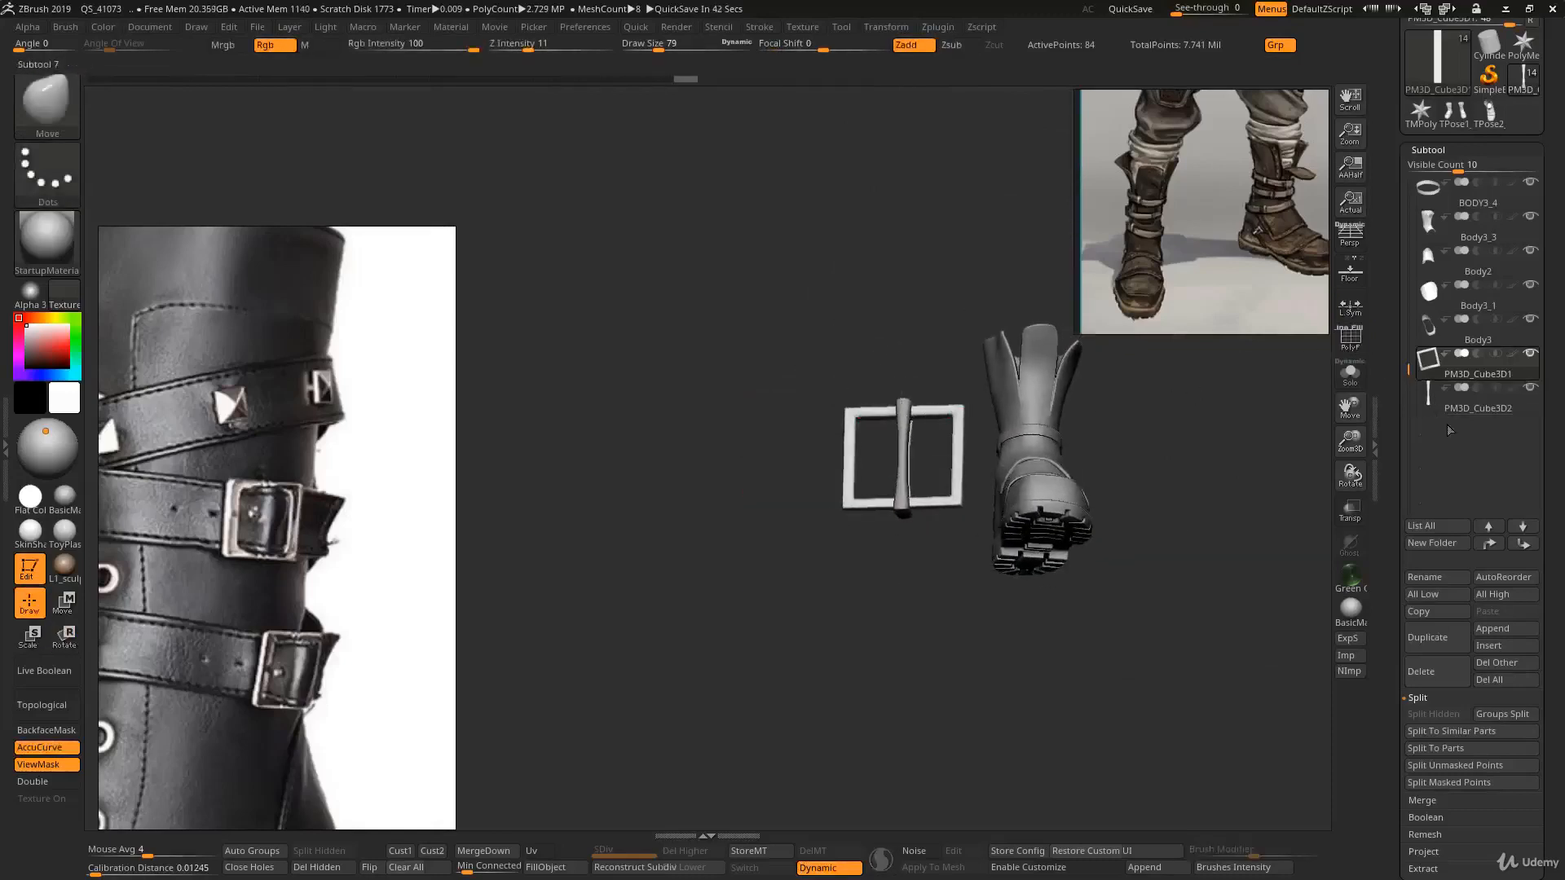
key(shift)
scroll(1426, 652, down, 5)
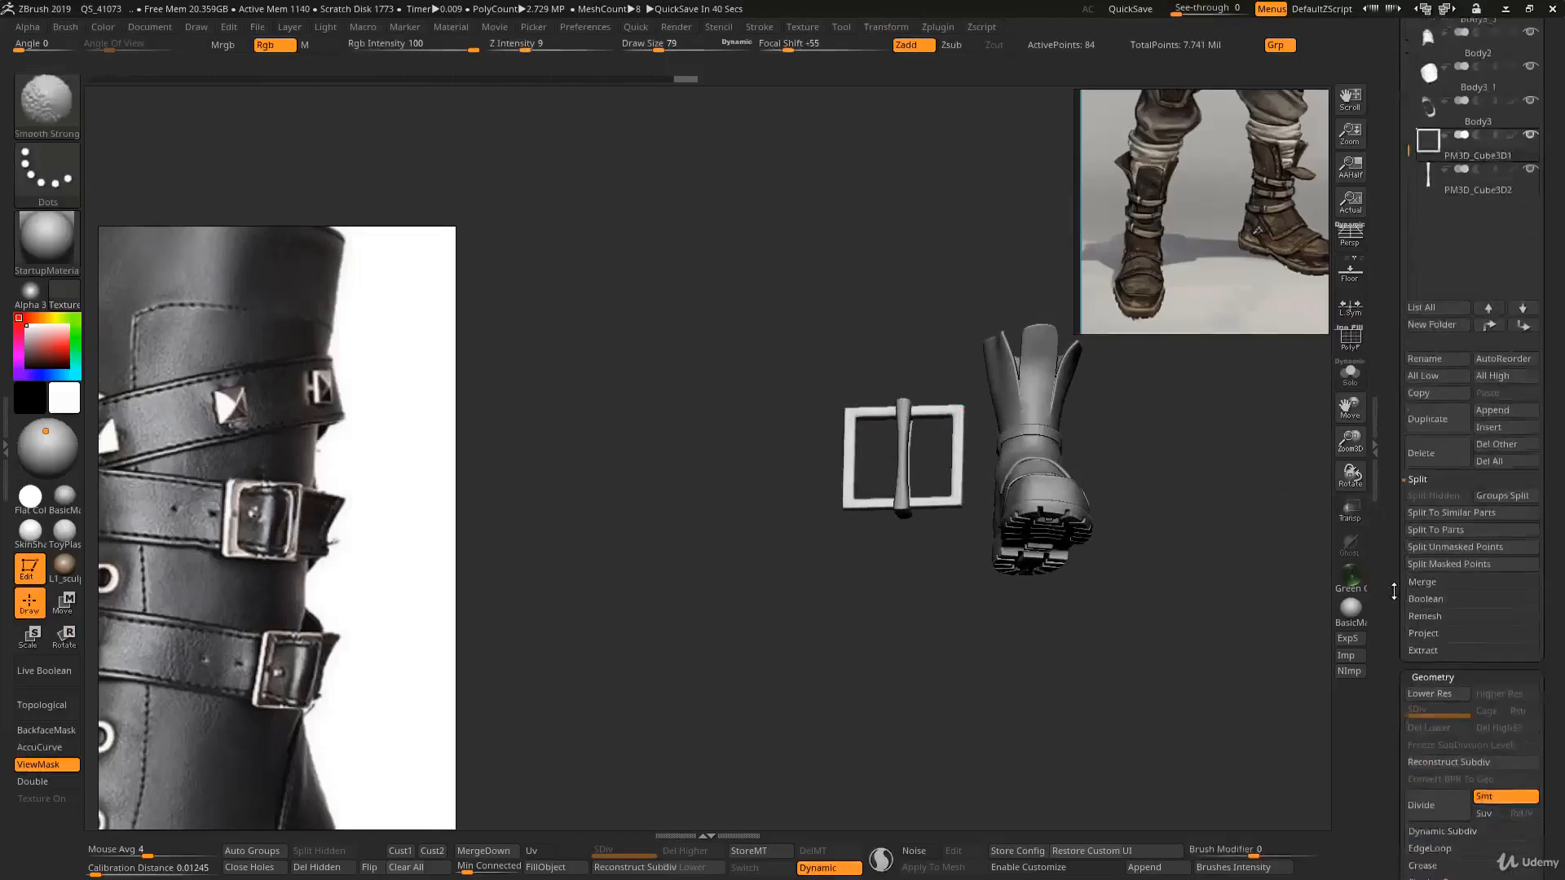
click(1422, 512)
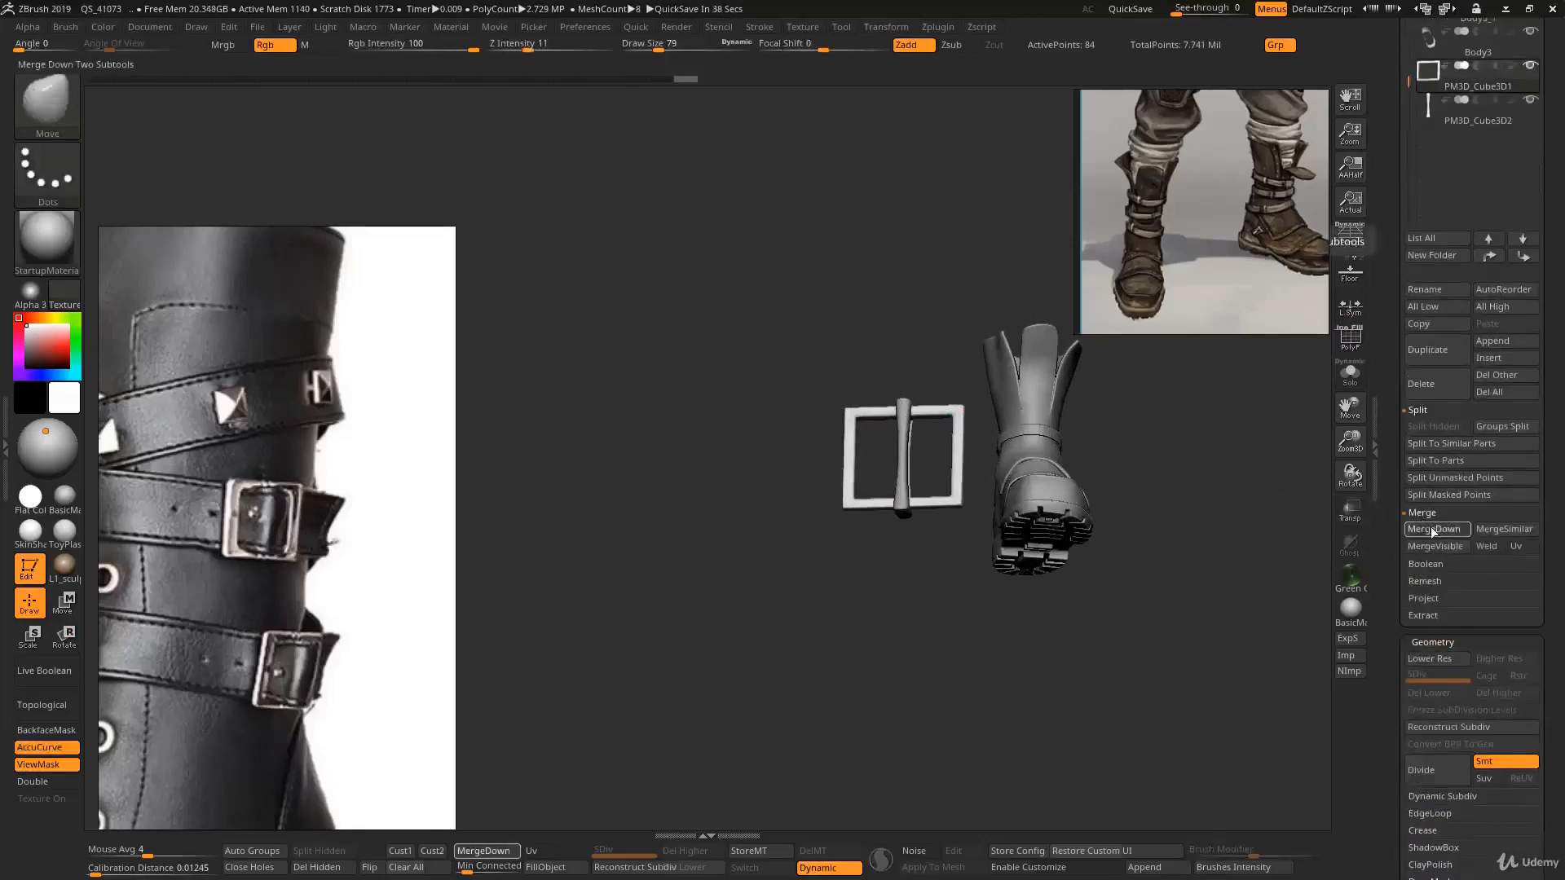
click(1434, 529)
click(1286, 563)
- Duplicate the merged buckle and strap subtool
mouse_move(938, 636)
mouse_down()
mouse_move(893, 440)
mouse_move(913, 428)
mouse_up()
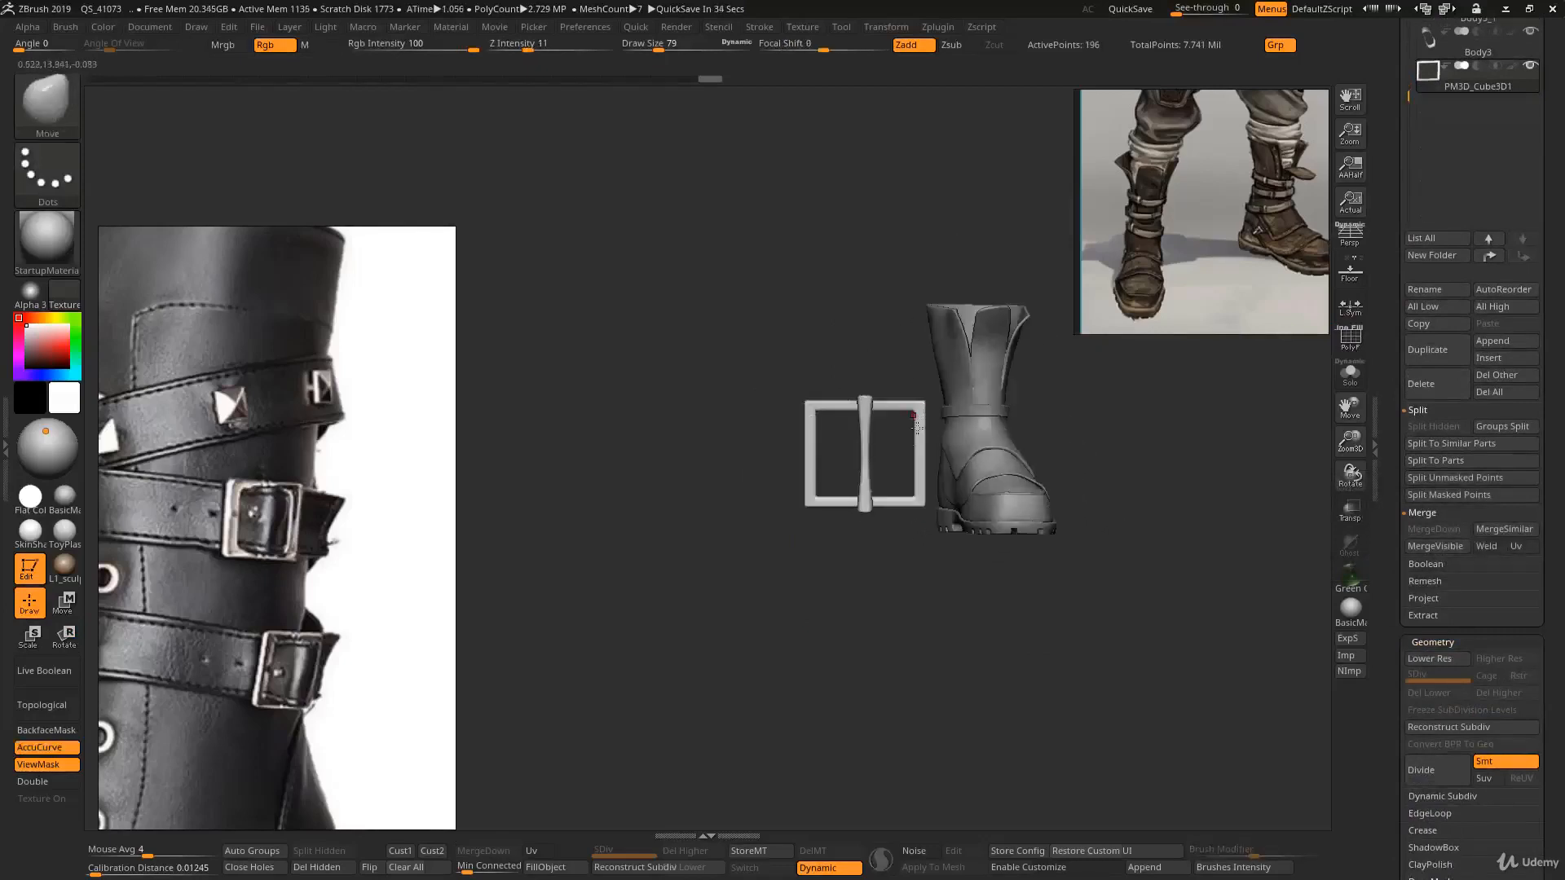
mouse_move(851, 462)
ctrl+right_down()
mouse_move(792, 489)
mouse_move(836, 474)
mouse_move(904, 489)
mouse_move(855, 489)
mouse_move(888, 408)
ctrl+right_up()
key(b)
key(s)
key(t)
key(shift+f)
mouse_move(888, 407)
alt+right_down()
mouse_move(892, 462)
mouse_move(856, 465)
mouse_move(786, 376)
mouse_move(860, 465)
mouse_move(815, 534)
mouse_move(837, 406)
alt+right_up()
key(ctrl+shift+d)
- Switch to Transpose and reposition the gizmo at the strap's lower end
key(w)
mouse_move(813, 373)
ctrl+mouse_down()
mouse_move(739, 407)
mouse_move(702, 381)
mouse_move(646, 383)
ctrl+mouse_up()
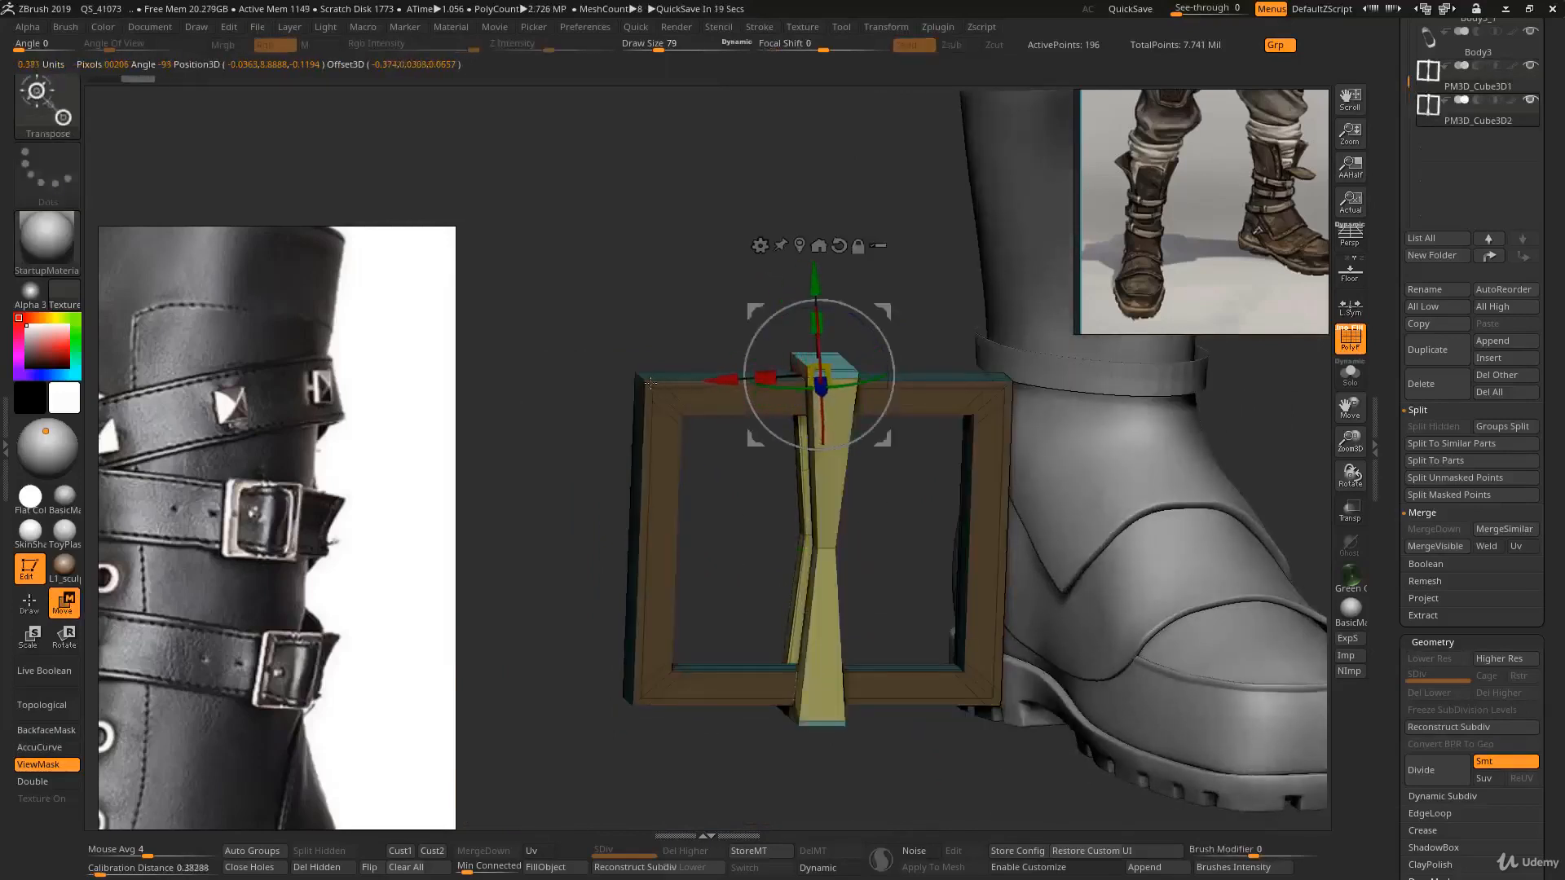
alt+right_drag(797, 513, 835, 524)
right_drag(835, 524, 876, 510)
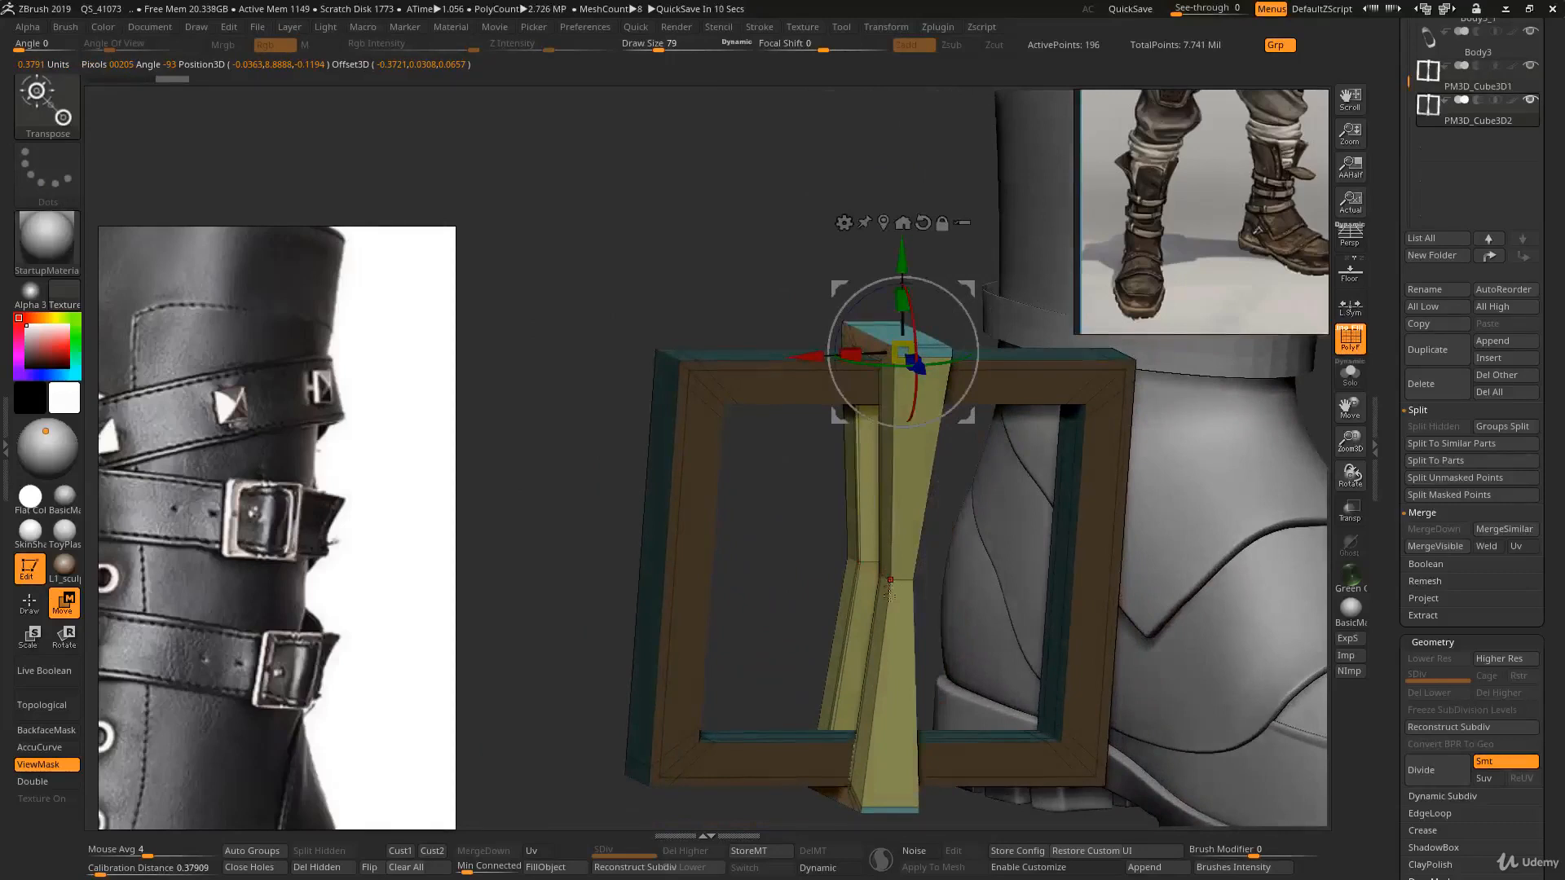
alt+right_drag(889, 596, 907, 460)
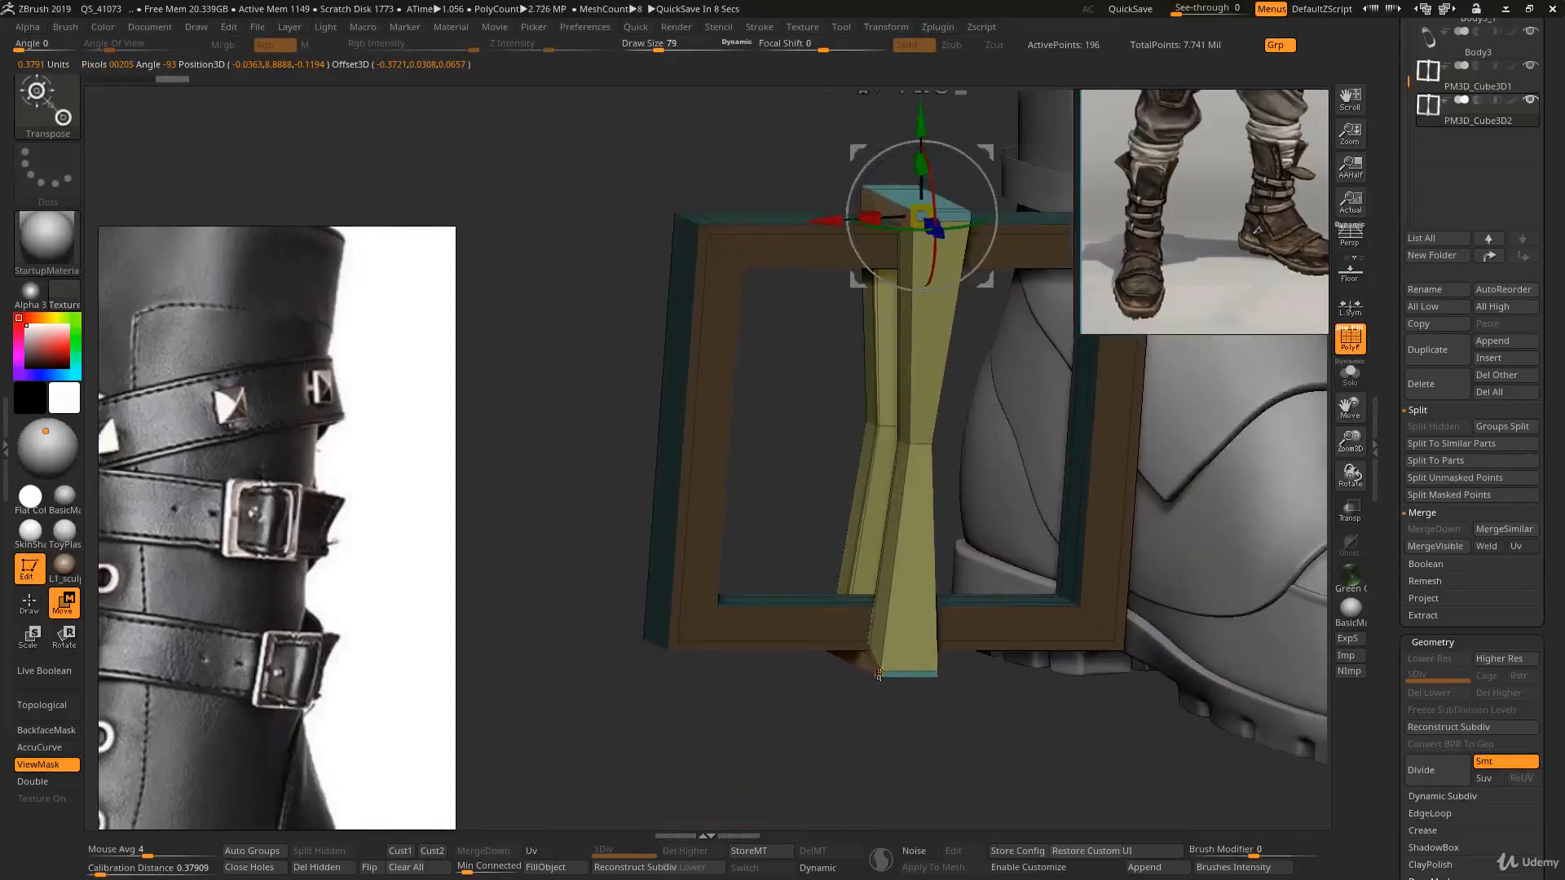
click(879, 675)
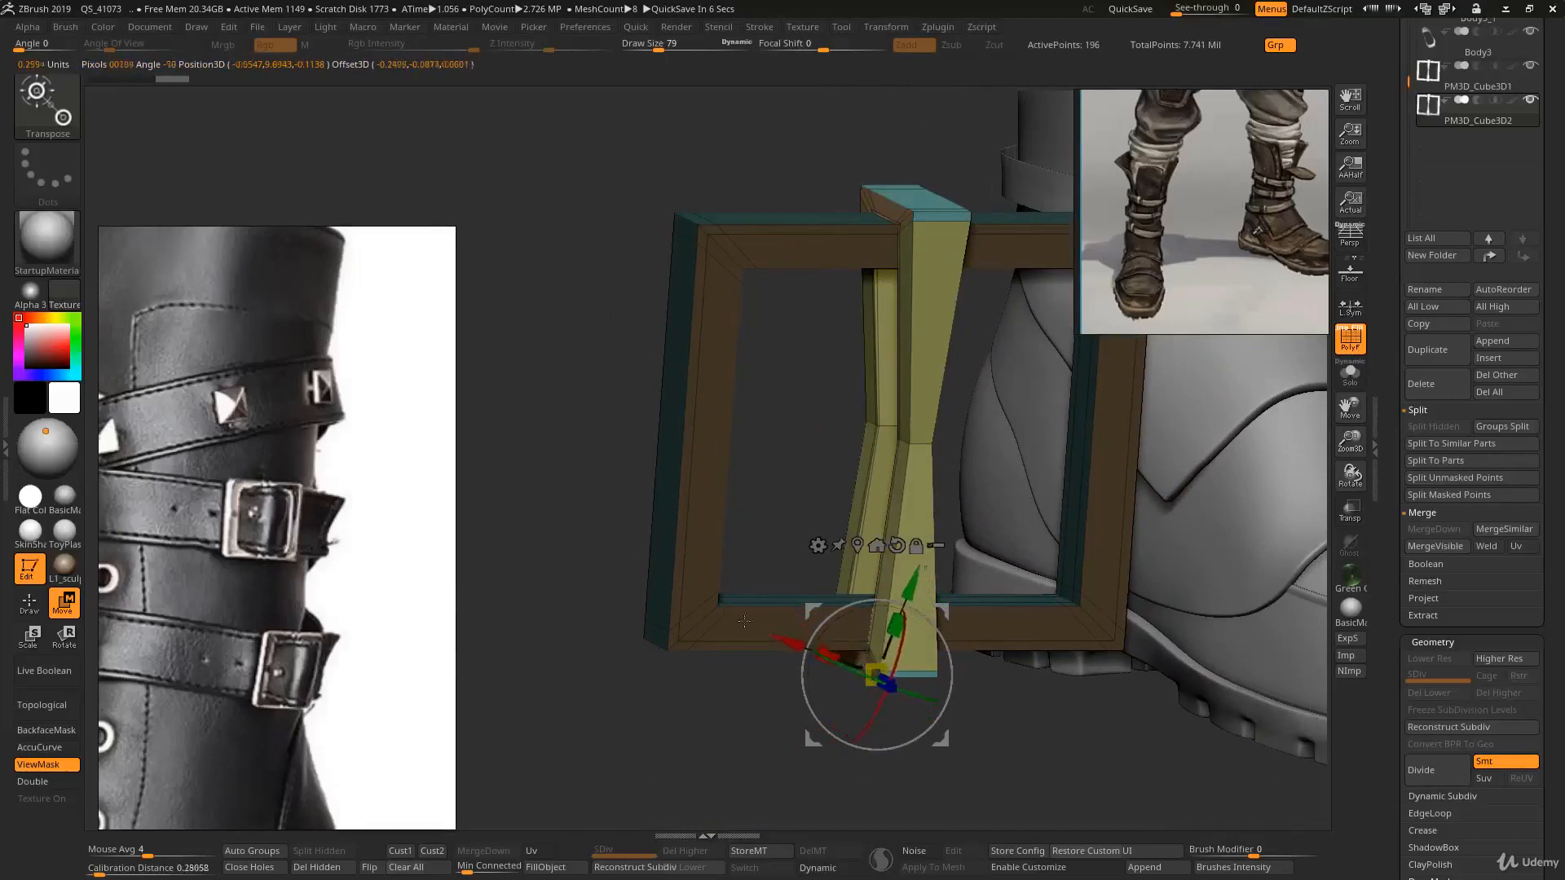
drag(744, 621, 761, 592)
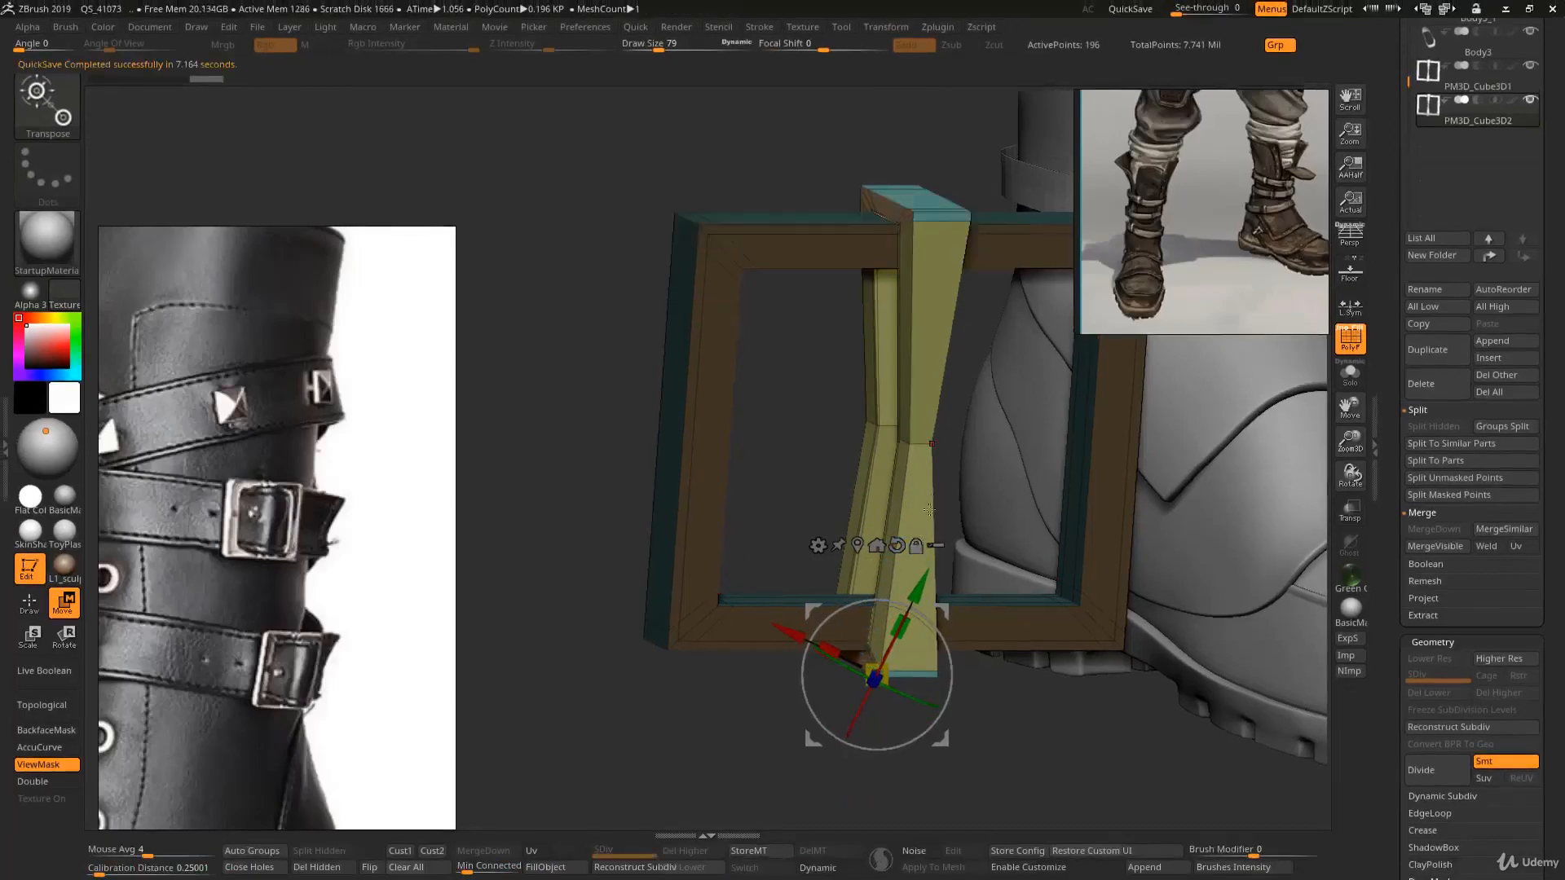
- Isolate the duplicated subtool with Solo mode
drag(932, 431, 1163, 514)
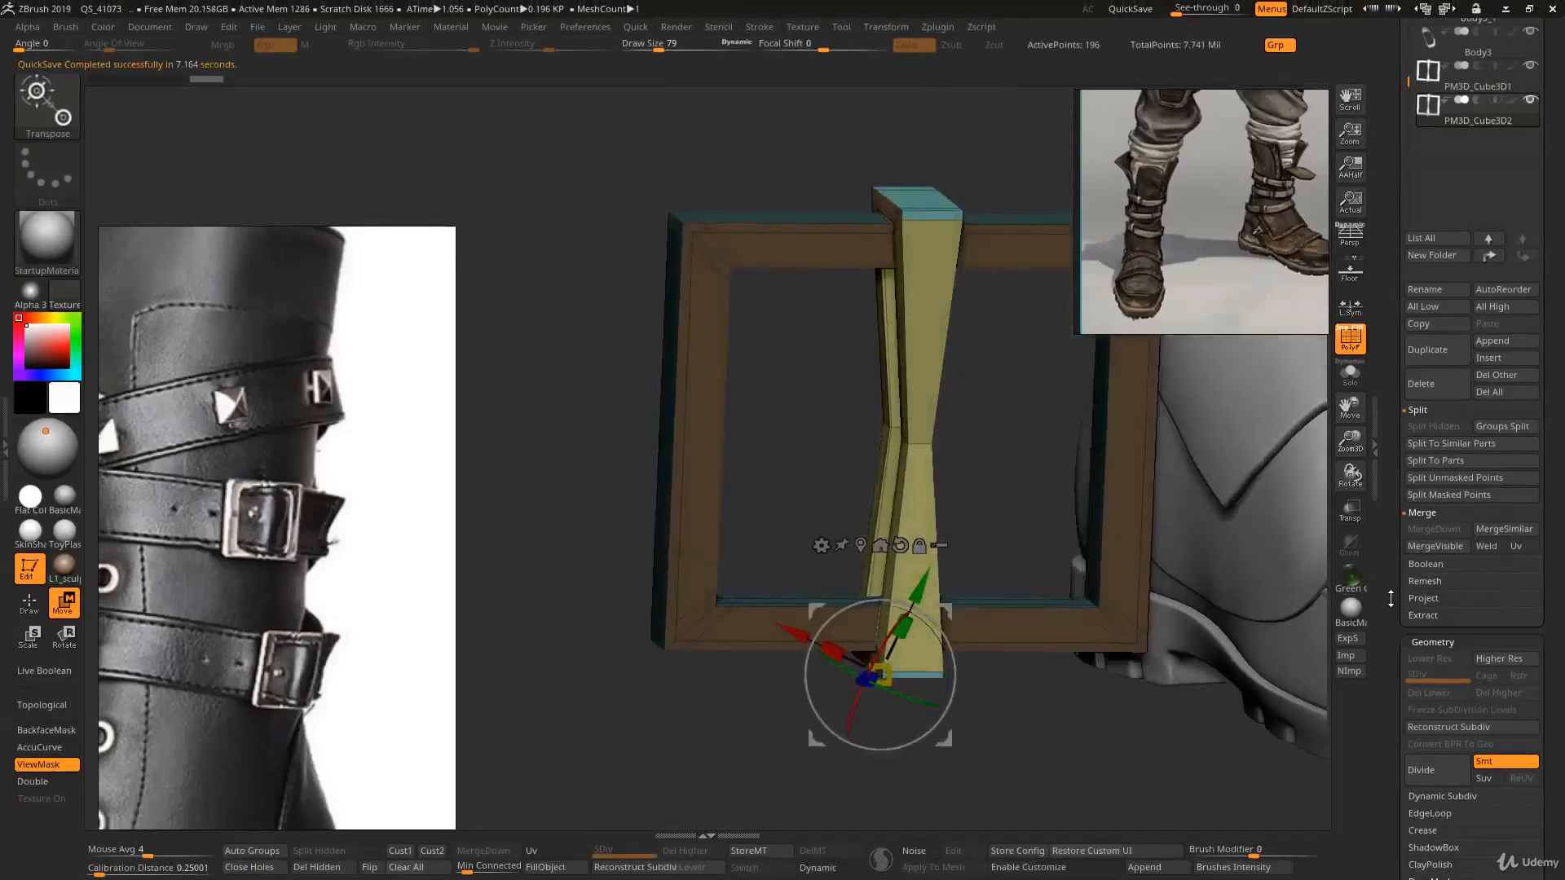
drag(1390, 597, 1417, 308)
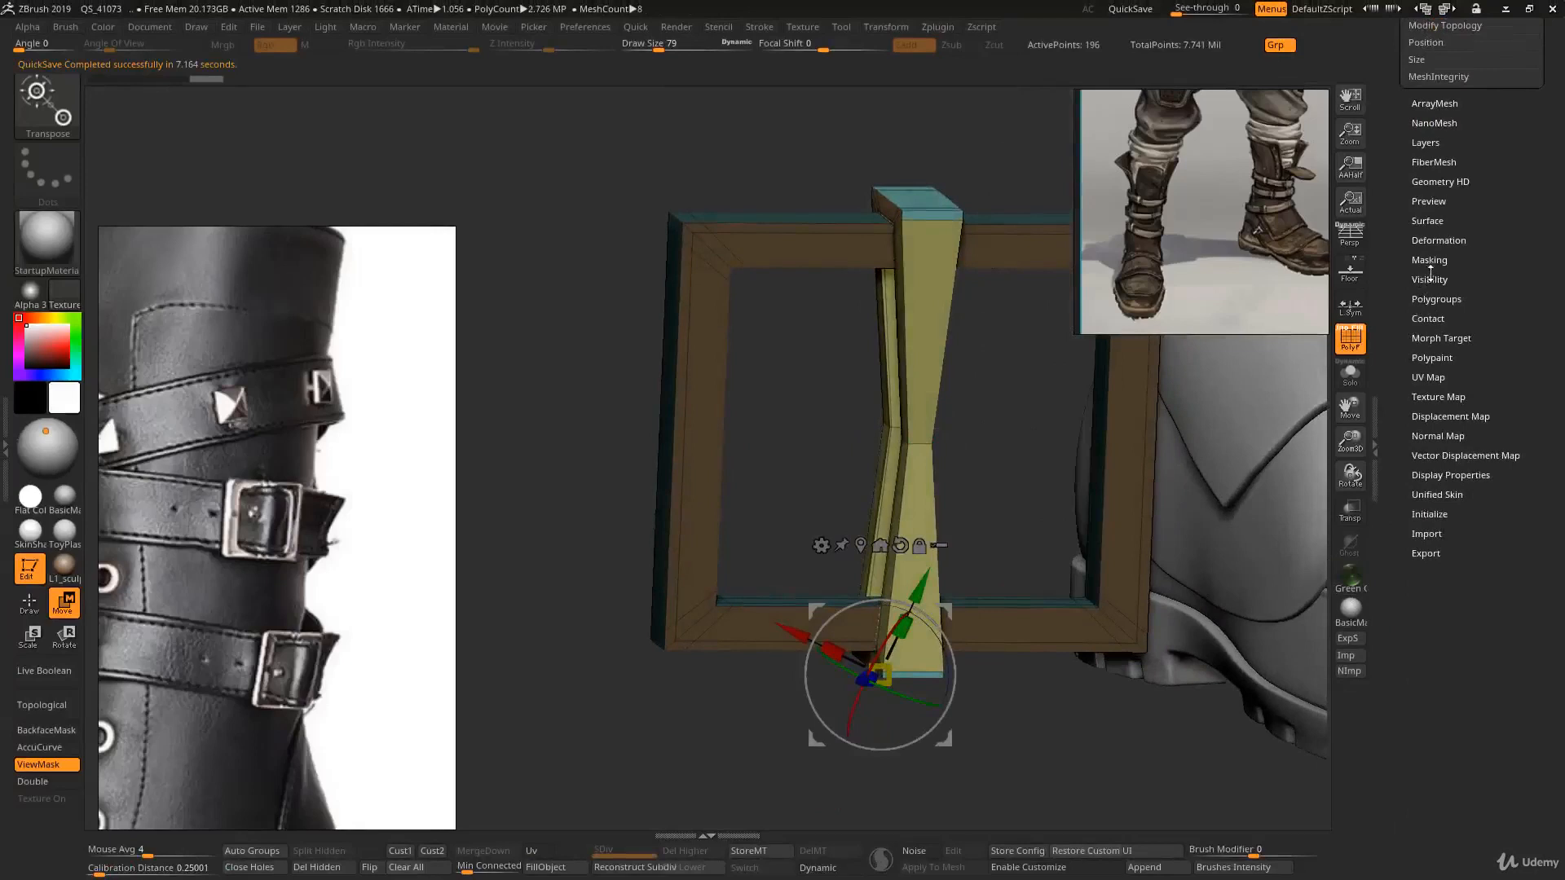
click(1430, 278)
click(1435, 297)
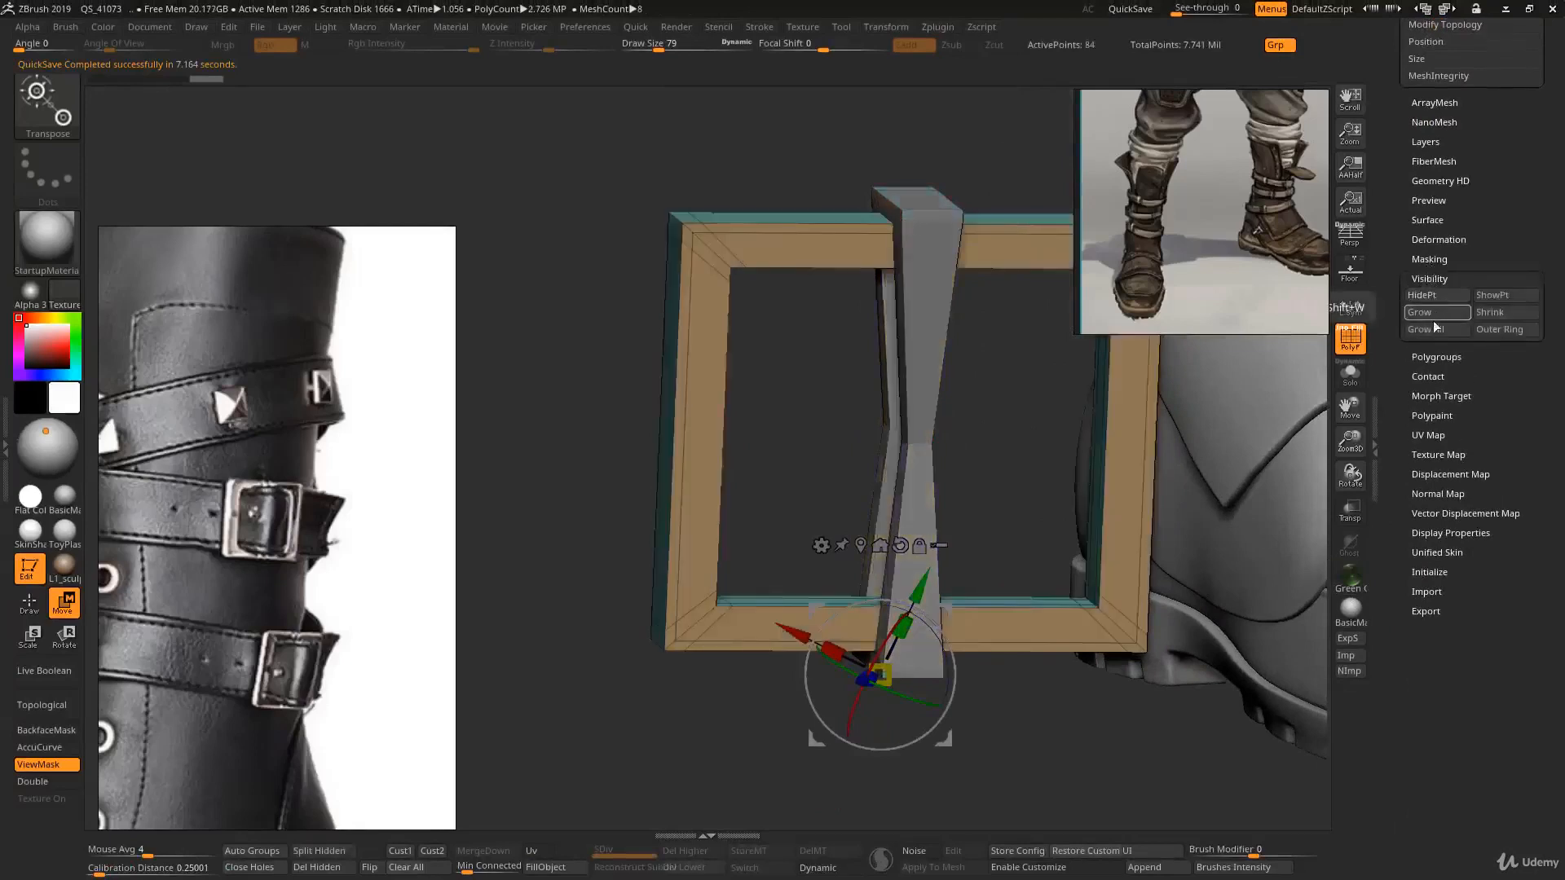
click(1355, 377)
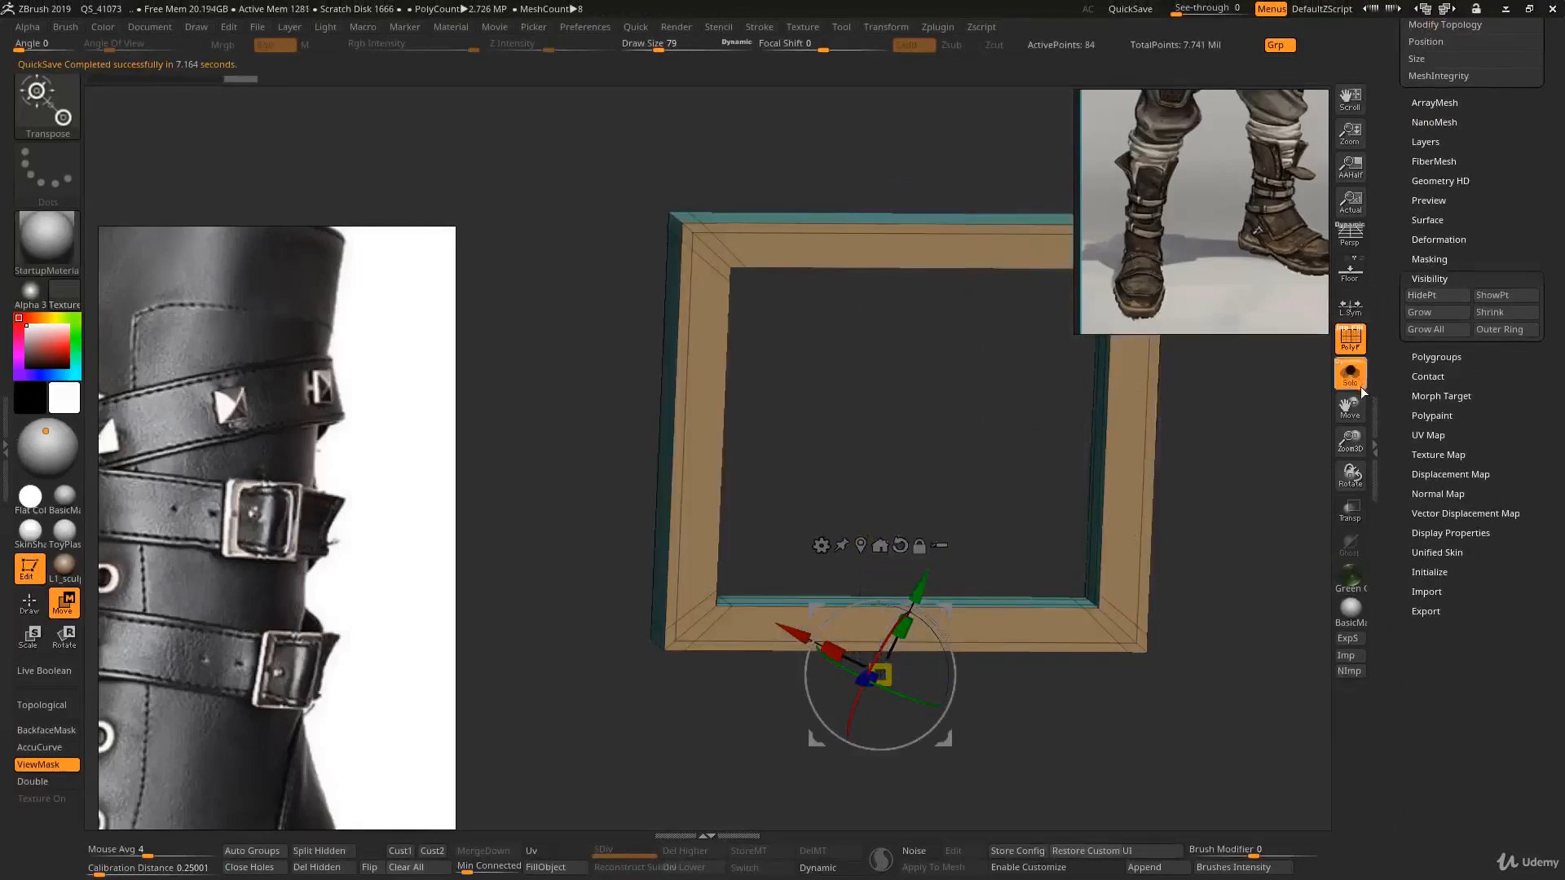
- Keep only the strap in the duplicated subtool by deleting its hidden frame geometry, then leave Solo mode
key(ctrl+shift)
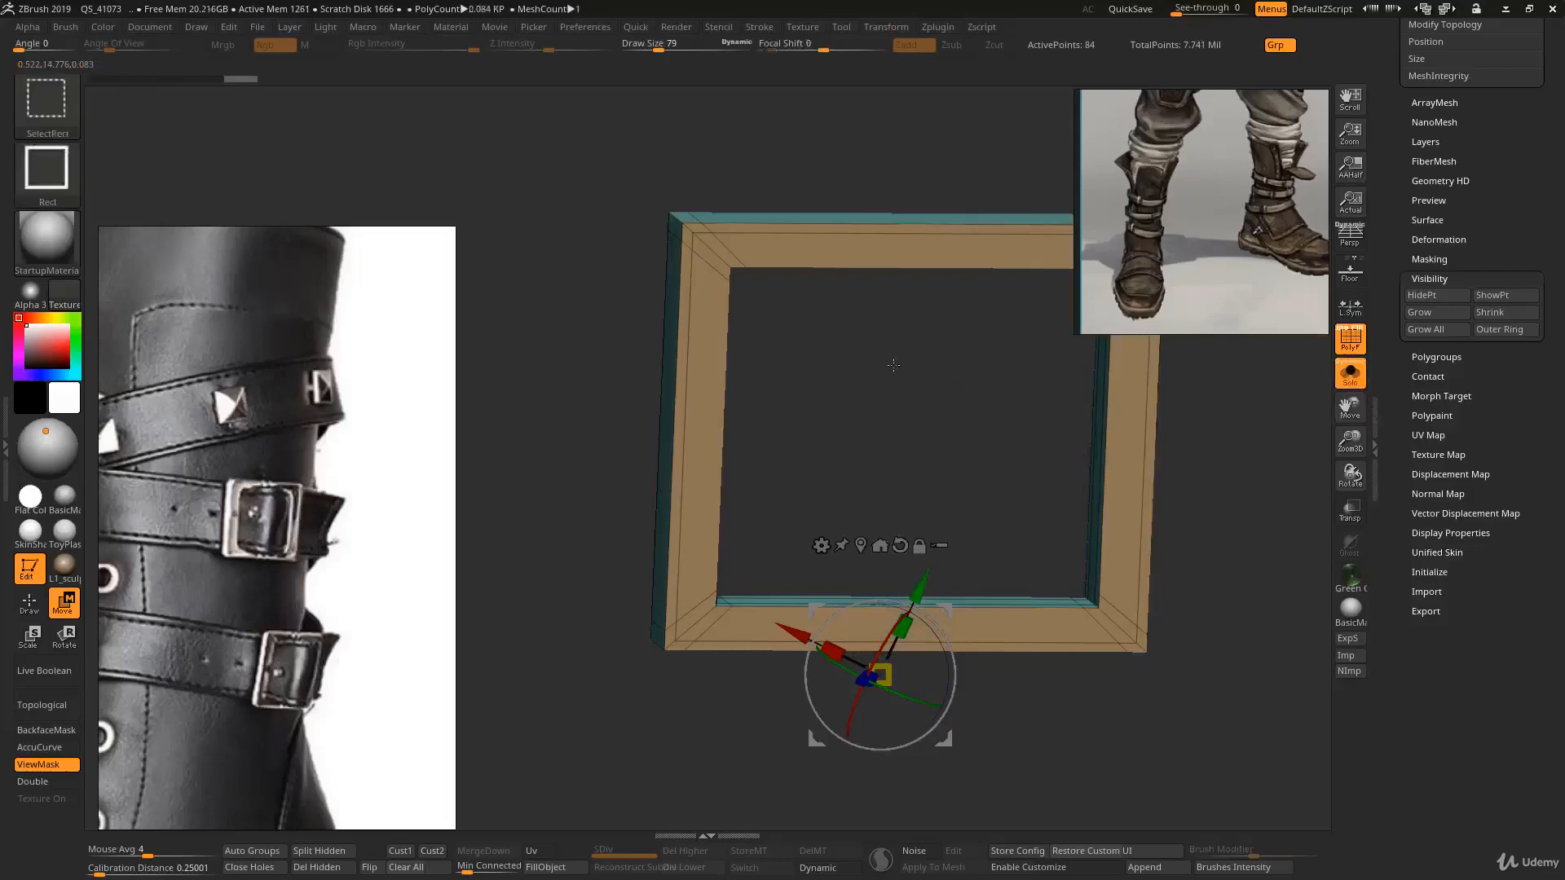
ctrl+shift+drag(893, 364, 919, 399)
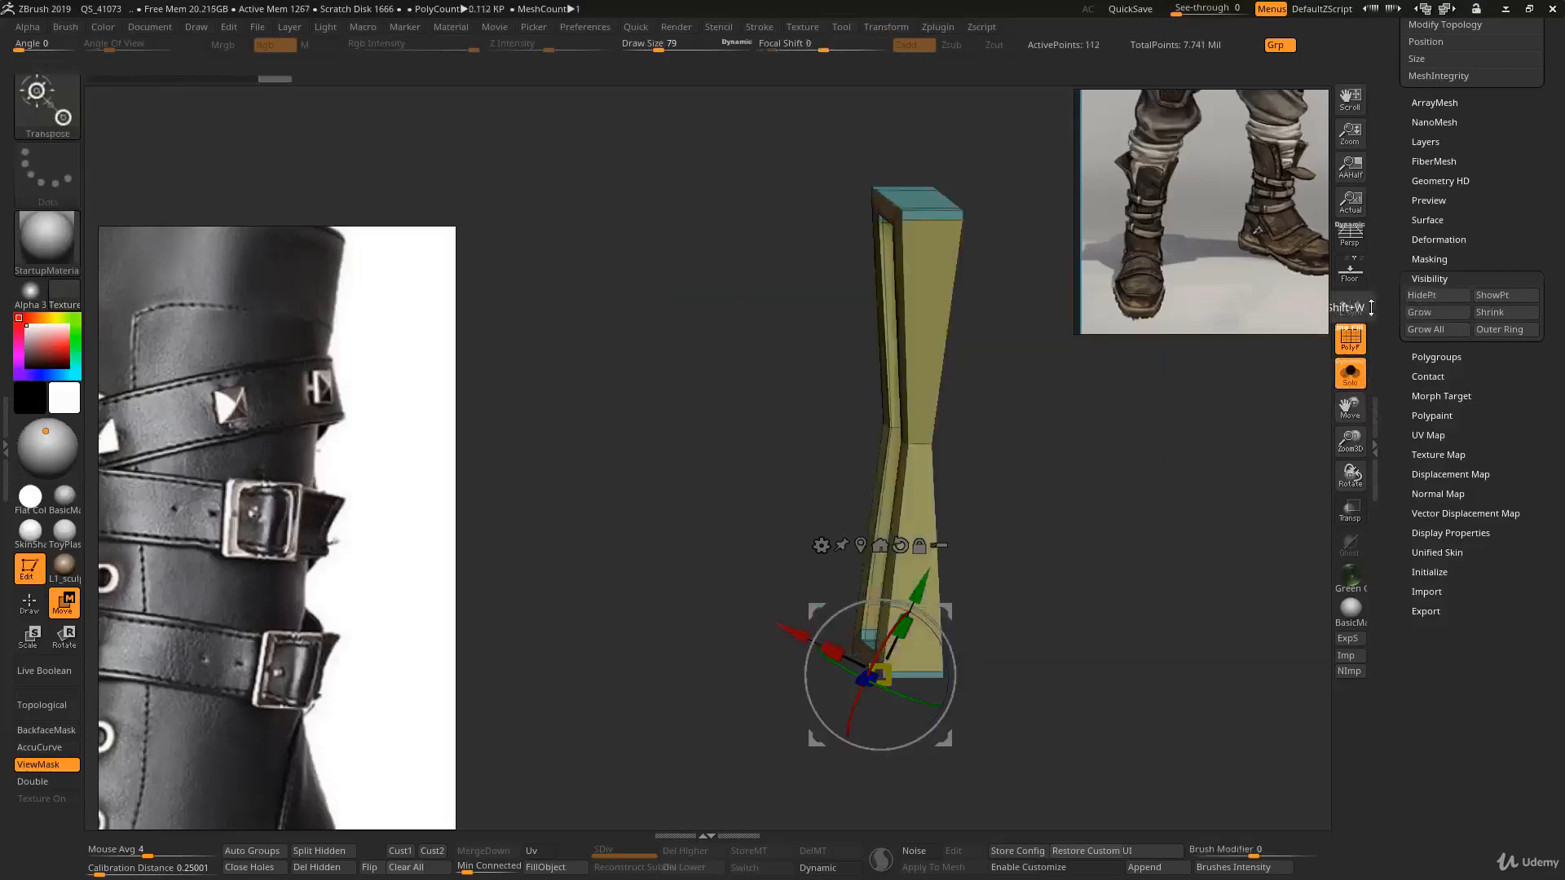
drag(941, 455, 872, 443)
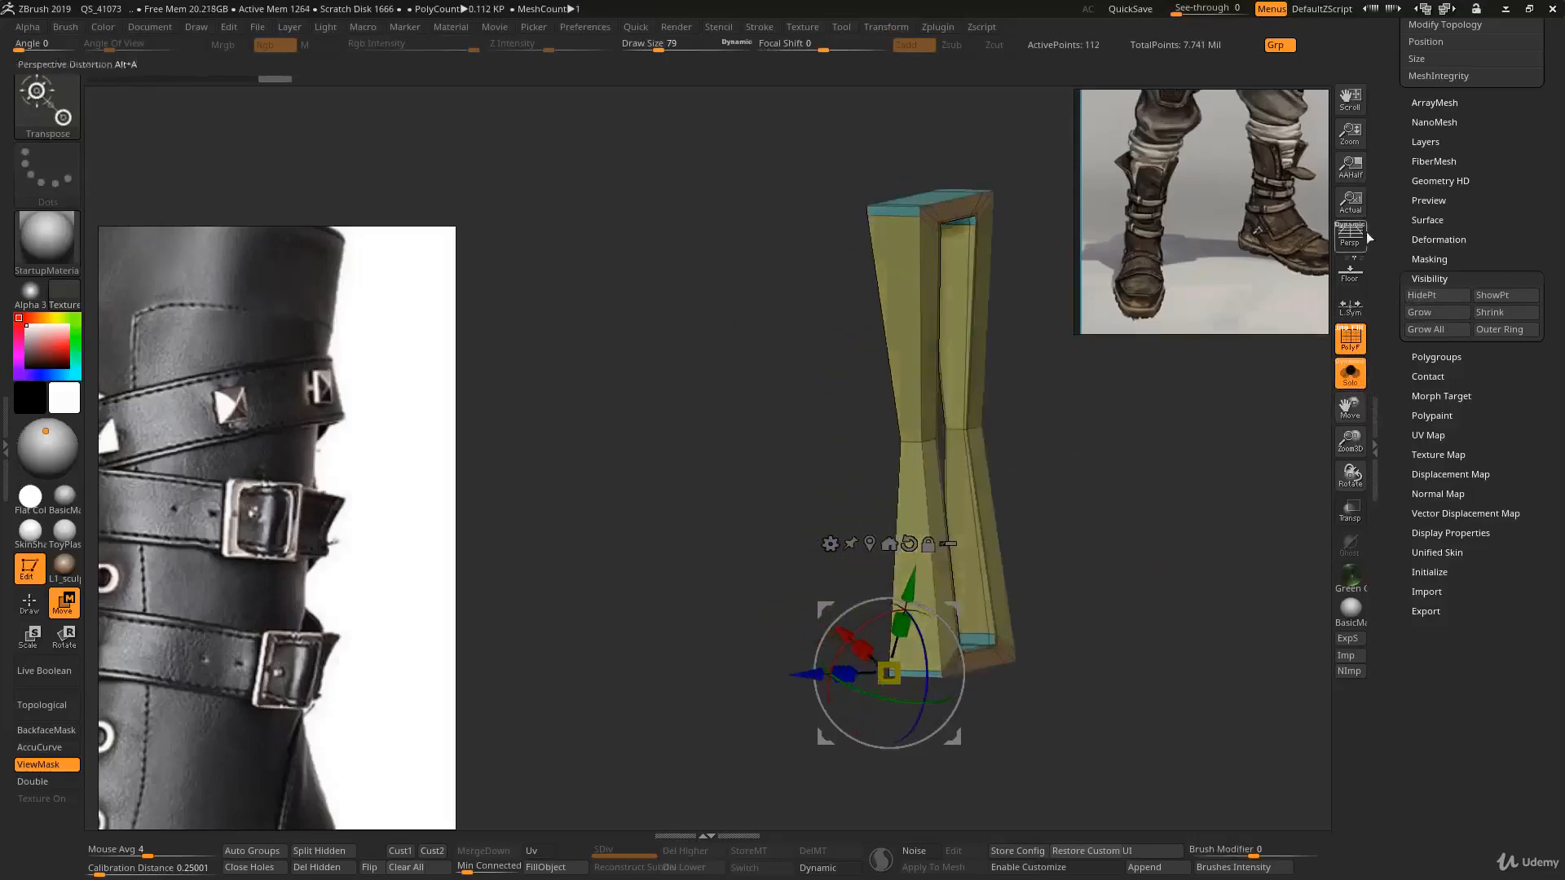
drag(1399, 239, 1403, 477)
drag(1402, 291, 1416, 475)
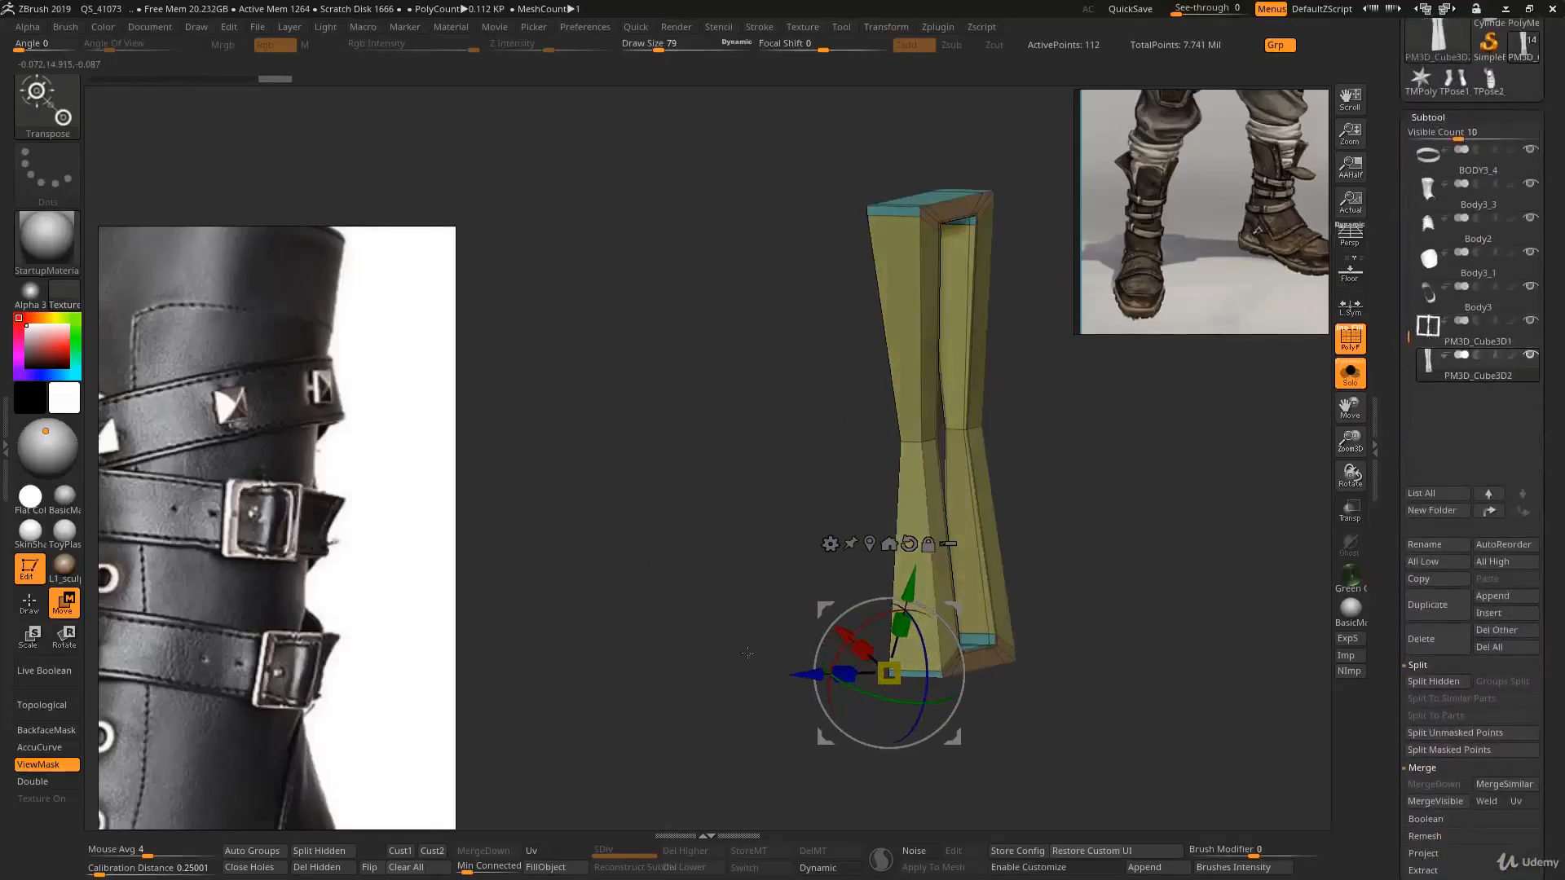
click(315, 869)
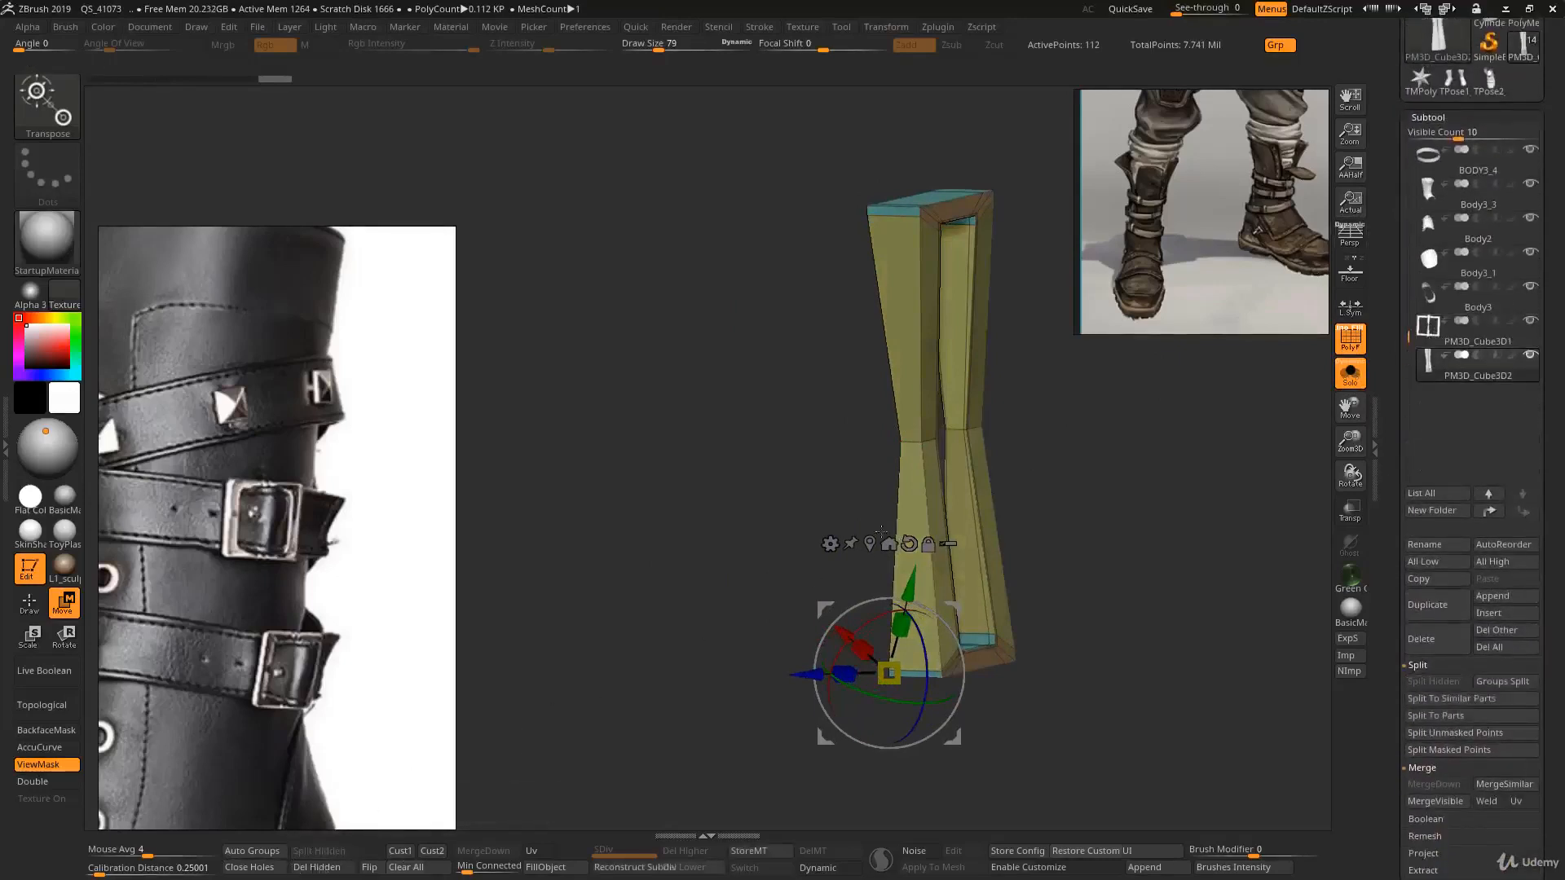
key(alt+s)
shift+right_drag(881, 532, 982, 456)
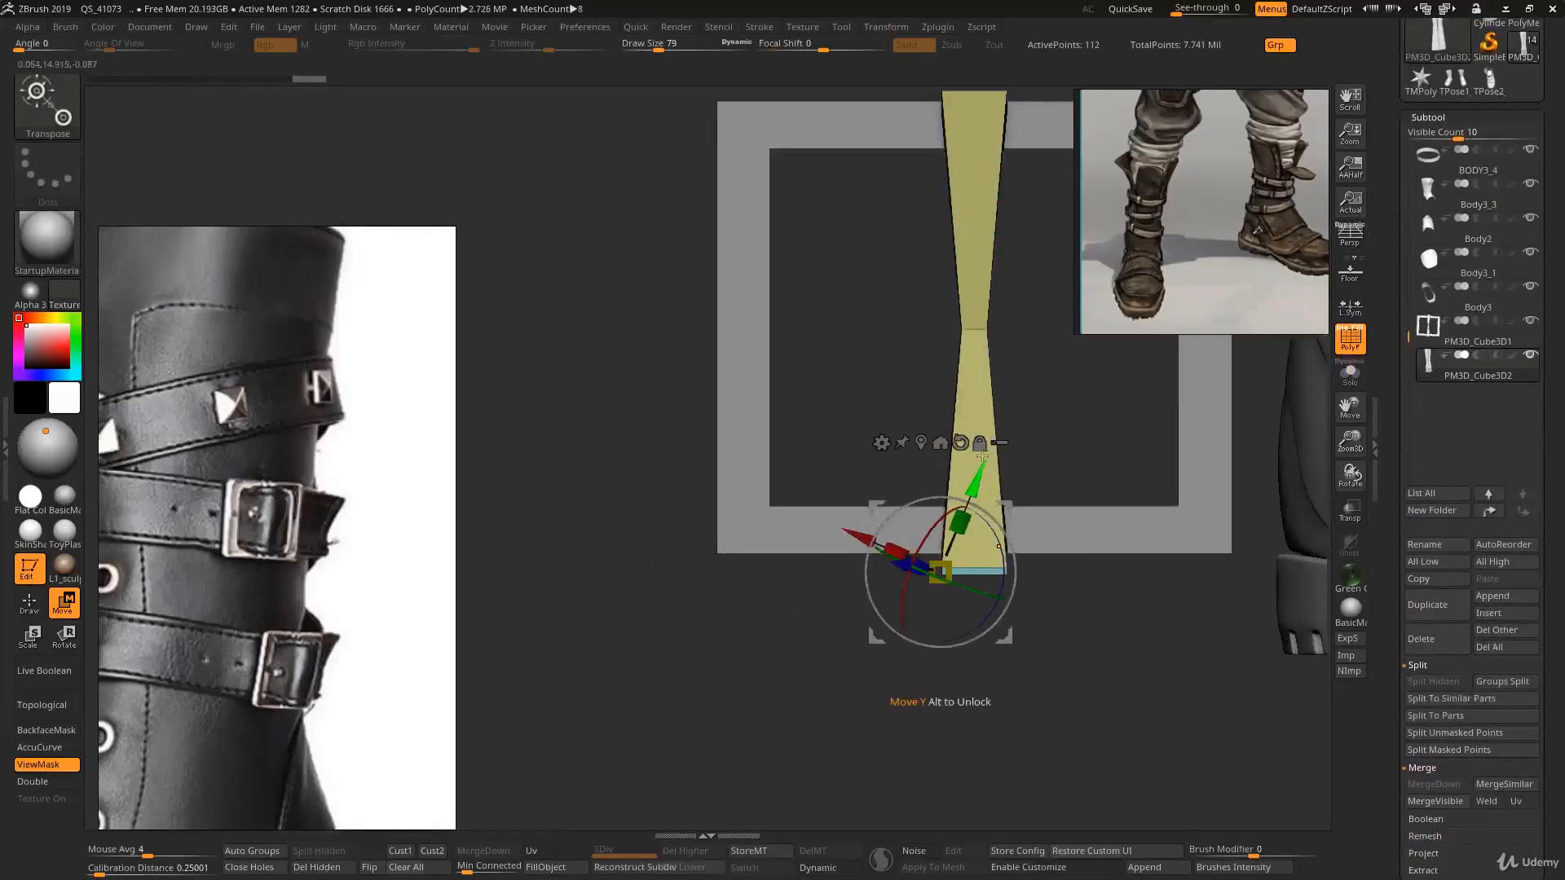
- Re-center the Transpose gizmo on the strap copy and rotate it 90° so it lies horizontally across the buckle frame
click(921, 442)
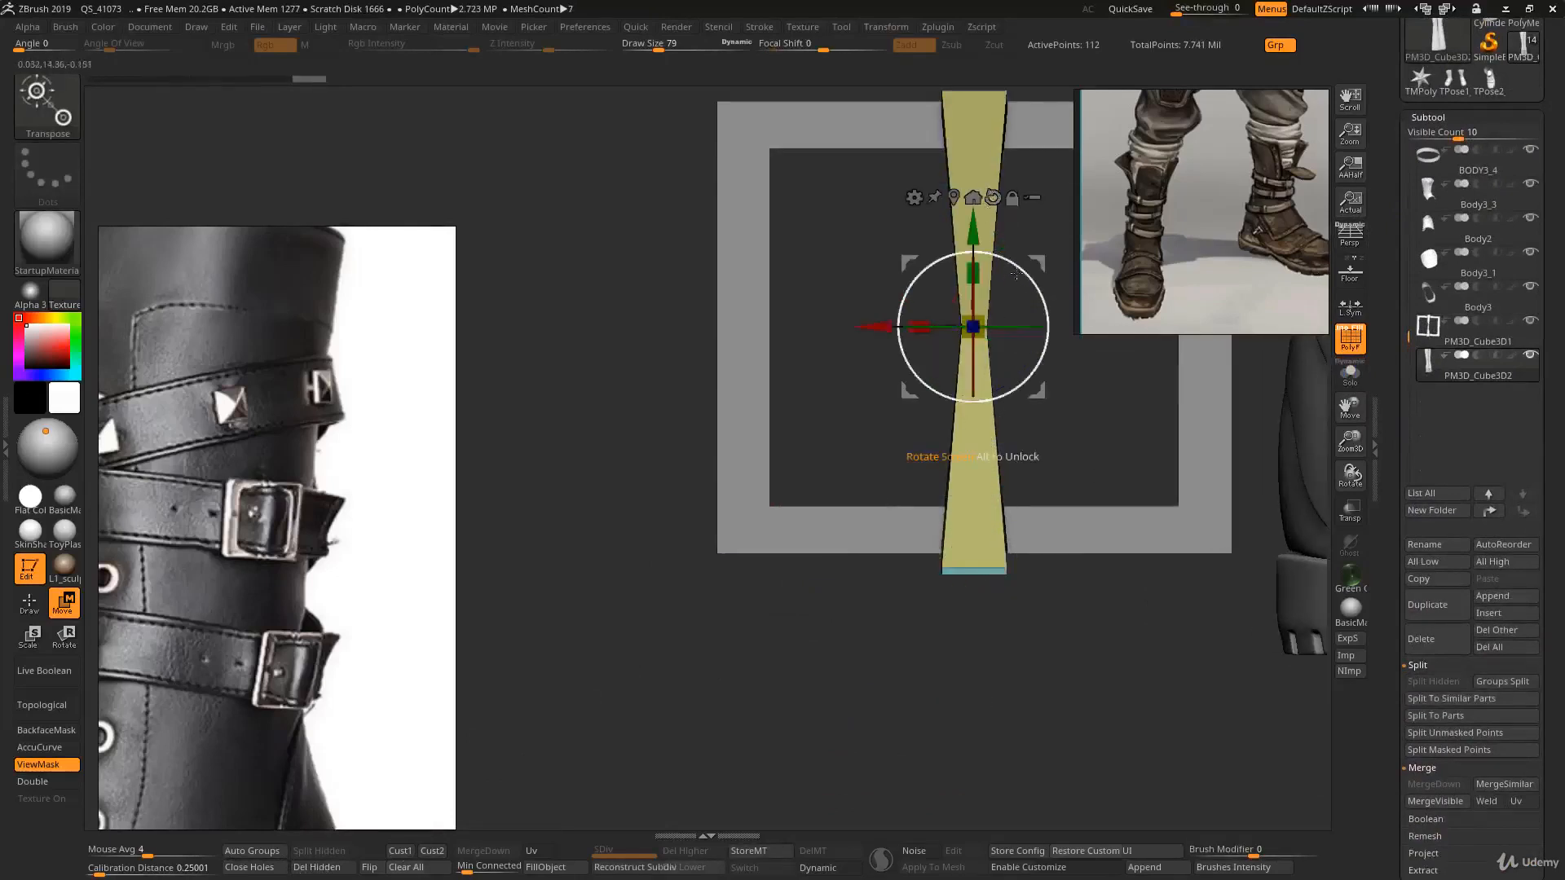
ctrl+drag(1014, 275, 940, 321)
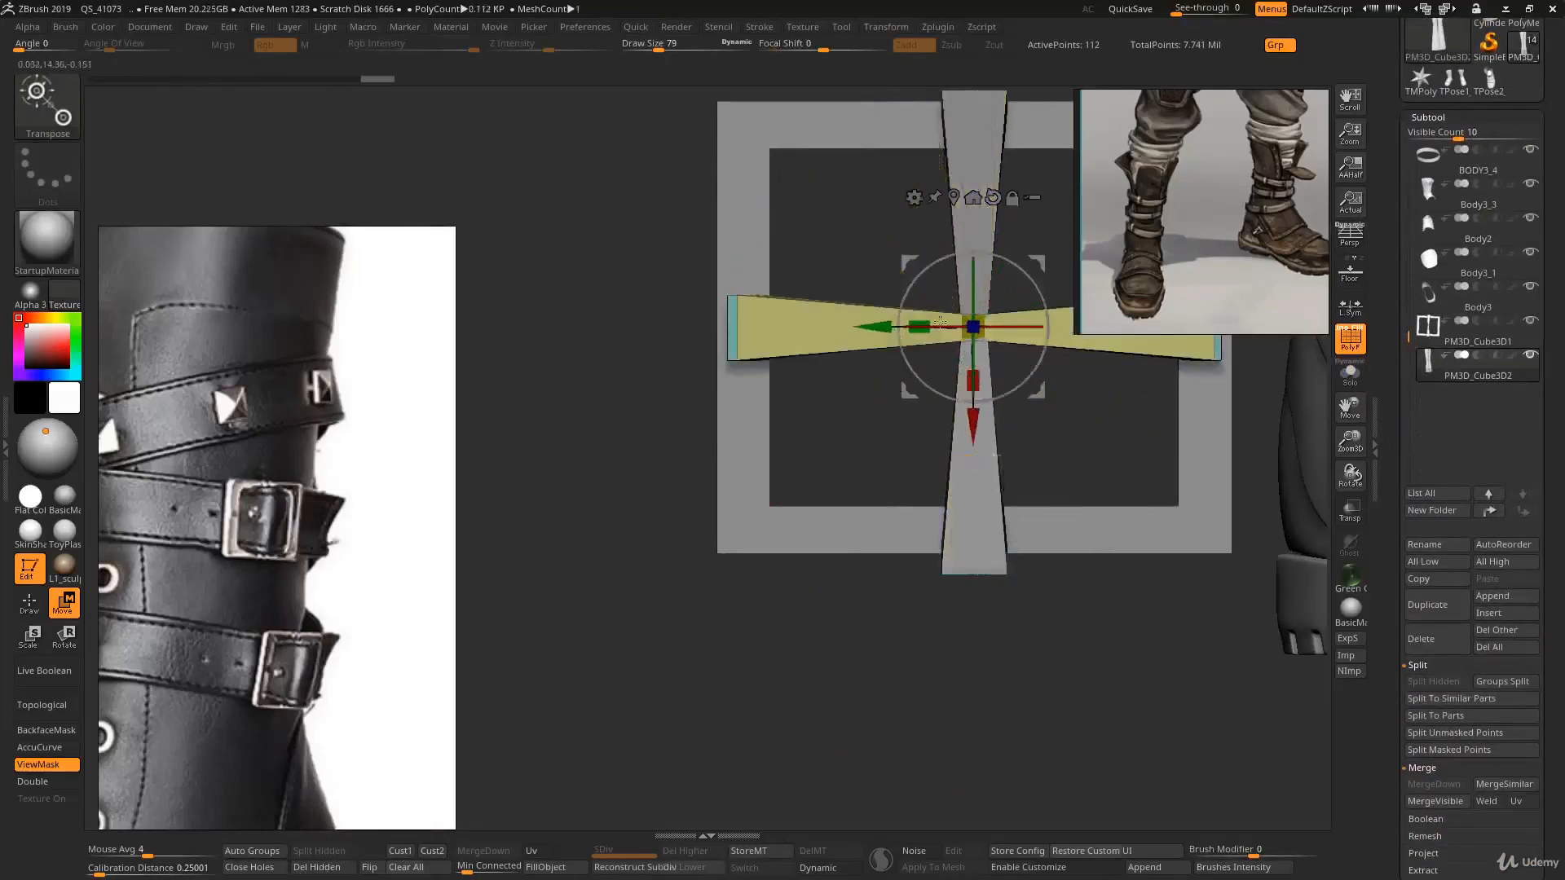
- Hide the right half of the rotated strap copy, keeping only its left portion visible
mouse_move(909, 383)
right_down()
mouse_move(986, 395)
mouse_move(966, 379)
mouse_move(933, 444)
mouse_move(914, 398)
right_up()
key(alt+shift+s)
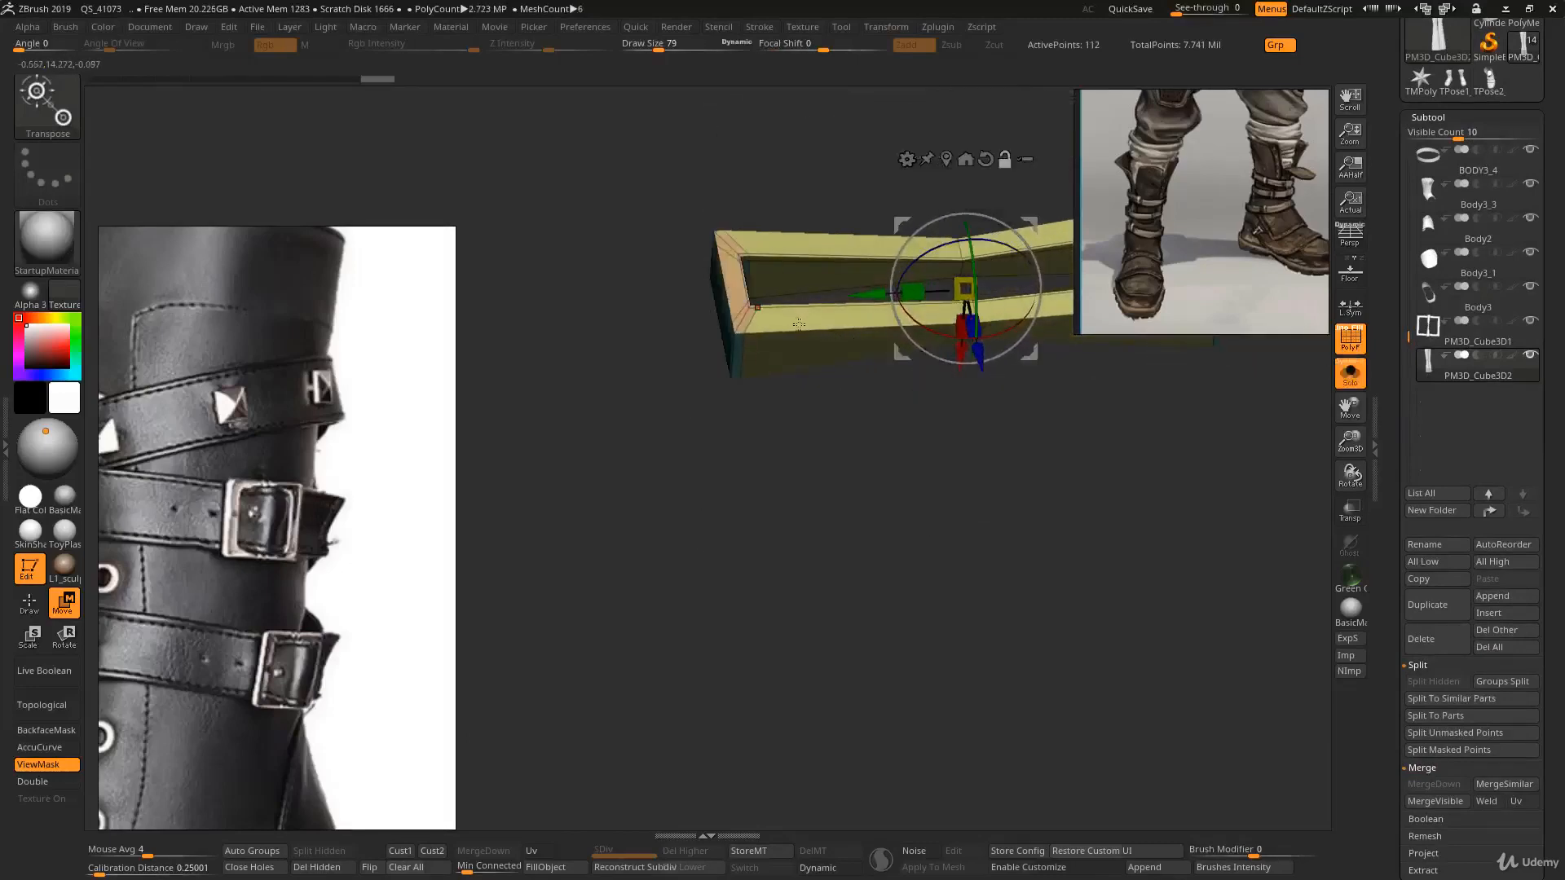
right_drag(800, 325, 664, 391)
ctrl+right_drag(665, 391, 630, 348)
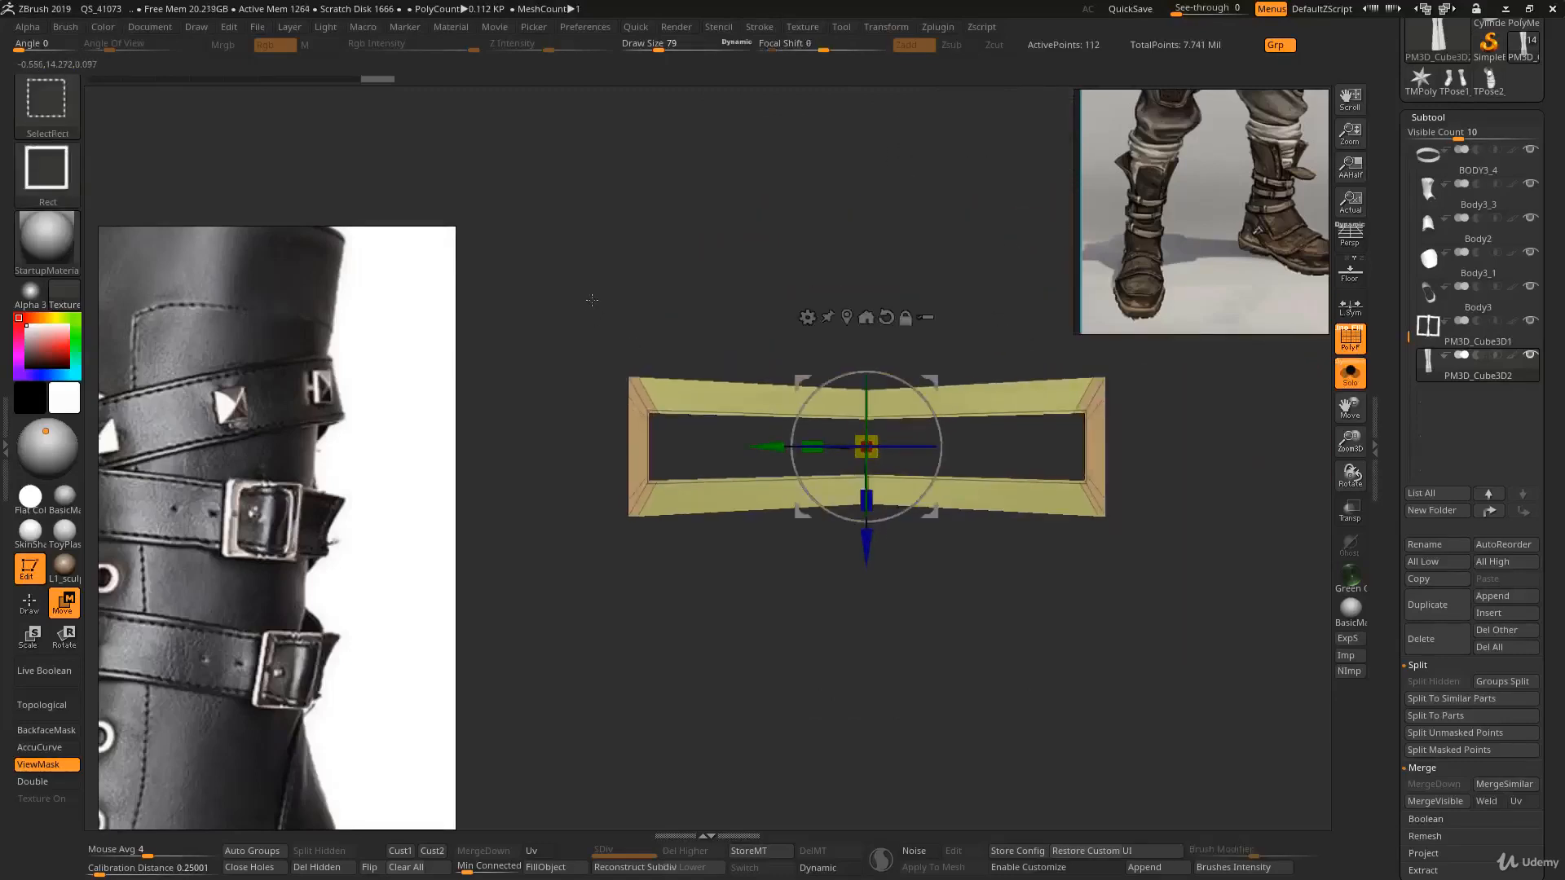
mouse_move(586, 305)
ctrl+alt+shift+mouse_down()
mouse_move(700, 443)
mouse_move(866, 446)
ctrl+alt+shift+mouse_up()
ctrl+alt+shift+drag(823, 265, 1066, 611)
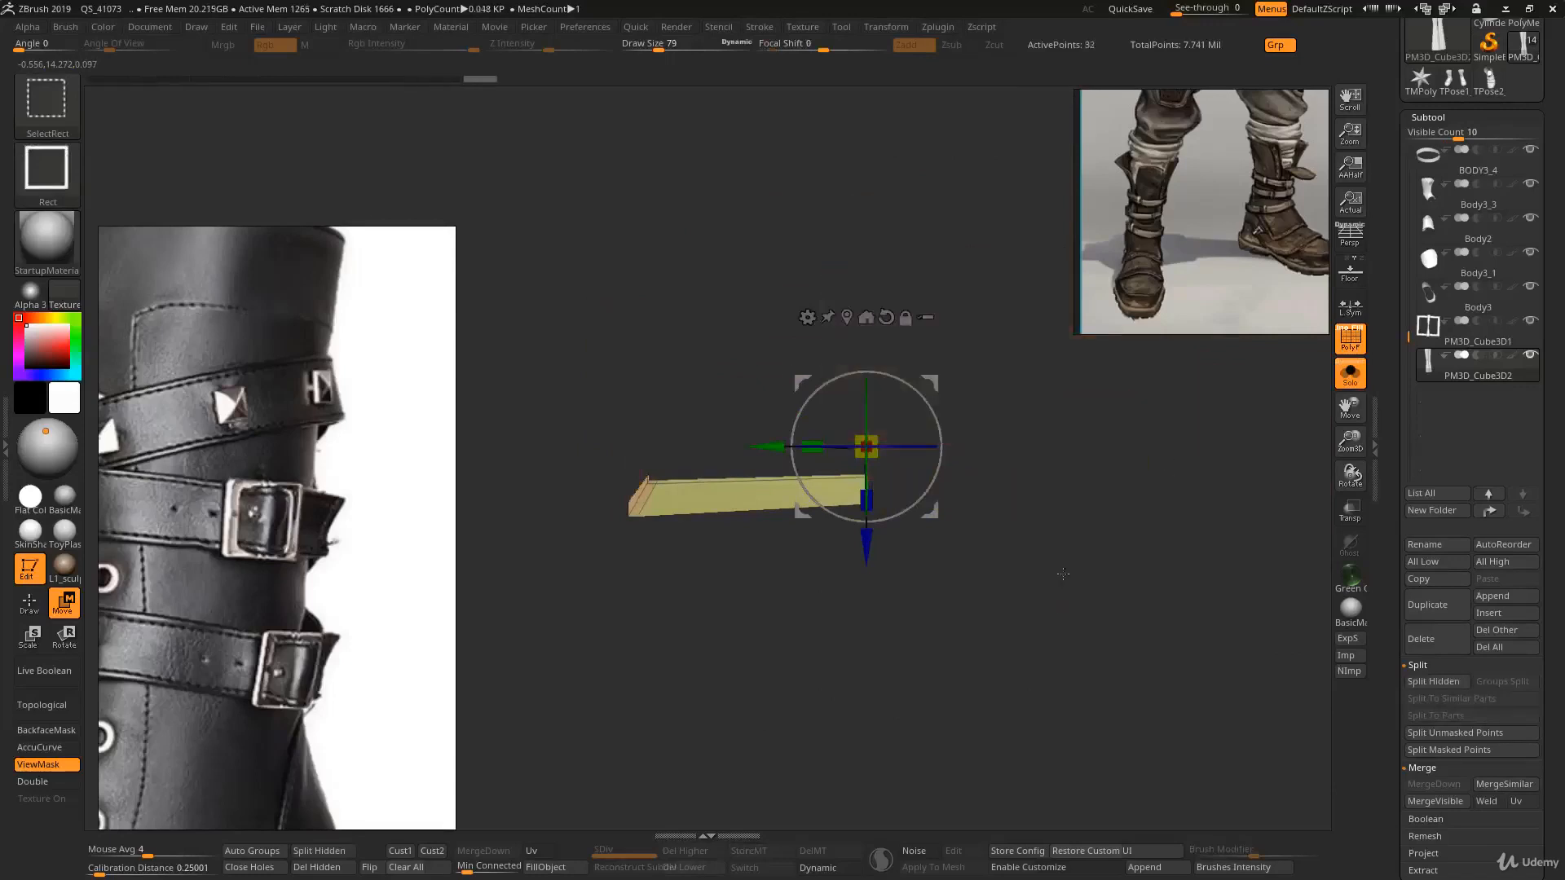
mouse_move(1019, 477)
right_down()
mouse_move(1009, 364)
mouse_move(1013, 457)
mouse_move(990, 489)
right_up()
mouse_move(809, 489)
alt+right_down()
mouse_move(1026, 510)
mouse_move(1020, 541)
alt+right_up()
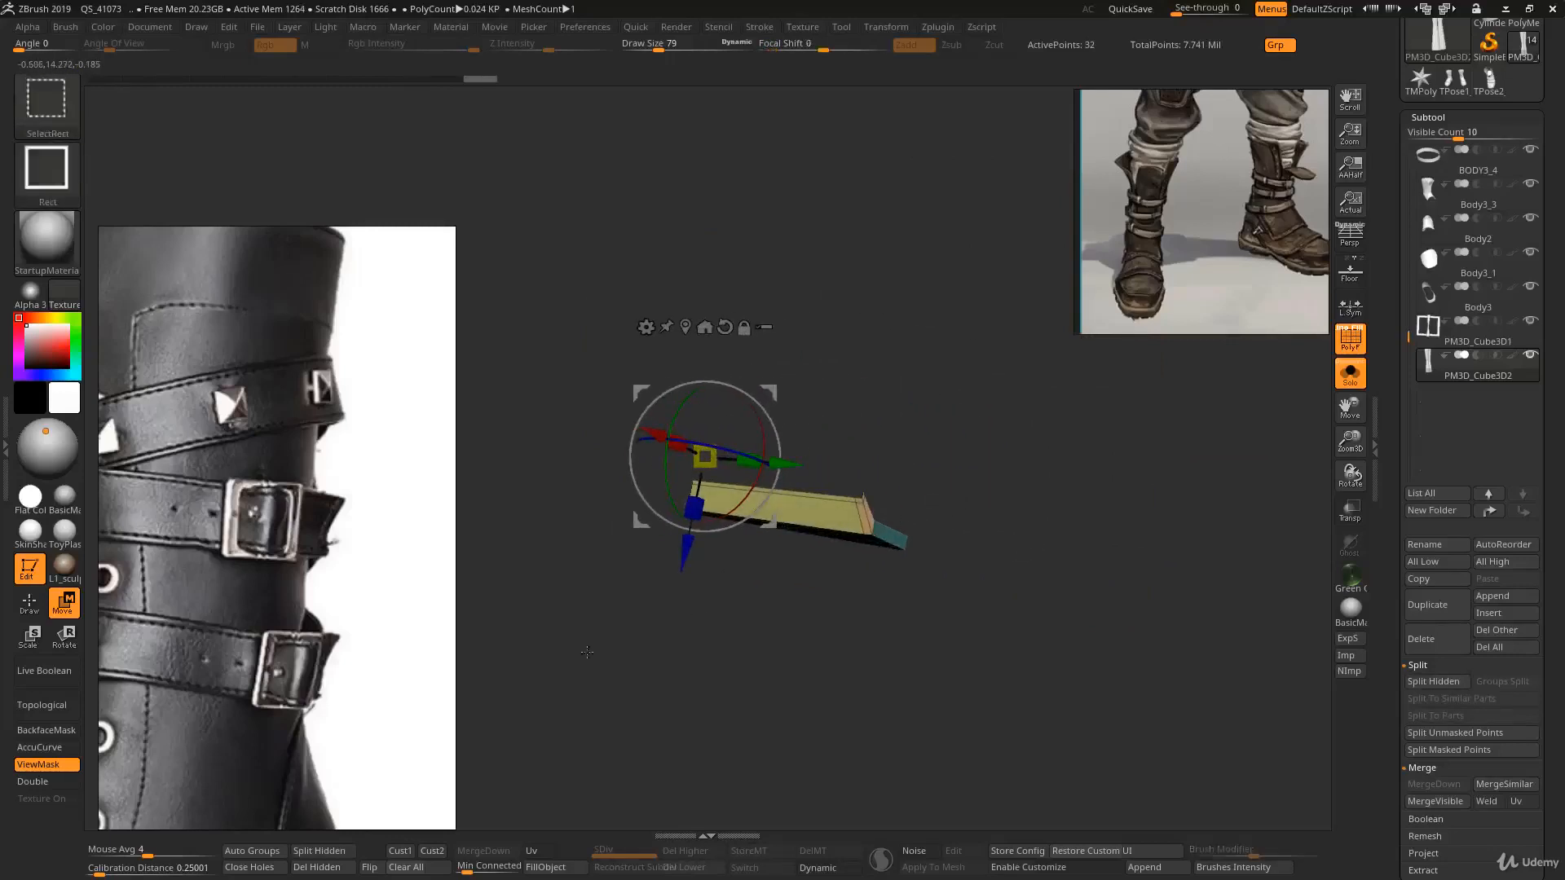
- Turn on double-sided display, hide all but a short end segment of the strap, and delete the hidden geometry
click(59, 783)
right_drag(910, 432, 588, 552)
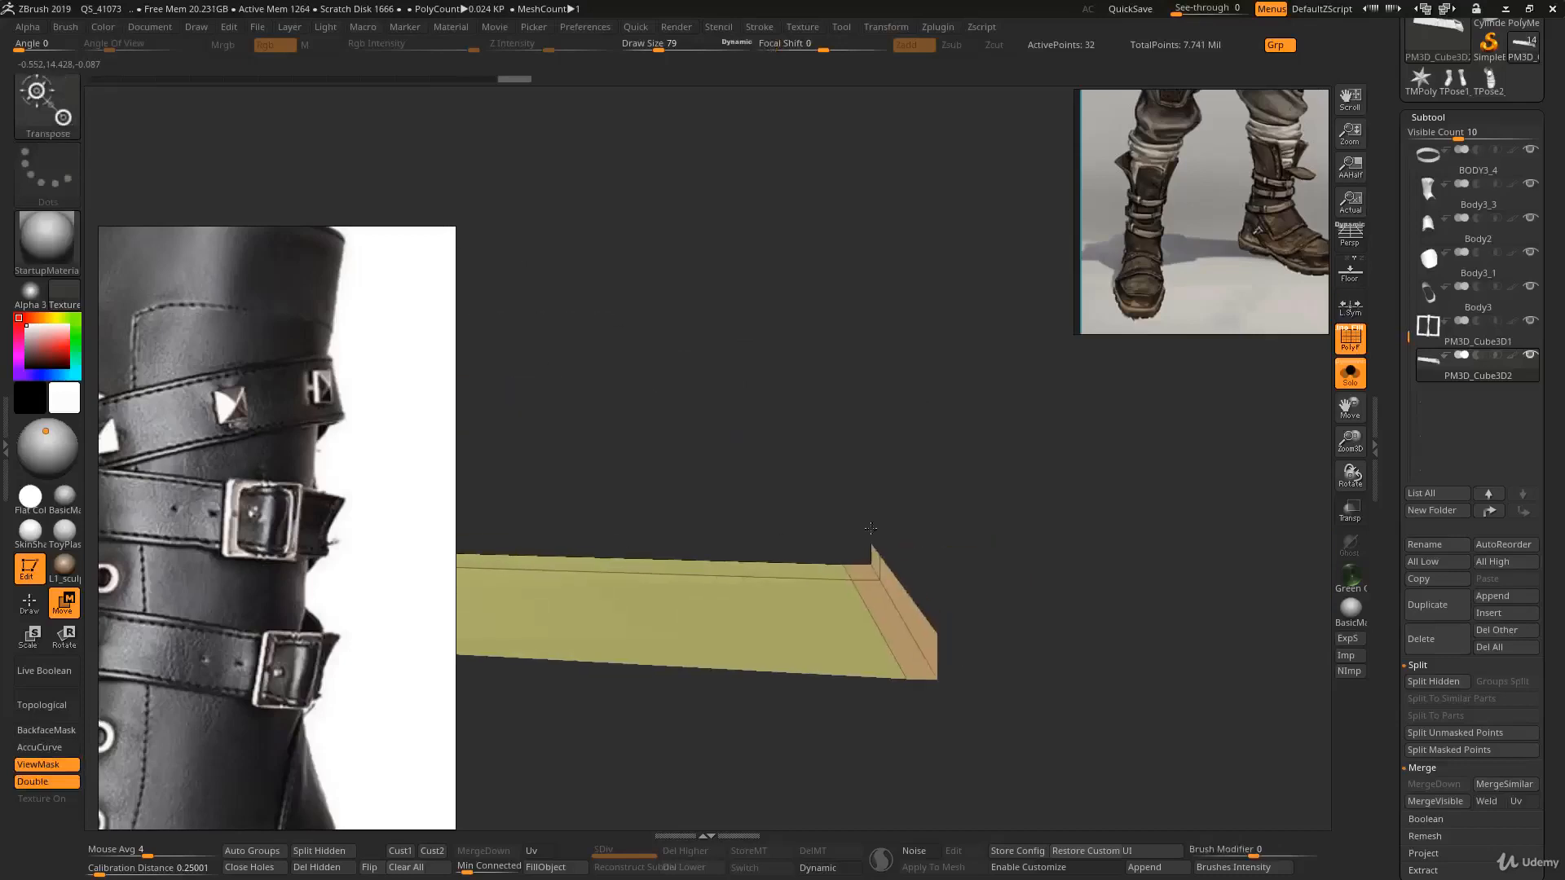
ctrl+alt+shift+drag(862, 500, 904, 549)
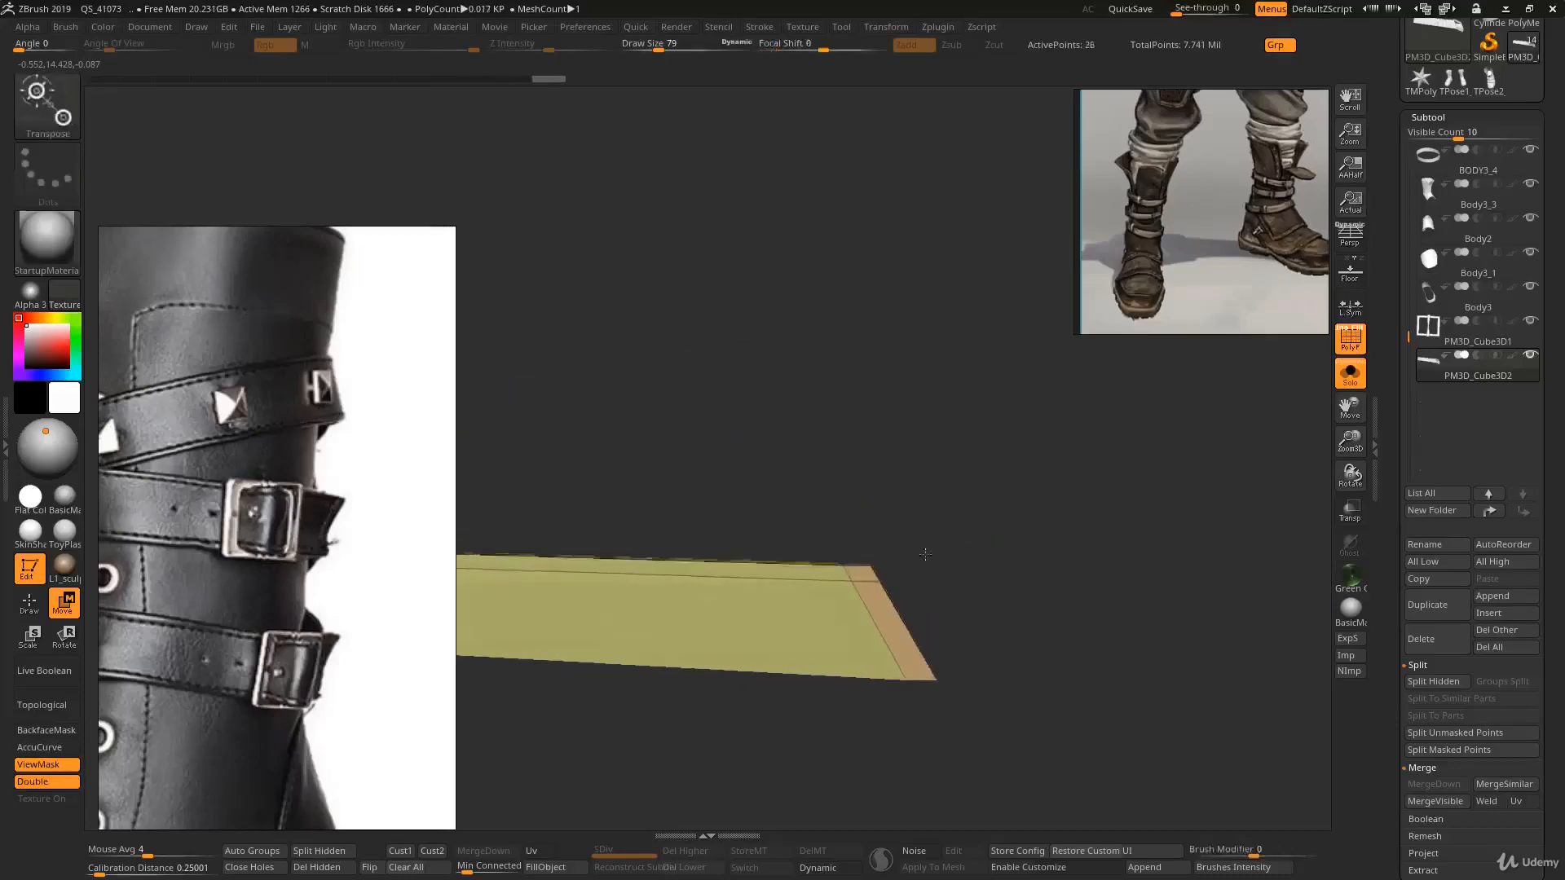
mouse_move(925, 548)
right_down()
mouse_move(884, 584)
mouse_move(929, 552)
mouse_move(978, 597)
right_up()
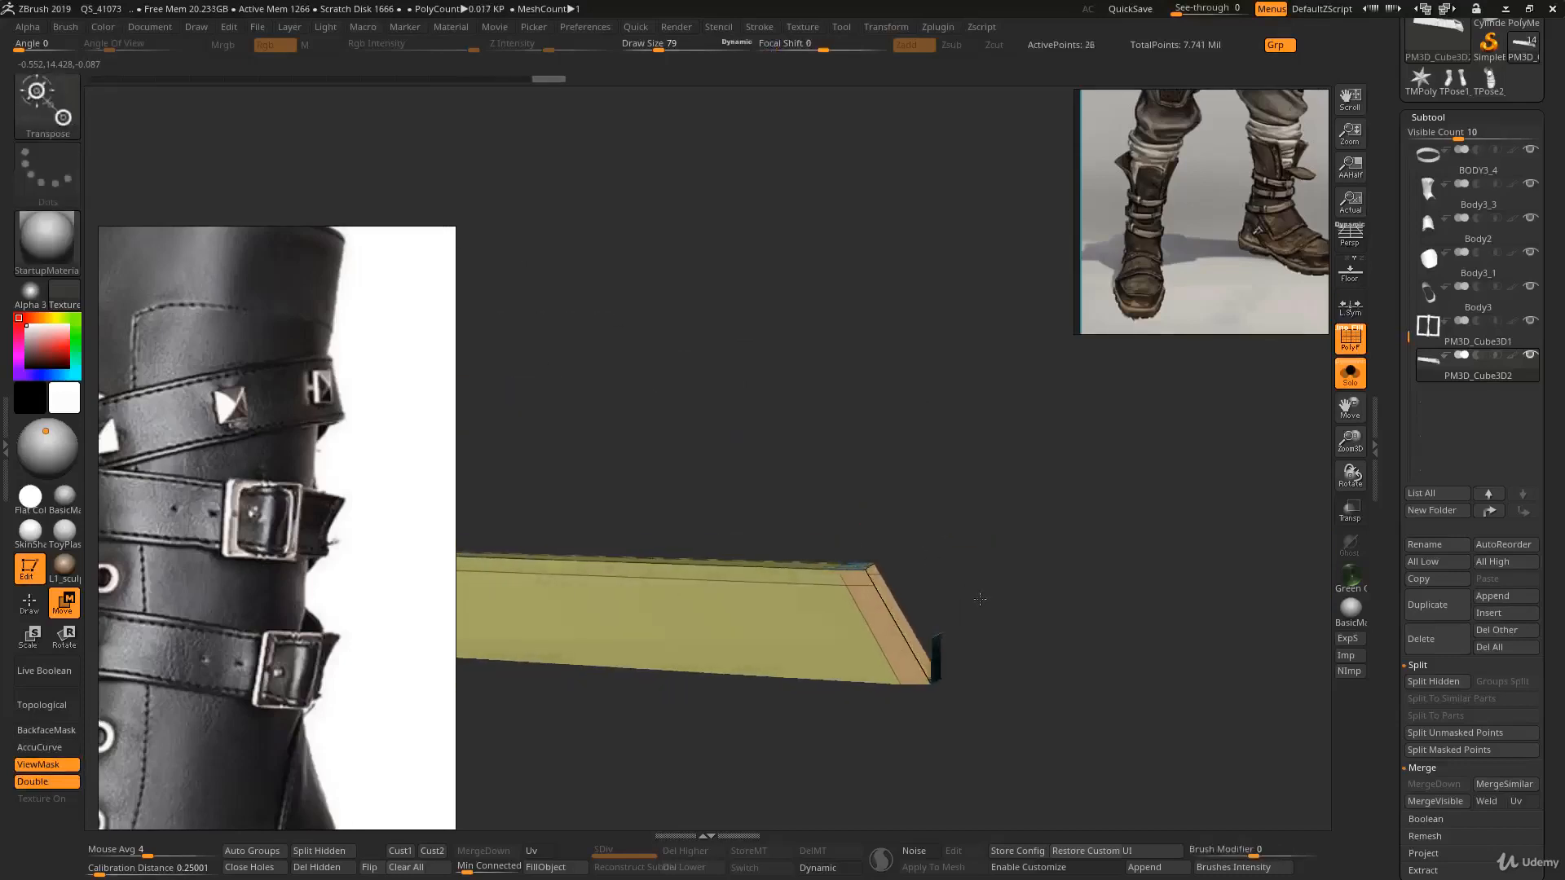
ctrl+alt+shift+drag(970, 594, 932, 653)
ctrl+right_drag(927, 648, 1198, 703)
right_drag(1198, 702, 720, 686)
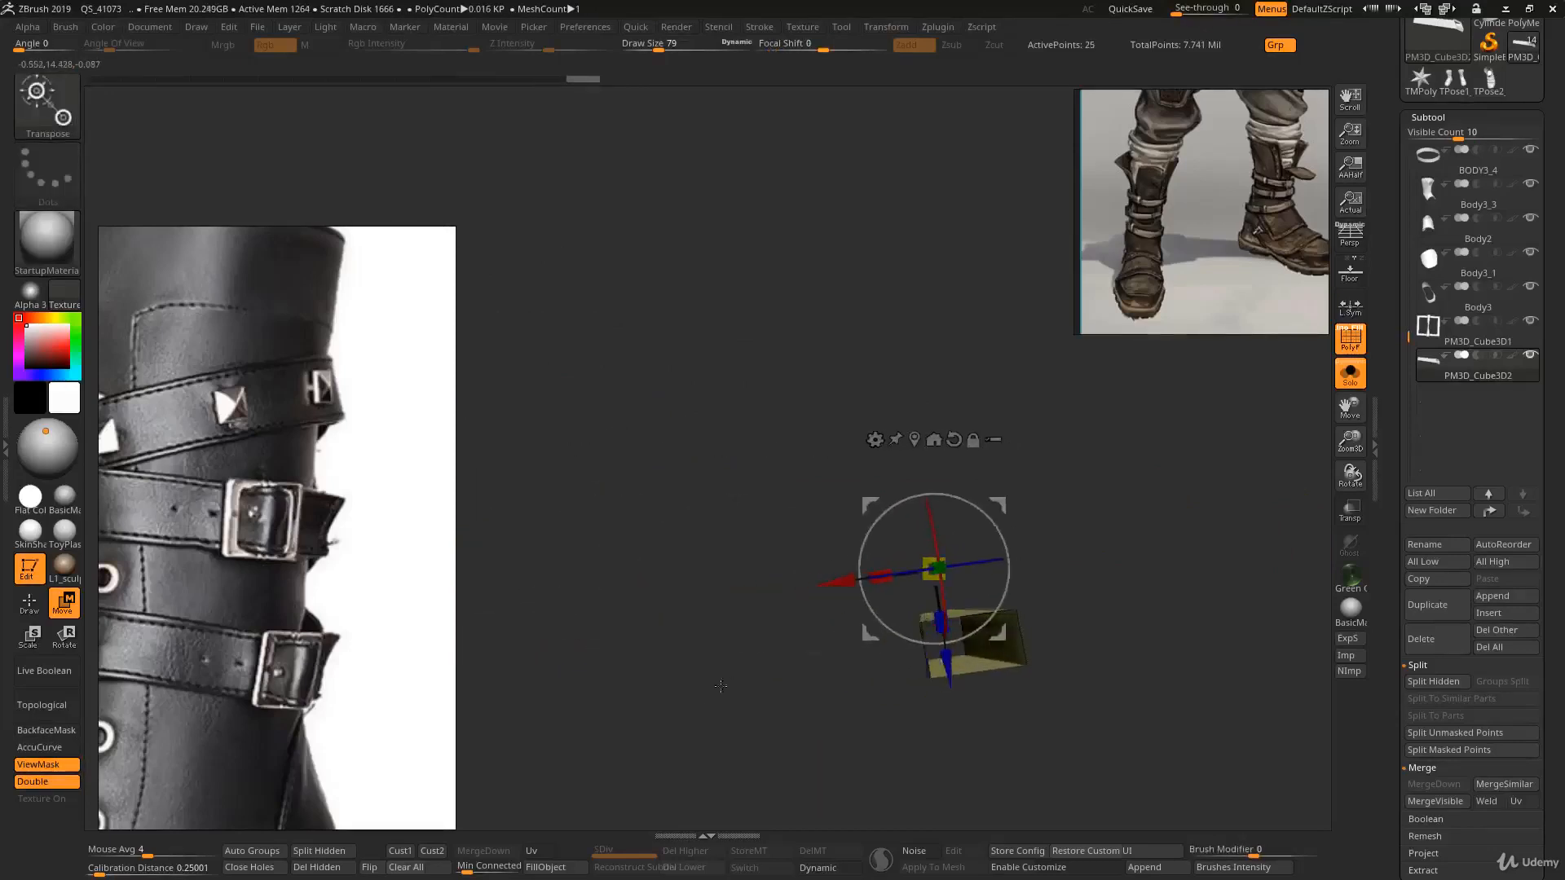
click(323, 867)
- Use ZModeler's Bridge Two Edges to close the first open end of the short segment
mouse_move(747, 543)
right_down()
mouse_move(962, 649)
mouse_move(925, 628)
right_up()
key(q)
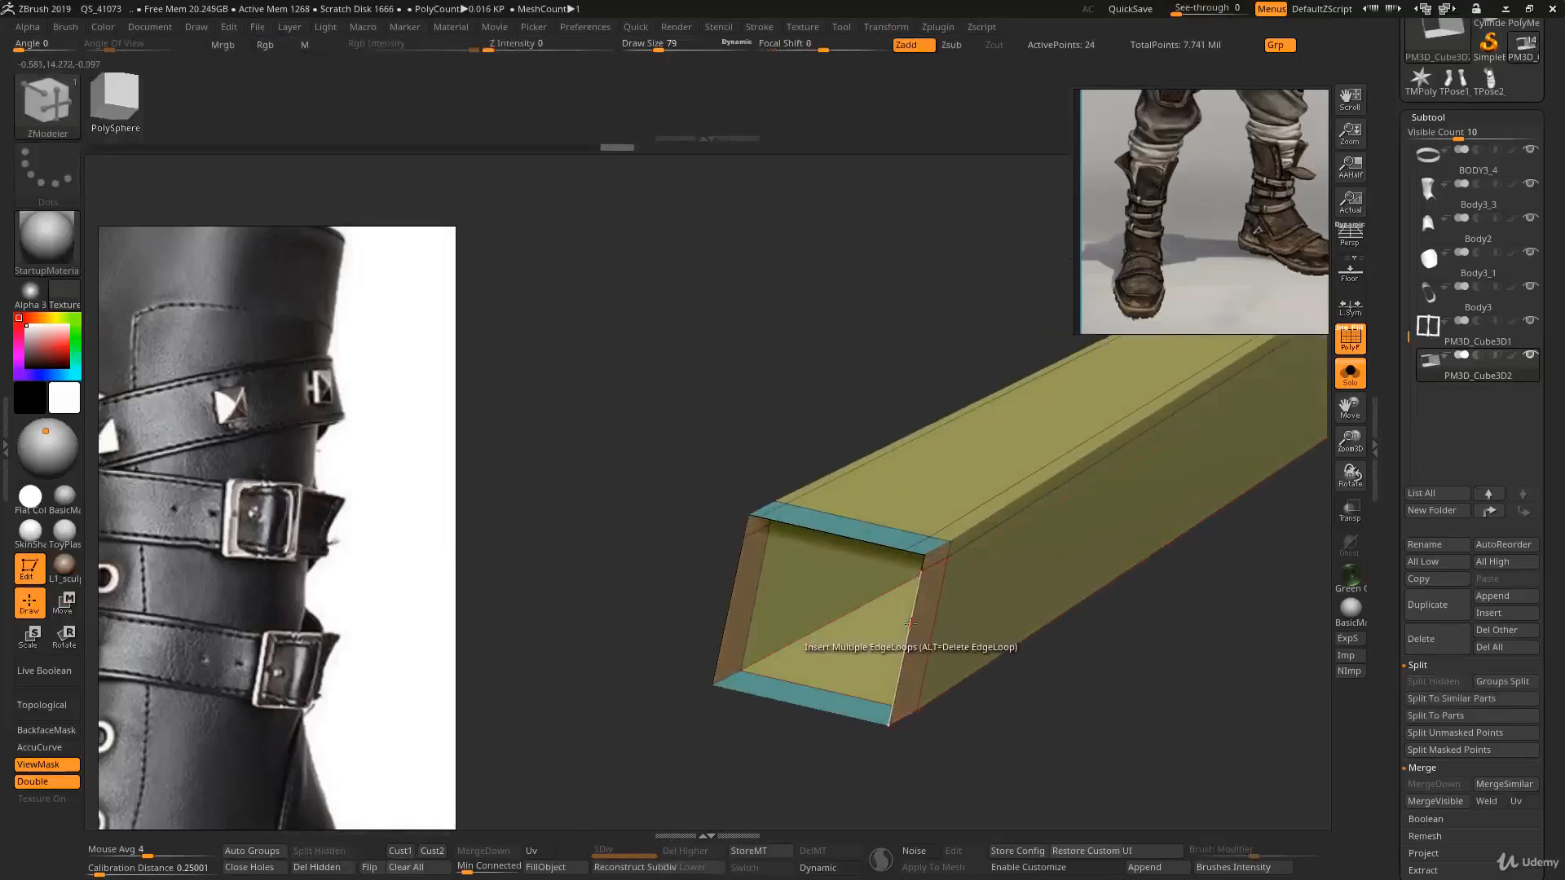
key(space)
click(775, 480)
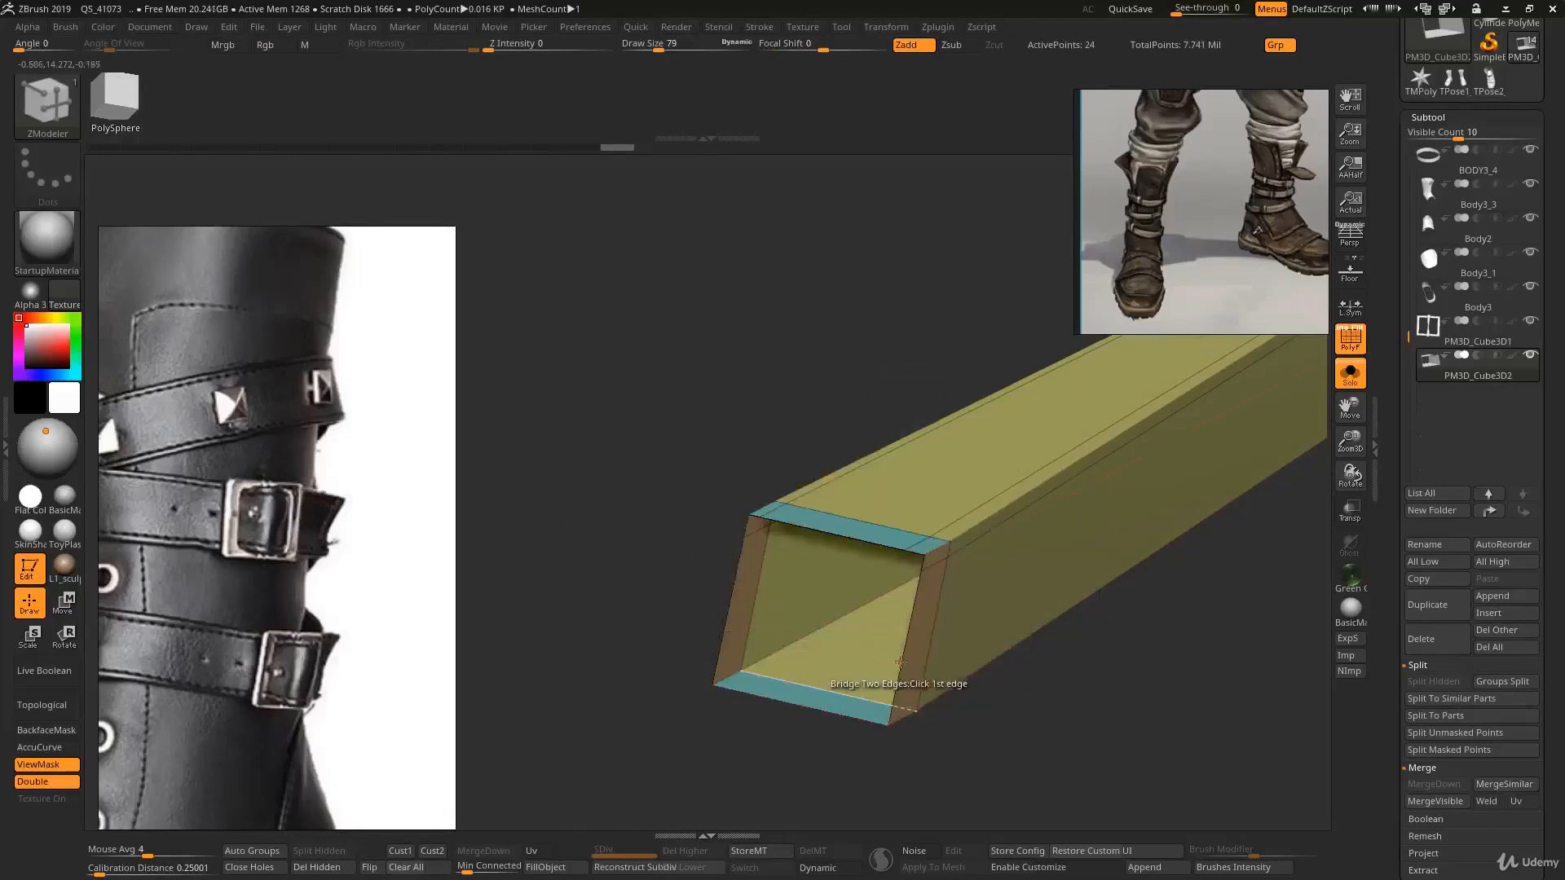
click(900, 661)
click(731, 612)
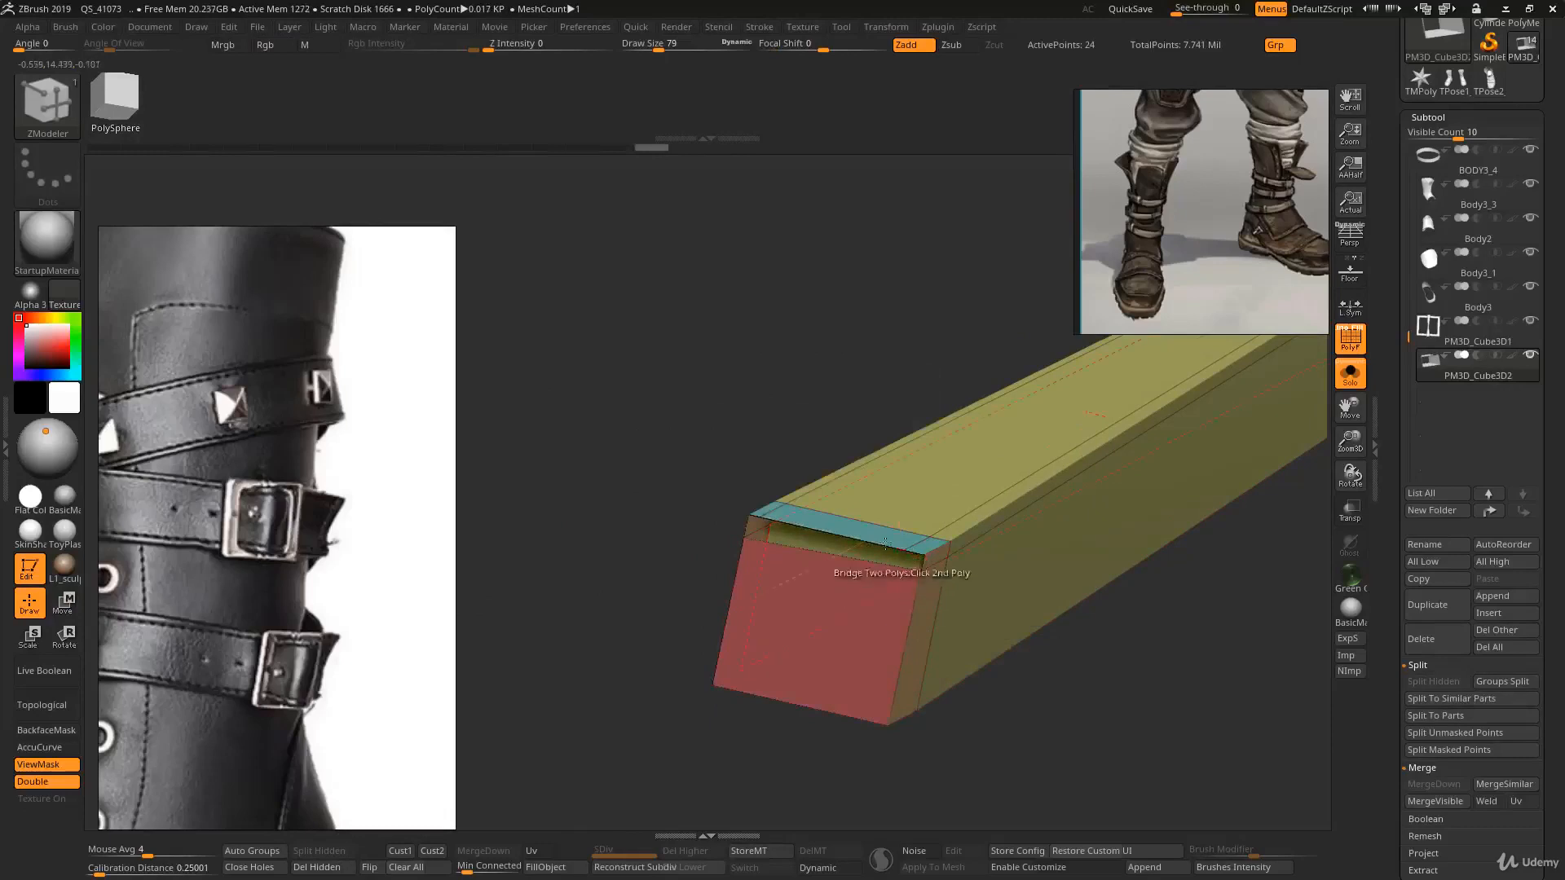
click(747, 525)
- Close the segment's opposite open end by bridging its two edges
right_drag(776, 539, 891, 577)
click(870, 625)
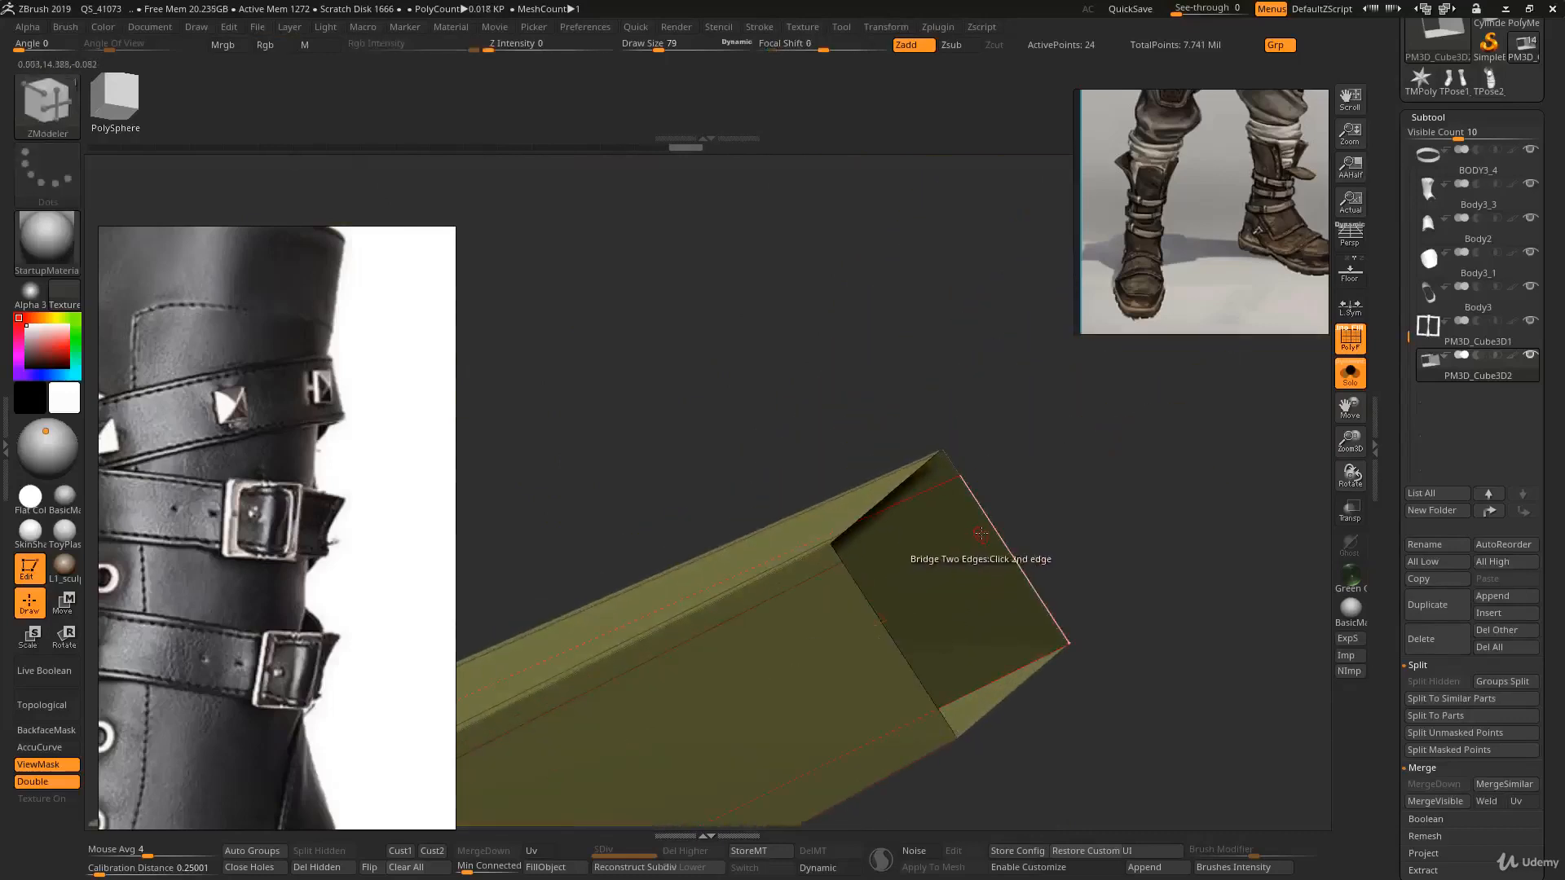
click(877, 524)
click(834, 554)
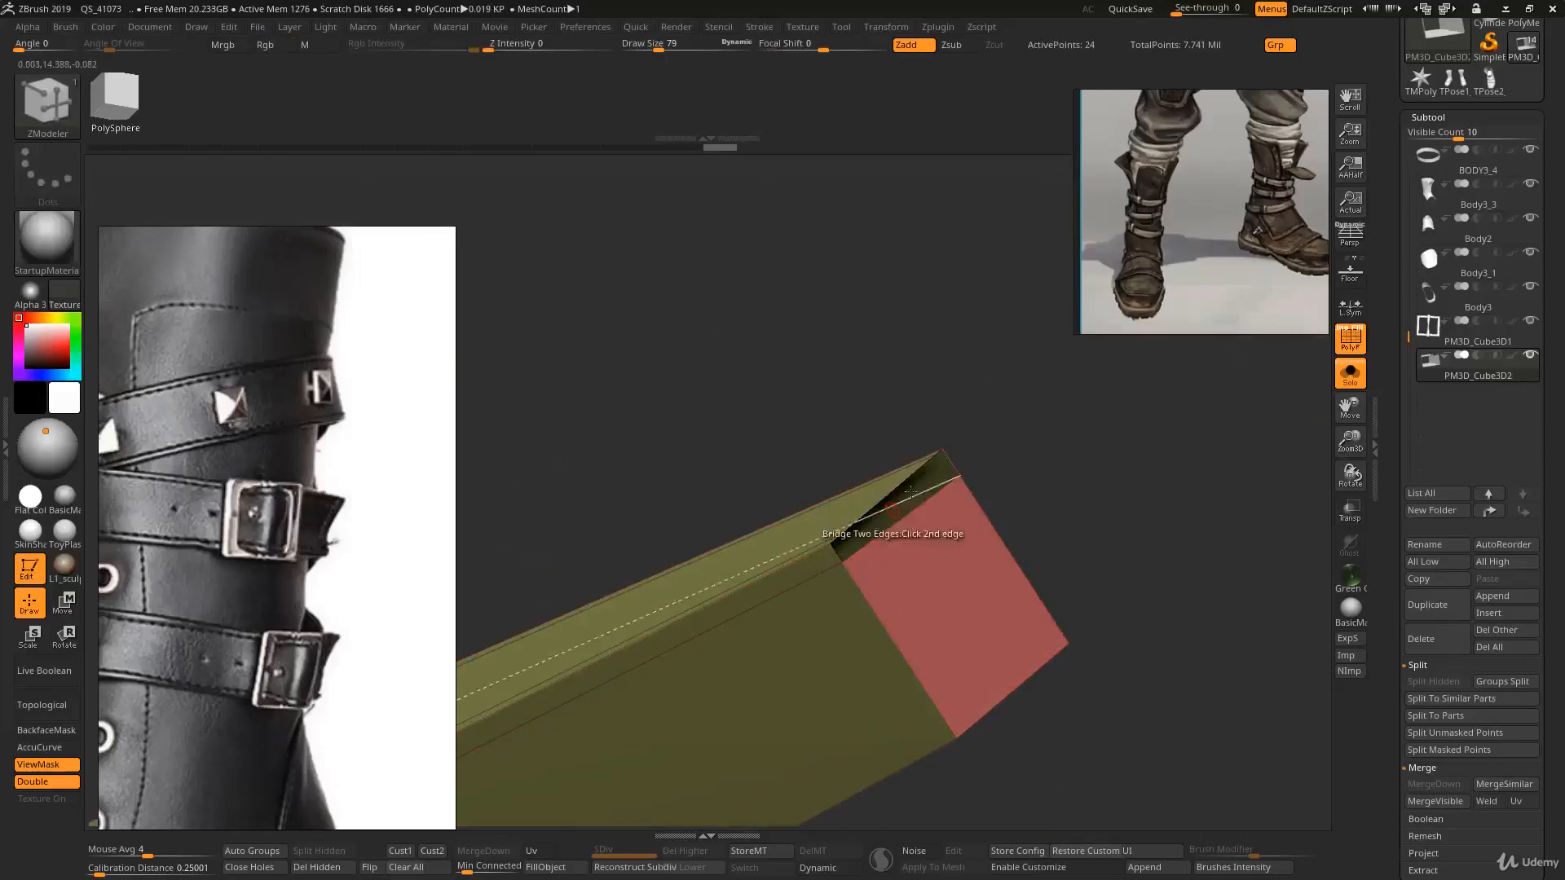
click(945, 462)
ctrl+right_drag(931, 476, 912, 542)
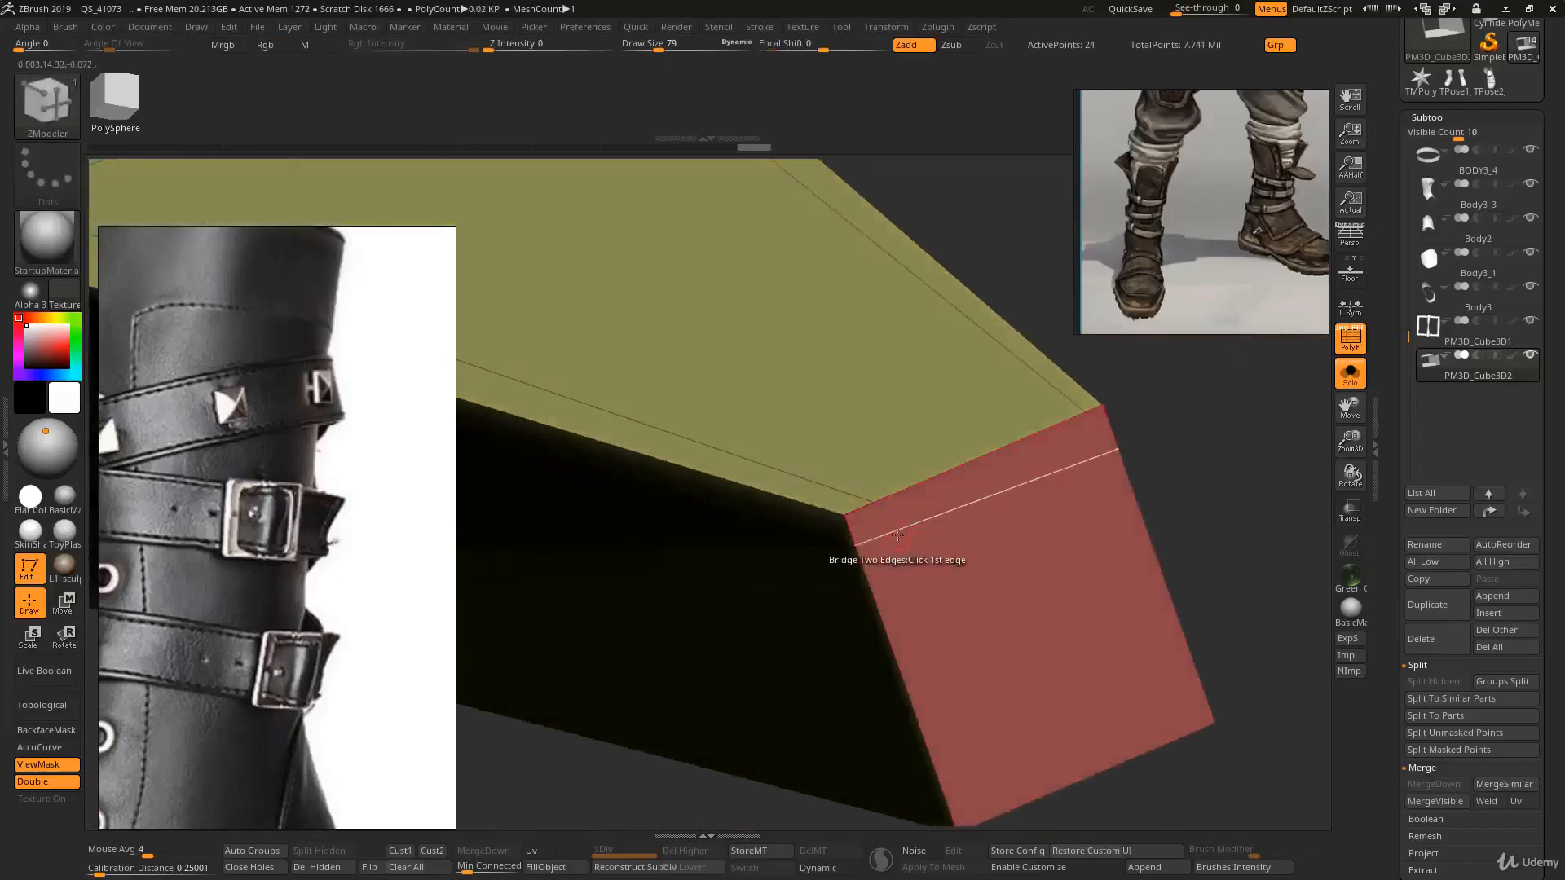
- Insert single edge loops near the segment's capped ends to tighten its edges
key(space)
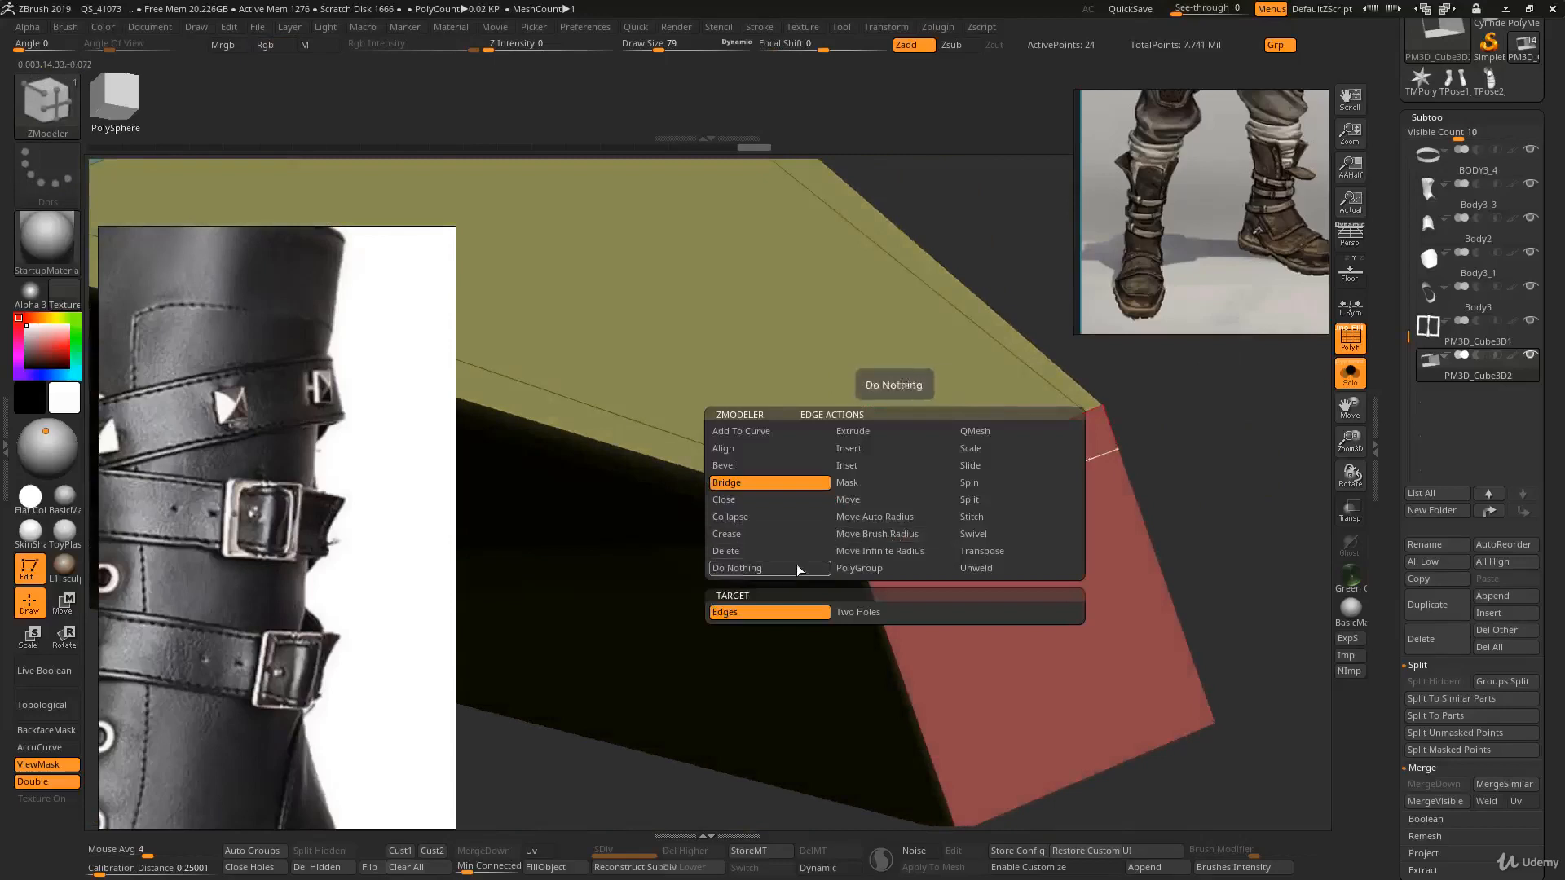
click(856, 452)
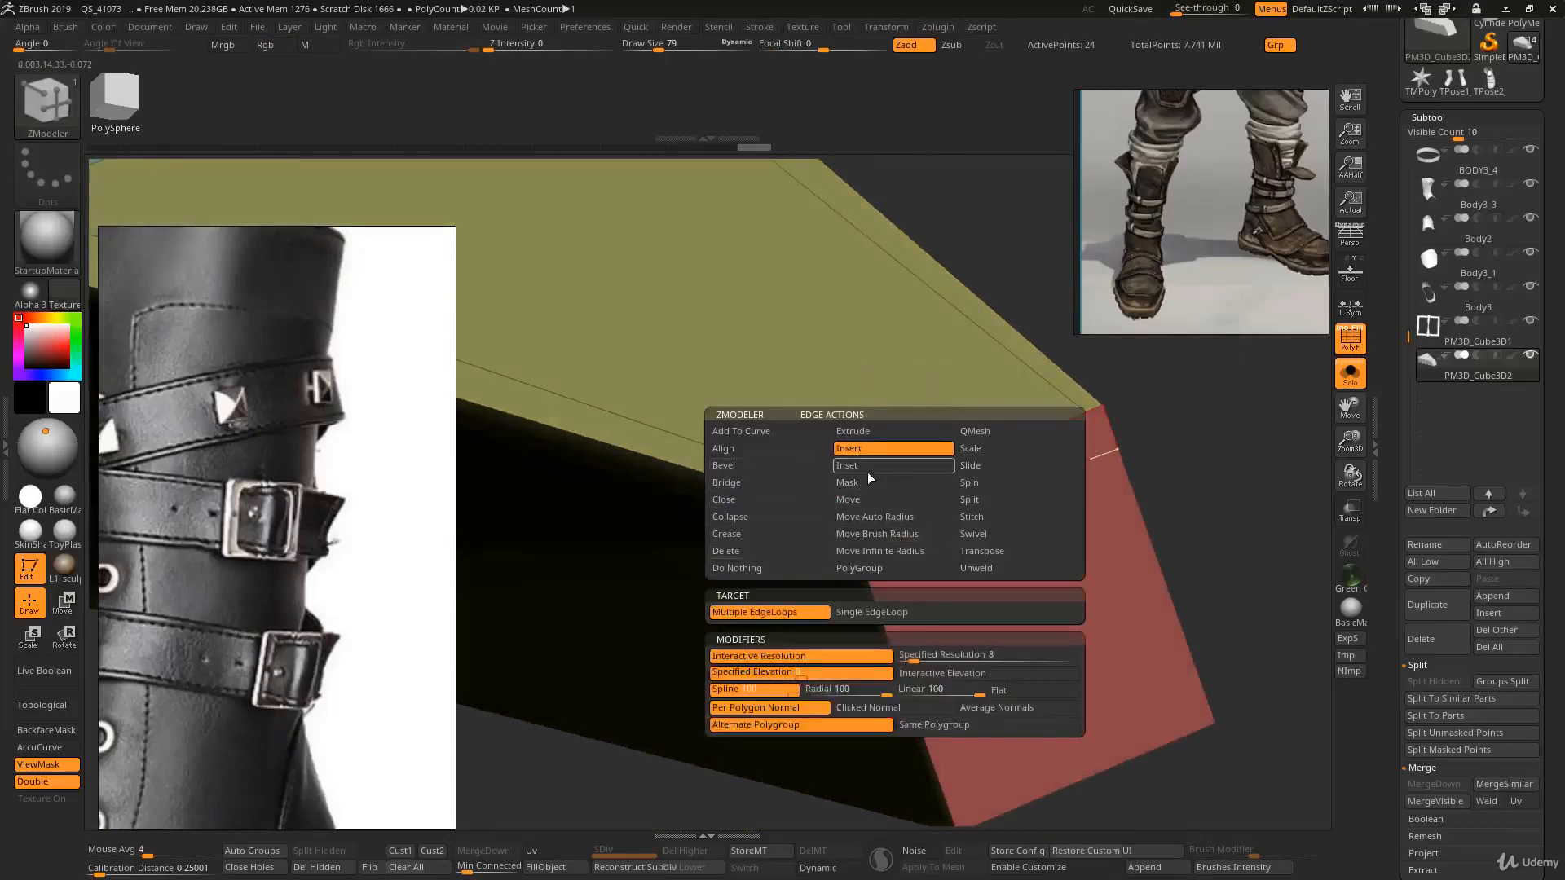
click(874, 612)
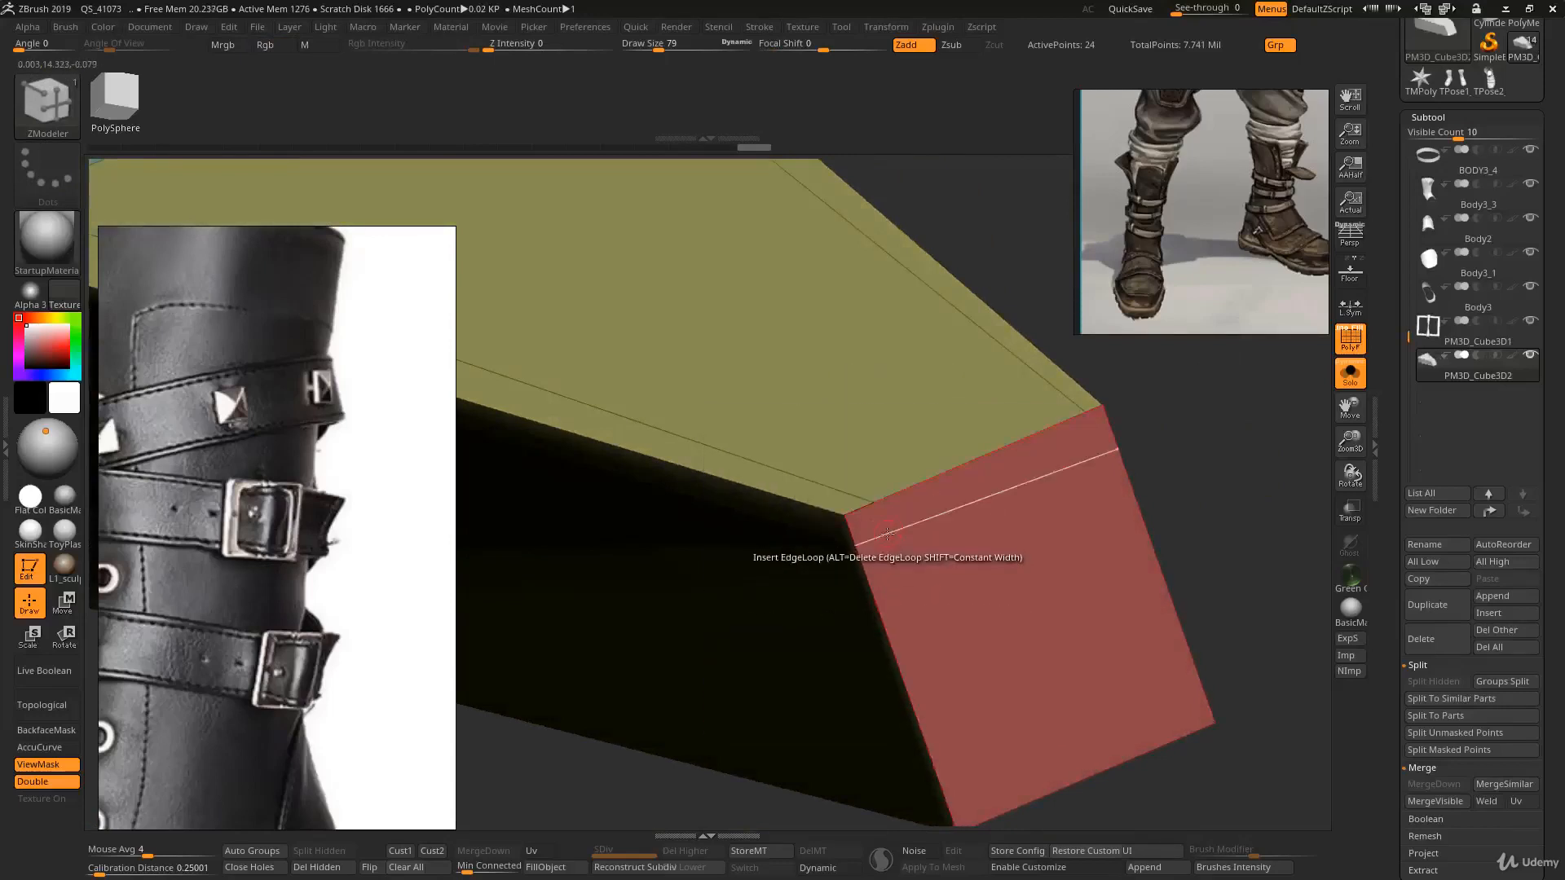
alt+click(1050, 383)
click(901, 489)
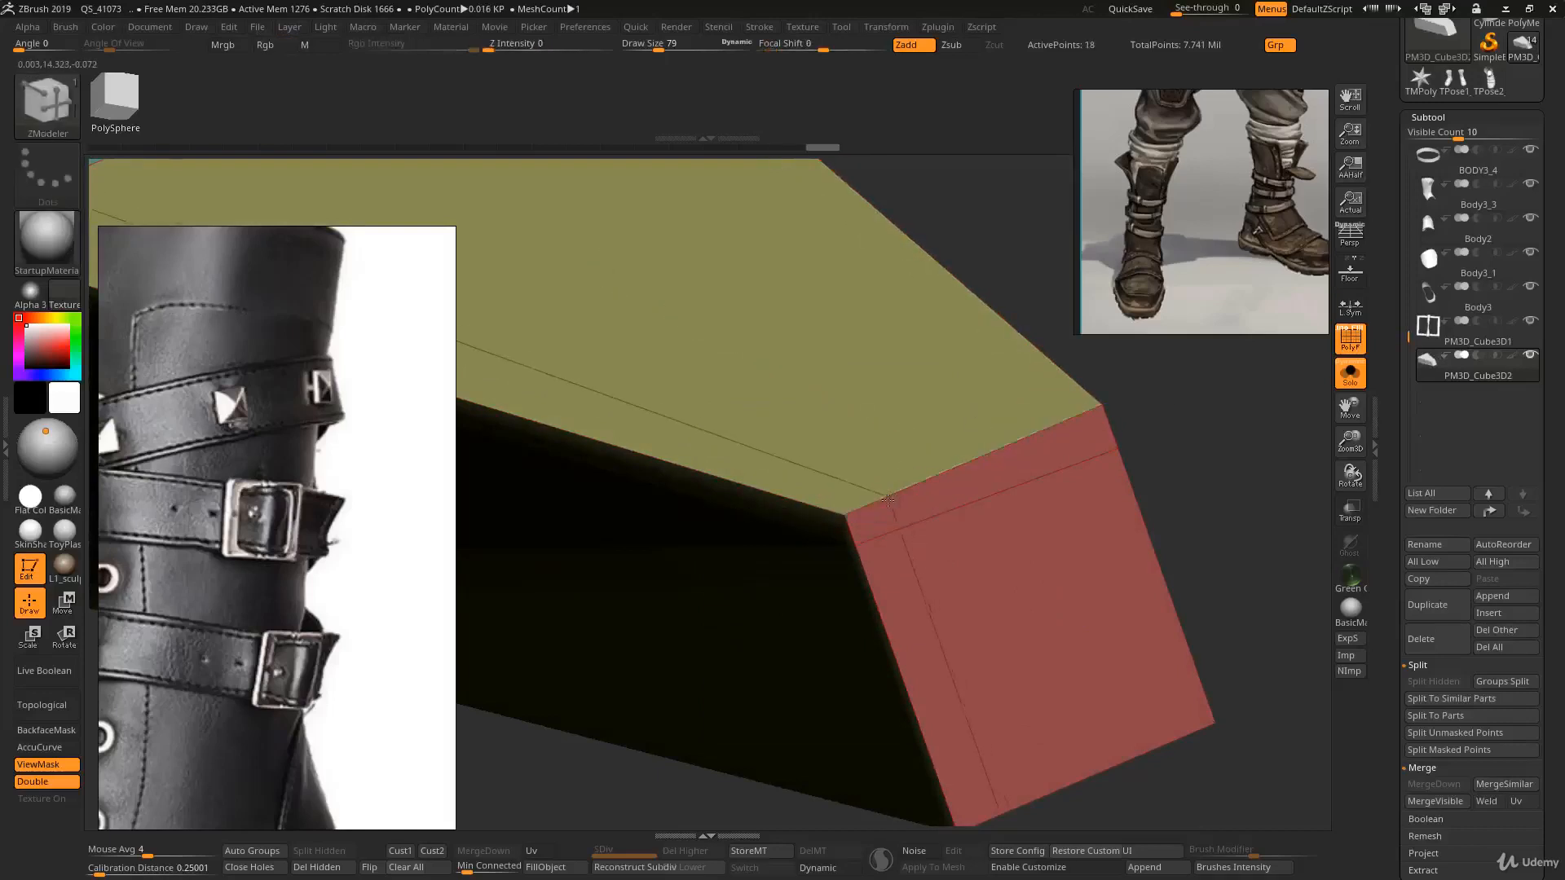
click(1067, 425)
ctrl+right_drag(970, 534, 961, 469)
right_drag(962, 468, 904, 497)
right_drag(831, 371, 917, 476)
- Subdivide the segment to check its smoothing and insert an extra edge loop along its length
key(d)
key(shift+f)
right_drag(901, 572, 919, 479)
key(alt+s)
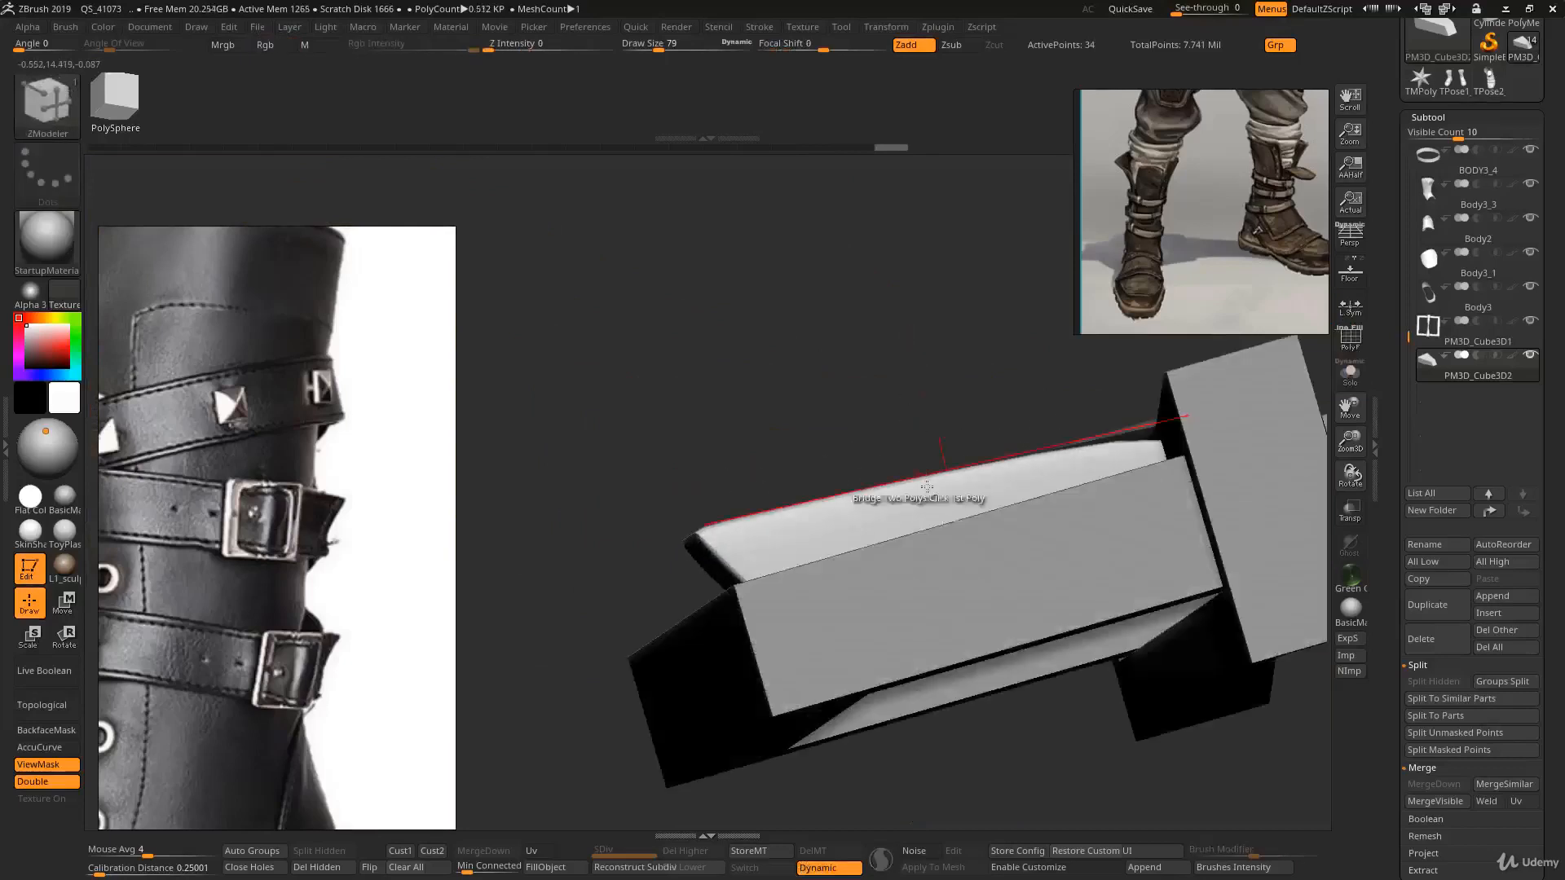
key(shift+f)
key(shift+f)
right_drag(999, 432, 939, 484)
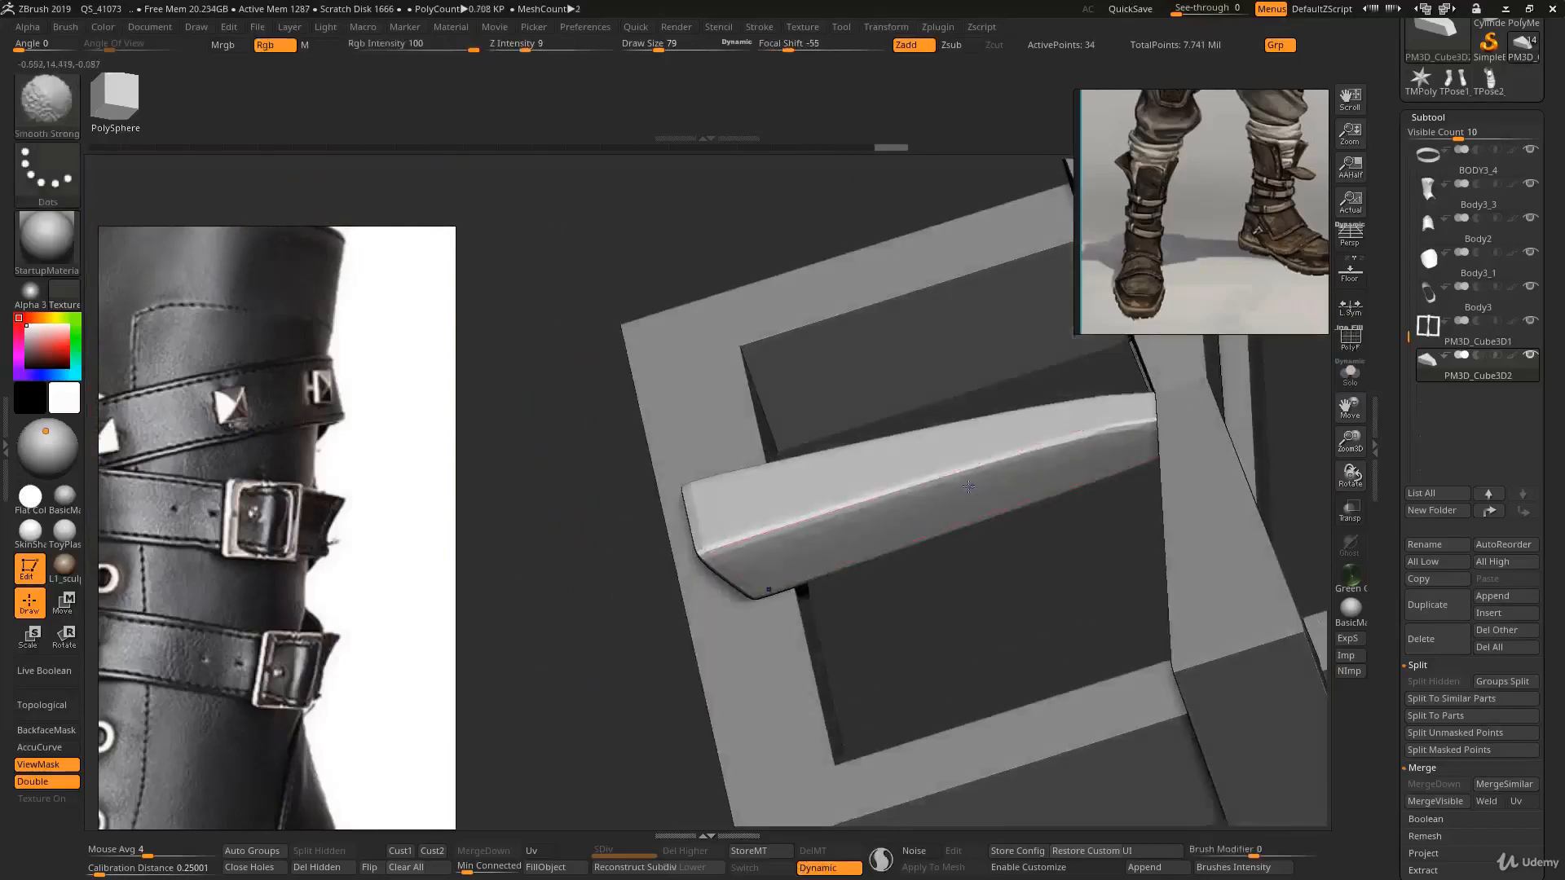
key(shift+d)
key(shift+f)
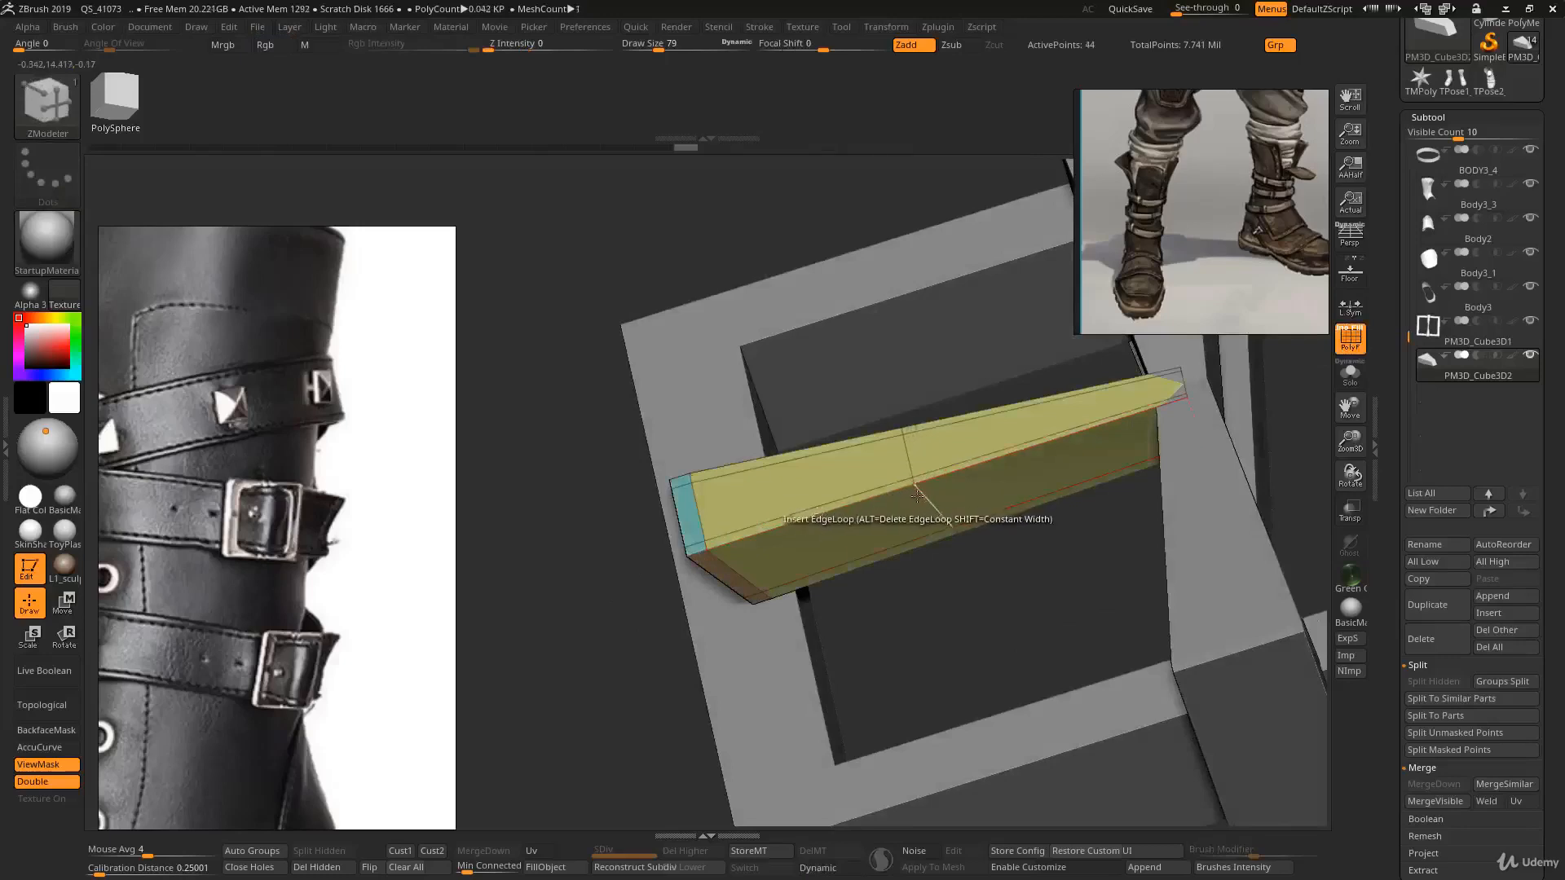
key(d)
mouse_move(918, 495)
ctrl+right_down()
mouse_move(897, 462)
mouse_move(940, 520)
mouse_move(902, 359)
ctrl+right_up()
- Switch to the Move brush with a larger size and bend the segment into a tongue inside the buckle frame
key(b)
key(m)
key(v)
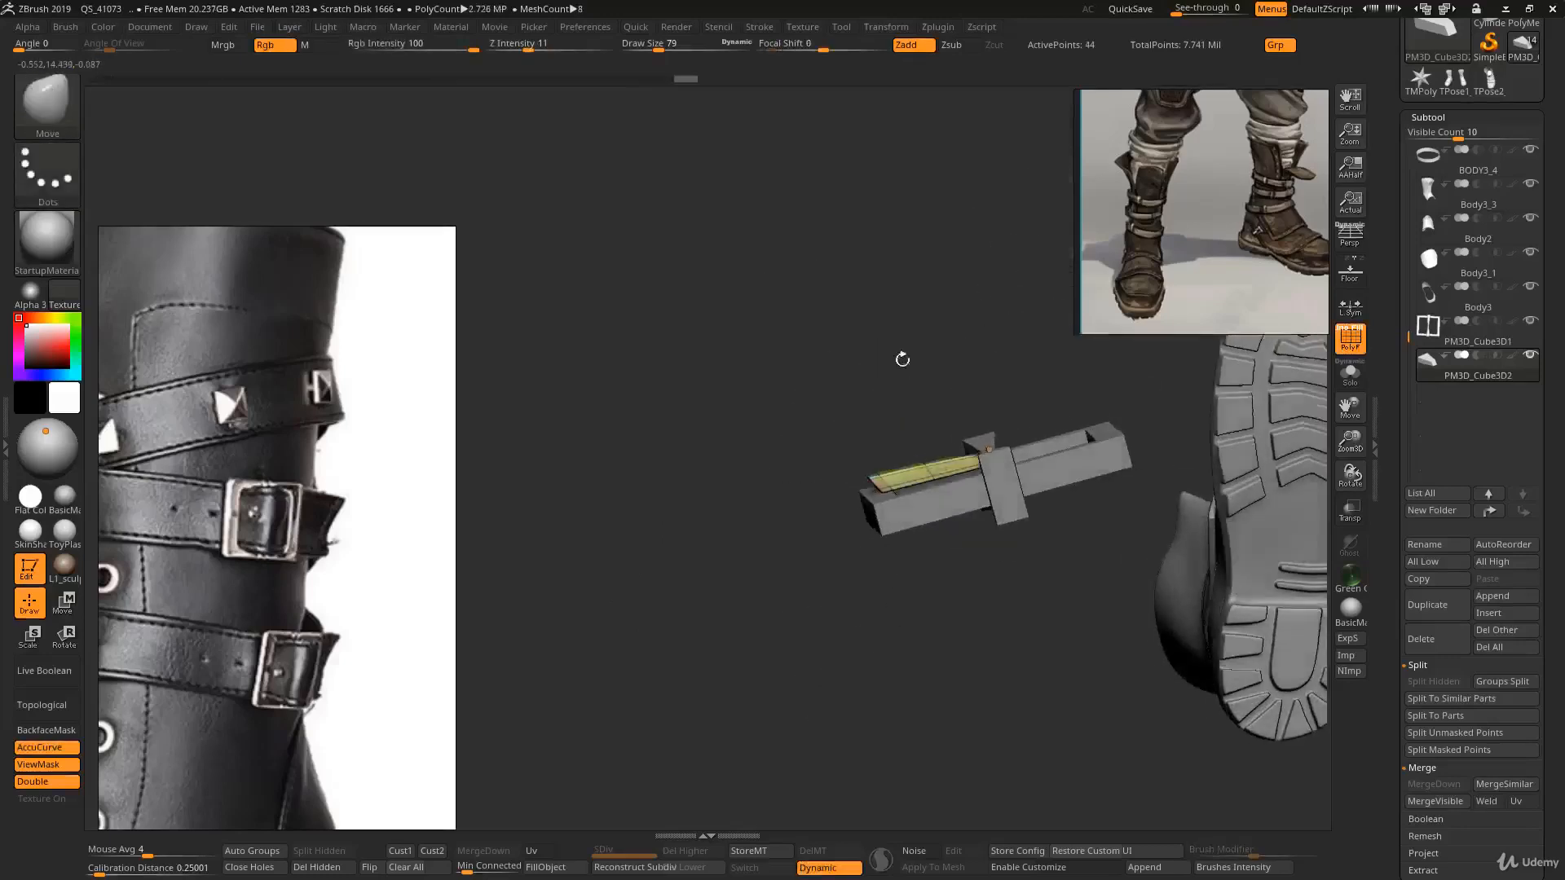
key(s)
mouse_move(924, 469)
mouse_down()
mouse_move(953, 468)
mouse_move(922, 479)
mouse_up()
key(s)
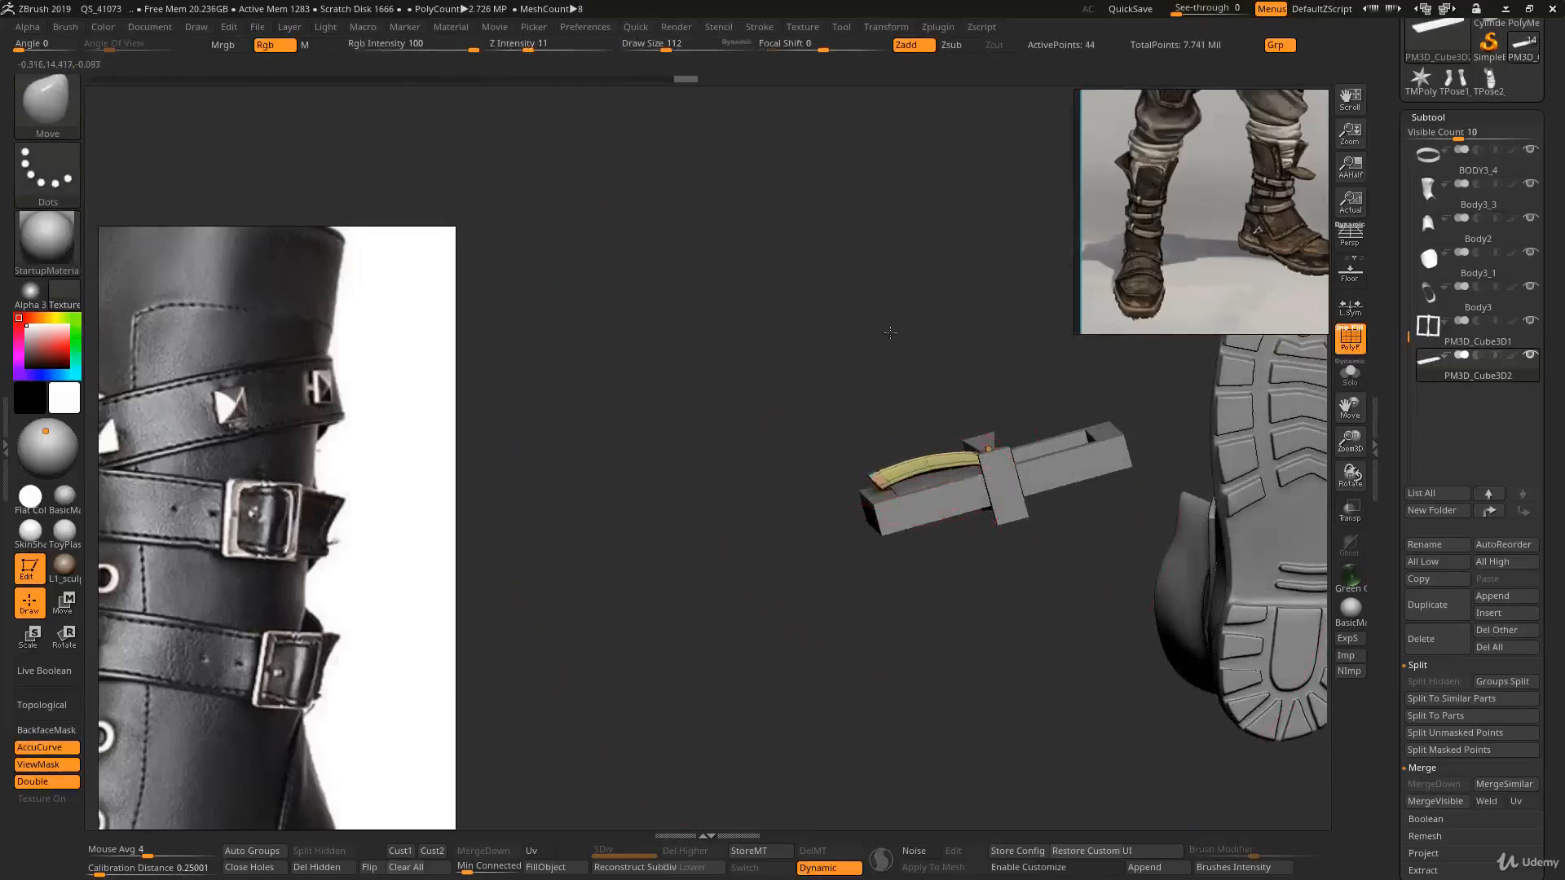
mouse_move(920, 457)
right_down()
mouse_move(995, 465)
mouse_move(951, 517)
mouse_move(981, 464)
mouse_move(965, 503)
right_up()
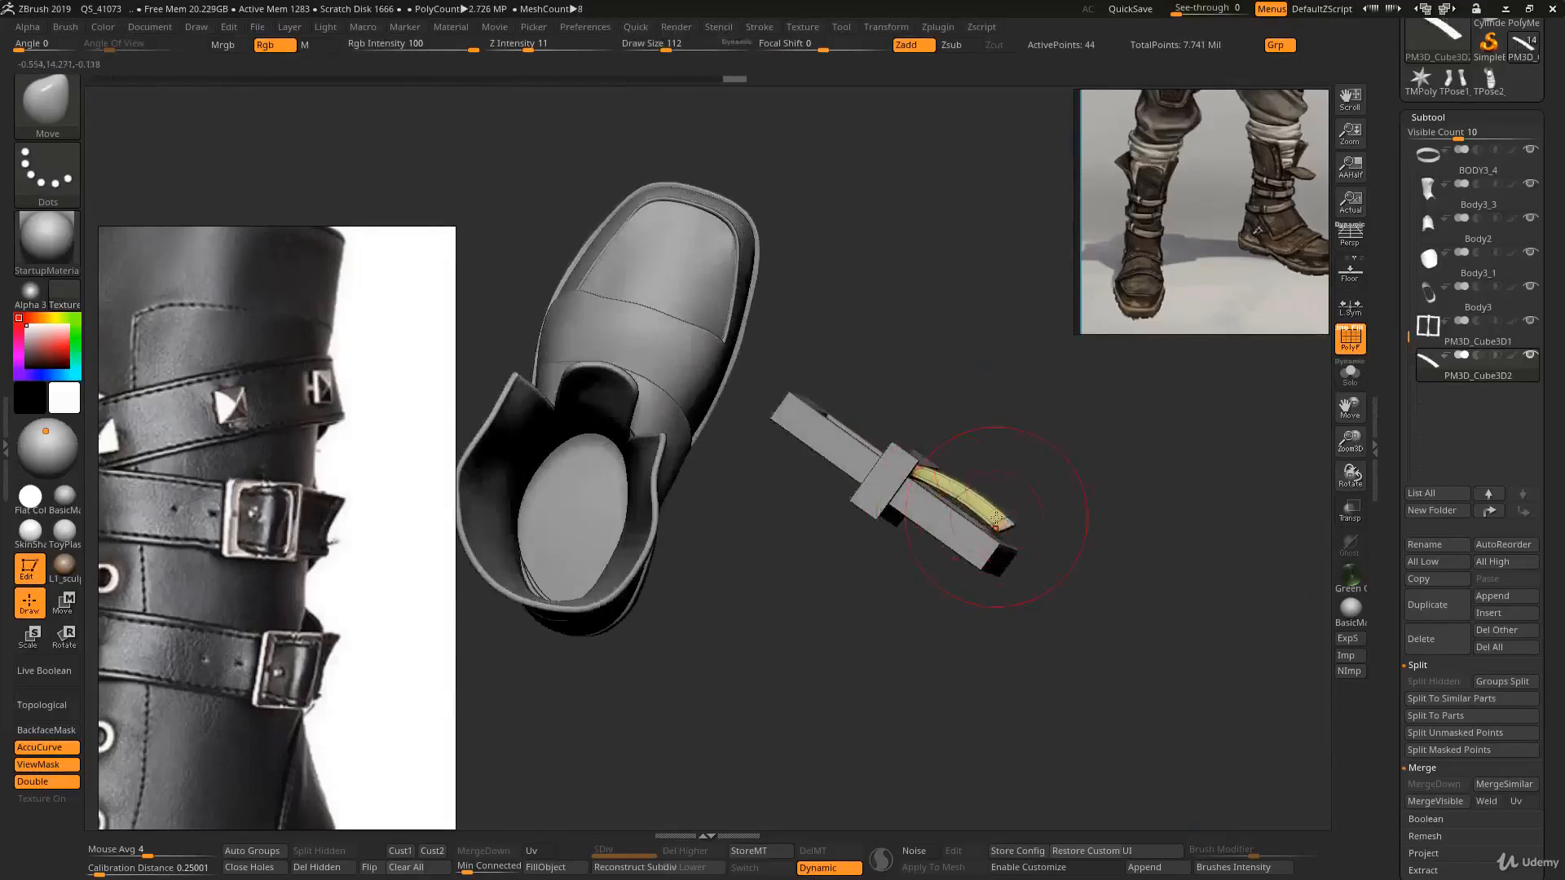
key(bracketright)
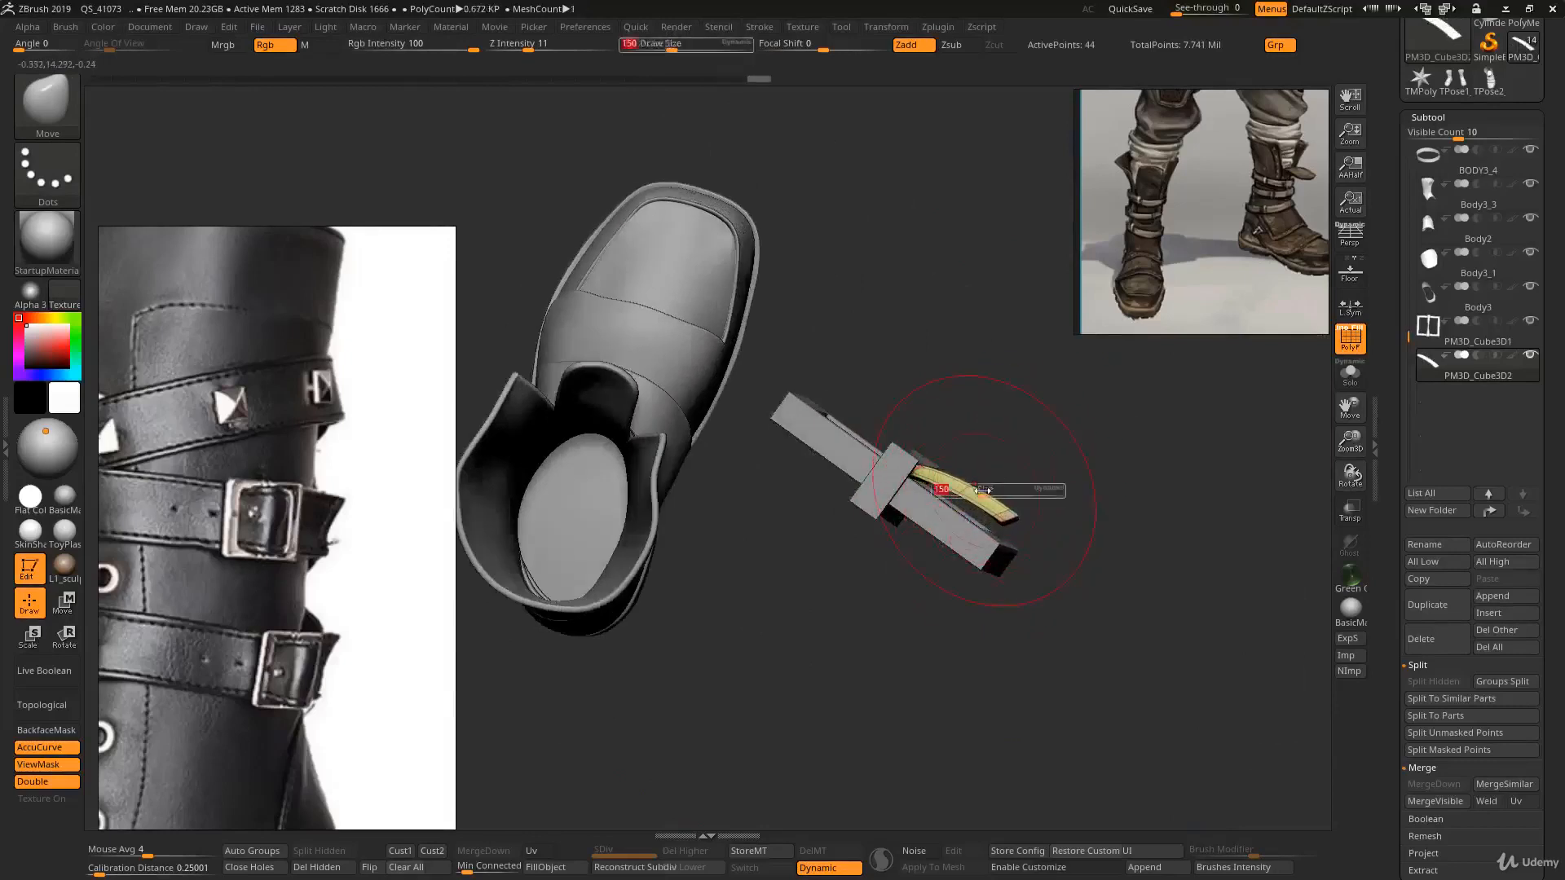
drag(982, 489, 977, 490)
ctrl+right_drag(916, 471, 831, 433)
- Pull the tongue's tip toward the frame's left bar with a smaller Move brush
key(shift+f)
right_drag(977, 521, 888, 557)
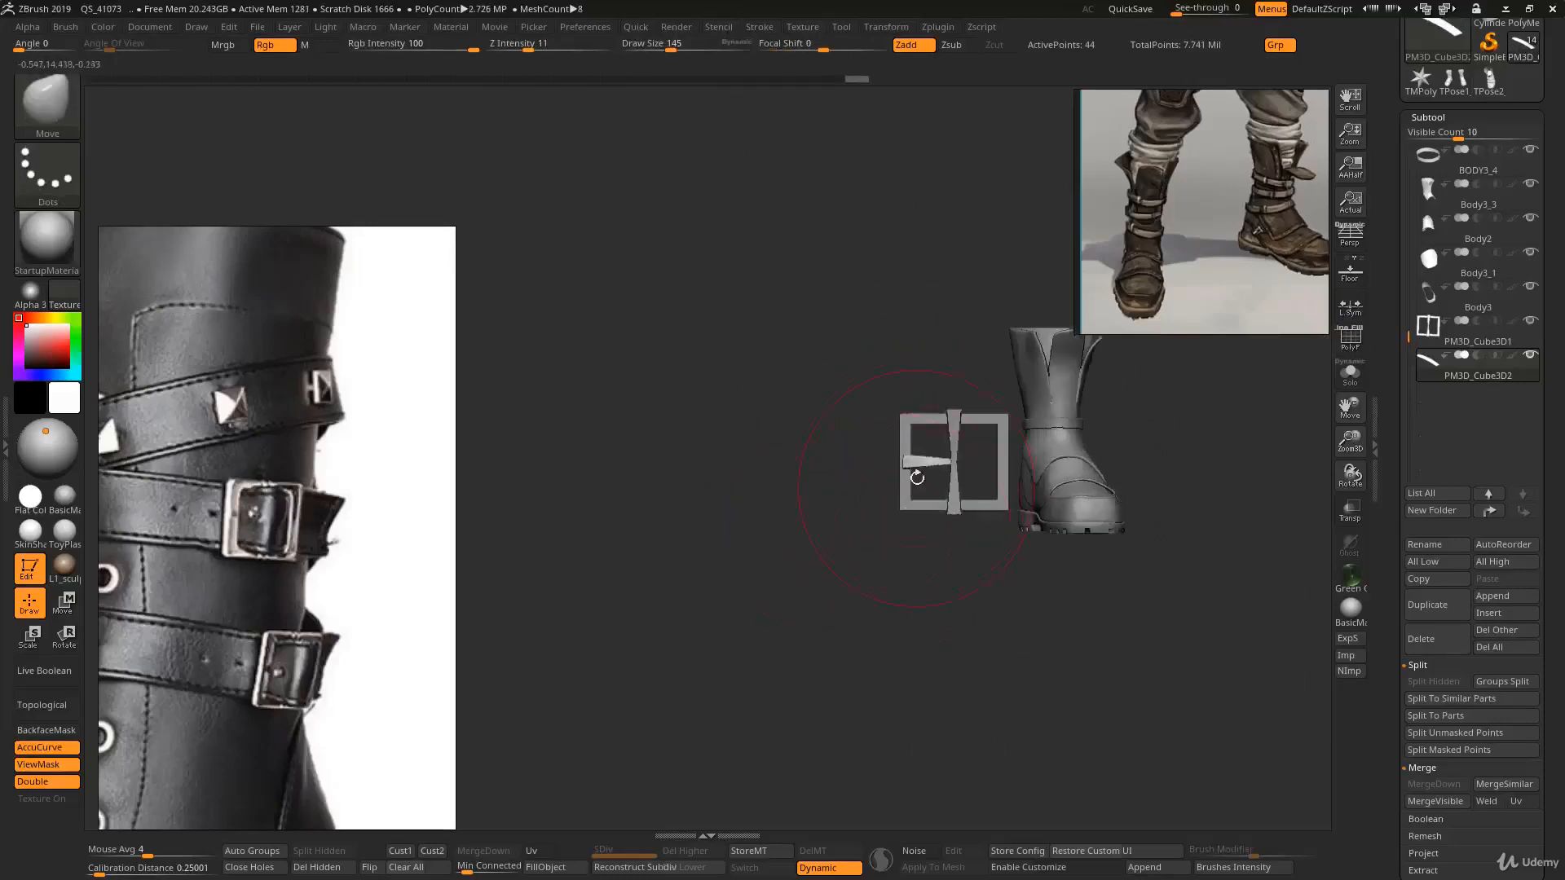
ctrl+right_drag(915, 476, 851, 479)
key(bracketleft)
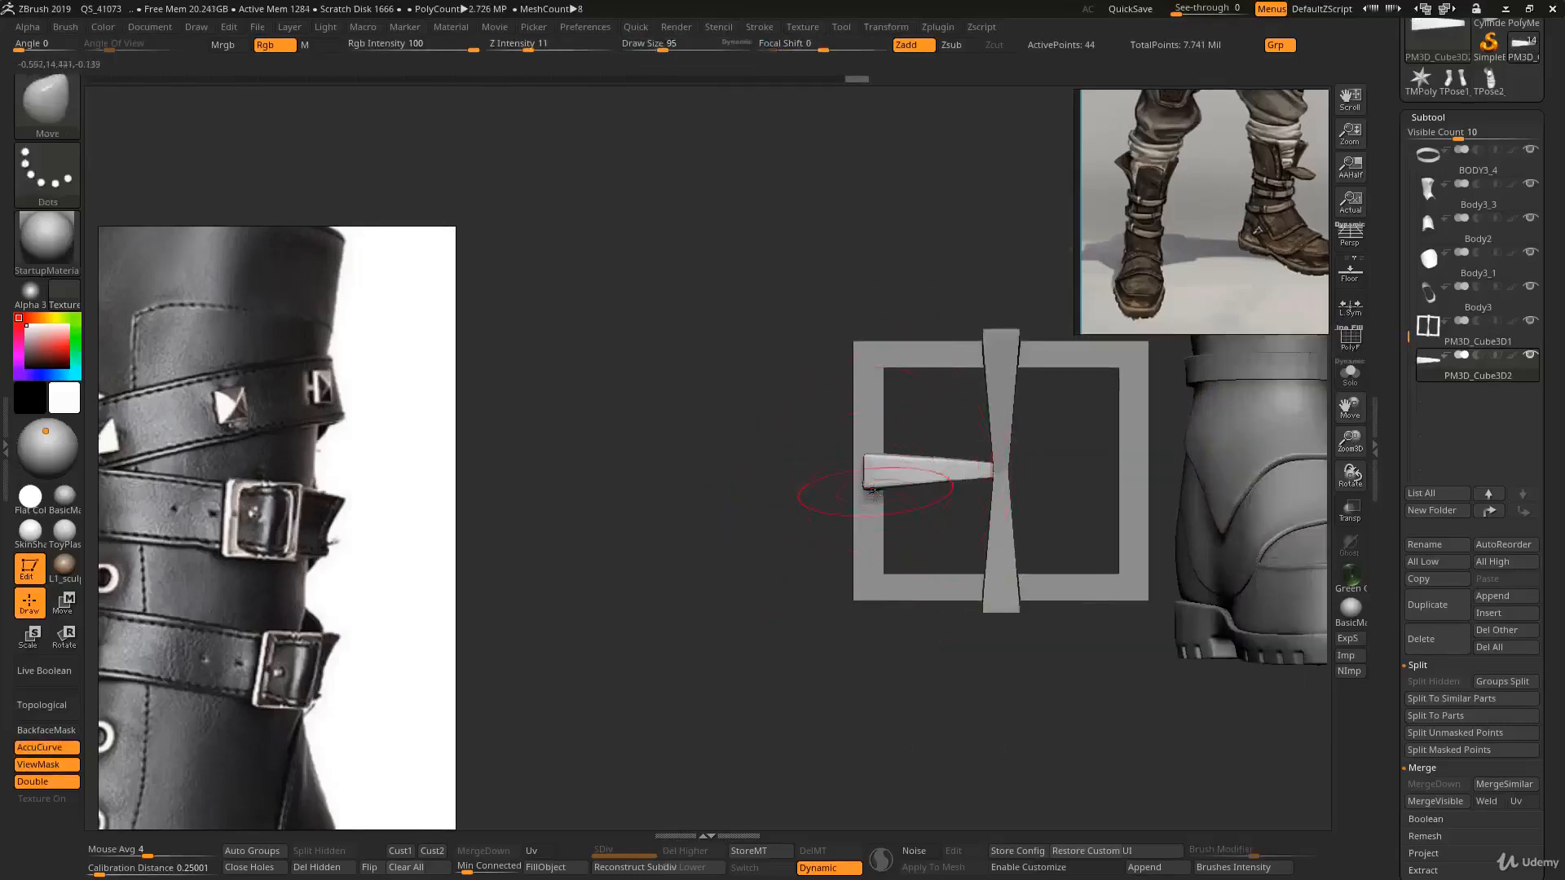
key(shift+f)
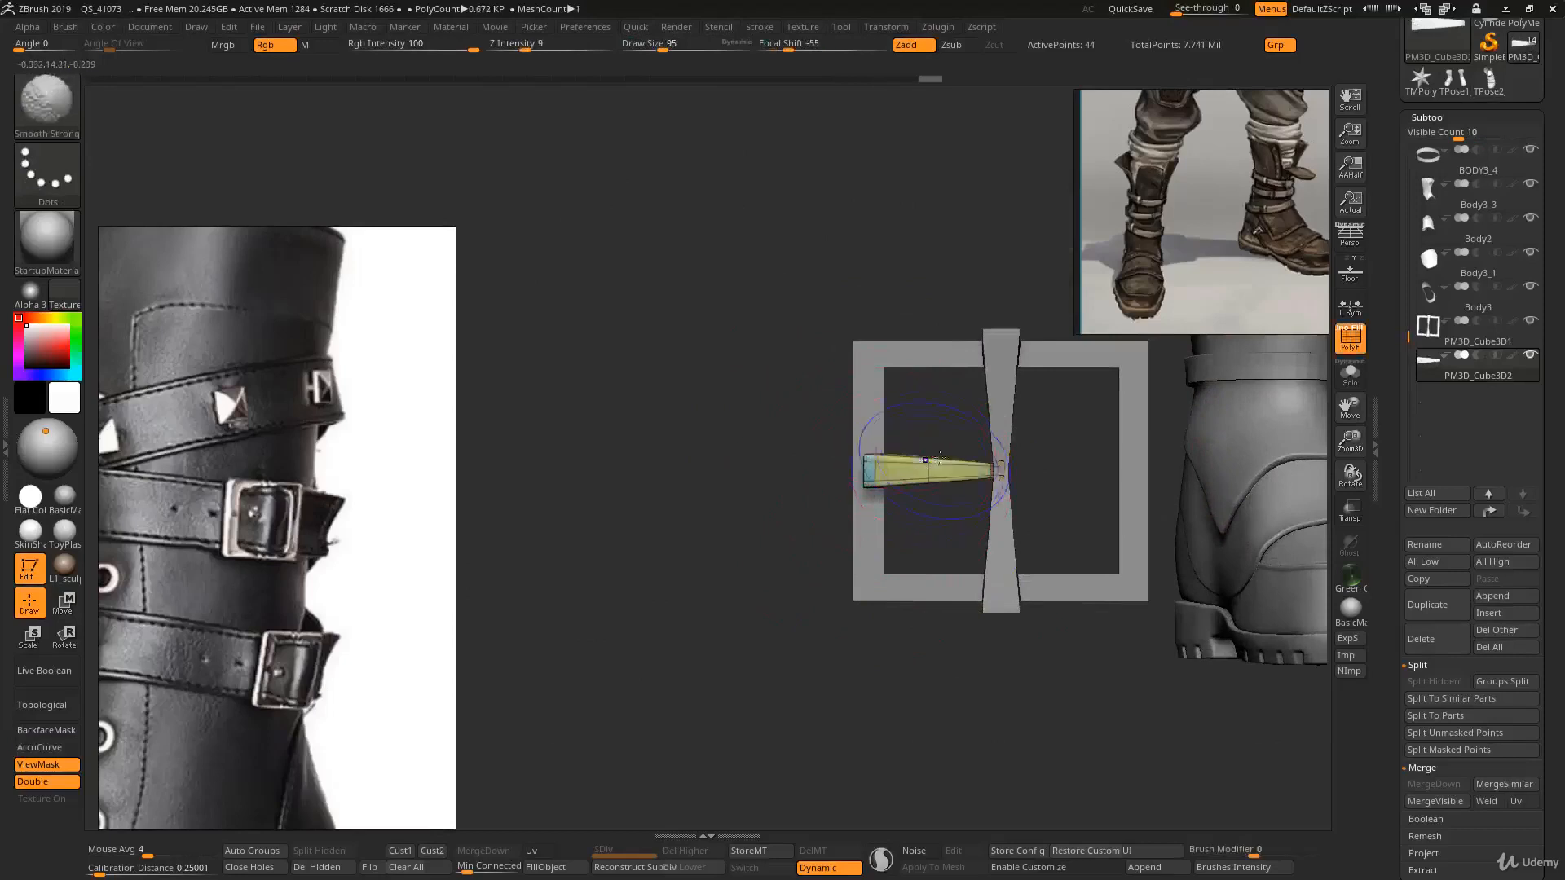
key(shift+f)
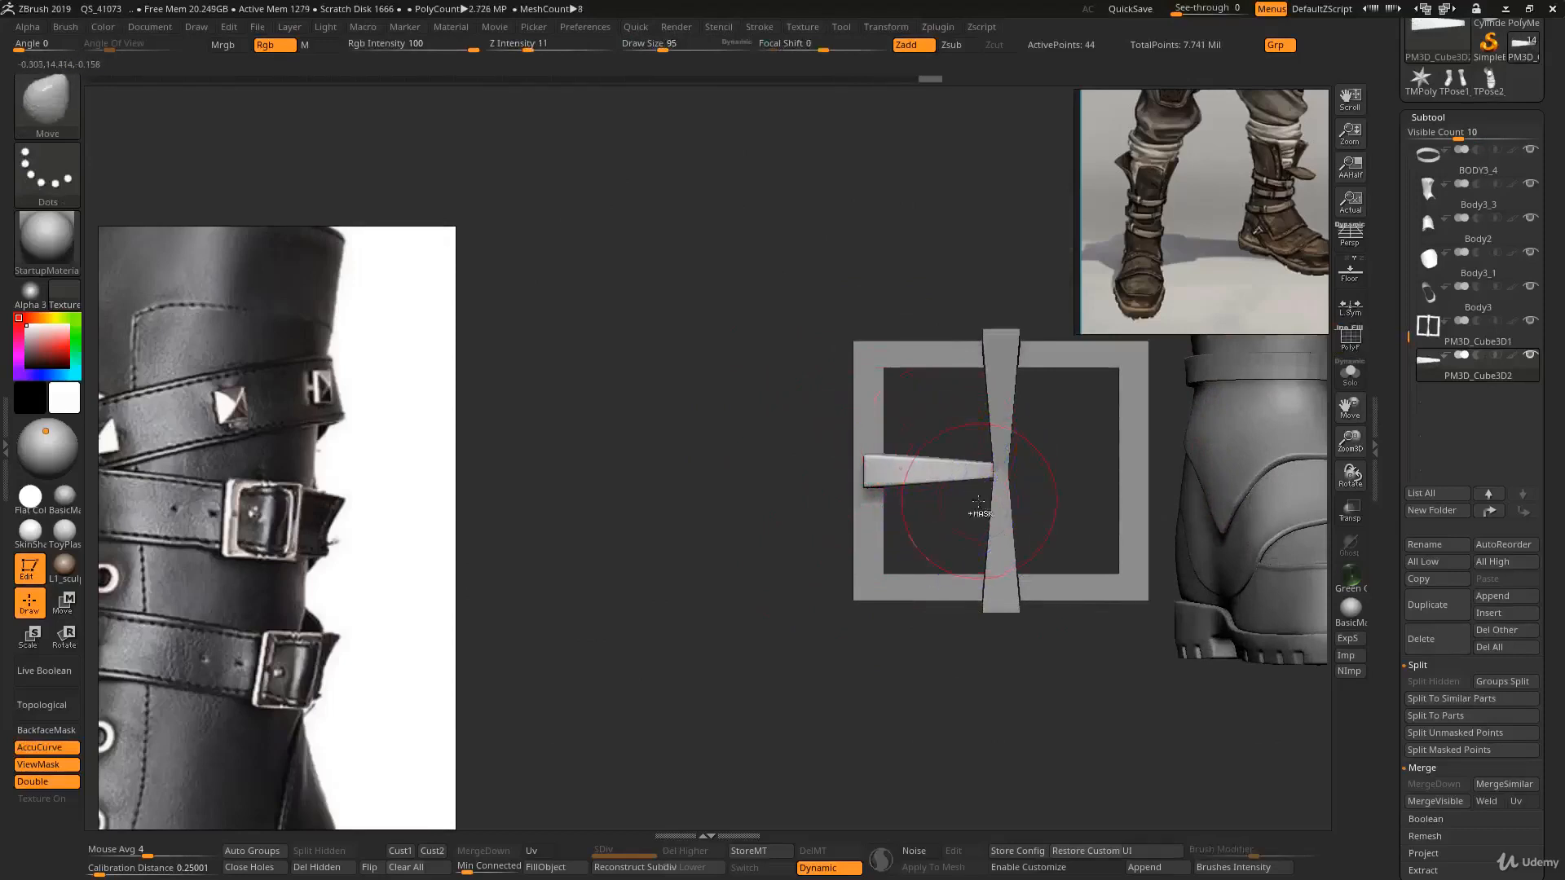
ctrl+right_drag(977, 502, 893, 471)
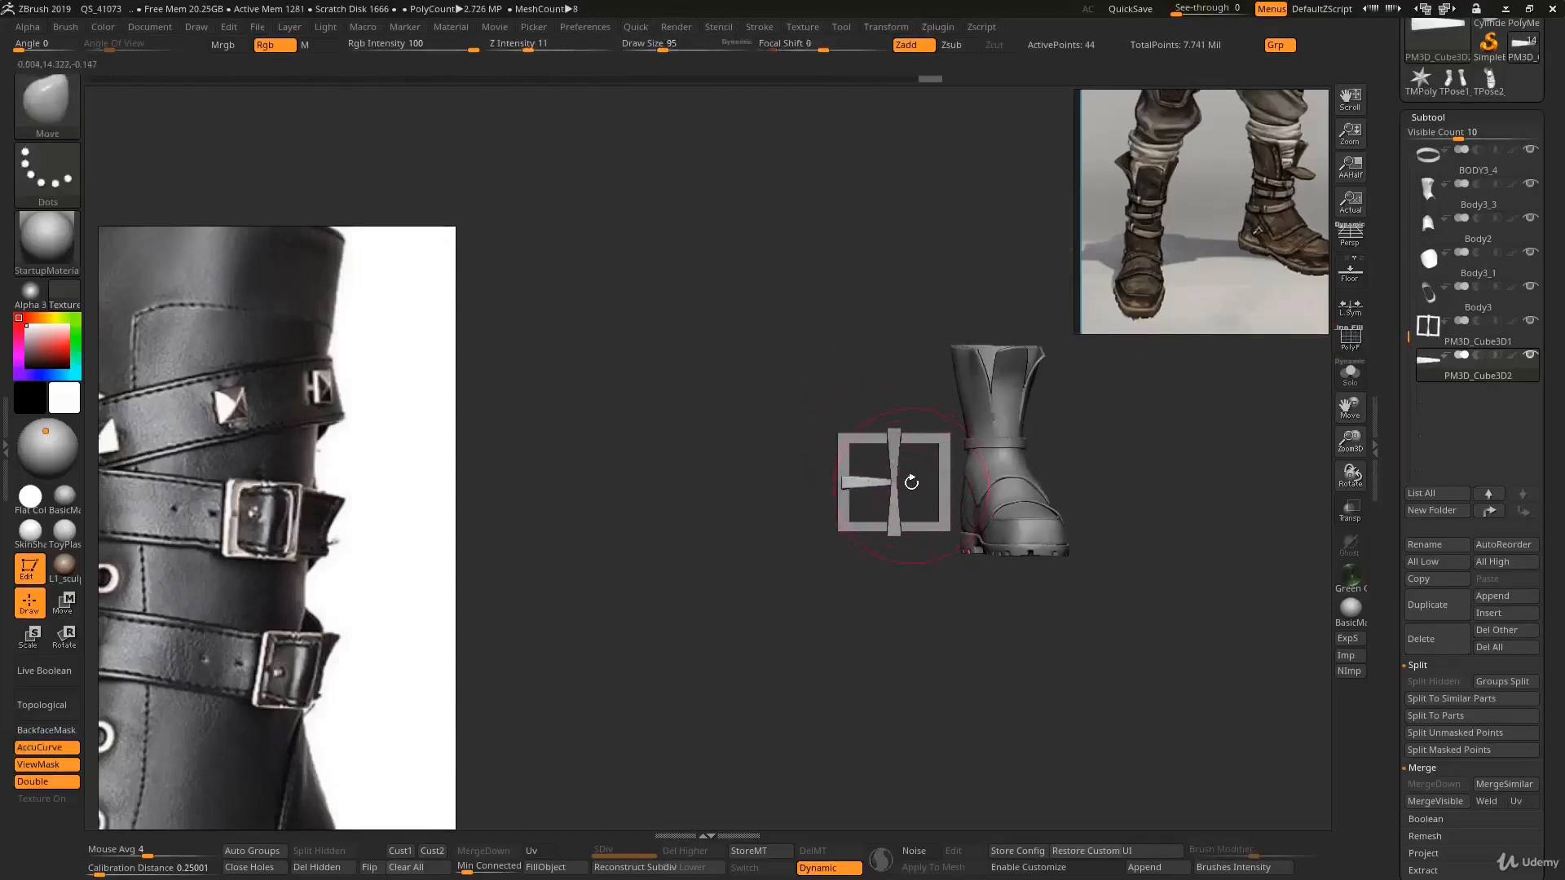
- Select the buckle frame subtool and subdivide it
alt+click(896, 458)
key(d)
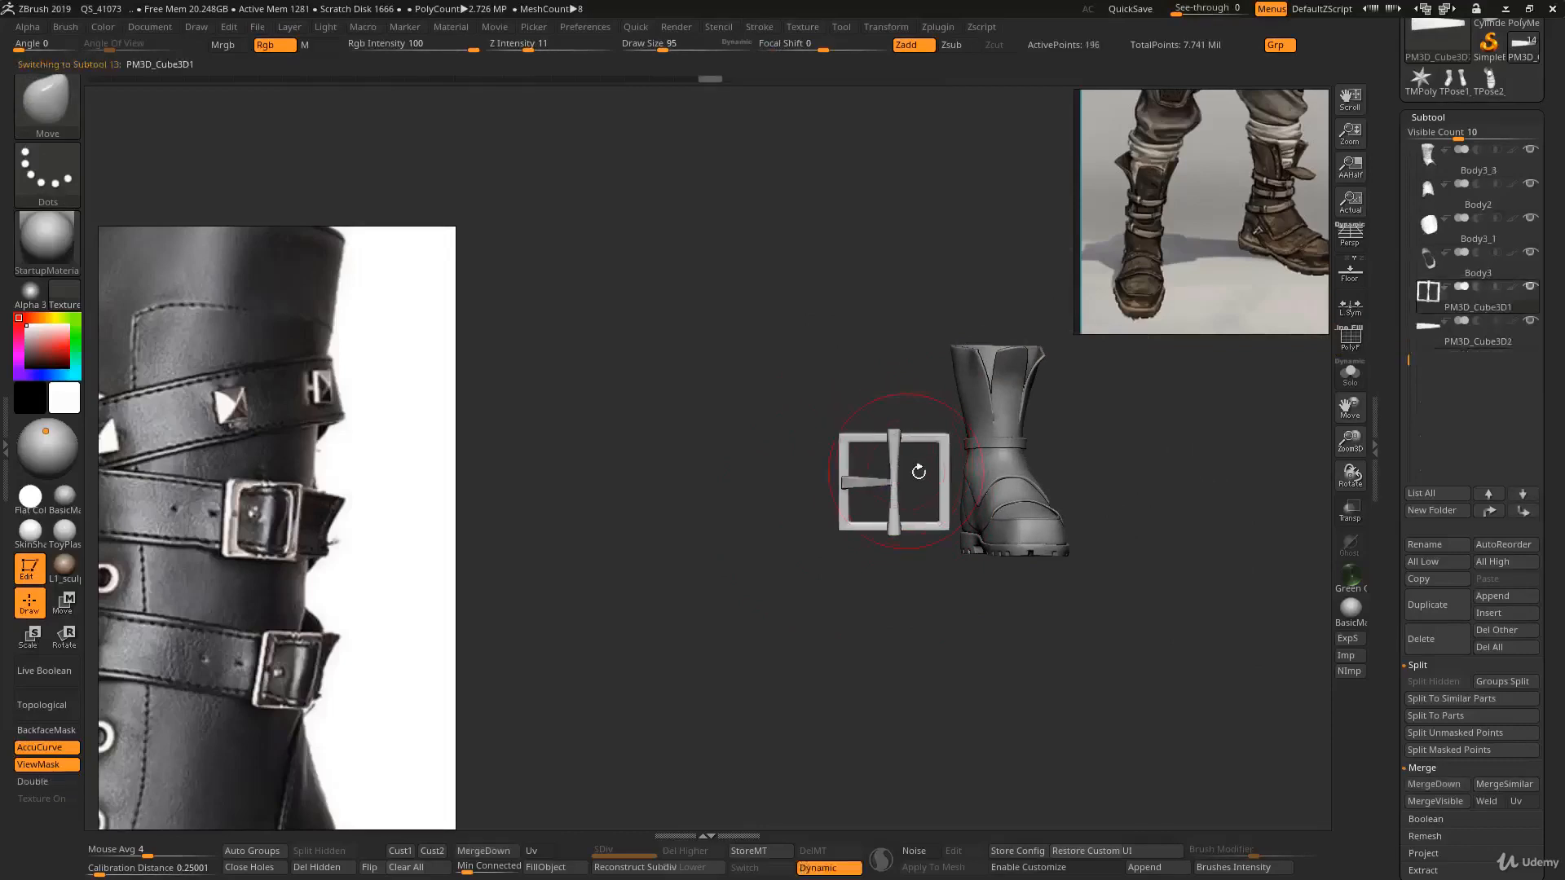
ctrl+right_drag(919, 472, 972, 510)
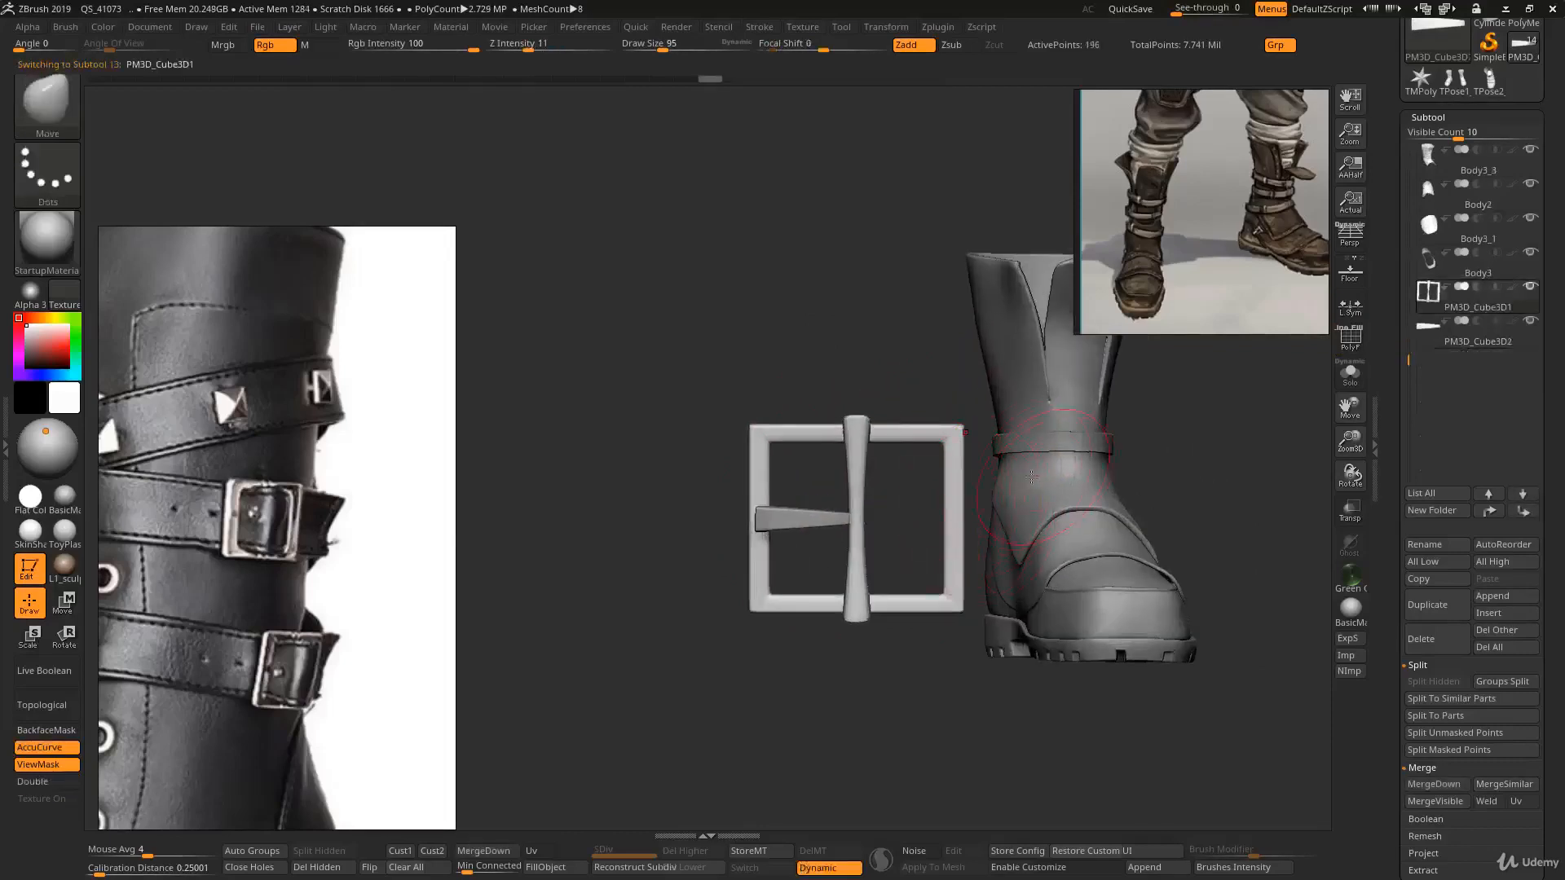
key(s)
drag(1063, 458, 1042, 459)
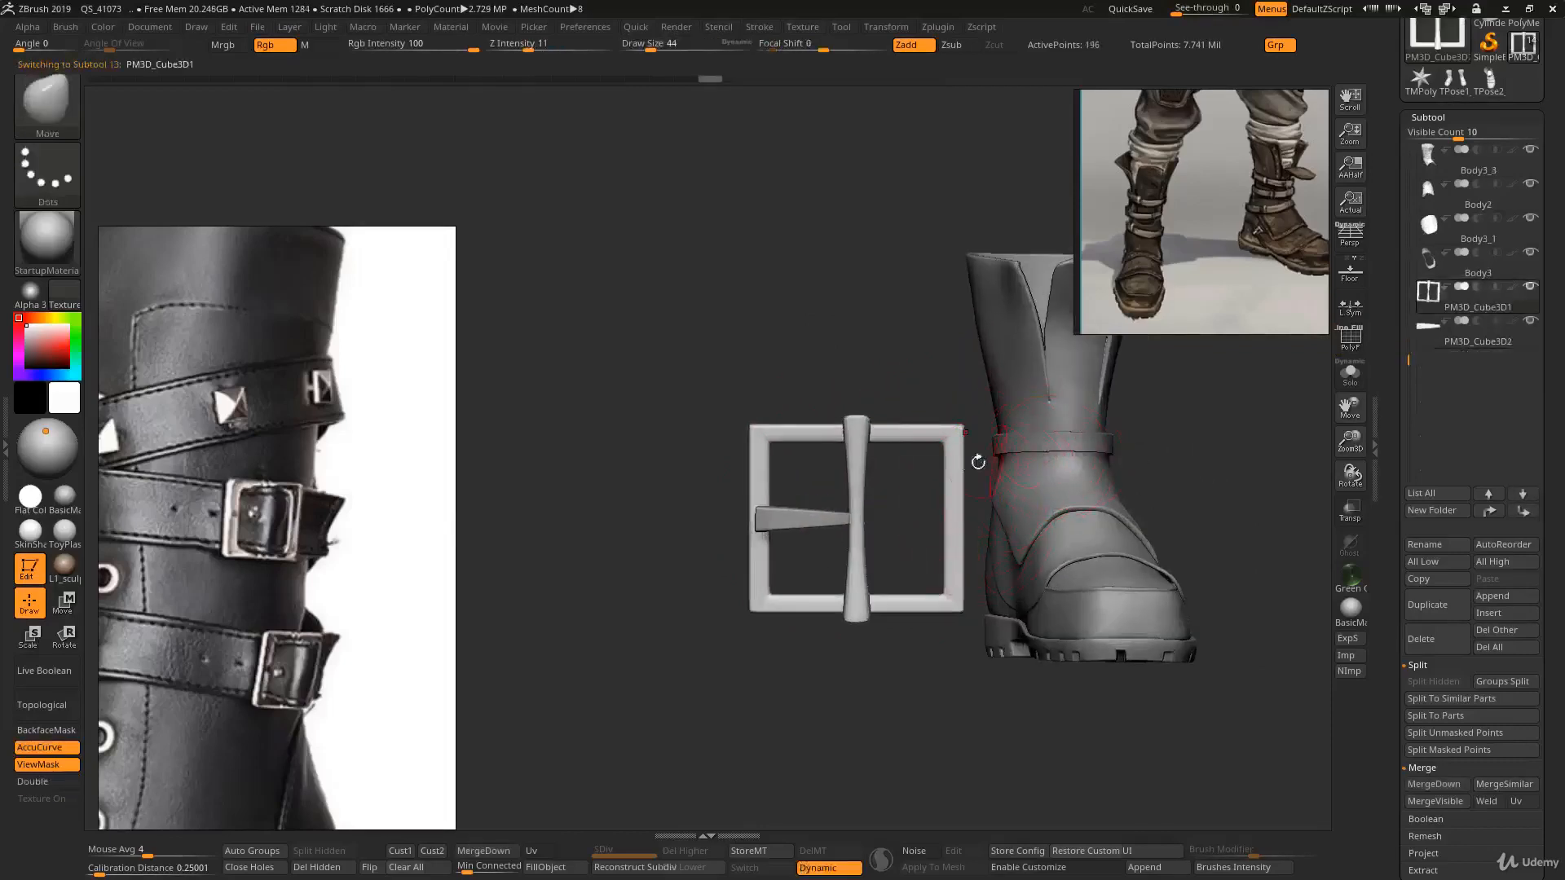
- Merge the buckle tongue subtool down into the buckle frame subtool
click(1431, 340)
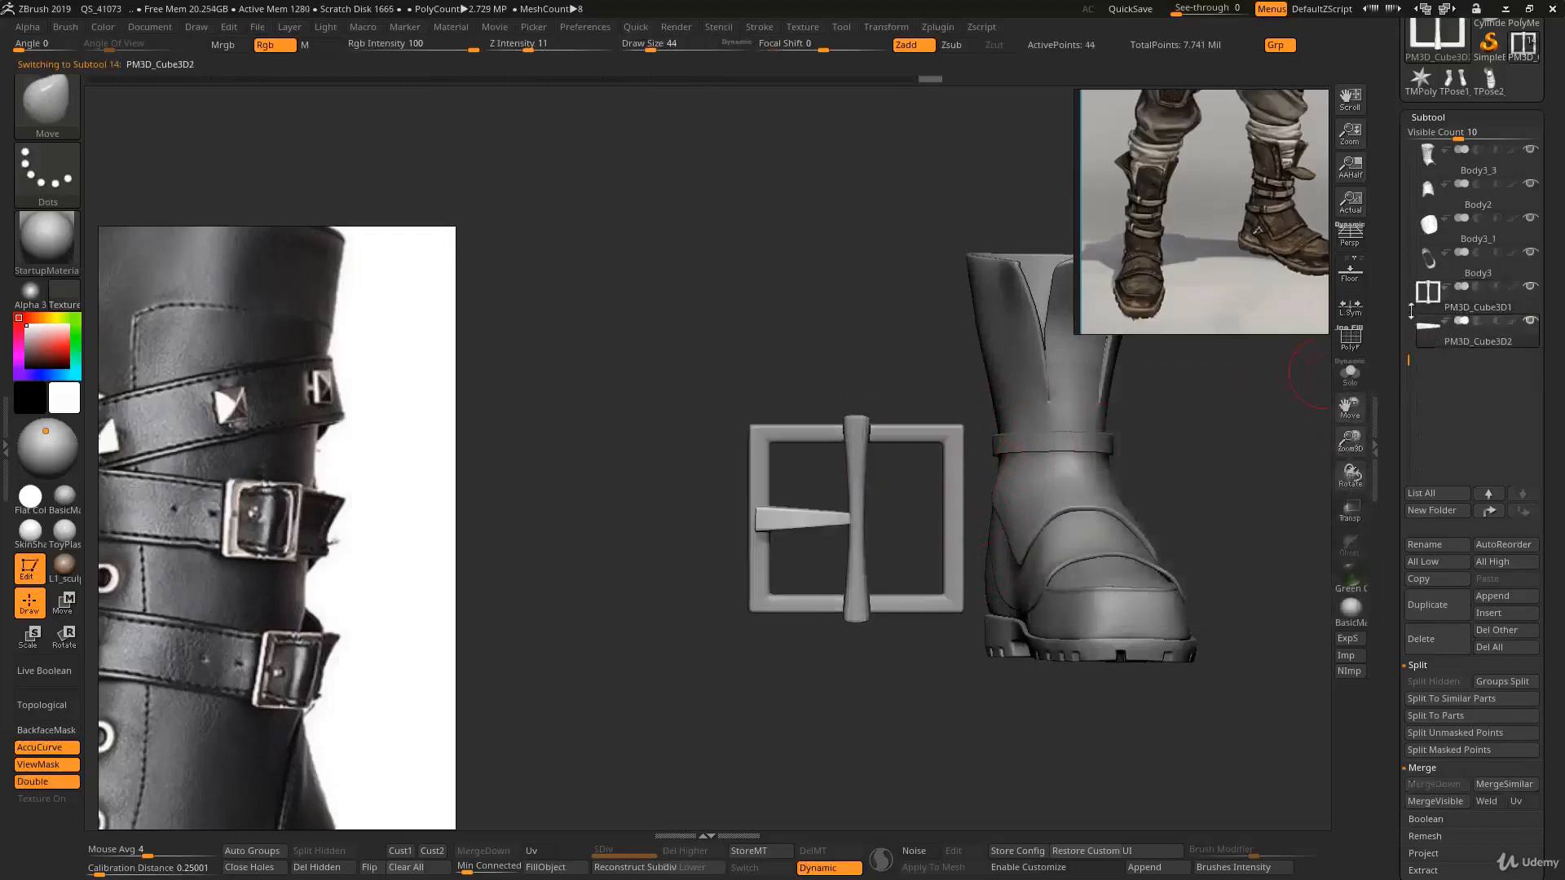
click(1430, 300)
click(480, 849)
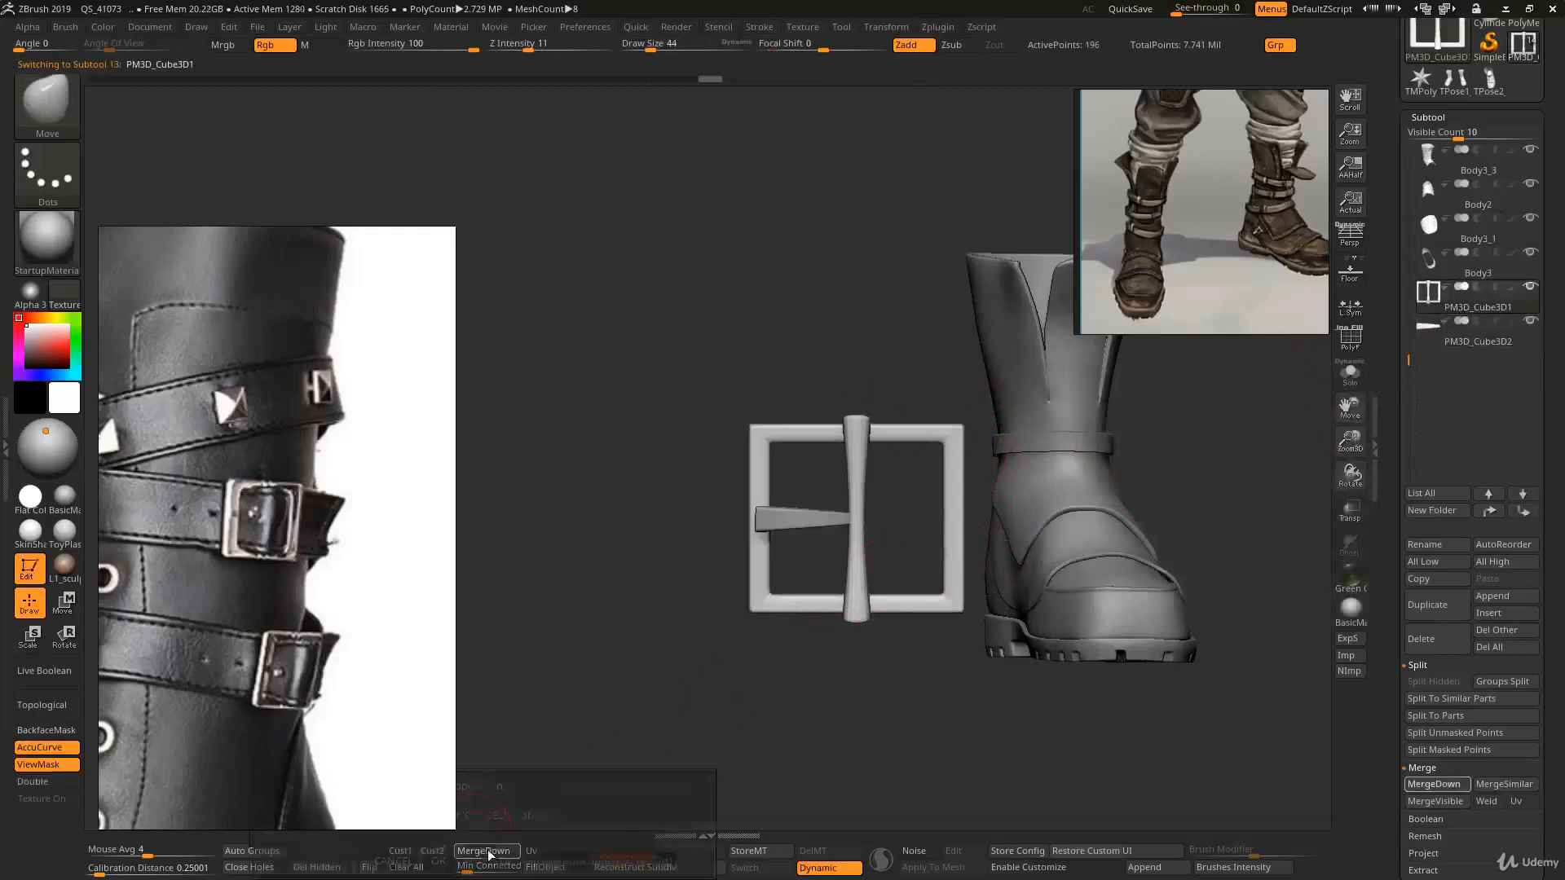
click(439, 861)
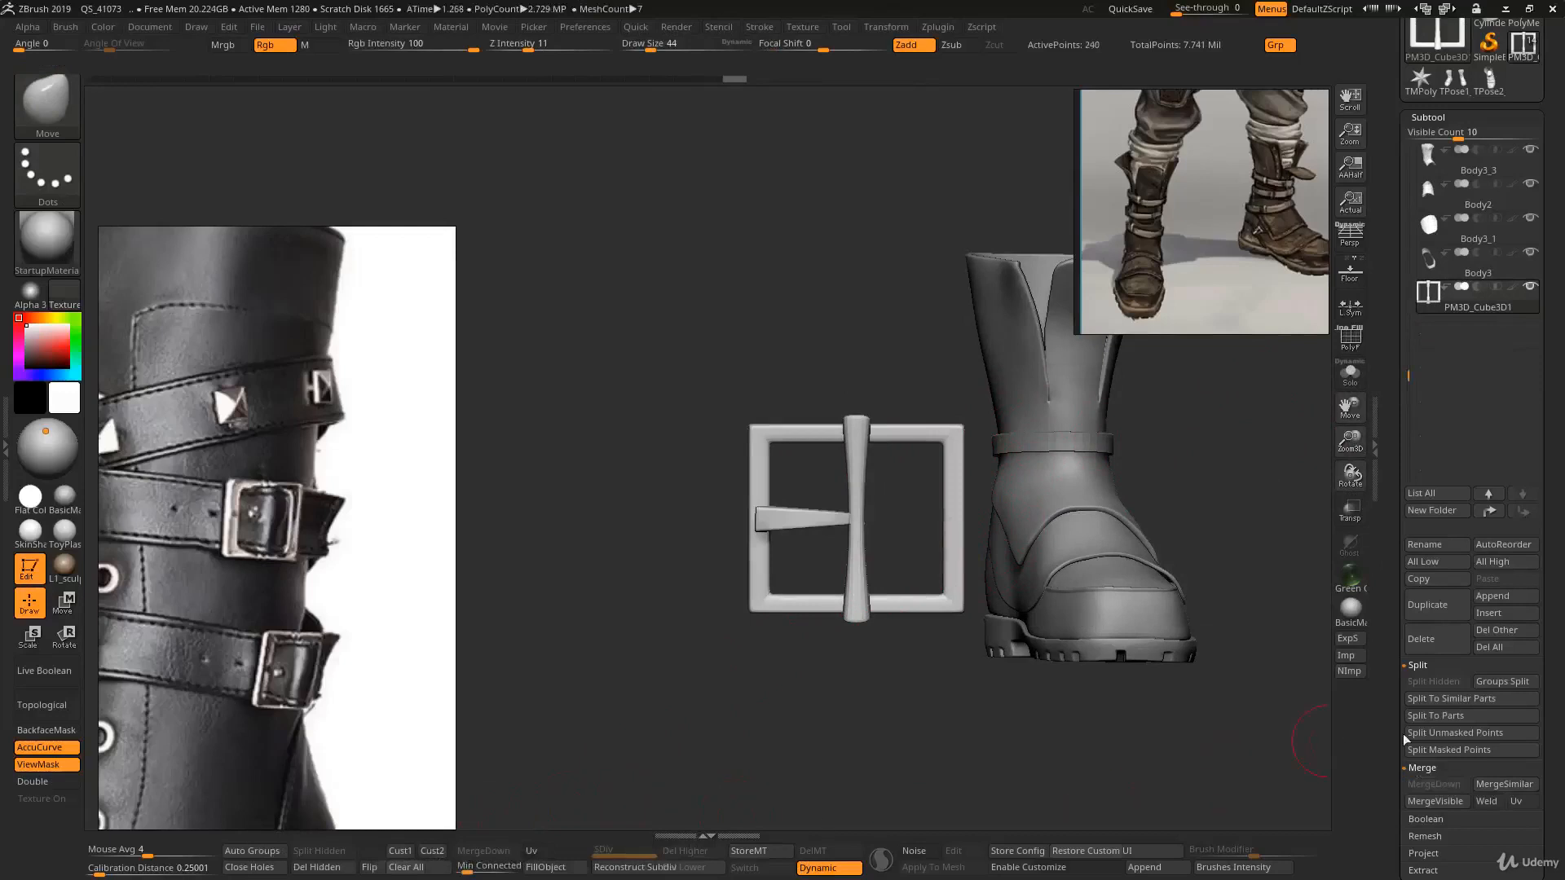
- Move, scale down and rotate the buckle with Transpose so it sits on the strap around the boot's ankle
drag(900, 501, 810, 613)
key(w)
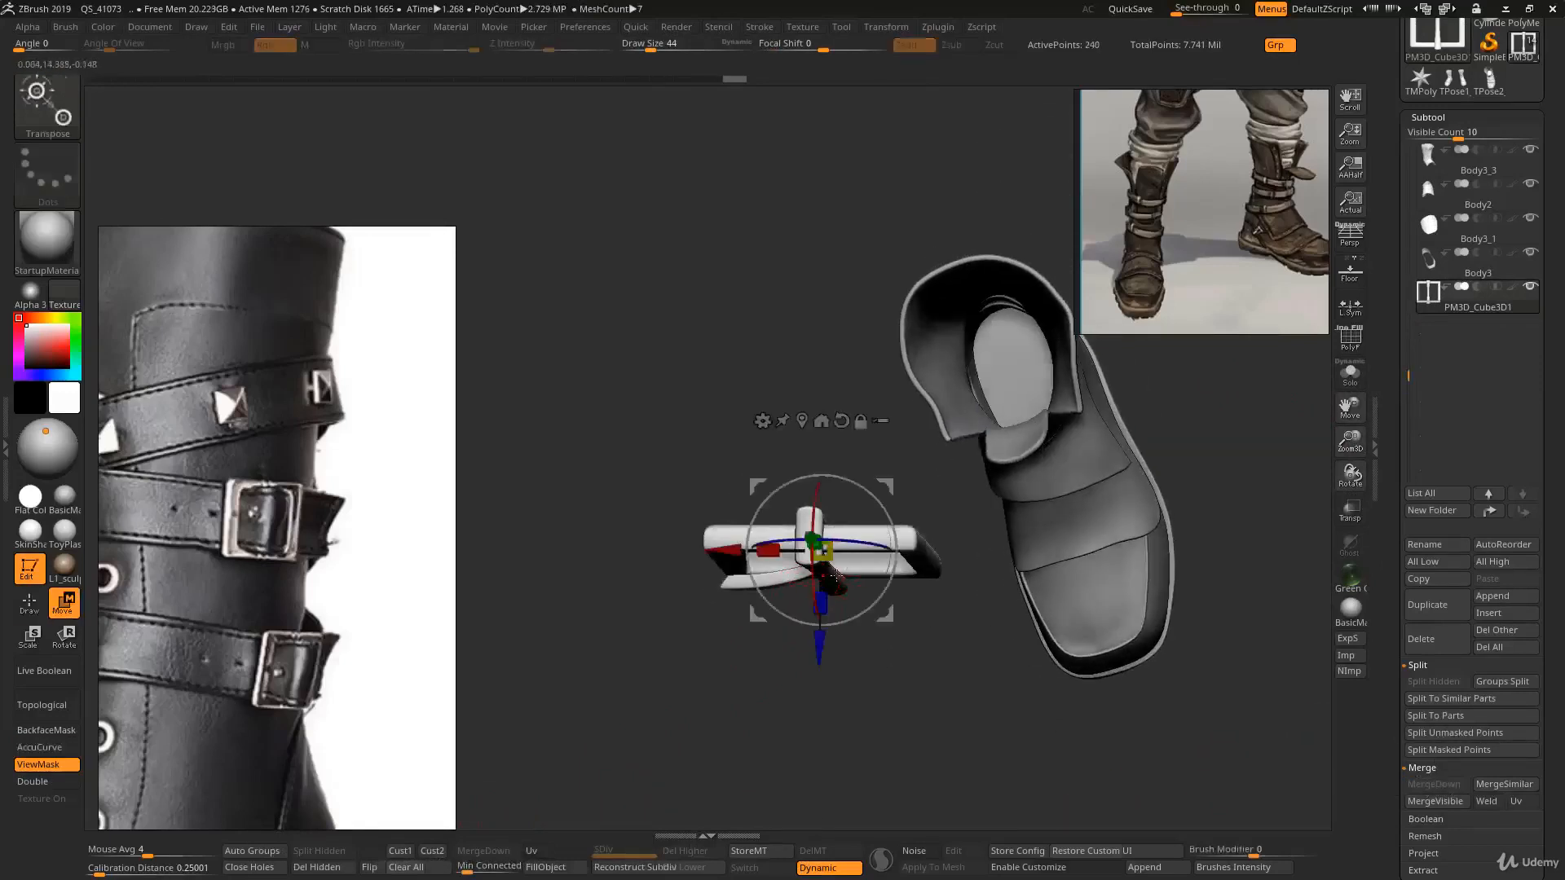
drag(913, 497, 1117, 396)
right_drag(1113, 636, 996, 465)
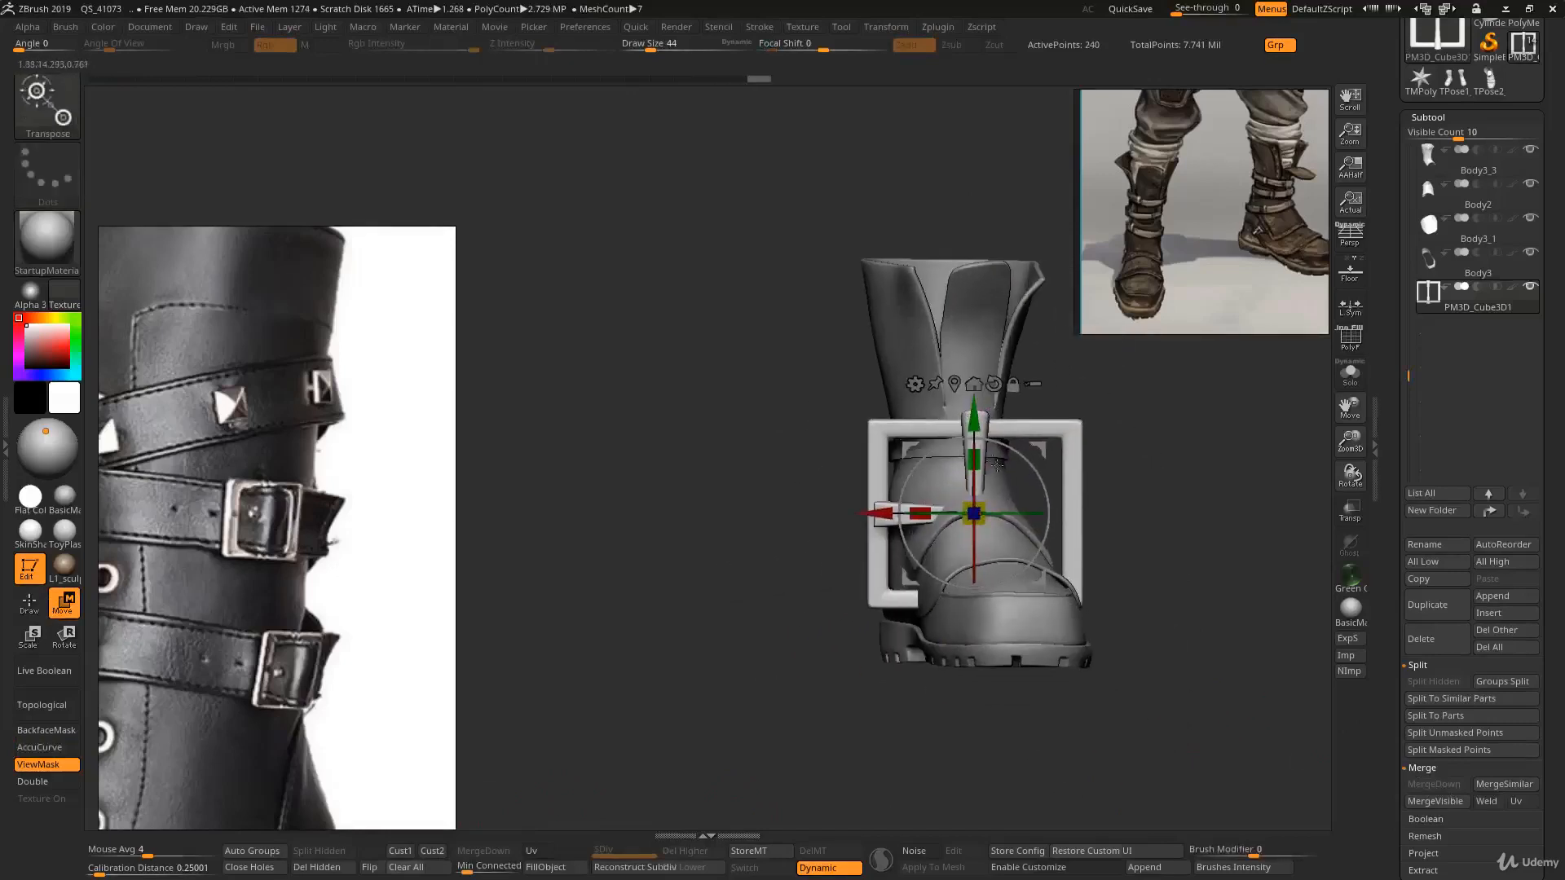
drag(980, 422, 962, 453)
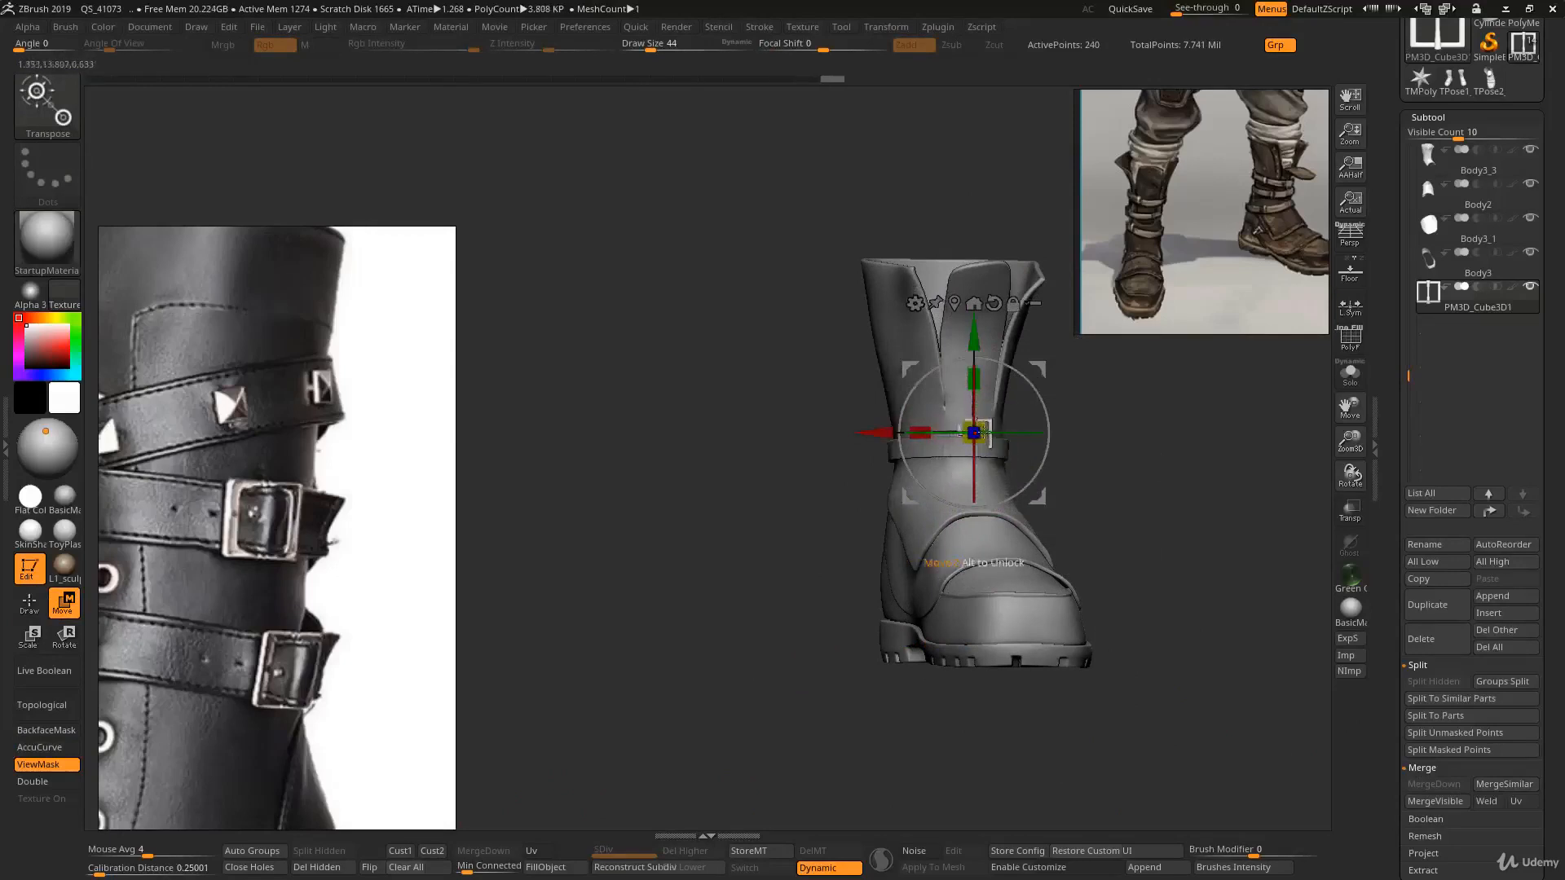
alt+right_drag(974, 432, 913, 499)
drag(968, 366, 896, 393)
right_drag(894, 393, 910, 313)
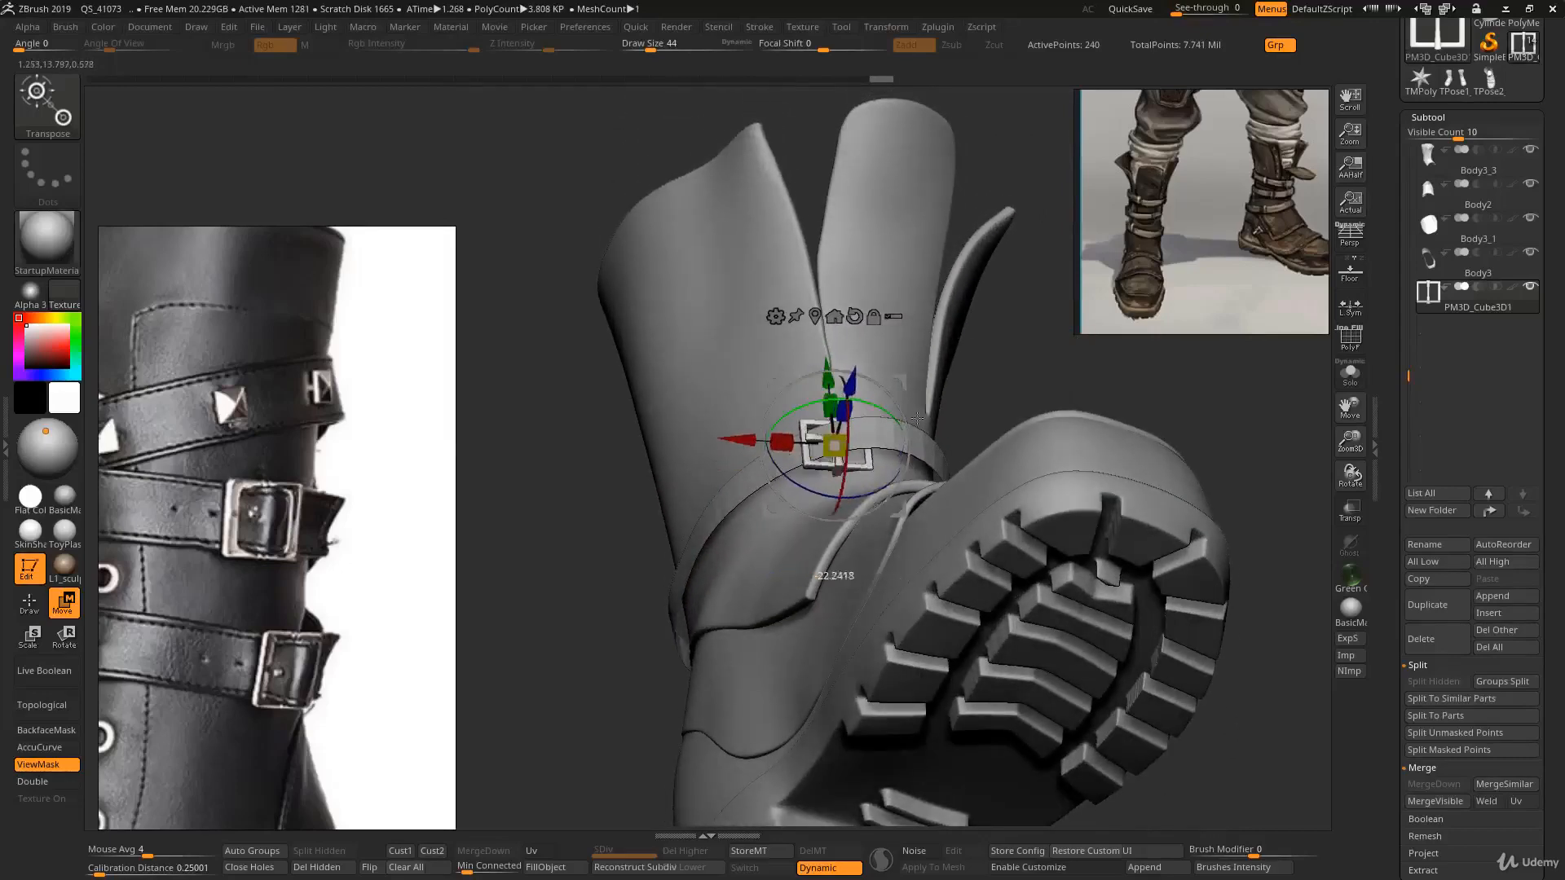
right_drag(918, 422, 864, 421)
drag(885, 376, 981, 372)
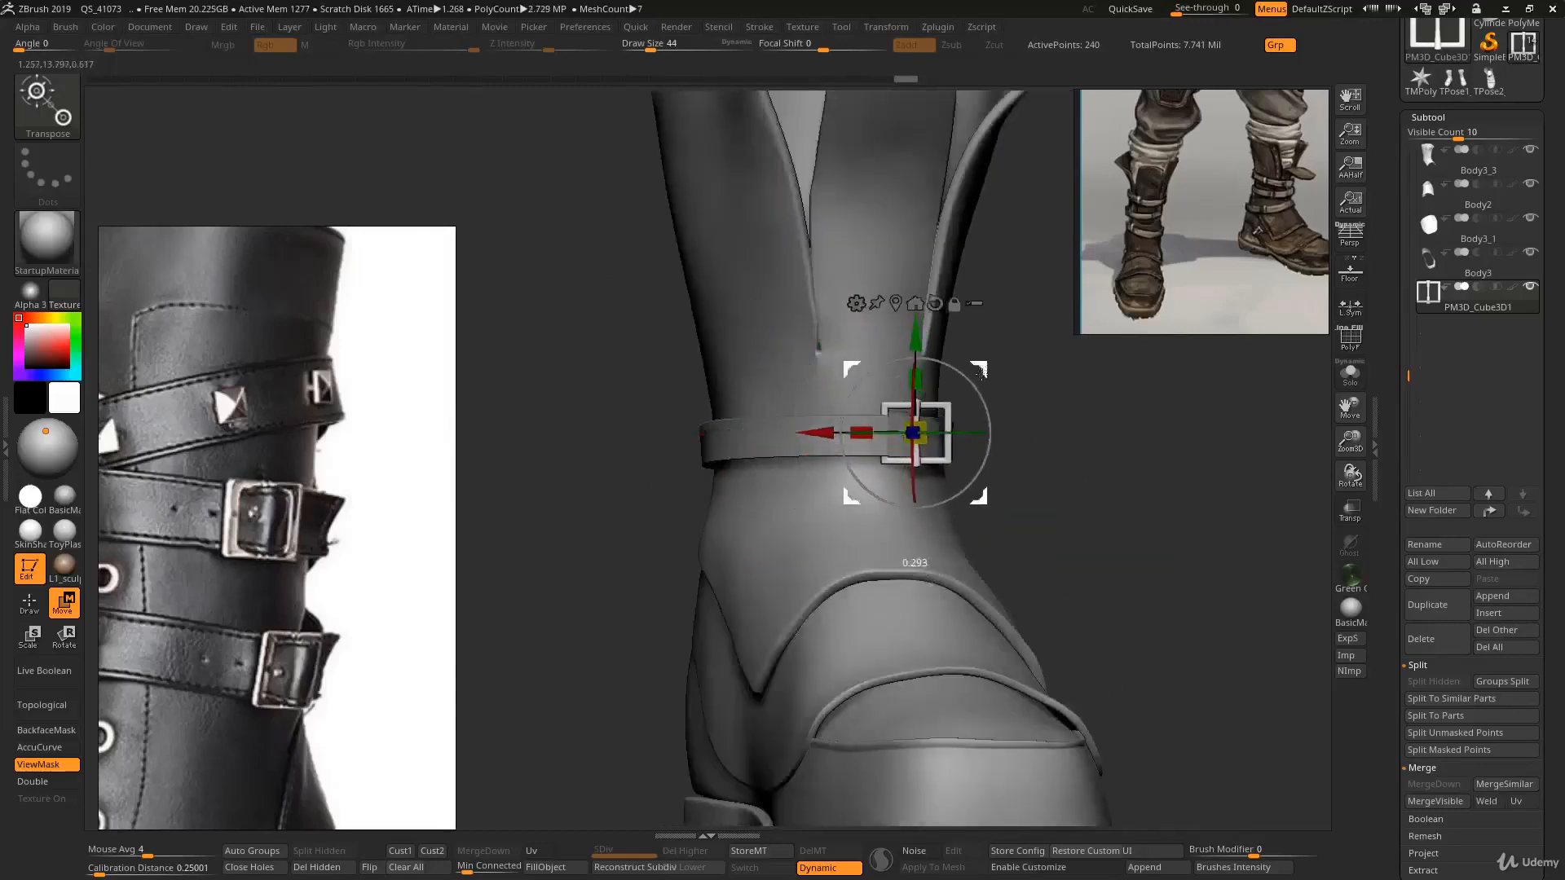
right_drag(986, 388, 911, 563)
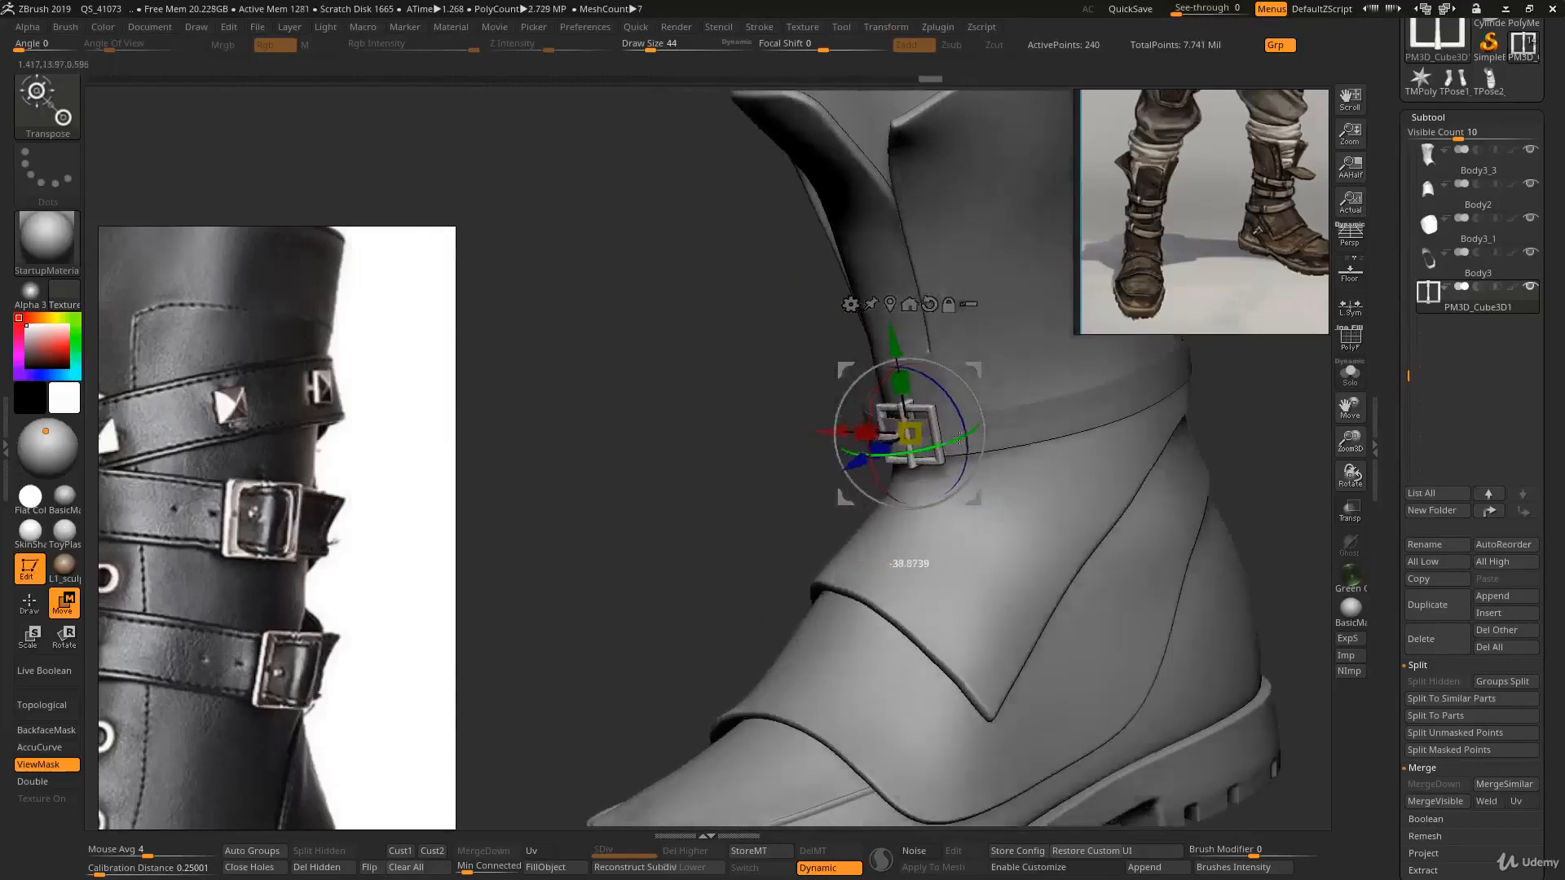
right_drag(939, 380, 935, 467)
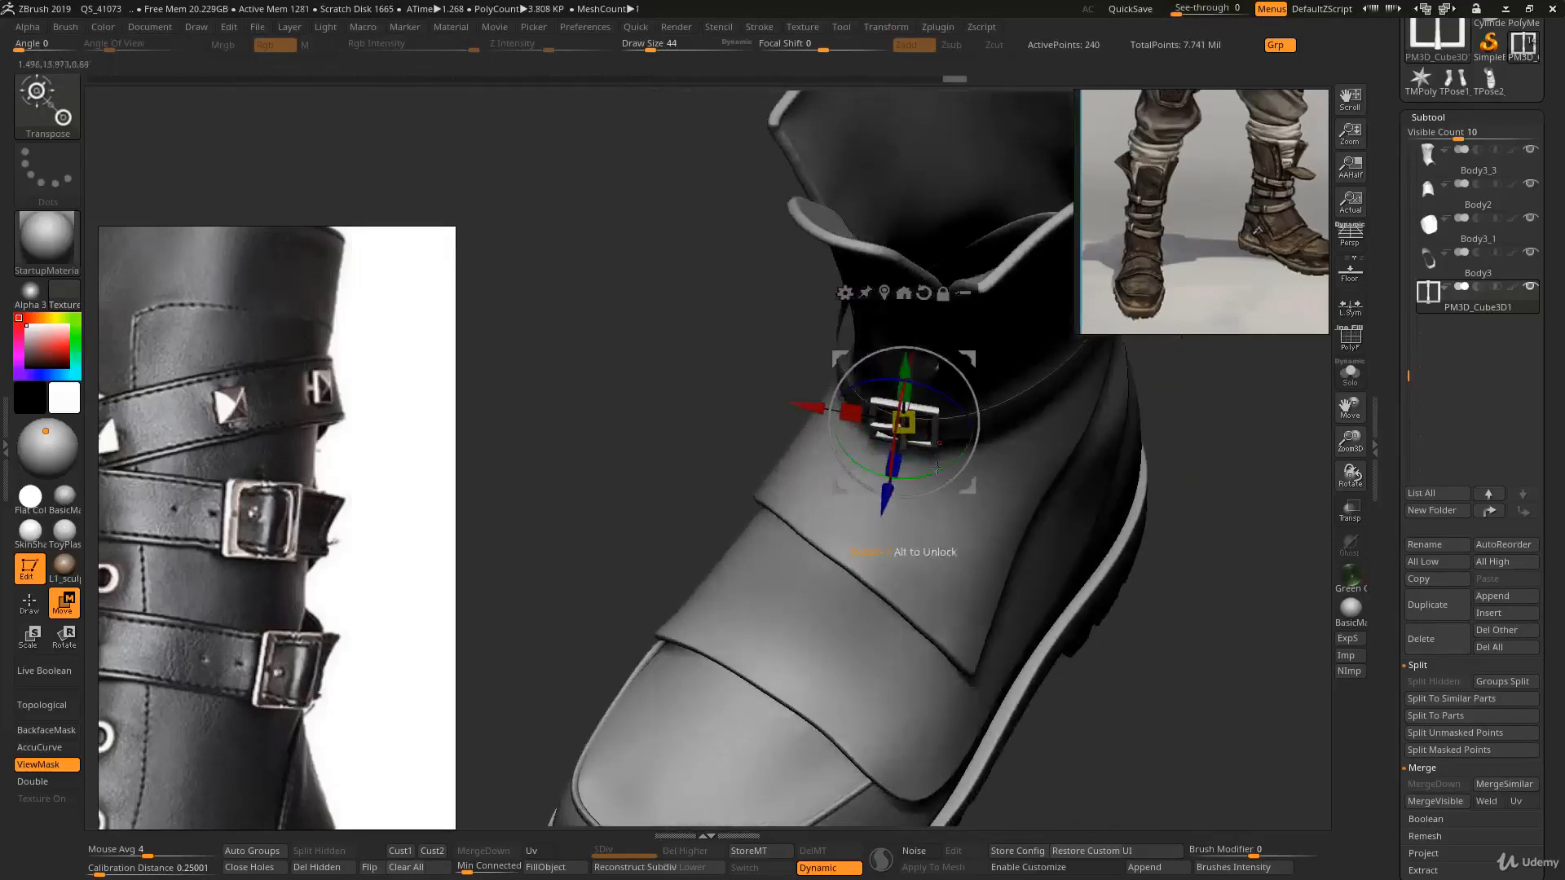
drag(970, 486, 994, 487)
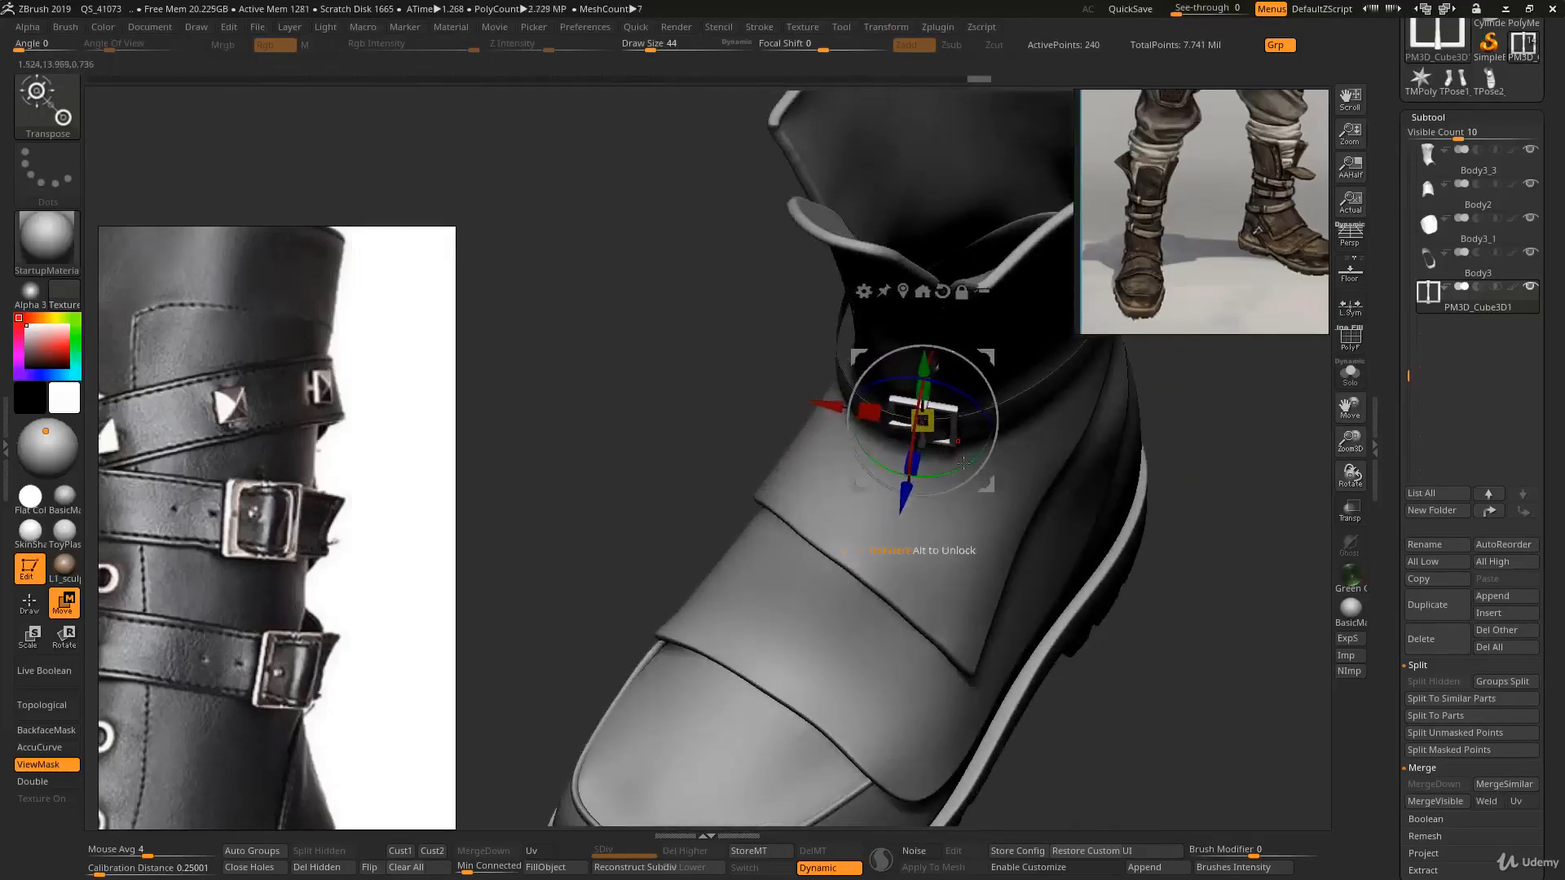
right_drag(970, 464, 890, 625)
drag(961, 427, 960, 449)
ctrl+right_drag(959, 457, 933, 408)
ctrl+right_drag(986, 481, 1015, 562)
mouse_move(1067, 497)
right_down()
mouse_move(983, 478)
mouse_move(961, 570)
right_up()
- Select the ankle strap subtool and reshape it with a large Move brush so it passes through the buckle frame
key(q)
alt+click(857, 453)
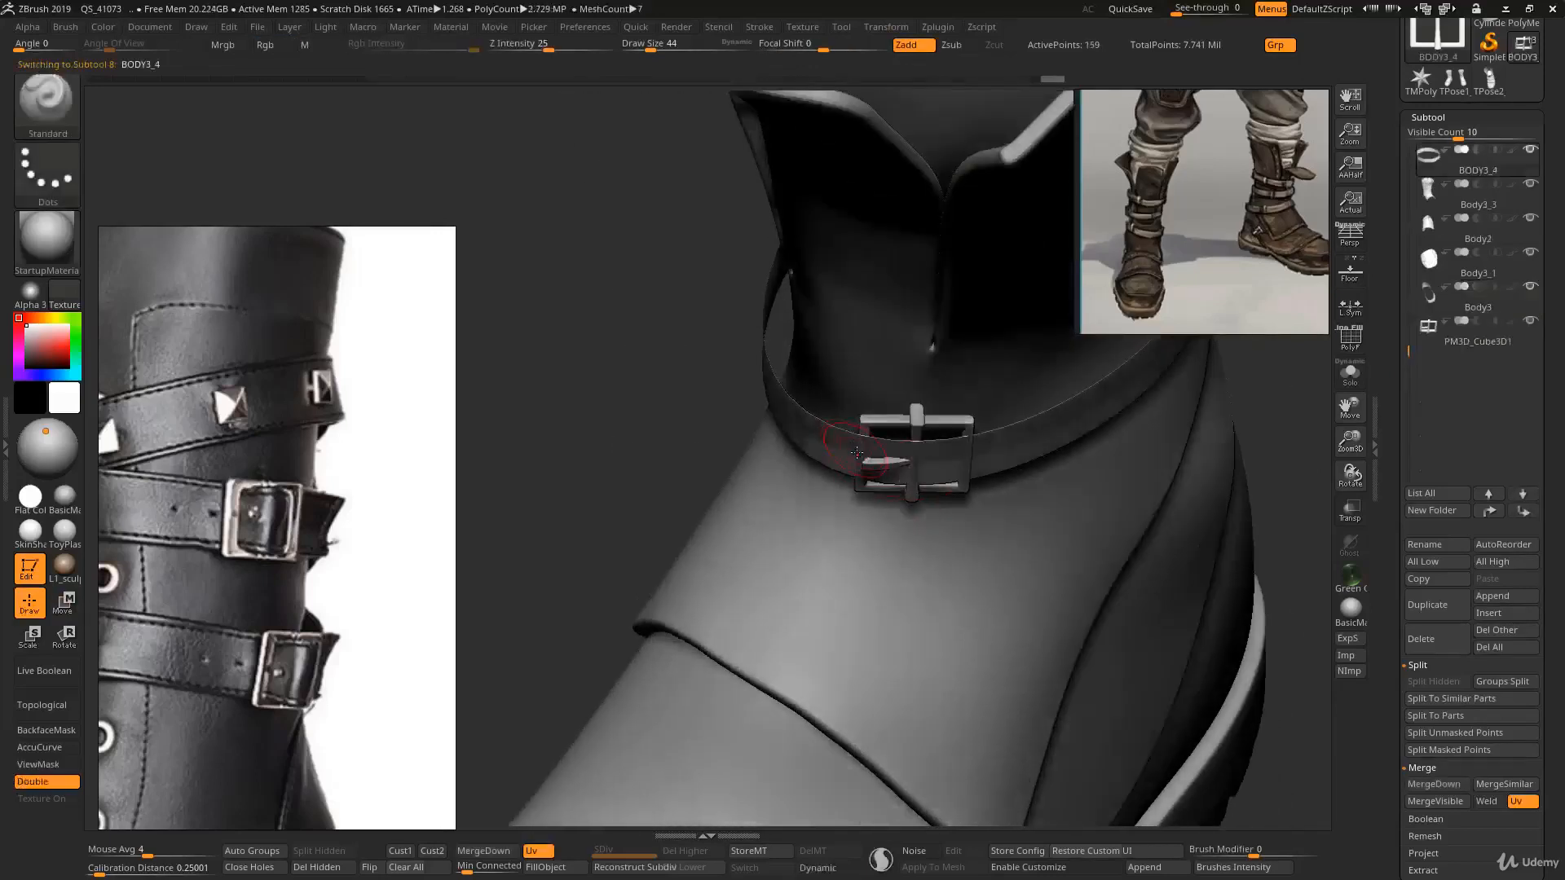
key(bracketright)
right_drag(896, 404, 894, 457)
key(bracketright)
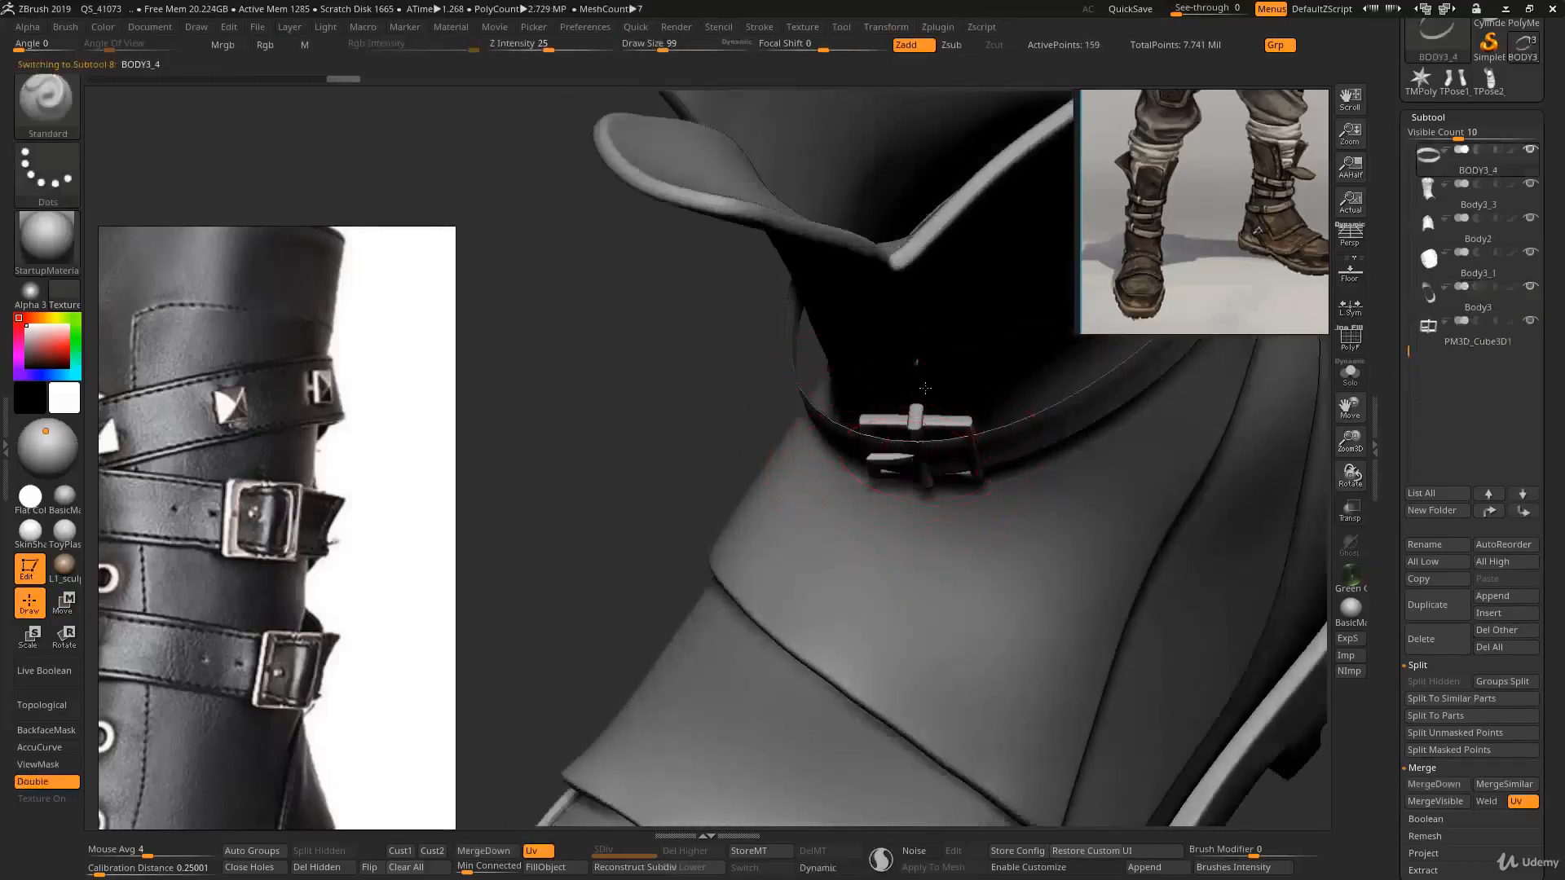
right_drag(925, 388, 919, 438)
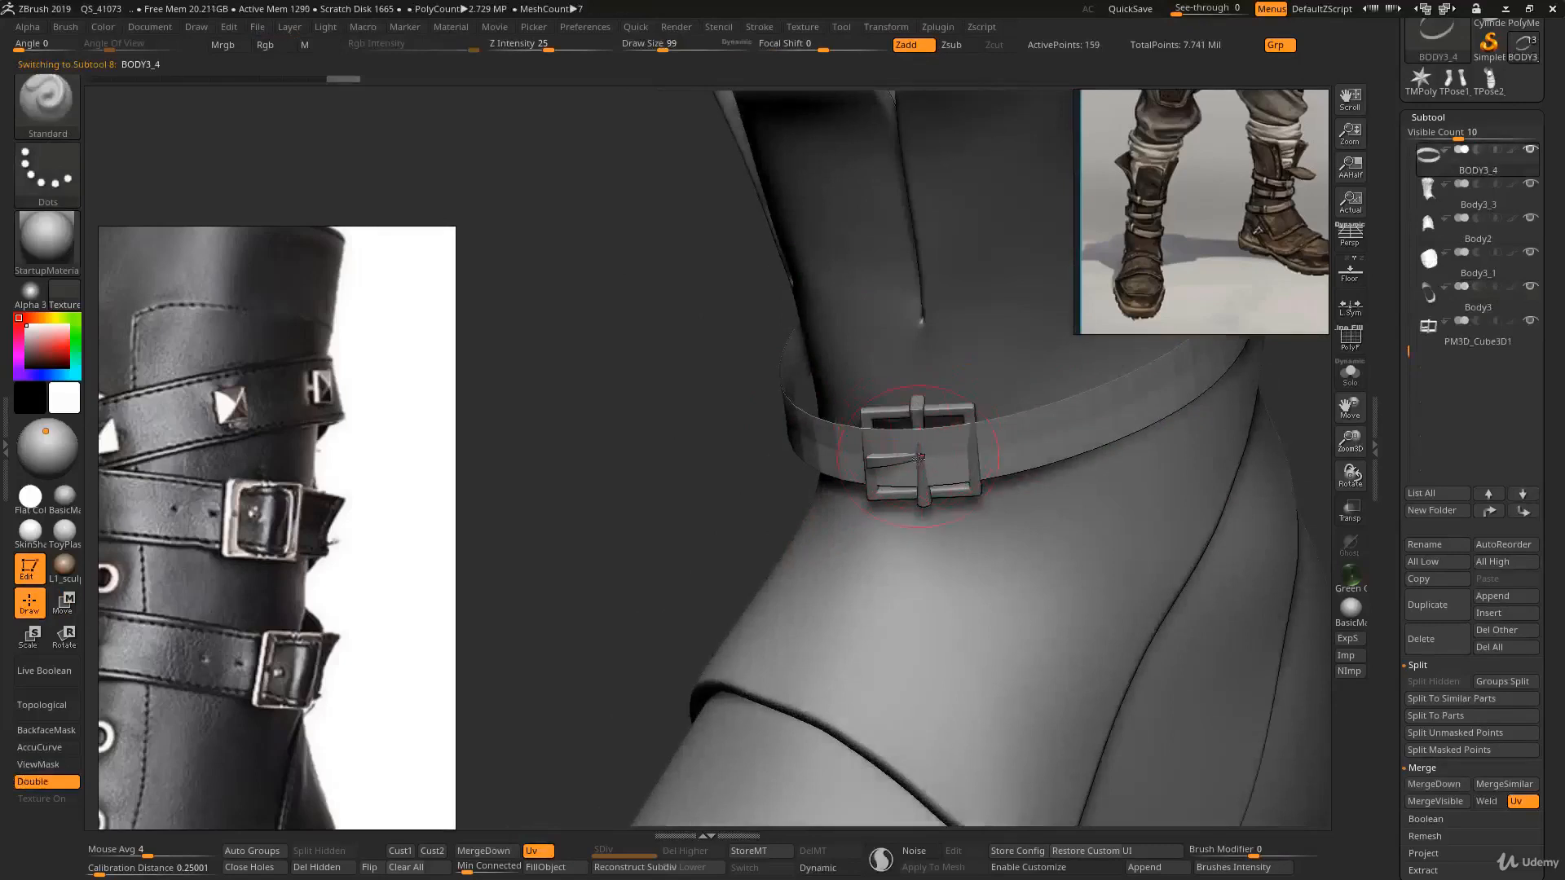
key(space)
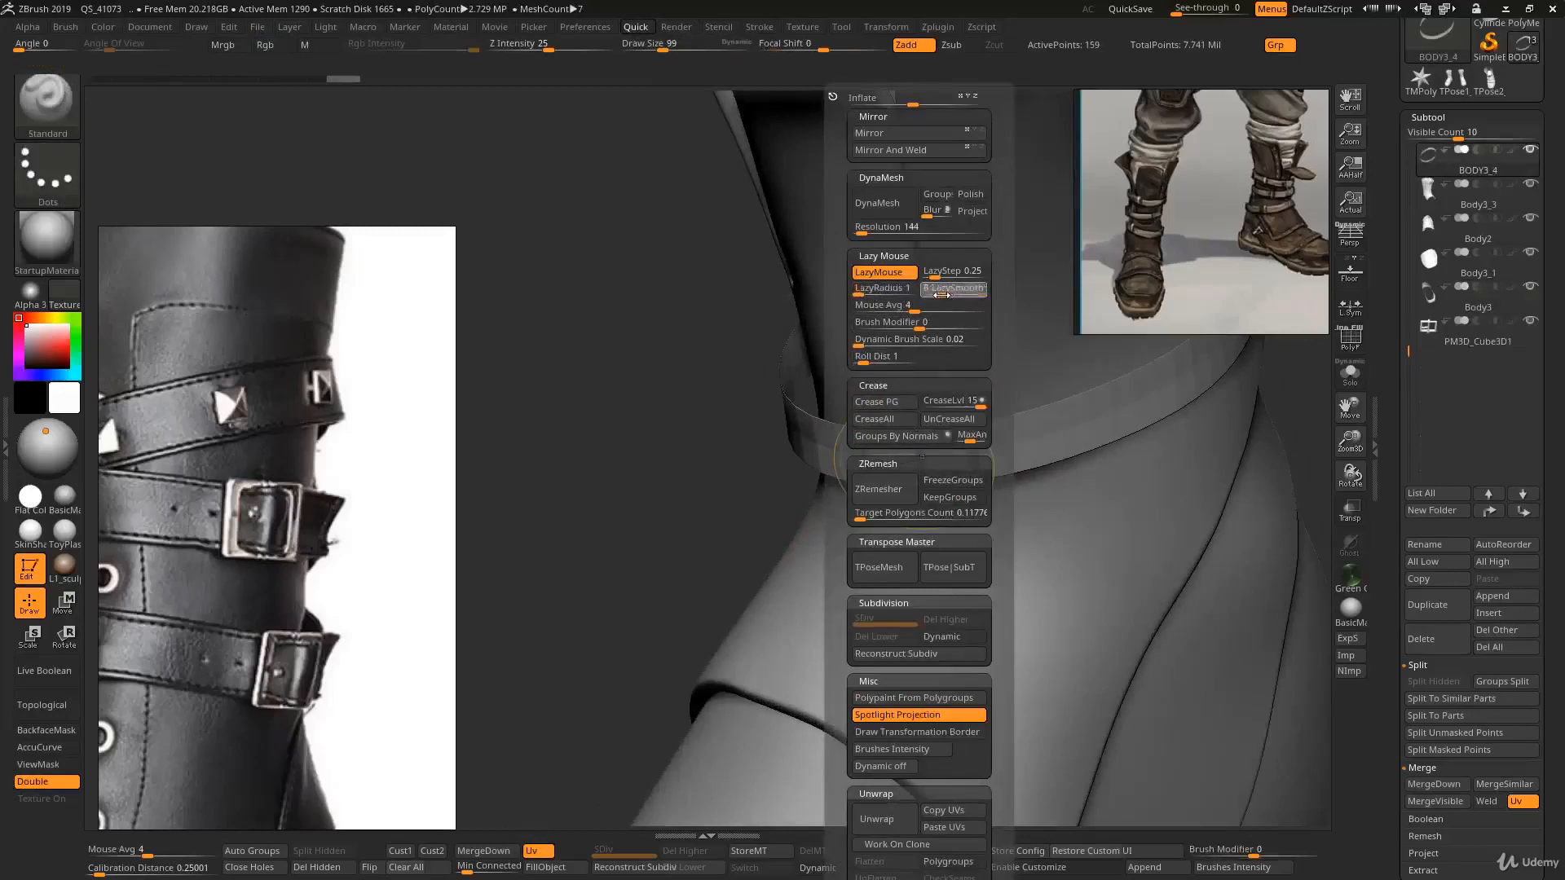
drag(940, 294, 937, 296)
mouse_move(895, 470)
right_down()
mouse_move(914, 435)
mouse_move(927, 487)
mouse_move(920, 448)
right_up()
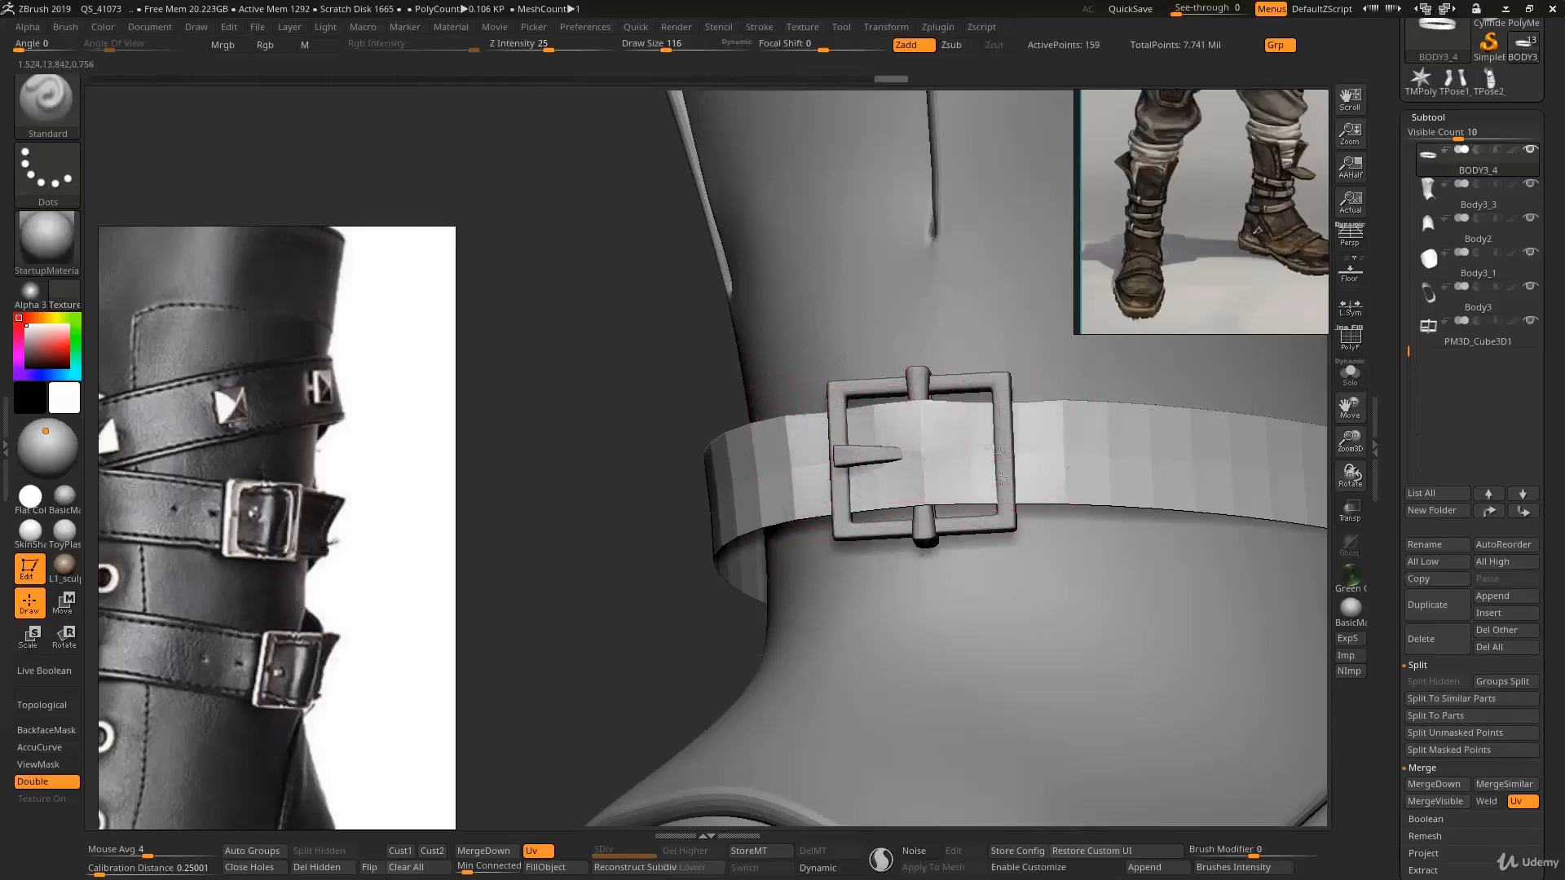
mouse_move(1059, 442)
right_down()
mouse_move(1096, 446)
mouse_move(1068, 444)
right_up()
key(b)
key(m)
key(v)
key(s)
click(1055, 431)
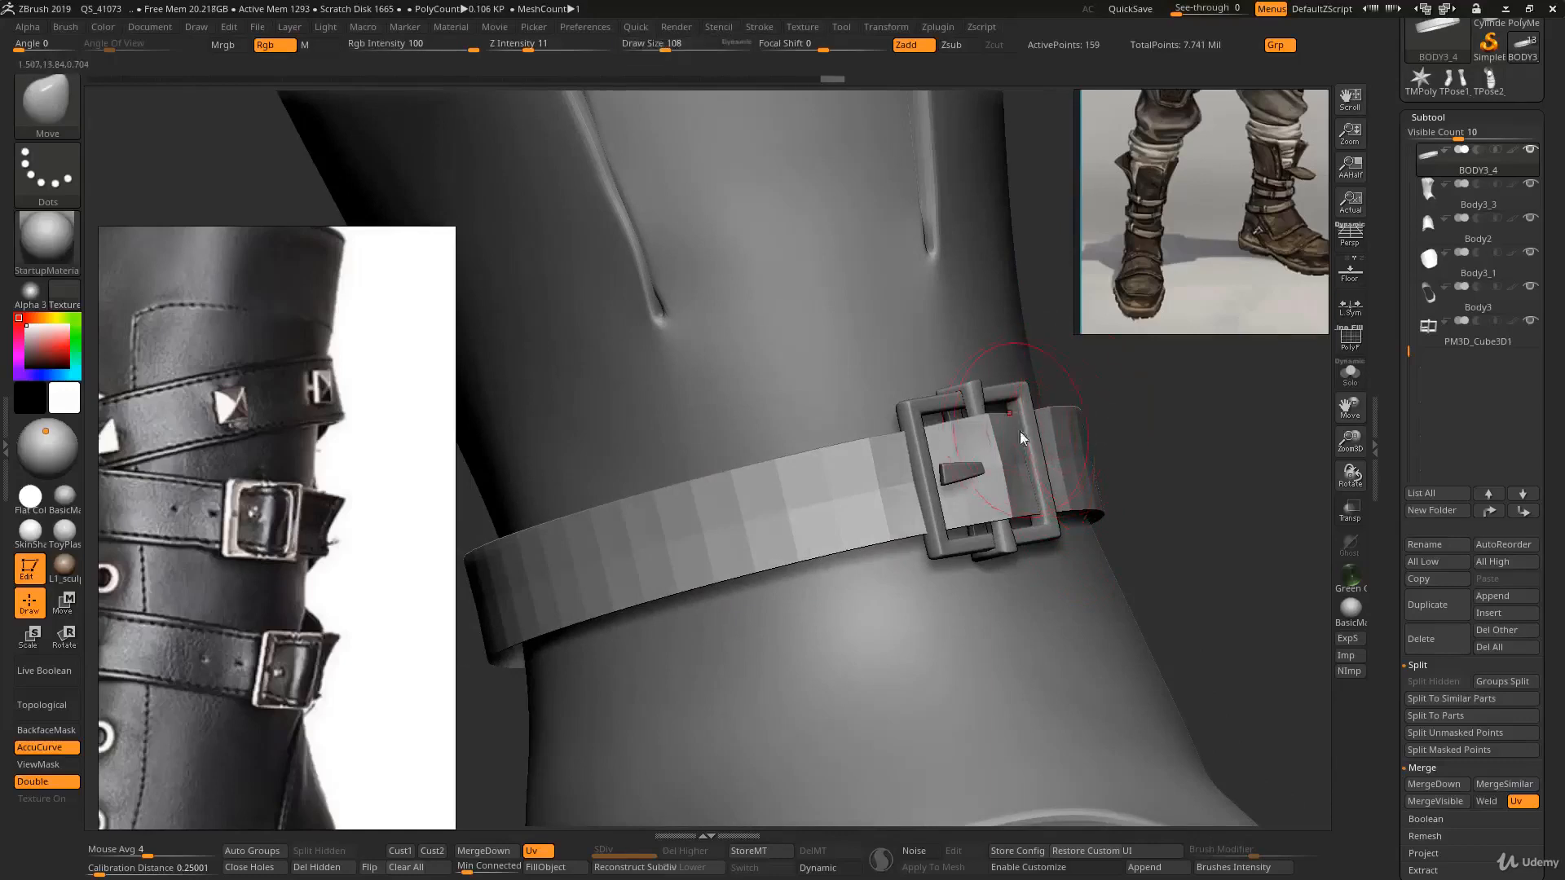
right_drag(1021, 433, 1040, 529)
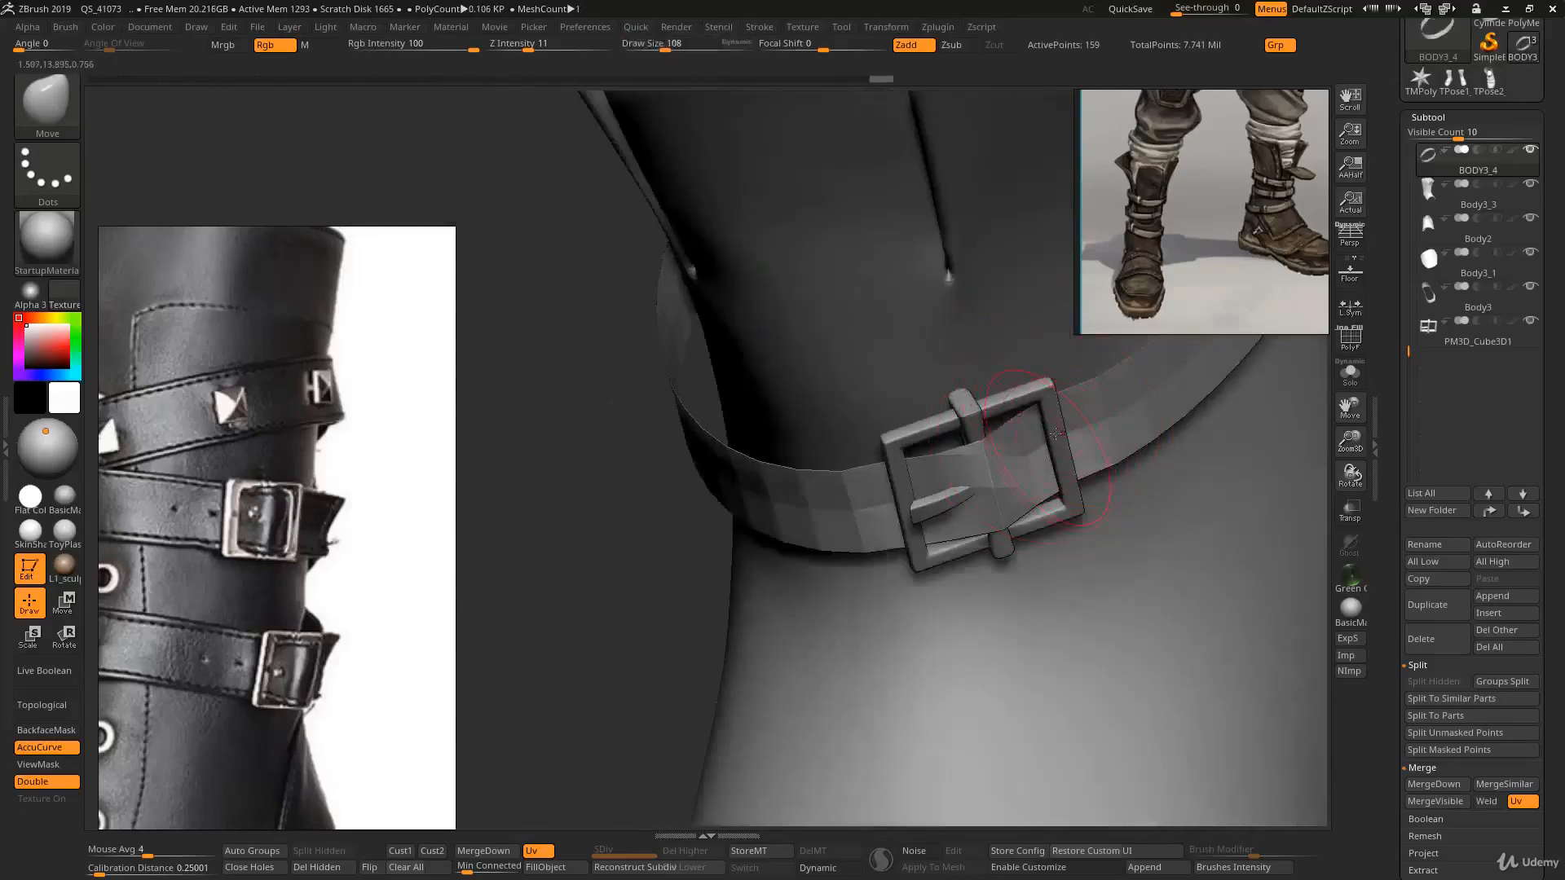
alt+right_drag(943, 418, 1044, 454)
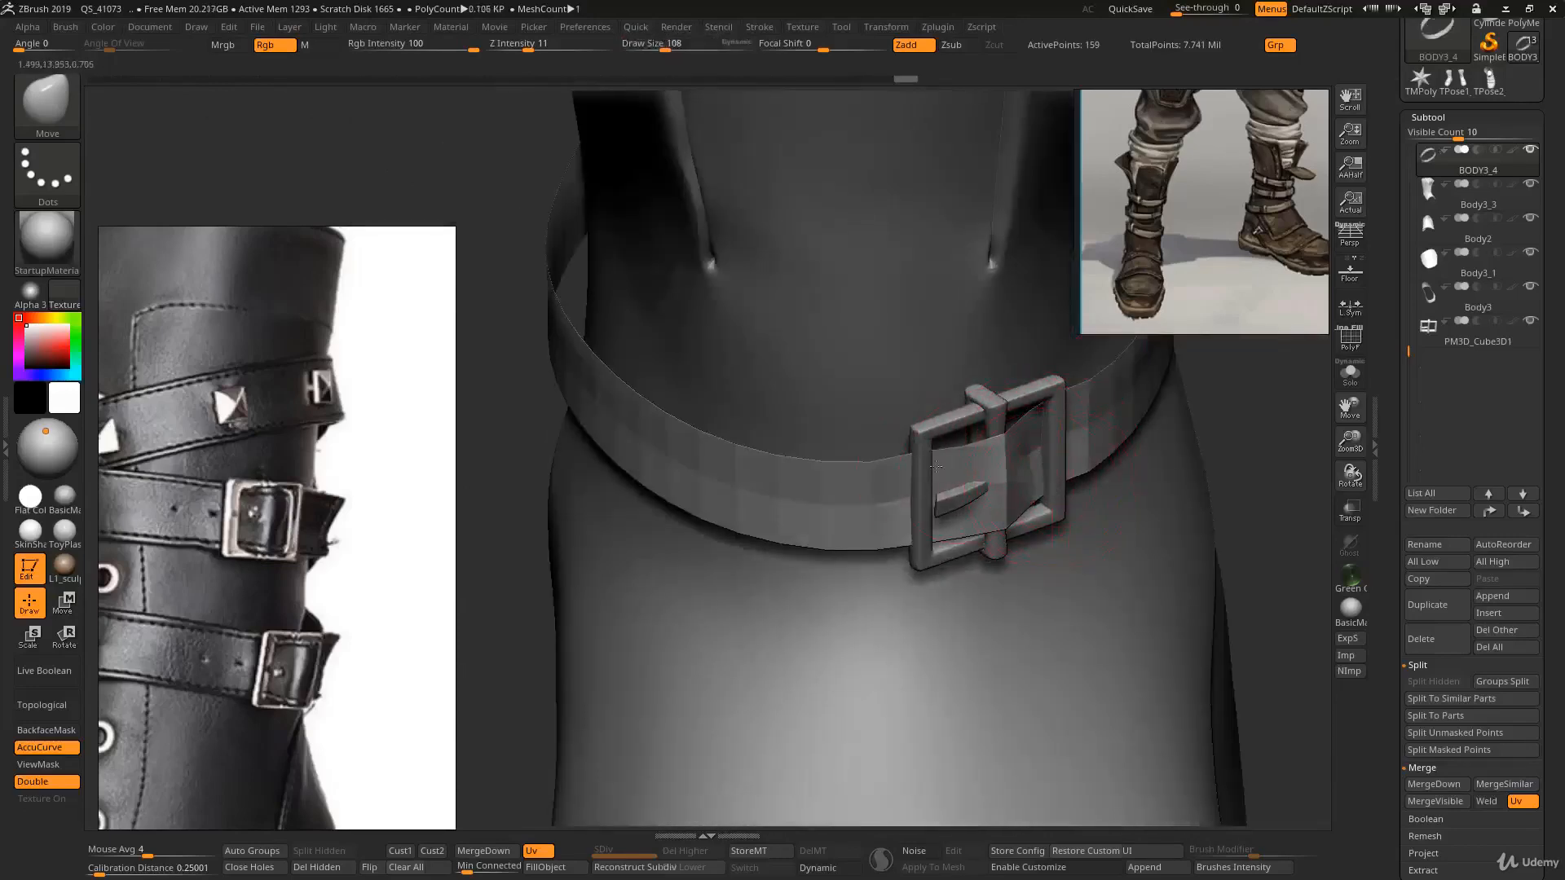
right_drag(935, 465, 1004, 392)
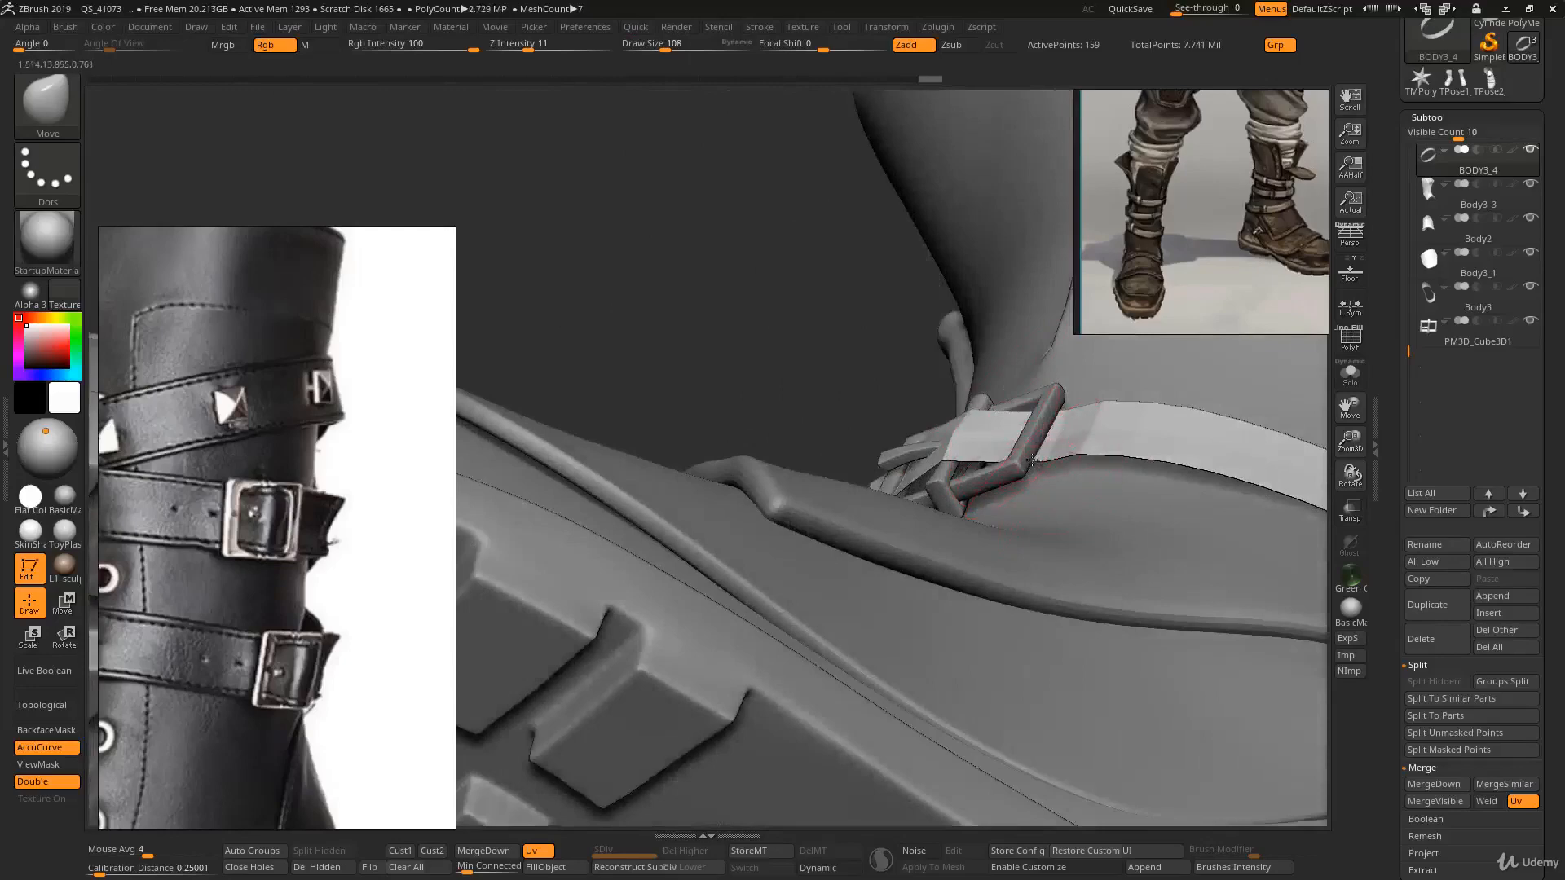
drag(1083, 456, 1084, 457)
drag(1085, 459, 1085, 463)
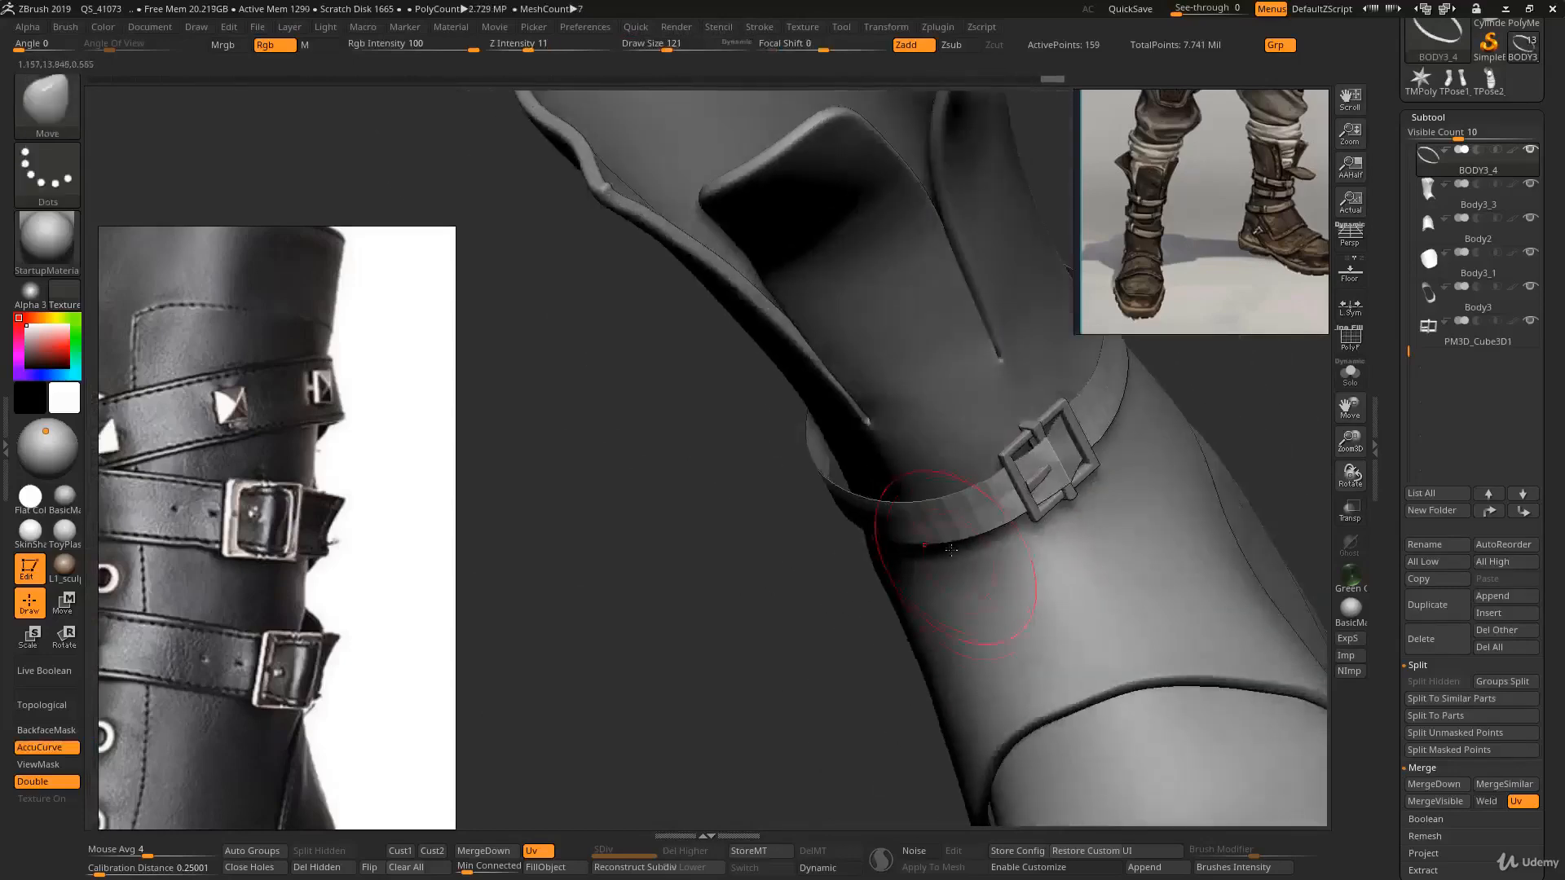
right_drag(961, 497, 1058, 506)
- Show the polyframe and nudge the strap around the buckle with a smaller Move brush
key(shift+f)
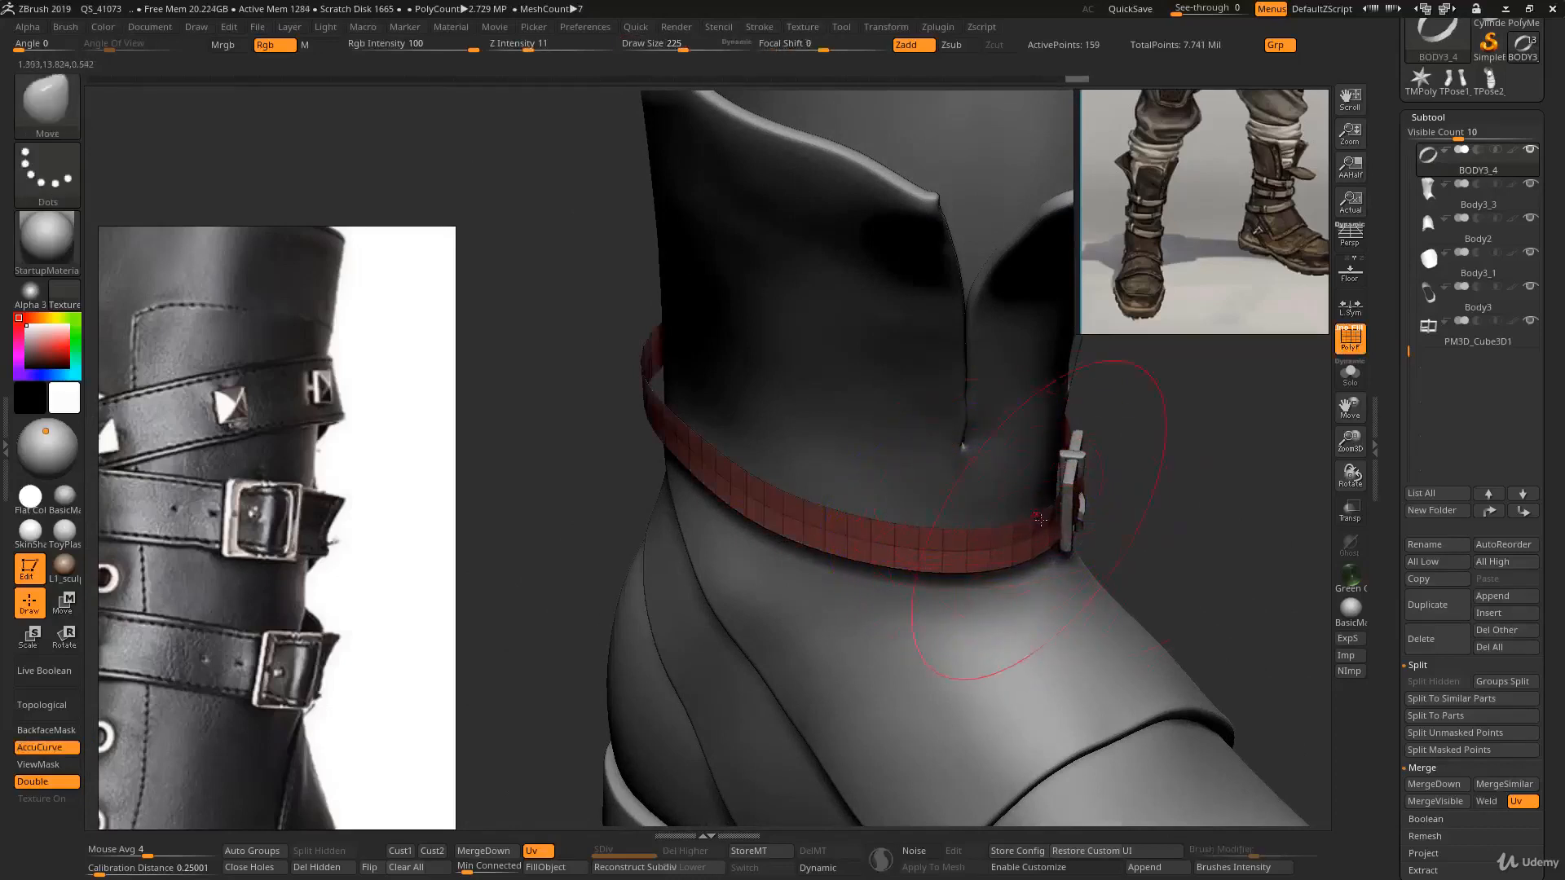
right_drag(1040, 520, 928, 499)
key(s)
drag(1141, 484, 1120, 475)
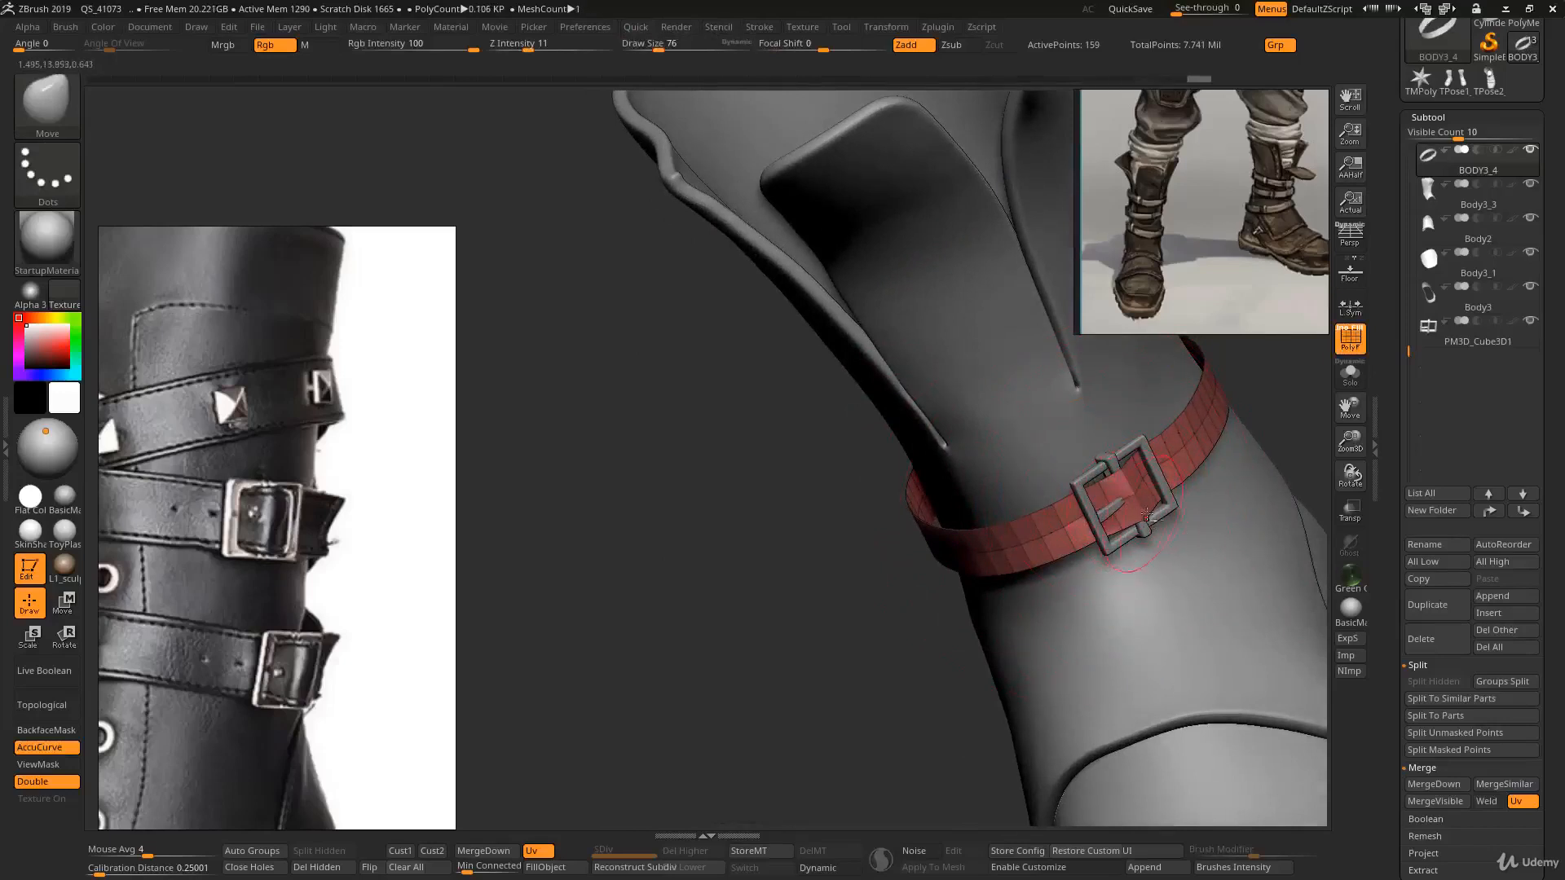
ctrl+right_drag(1129, 526, 1121, 466)
mouse_move(977, 471)
right_down()
mouse_move(1062, 481)
mouse_move(1059, 516)
mouse_move(1041, 466)
right_up()
- Duplicate the ankle strap subtool
key(ctrl+shift+d)
right_drag(1042, 466, 1030, 495)
key(alt+s)
key(alt+s)
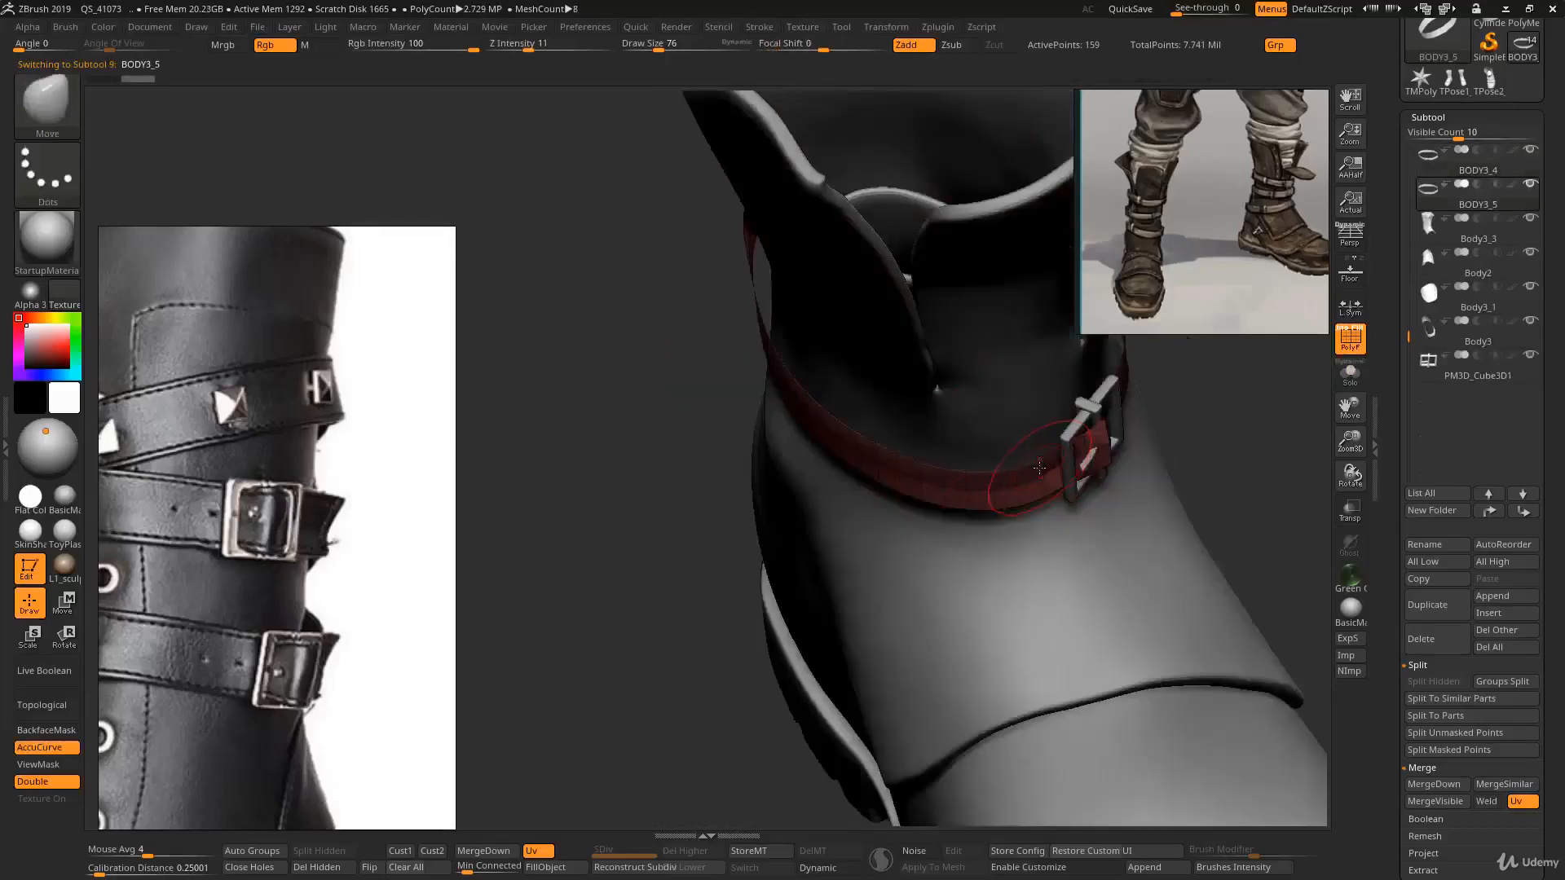
right_drag(1046, 454, 1039, 427)
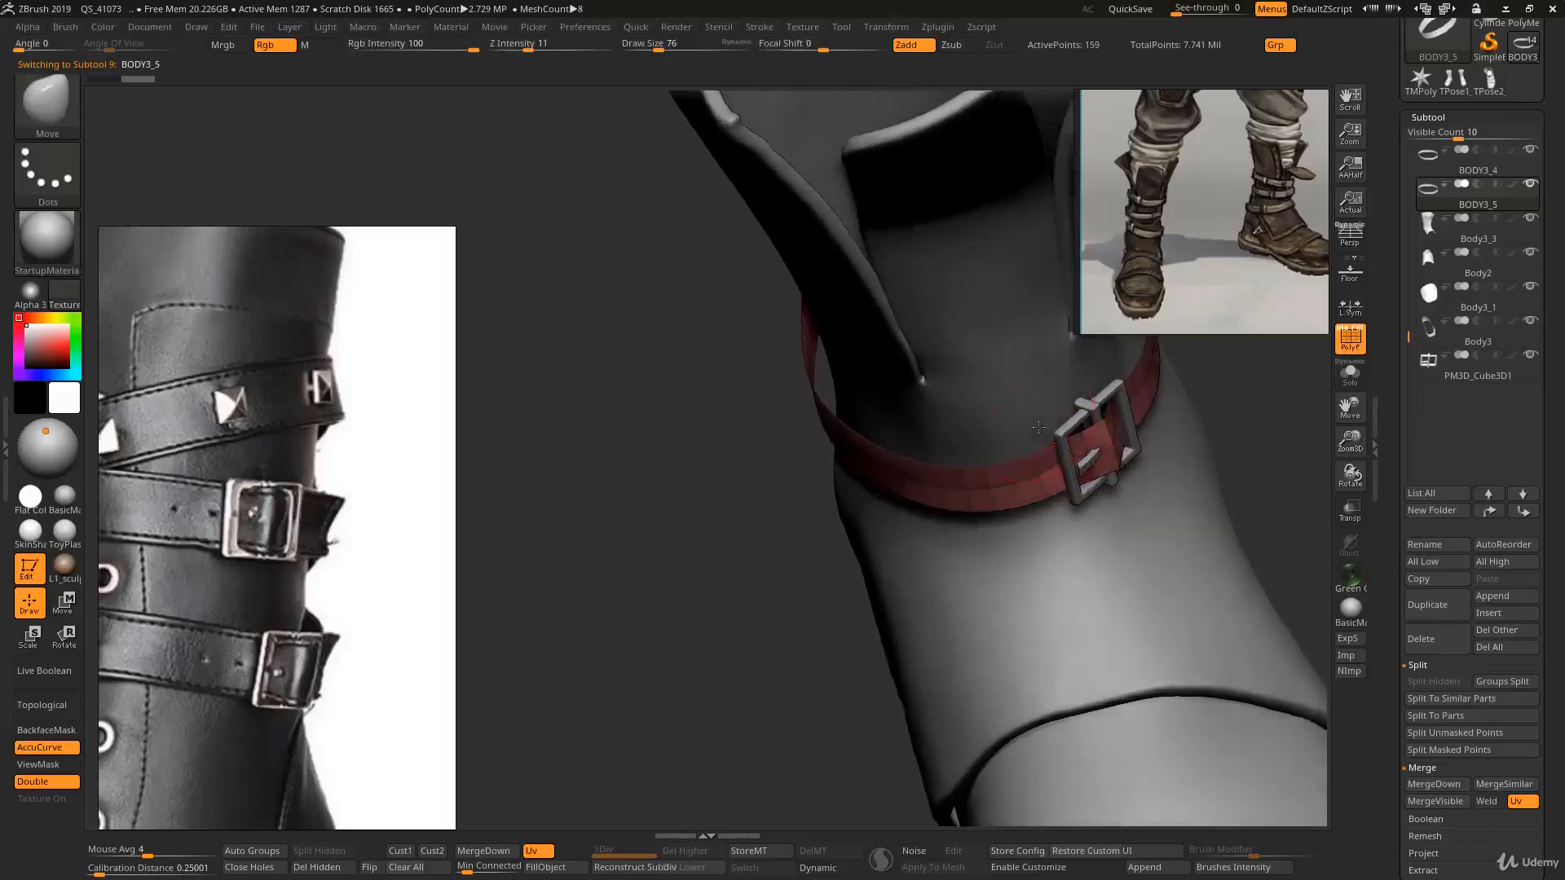
mouse_move(877, 405)
right_down()
mouse_move(1009, 433)
mouse_move(1007, 391)
mouse_move(993, 435)
right_up()
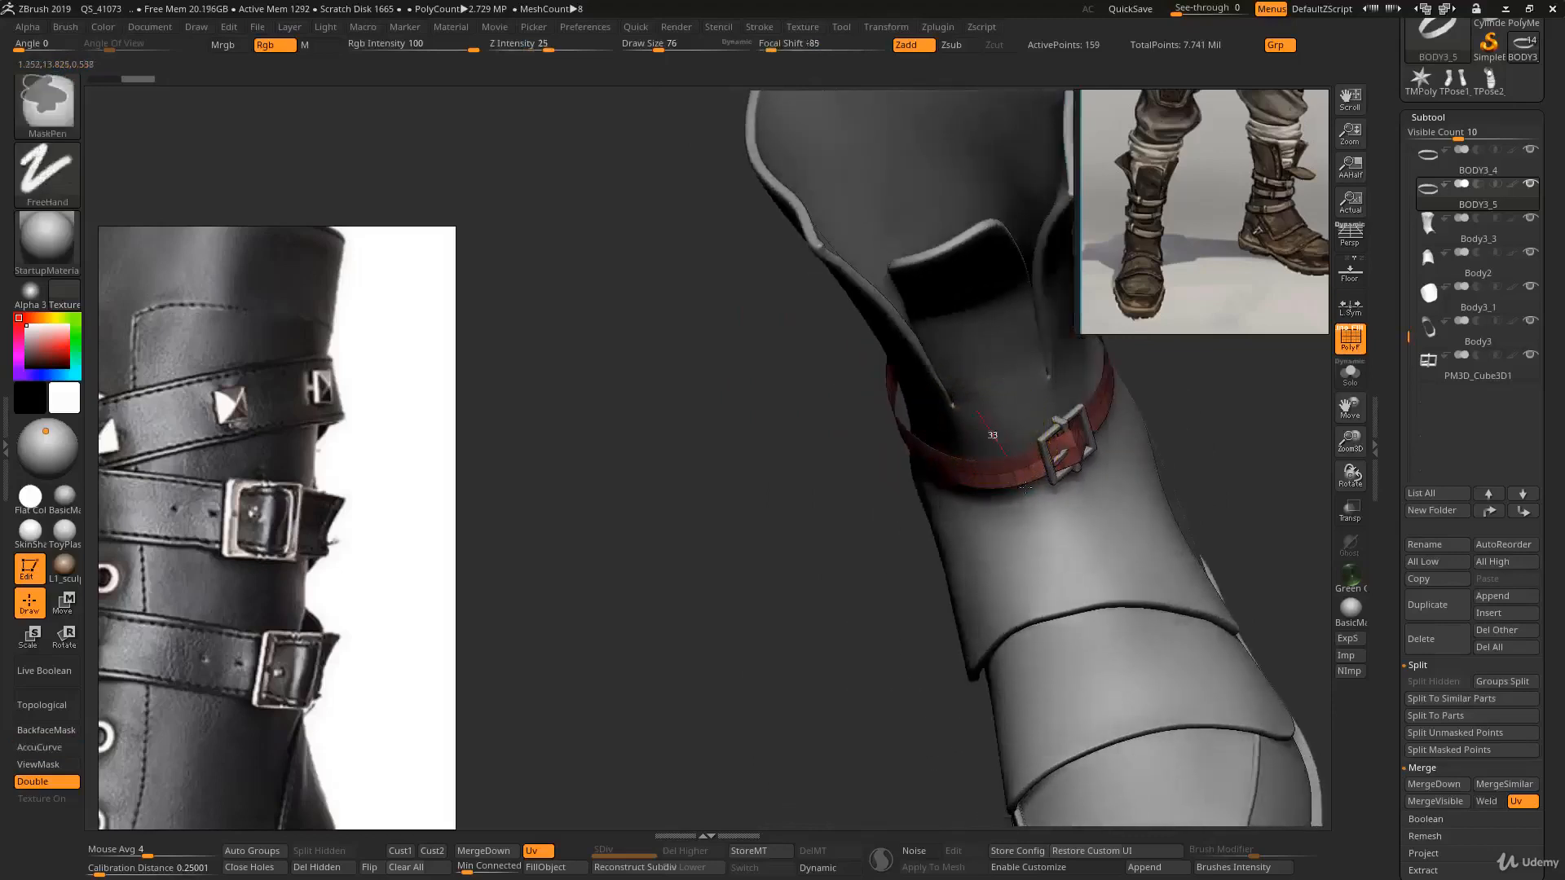
- Hide all but a short section of the duplicated strap beside the buckle and delete the hidden polygons
key(ctrl+shift)
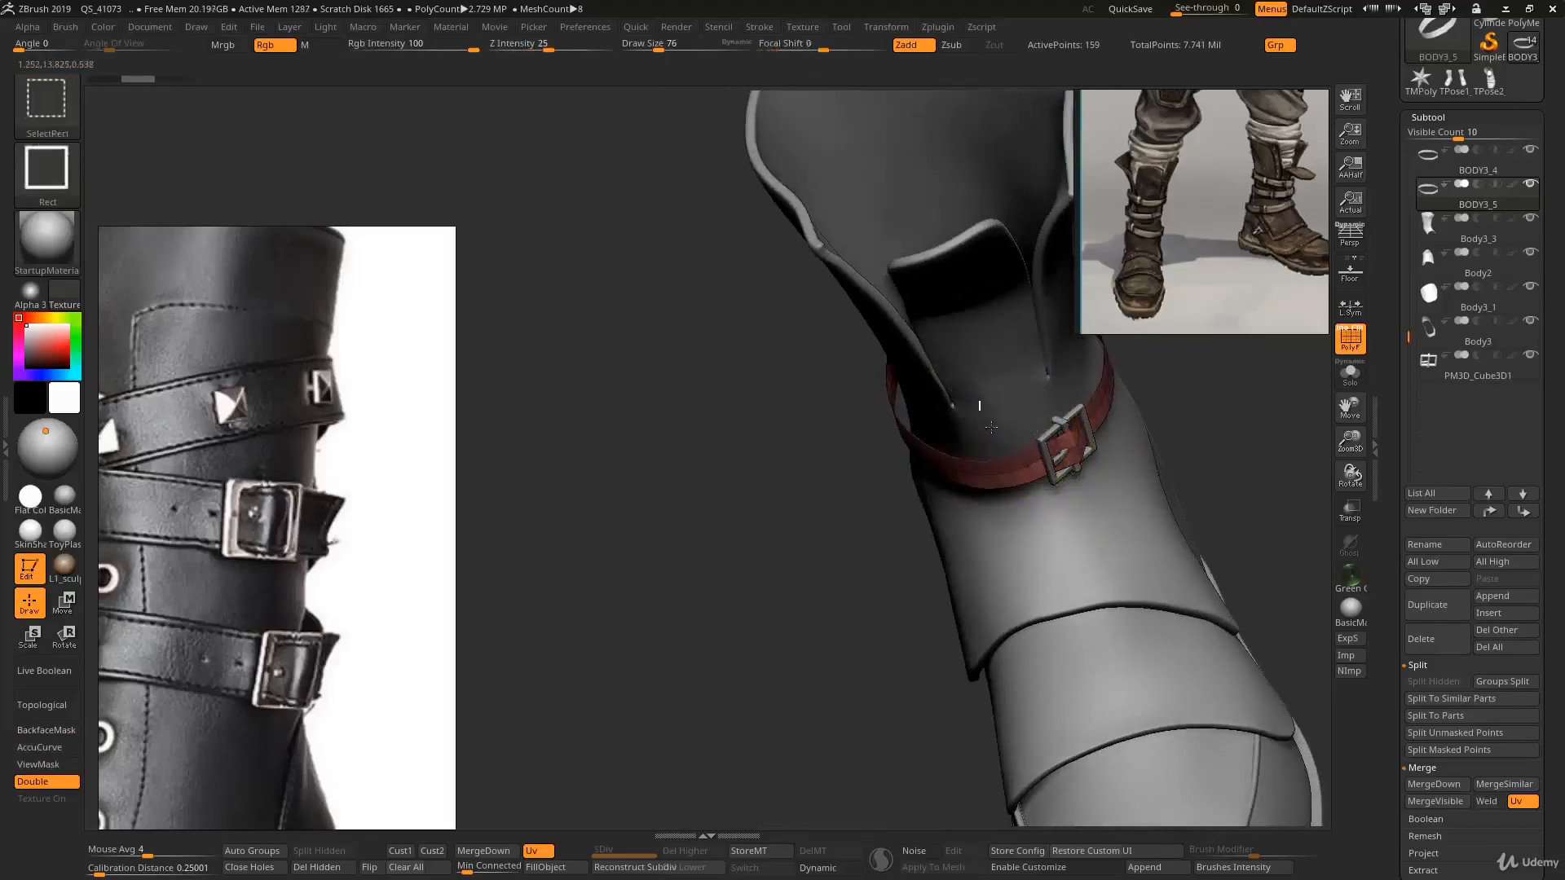
ctrl+shift+drag(1050, 540, 1050, 540)
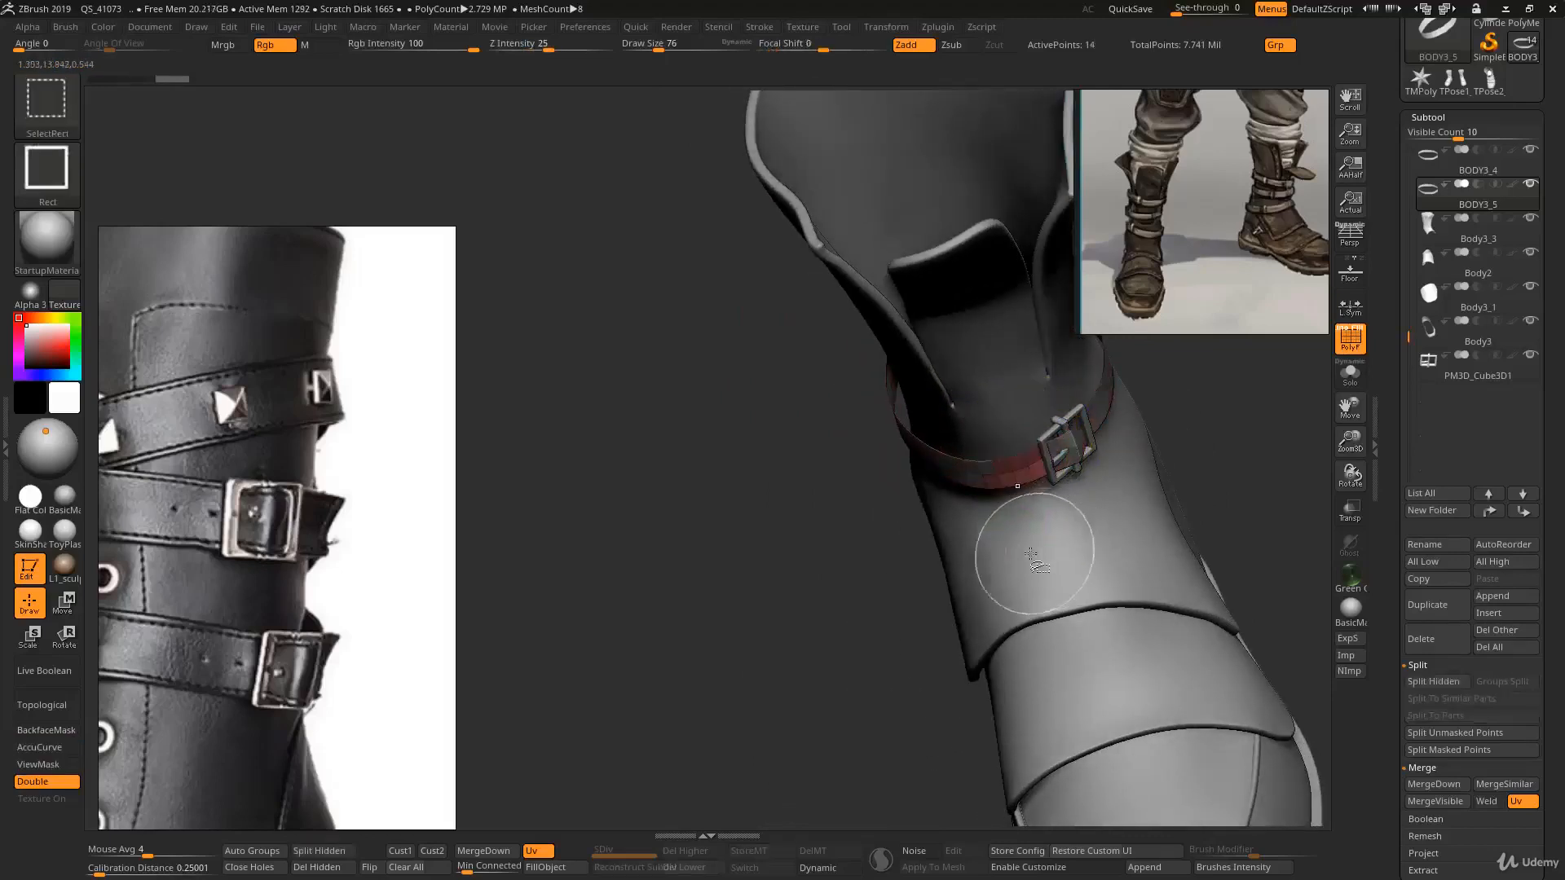
ctrl+shift+drag(874, 567, 909, 594)
mouse_move(909, 594)
right_down()
mouse_move(970, 423)
mouse_move(998, 399)
mouse_move(934, 490)
right_up()
key(ctrl+shift)
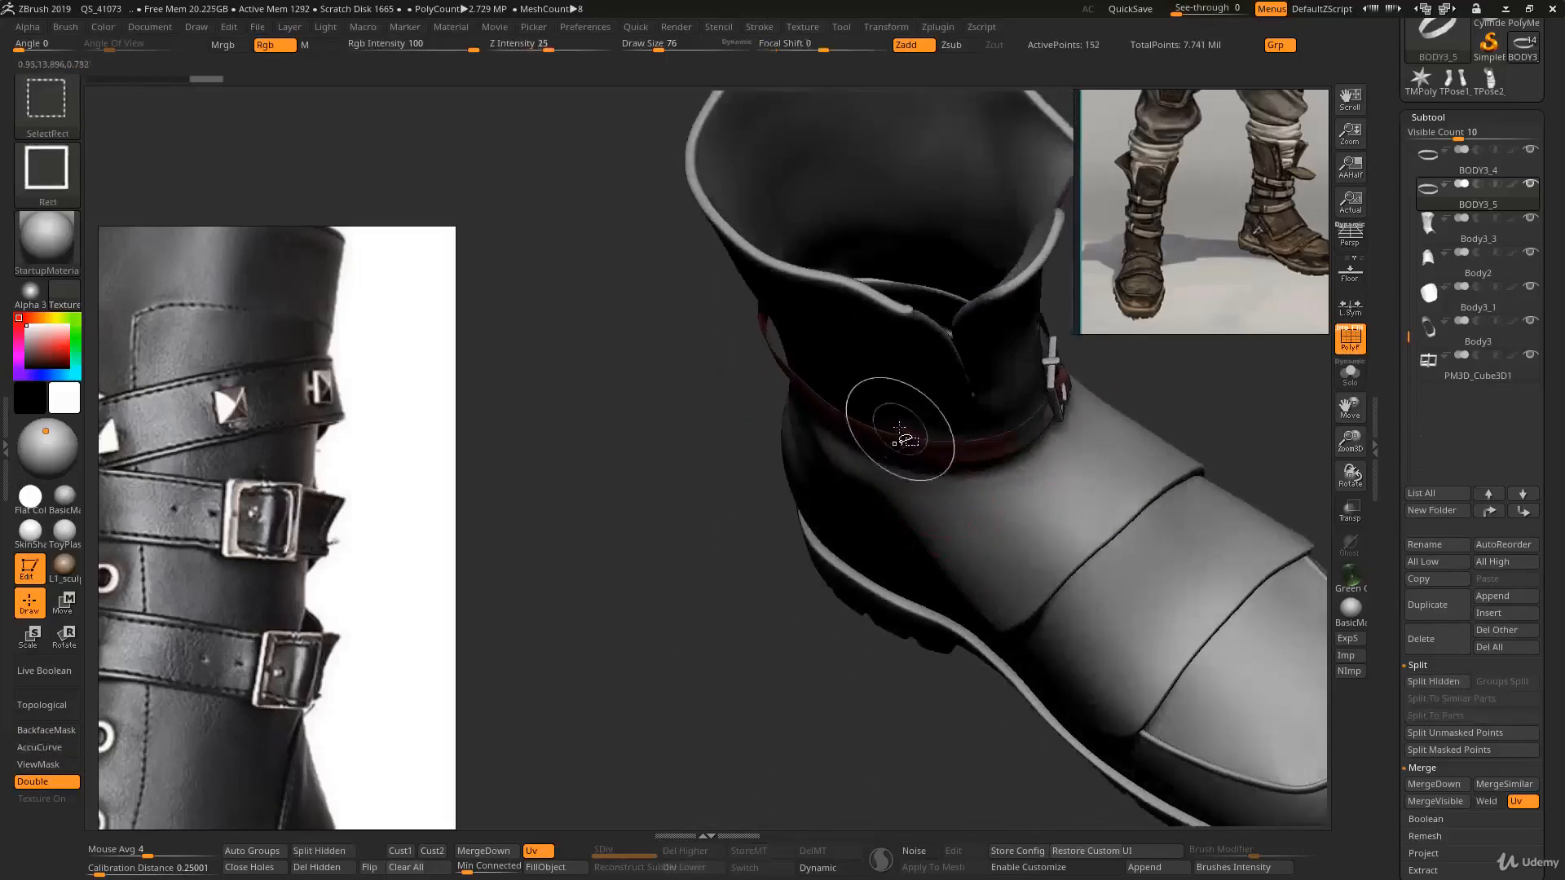
ctrl+alt+shift+drag(1026, 524, 1026, 524)
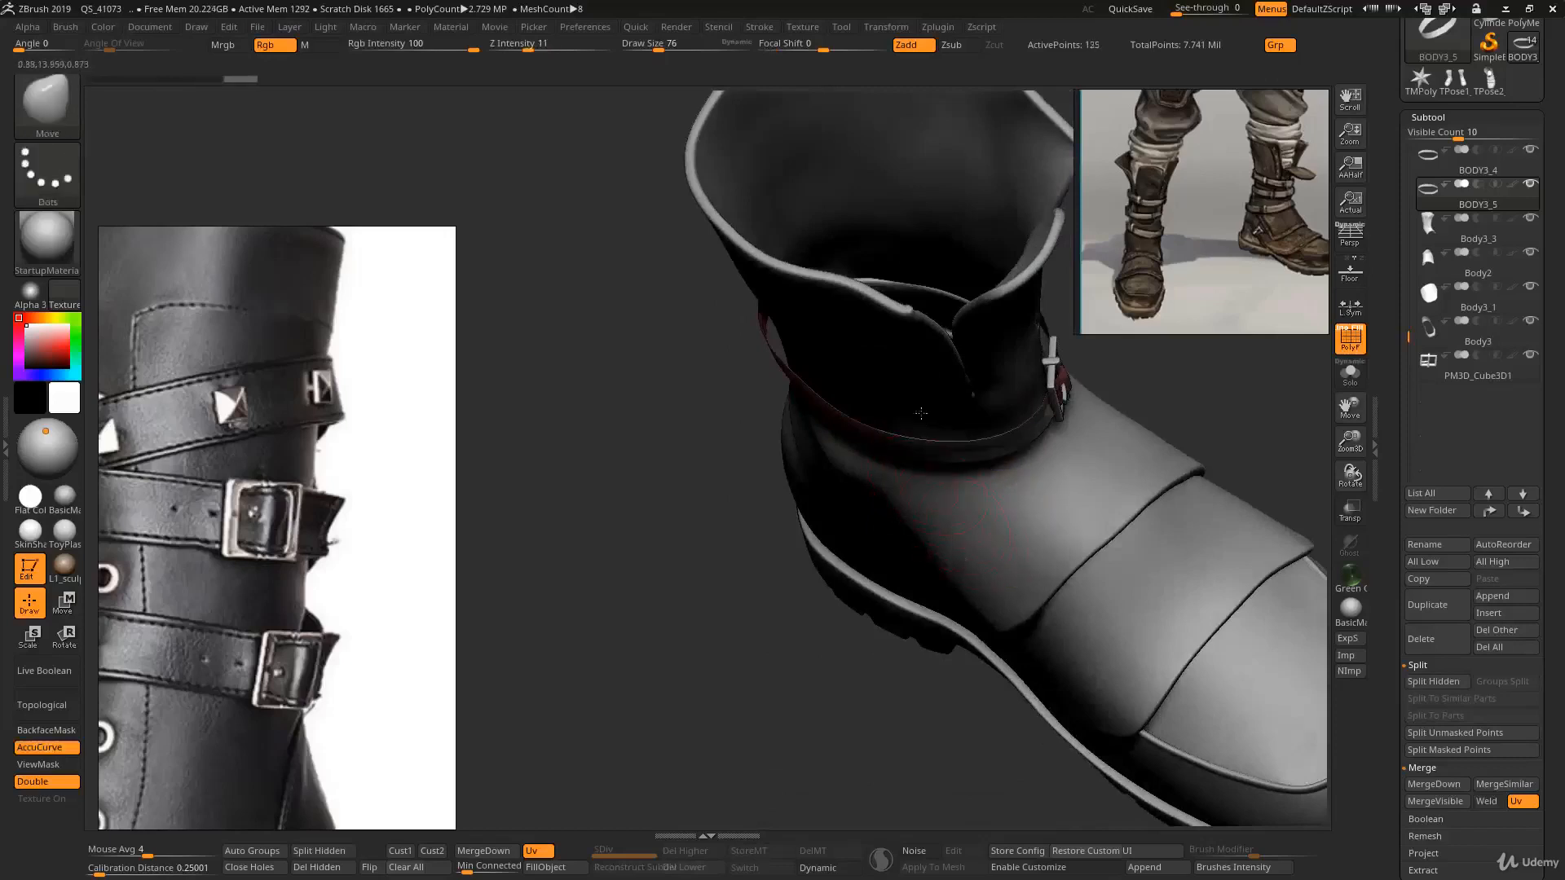
mouse_move(1018, 522)
right_down()
mouse_move(950, 416)
mouse_move(947, 484)
mouse_move(896, 444)
right_up()
key(ctrl+shift)
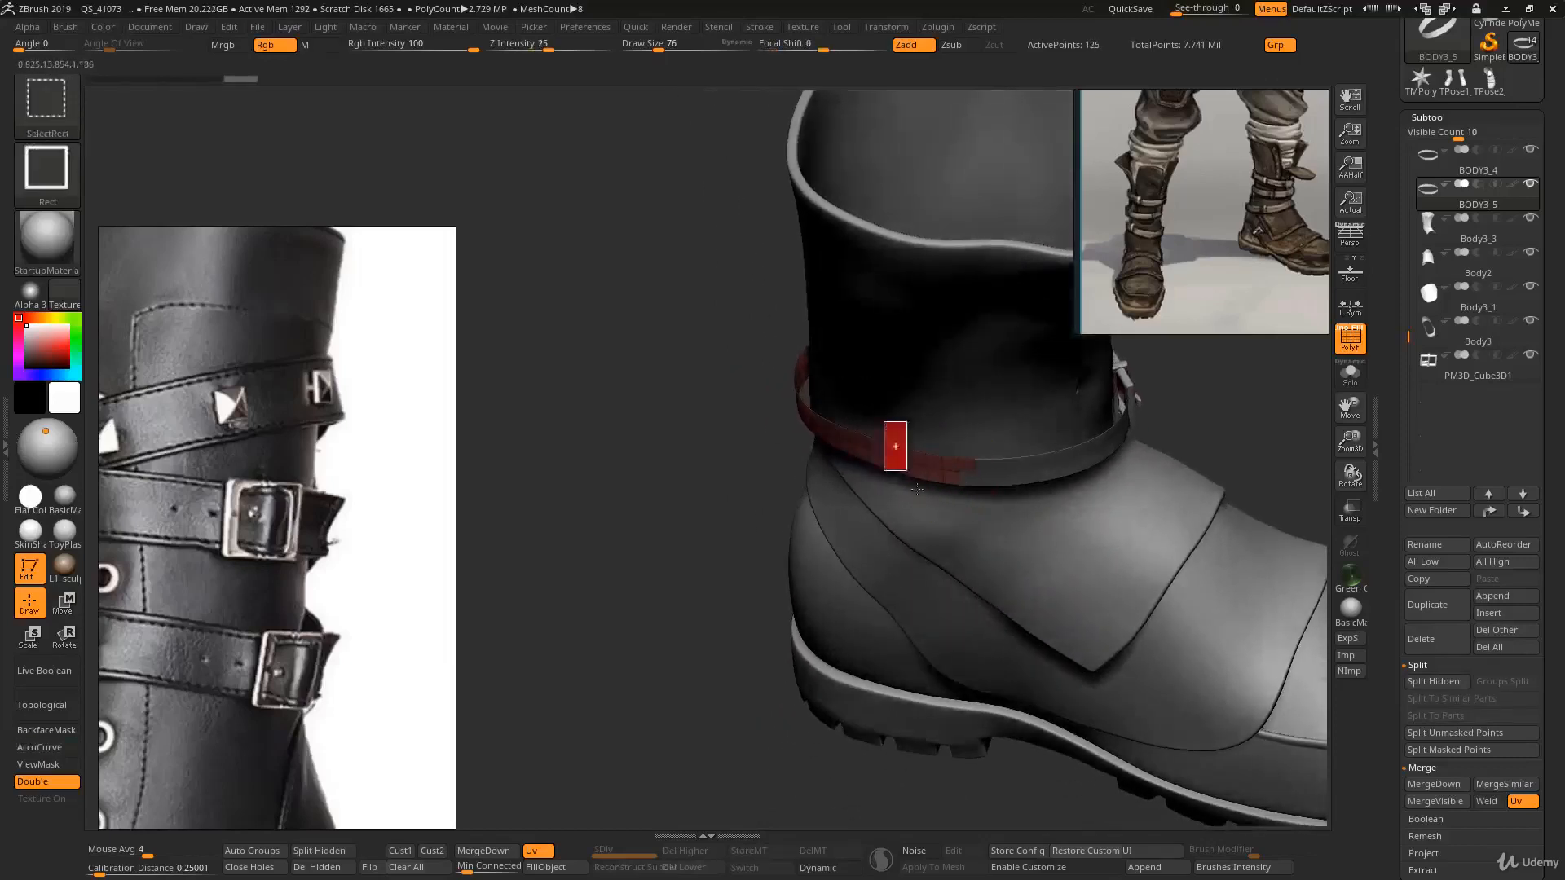
ctrl+alt+shift+drag(982, 514, 983, 515)
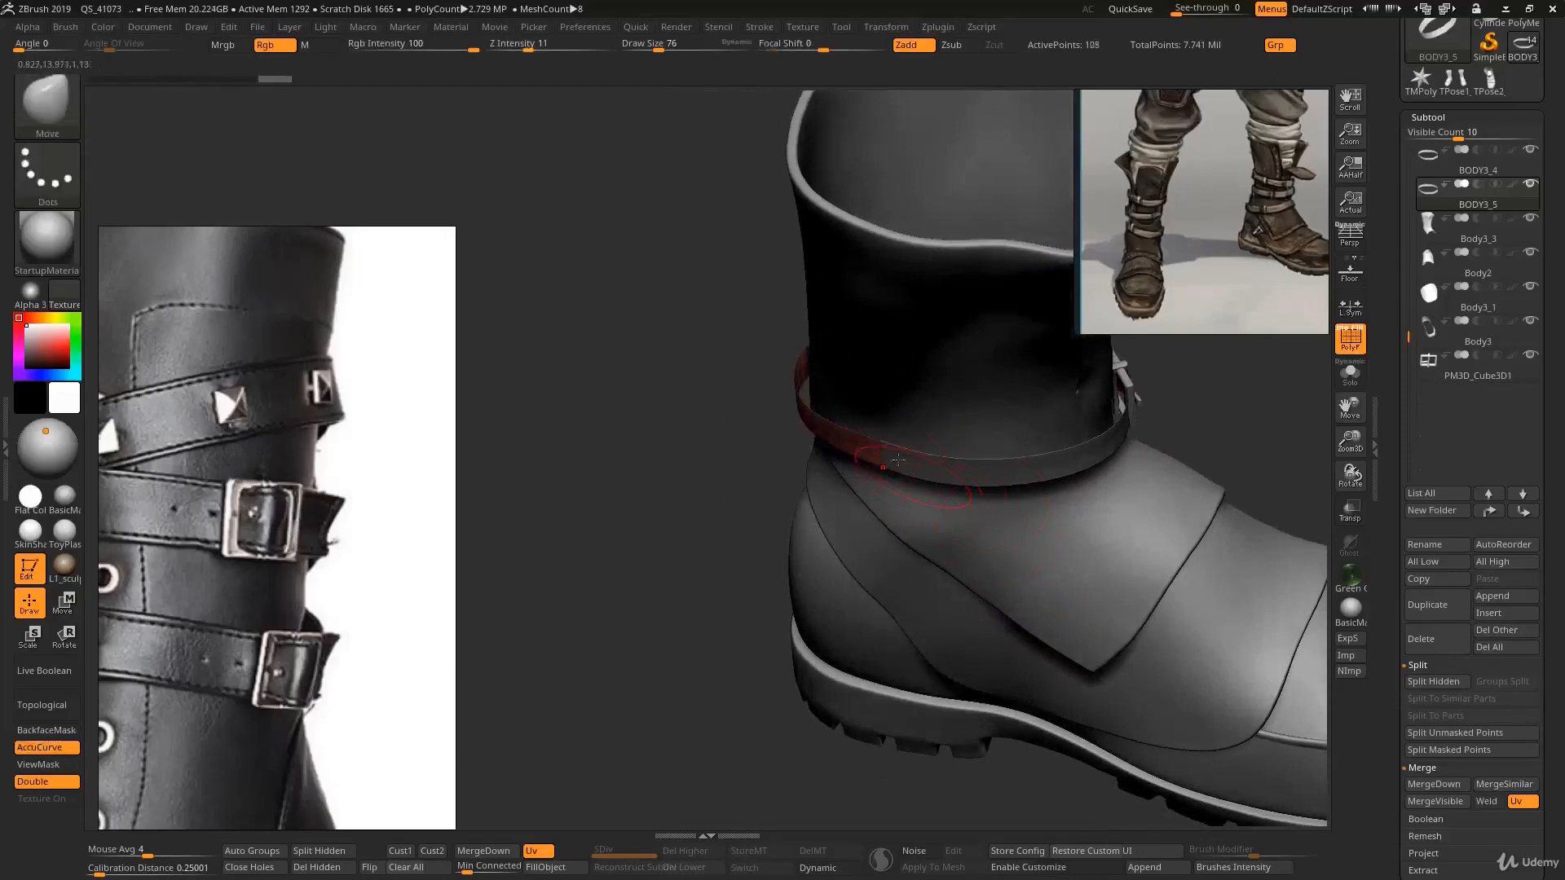
key(ctrl+shift)
ctrl+alt+shift+drag(881, 479, 881, 481)
mouse_move(937, 489)
ctrl+right_down()
mouse_move(1010, 485)
mouse_move(904, 518)
ctrl+right_up()
ctrl+shift+drag(971, 320, 993, 354)
right_drag(843, 571, 903, 560)
ctrl+right_drag(903, 560, 839, 452)
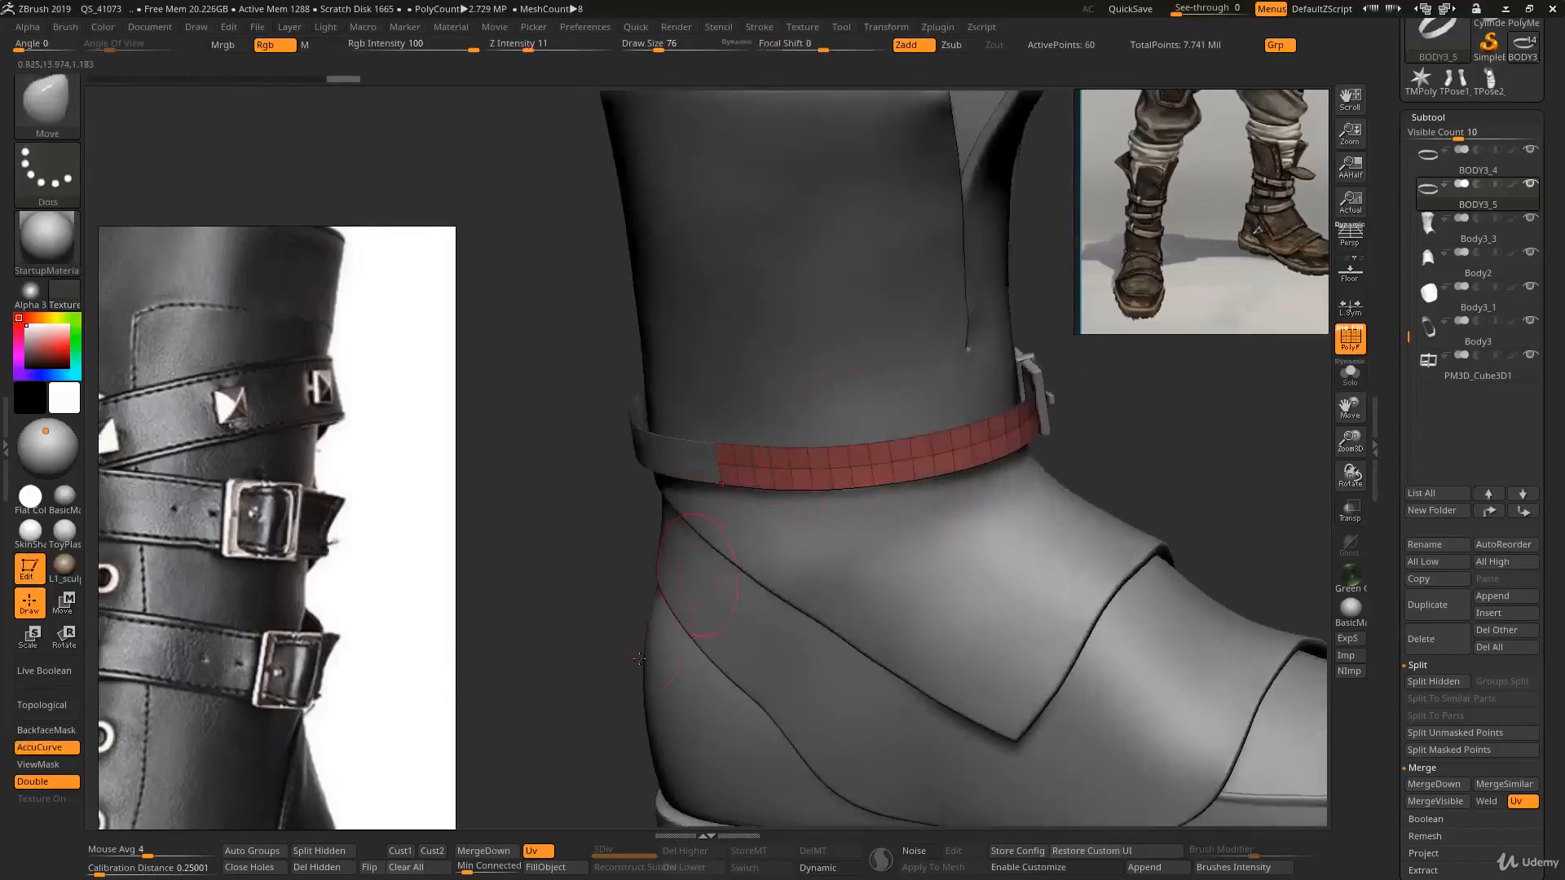
click(331, 872)
- Bend the short strap piece with the Move brush so it wraps against the strap near the buckle
mouse_move(852, 563)
ctrl+right_down()
mouse_move(839, 497)
mouse_move(843, 554)
mouse_move(827, 563)
ctrl+right_up()
key(s)
drag(801, 462, 902, 474)
drag(983, 436, 986, 436)
right_drag(986, 435, 999, 484)
drag(989, 436, 992, 433)
mouse_move(957, 447)
ctrl+right_down()
mouse_move(945, 456)
mouse_move(996, 471)
mouse_move(1025, 423)
ctrl+right_up()
- Select the short strap piece and bend it further against the ankle with the Move brush at draw size 410
key(1)
alt+click(1003, 445)
key(2)
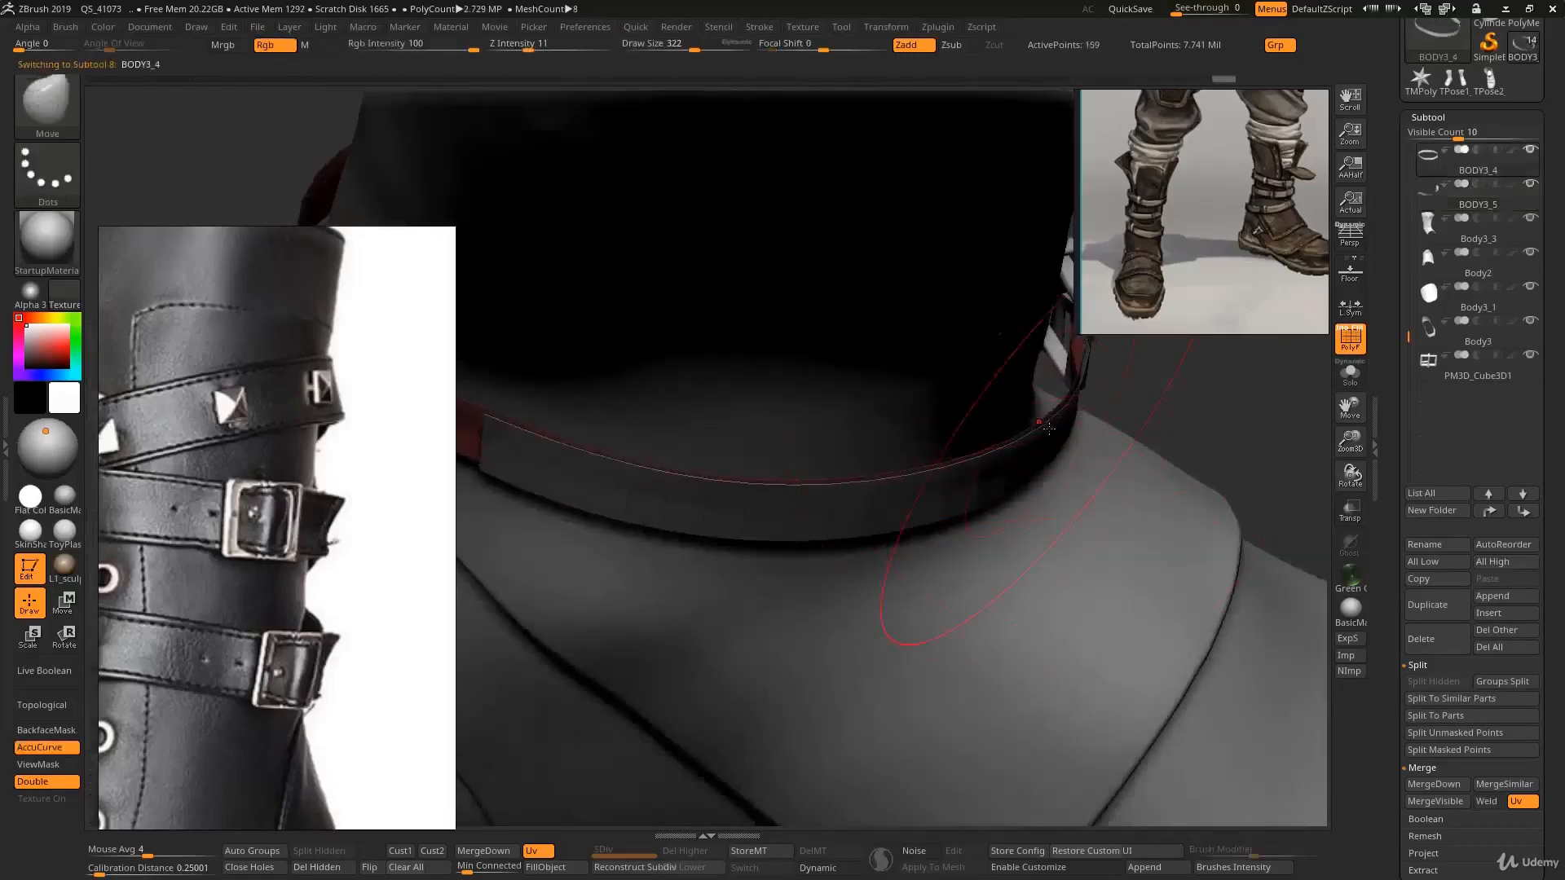
right_drag(916, 485, 832, 499)
key(s)
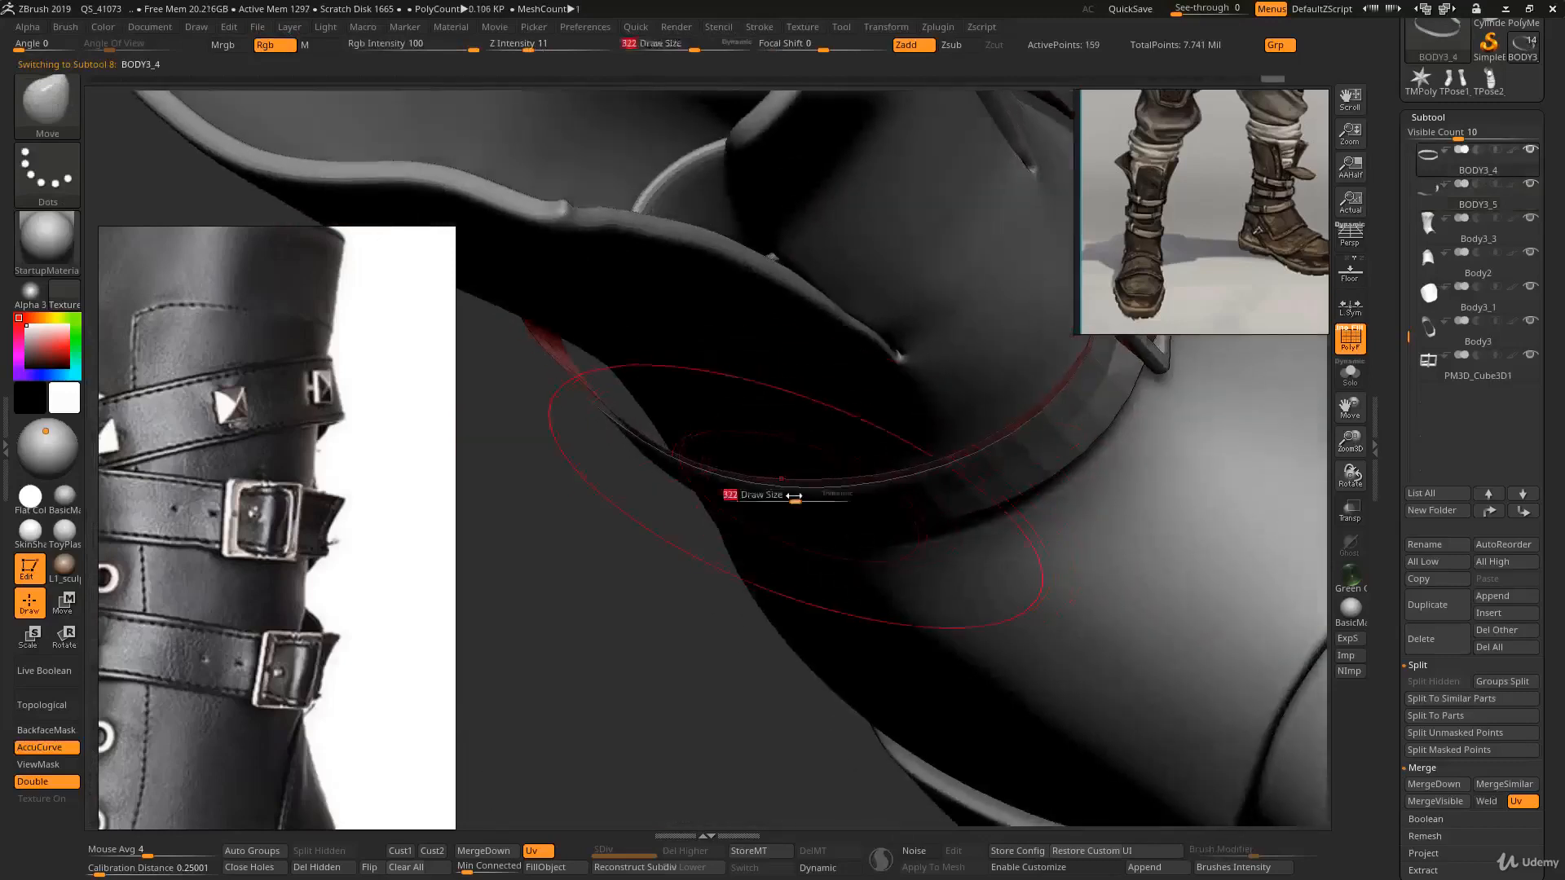
drag(794, 496, 802, 496)
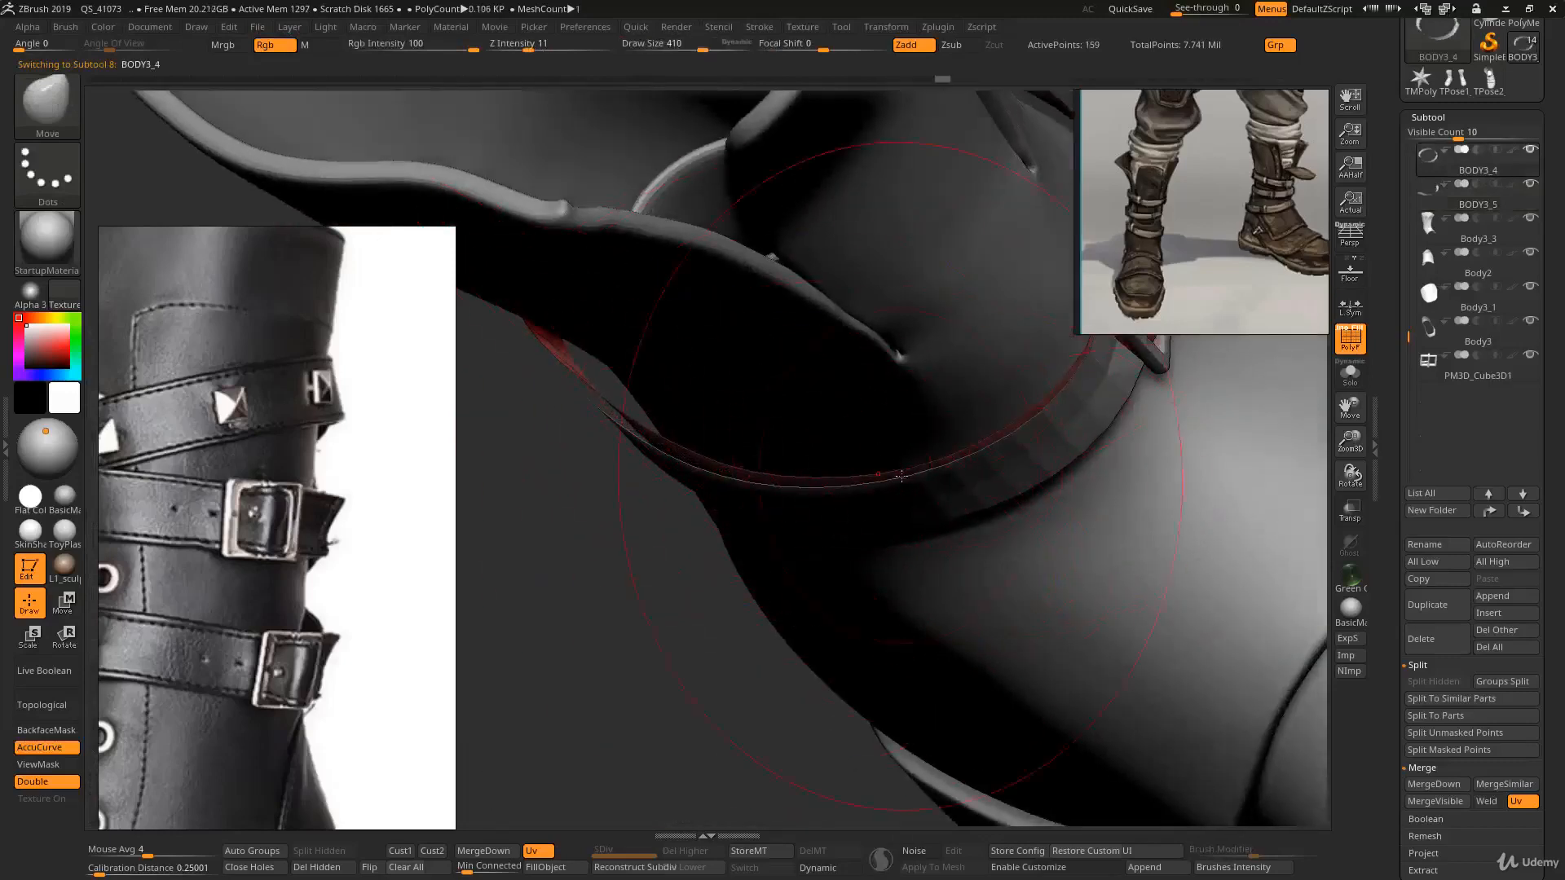
ctrl+right_drag(916, 479, 855, 419)
ctrl+right_drag(855, 419, 841, 440)
- Switch to the long strap and pan and zoom the reference image to study the buckled straps closely
alt+click(791, 485)
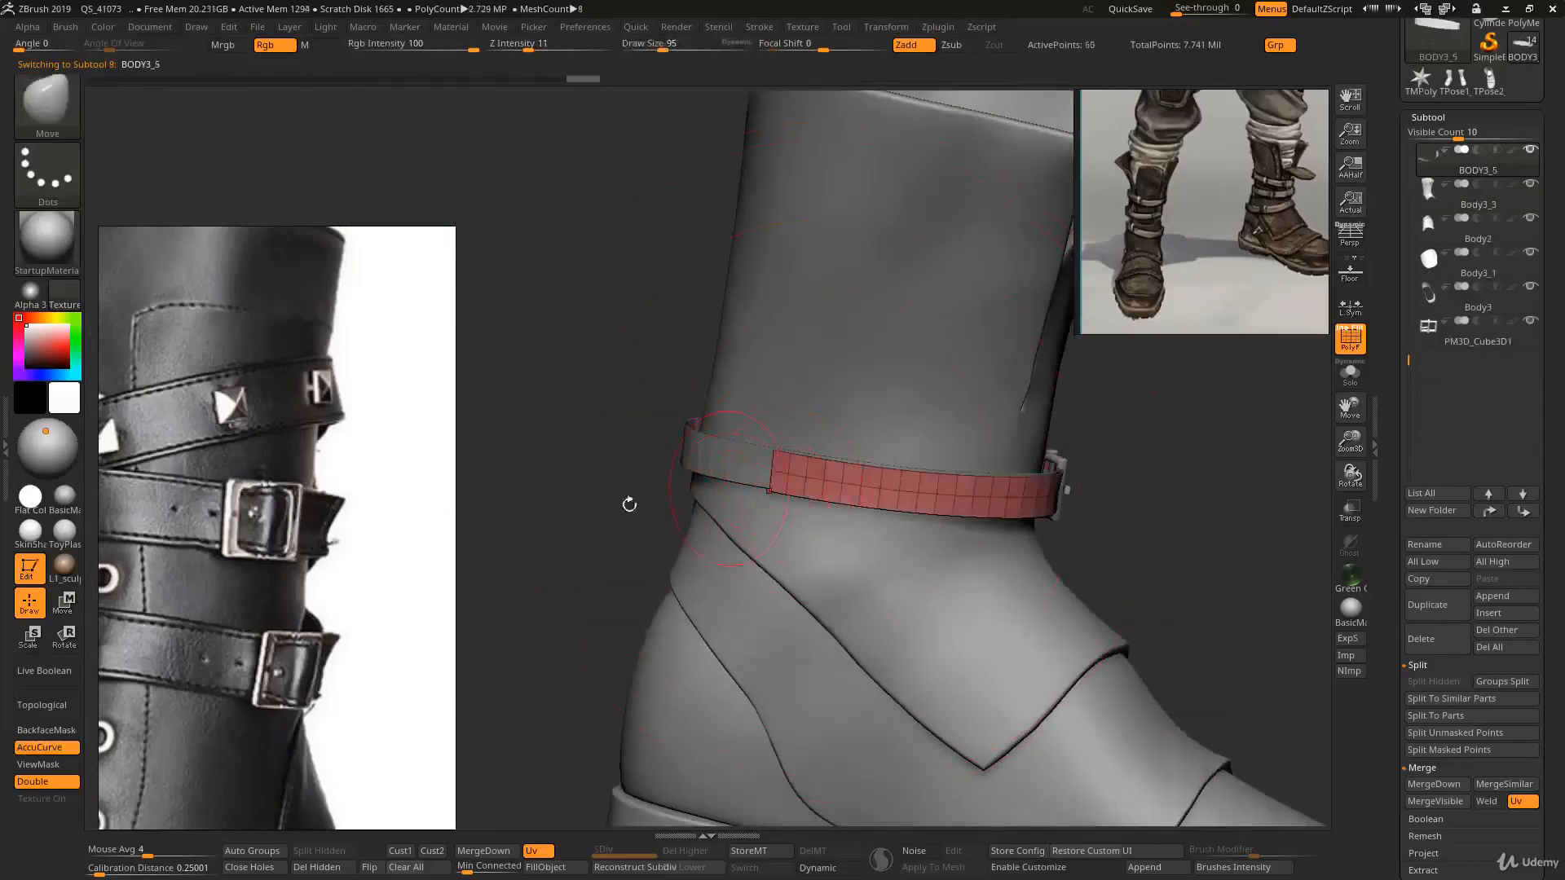
scroll(326, 542, down, 1)
middle_drag(260, 539, 400, 515)
scroll(302, 497, down, 5)
middle_drag(322, 371, 360, 747)
scroll(221, 402, up, 5)
middle_drag(221, 401, 277, 470)
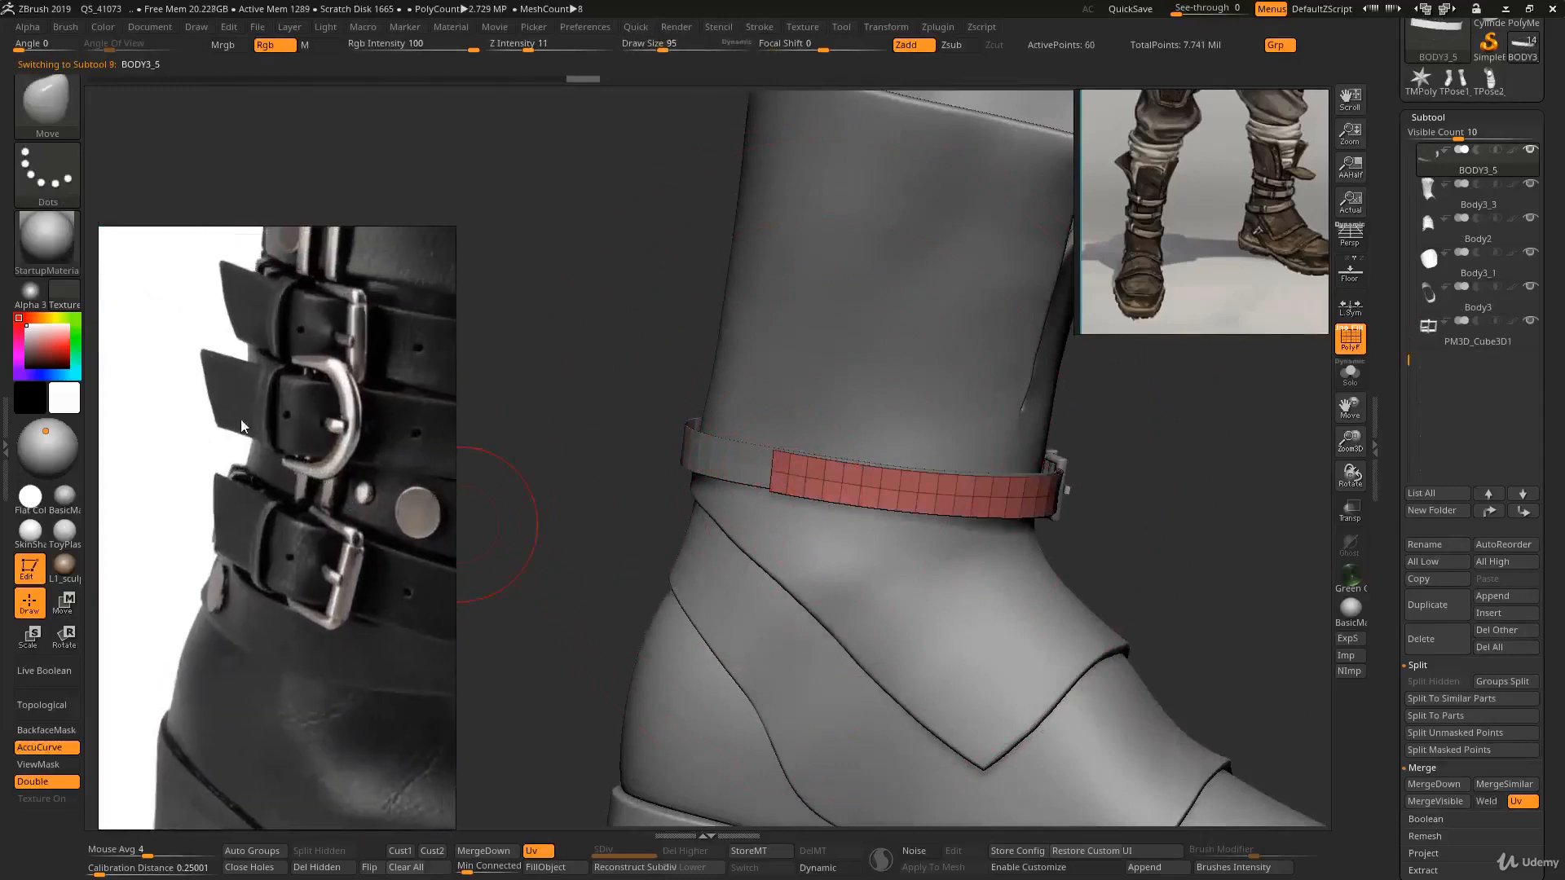
- Reshape the tip of the long strap's end with a resized Move brush
mouse_move(784, 441)
ctrl+right_down()
mouse_move(786, 489)
mouse_move(793, 473)
mouse_move(765, 461)
ctrl+right_up()
key([)
key([)
key([)
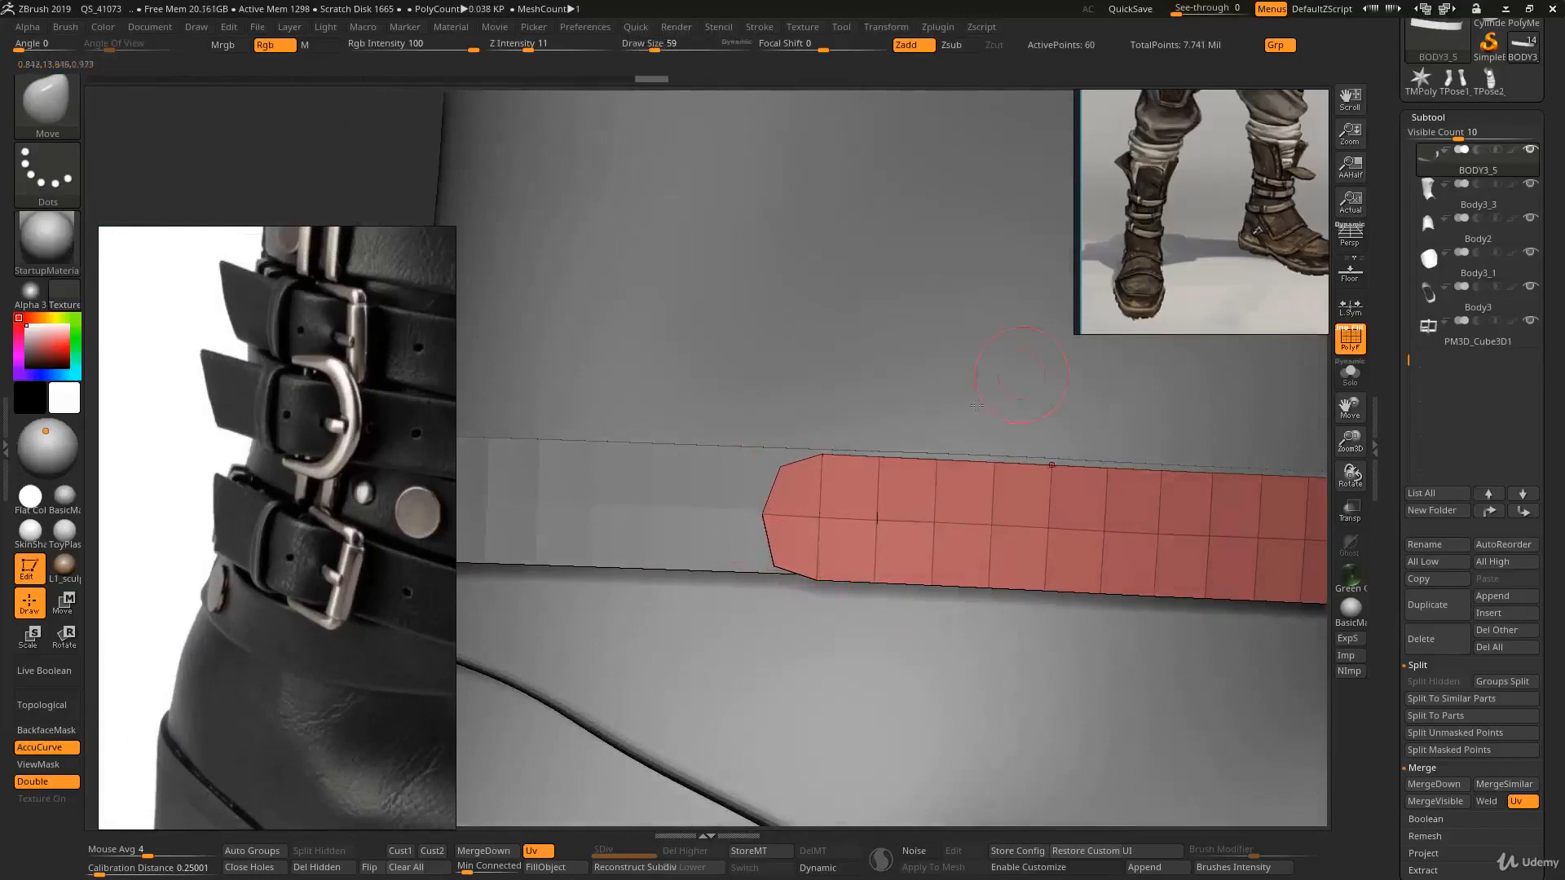
key(ctrl)
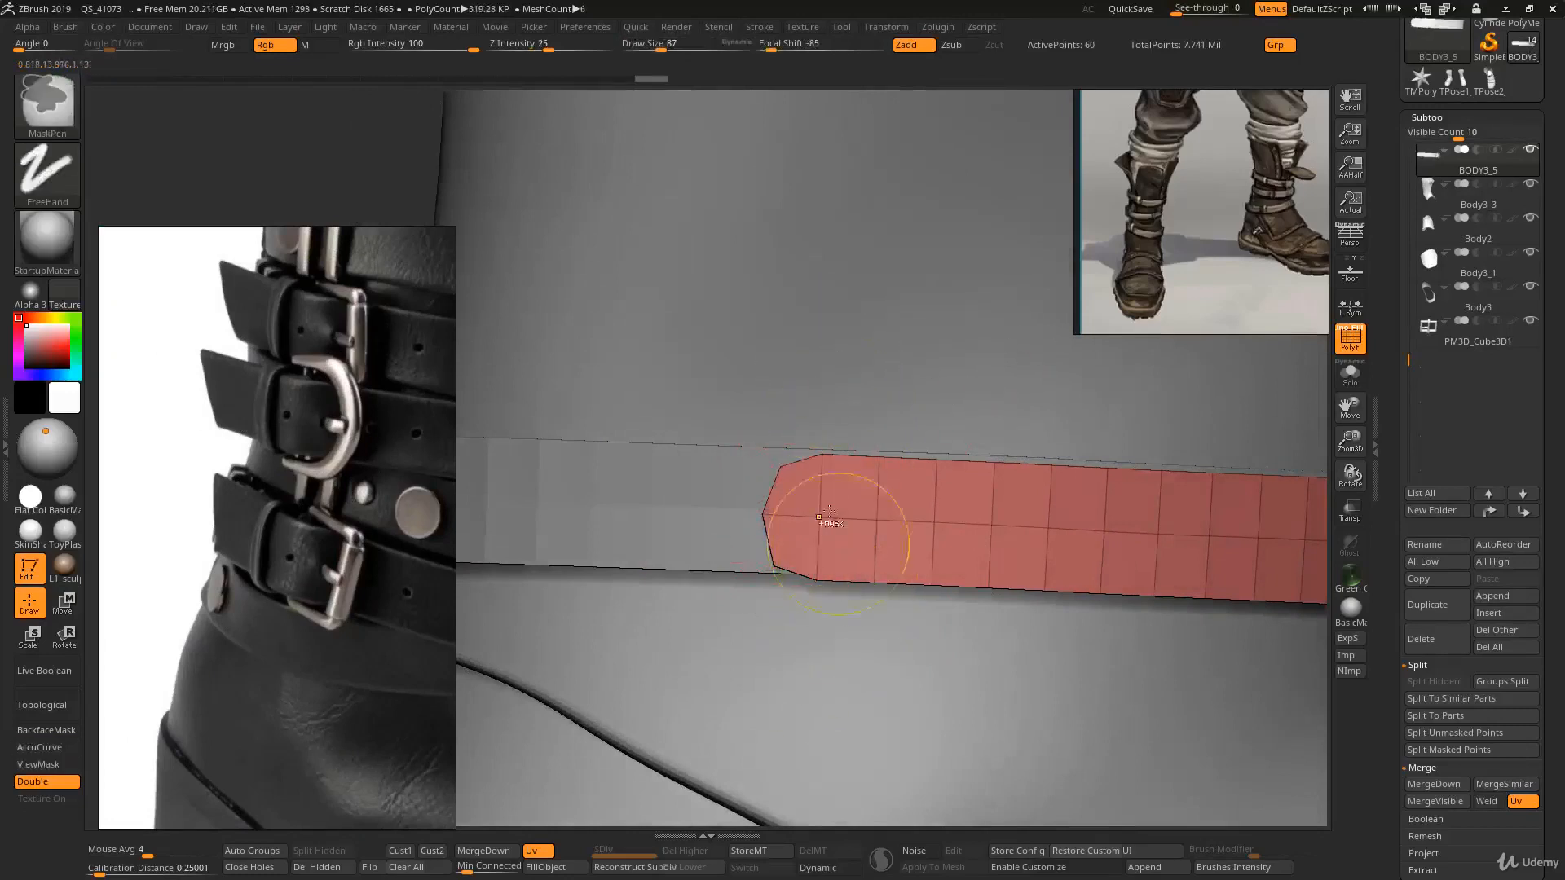
mouse_move(817, 357)
ctrl+mouse_down()
mouse_move(942, 723)
mouse_move(1051, 328)
mouse_move(1010, 328)
ctrl+mouse_up()
key(s)
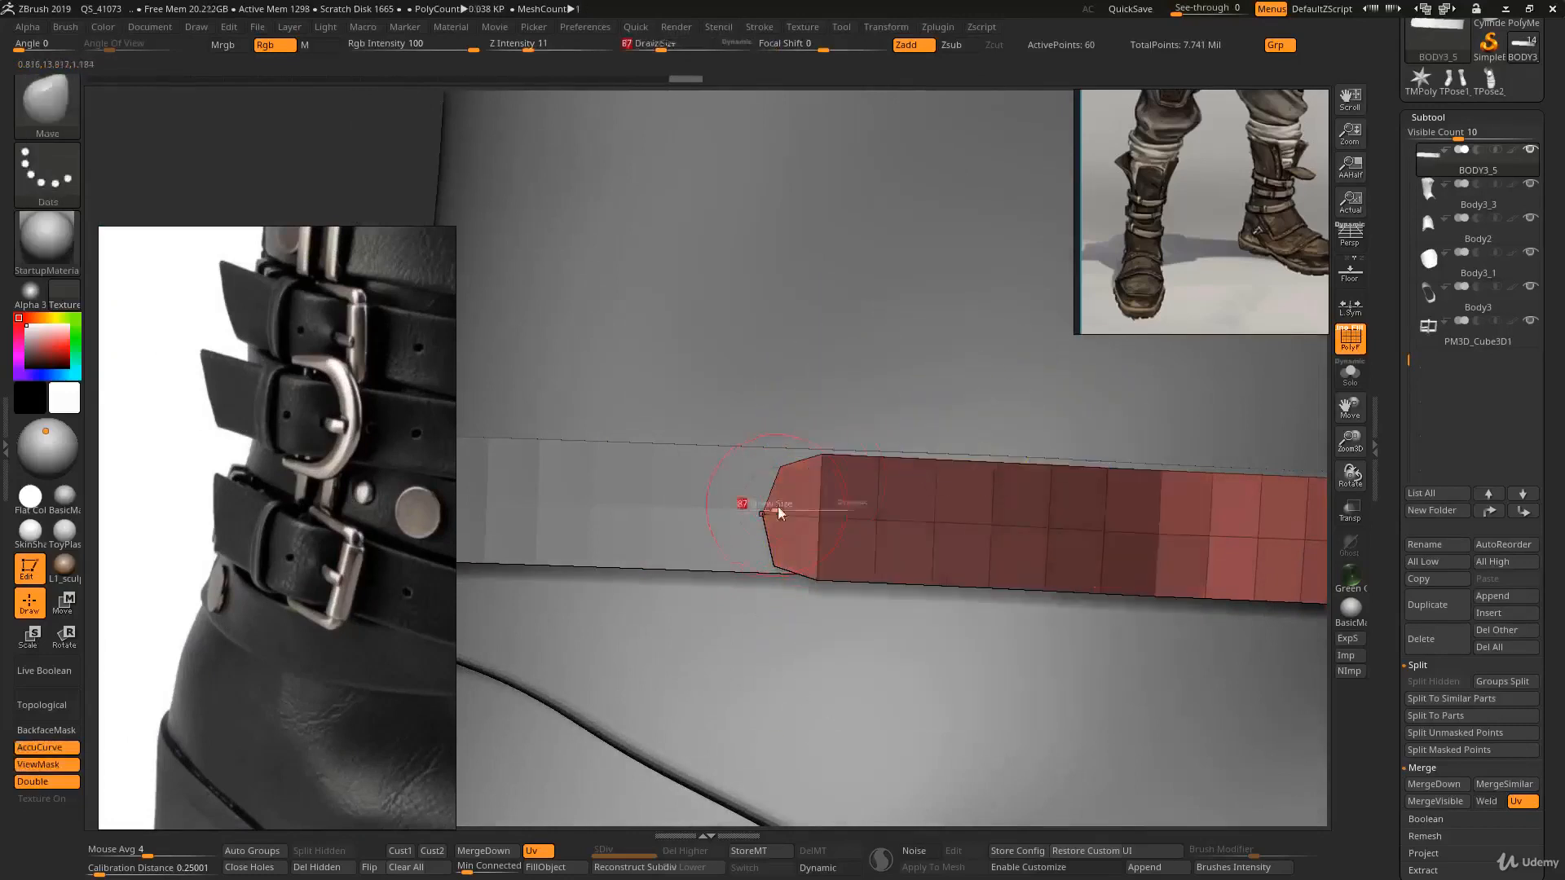
key(bracketright)
key(bracketright)
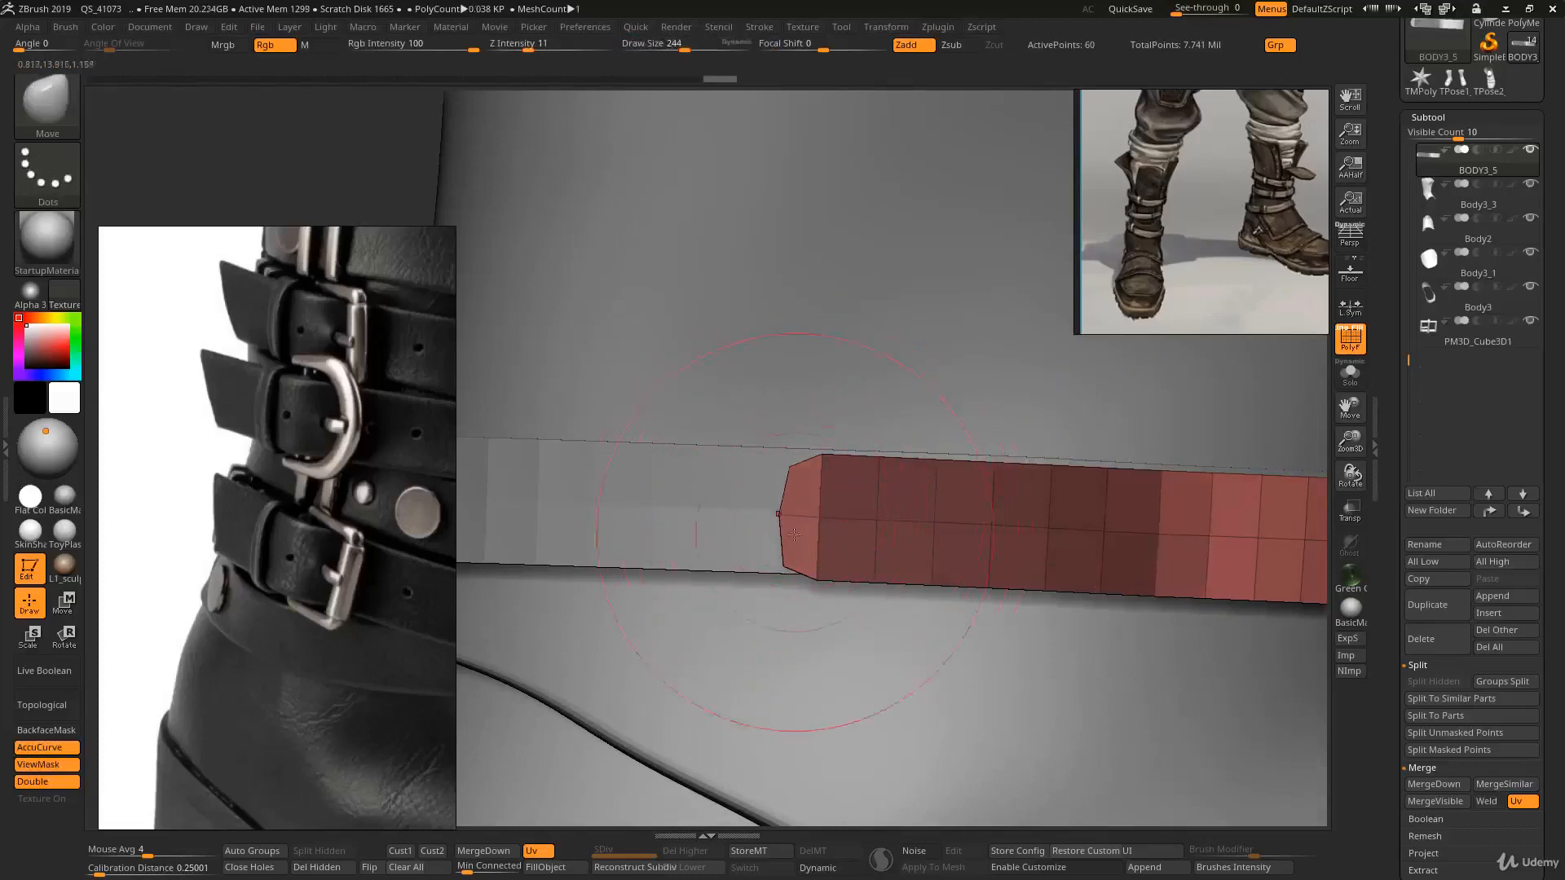
drag(828, 537, 841, 541)
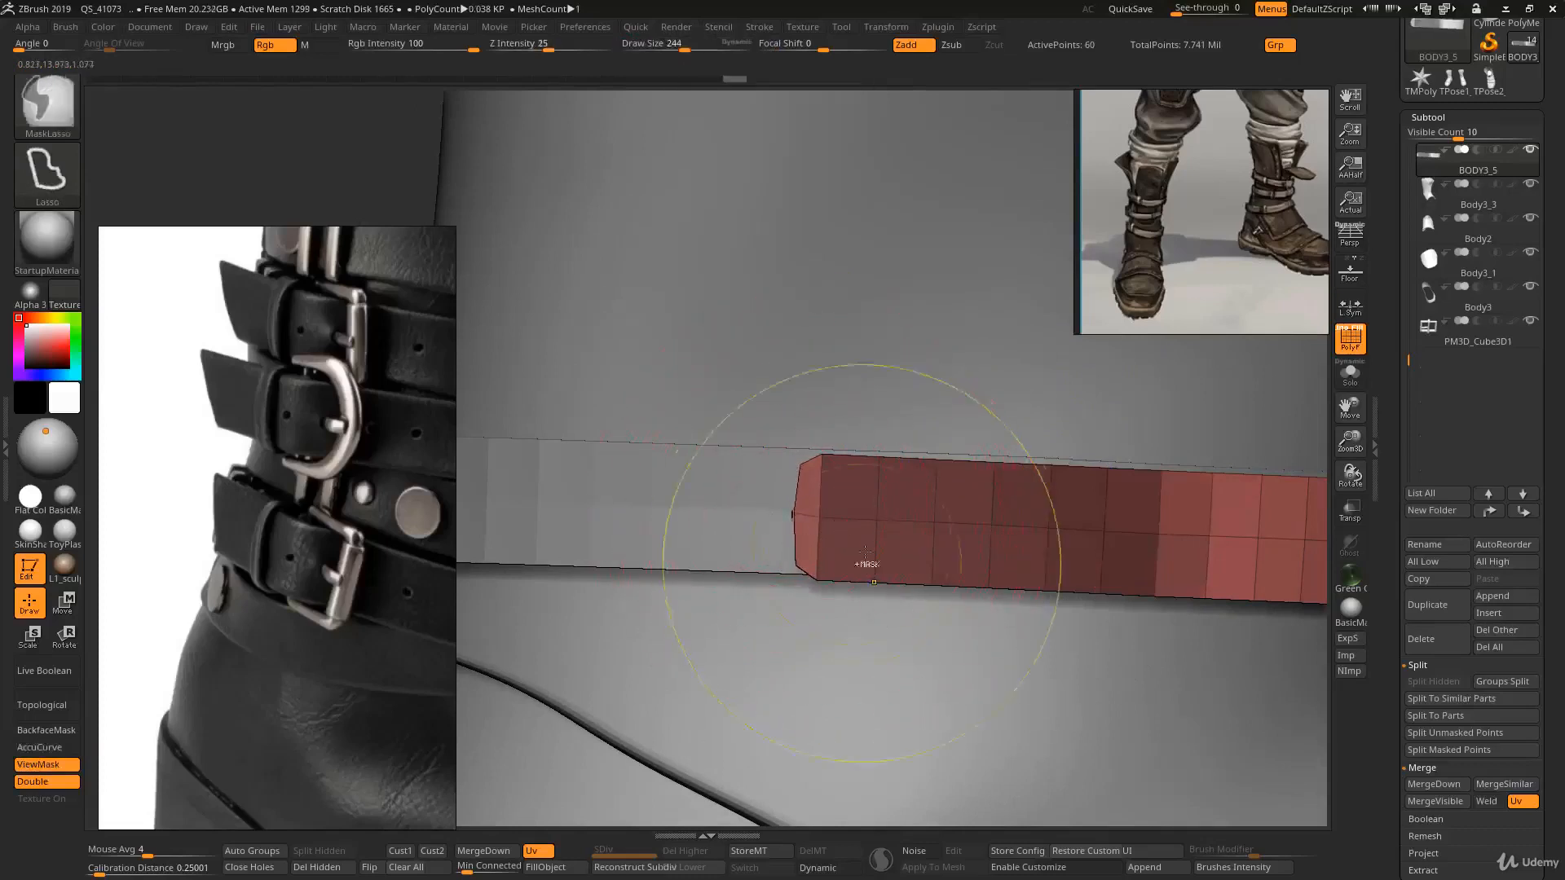
ctrl+right_drag(862, 563, 877, 524)
ctrl+drag(1100, 495, 1118, 511)
right_drag(1118, 511, 859, 441)
- Duplicate the buckle and move the copy along the ankle strap to its side
alt+click(889, 380)
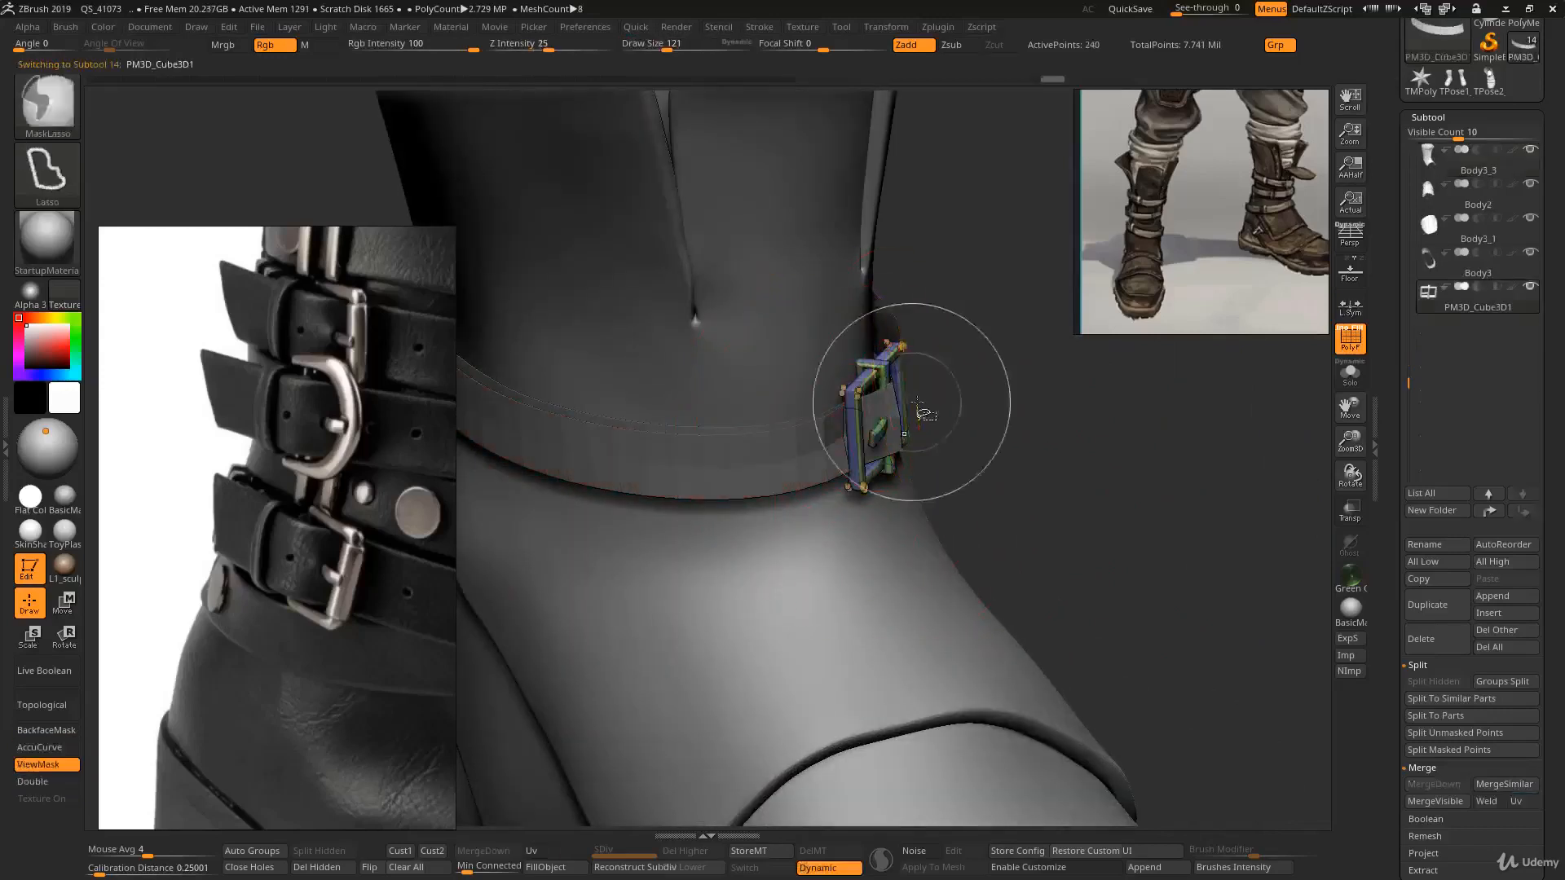
key(w)
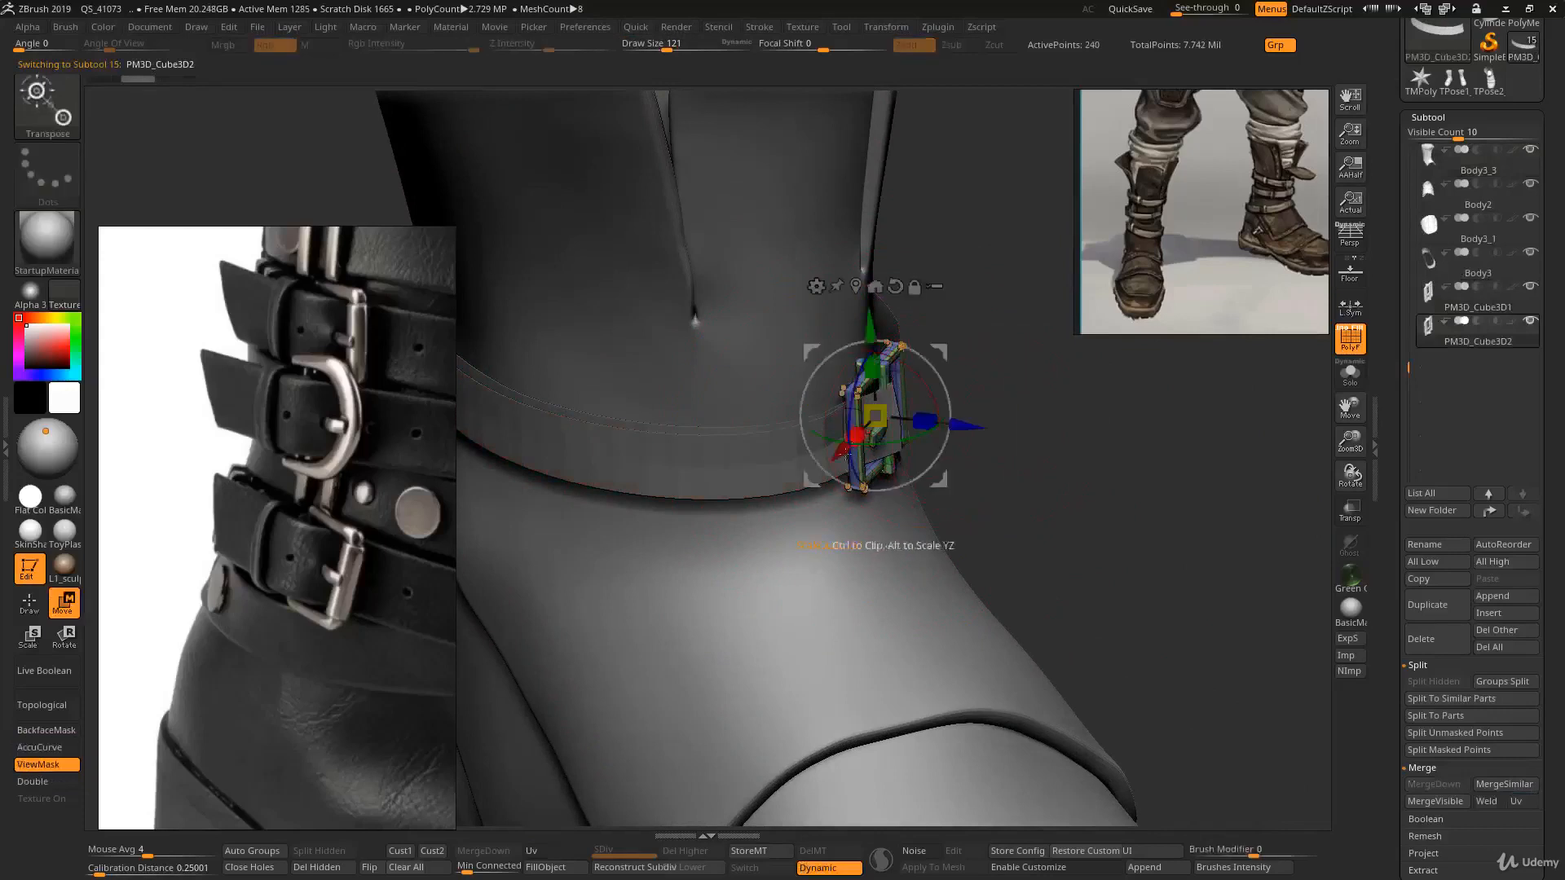
alt+right_drag(857, 433, 982, 445)
drag(1009, 450, 1001, 432)
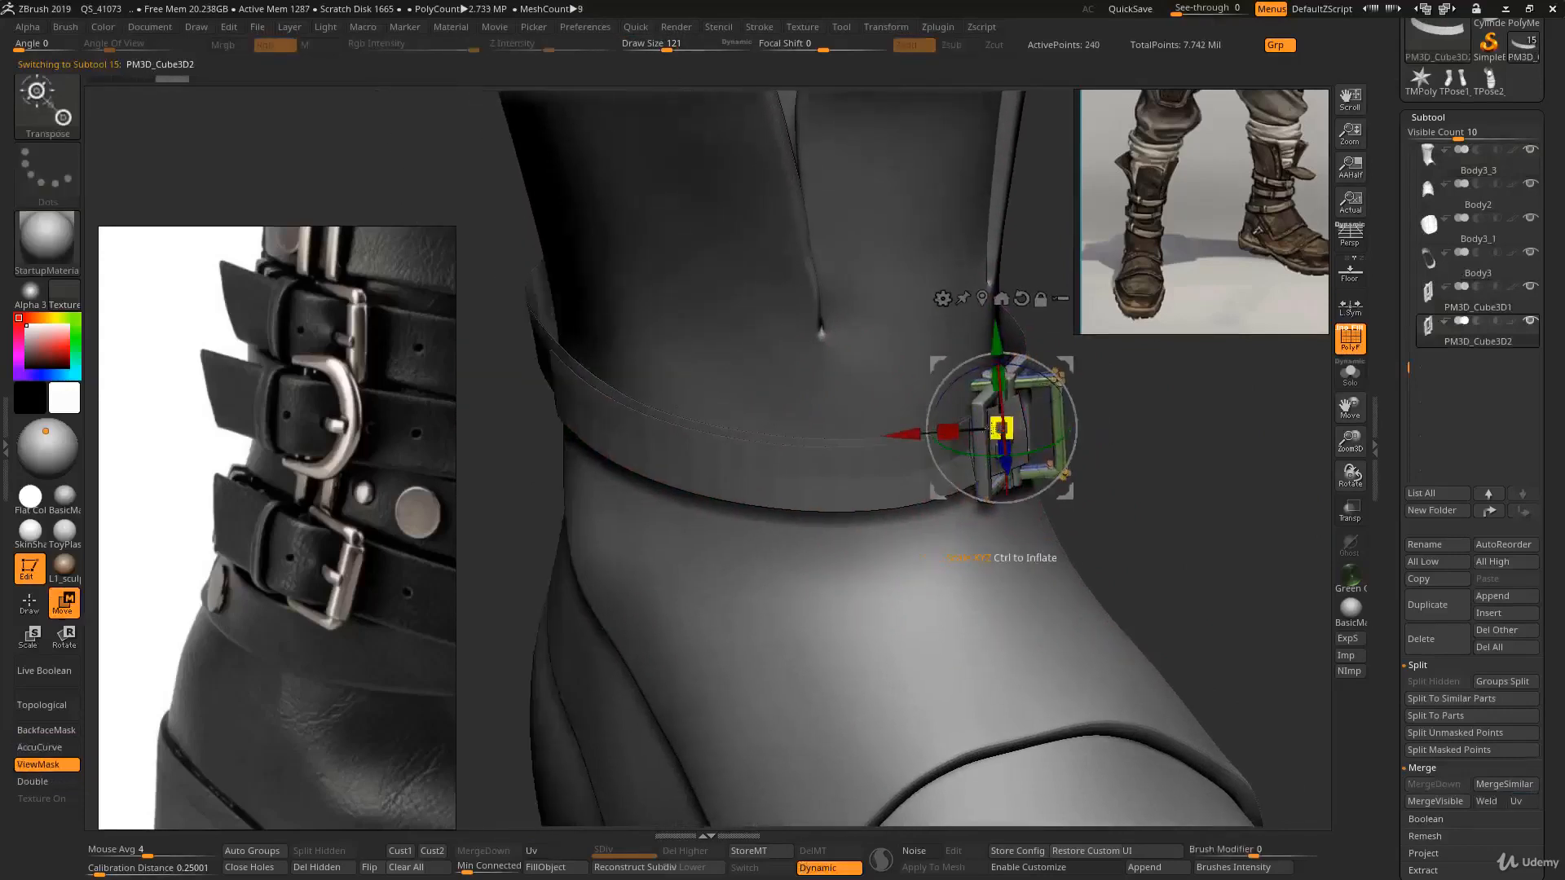
right_drag(991, 441, 1014, 554)
drag(1066, 473, 677, 445)
right_drag(677, 444, 688, 346)
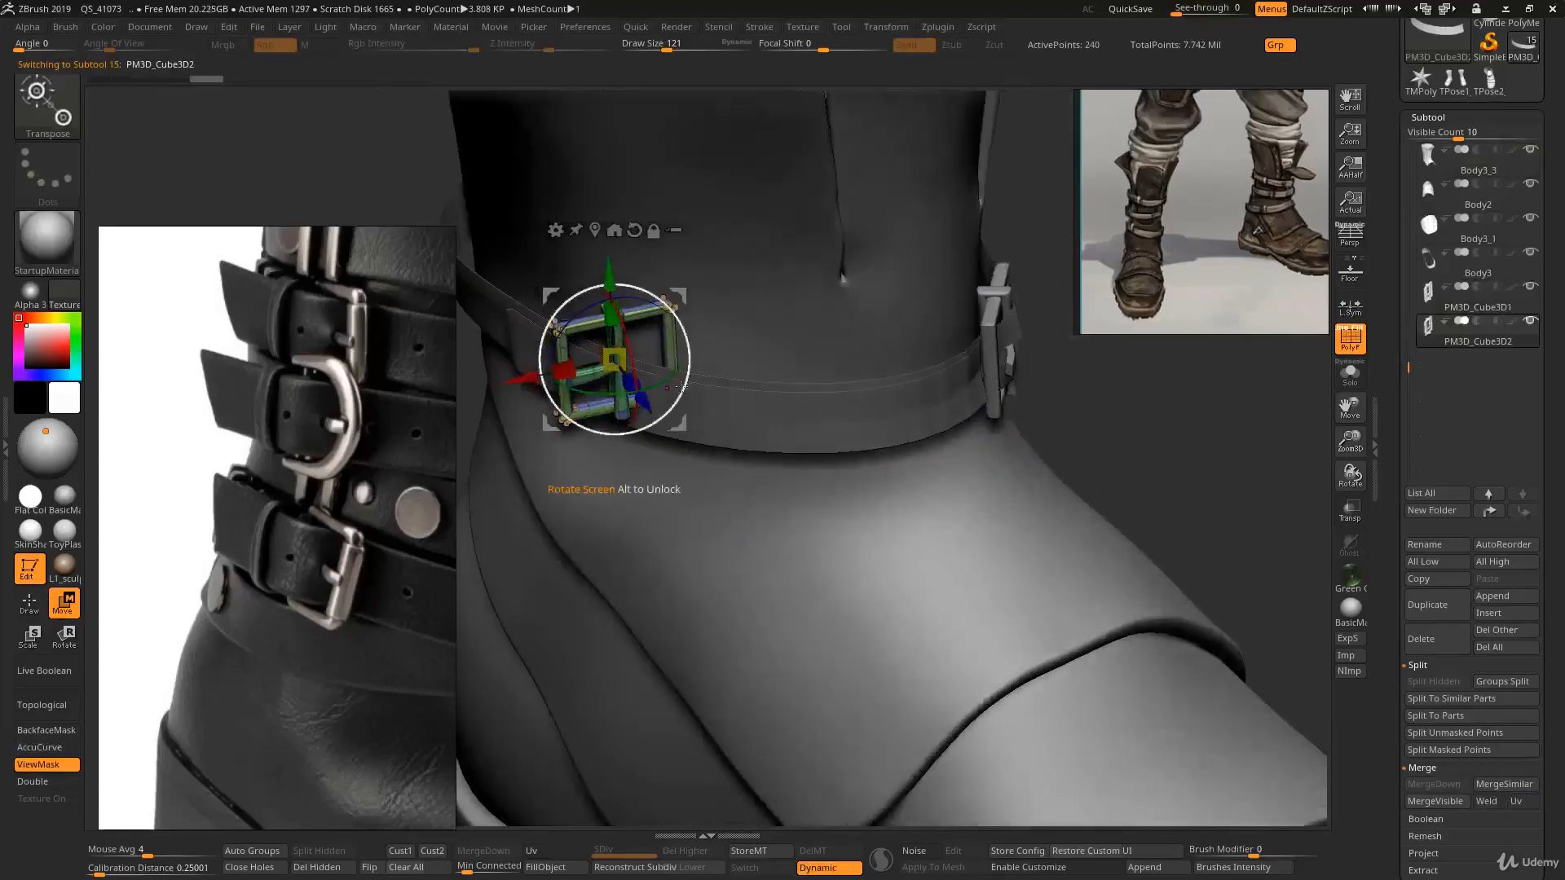
drag(651, 389, 612, 395)
alt+right_drag(615, 399, 839, 471)
drag(839, 471, 812, 557)
key(q)
key(w)
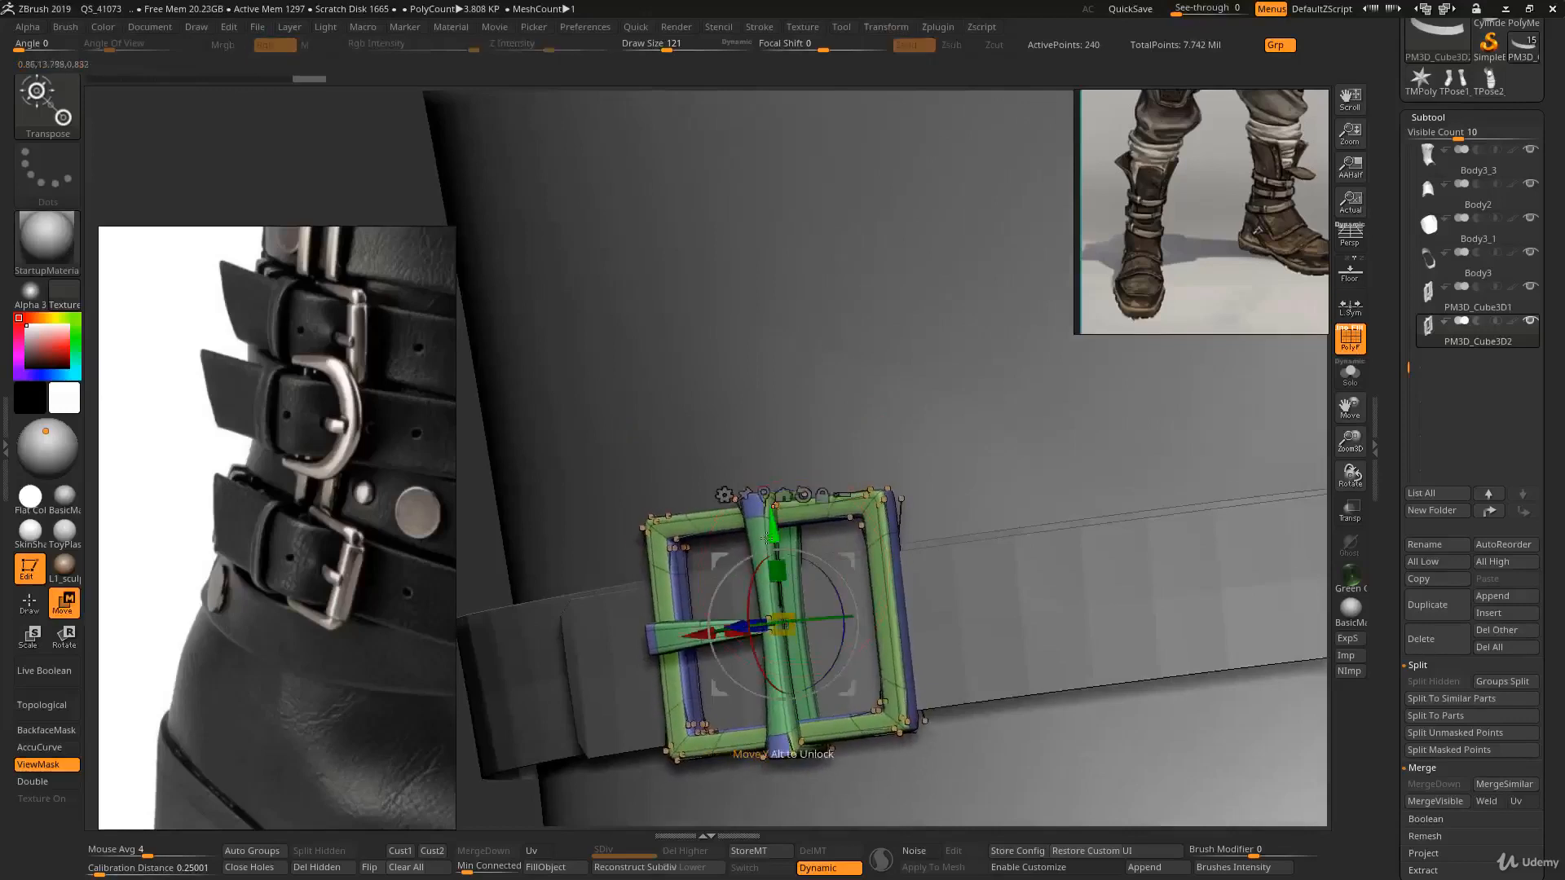
- Isolate the centre bar of the buckle copy and delete the rest to form a strap keeper
ctrl+right_drag(772, 493, 766, 536)
ctrl+drag(745, 505, 818, 291)
right_drag(820, 295, 946, 382)
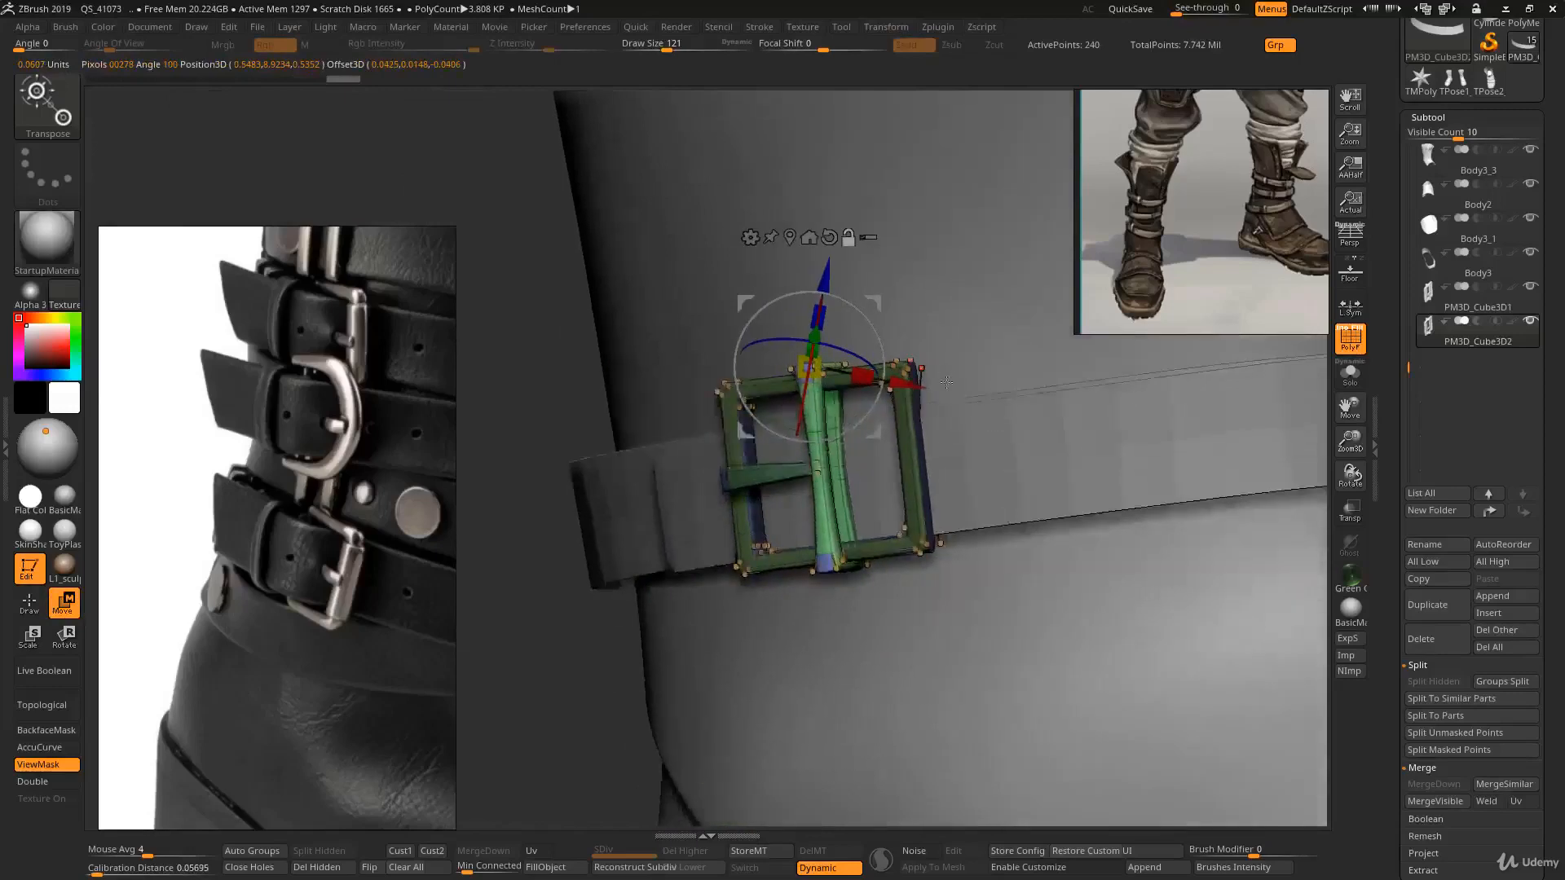
ctrl+click(938, 444)
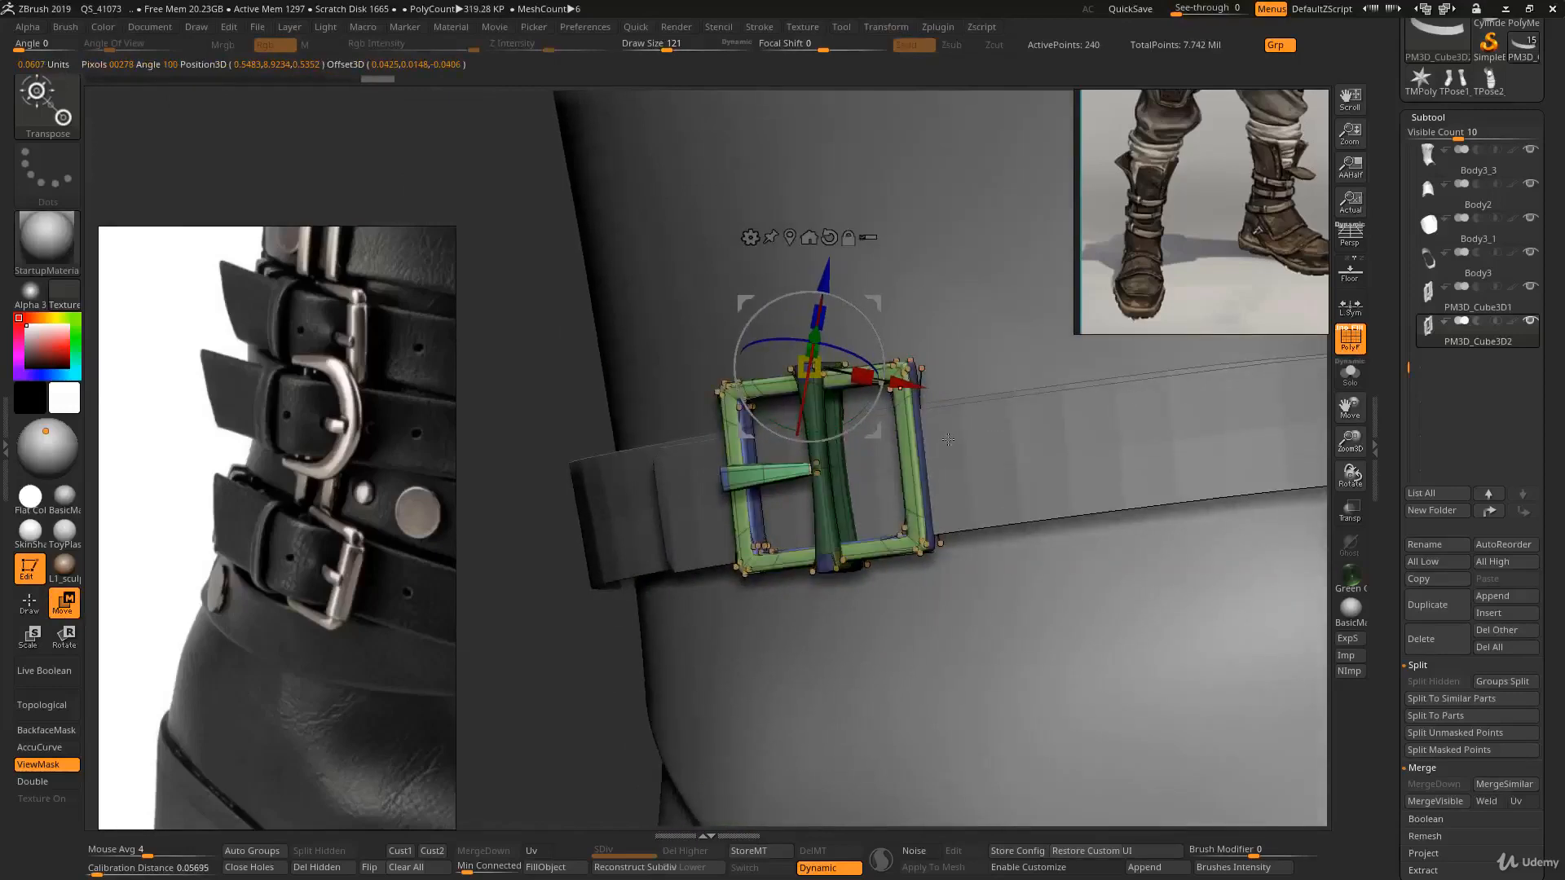
scroll(1389, 612, down, 15)
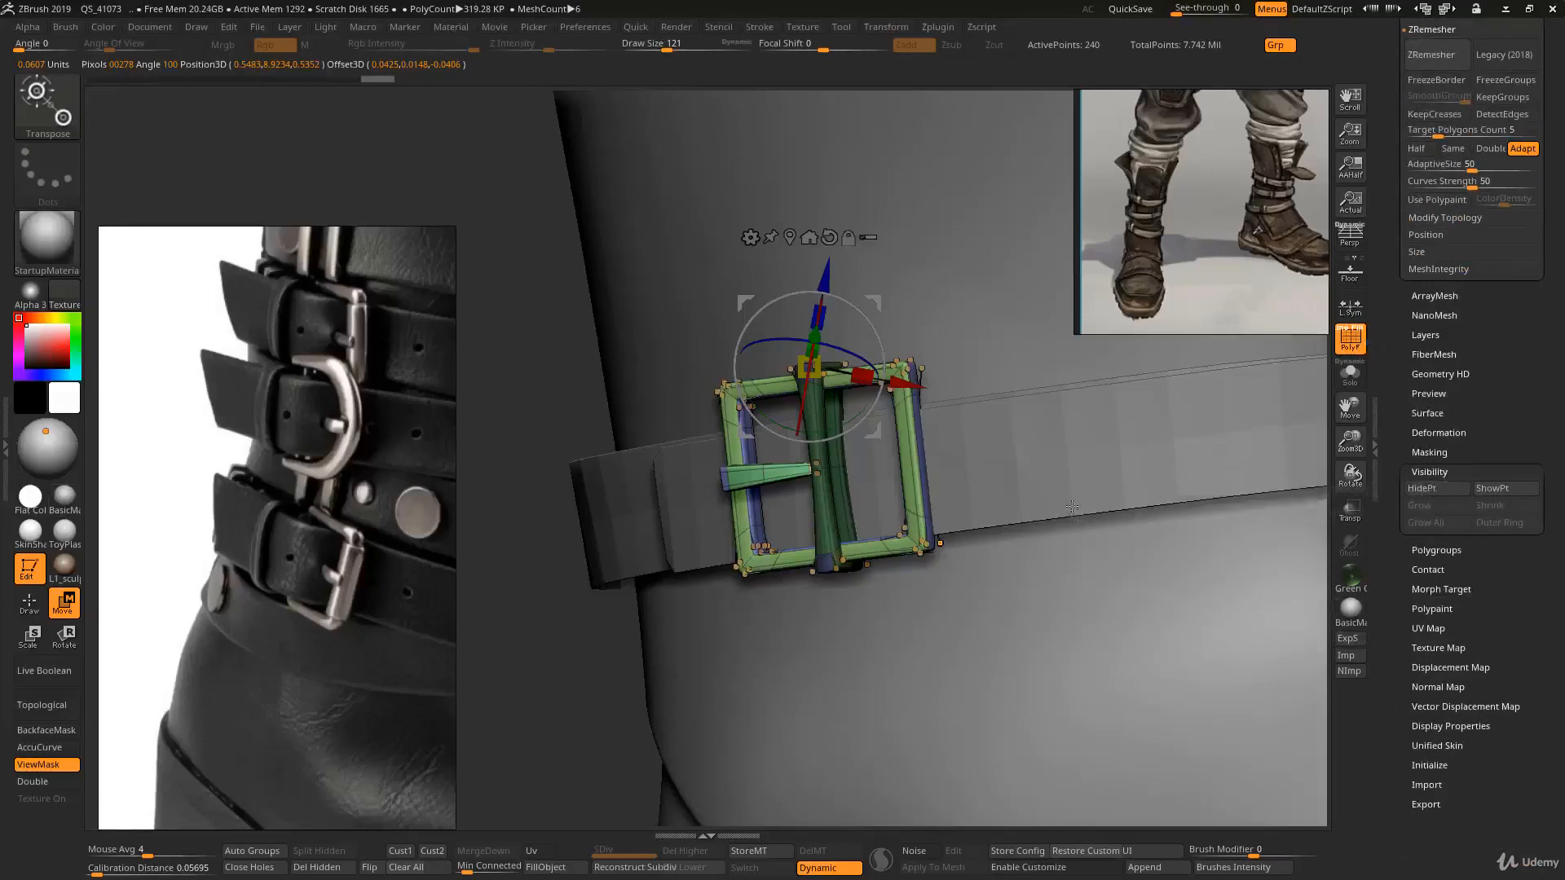
key(ctrl+alt+a)
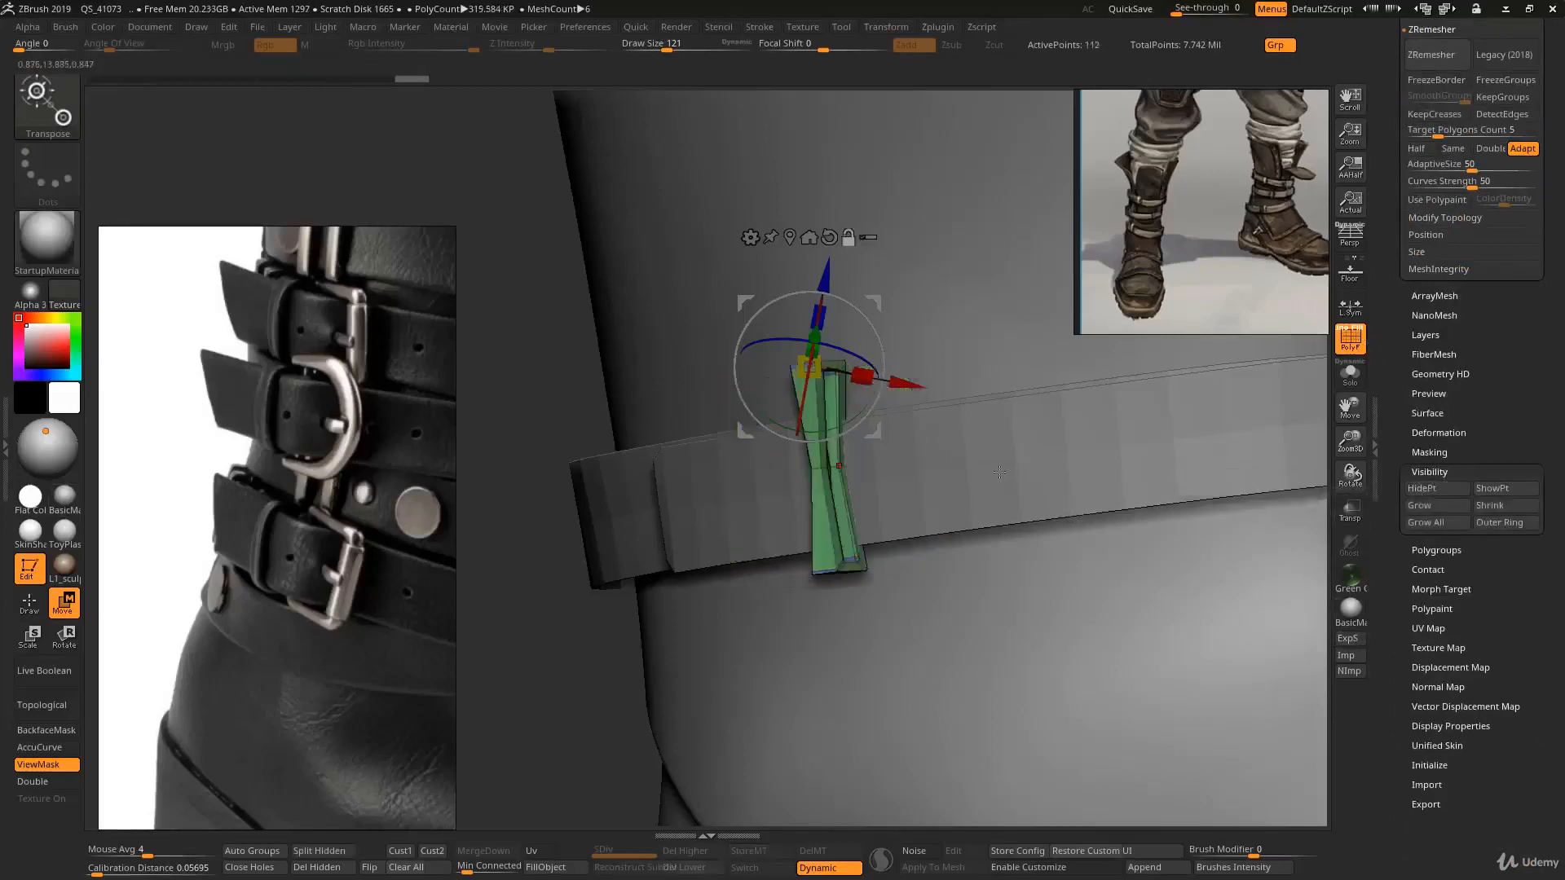
key(ctrl+d)
- Rotate, move and scale the keeper piece with the gizmo so it wraps upright around the strap
drag(959, 456, 906, 440)
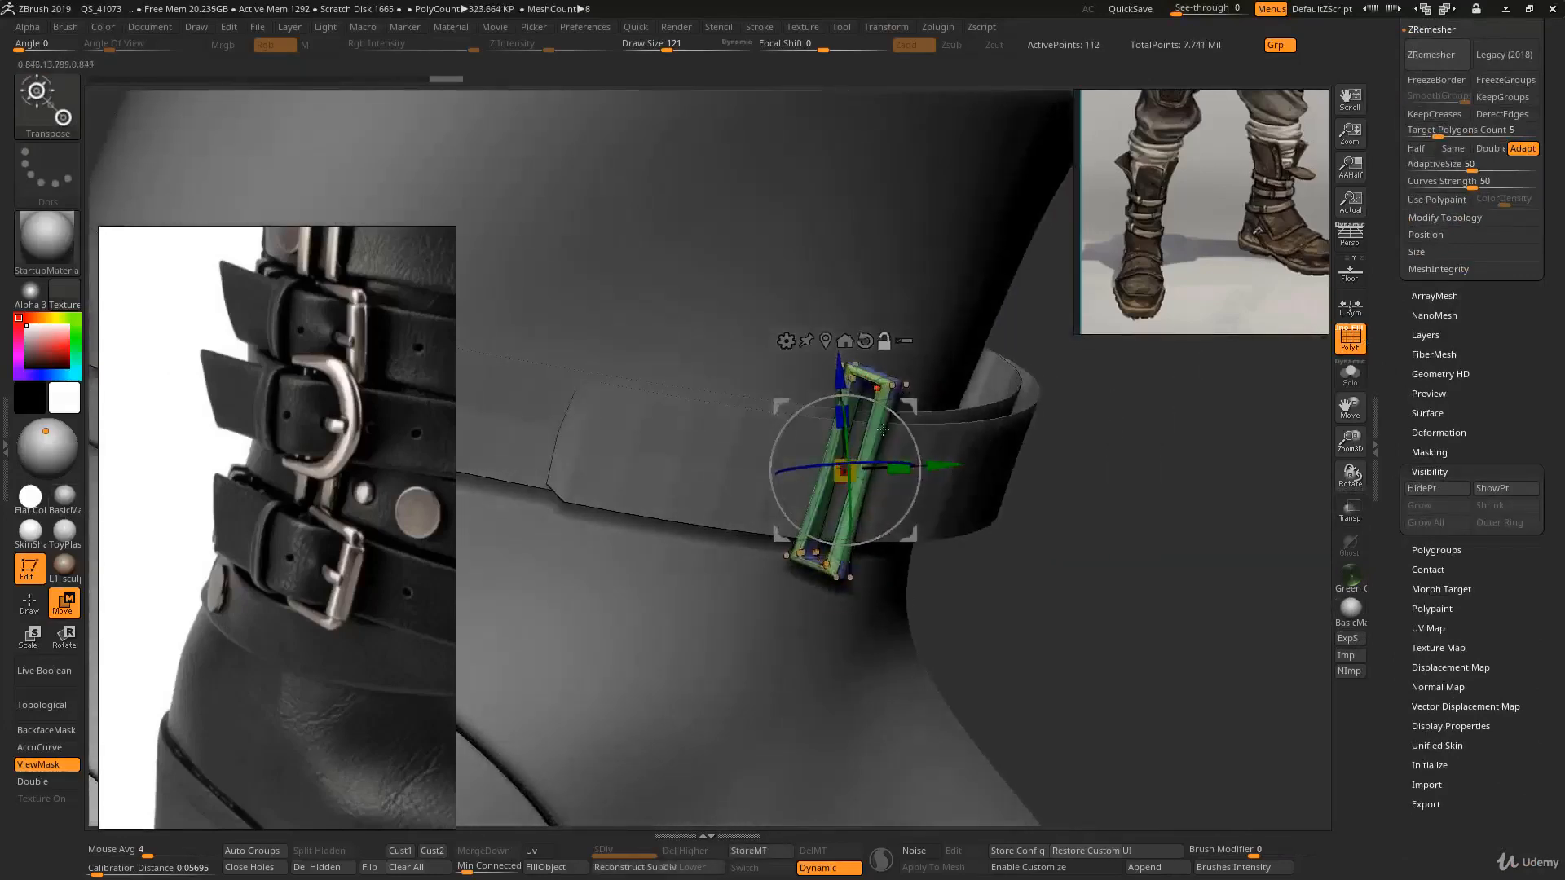
alt+click(864, 341)
right_drag(955, 451, 880, 506)
drag(878, 513, 936, 490)
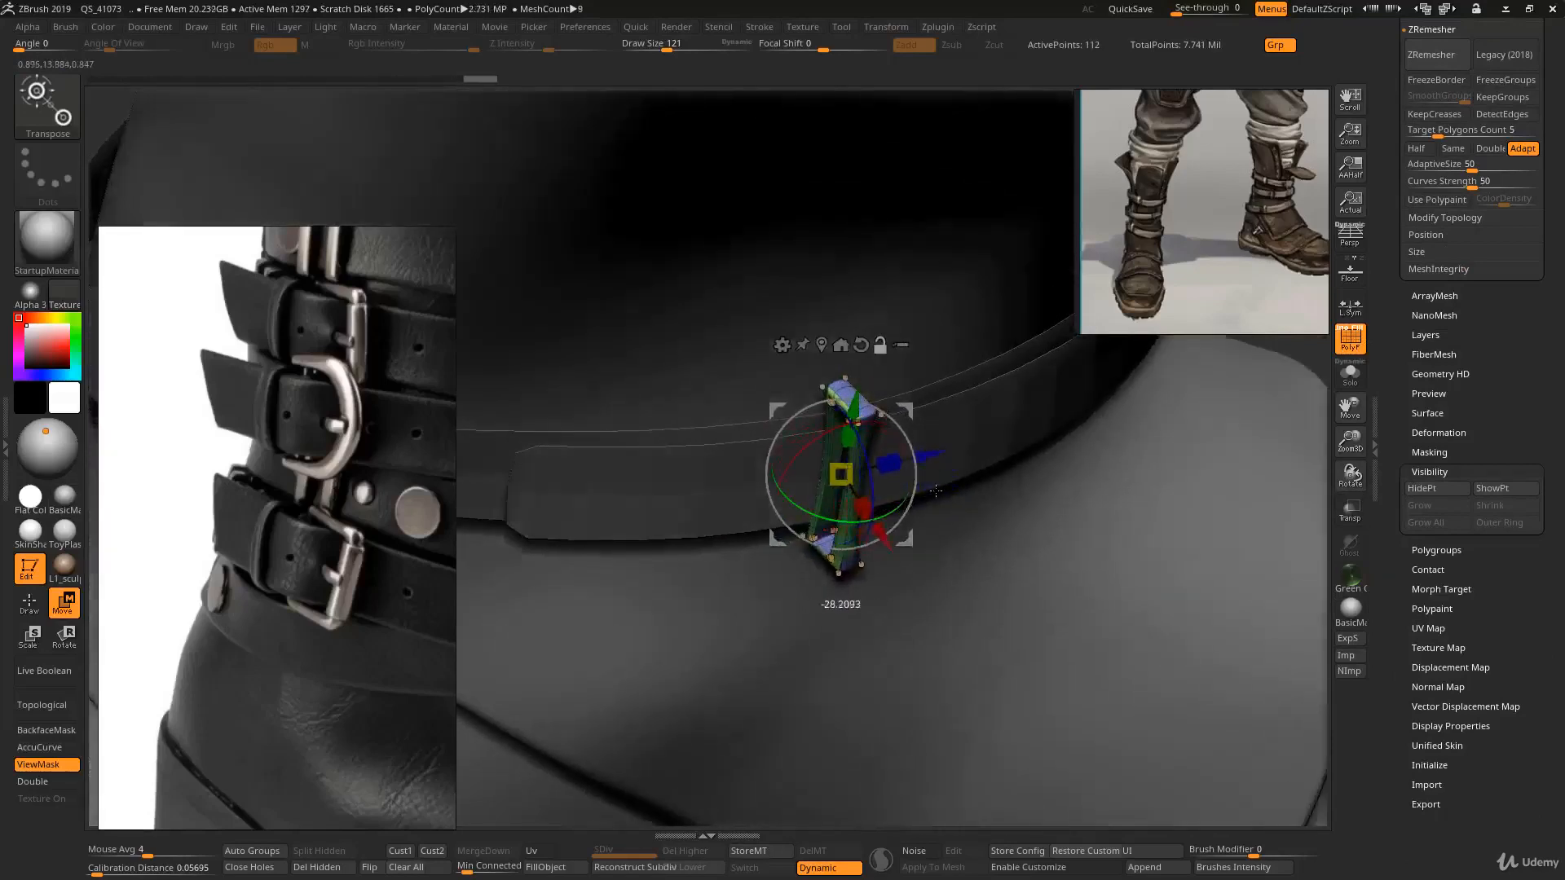
right_drag(905, 504, 849, 564)
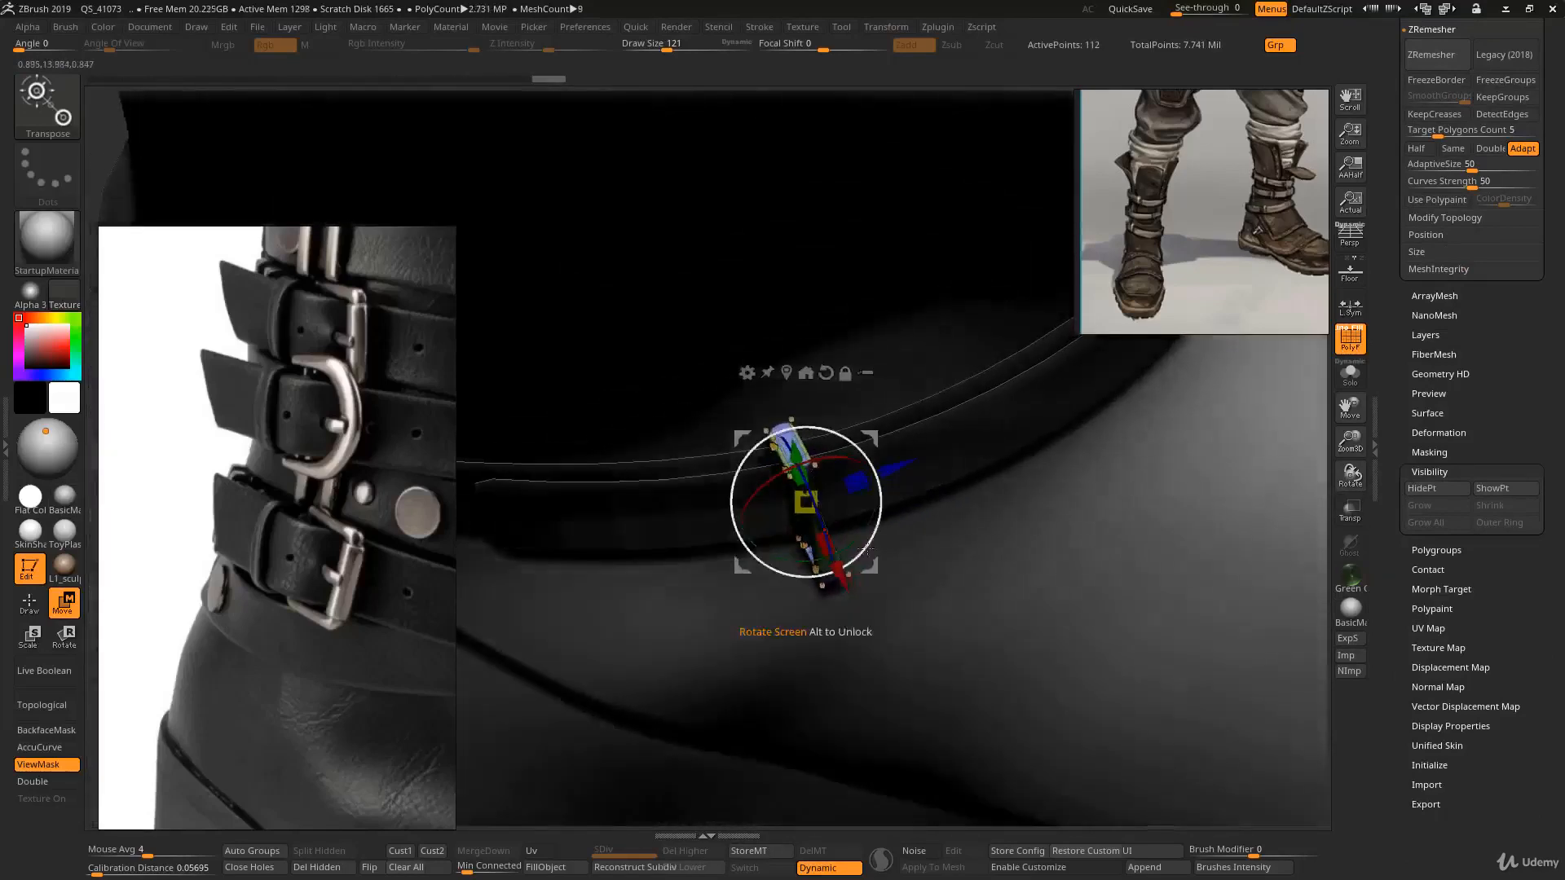
drag(839, 577, 814, 554)
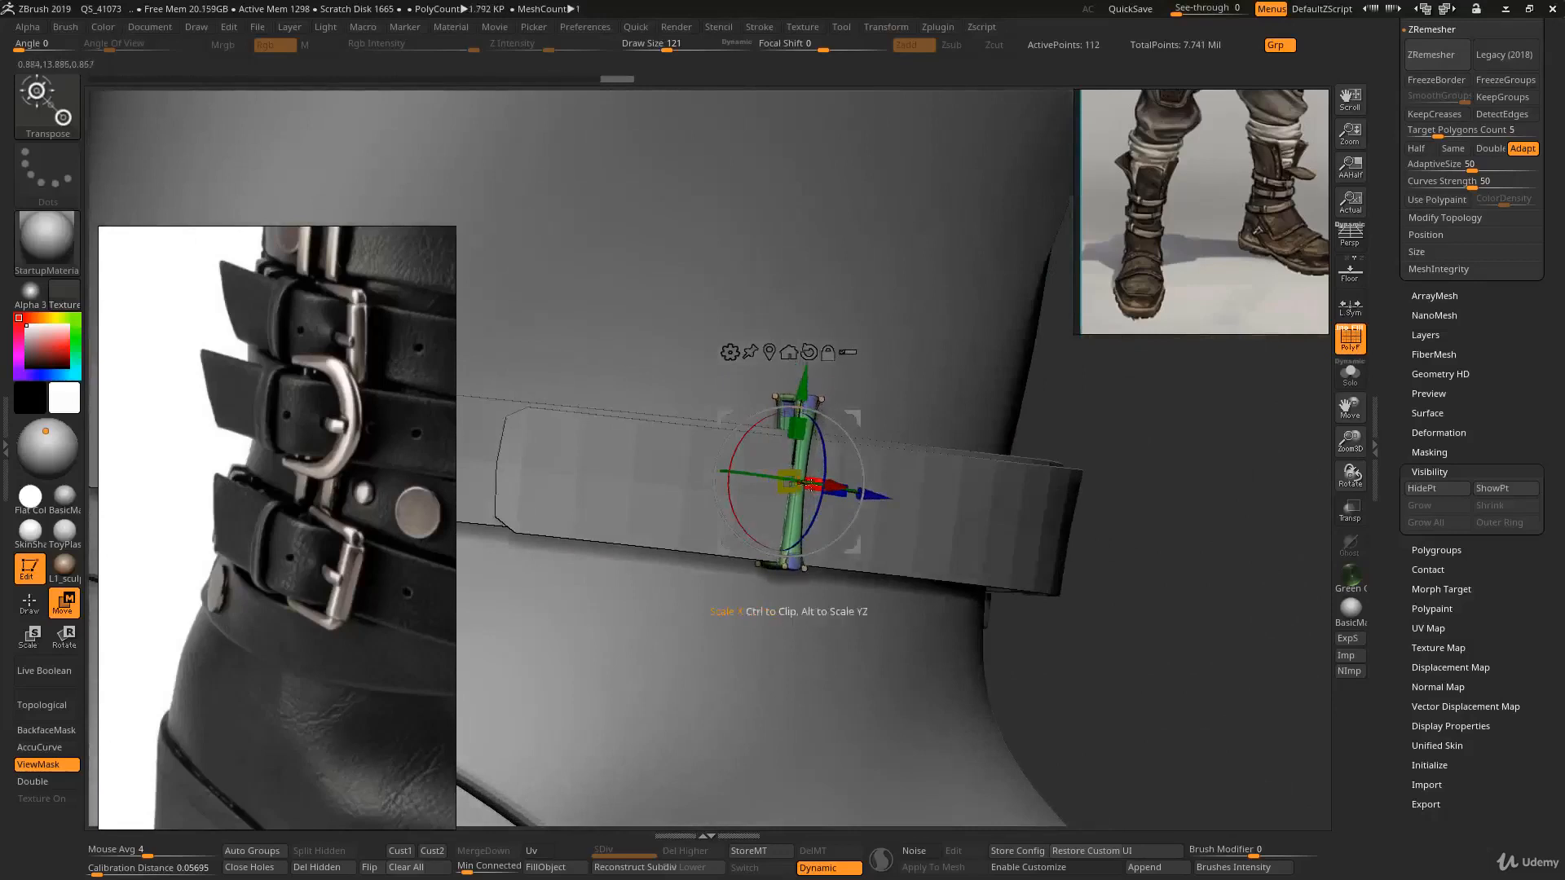
drag(805, 482, 847, 437)
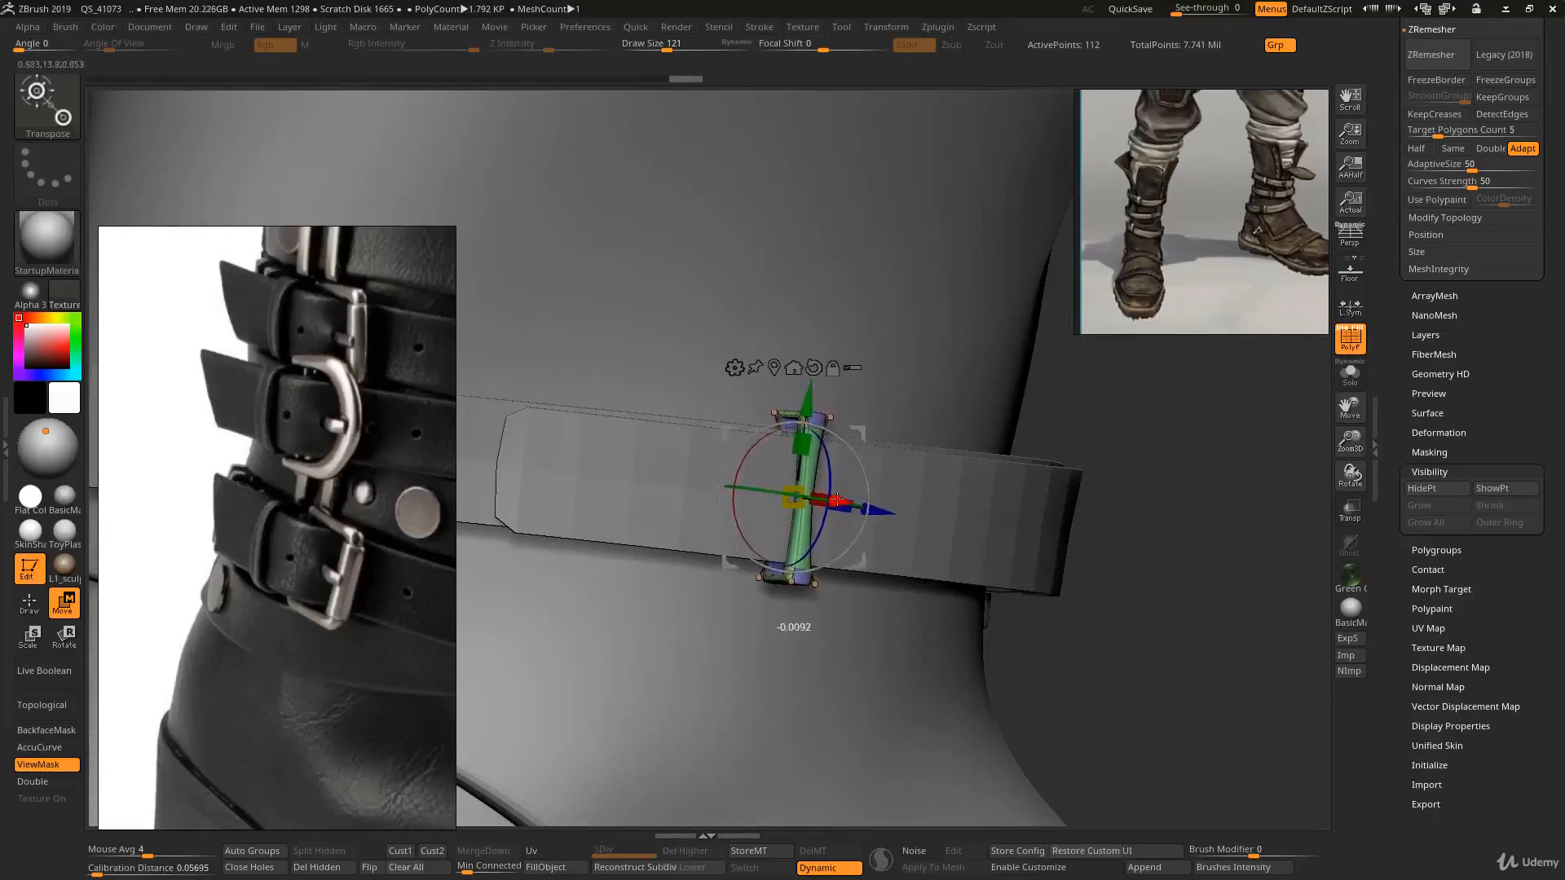
key(q)
ctrl+right_drag(888, 518, 884, 432)
key(w)
mouse_move(978, 448)
right_down()
mouse_move(876, 468)
mouse_move(923, 472)
mouse_move(803, 528)
mouse_move(852, 465)
mouse_move(929, 547)
mouse_move(890, 471)
mouse_move(806, 521)
mouse_move(901, 501)
right_up()
key(q)
- Select the long strap and extrude all its polygons with ZModeler to give it thickness
key(b)
key(m)
key(v)
key(b)
key(s)
key(t)
alt+click(881, 479)
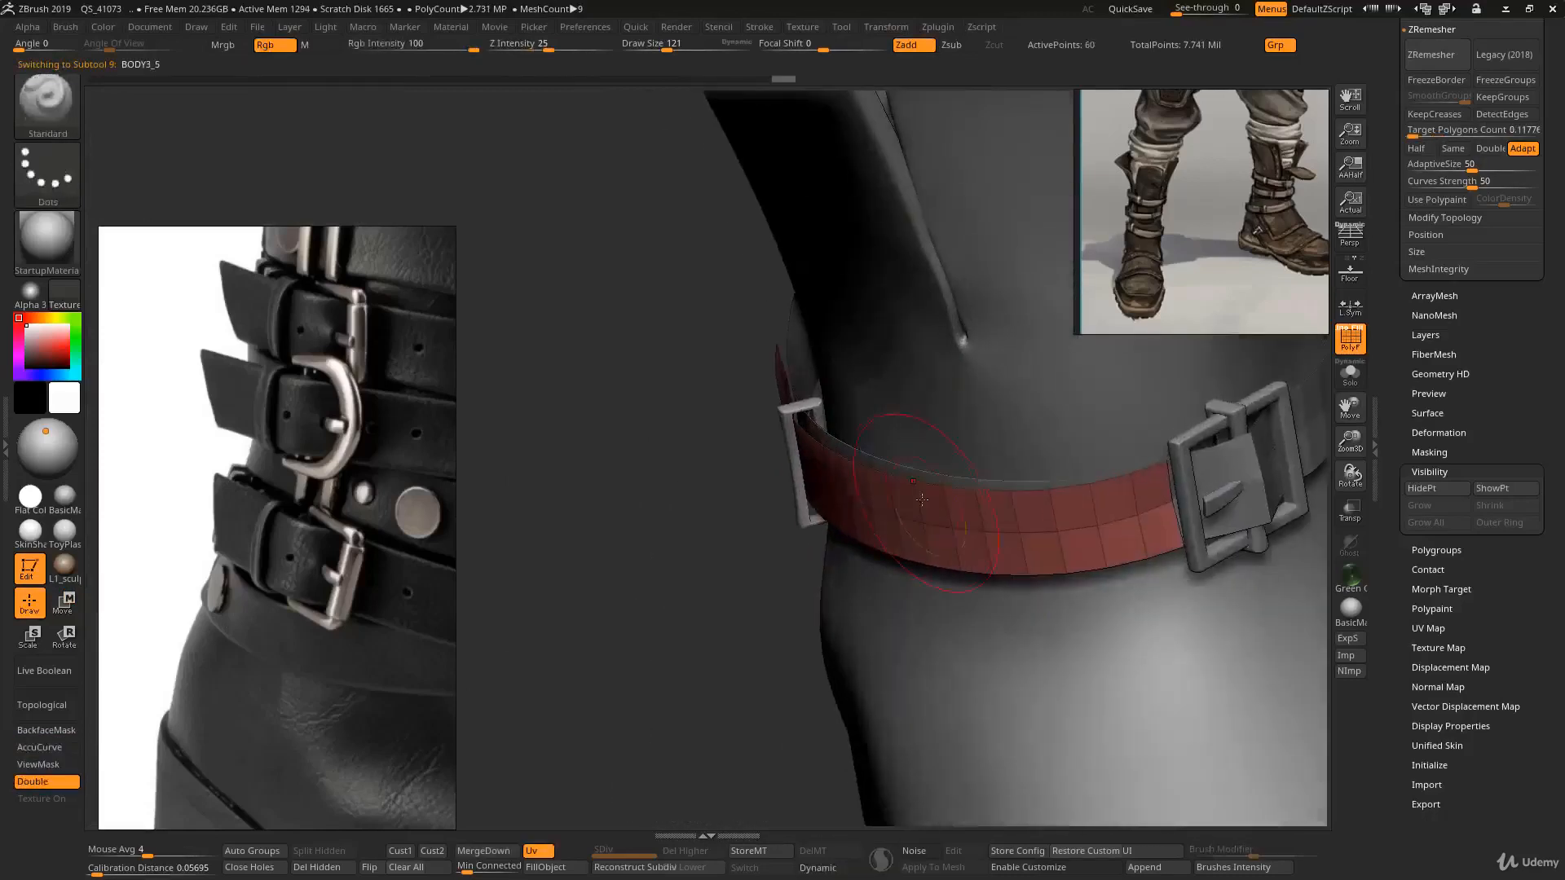
key(b)
key(z)
key(m)
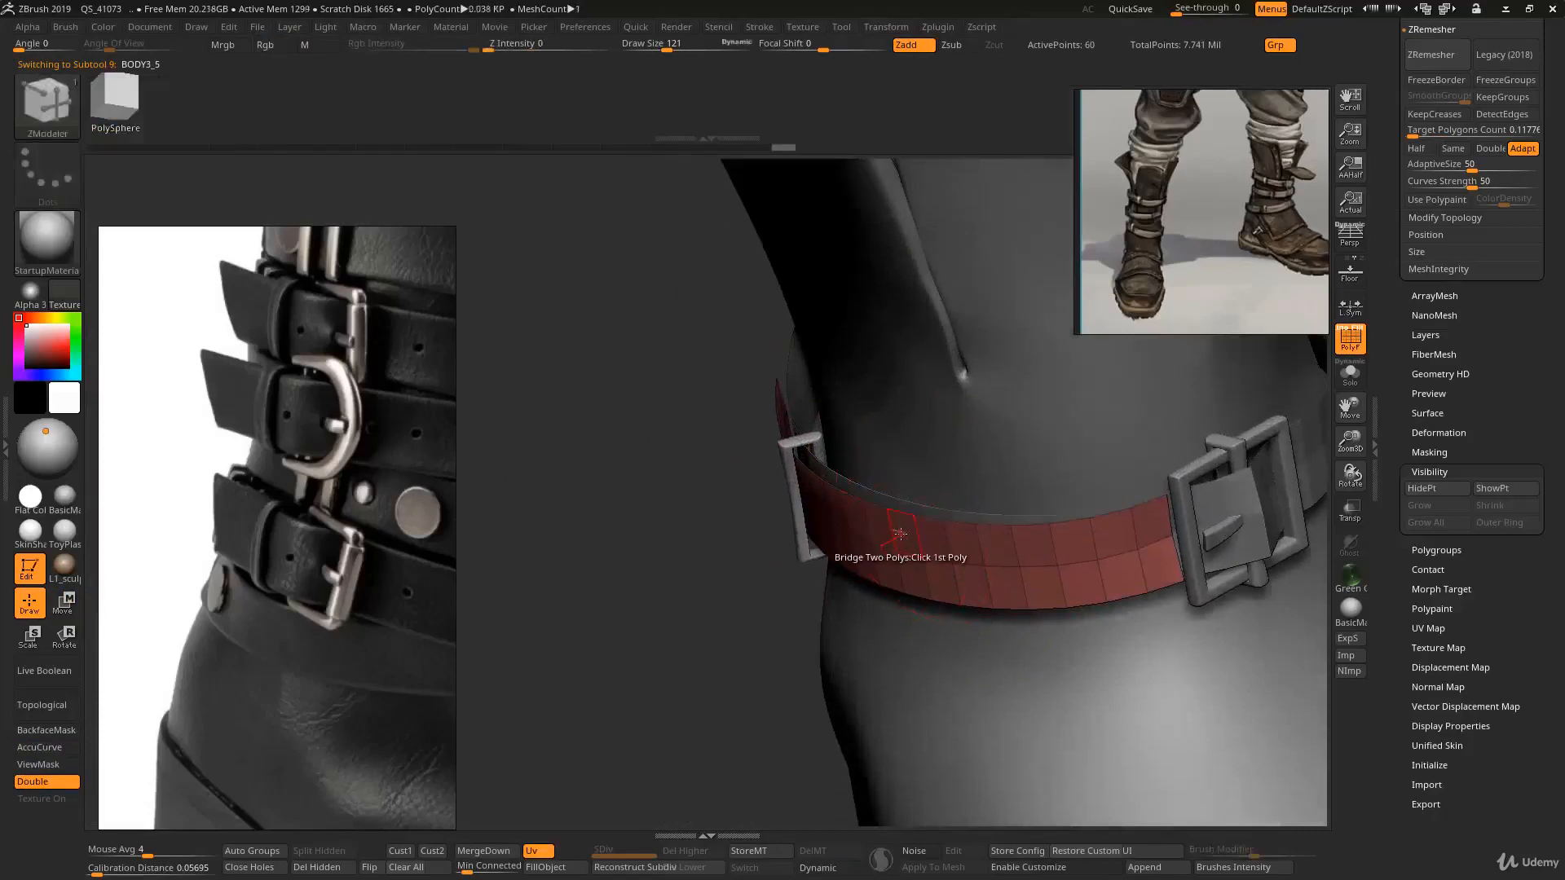
key(space)
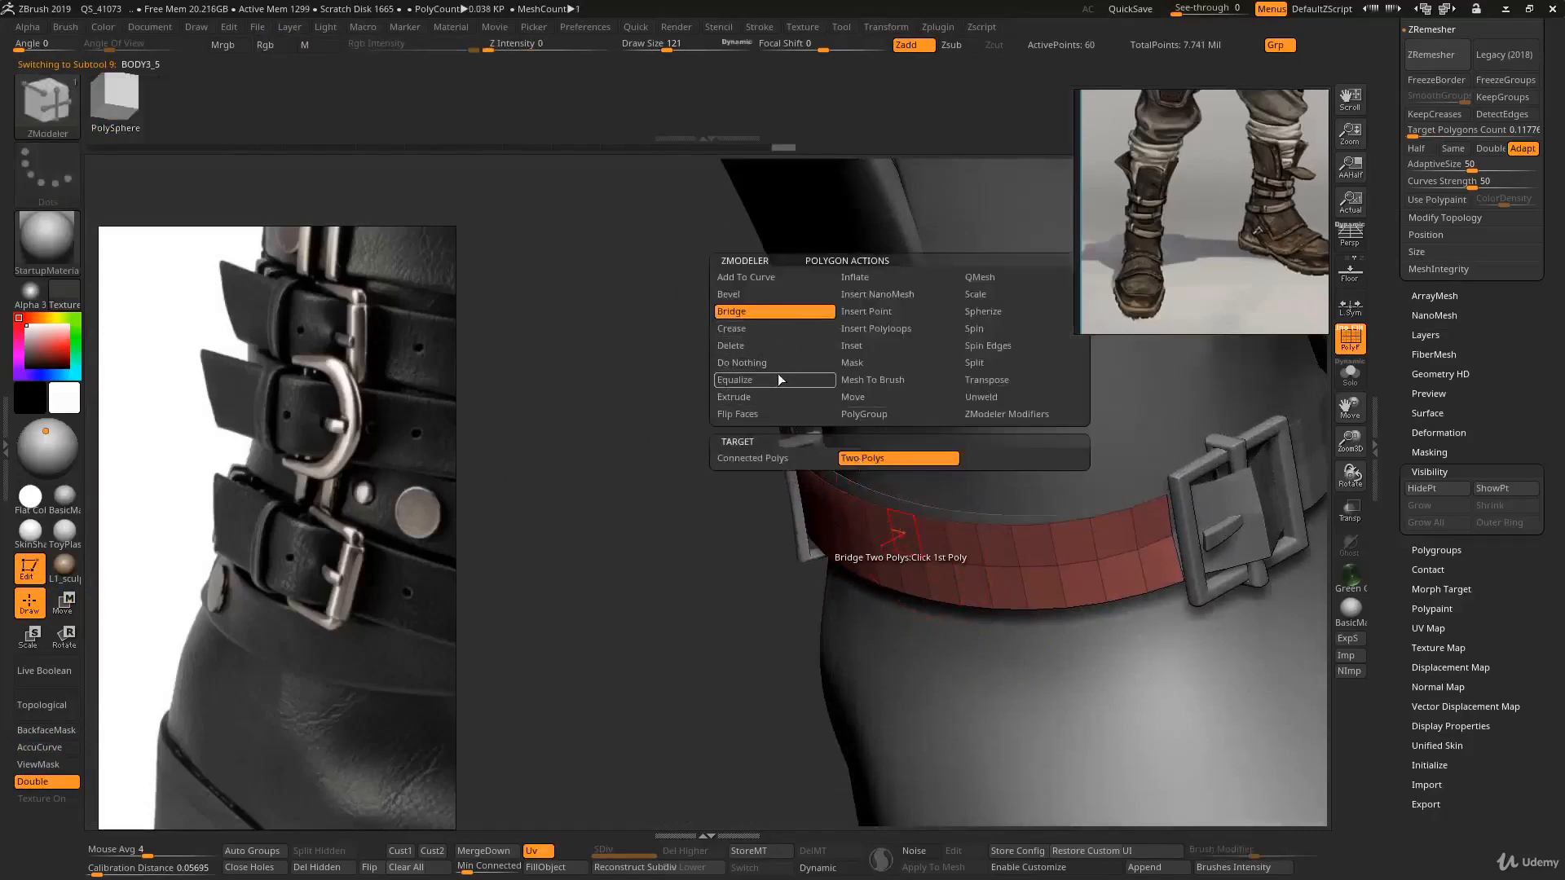
click(777, 397)
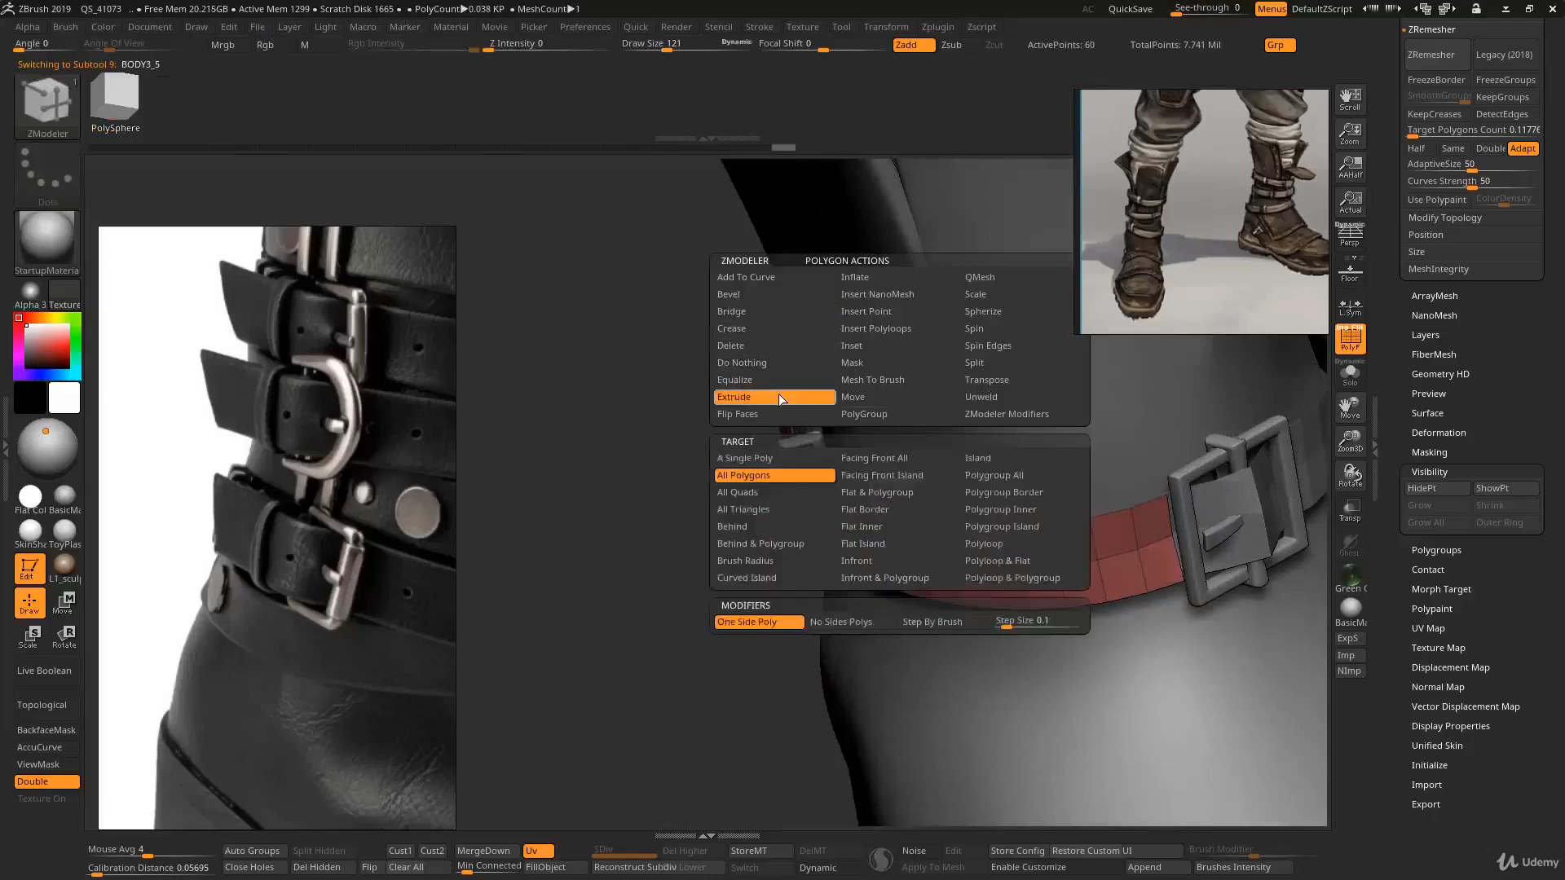
click(762, 473)
right_drag(900, 524, 902, 575)
drag(899, 531, 905, 518)
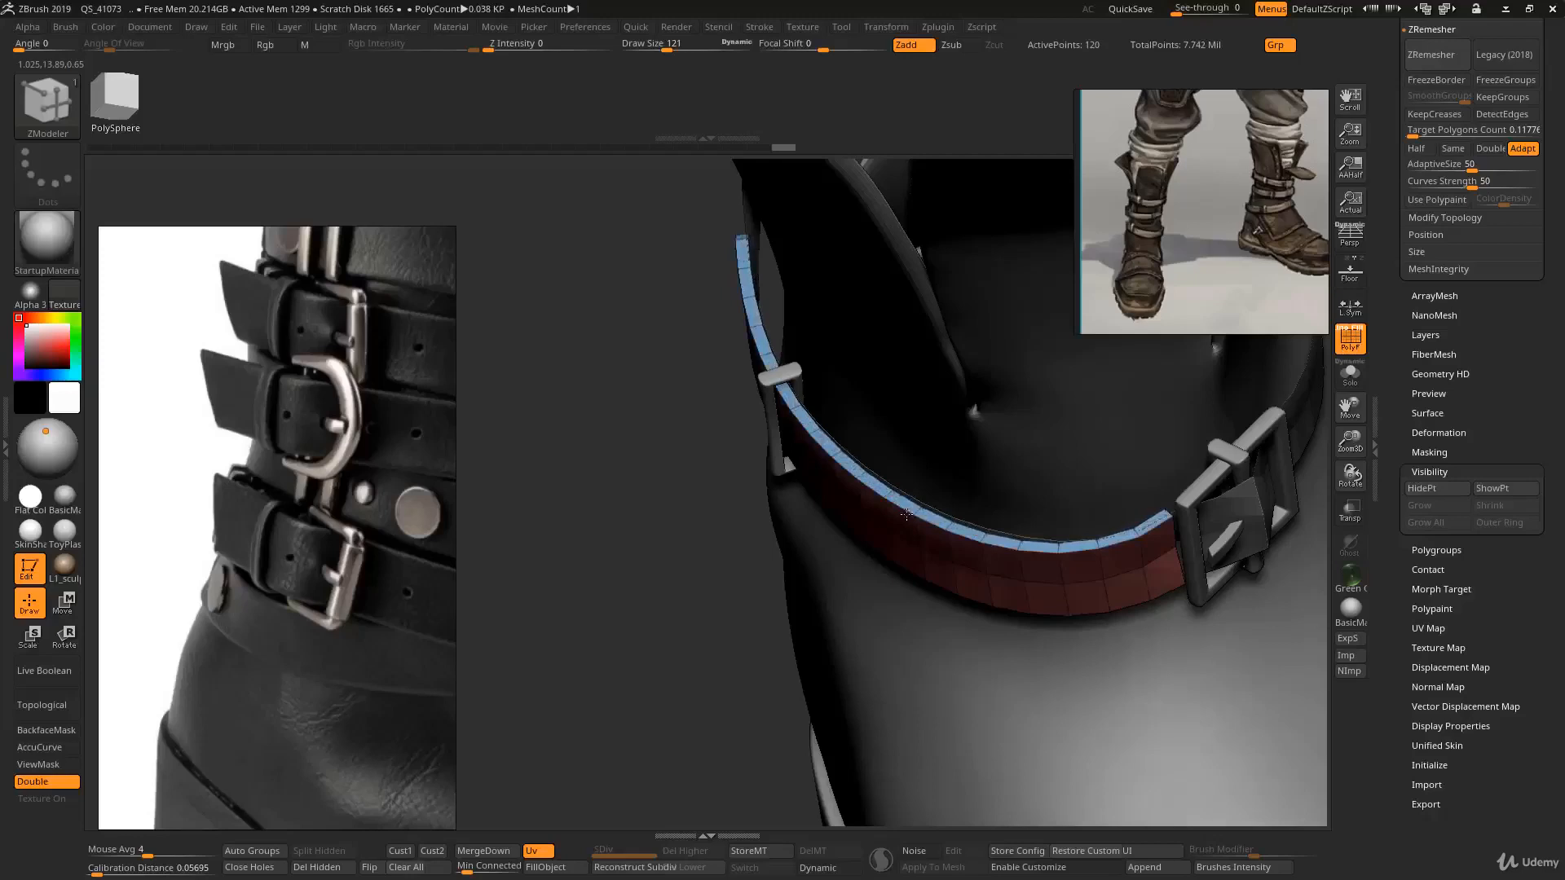
- Select the short strap piece and extrude all its polygons with ZModeler to the same thickness
mouse_move(916, 517)
ctrl+right_down()
mouse_move(949, 522)
mouse_move(1019, 489)
mouse_move(932, 446)
mouse_move(849, 432)
mouse_move(859, 481)
mouse_move(978, 440)
ctrl+right_up()
key(b)
key(s)
key(t)
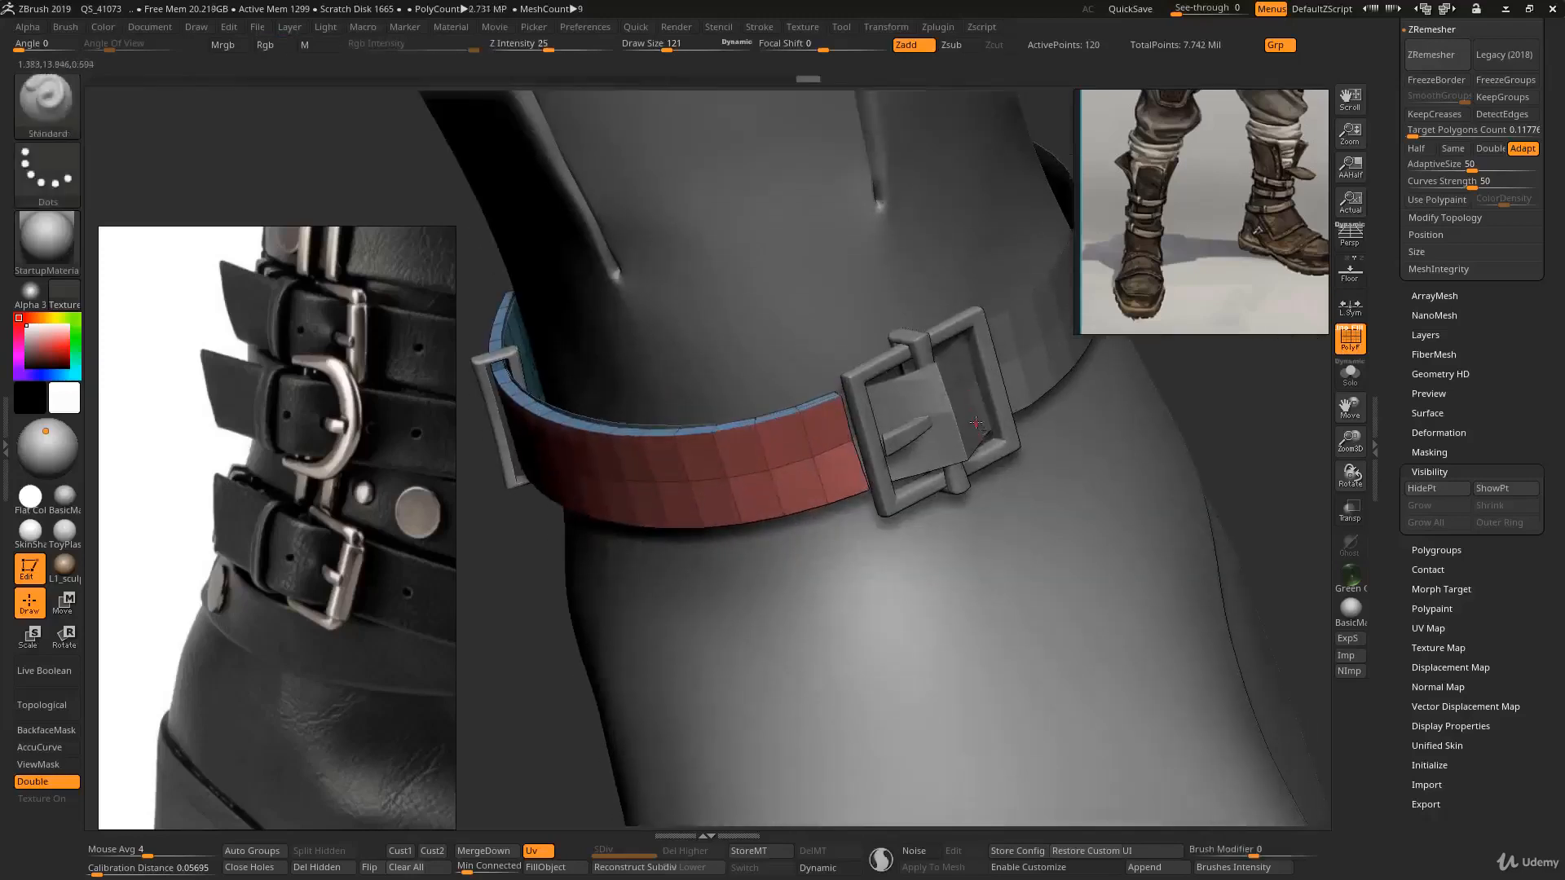
alt+click(974, 406)
alt+right_drag(968, 377, 784, 489)
key(b)
key(z)
key(m)
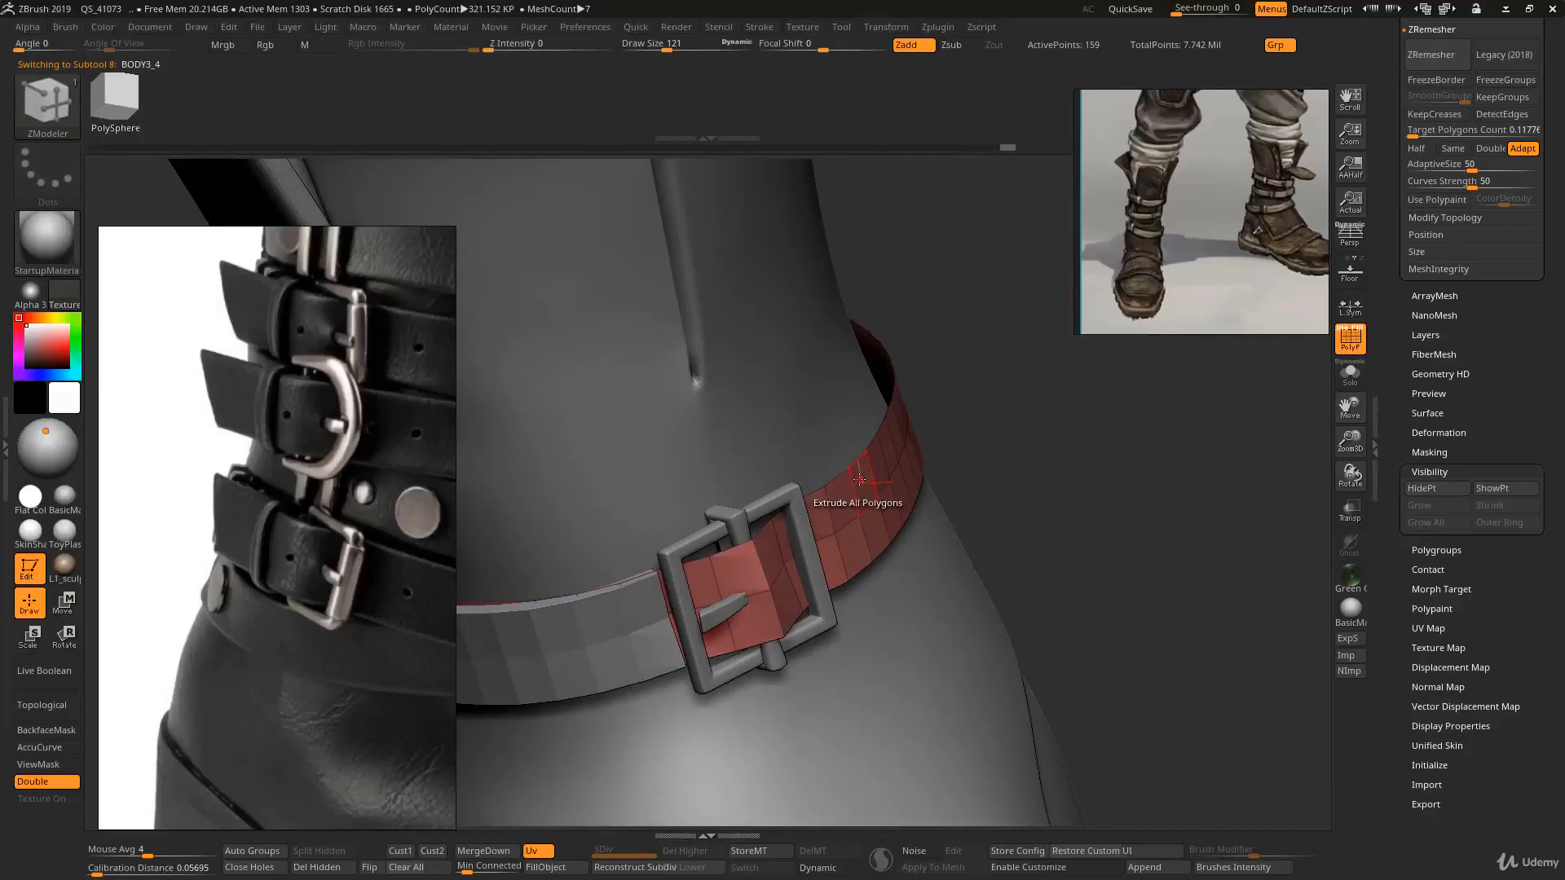
click(859, 480)
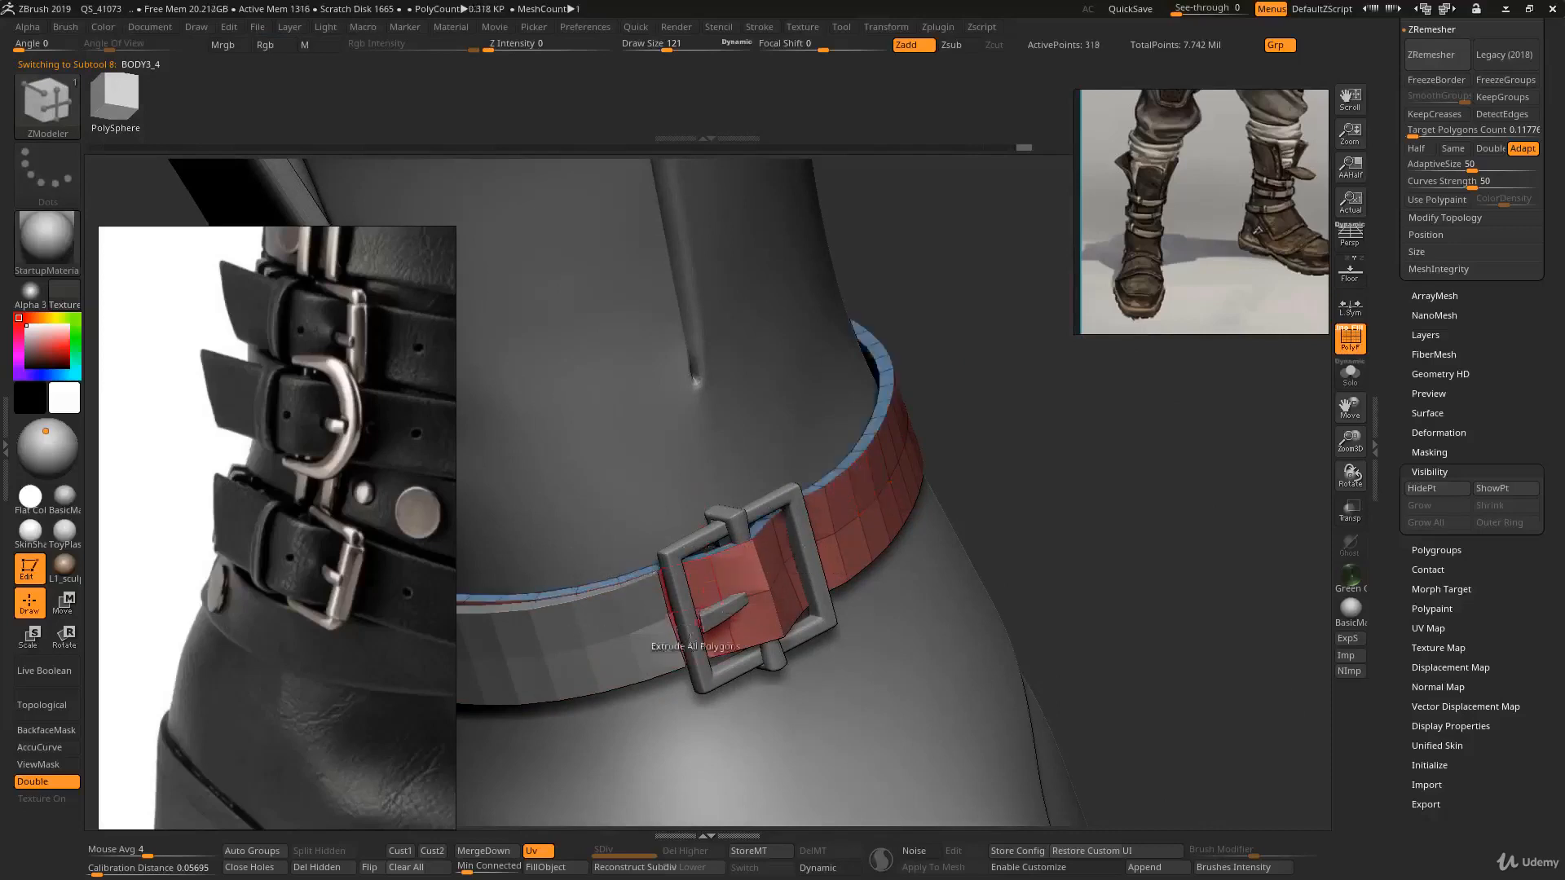
- Inspect the long and short ankle straps around the buckle, toggling dynamic subdivision to preview their smoothed shape
key(b)
key(s)
key(t)
alt+right_drag(639, 607, 826, 523)
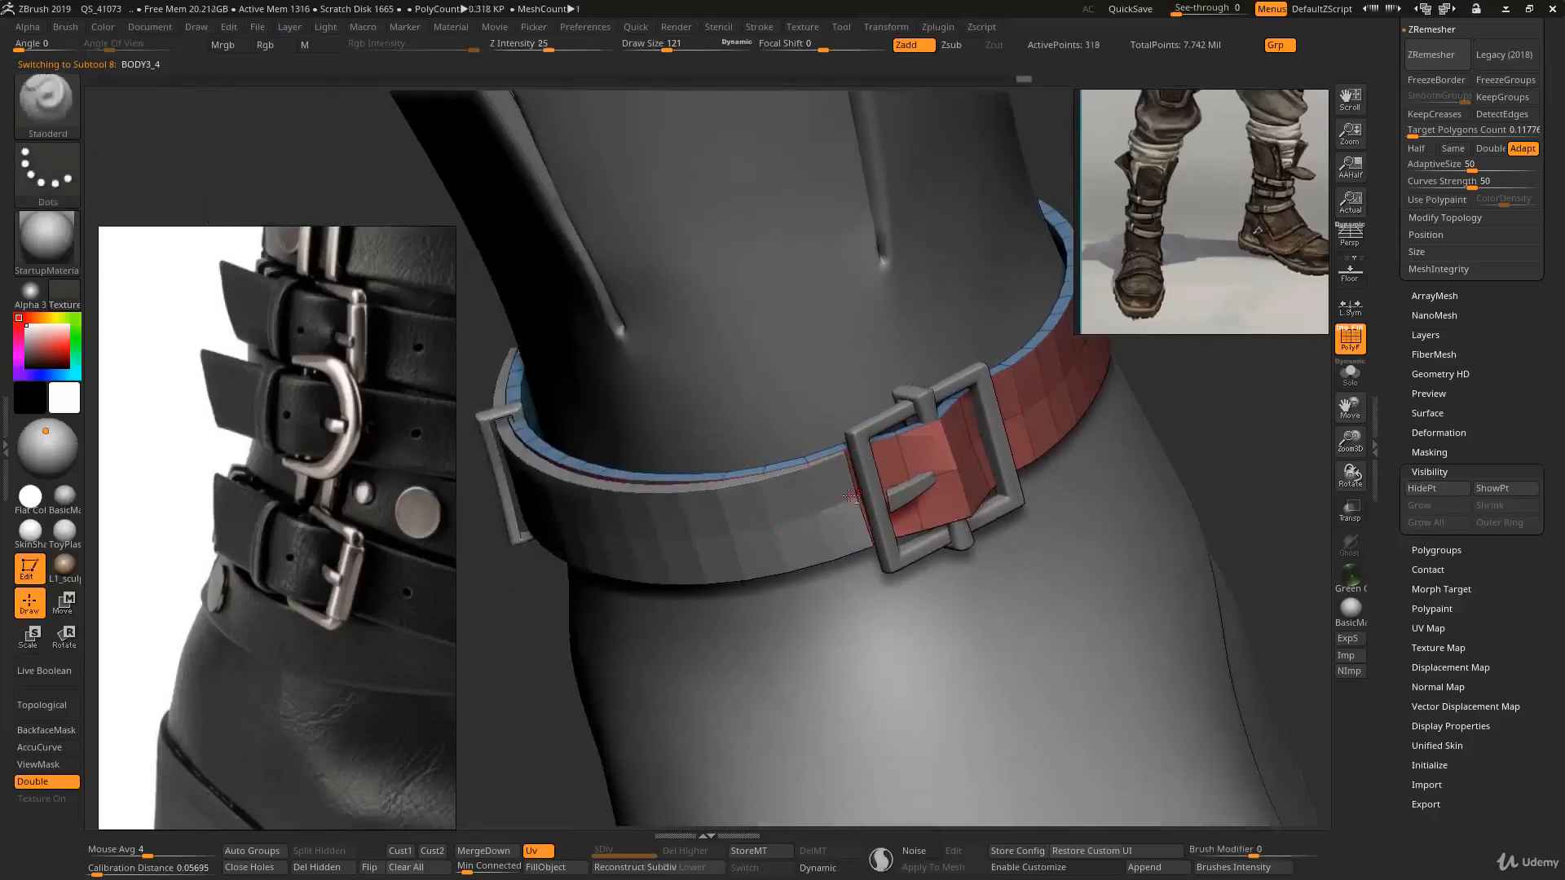
alt+click(851, 495)
key(b)
key(m)
key(v)
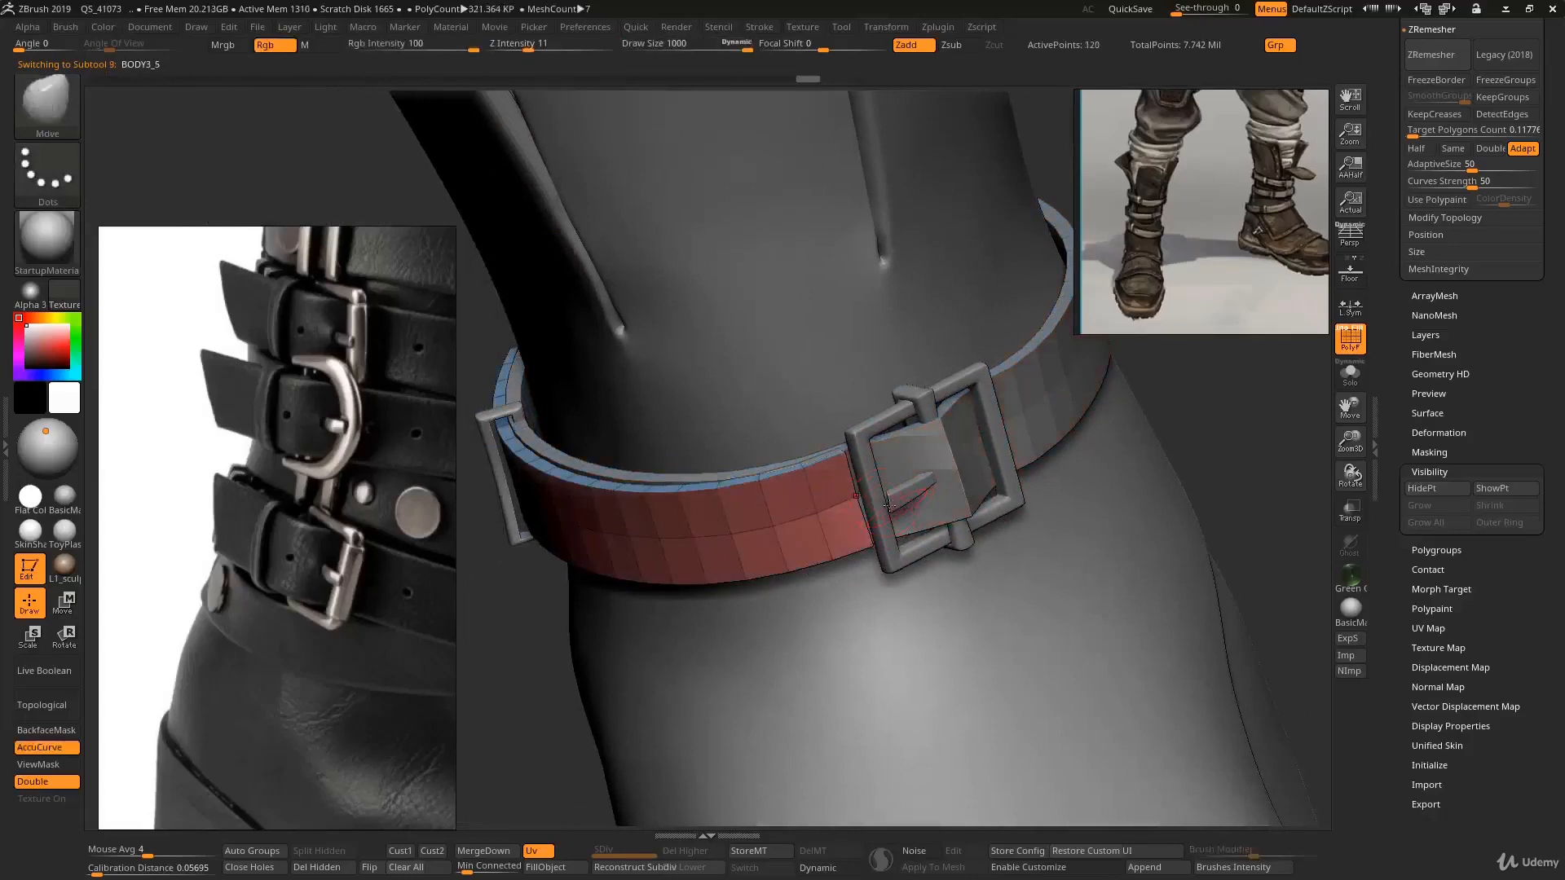
key(s)
drag(837, 489, 881, 467)
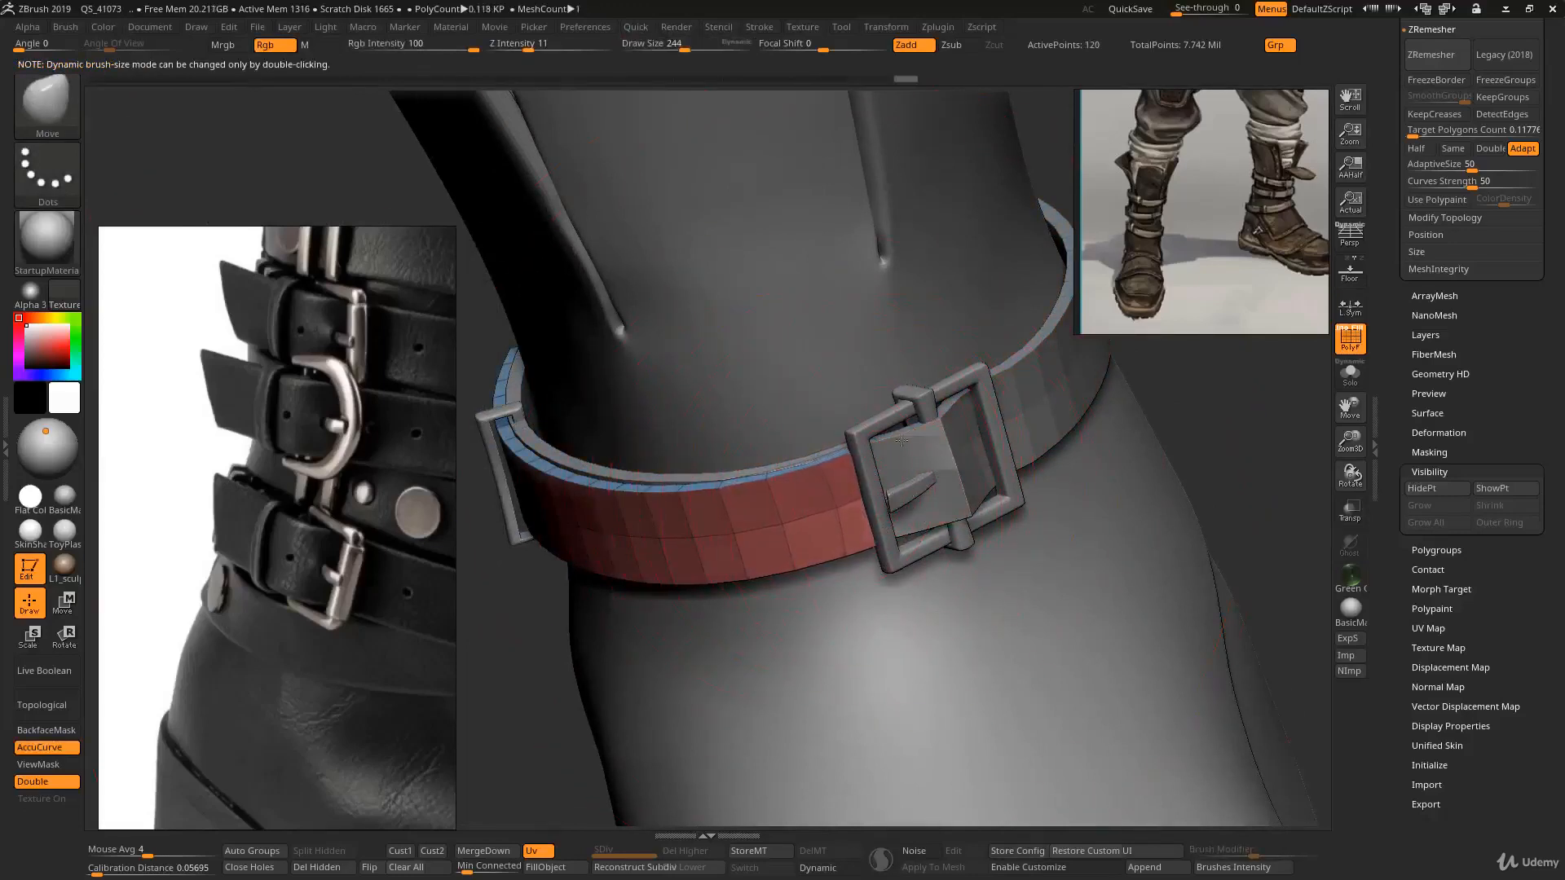
right_drag(902, 476, 875, 495)
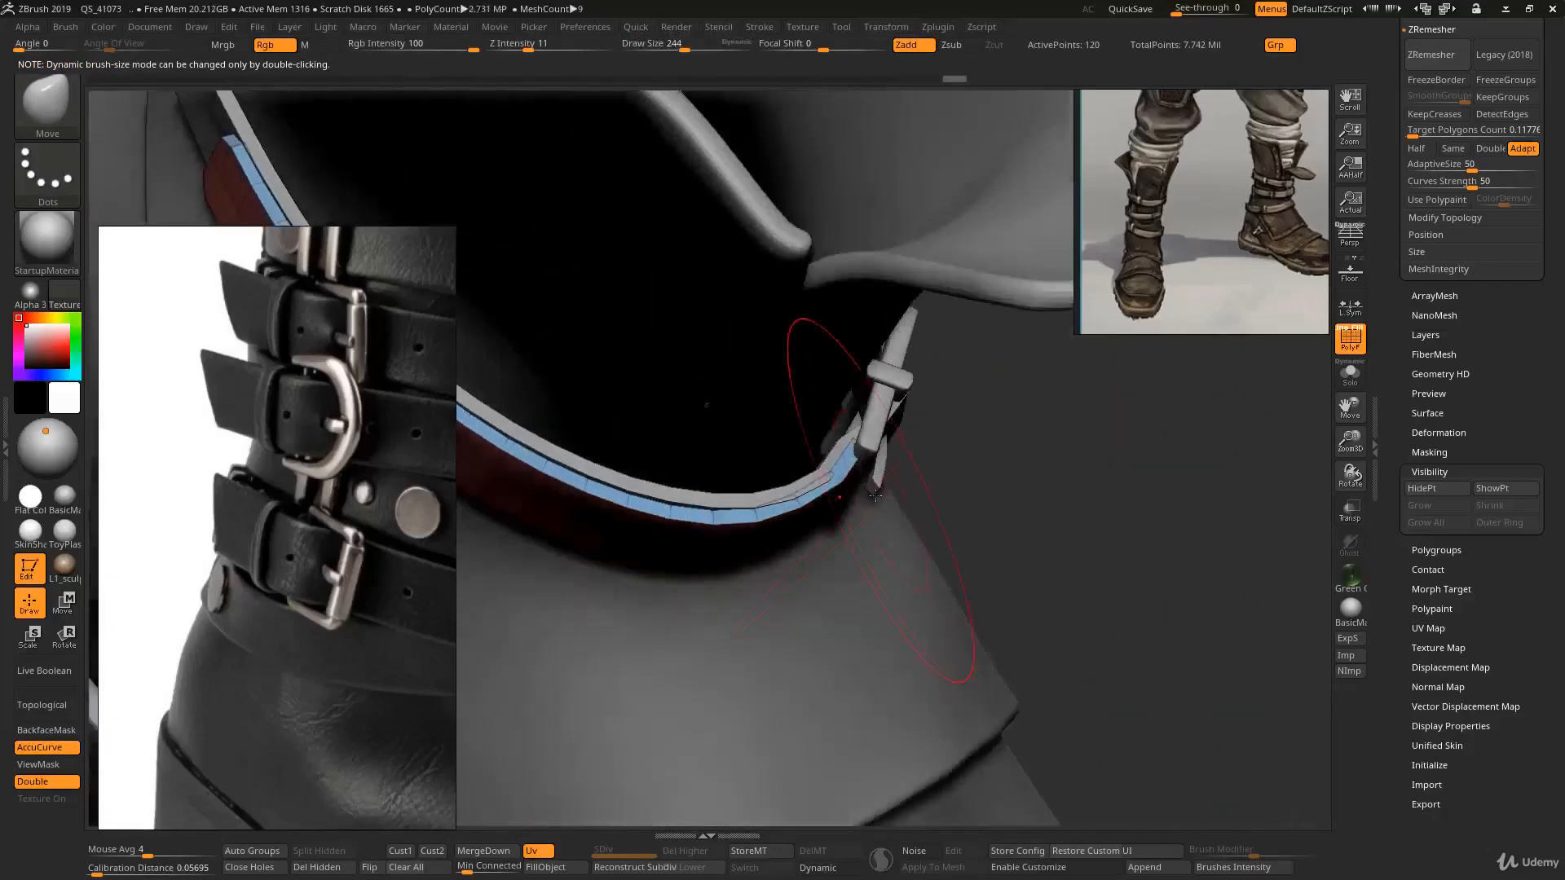
alt+click(821, 473)
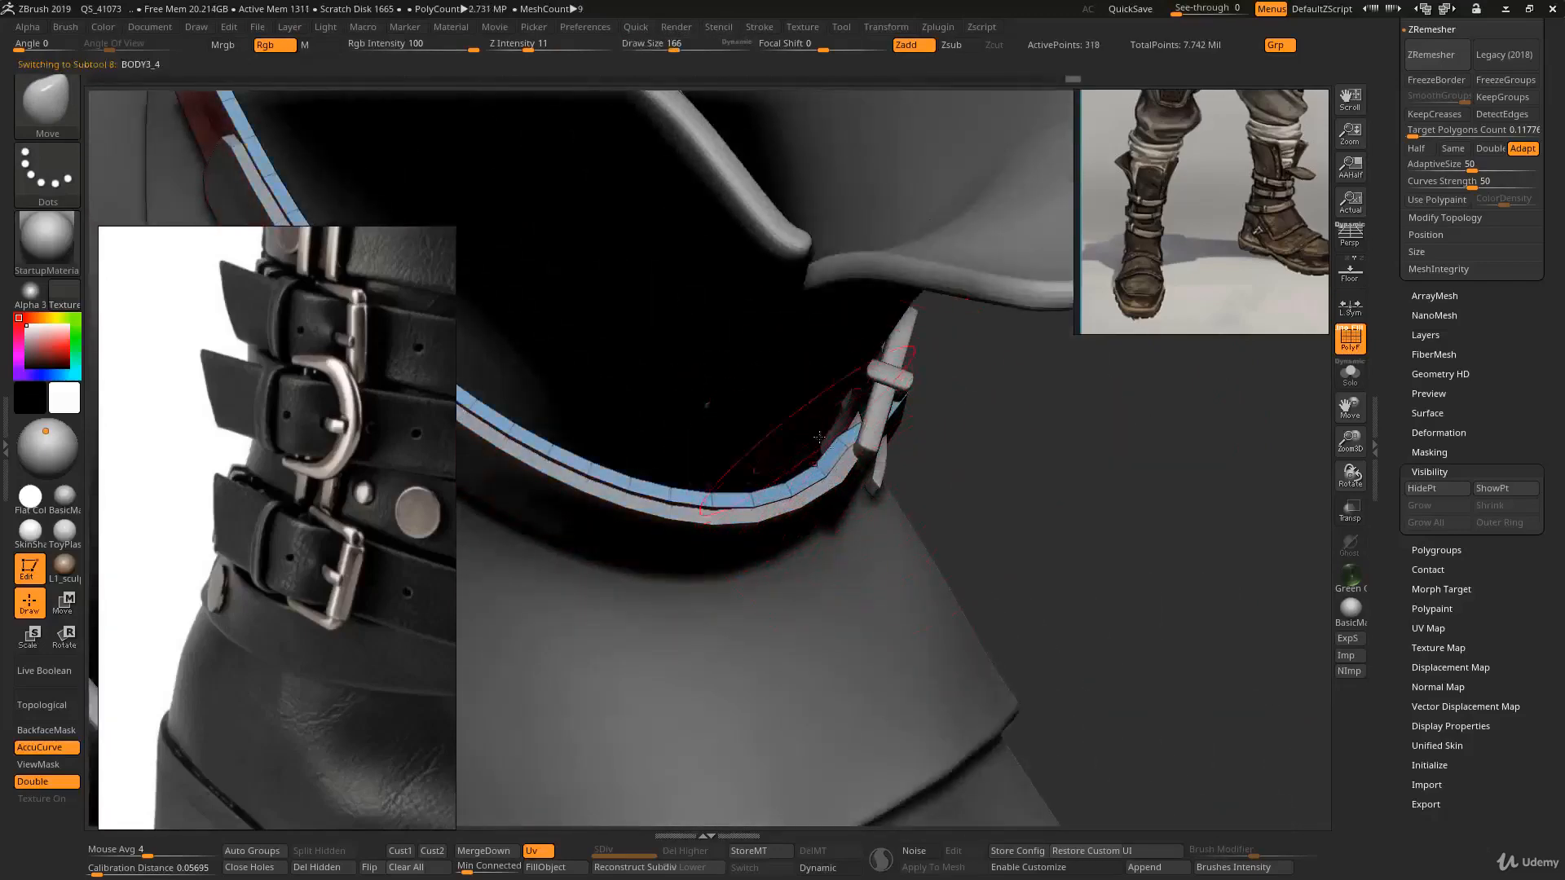
key(d)
ctrl+right_drag(854, 461, 865, 518)
mouse_move(866, 518)
right_down()
mouse_move(856, 457)
mouse_move(811, 432)
mouse_move(788, 449)
right_up()
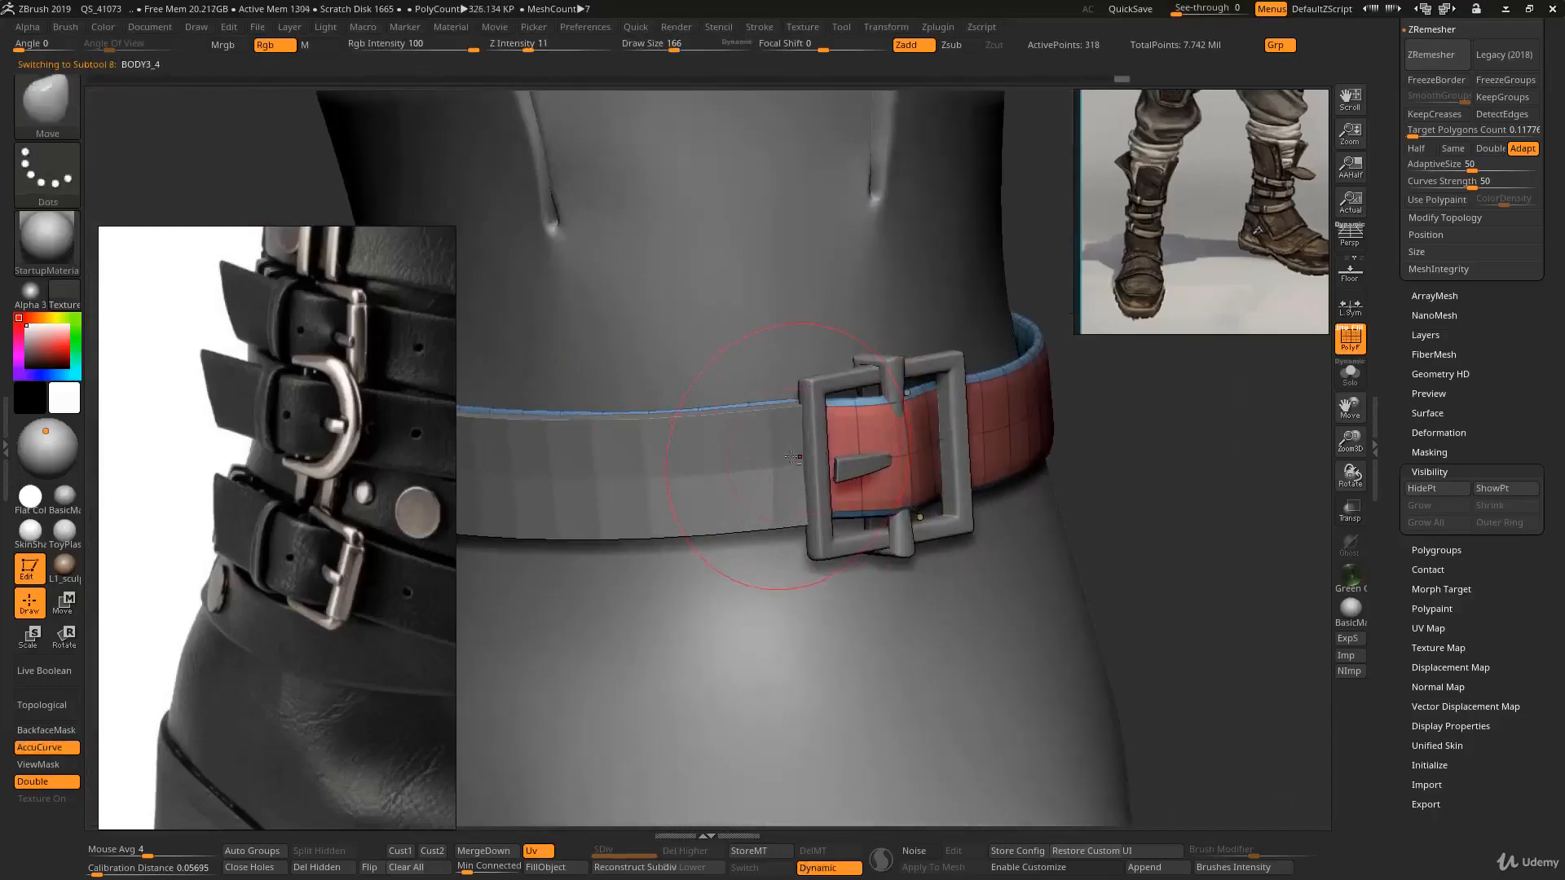
alt+click(763, 462)
mouse_move(763, 462)
ctrl+right_down()
mouse_move(770, 486)
mouse_move(781, 332)
ctrl+right_up()
key(shift+d)
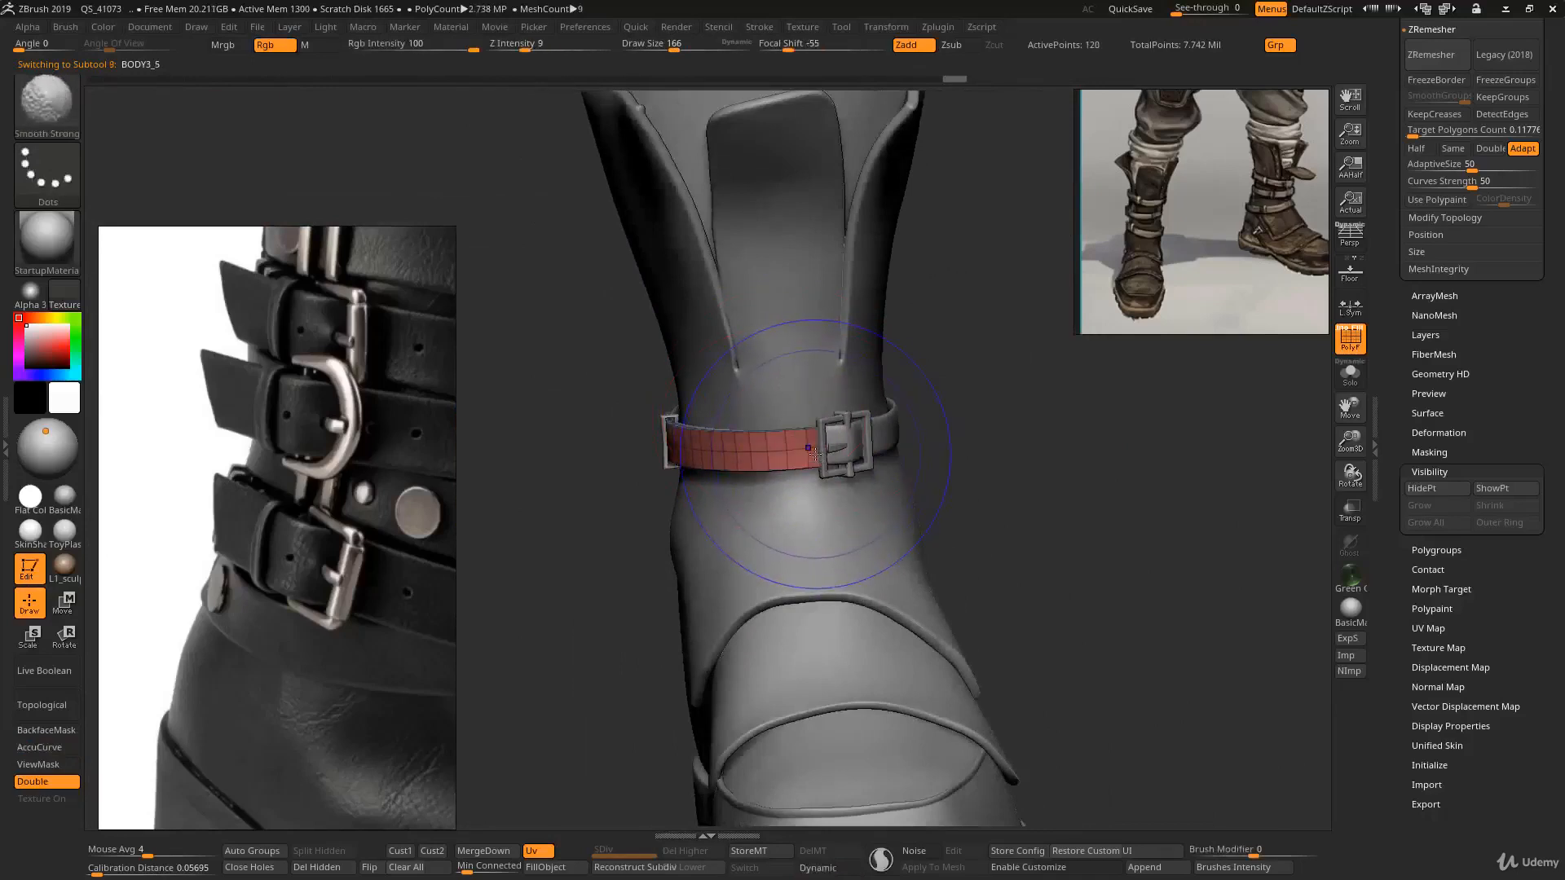
- Solo the short strap and examine its thickness from the side with dynamic subdivision and polyframes
key(d)
key(shift+f)
key(alt+s)
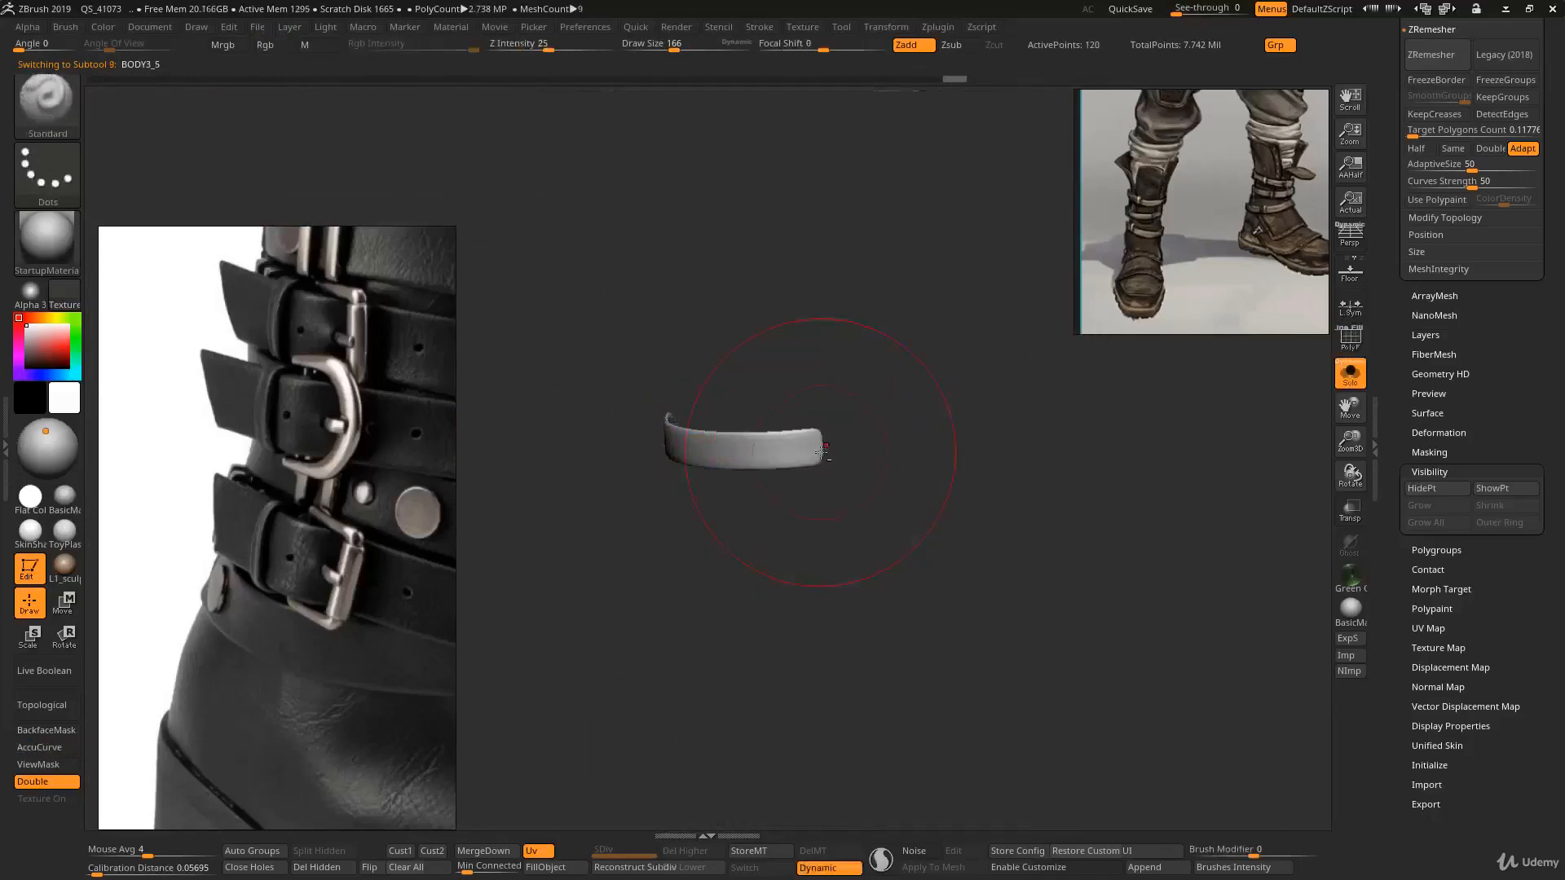
ctrl+right_drag(883, 561, 867, 611)
key(shift+f)
key(shift+d)
mouse_move(915, 462)
right_down()
mouse_move(927, 544)
mouse_move(861, 559)
mouse_move(894, 590)
mouse_move(902, 450)
right_up()
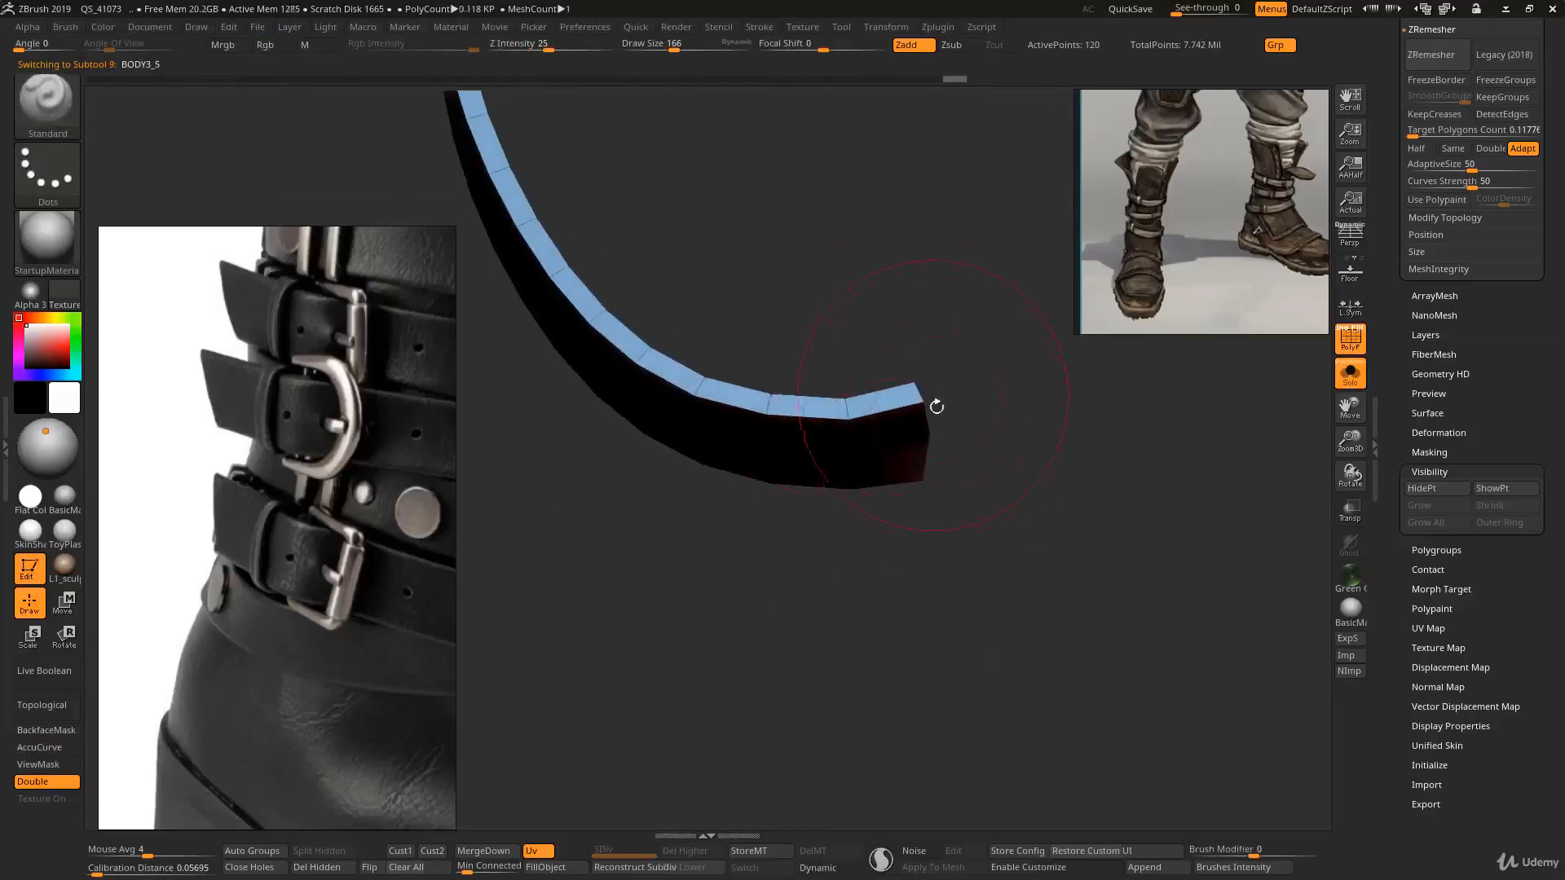
ctrl+shift+drag(961, 314, 890, 601)
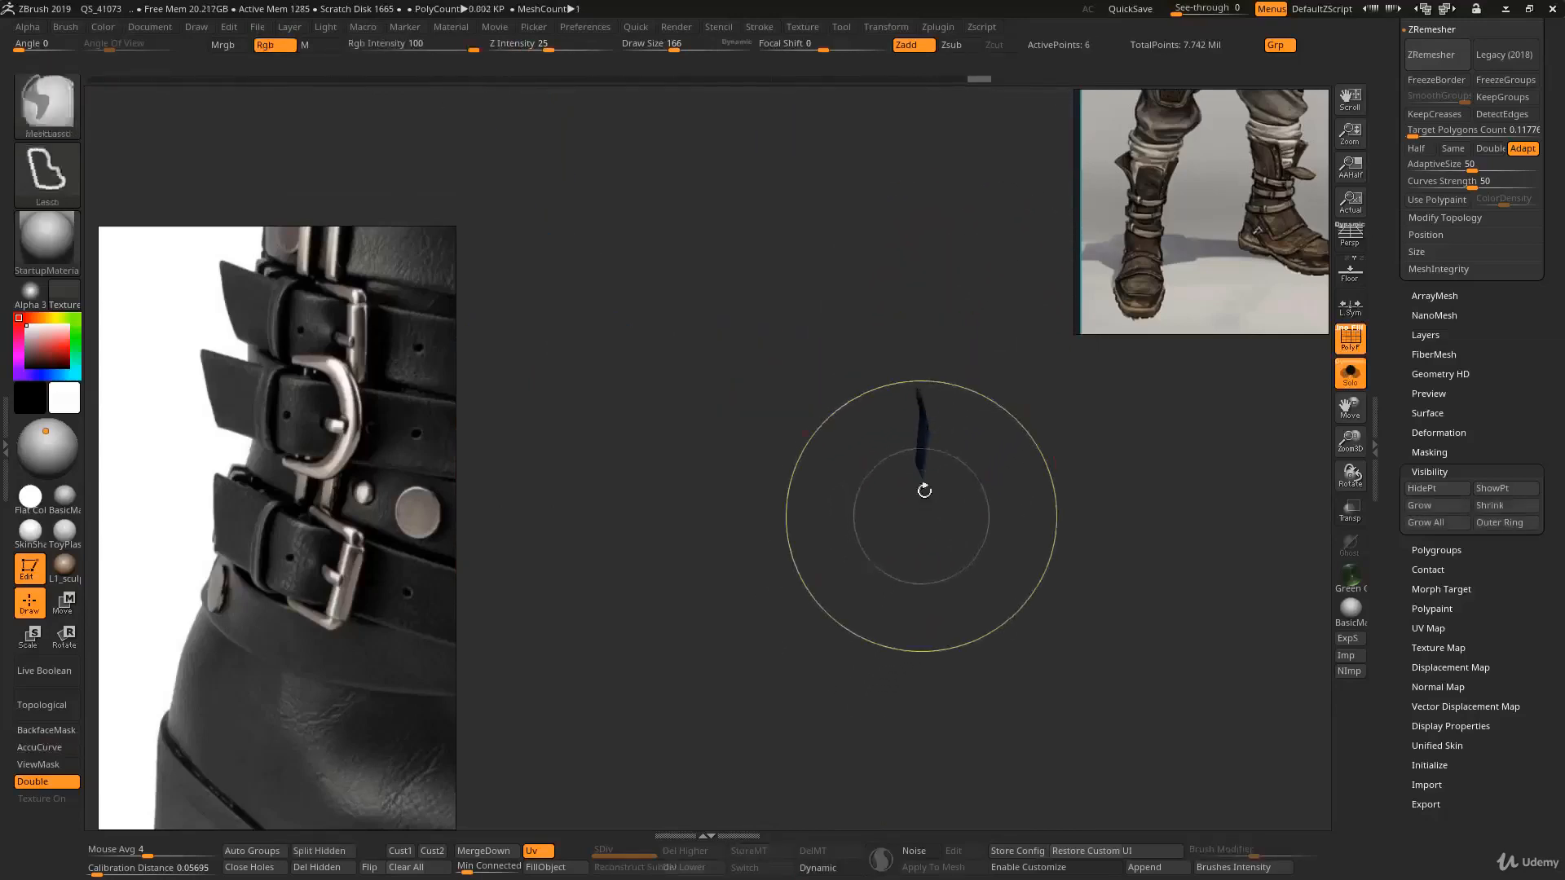
mouse_move(924, 490)
right_down()
mouse_move(970, 492)
mouse_move(893, 484)
mouse_move(896, 456)
right_up()
ctrl+shift+click(981, 522)
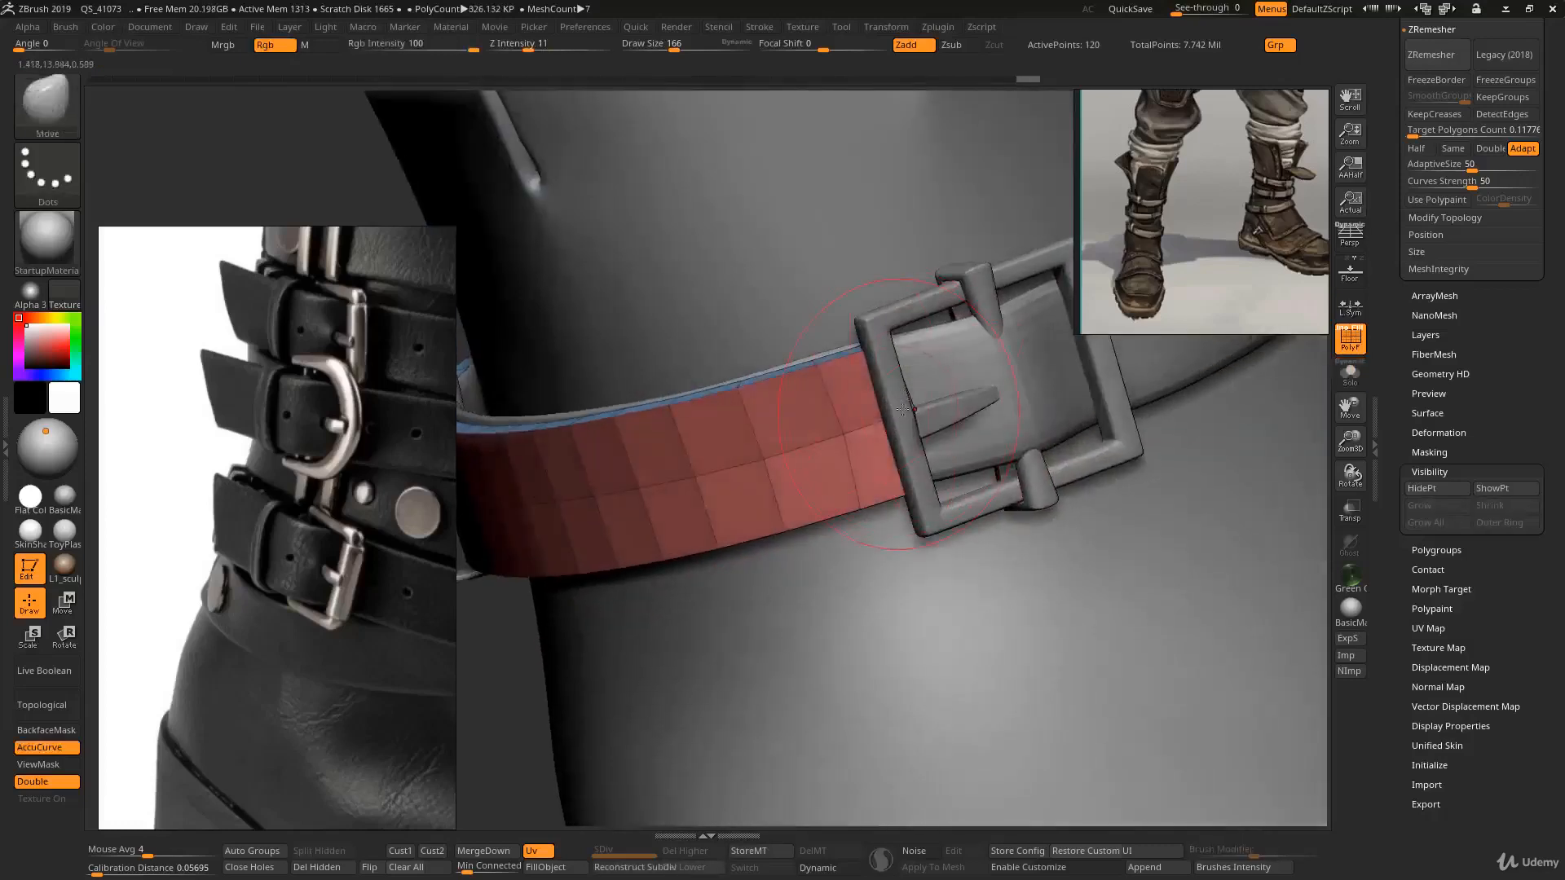
- Review how the buckle, keeper and straps sit around the ankle from several angles
right_drag(903, 409, 913, 269)
key(d)
key(shift+f)
right_drag(799, 375, 857, 379)
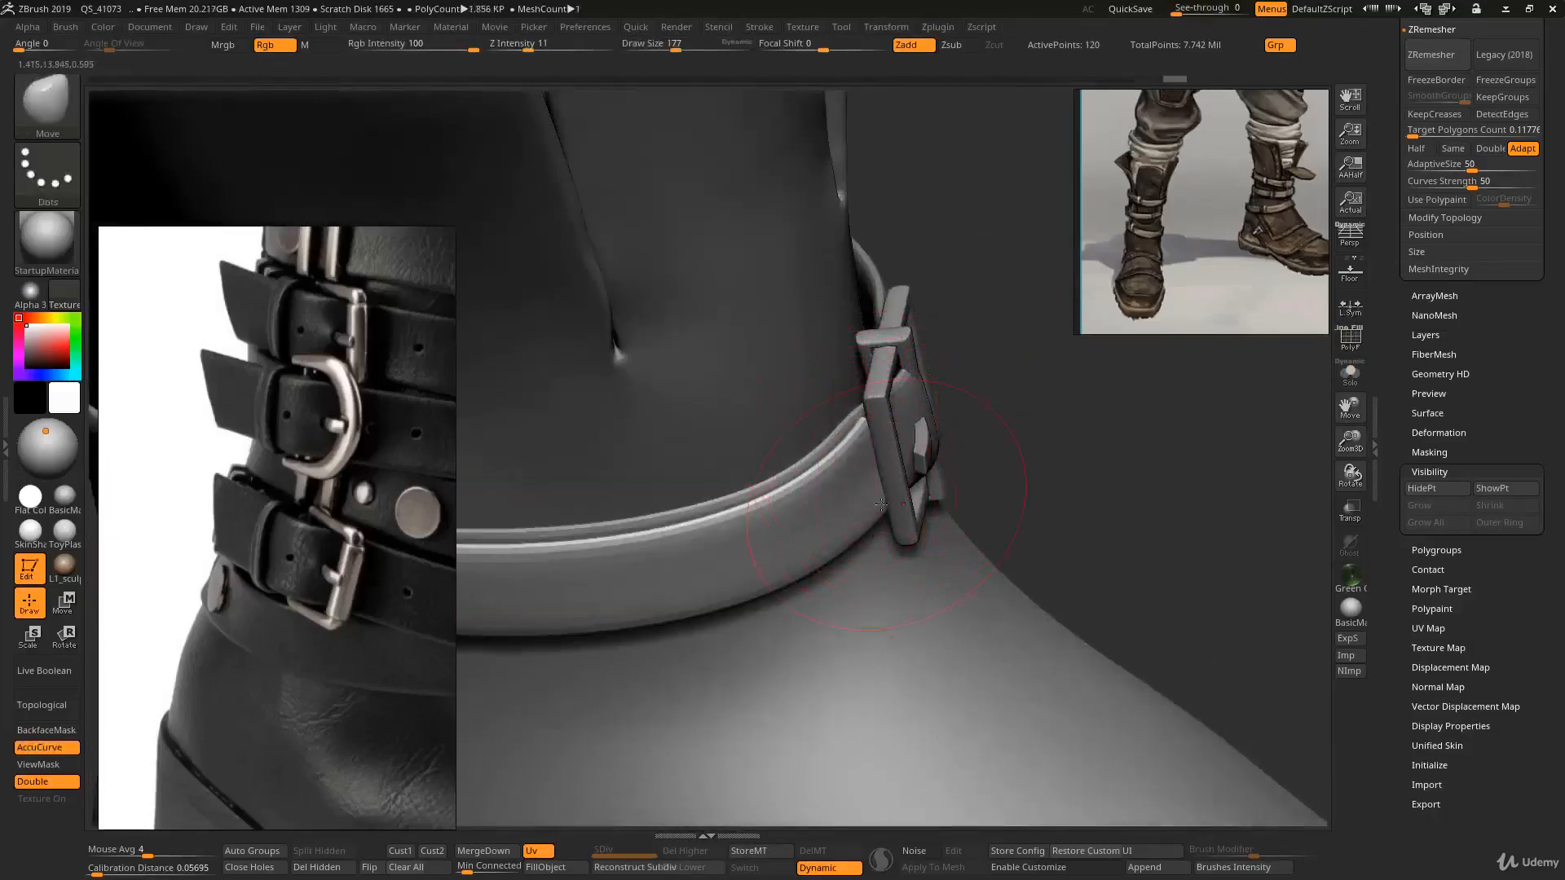
right_drag(894, 426, 839, 454)
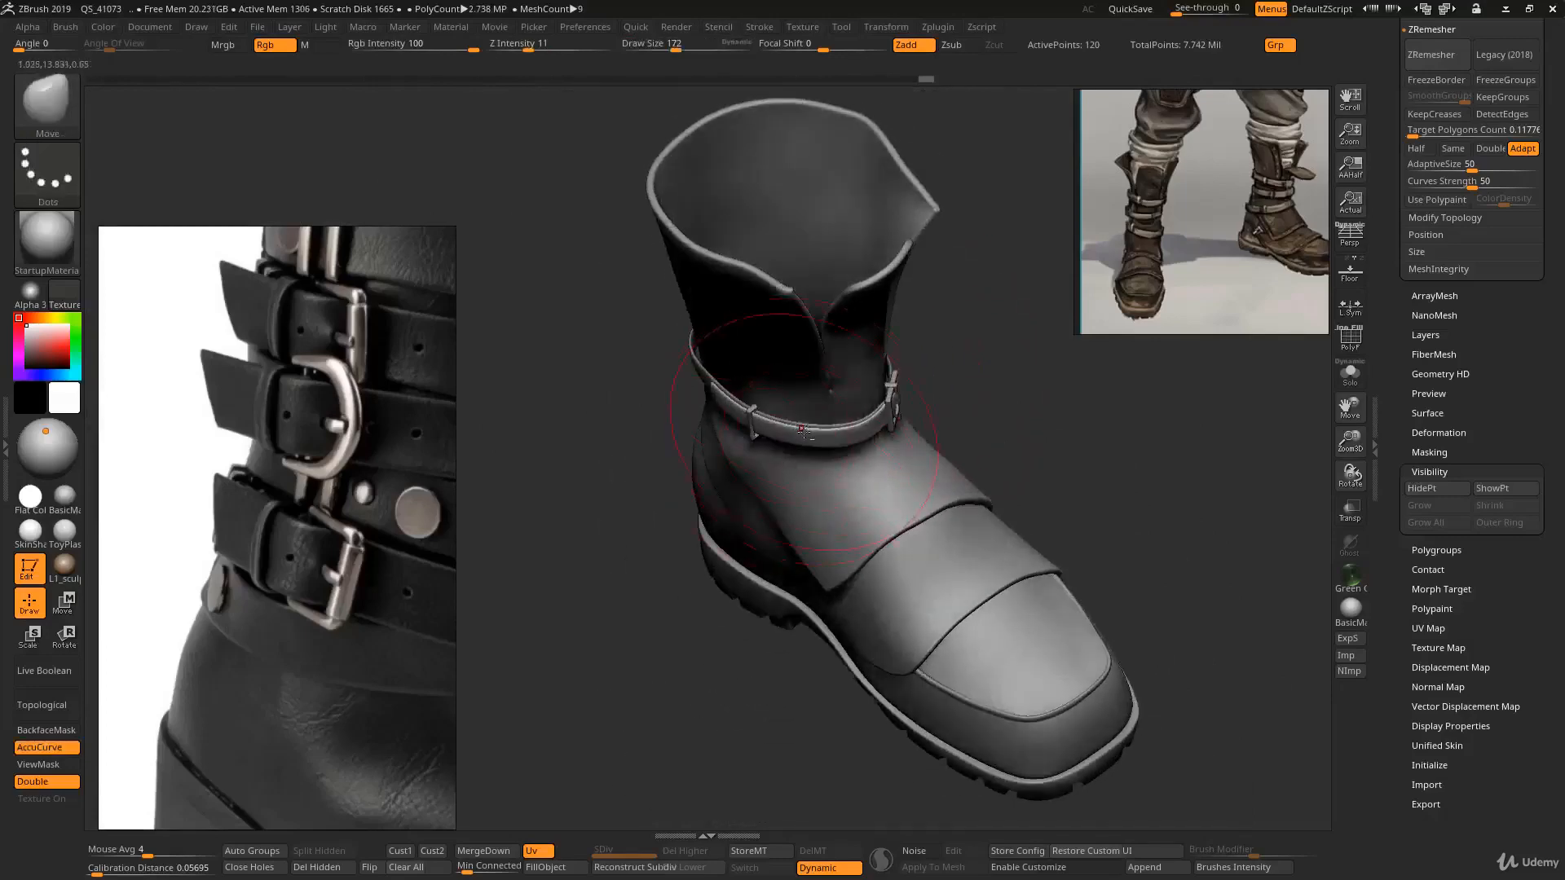
right_drag(780, 387, 800, 464)
key(s)
drag(797, 462, 807, 462)
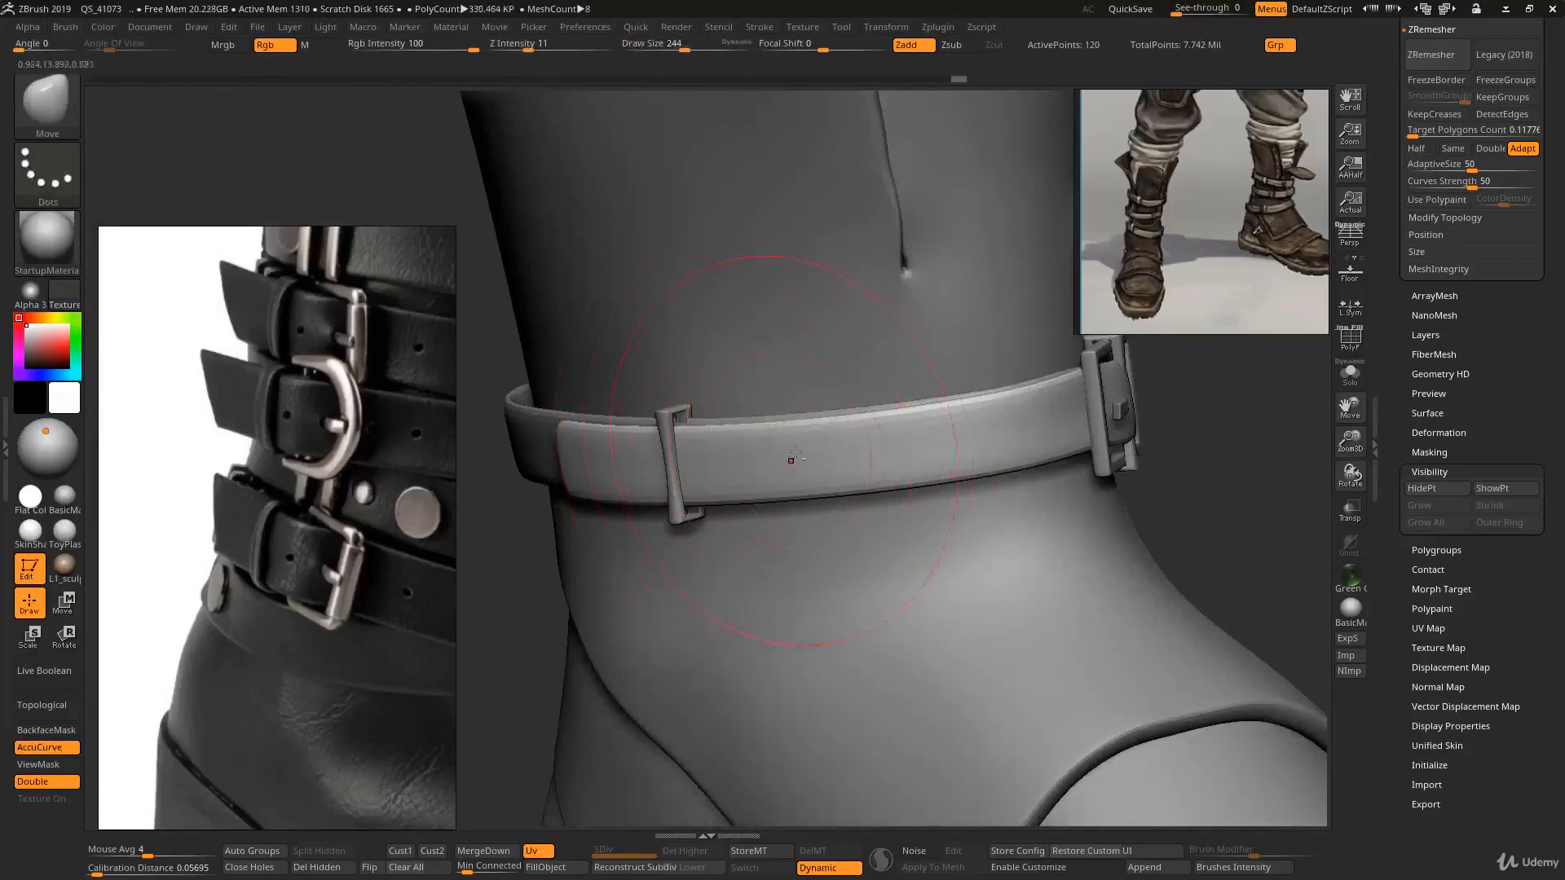
mouse_move(915, 481)
ctrl+right_down()
mouse_move(1029, 367)
mouse_move(949, 383)
mouse_move(917, 482)
mouse_move(951, 500)
ctrl+right_up()
key(s)
drag(954, 499, 941, 499)
alt+right_drag(951, 498, 984, 564)
key(shift+f)
key(shift+d)
mouse_move(984, 564)
alt+right_down()
mouse_move(909, 460)
mouse_move(937, 391)
mouse_move(896, 371)
alt+right_up()
- Insert supporting edge loops near the top and bottom edges of the long strap with ZModeler
key(b)
key(z)
key(m)
click(902, 329)
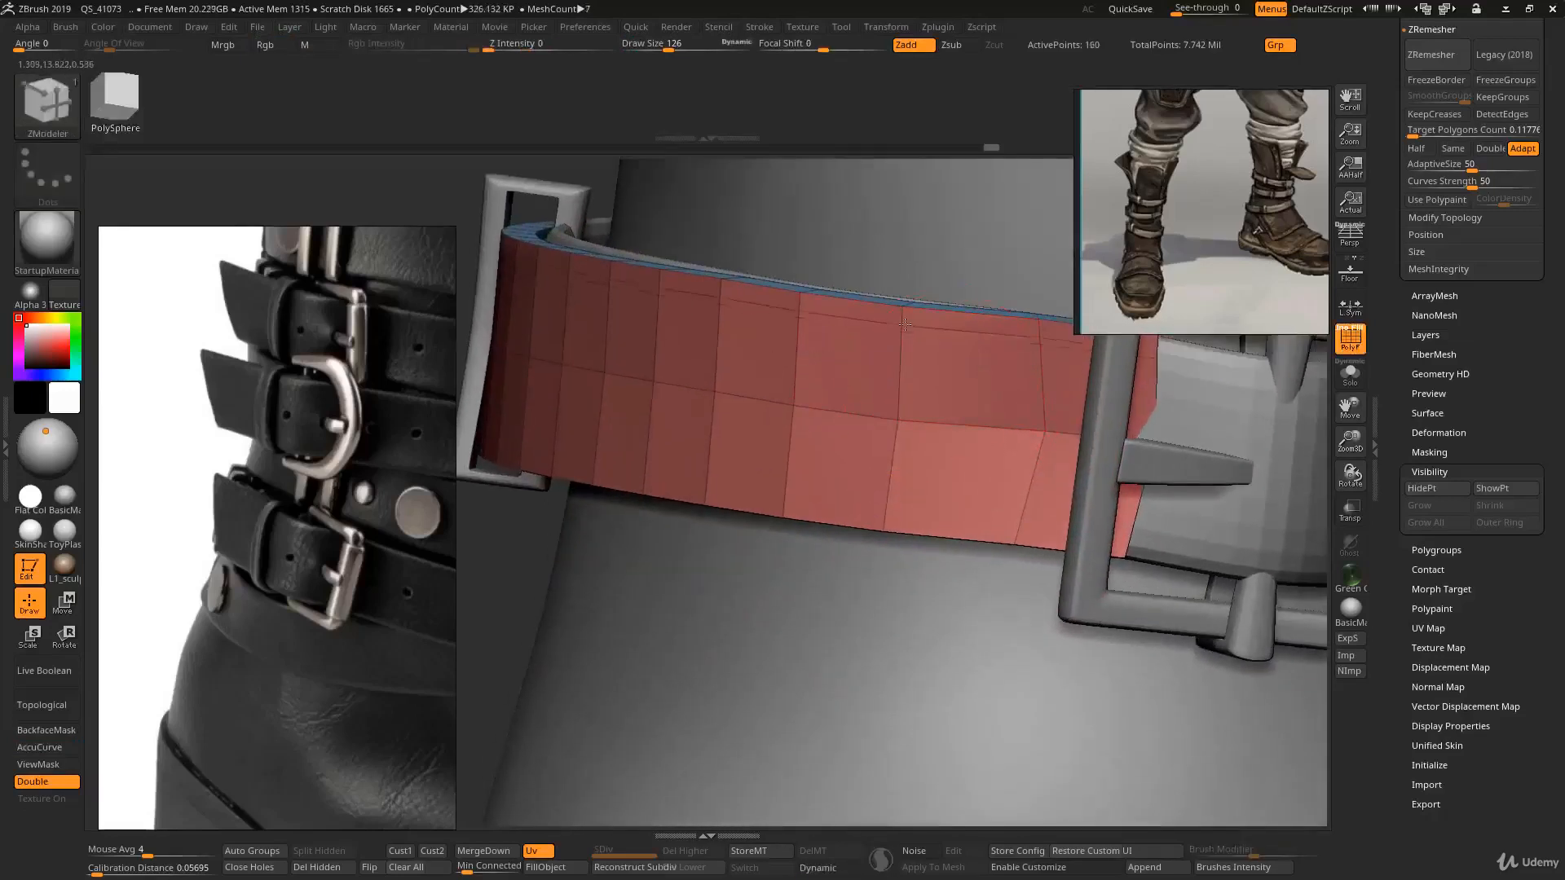
click(901, 343)
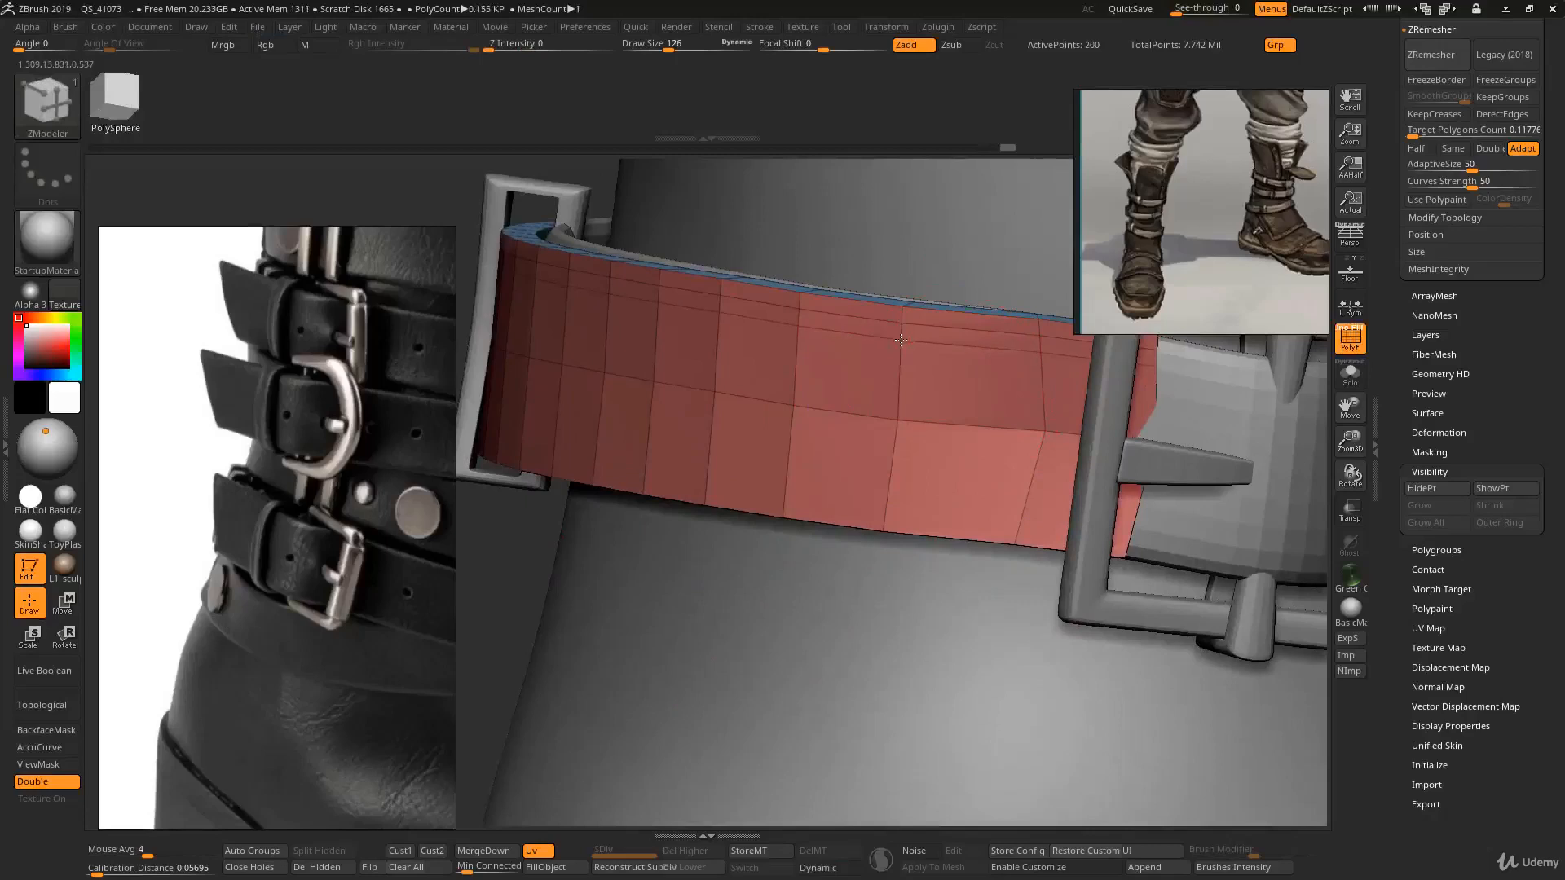
click(899, 371)
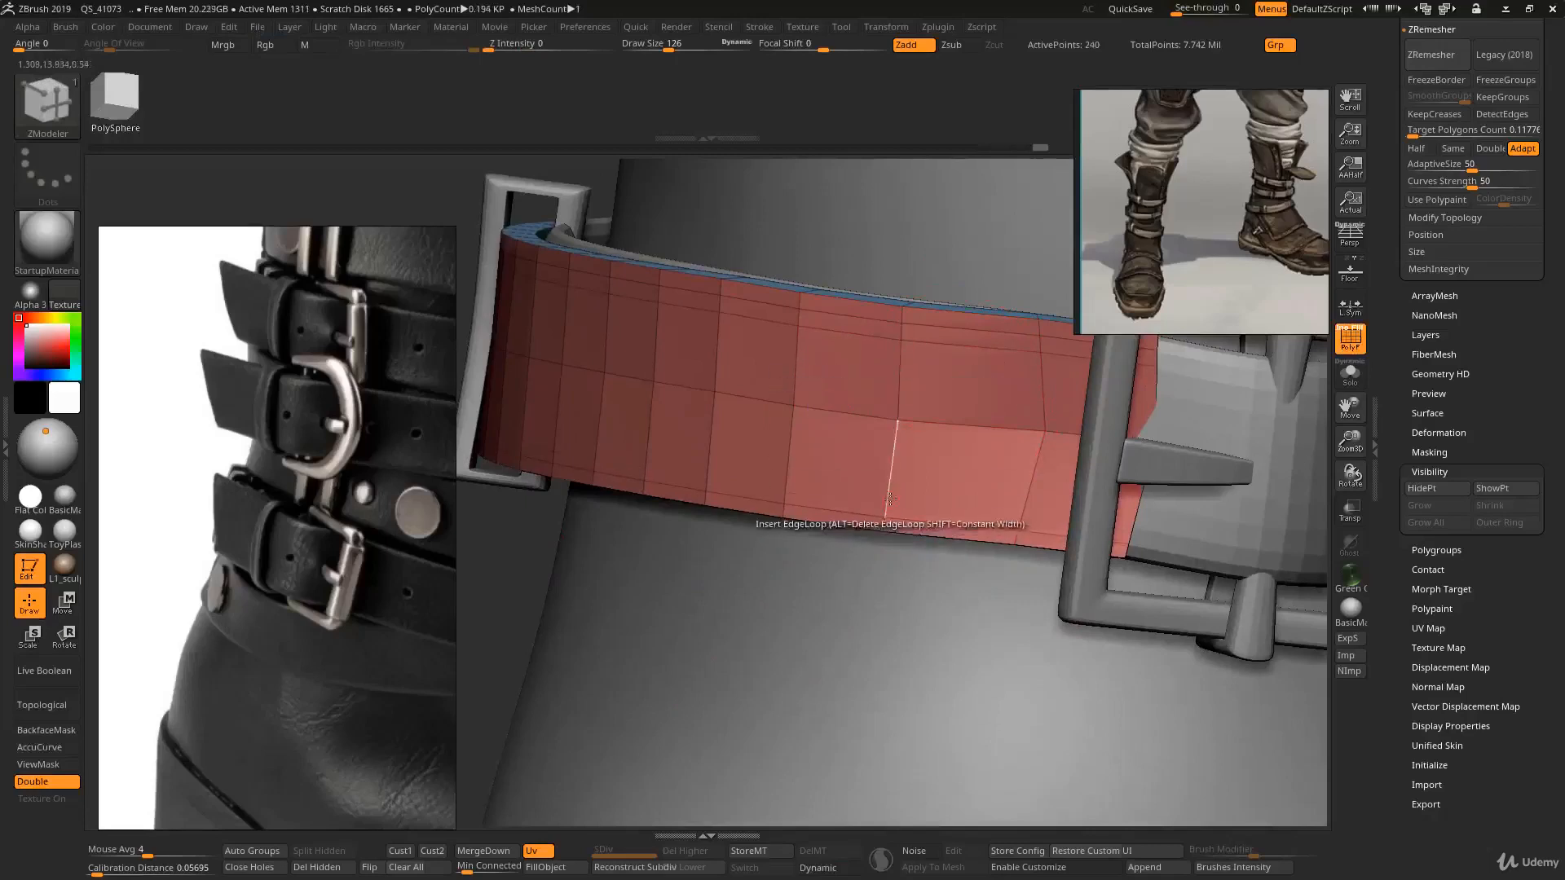
click(890, 499)
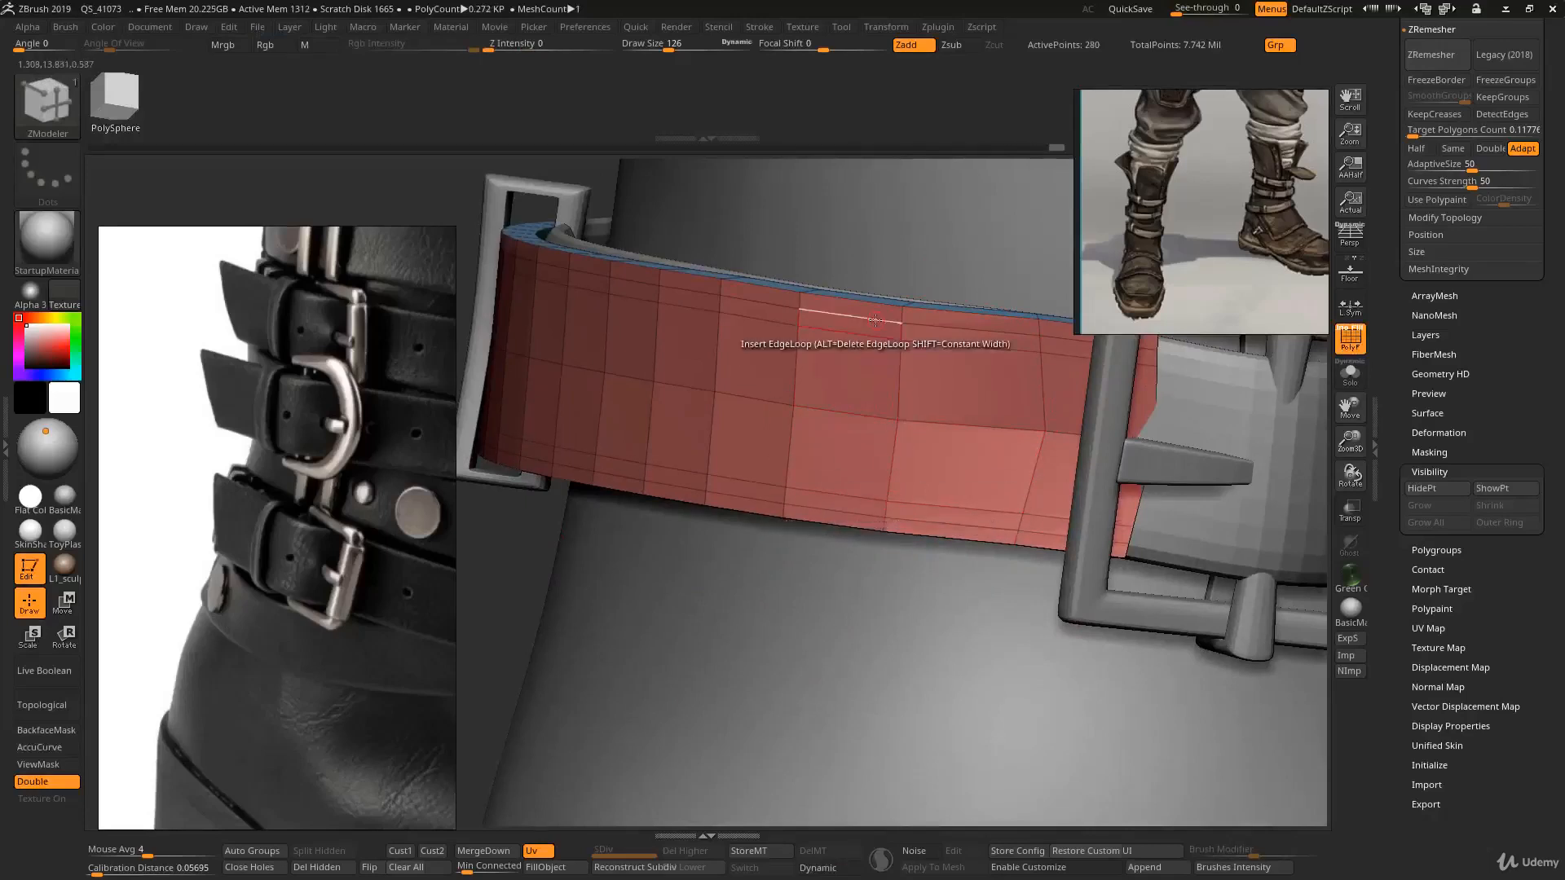
- Scale a complete edge loop on the long strap with ZModeler to tighten its border
key(space)
click(947, 338)
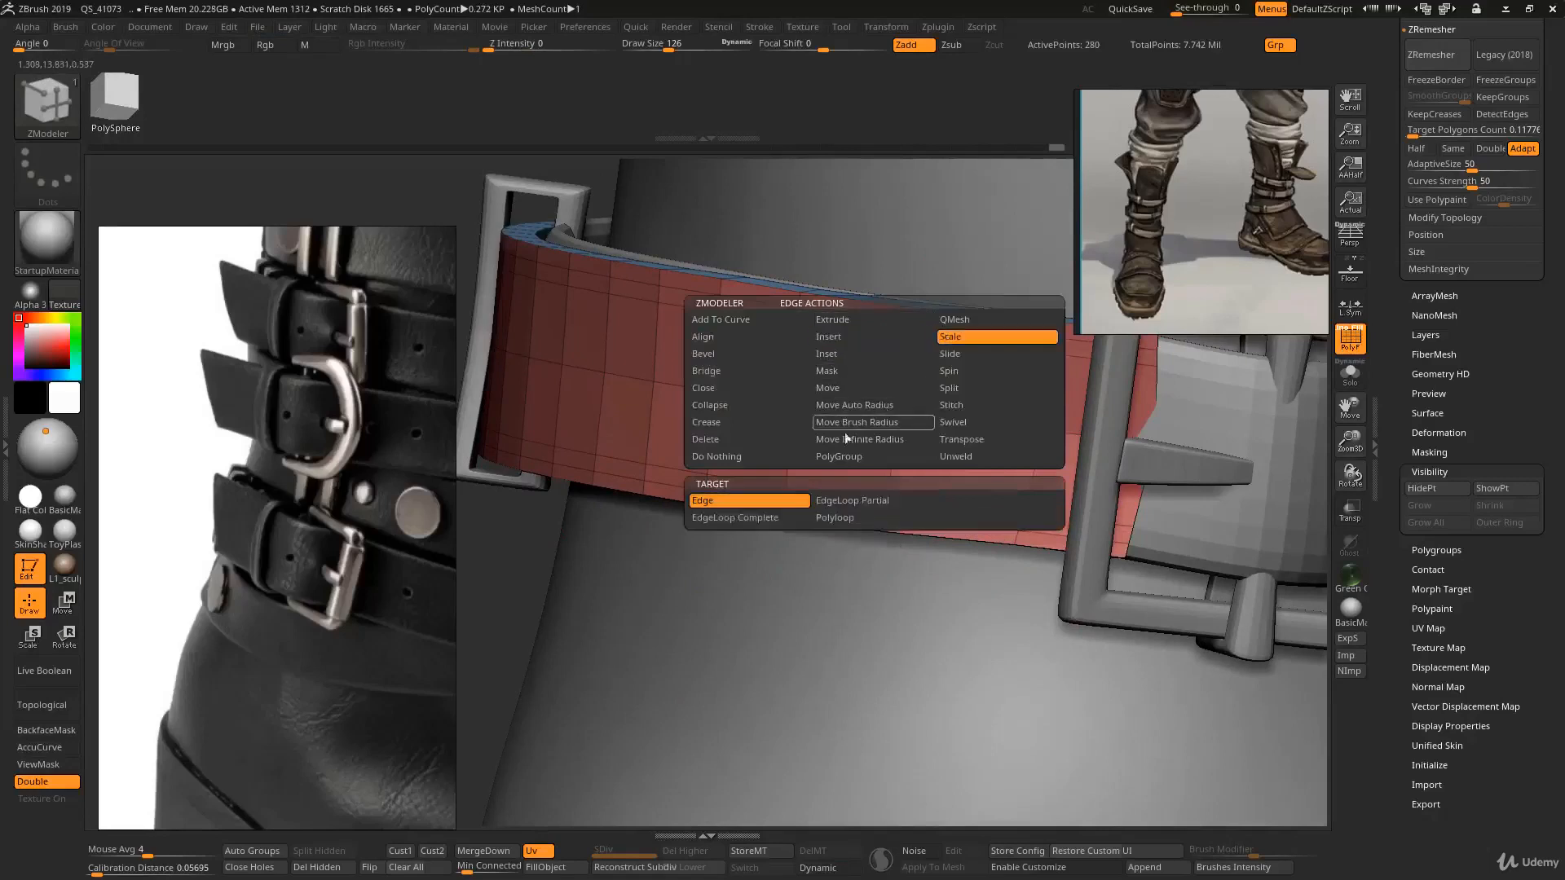
click(773, 519)
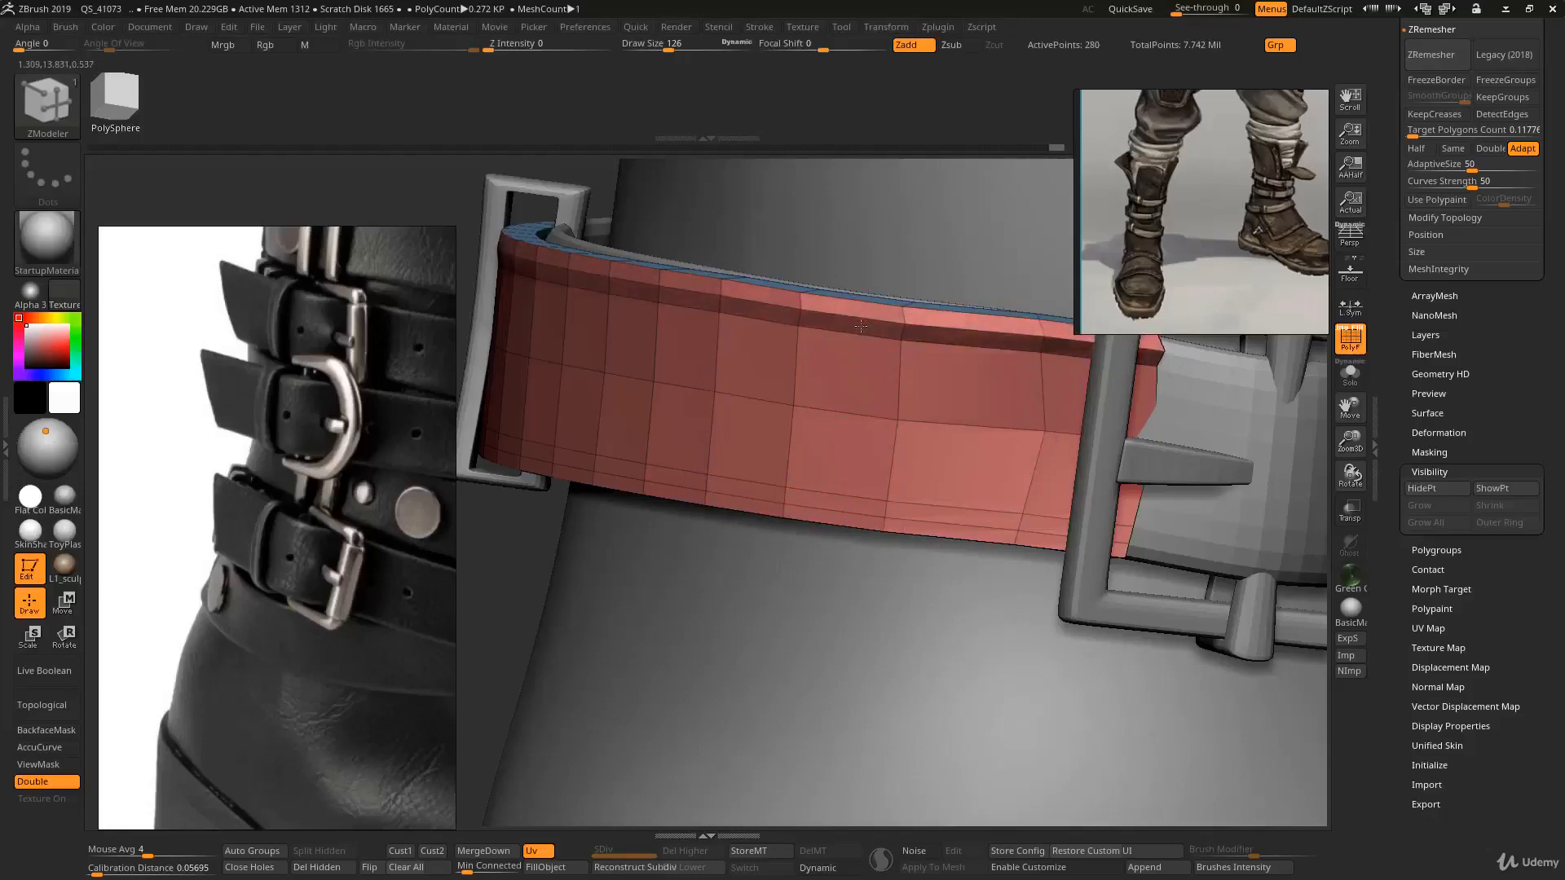
drag(835, 511, 832, 505)
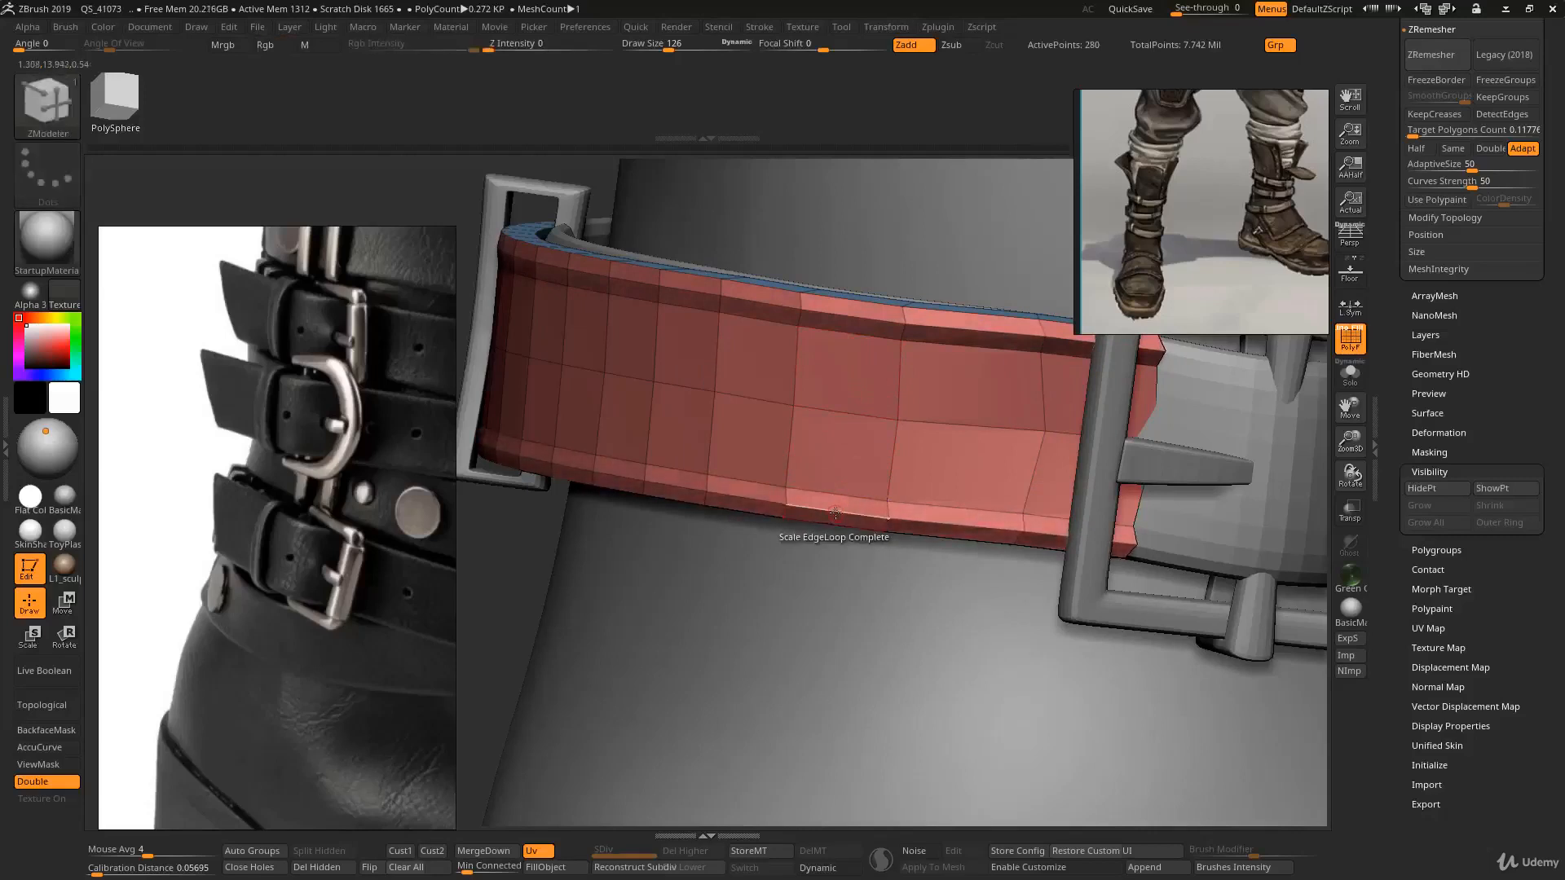
ctrl+right_drag(898, 553, 978, 464)
alt+right_drag(570, 424, 929, 566)
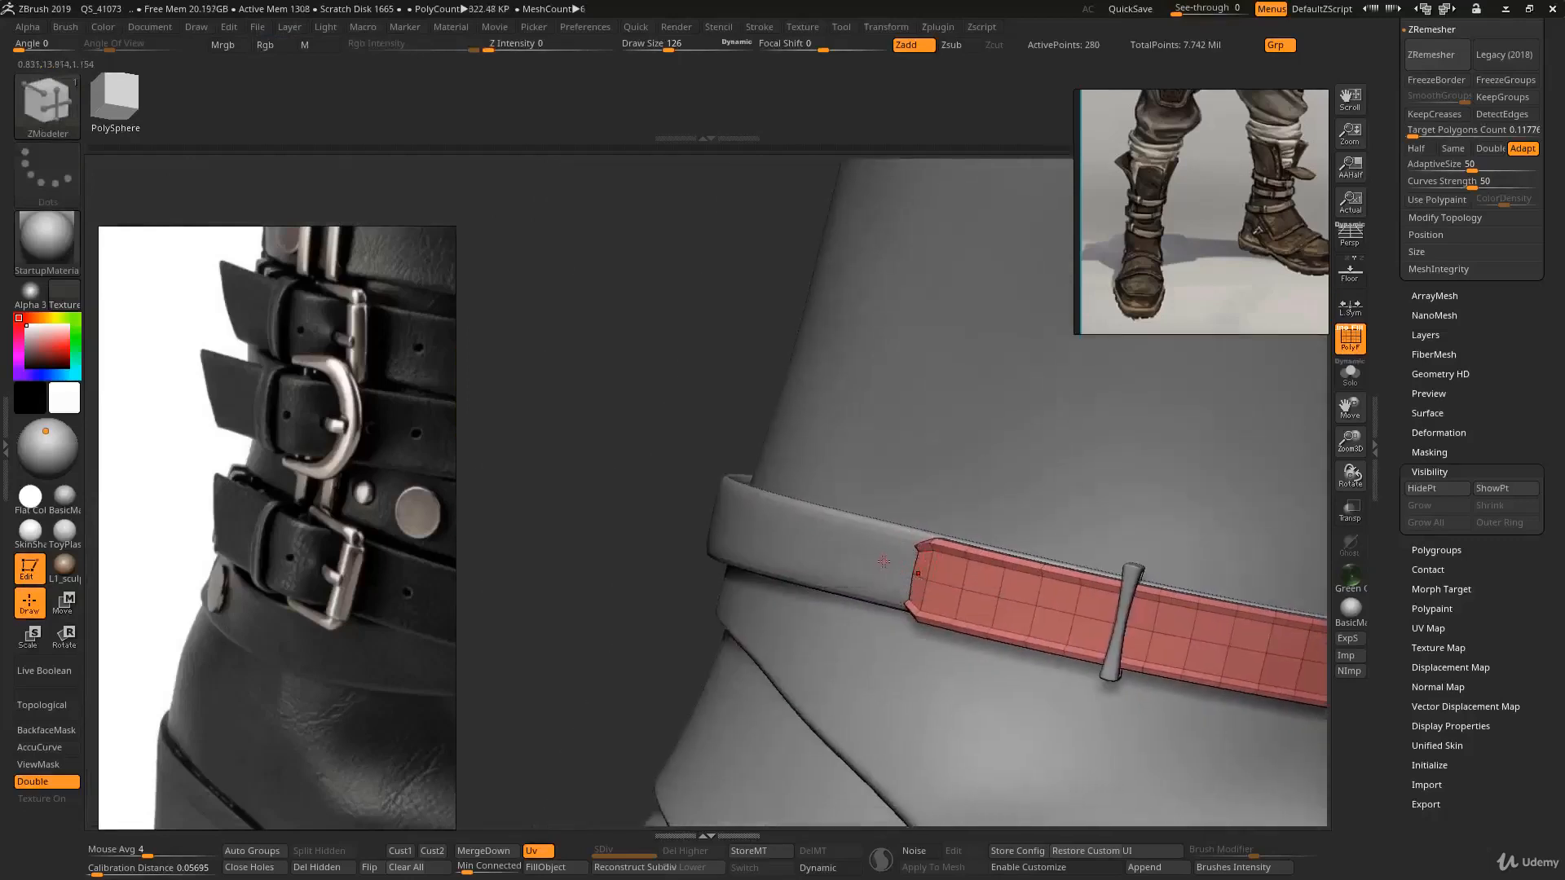
- Select the short strap, turn off dynamic subdivision, and insert edge loops near its top and bottom edges
alt+click(882, 540)
key(shift+d)
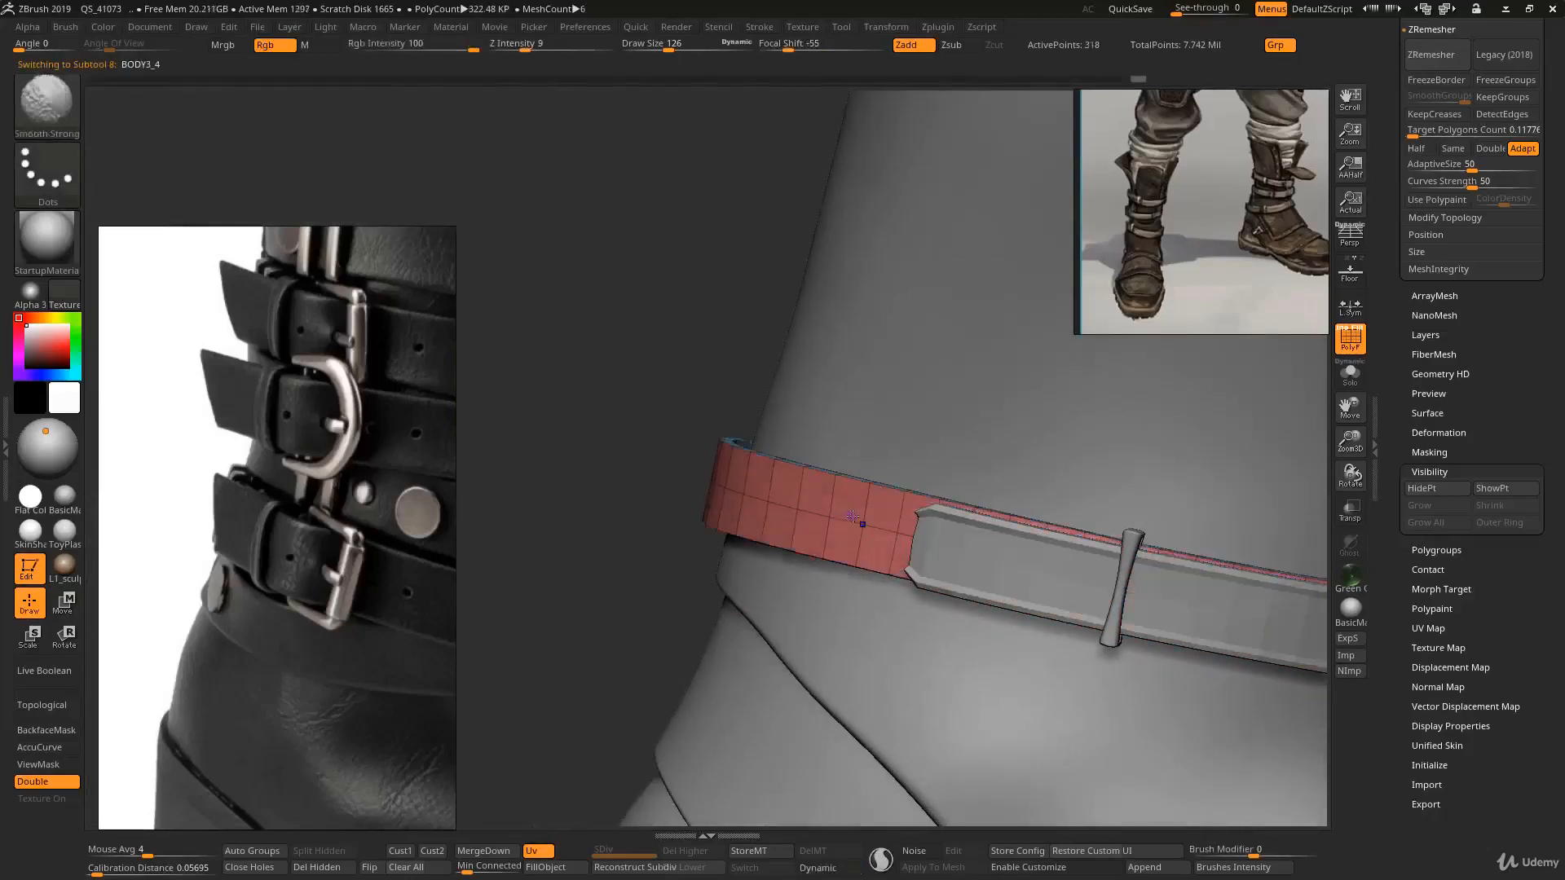
ctrl+right_drag(840, 507, 856, 570)
right_drag(856, 571, 882, 544)
key(b)
key(z)
key(m)
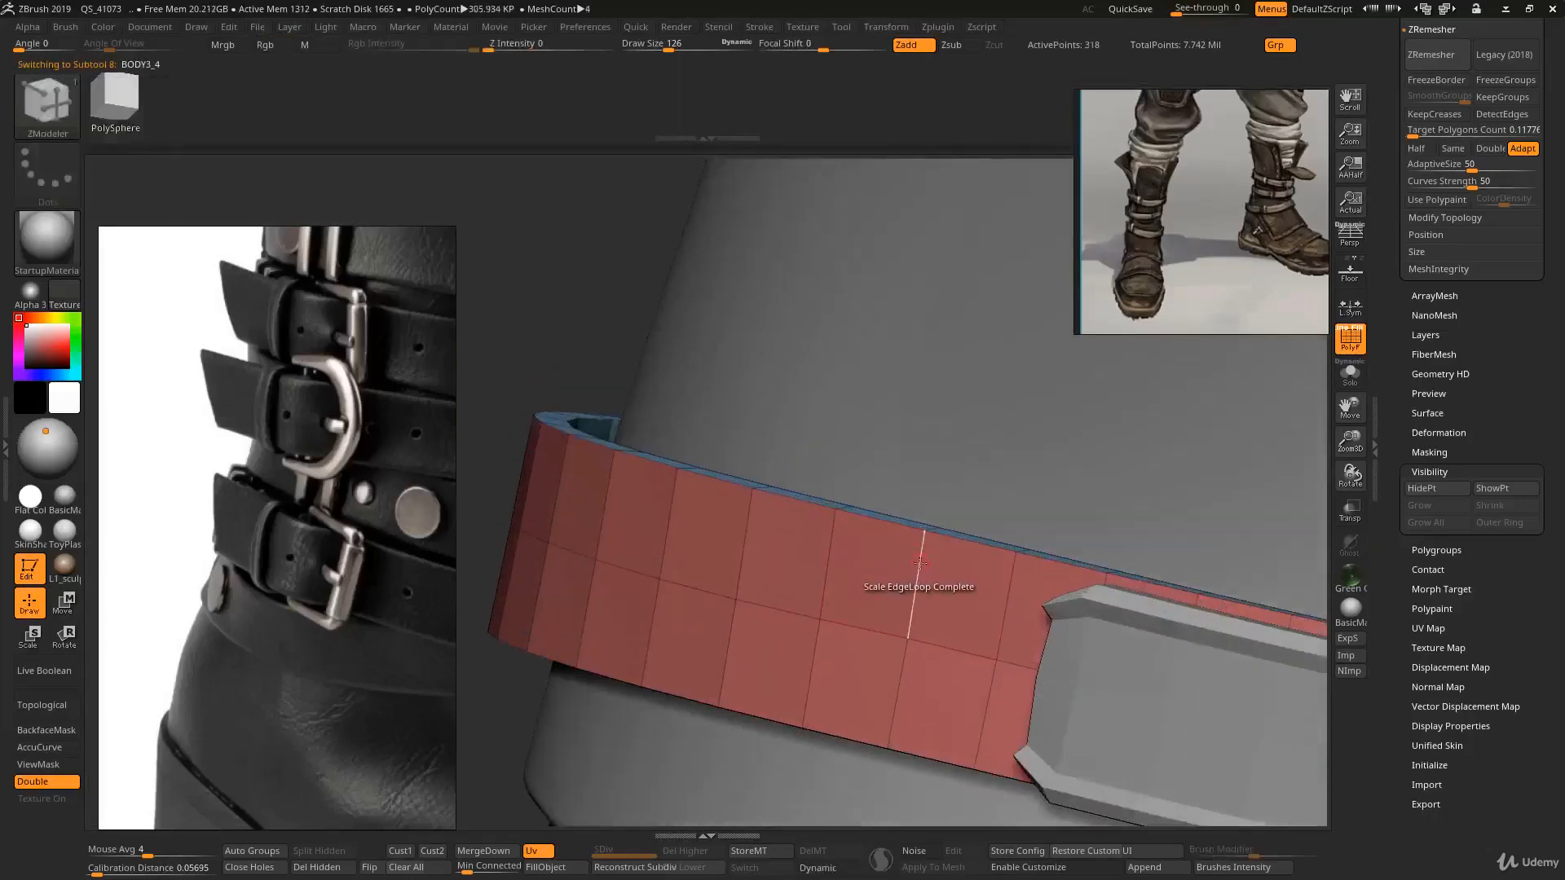
key(space)
click(872, 449)
click(917, 561)
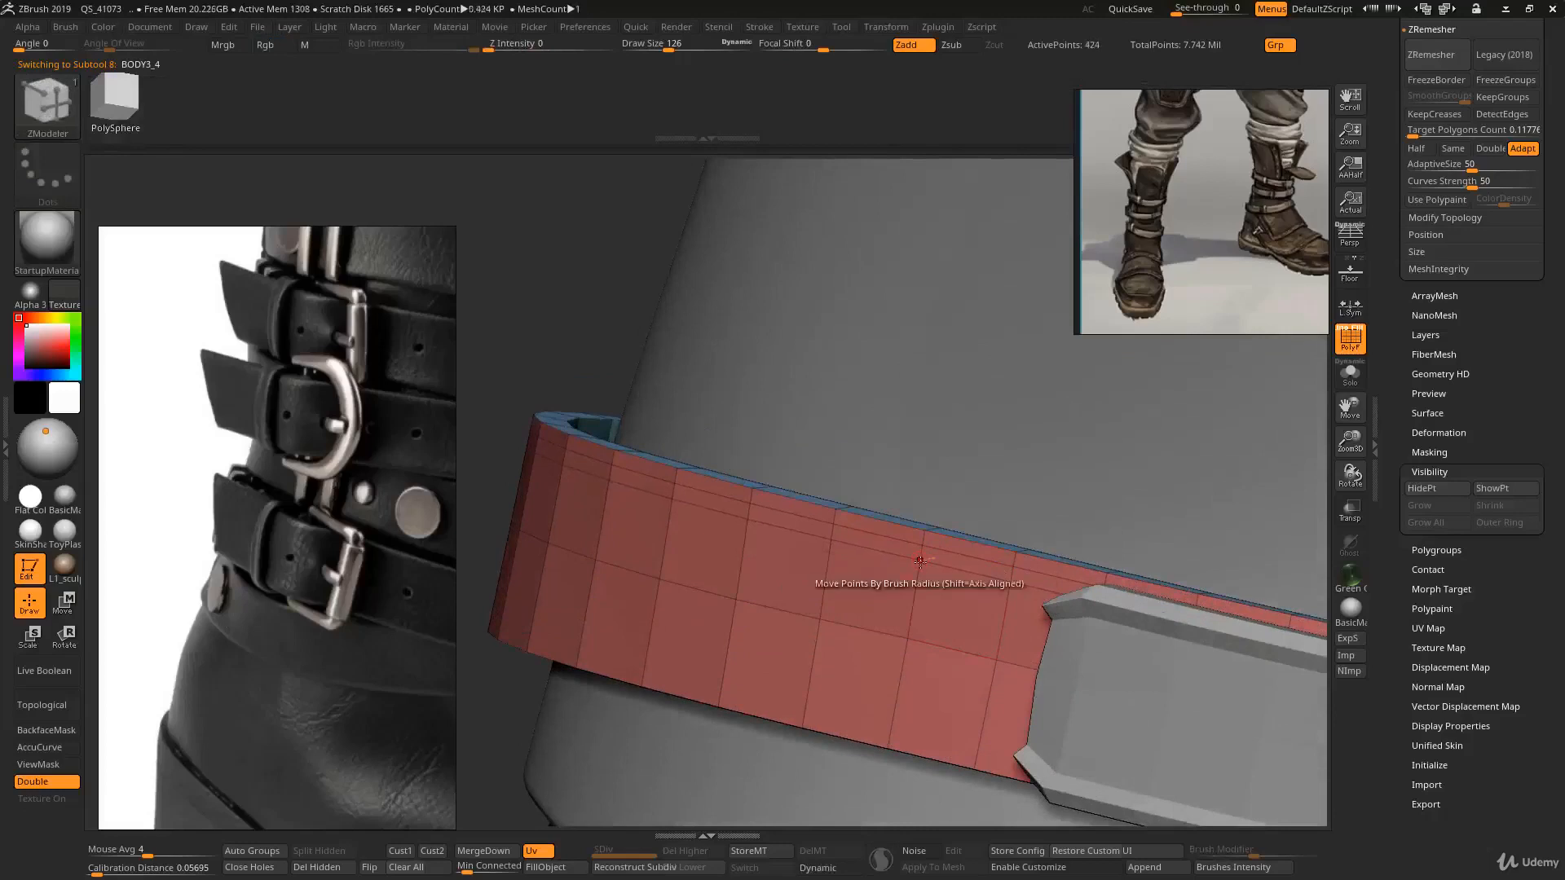
click(891, 733)
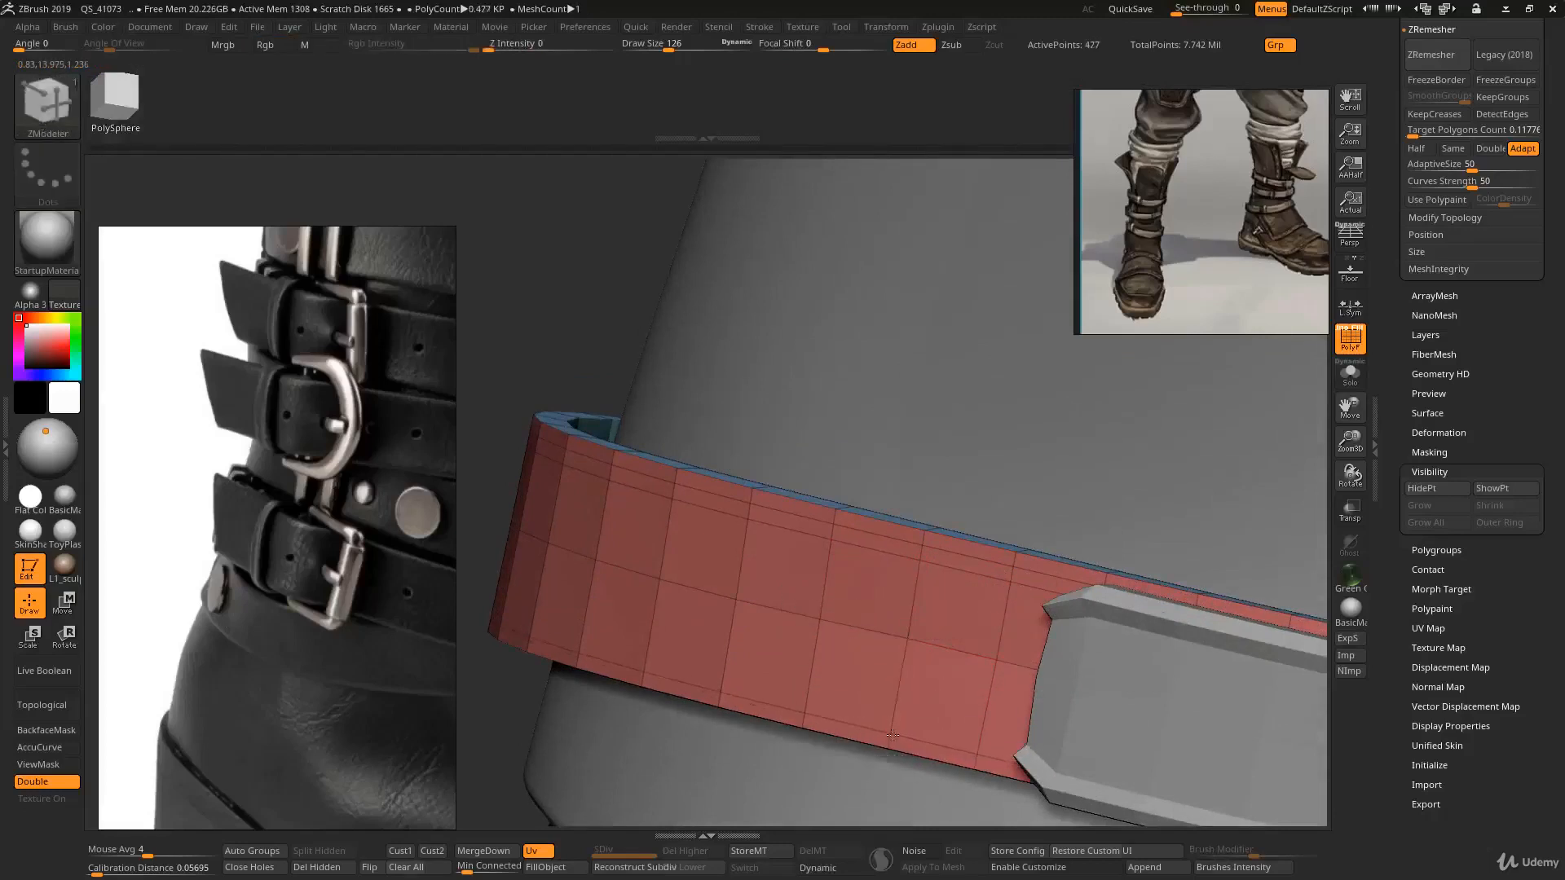
click(894, 723)
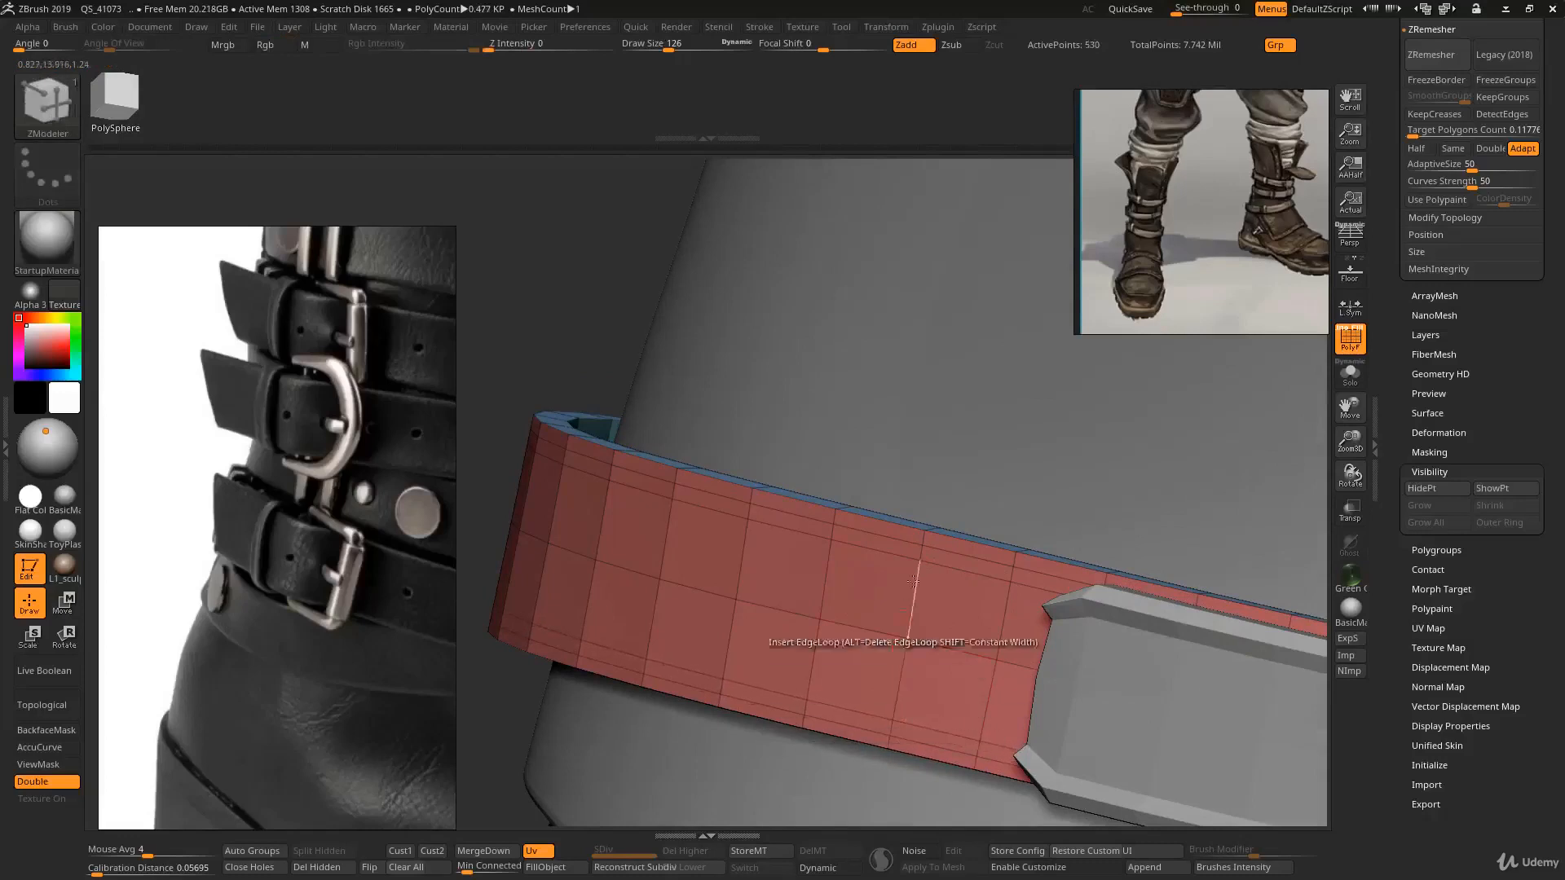
- Scale the new edge loops on the short strap with ZModeler, then preview it with dynamic subdivision
key(space)
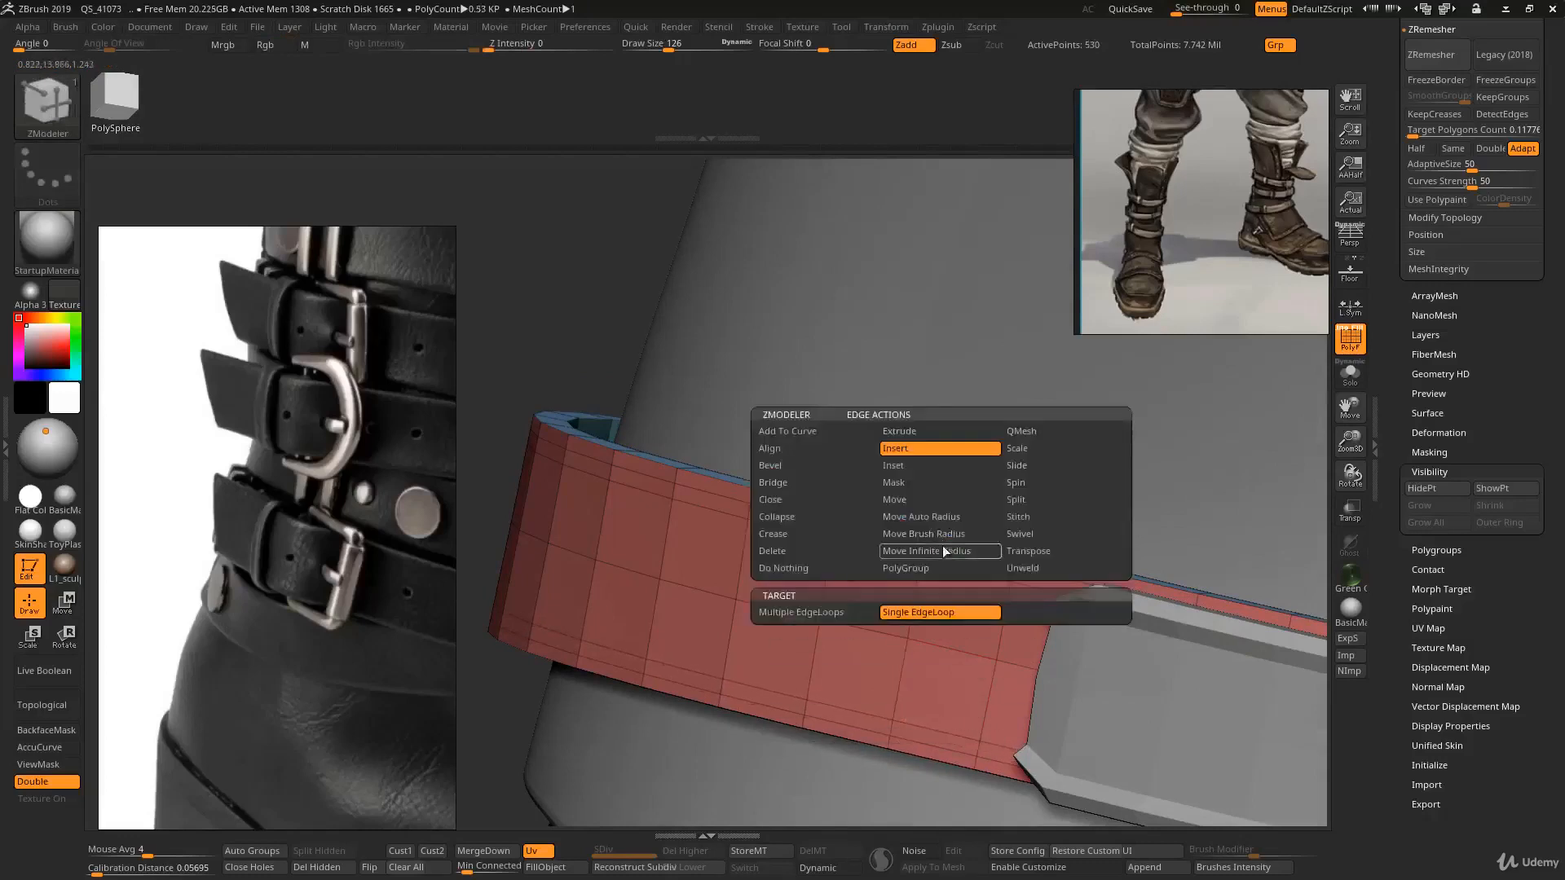
click(1015, 449)
click(866, 631)
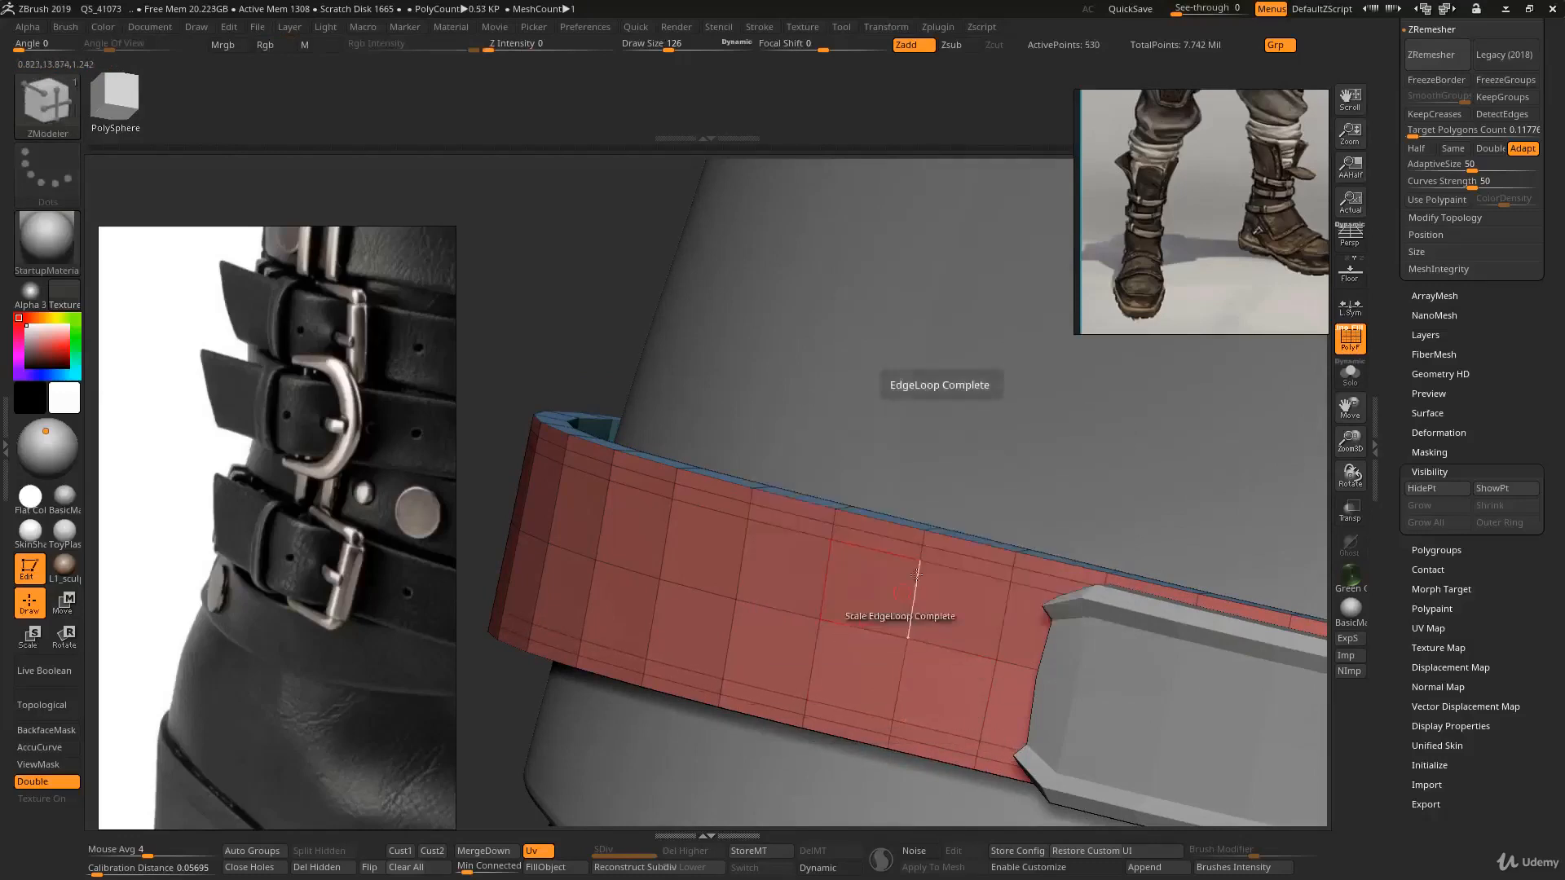
drag(936, 550, 935, 553)
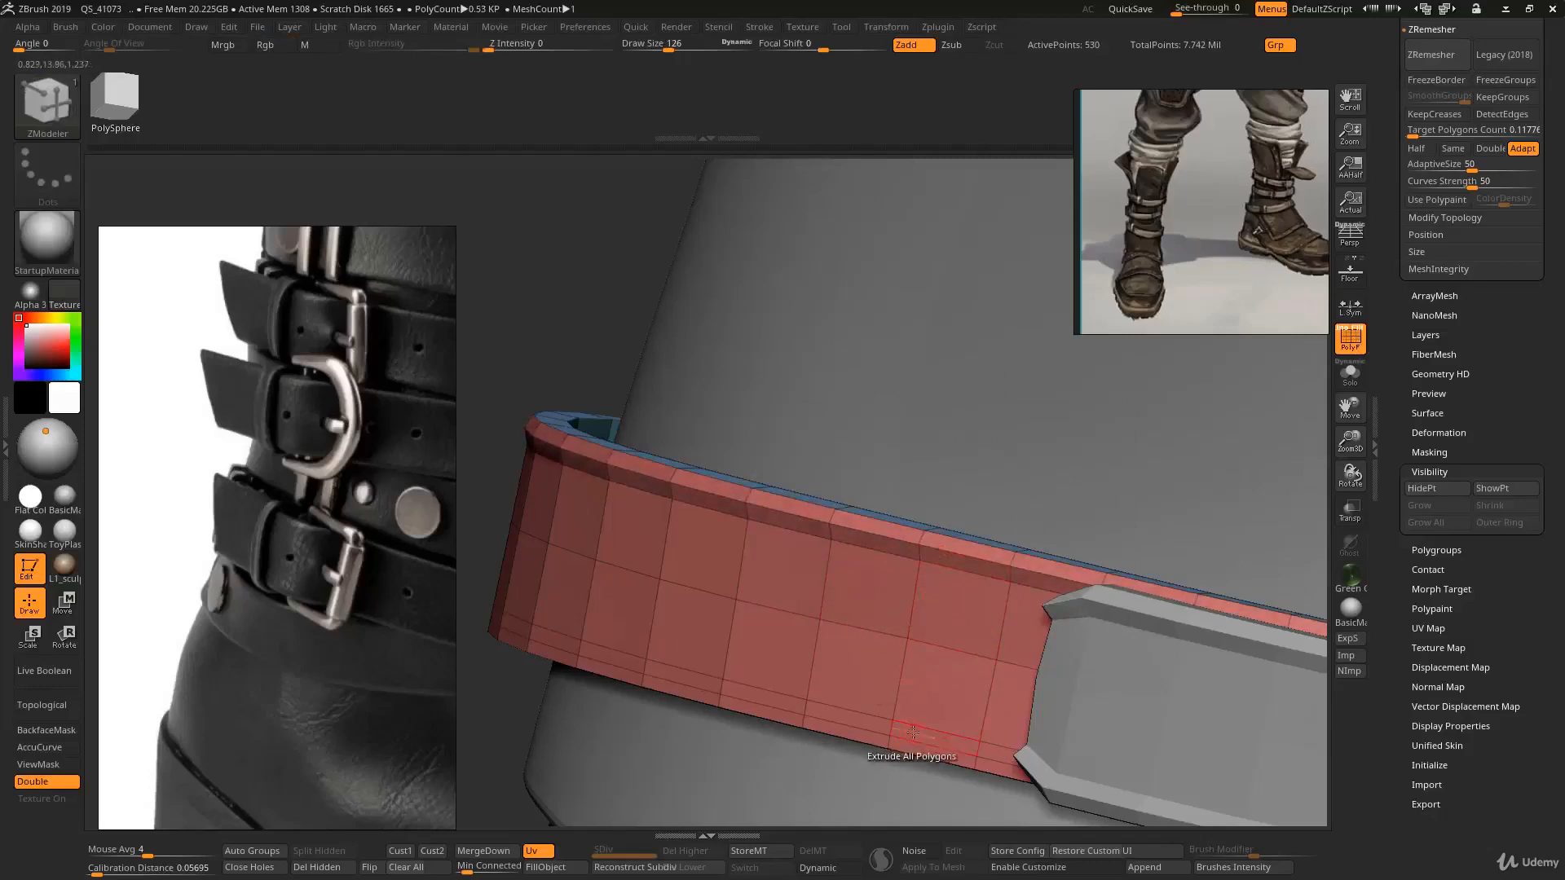
drag(913, 738, 915, 738)
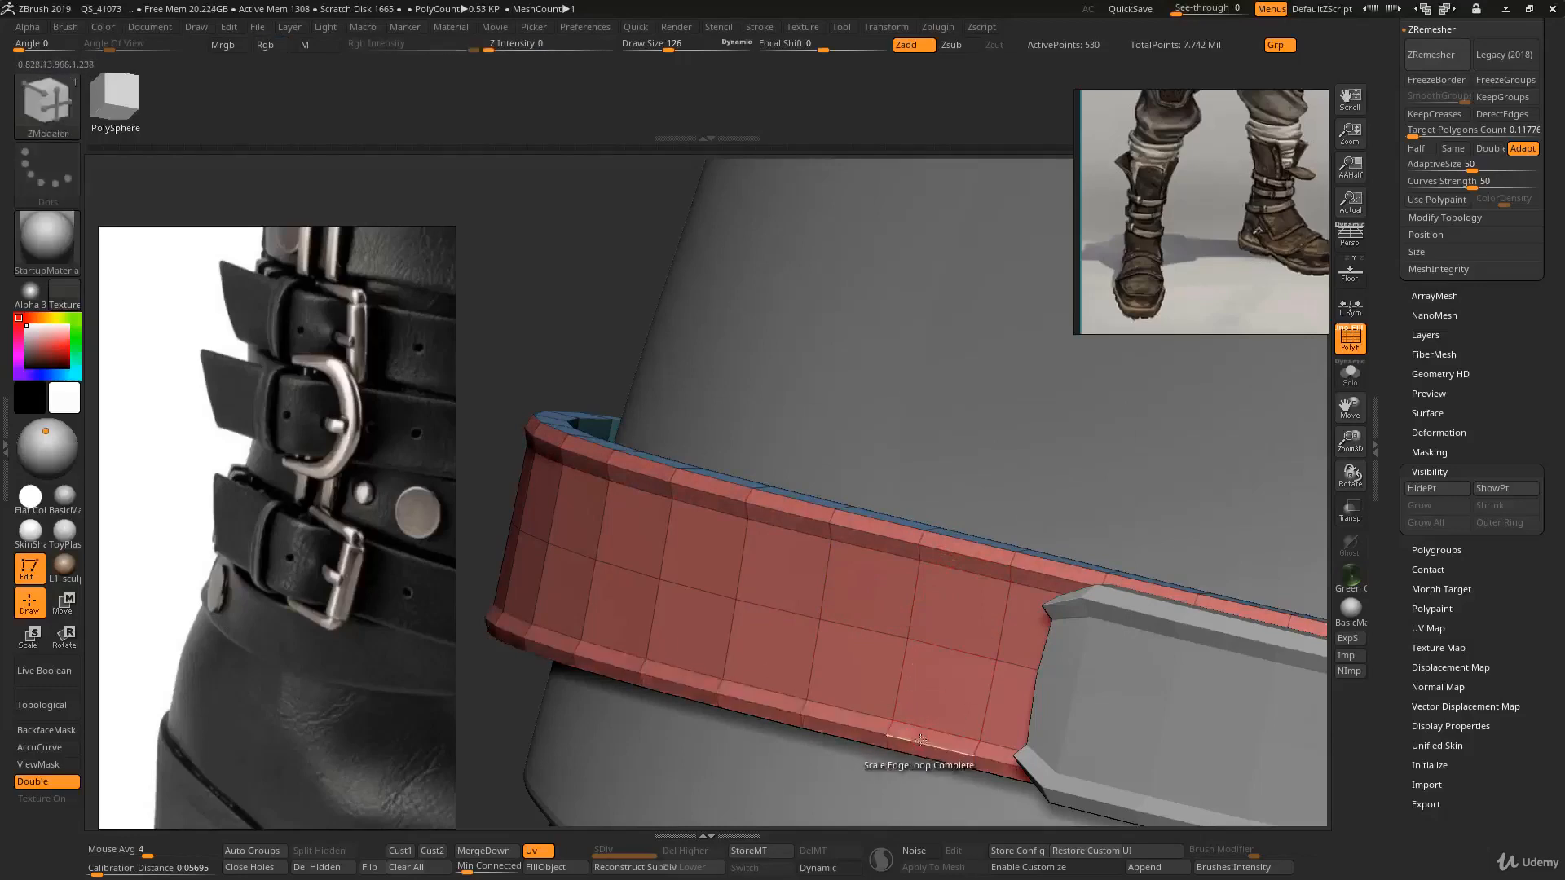
mouse_move(915, 737)
ctrl+right_down()
mouse_move(839, 562)
mouse_move(940, 529)
mouse_move(889, 446)
mouse_move(959, 447)
mouse_move(803, 514)
mouse_move(813, 483)
ctrl+right_up()
key(shift+f)
key(d)
- Select the strap end piece and insert an edge loop near its pointed tip with ZModeler
key(b)
key(s)
key(t)
alt+click(942, 503)
key(shift)
key(shift+f)
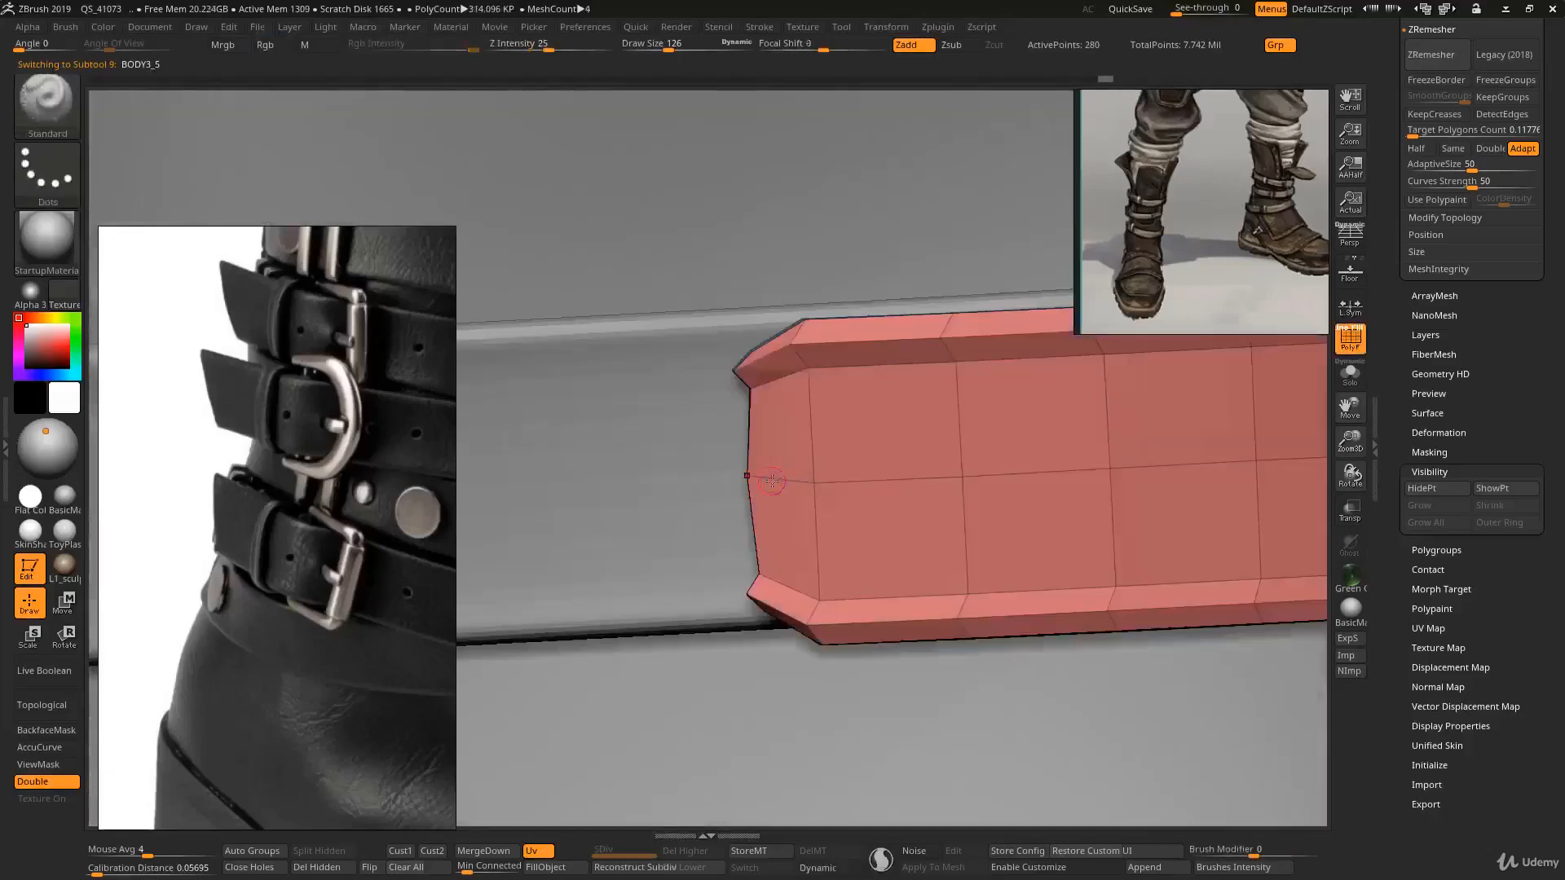
key(b)
key(z)
key(m)
key(space)
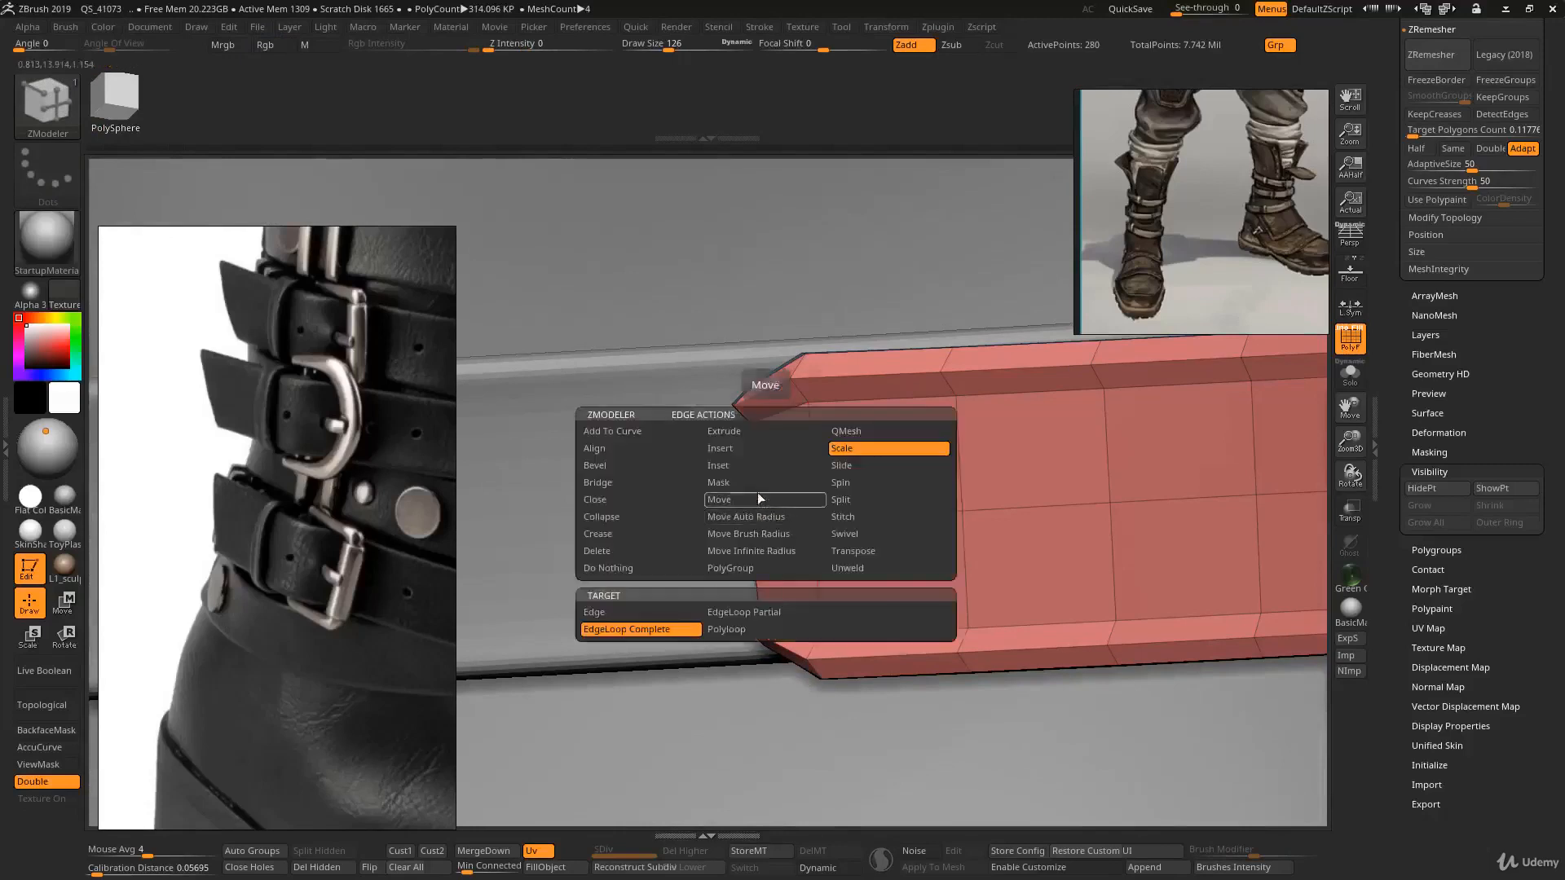
click(759, 448)
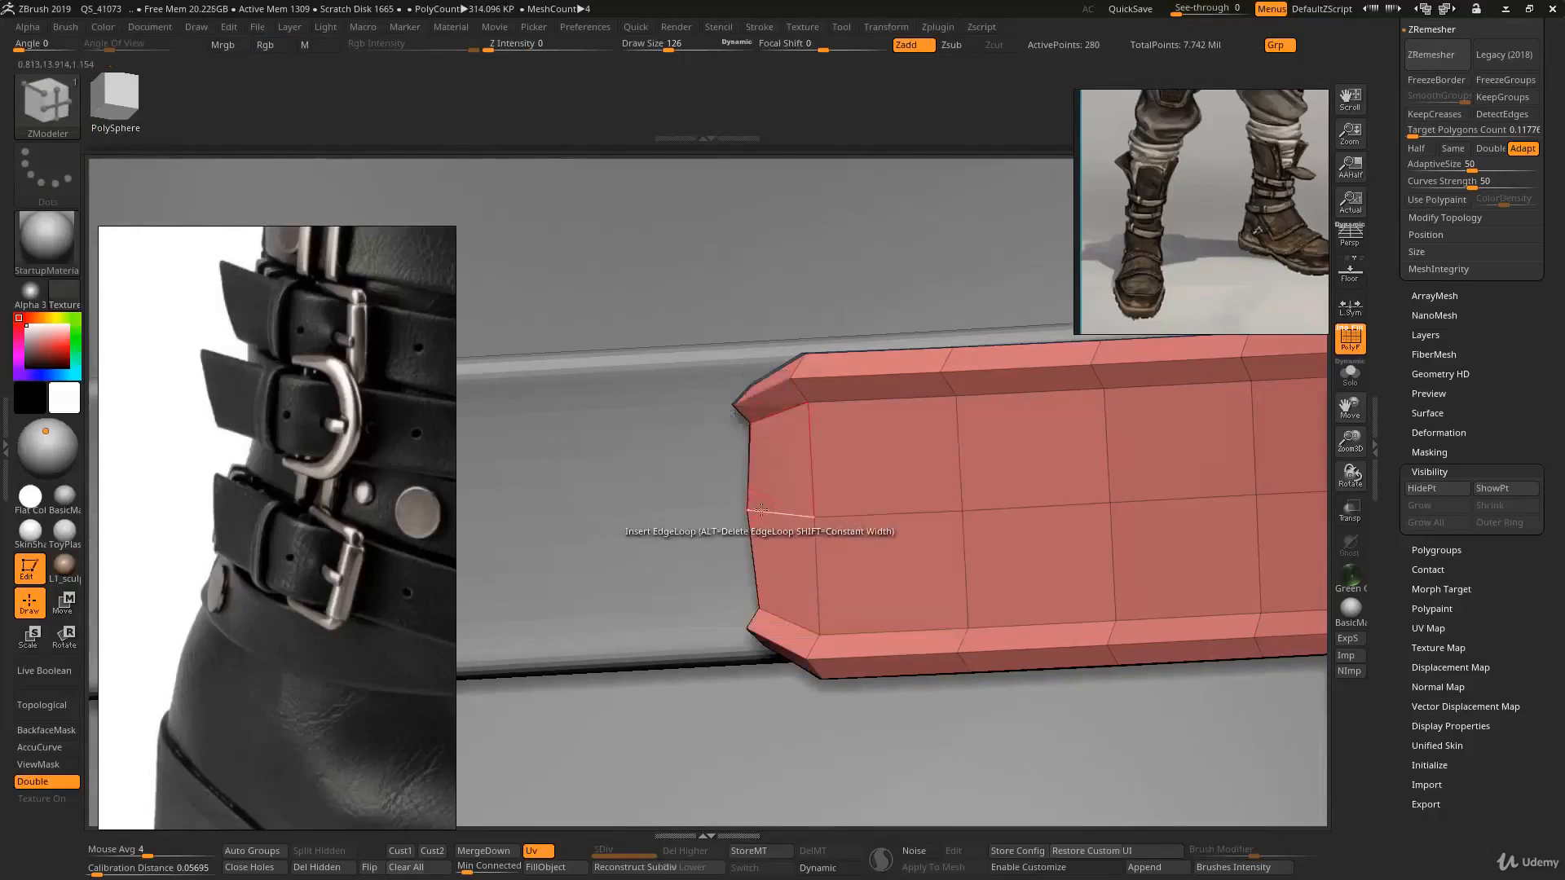
click(761, 514)
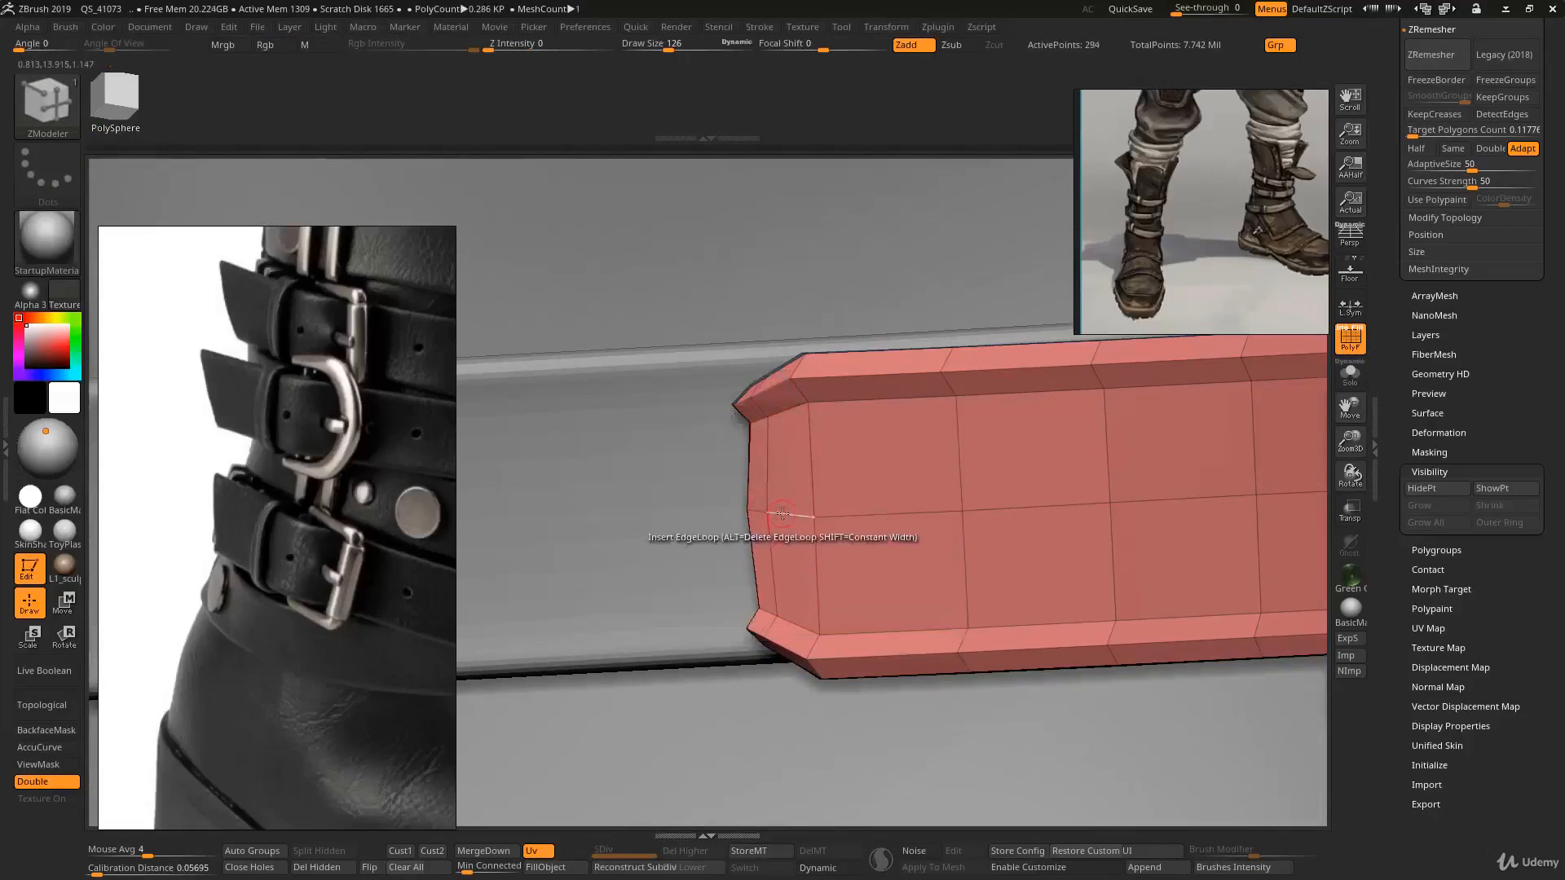
- Insert another edge loop near the strap end's tip and scale the complete edge loop with ZModeler
click(786, 515)
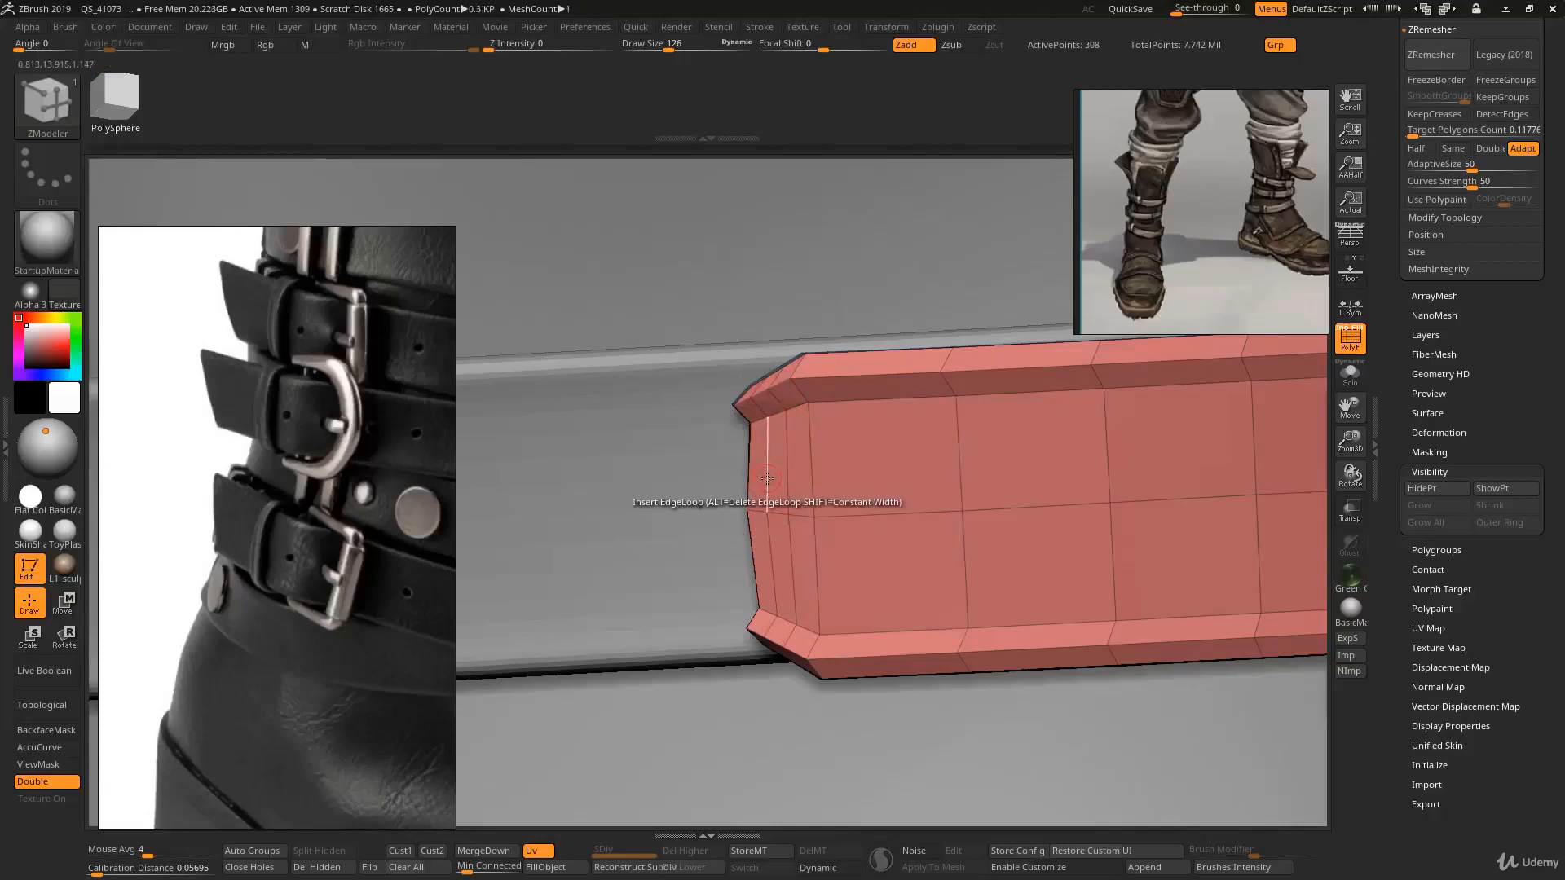
mouse_move(706, 320)
ctrl+mouse_down()
mouse_move(783, 426)
mouse_move(802, 398)
mouse_move(712, 421)
mouse_move(748, 316)
ctrl+mouse_up()
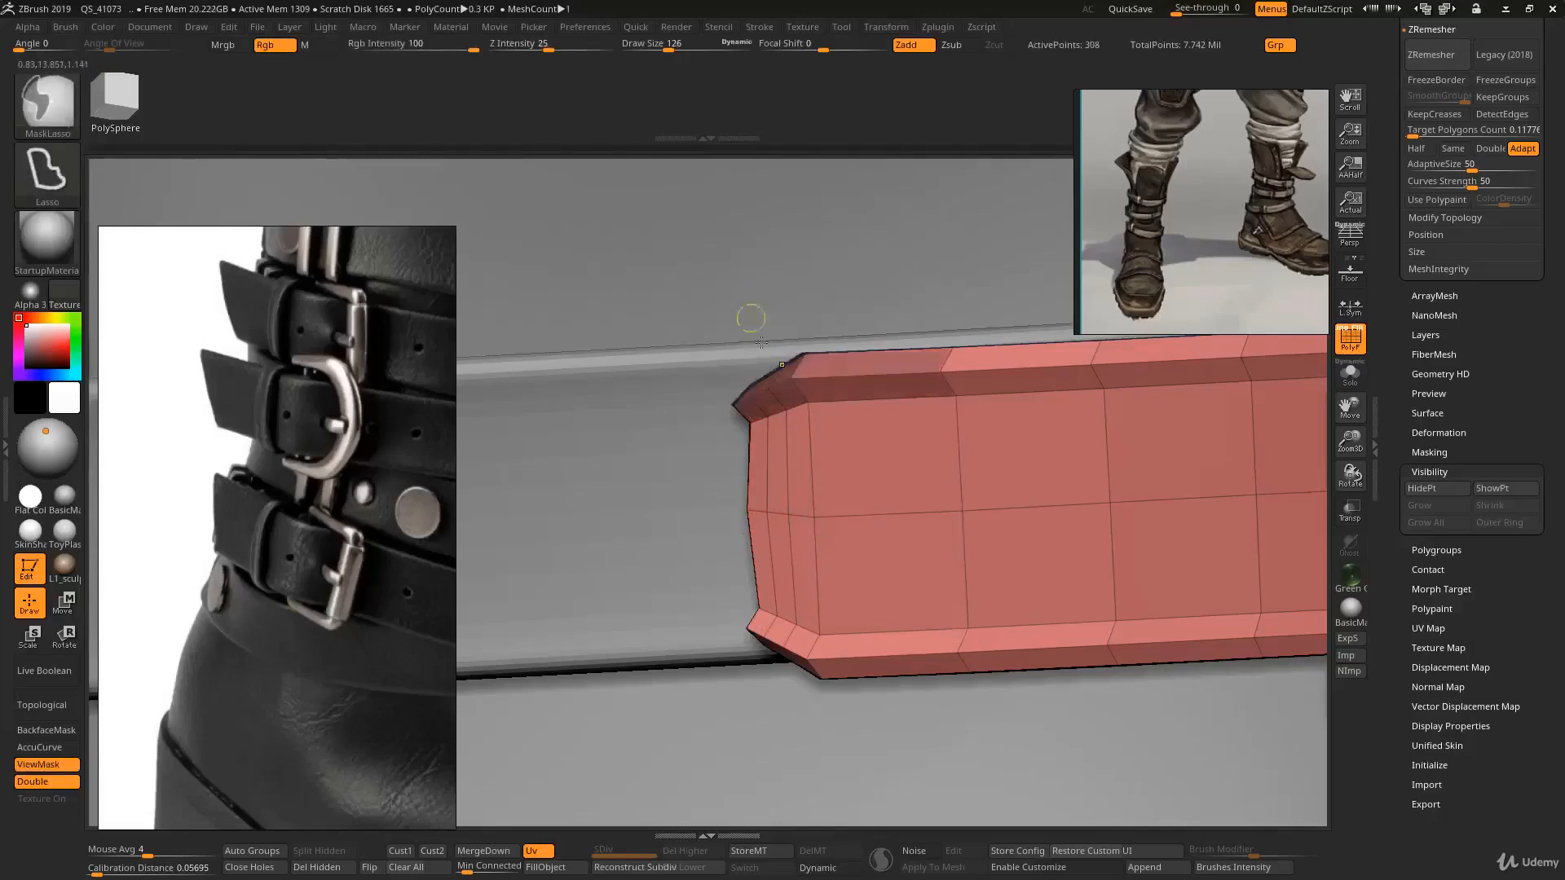
ctrl+drag(880, 721, 688, 733)
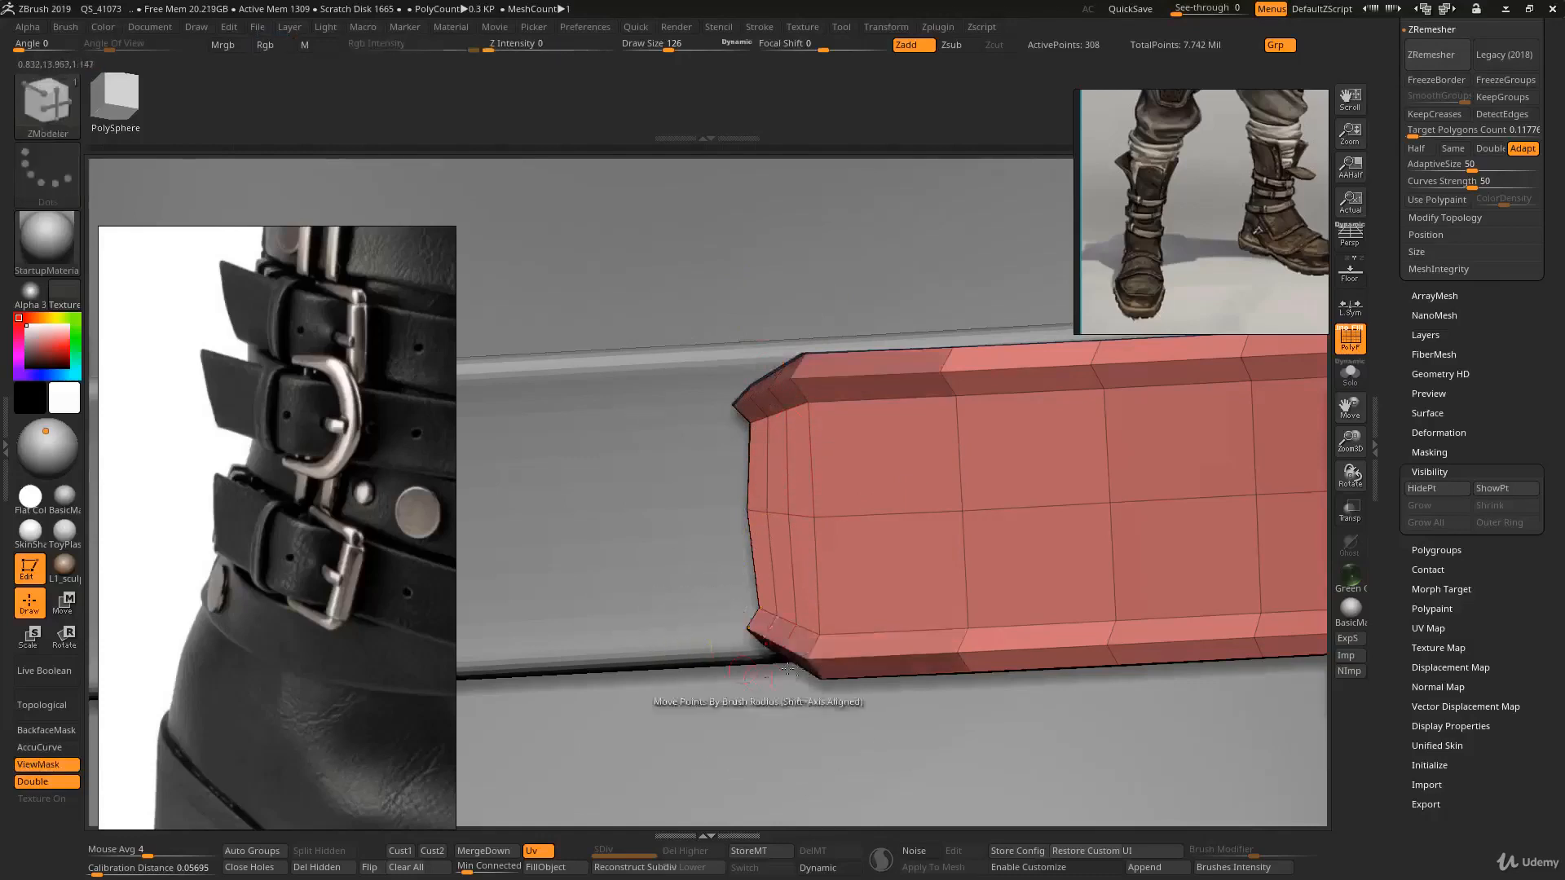
mouse_move(782, 674)
right_down()
mouse_move(888, 678)
mouse_move(799, 668)
right_up()
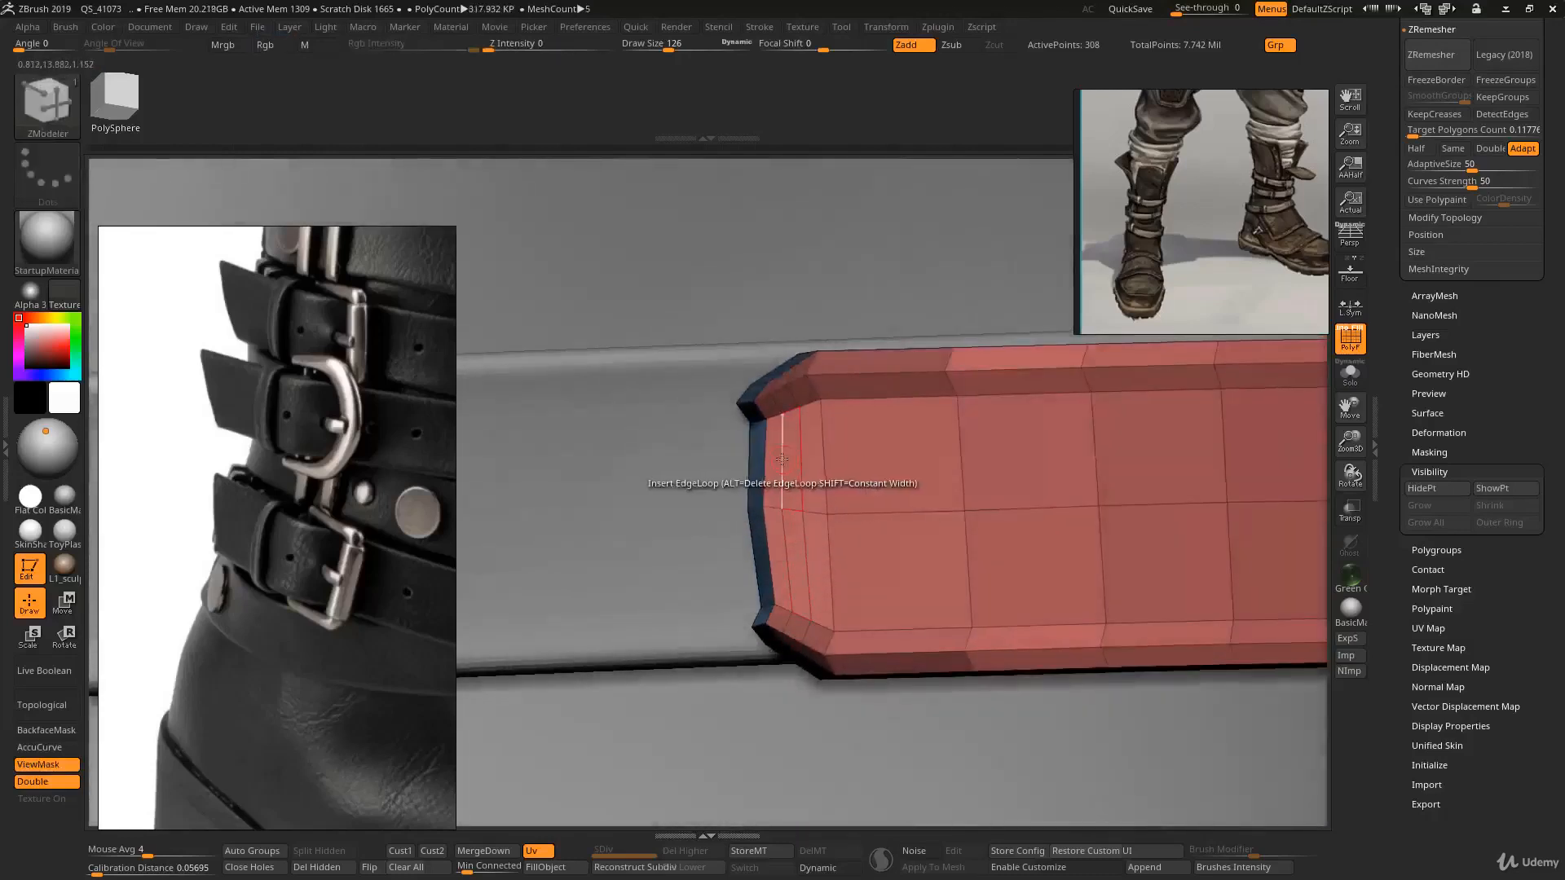
key(space)
click(850, 451)
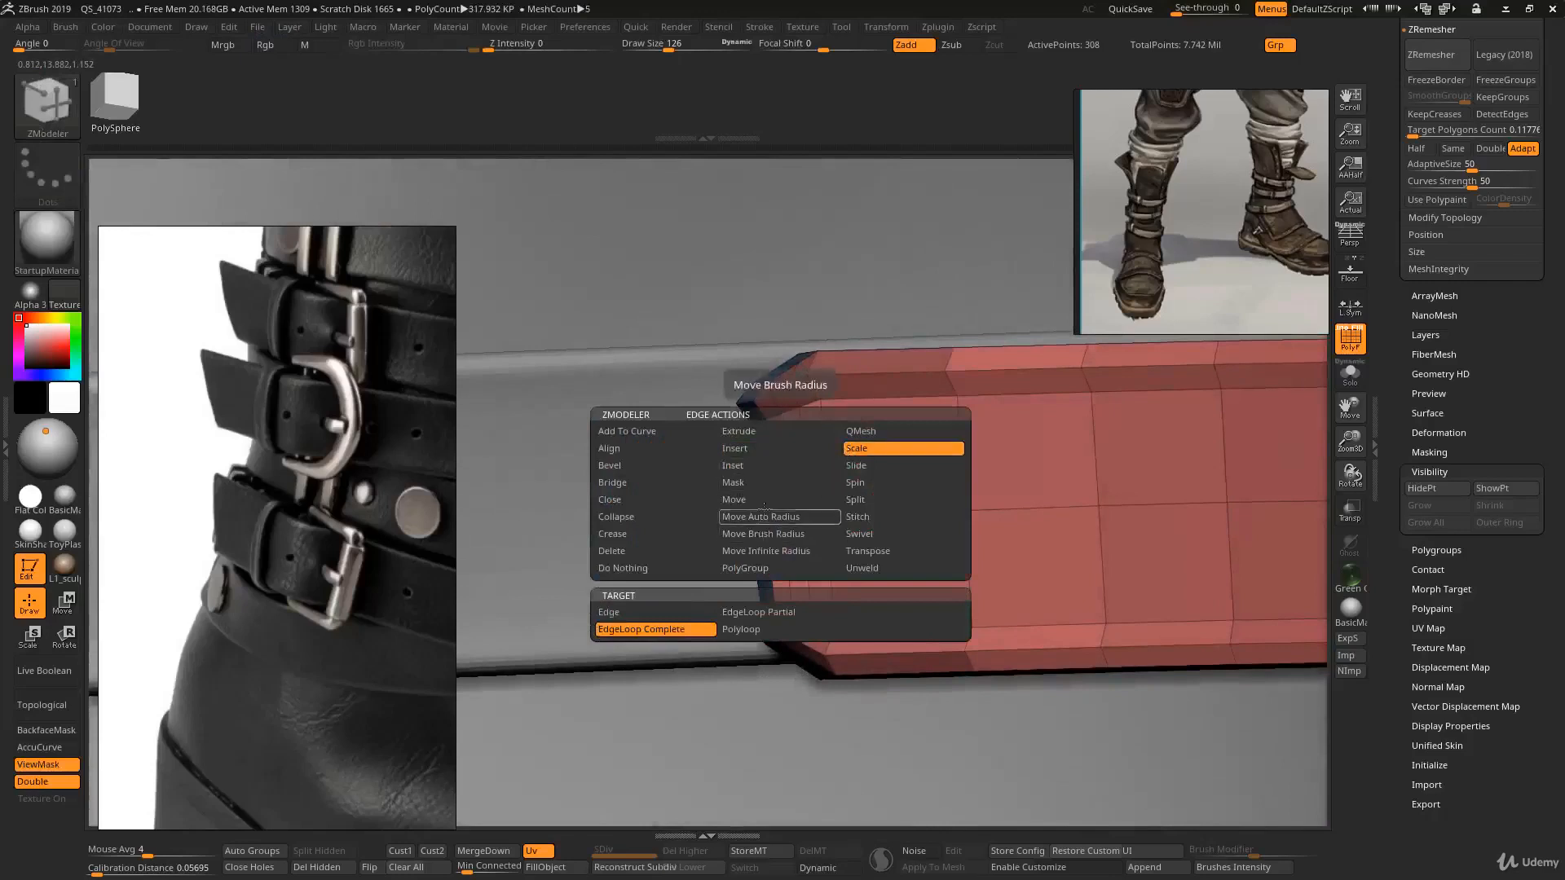
drag(784, 450, 783, 471)
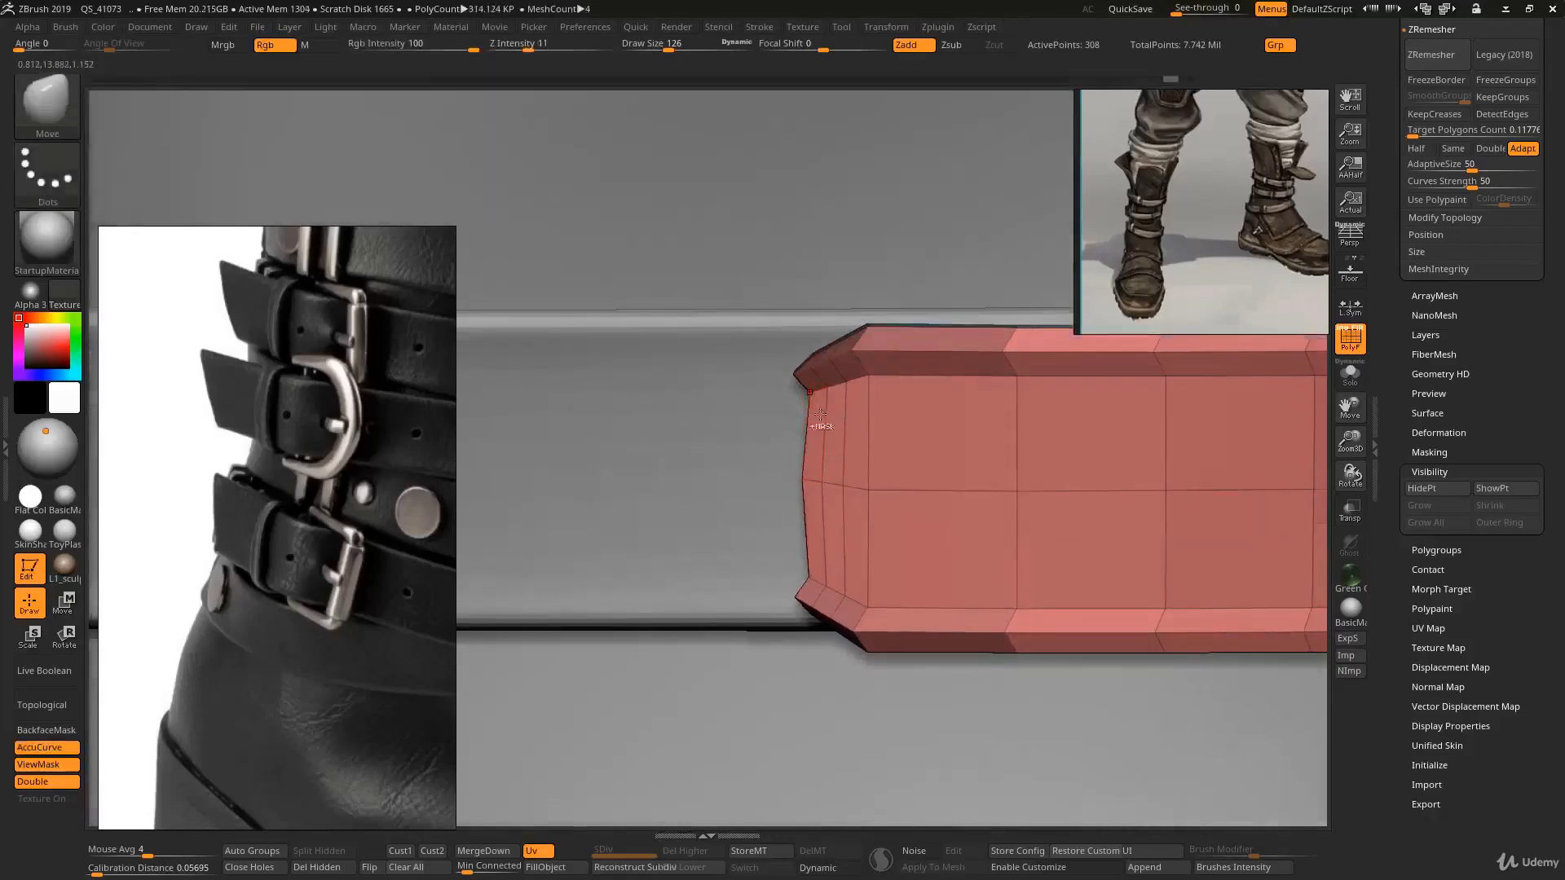
- Pull the tip vertices into place with the Move brush and scale the edge loop near the tip with ZModeler
ctrl+right_drag(819, 427, 844, 452)
key(b)
key(z)
key(m)
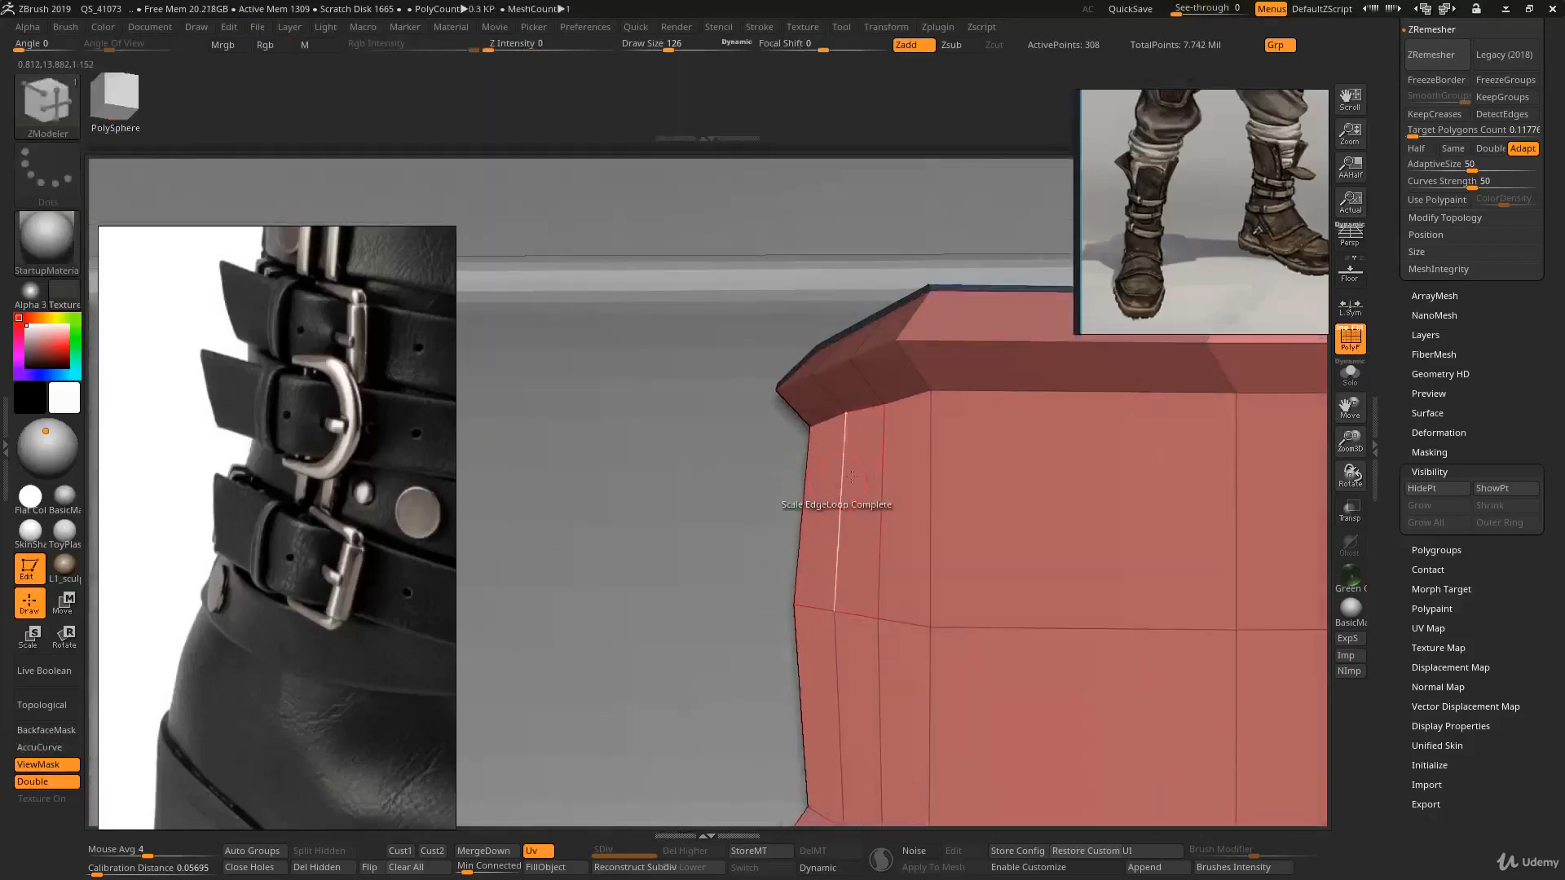
right_drag(838, 504, 681, 640)
key(alt+shift+s)
mouse_move(894, 481)
right_down()
mouse_move(877, 329)
mouse_move(844, 446)
mouse_move(888, 472)
right_up()
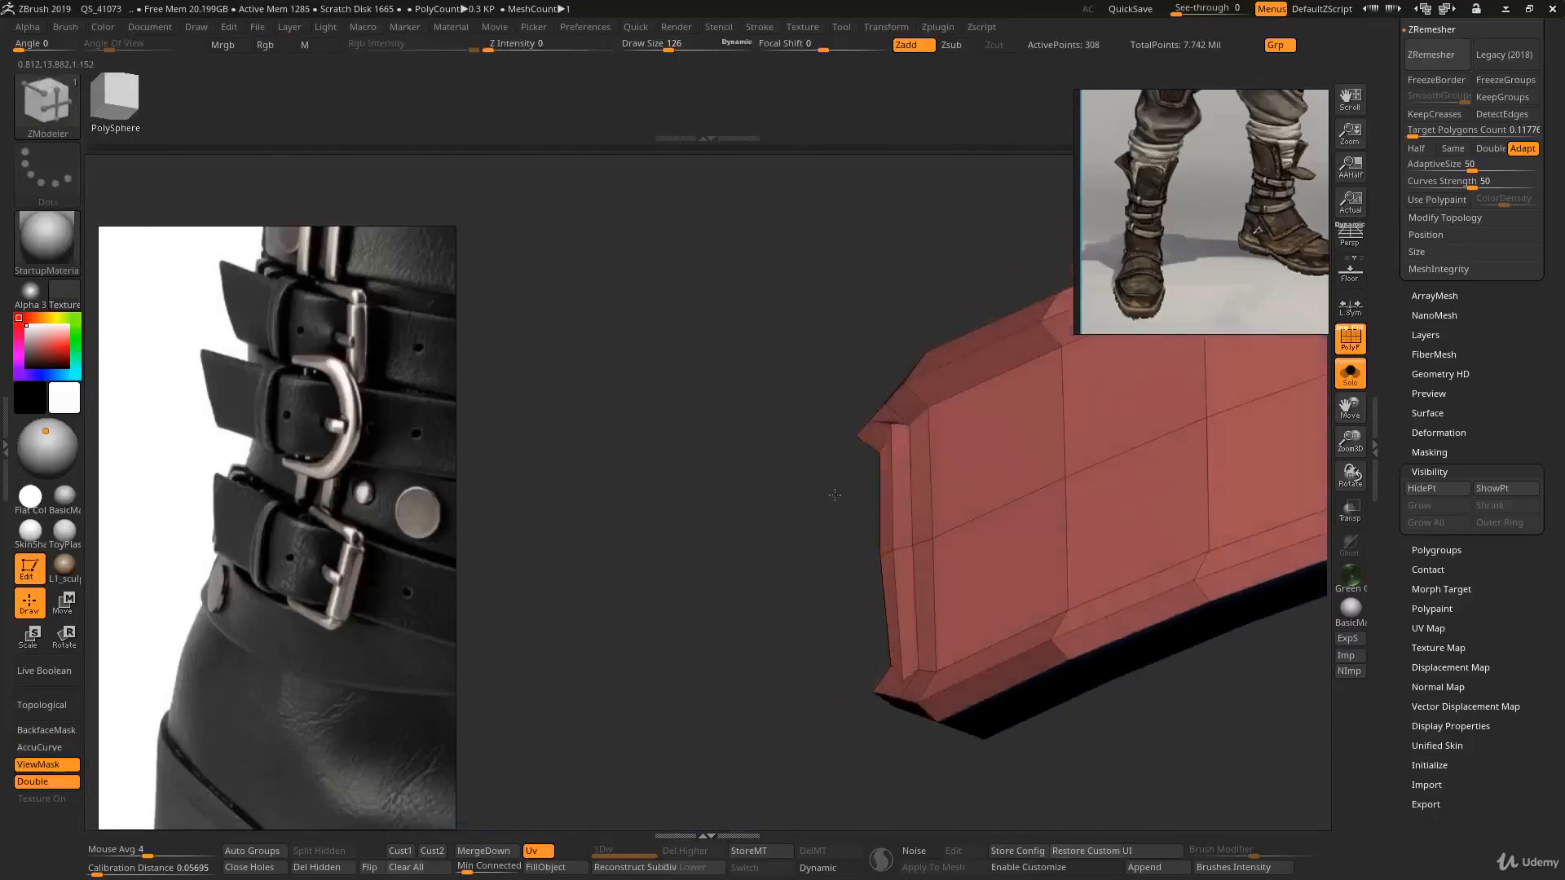
- Reshape the strap end's corners and edges with the Move brush and smooth the tip area
right_drag(799, 490, 852, 561)
key(b)
key(m)
key(v)
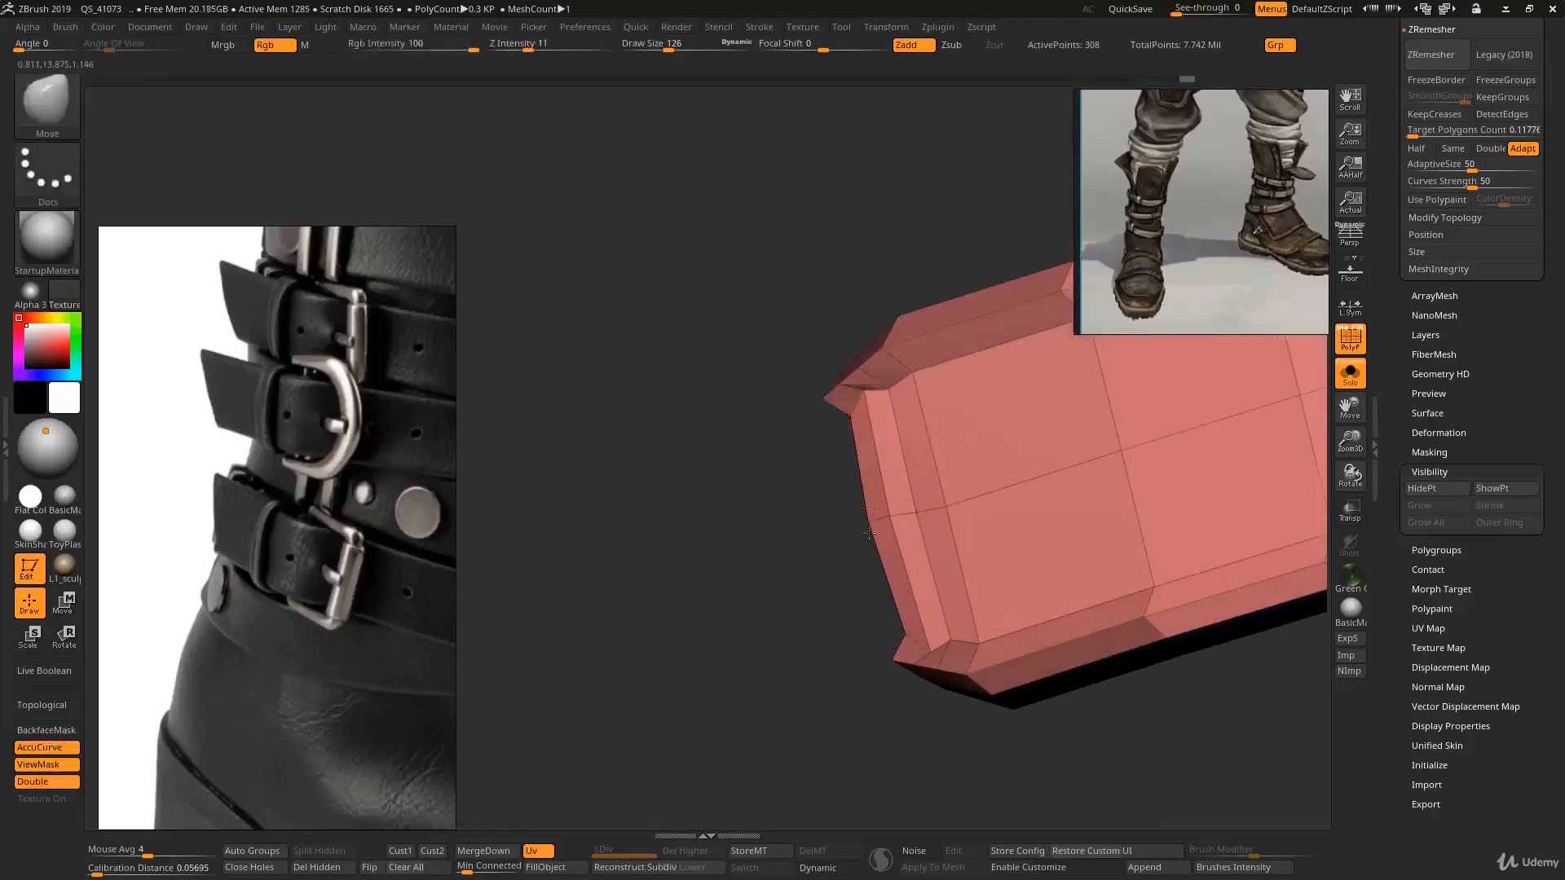
drag(892, 725, 969, 693)
drag(867, 403, 877, 394)
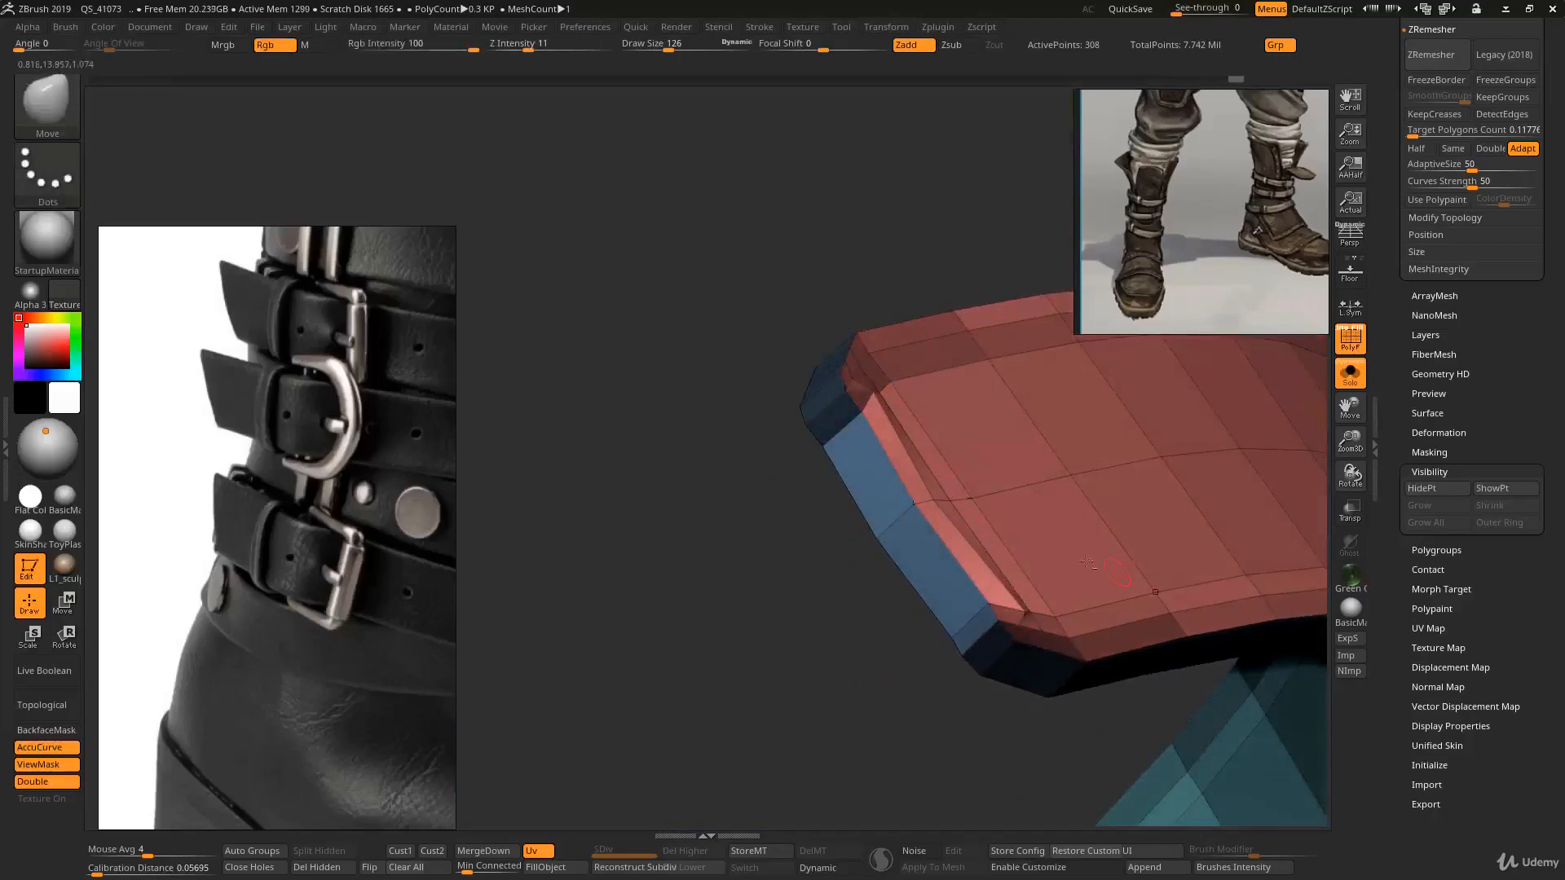
drag(932, 498, 946, 494)
right_drag(1031, 457, 866, 436)
right_drag(772, 346, 839, 432)
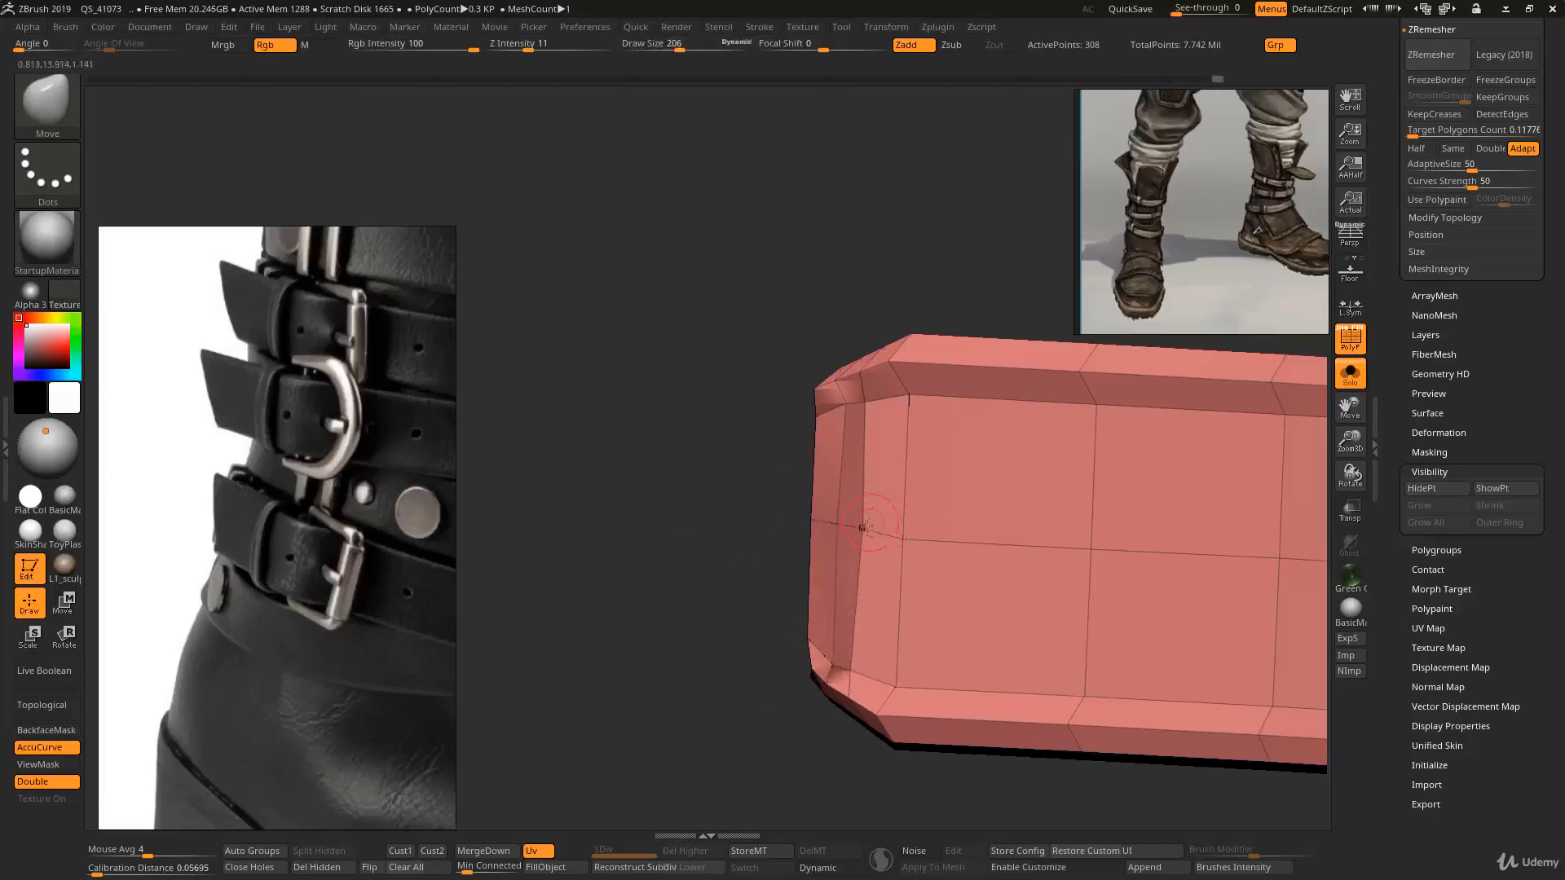
drag(866, 528, 858, 524)
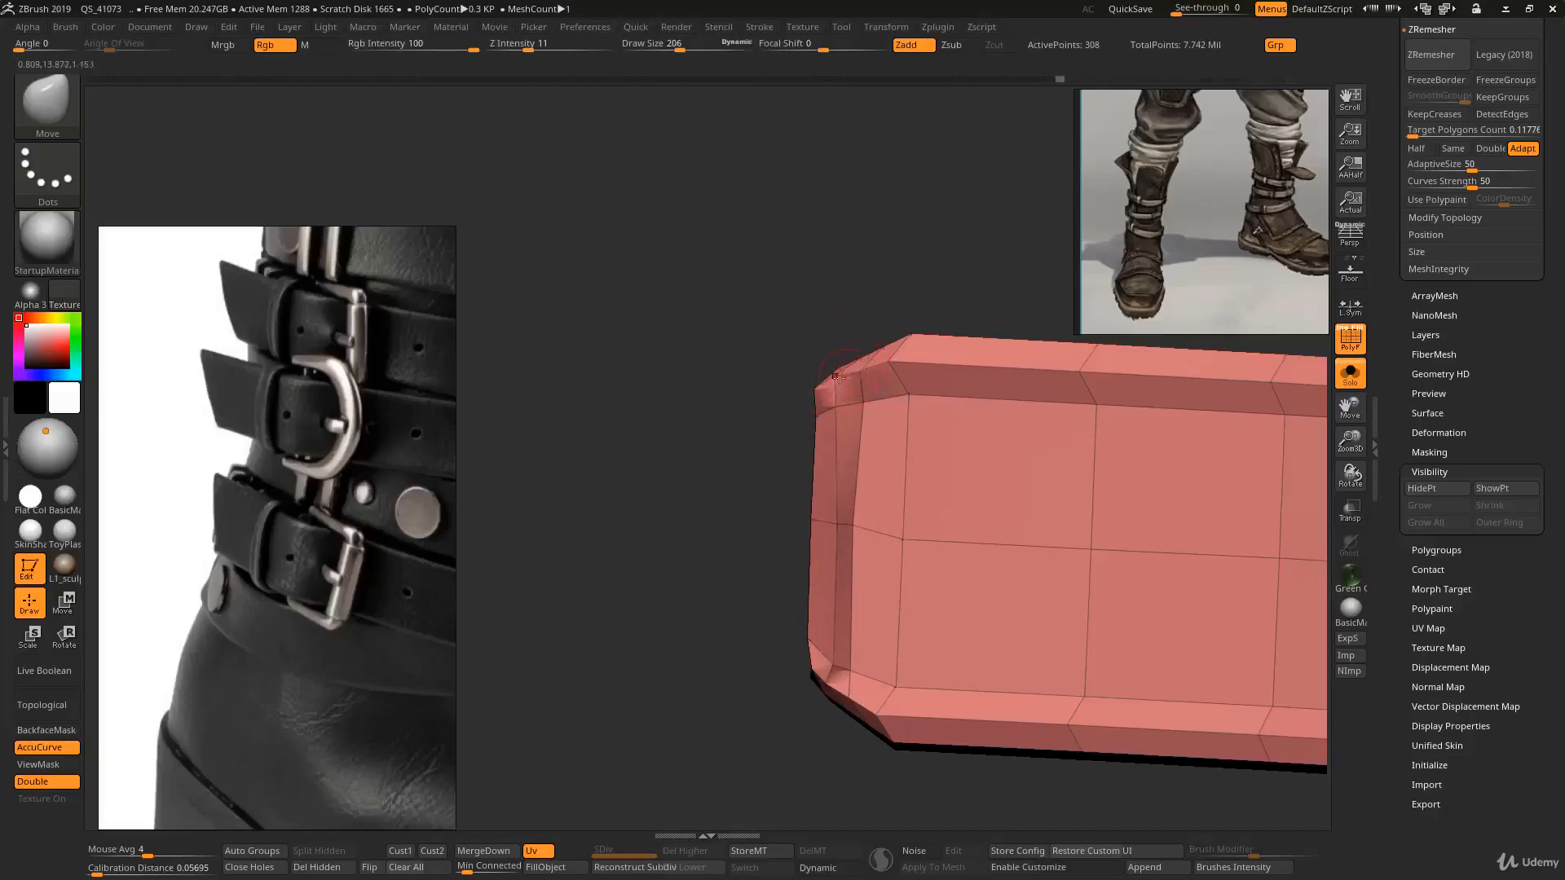
mouse_move(790, 376)
mouse_down()
mouse_move(1018, 391)
mouse_move(1059, 367)
mouse_up()
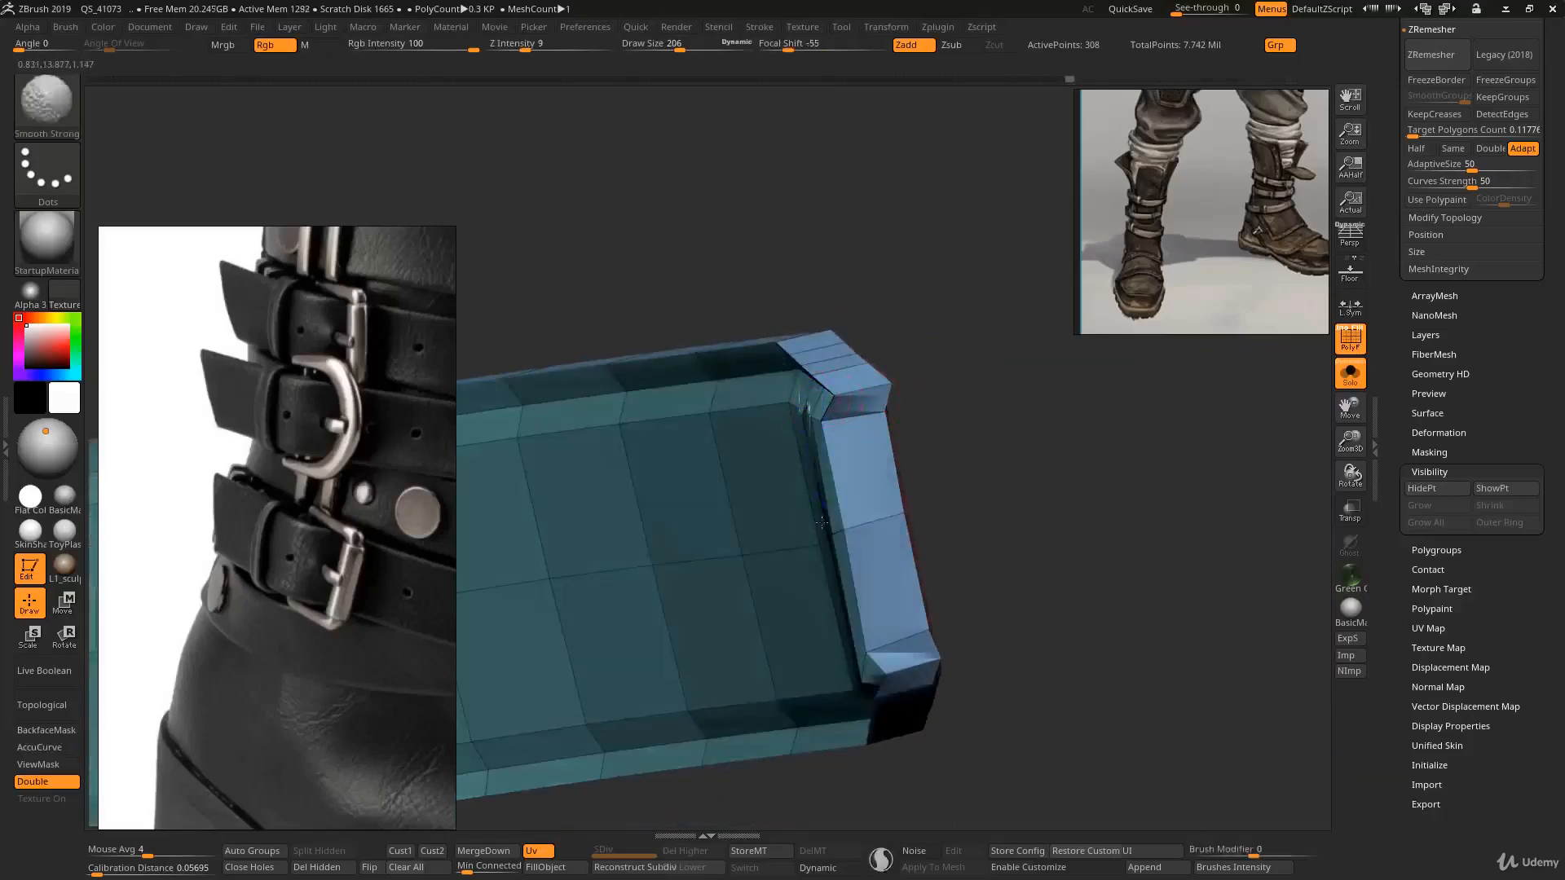
ctrl+right_drag(871, 676, 761, 619)
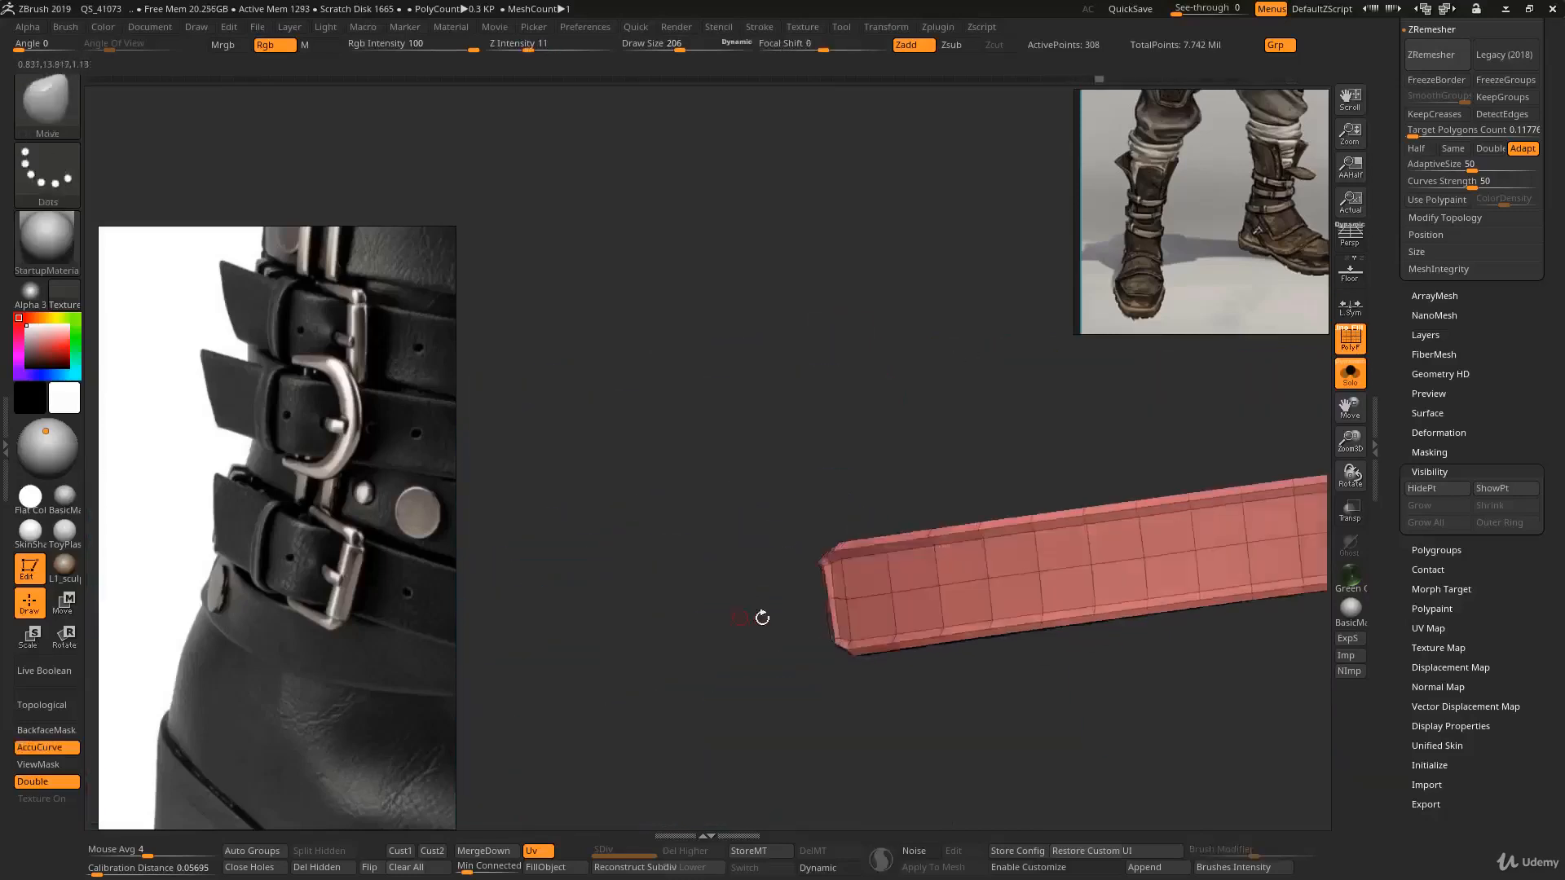
- Preview the strap end with dynamic subdivision, hiding the polyframe and leaving solo mode to view it on the boot
key(d)
key(shift+f)
mouse_move(840, 528)
ctrl+right_down()
mouse_move(813, 467)
mouse_move(897, 511)
mouse_move(873, 459)
mouse_move(873, 579)
mouse_move(887, 573)
ctrl+right_up()
key(alt+s)
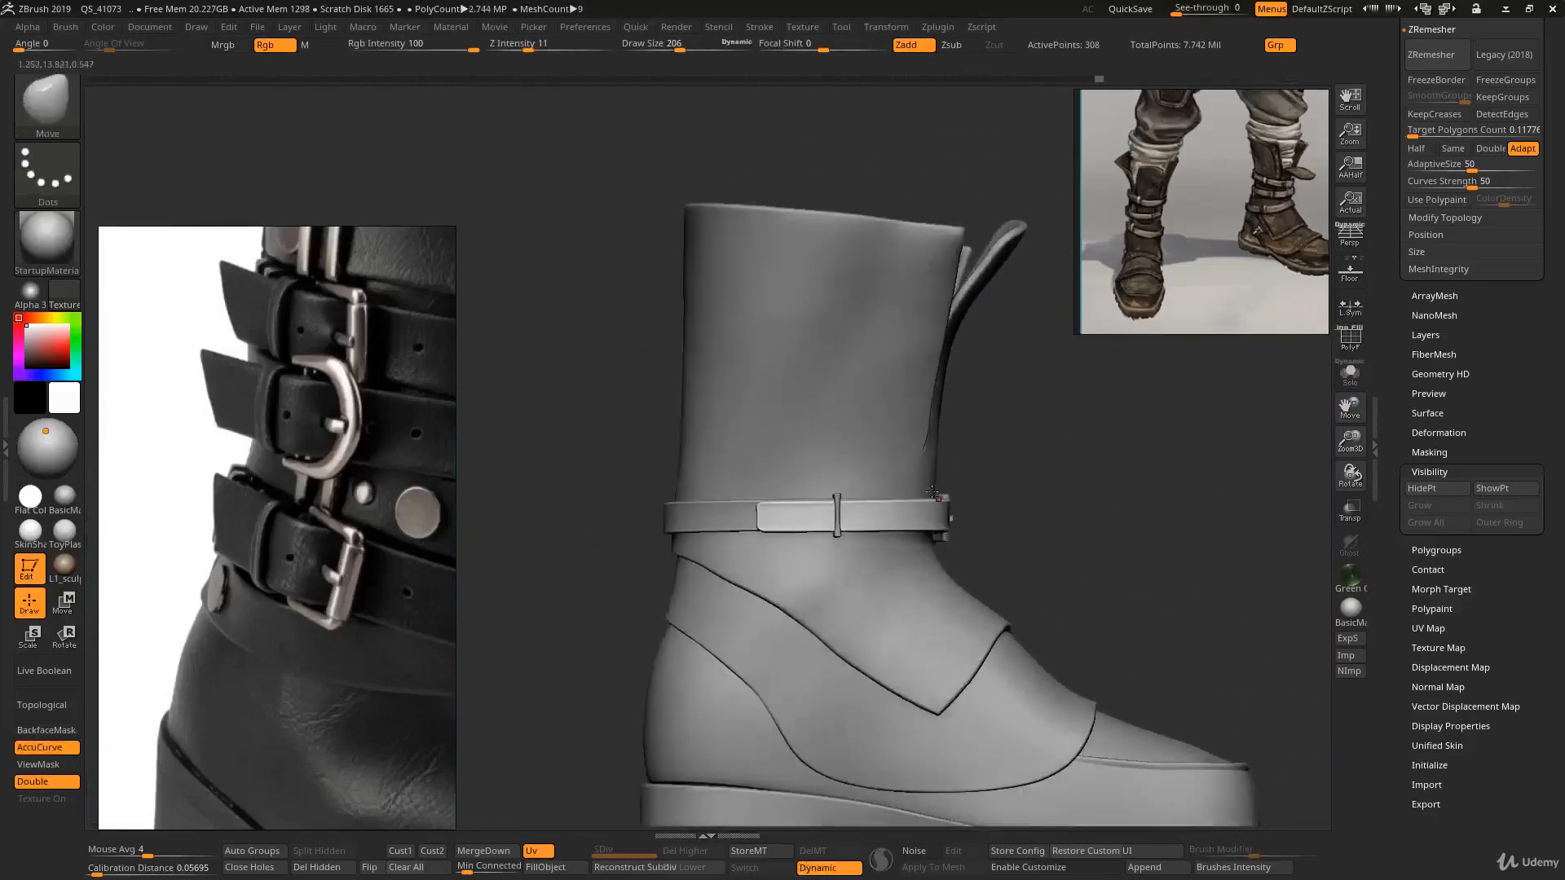